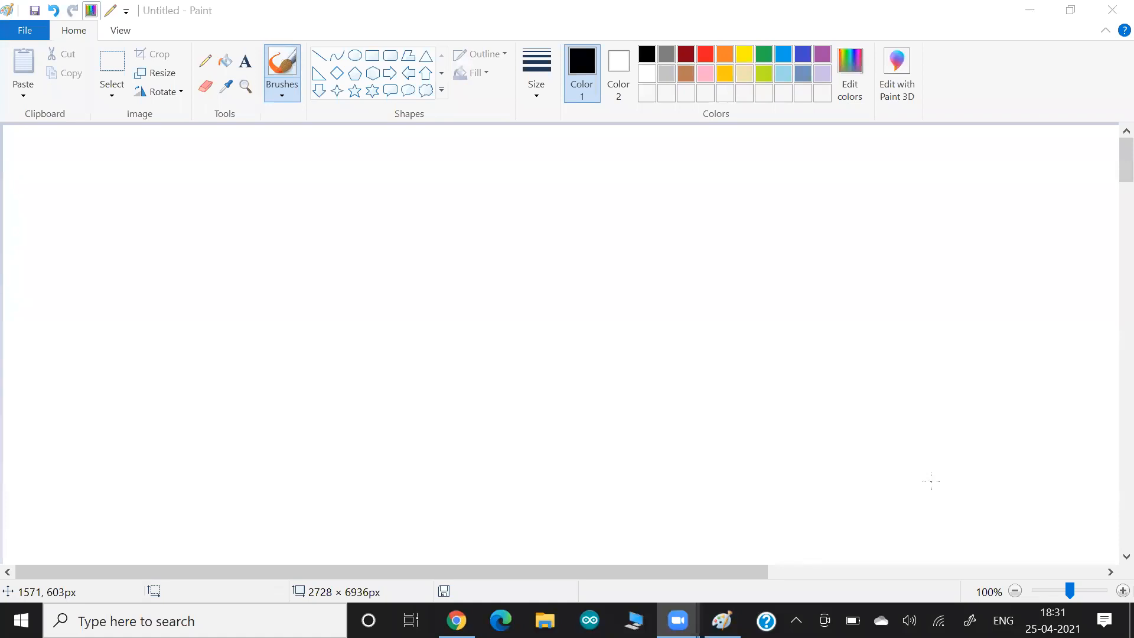
- Handwrite 'ECS' in black, underline it and draw an L-arrow beneath
click(650, 56)
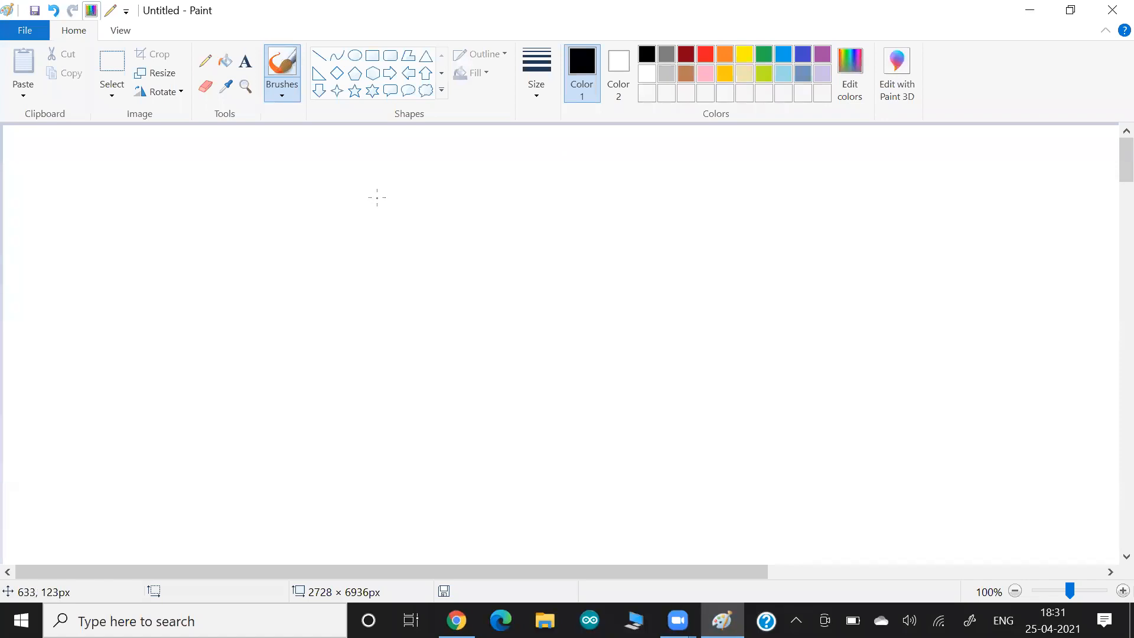
mouse_move(379, 198)
mouse_down()
mouse_move(355, 216)
mouse_move(424, 218)
mouse_move(406, 221)
mouse_up()
mouse_move(425, 228)
mouse_down()
mouse_move(356, 230)
mouse_move(402, 261)
mouse_move(467, 276)
mouse_up()
mouse_move(481, 253)
mouse_down()
mouse_move(475, 275)
mouse_move(503, 282)
mouse_up()
- Write an underlined 'Cluster' at the arrow's end, then search Start for 'virtu'
drag(495, 270, 537, 276)
drag(471, 284, 547, 290)
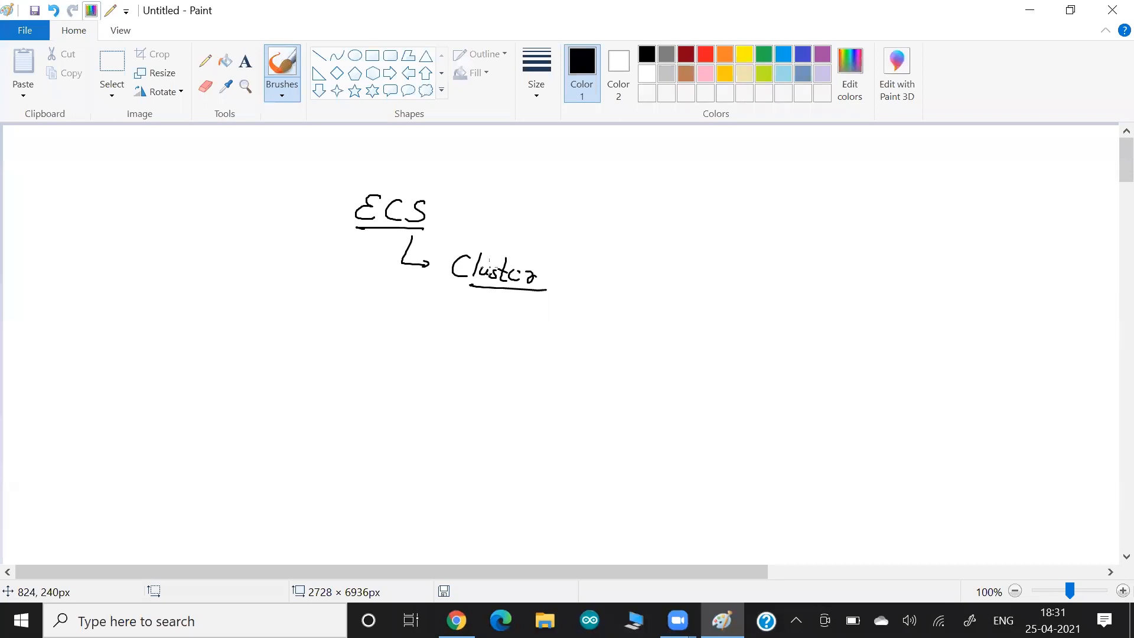
key(super+s)
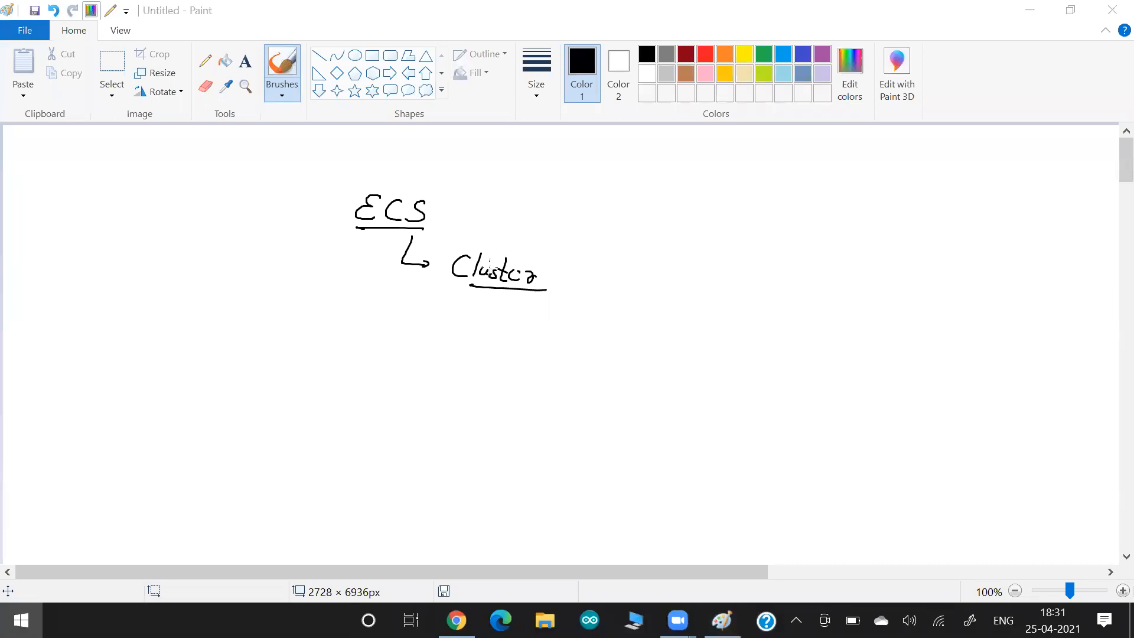
text(virtu)
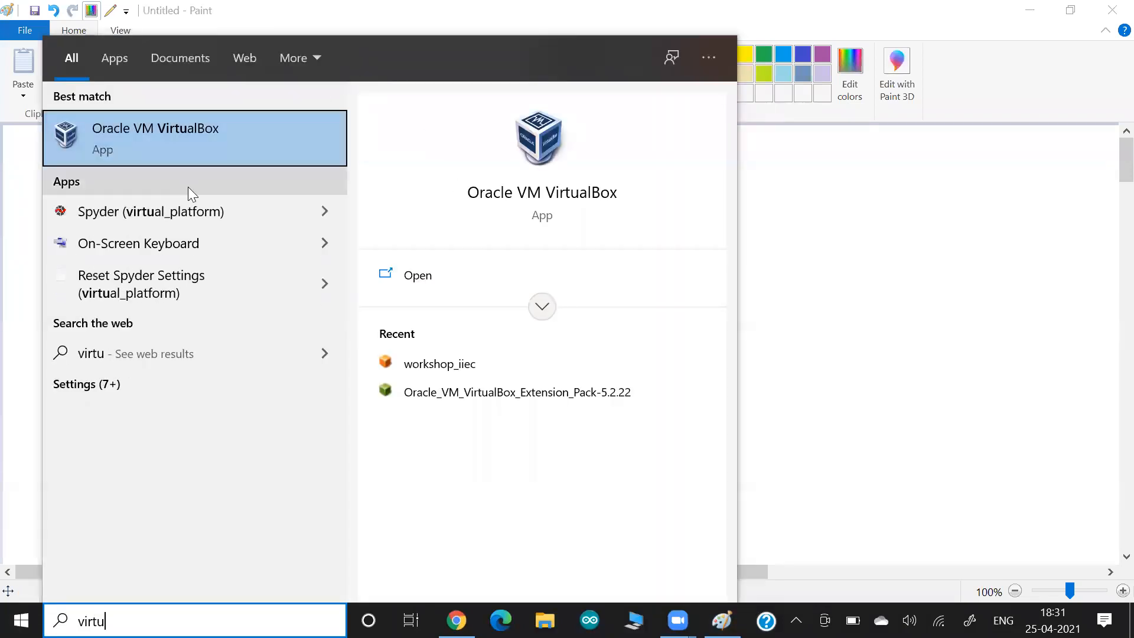
- Start the rhel8.0 GUI VM in VirtualBox, then minimize the VM and Manager windows
click(176, 144)
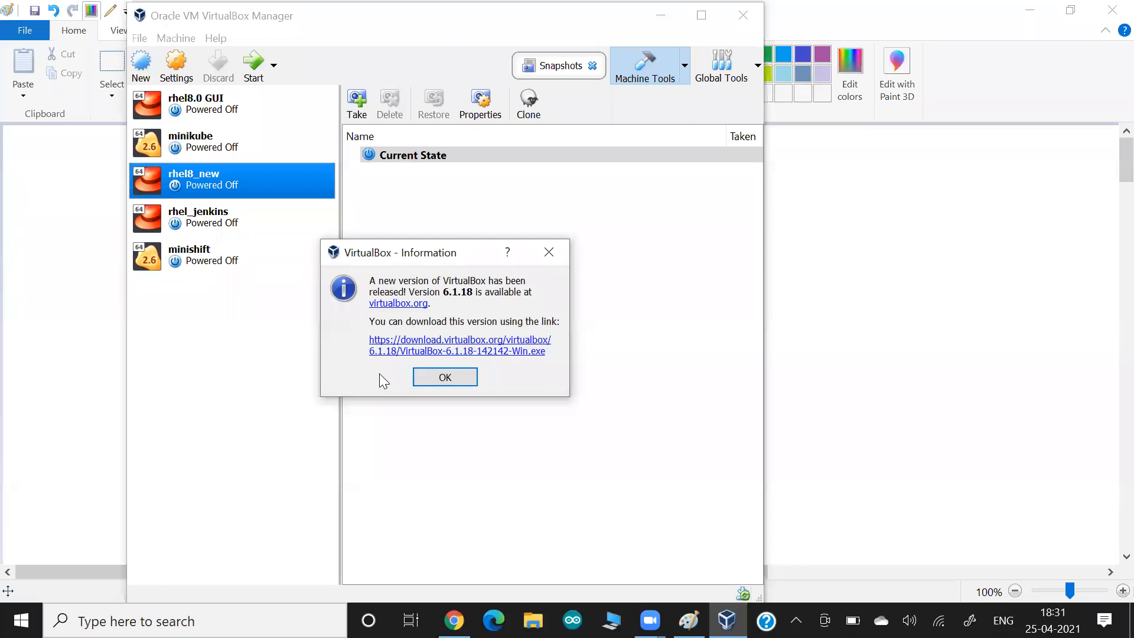
click(446, 377)
click(229, 111)
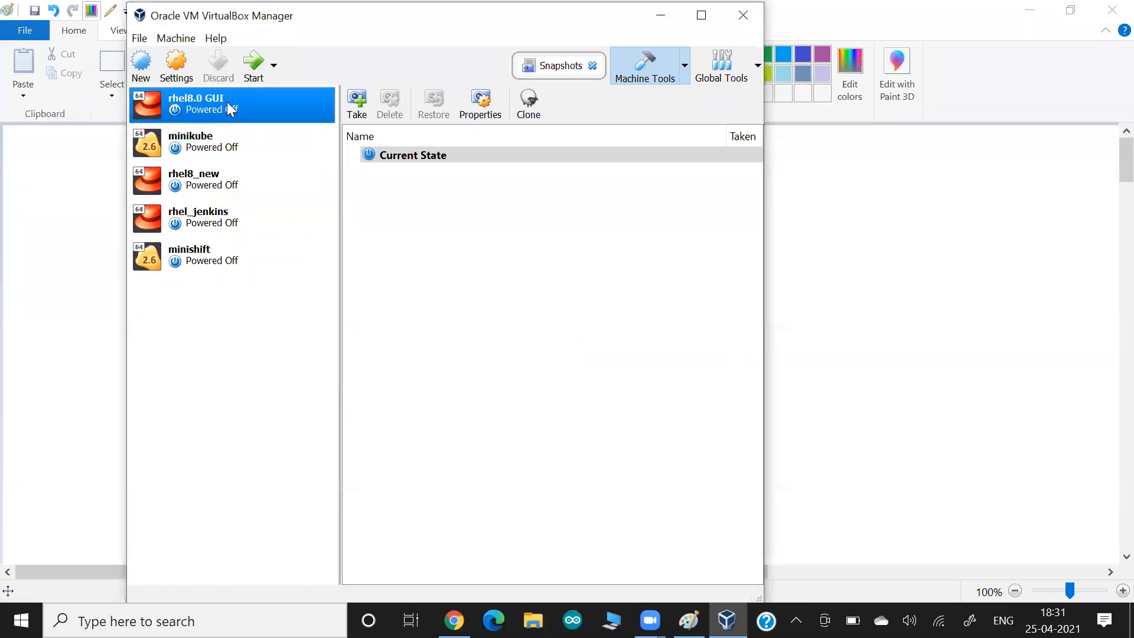
click(248, 65)
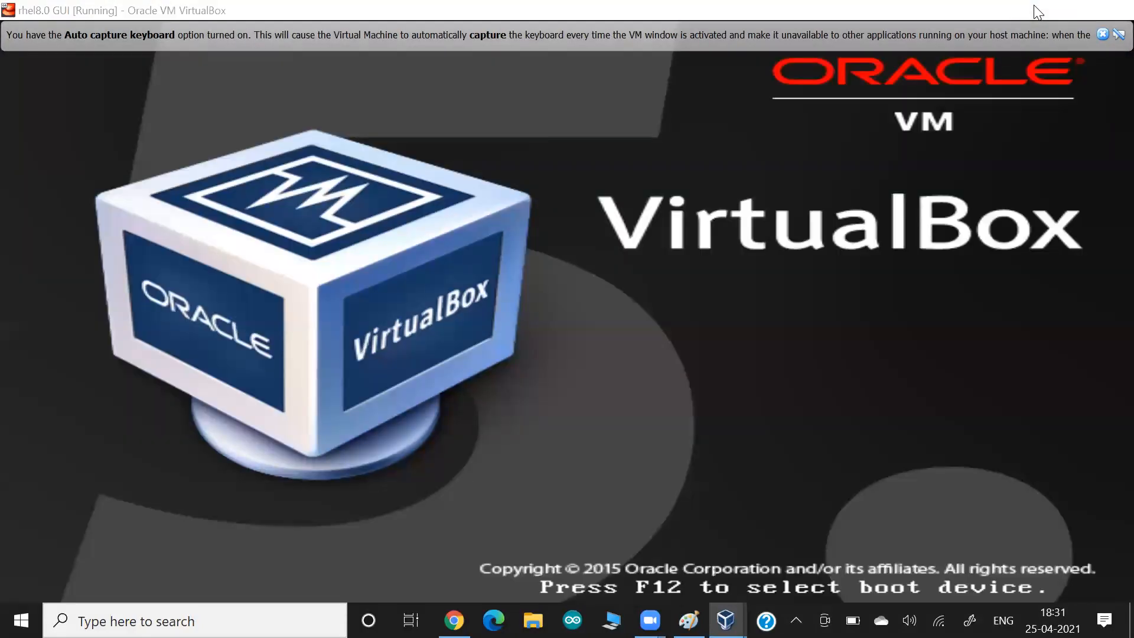
click(1035, 12)
click(661, 16)
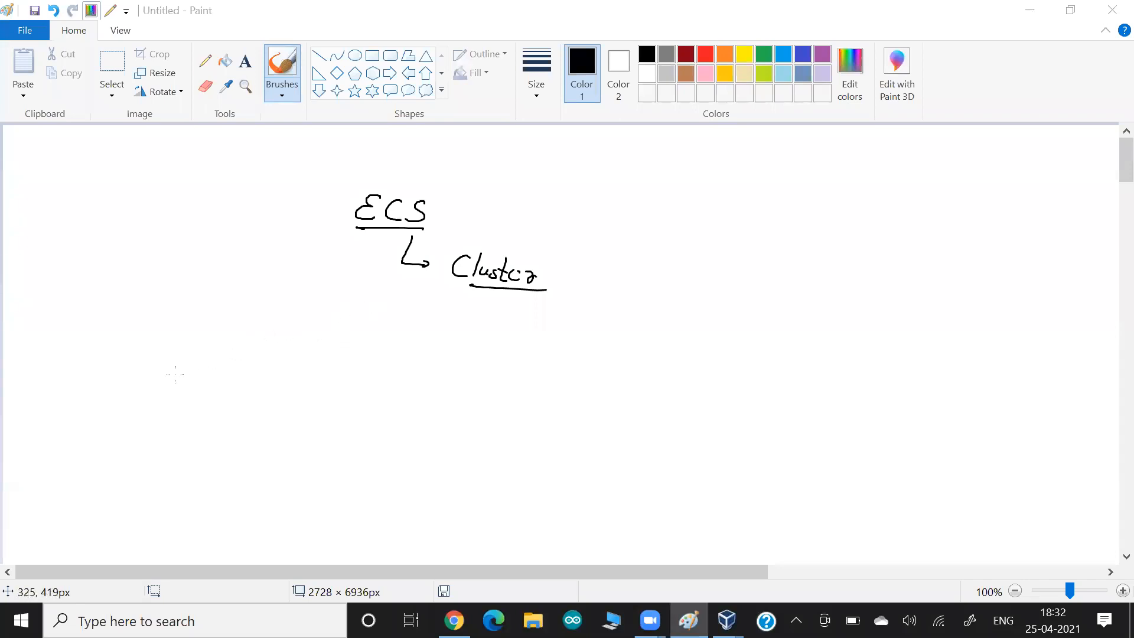
- Handwrite 'App' at lower left with an arrow running down-right
click(155, 378)
mouse_move(150, 374)
mouse_down()
mouse_move(149, 390)
mouse_move(164, 387)
mouse_up()
drag(153, 379, 165, 379)
drag(167, 380, 177, 388)
drag(203, 384, 314, 450)
- Write a boxed 'O.S' labelled 'web server' with pointing arrows, and circle App
click(308, 442)
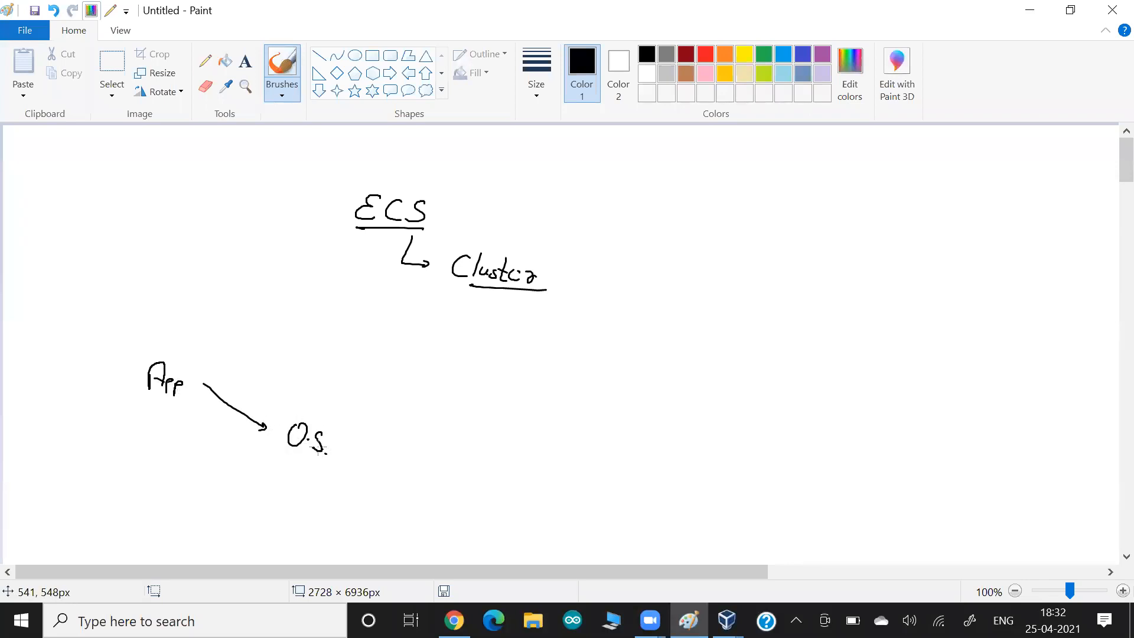
mouse_move(270, 411)
mouse_down()
mouse_move(265, 465)
mouse_move(390, 460)
mouse_move(279, 465)
mouse_up()
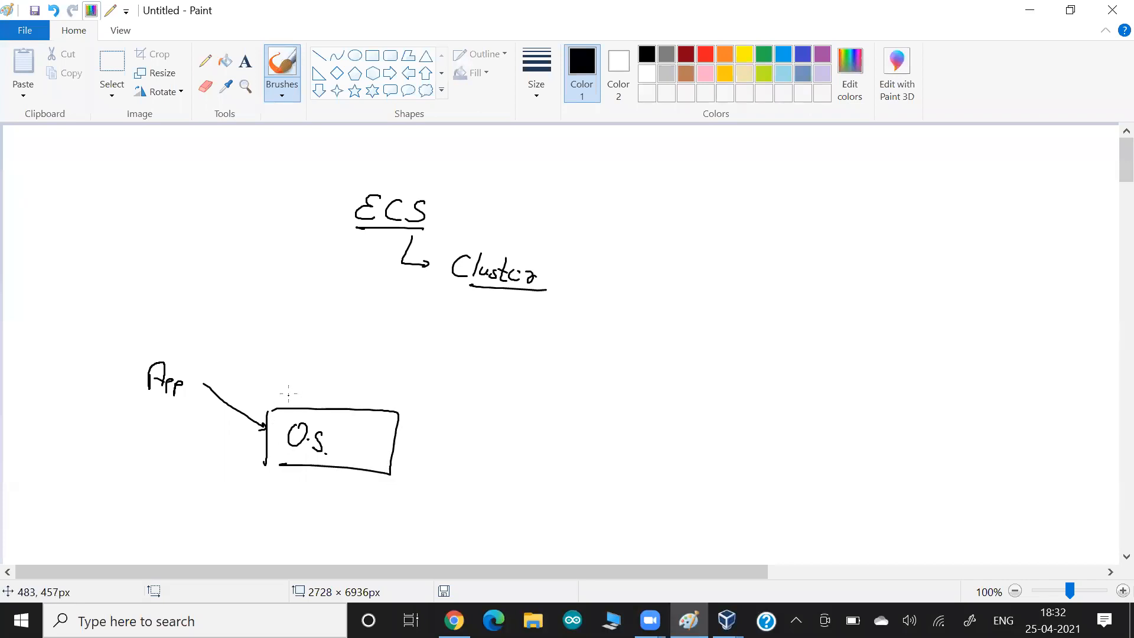
drag(289, 392, 372, 399)
mouse_move(412, 464)
mouse_down()
mouse_move(363, 443)
mouse_move(362, 455)
mouse_up()
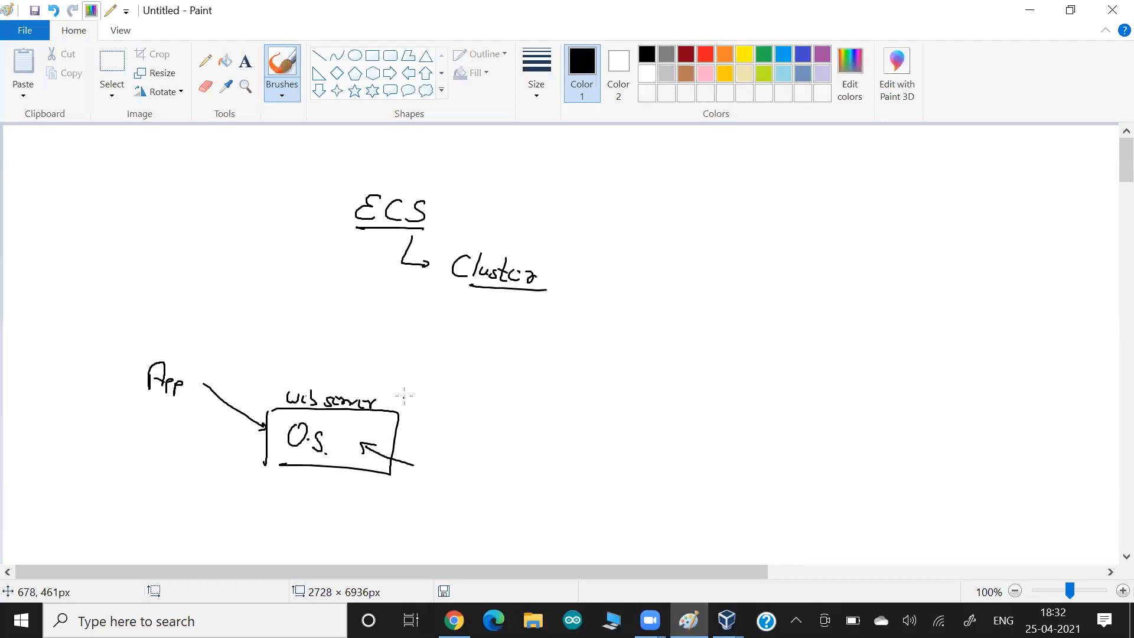
mouse_move(418, 388)
mouse_down()
mouse_move(382, 399)
mouse_move(395, 407)
mouse_up()
mouse_move(191, 390)
mouse_down()
mouse_move(182, 401)
mouse_move(170, 354)
mouse_move(180, 401)
mouse_up()
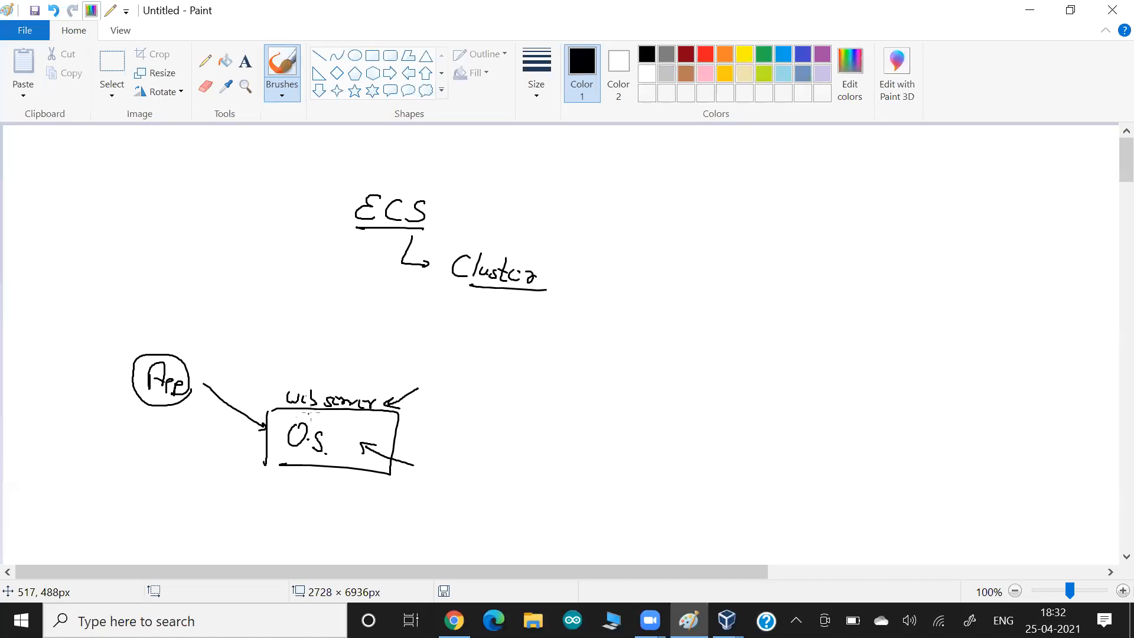
- Bracket the O.S box with an arrow to 'AMI Image', curving up to 'EC2'
mouse_move(409, 354)
mouse_down()
mouse_move(437, 345)
mouse_move(419, 488)
mouse_move(390, 488)
mouse_up()
mouse_move(431, 420)
mouse_down()
mouse_move(536, 426)
mouse_move(518, 429)
mouse_move(583, 416)
mouse_up()
mouse_move(570, 413)
mouse_down()
mouse_move(565, 440)
mouse_move(612, 438)
mouse_up()
mouse_move(612, 437)
mouse_down()
mouse_move(602, 473)
mouse_move(609, 453)
mouse_move(627, 452)
mouse_move(634, 468)
mouse_up()
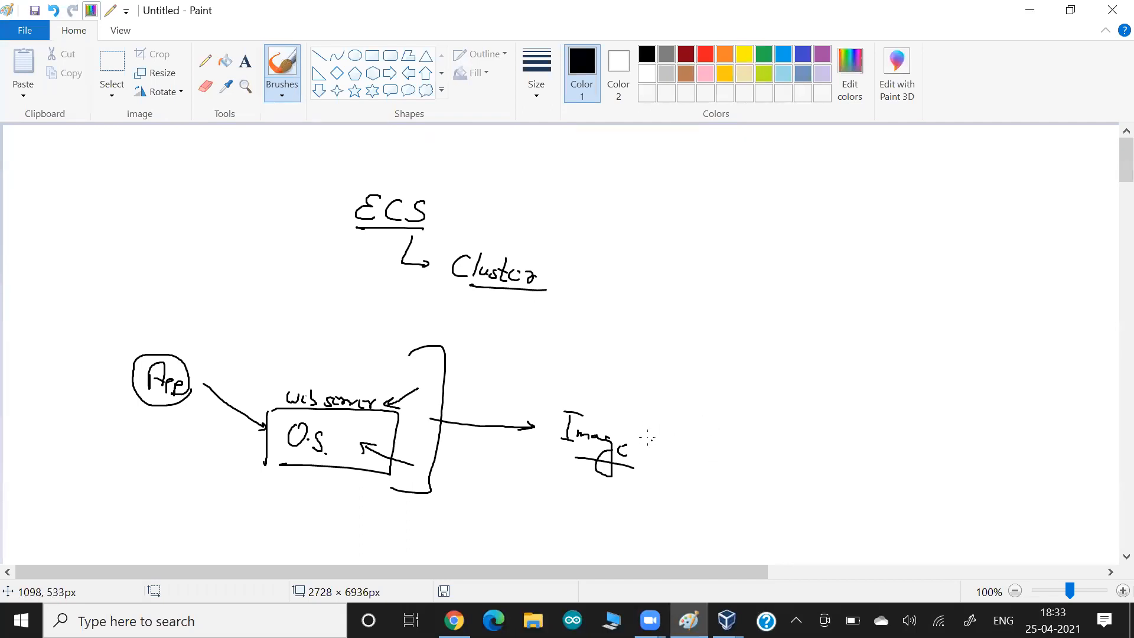
mouse_move(571, 372)
mouse_down()
mouse_move(567, 393)
mouse_move(618, 383)
mouse_up()
mouse_move(612, 384)
mouse_down()
mouse_move(612, 399)
mouse_move(646, 401)
mouse_move(791, 274)
mouse_move(785, 286)
mouse_up()
drag(815, 272, 813, 289)
drag(824, 279, 847, 290)
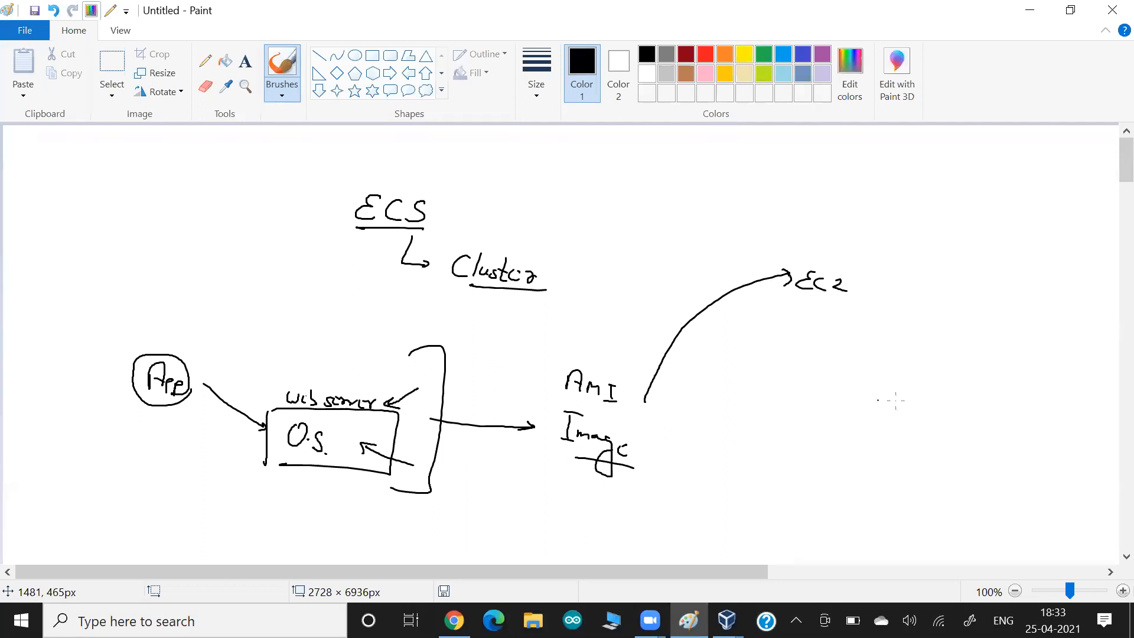
- Draw a '1+0' box with a bar above it labelled Hypervisor / Xen
mouse_move(964, 414)
mouse_down()
mouse_move(774, 395)
mouse_move(772, 437)
mouse_move(950, 460)
mouse_move(774, 446)
mouse_move(827, 440)
mouse_up()
mouse_move(842, 427)
mouse_down()
mouse_move(841, 442)
mouse_move(857, 430)
mouse_up()
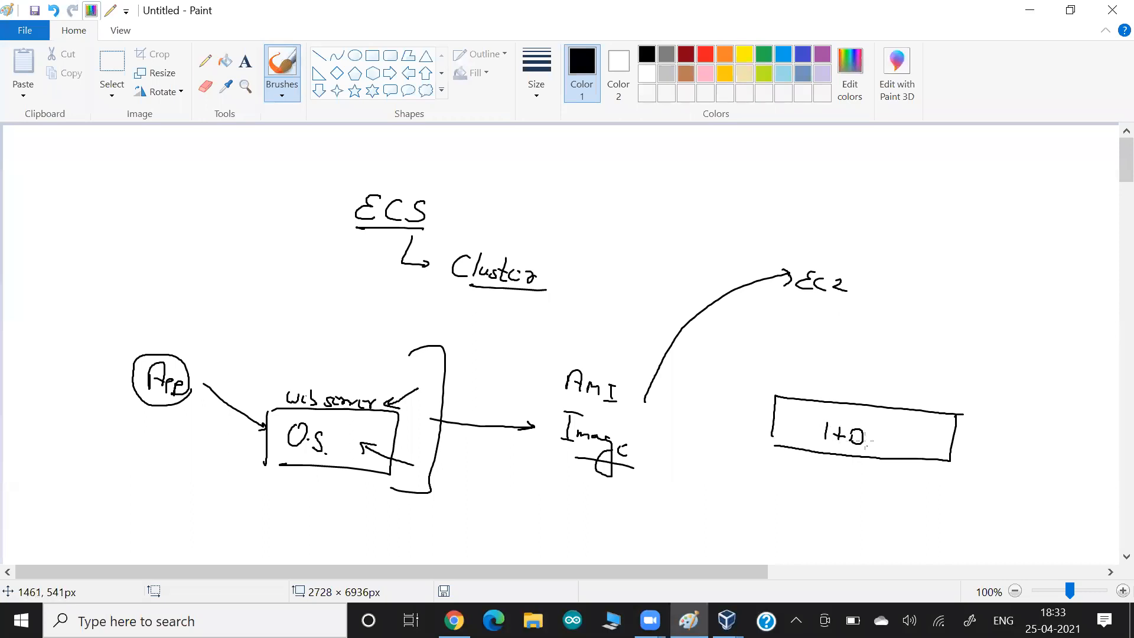
mouse_move(971, 392)
mouse_down()
mouse_move(742, 376)
mouse_move(985, 405)
mouse_move(998, 392)
mouse_move(947, 390)
mouse_move(976, 395)
mouse_up()
mouse_move(991, 337)
mouse_down()
mouse_move(979, 357)
mouse_move(1014, 363)
mouse_move(1070, 415)
mouse_up()
mouse_move(1071, 415)
mouse_down()
mouse_move(994, 380)
mouse_move(1048, 435)
mouse_up()
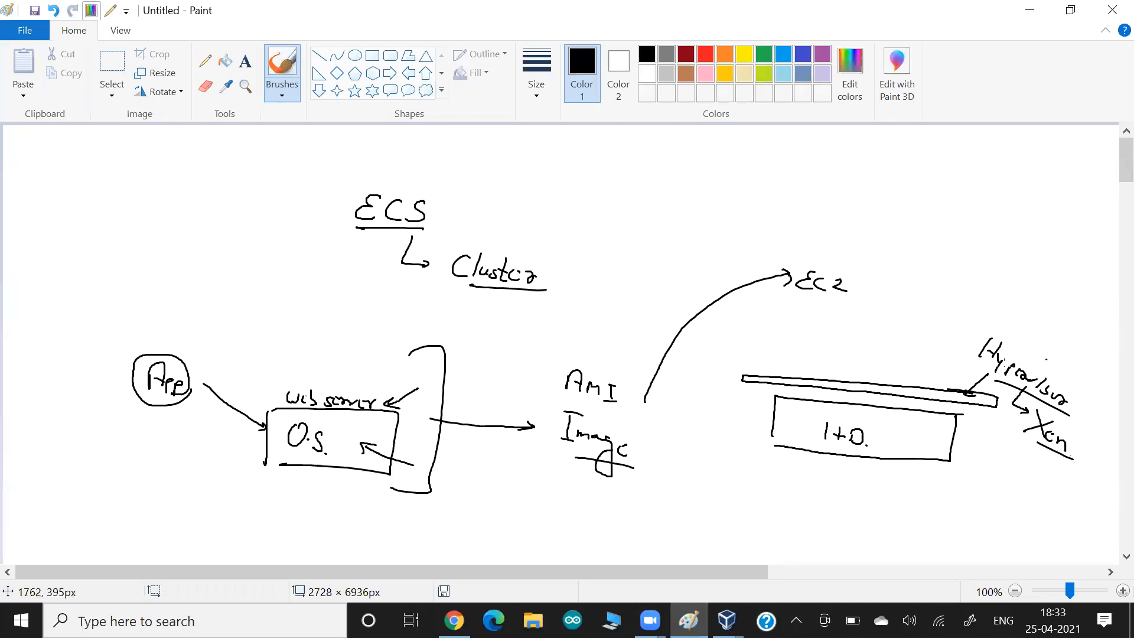
- Add two boxes on the bar, an arrow from EC2, and a green arrow from AMI Image
mouse_move(759, 315)
mouse_down()
mouse_move(759, 360)
mouse_move(817, 314)
mouse_move(763, 358)
mouse_up()
drag(853, 323, 851, 362)
mouse_move(854, 323)
mouse_down()
mouse_move(913, 368)
mouse_move(830, 362)
mouse_up()
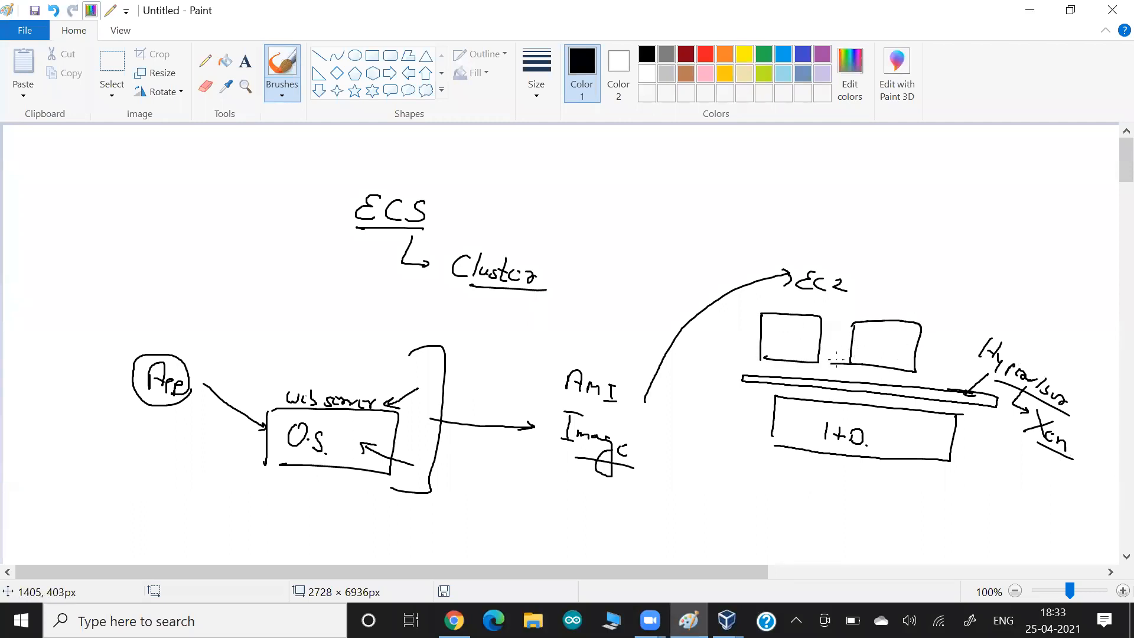
mouse_move(821, 301)
mouse_down()
mouse_move(795, 317)
mouse_move(804, 318)
mouse_up()
click(763, 55)
mouse_move(650, 438)
mouse_down()
mouse_move(670, 397)
mouse_move(721, 355)
mouse_move(767, 350)
mouse_up()
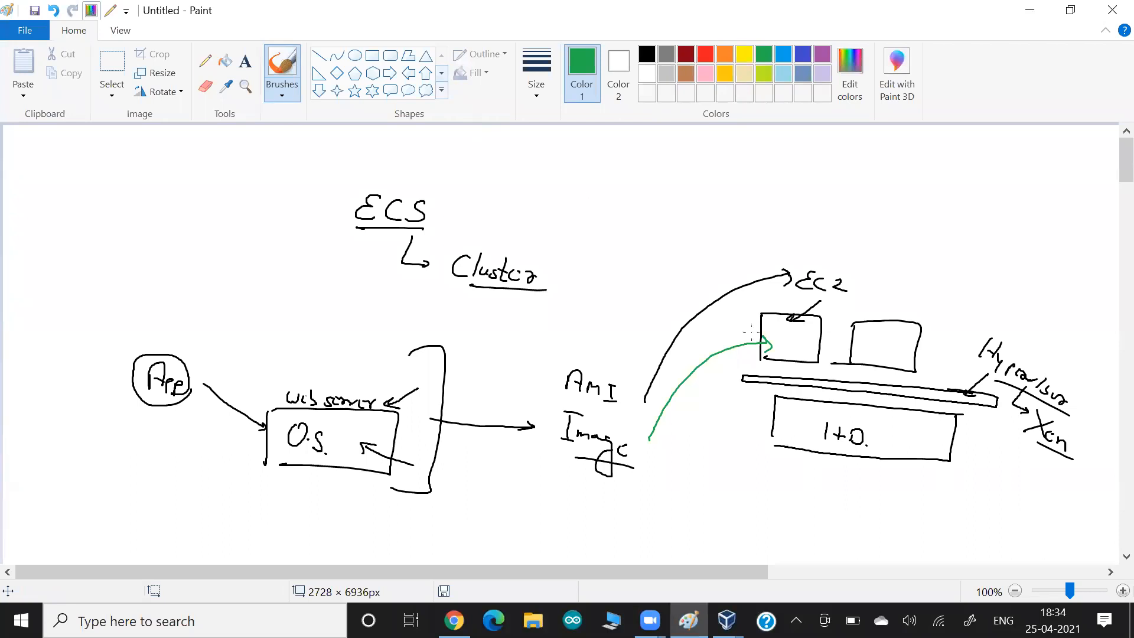
click(725, 54)
drag(918, 309, 903, 330)
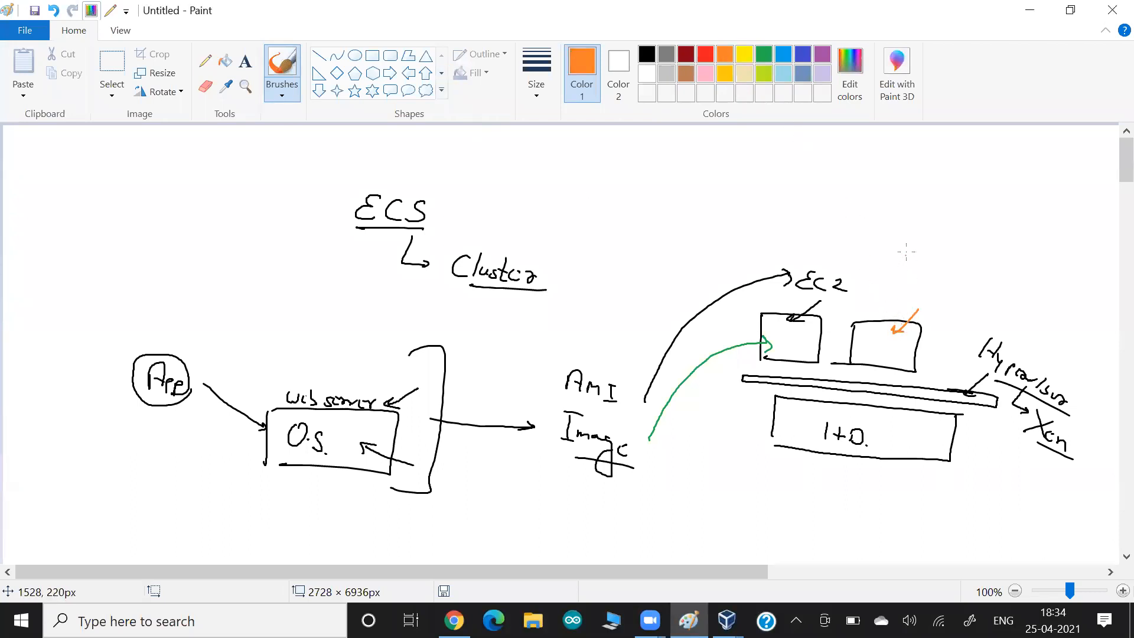
mouse_move(905, 246)
mouse_down()
mouse_move(886, 265)
mouse_move(953, 288)
mouse_up()
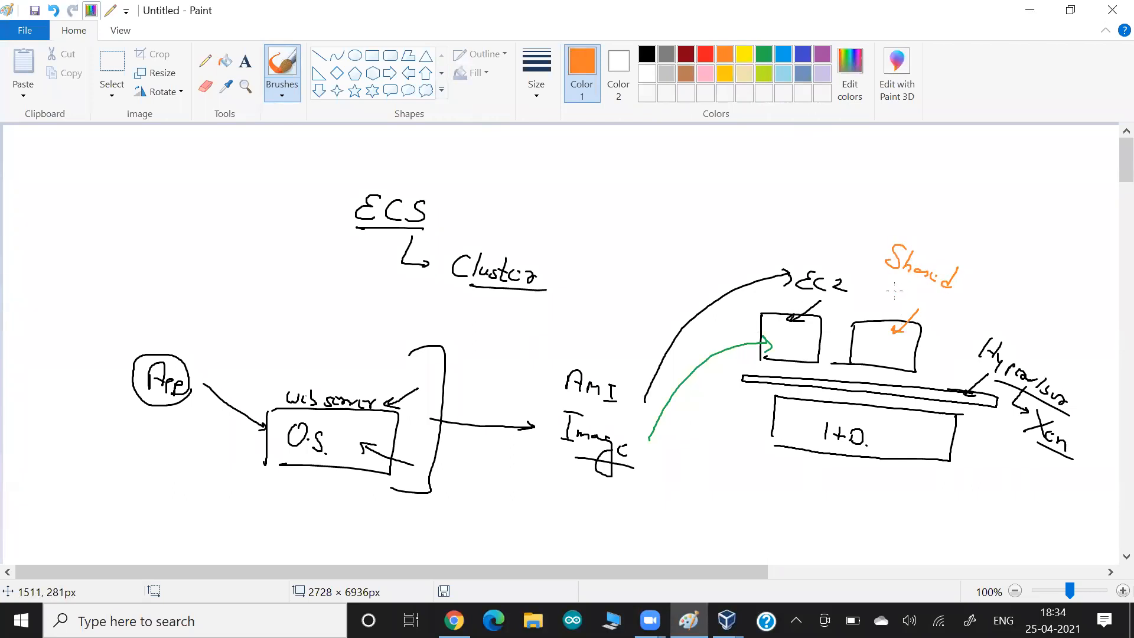
mouse_move(877, 283)
mouse_down()
mouse_move(951, 308)
mouse_move(905, 307)
mouse_up()
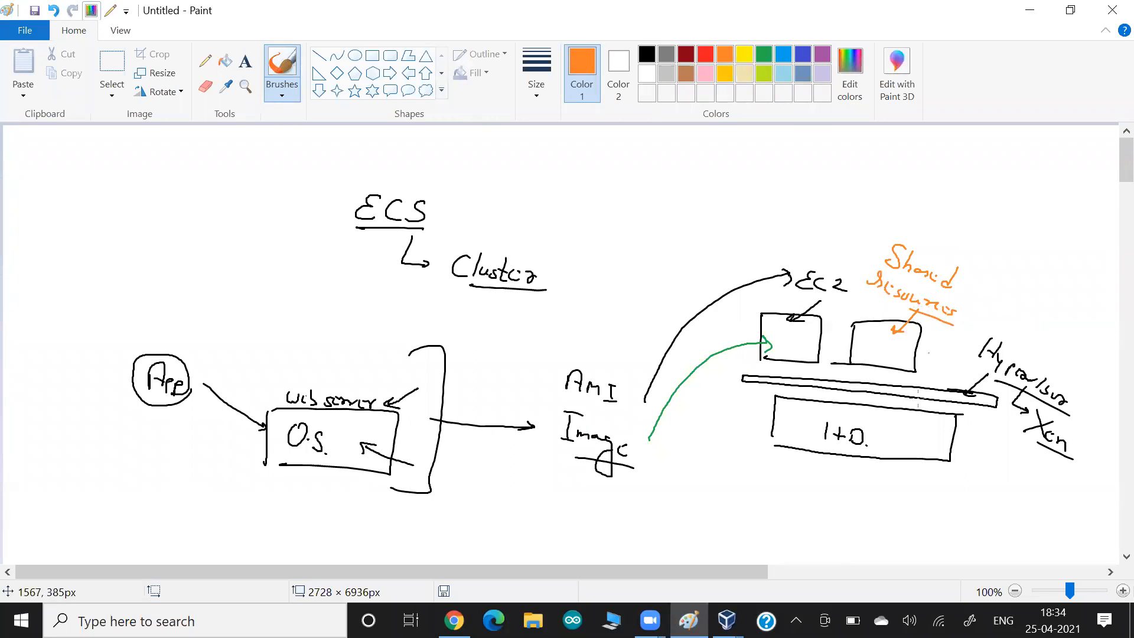
mouse_move(905, 473)
mouse_down()
mouse_move(876, 450)
mouse_move(926, 470)
mouse_move(894, 444)
mouse_up()
mouse_move(895, 444)
mouse_down()
mouse_move(905, 456)
mouse_move(920, 444)
mouse_up()
drag(920, 444, 931, 456)
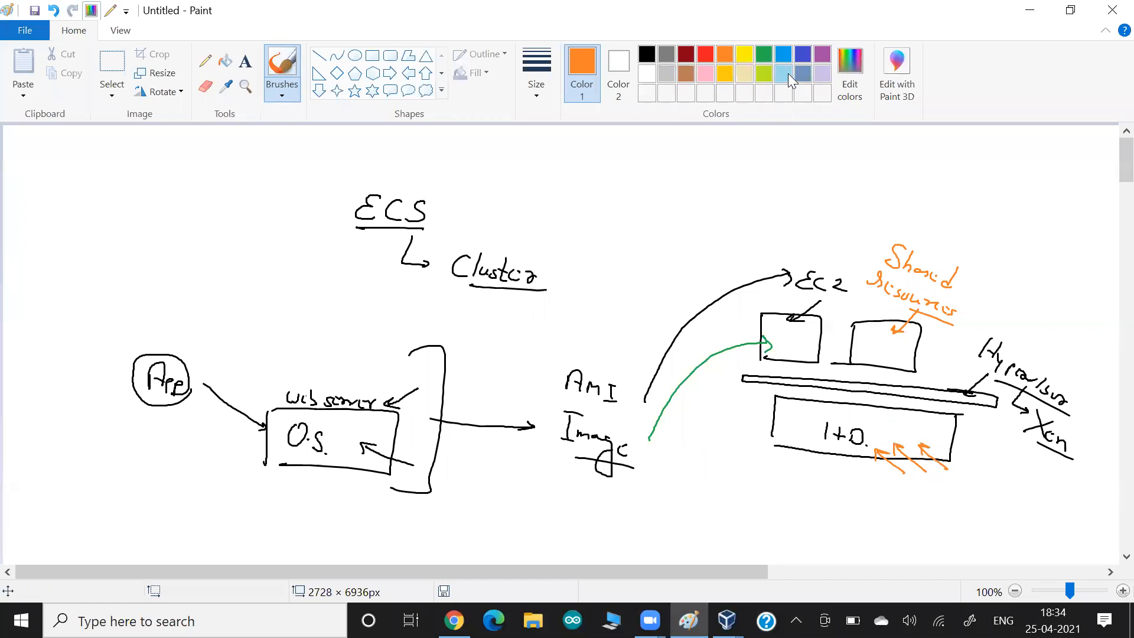
click(804, 55)
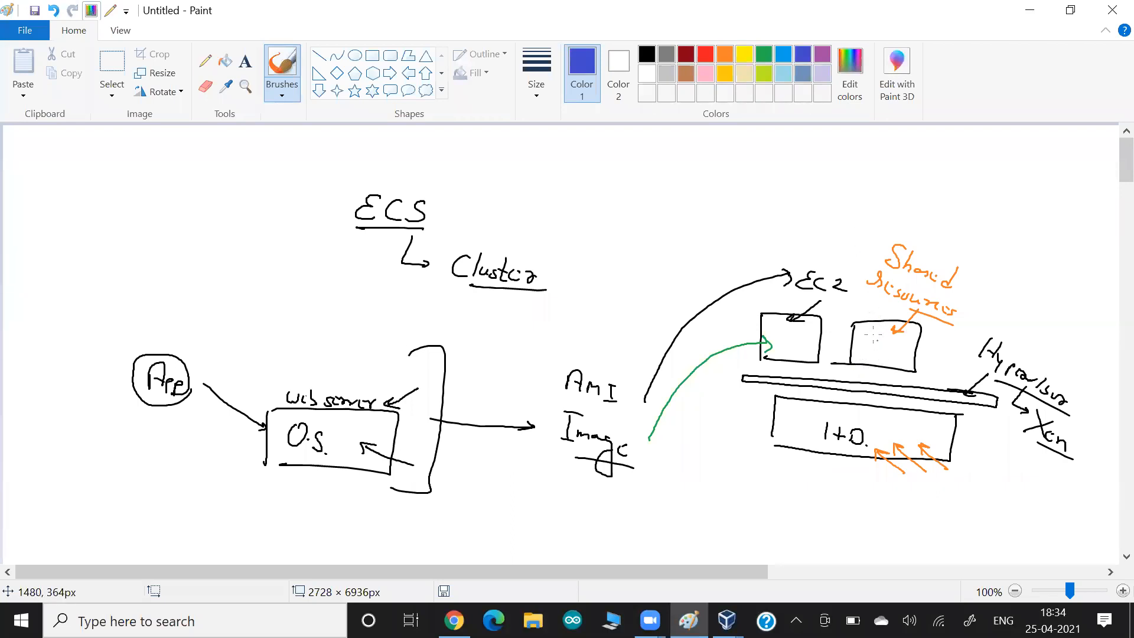
drag(883, 428, 915, 431)
drag(920, 417, 886, 413)
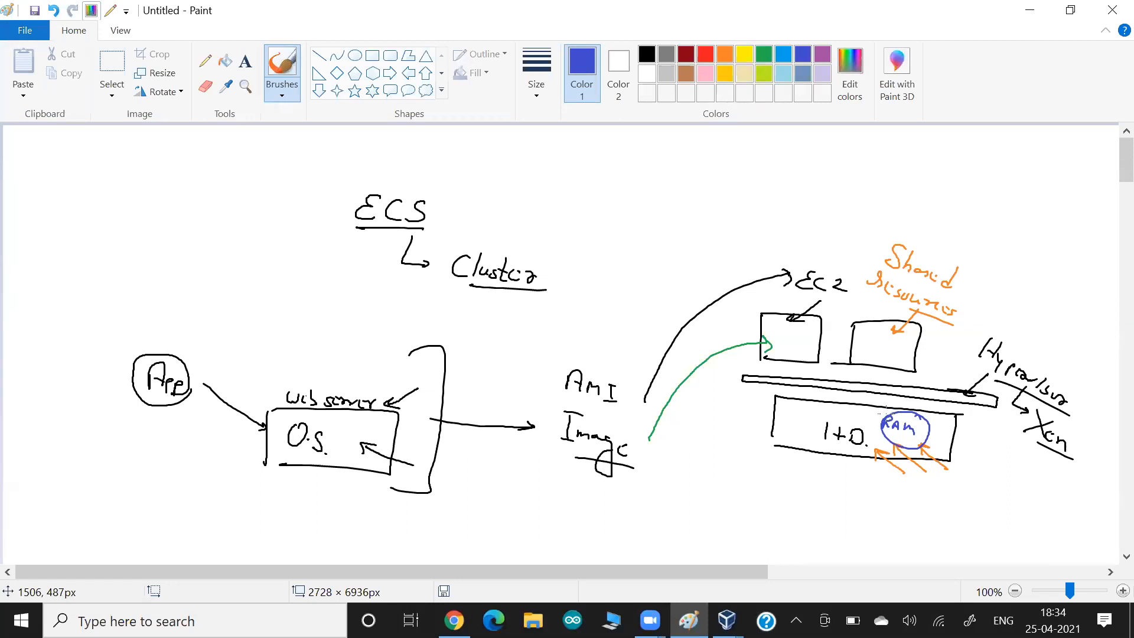
mouse_move(874, 417)
mouse_down()
mouse_move(867, 383)
mouse_move(880, 352)
mouse_move(871, 362)
mouse_up()
mouse_move(767, 417)
mouse_down()
mouse_move(800, 423)
mouse_move(789, 410)
mouse_move(868, 362)
mouse_move(852, 361)
mouse_up()
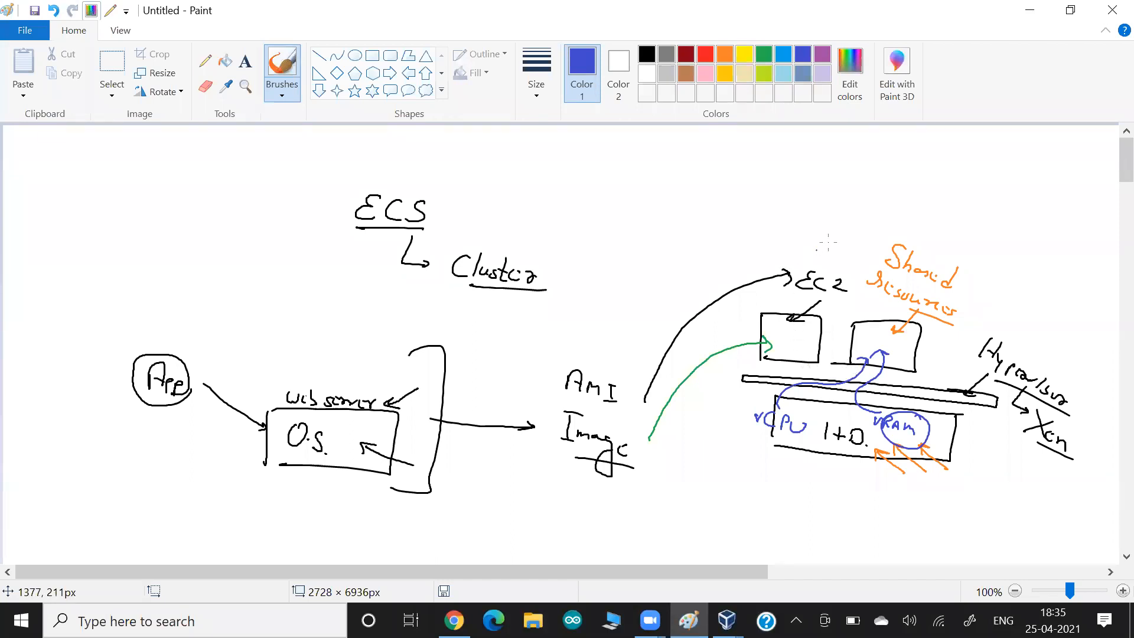
mouse_move(848, 278)
mouse_down()
mouse_move(885, 210)
mouse_move(912, 220)
mouse_up()
mouse_move(974, 244)
mouse_down()
mouse_move(986, 342)
mouse_move(853, 278)
mouse_up()
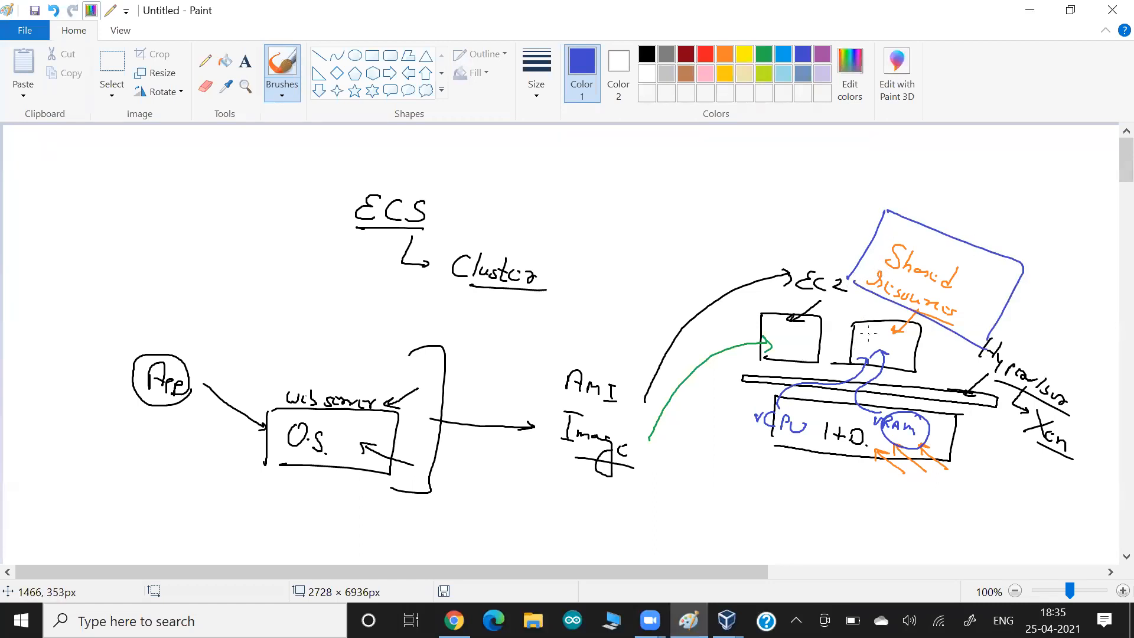
mouse_move(1072, 353)
mouse_down()
mouse_move(1040, 363)
mouse_move(1052, 367)
mouse_up()
mouse_move(1041, 277)
mouse_down()
mouse_move(1043, 289)
mouse_move(1056, 284)
mouse_move(1061, 317)
mouse_move(1088, 331)
mouse_up()
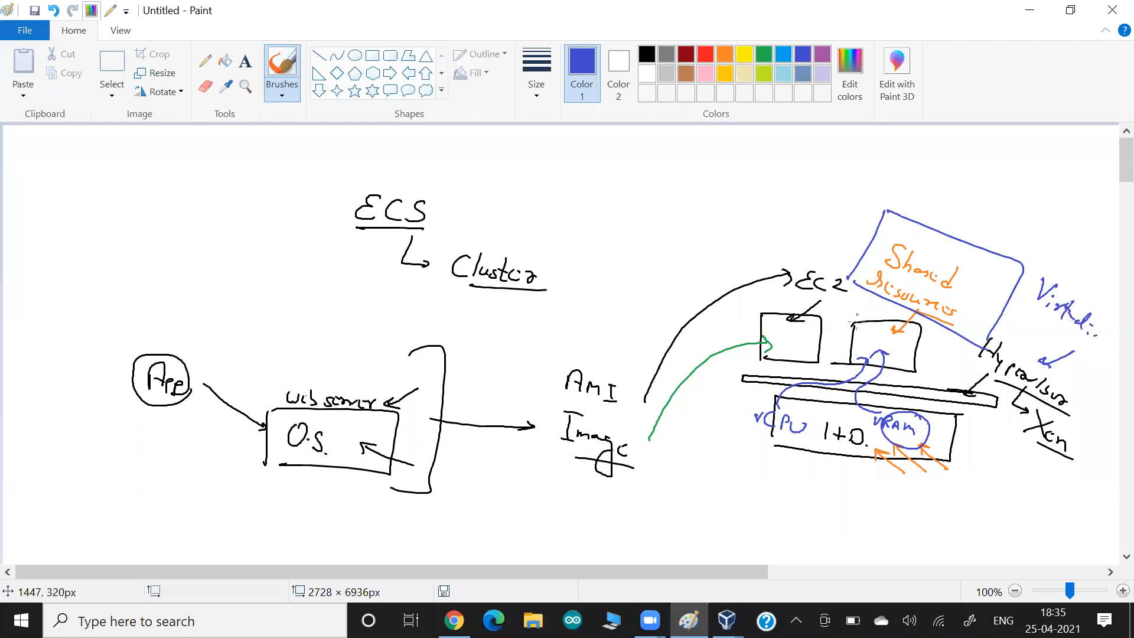
click(647, 53)
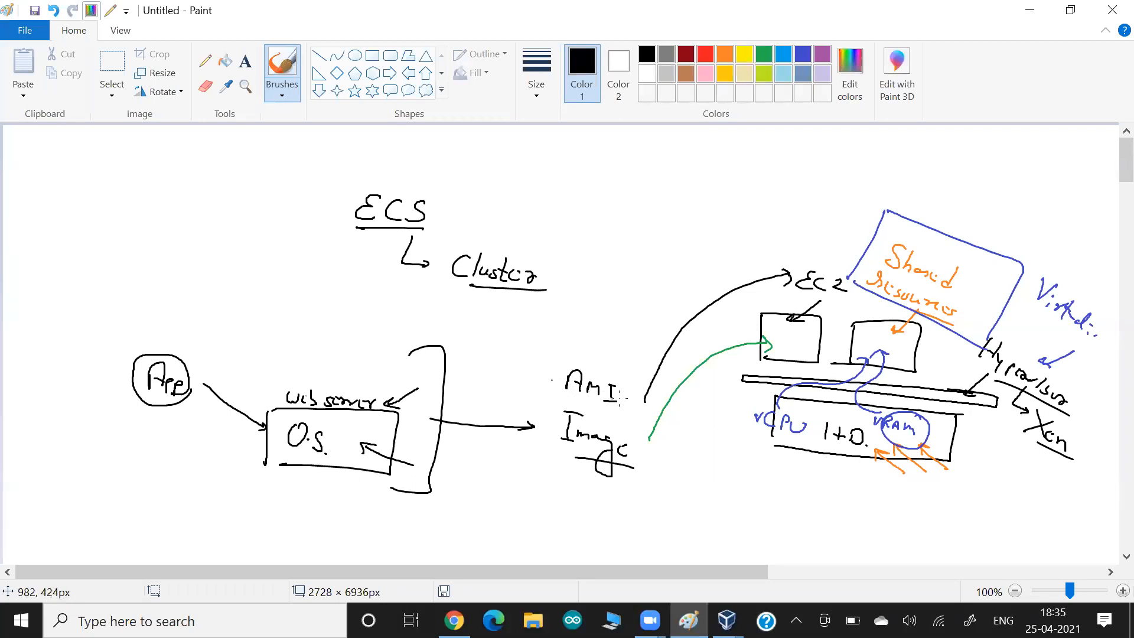
- Add a rectangle left of ECS and red numbers 1 and 2 in the EC2 boxes with a red link
drag(944, 295, 909, 278)
mouse_move(100, 261)
mouse_down()
mouse_move(98, 299)
mouse_move(188, 260)
mouse_move(266, 305)
mouse_move(102, 294)
mouse_up()
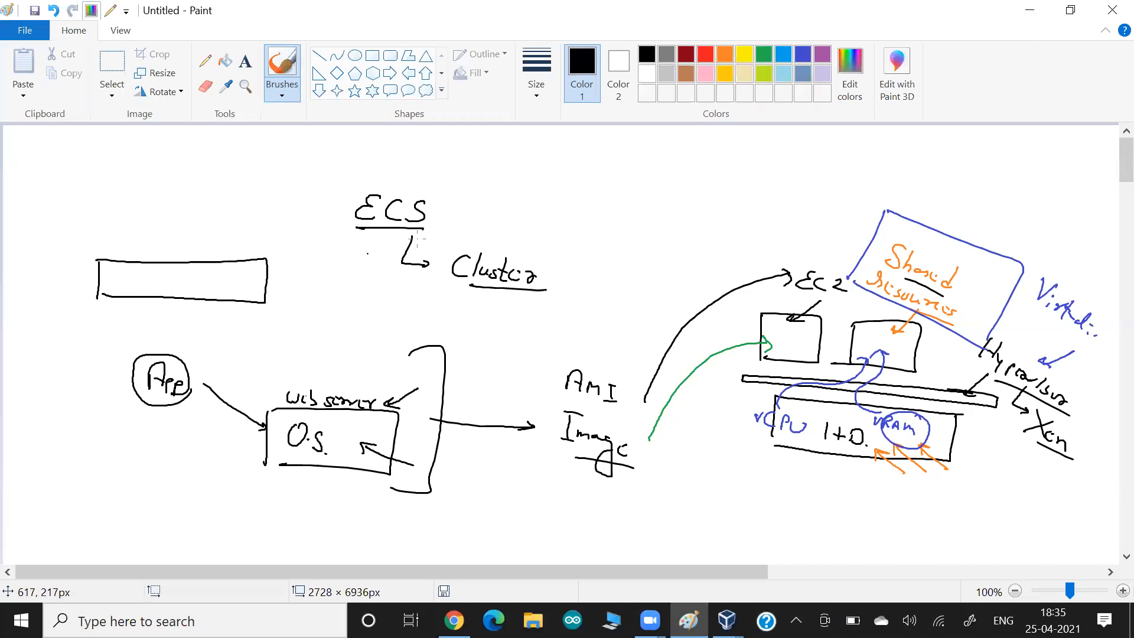
click(708, 58)
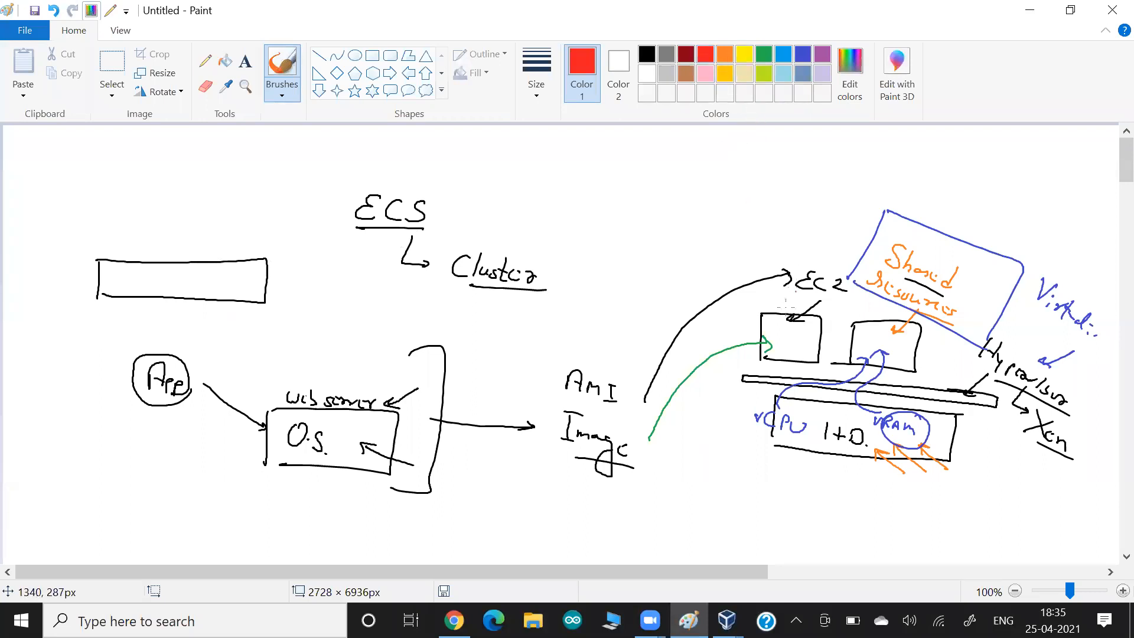
drag(787, 335, 789, 344)
drag(875, 335, 886, 345)
mouse_move(800, 349)
mouse_down()
mouse_move(834, 388)
mouse_move(859, 359)
mouse_up()
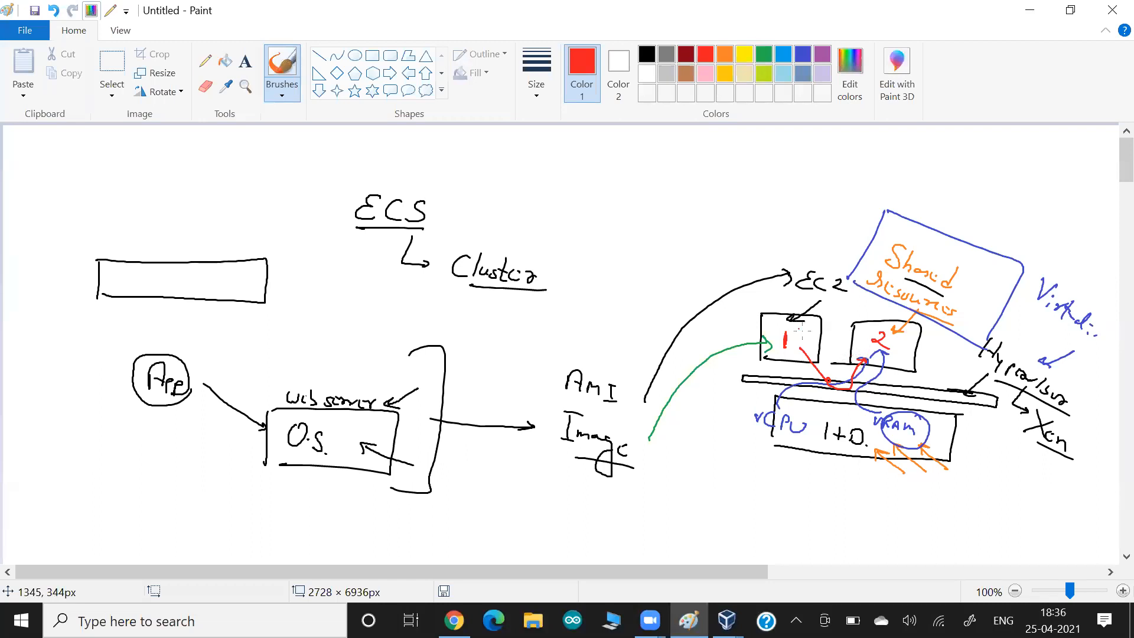
click(647, 54)
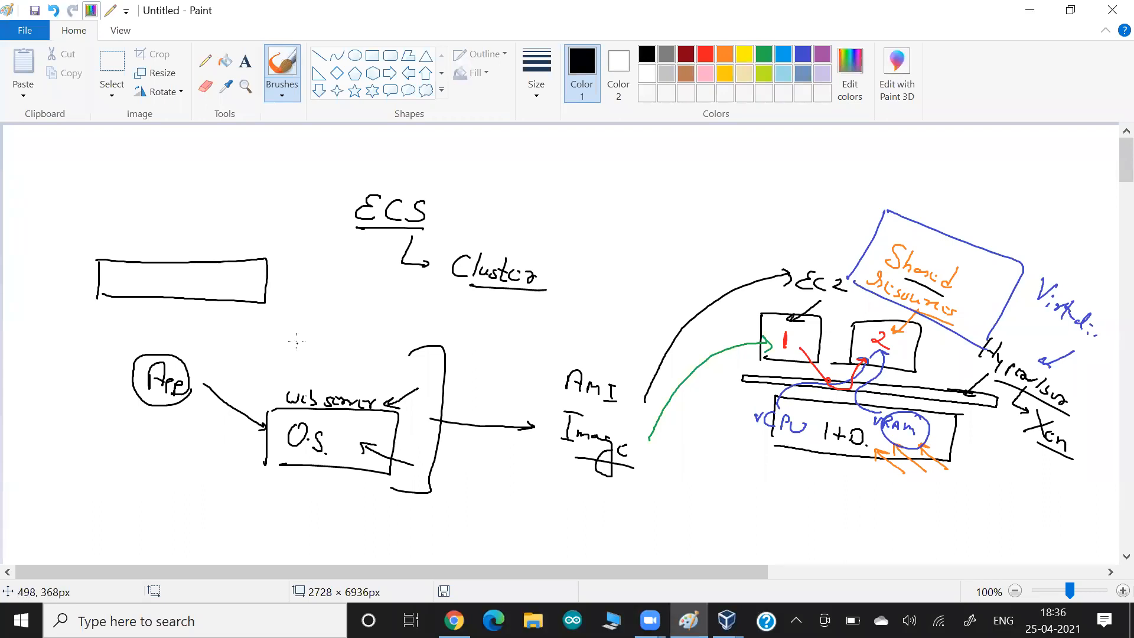
- Write 'I+D' in the new rectangle and draw a long shelf line above it
drag(134, 270, 135, 283)
drag(148, 274, 147, 284)
drag(141, 279, 157, 287)
drag(157, 274, 157, 288)
mouse_move(289, 230)
mouse_down()
mouse_move(62, 222)
mouse_move(60, 237)
mouse_move(285, 245)
mouse_move(61, 238)
mouse_up()
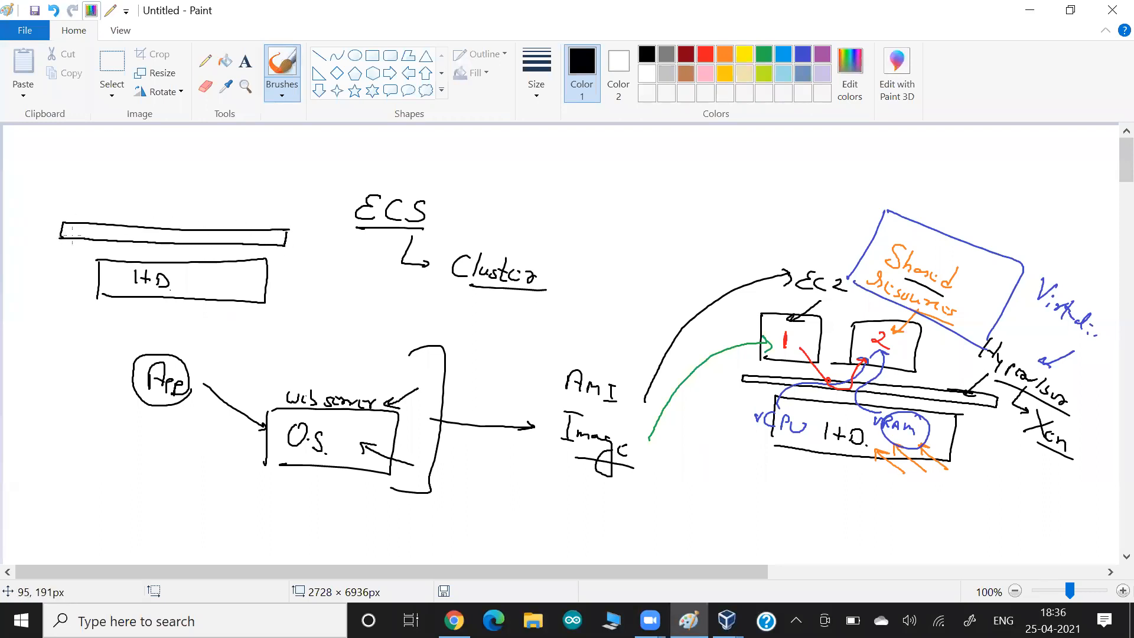
- Draw two boxes sitting on the shelf line
key(alt+Tab)
key(alt+Tab)
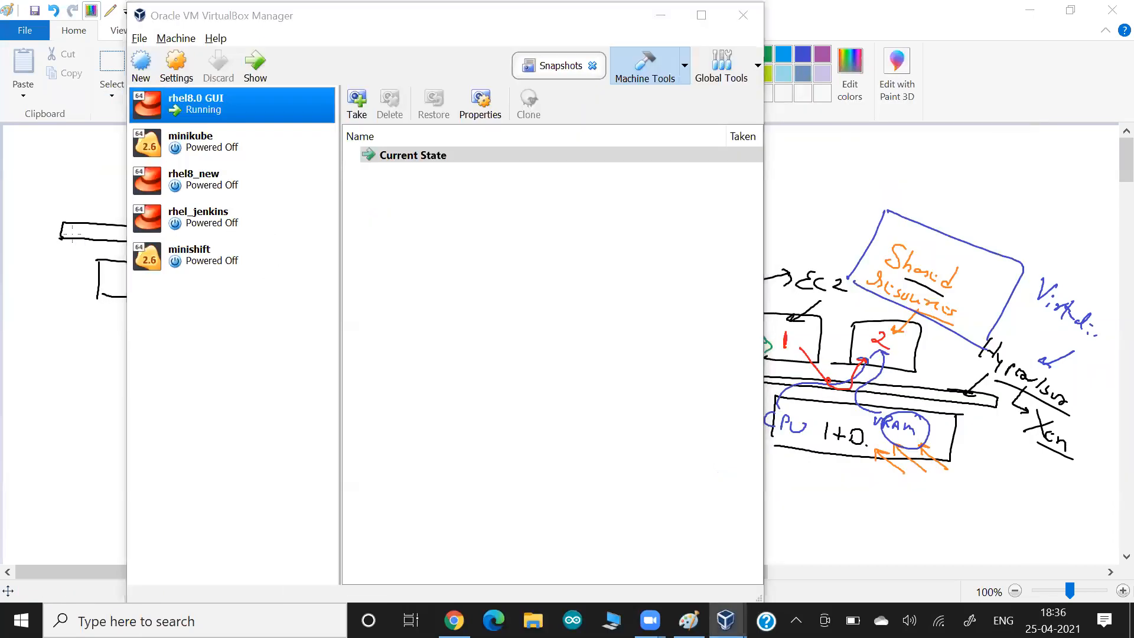
key(alt+Tab)
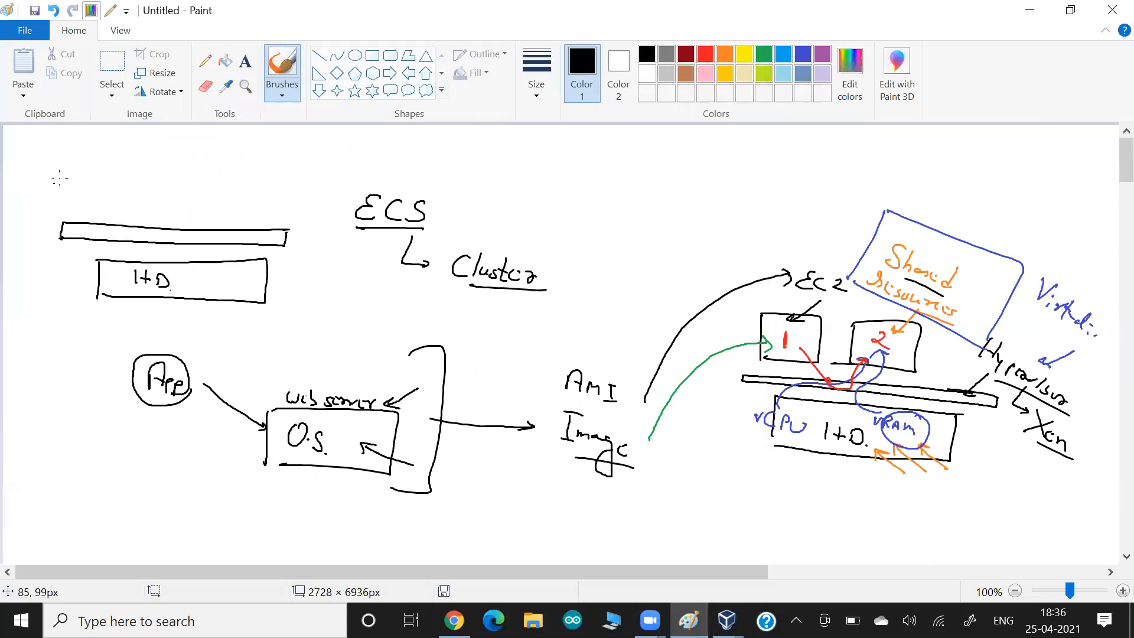
mouse_move(99, 164)
mouse_down()
mouse_move(98, 211)
mouse_move(153, 207)
mouse_move(105, 207)
mouse_up()
drag(198, 170, 198, 211)
mouse_move(198, 167)
mouse_down()
mouse_move(270, 170)
mouse_move(200, 209)
mouse_up()
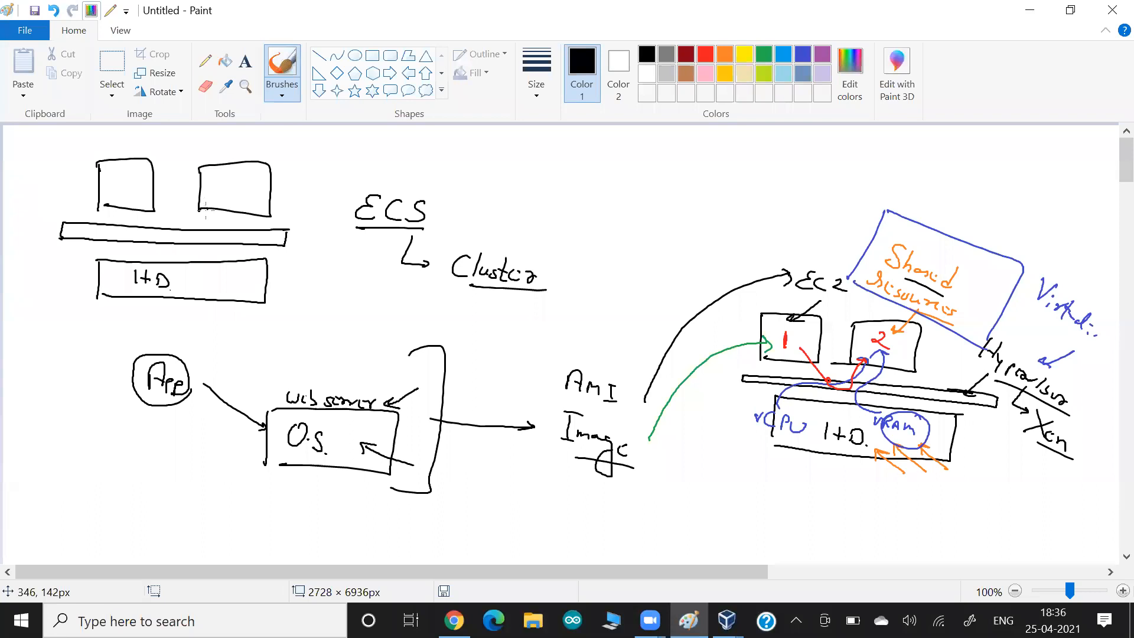
- Point an arrow labelled 'Dedicated Host' at the I+D box, plus arrows on the right-hand stack
mouse_move(62, 309)
mouse_down()
mouse_move(98, 281)
mouse_move(98, 297)
mouse_up()
mouse_move(28, 319)
mouse_down()
mouse_move(46, 332)
mouse_move(56, 322)
mouse_move(109, 333)
mouse_up()
mouse_move(38, 348)
mouse_down()
mouse_move(78, 347)
mouse_move(88, 361)
mouse_up()
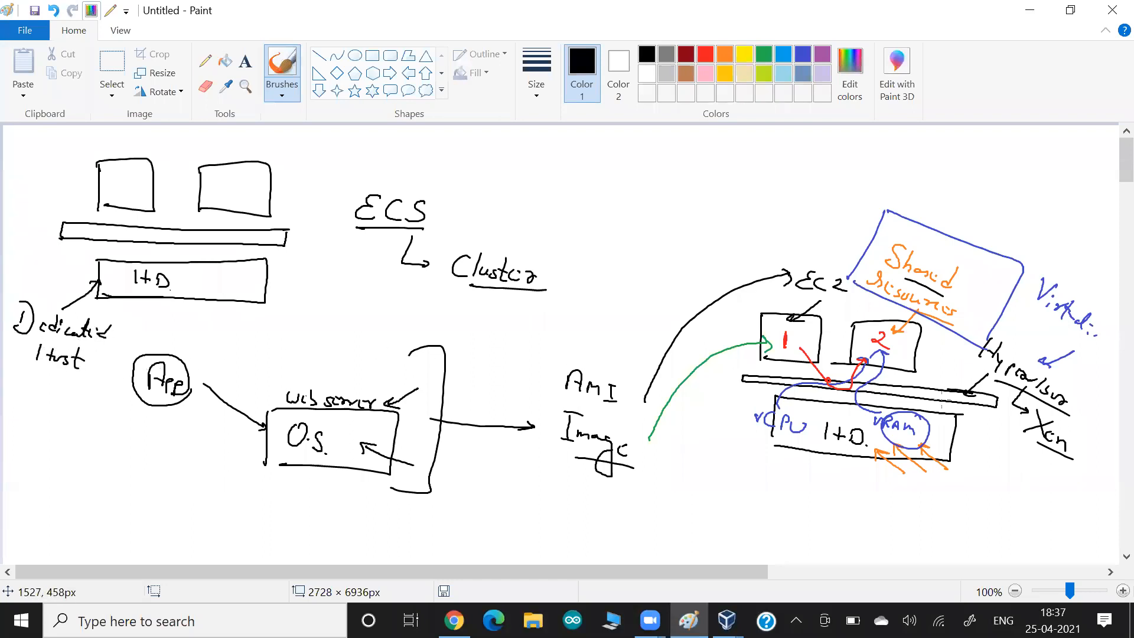
drag(997, 458, 952, 433)
mouse_move(916, 343)
mouse_down()
mouse_move(933, 357)
mouse_move(916, 369)
mouse_up()
- Circle I+D, bracket 'Dedicated Host', and start writing 'On-demand' above EC2
mouse_move(135, 293)
mouse_down()
mouse_move(178, 276)
mouse_move(133, 258)
mouse_move(123, 293)
mouse_move(146, 297)
mouse_up()
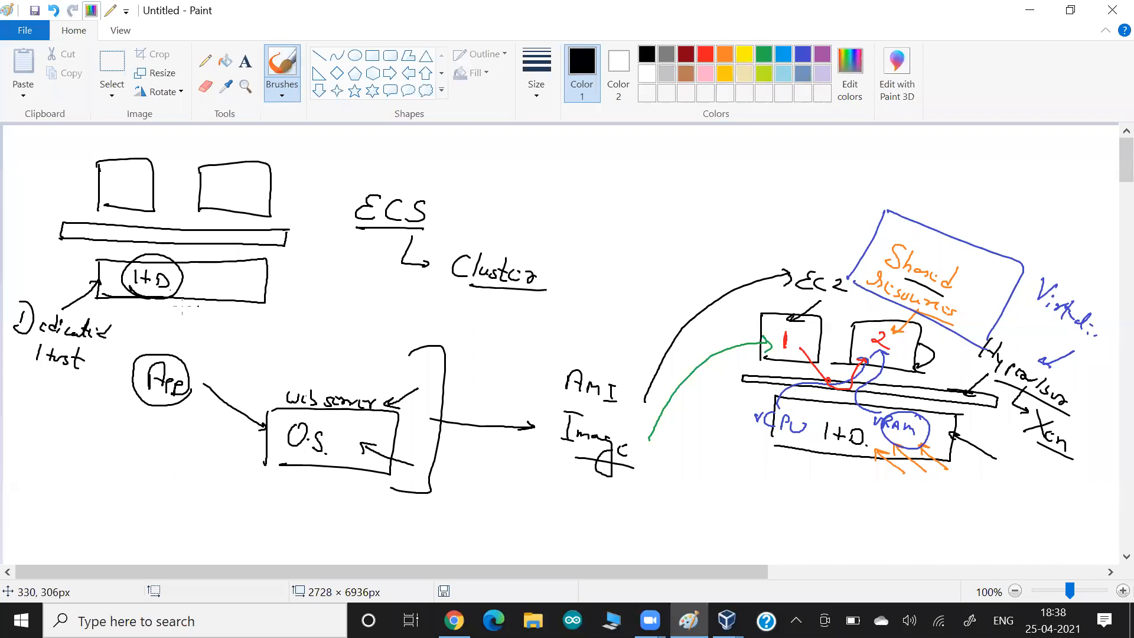
drag(188, 296, 130, 294)
drag(108, 319, 98, 381)
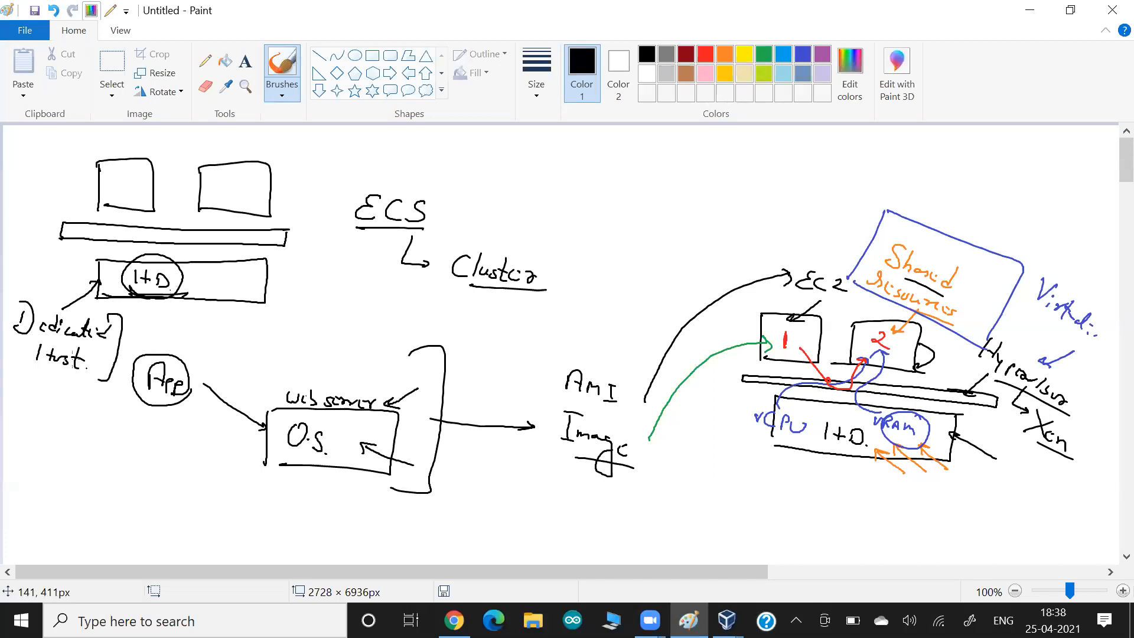
drag(34, 286, 11, 354)
drag(754, 293, 767, 317)
mouse_move(686, 234)
mouse_down()
mouse_move(726, 253)
mouse_move(761, 249)
mouse_move(759, 268)
mouse_up()
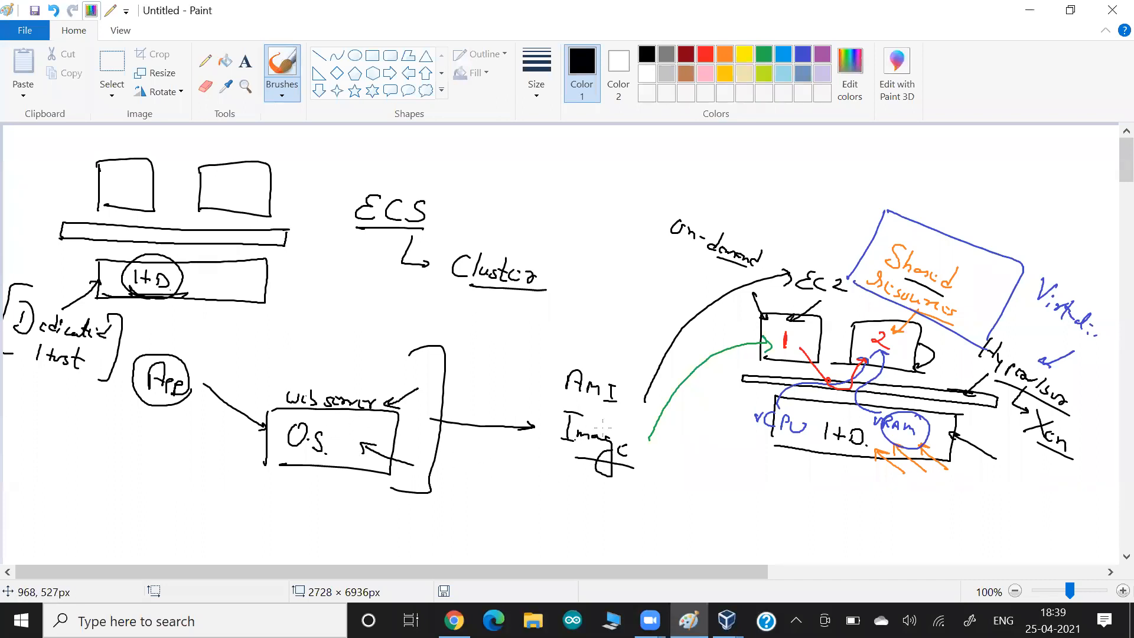
- Underline AMI and Image, circle the red 1, and draw a circle in the new stack's right box
drag(618, 413, 573, 408)
drag(627, 473, 573, 462)
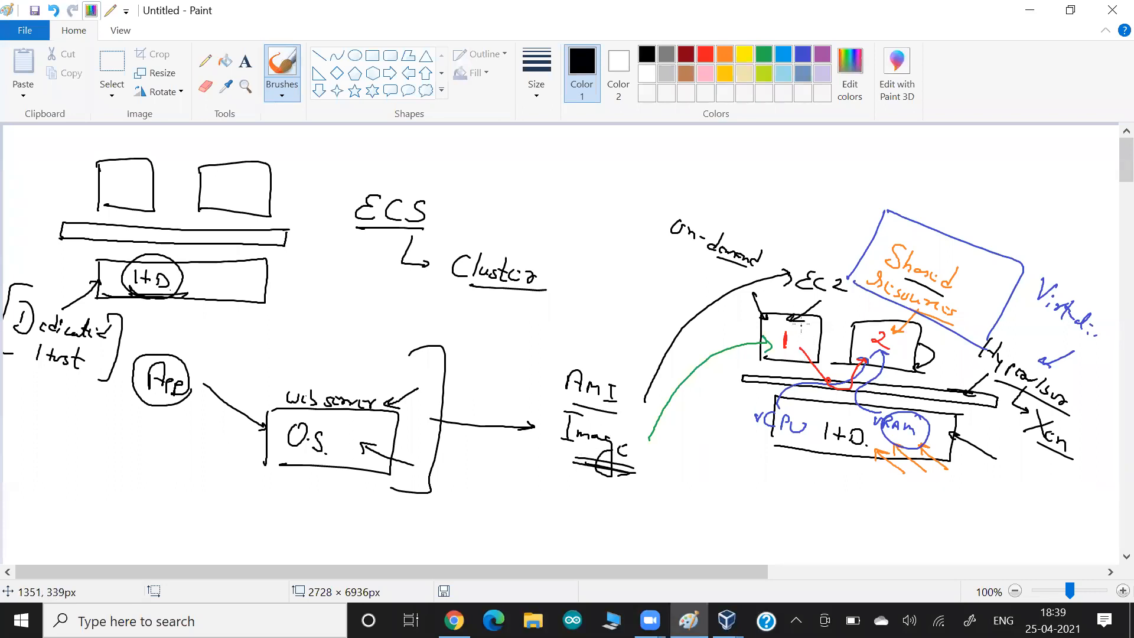
mouse_move(802, 316)
mouse_down()
mouse_move(814, 350)
mouse_move(807, 320)
mouse_up()
mouse_move(261, 168)
mouse_down()
mouse_move(245, 213)
mouse_move(235, 161)
mouse_up()
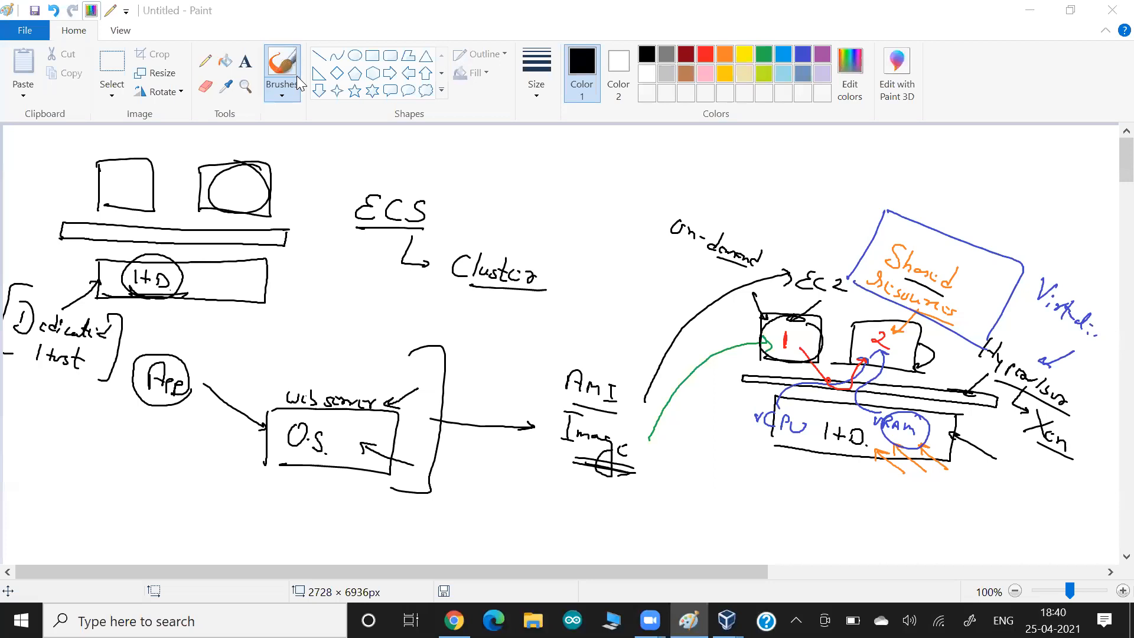
click(235, 226)
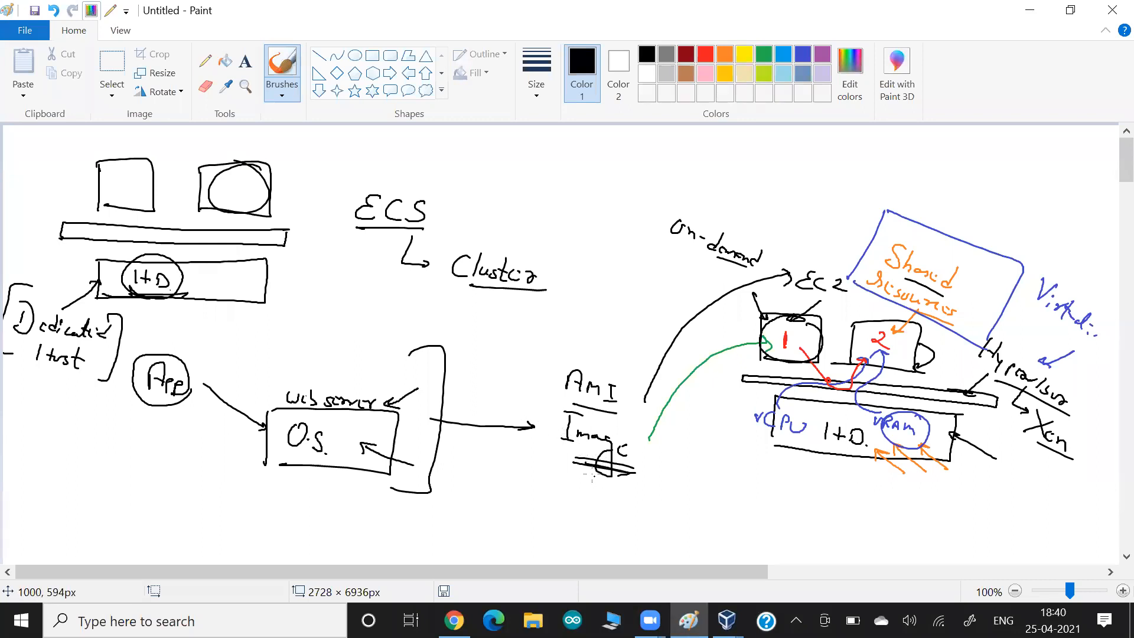
drag(631, 472, 569, 474)
- Arrow from web server to Image, then draw a new rectangle below tagged 'Ens'
scroll(597, 467, down, 2)
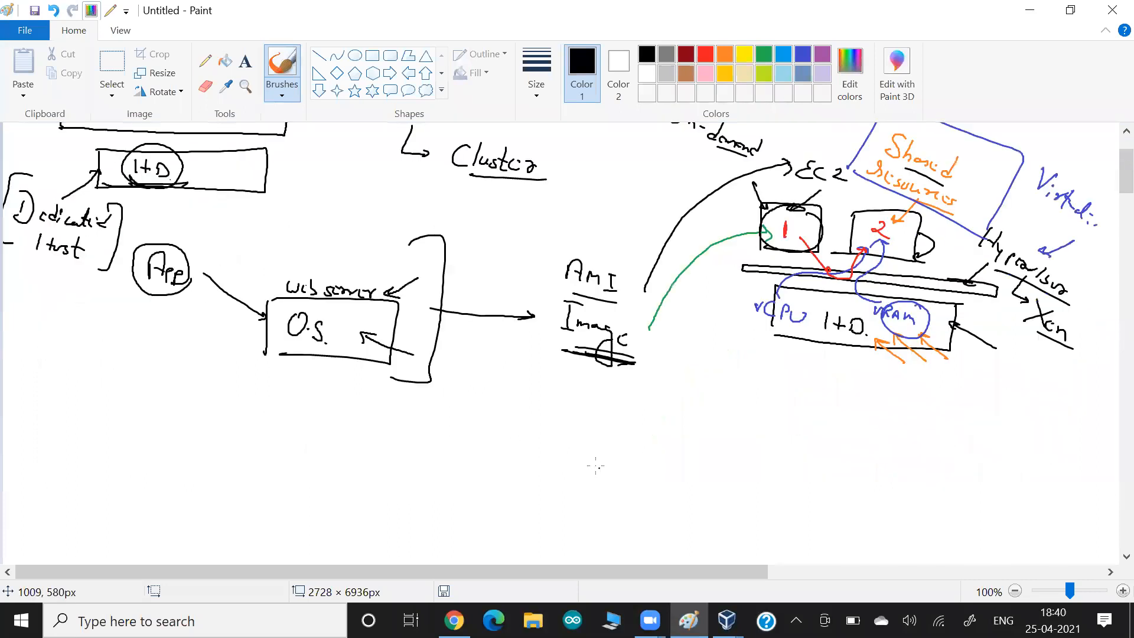
scroll(595, 464, down, 2)
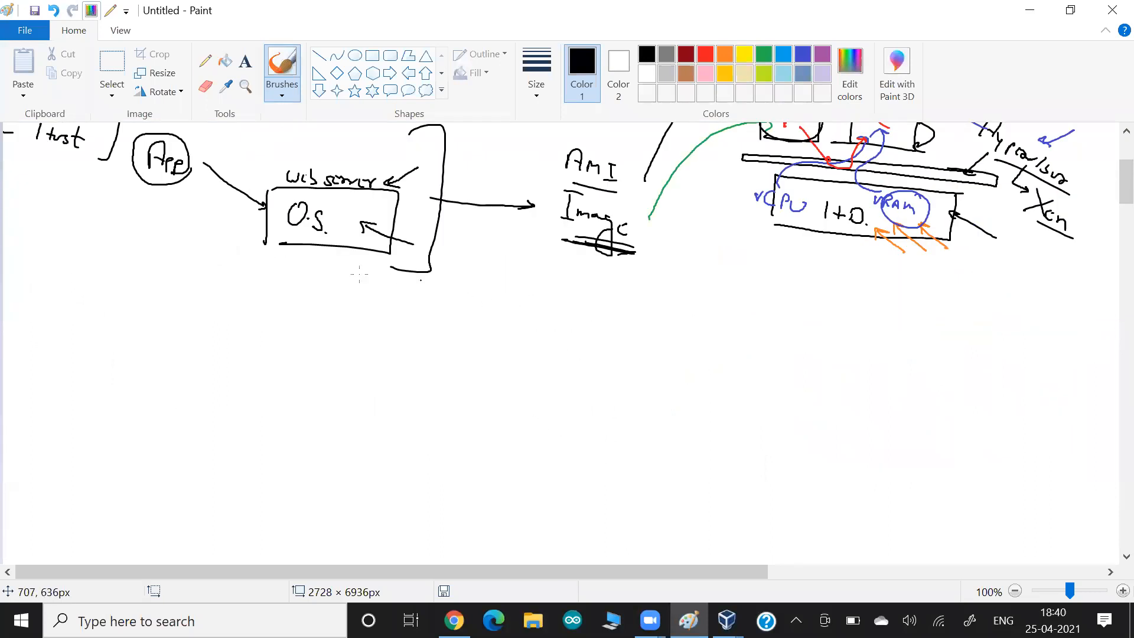
drag(200, 181, 143, 181)
drag(378, 198, 290, 188)
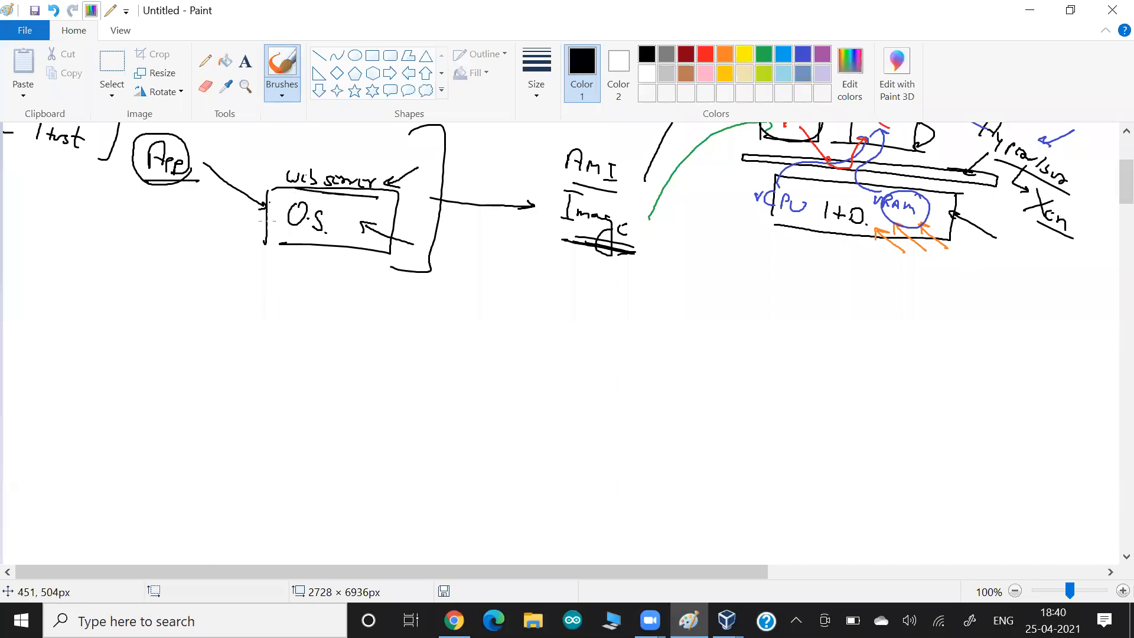
mouse_move(423, 214)
mouse_down()
mouse_move(538, 225)
mouse_move(533, 233)
mouse_up()
mouse_move(611, 252)
mouse_down()
mouse_move(558, 236)
mouse_move(599, 250)
mouse_move(562, 239)
mouse_move(585, 194)
mouse_move(628, 248)
mouse_move(680, 361)
mouse_move(650, 433)
mouse_up()
mouse_move(655, 375)
mouse_down()
mouse_move(731, 383)
mouse_move(775, 455)
mouse_move(655, 440)
mouse_up()
mouse_move(804, 409)
mouse_down()
mouse_move(769, 421)
mouse_move(846, 431)
mouse_move(839, 425)
mouse_up()
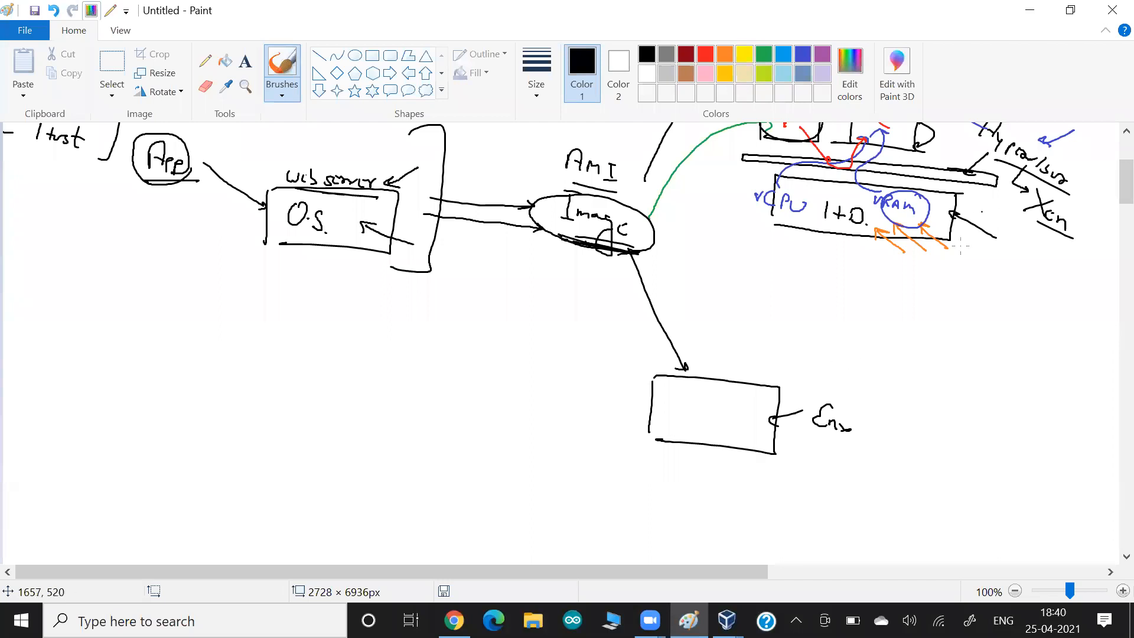
- Handwrite 'Containerization' beside the rectangle, dotting its i's and underlining it
scroll(960, 246, up, 2)
drag(1092, 350, 1021, 302)
scroll(1020, 302, down, 2)
scroll(1021, 302, down, 2)
mouse_move(884, 252)
mouse_down()
mouse_move(852, 266)
mouse_move(920, 294)
mouse_move(926, 311)
mouse_move(964, 314)
mouse_move(991, 351)
mouse_up()
click(966, 333)
drag(886, 305, 990, 367)
click(930, 336)
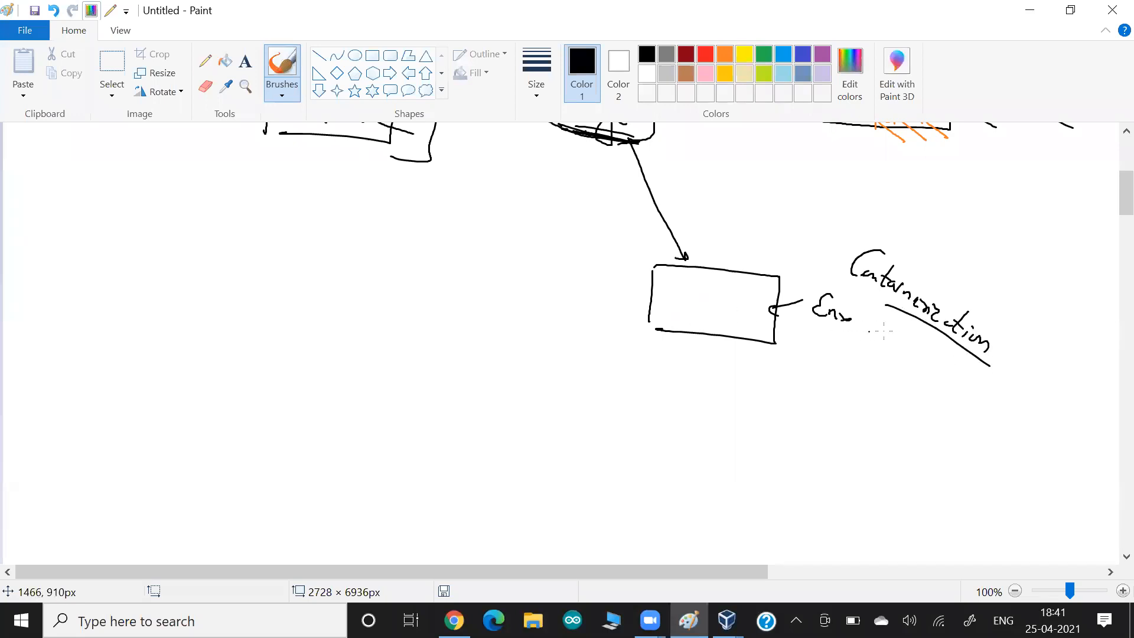
- Thicken the Image ellipse, cross out AMI and write 'Container' beneath the ellipse
scroll(761, 309, up, 4)
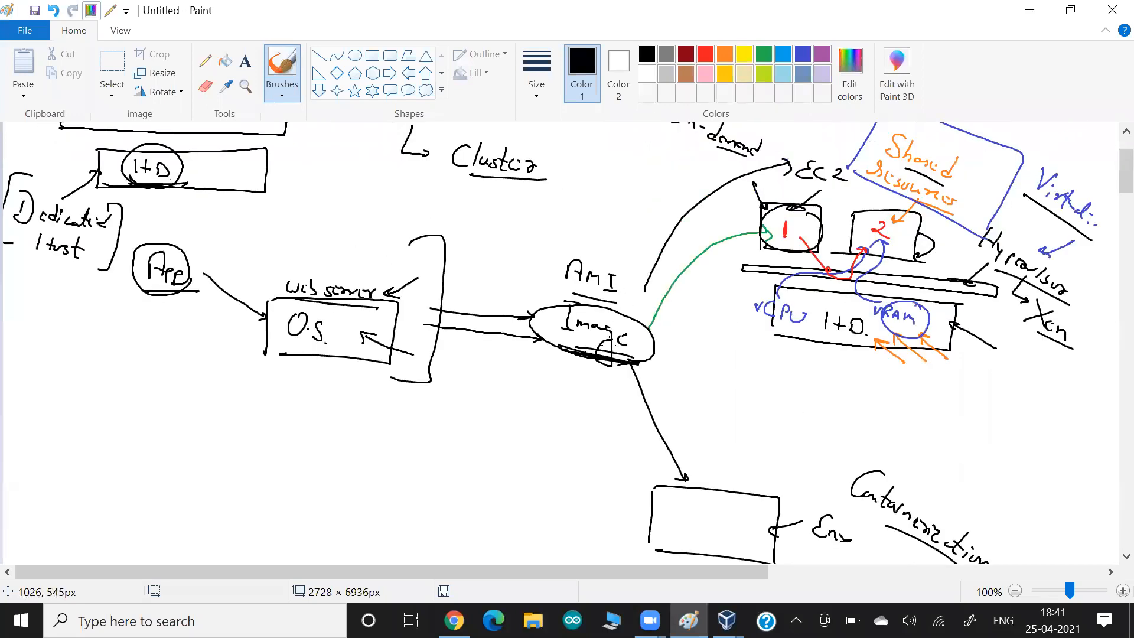
drag(638, 362, 559, 352)
mouse_move(583, 250)
mouse_down()
mouse_move(586, 265)
mouse_move(635, 269)
mouse_move(575, 288)
mouse_up()
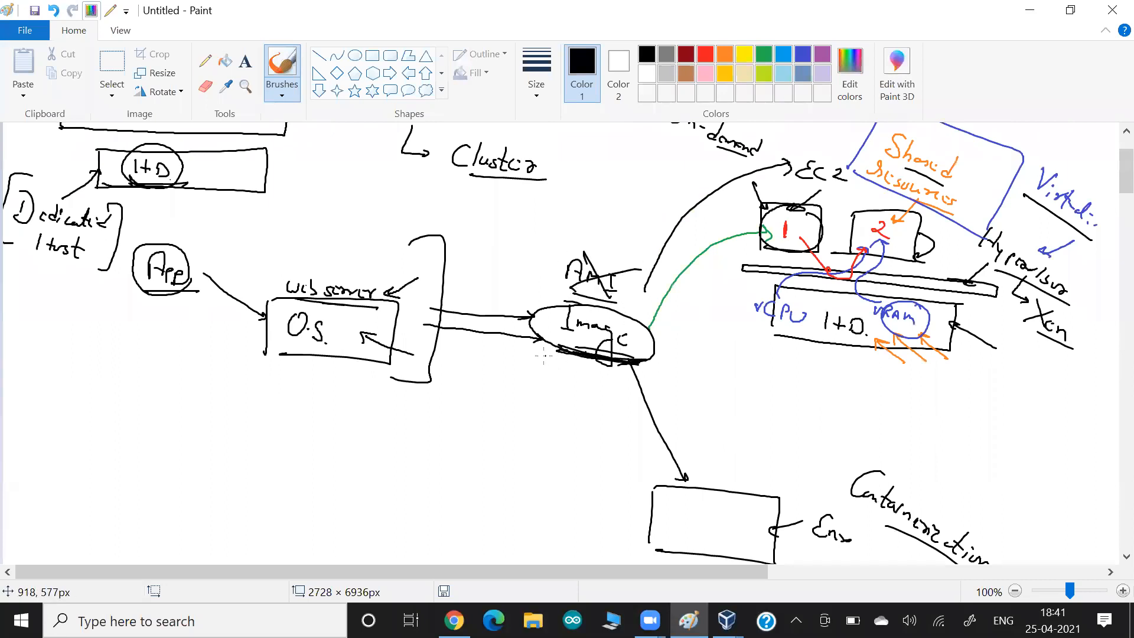
mouse_move(533, 354)
mouse_down()
mouse_move(516, 371)
mouse_move(608, 377)
mouse_up()
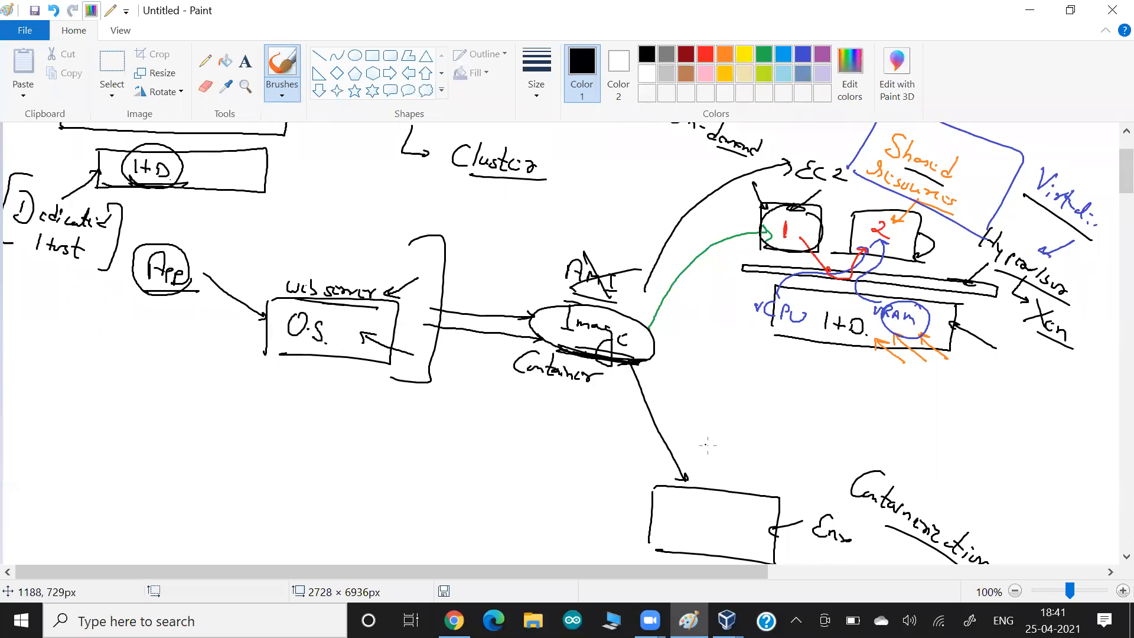
scroll(855, 407, down, 3)
drag(840, 388, 919, 436)
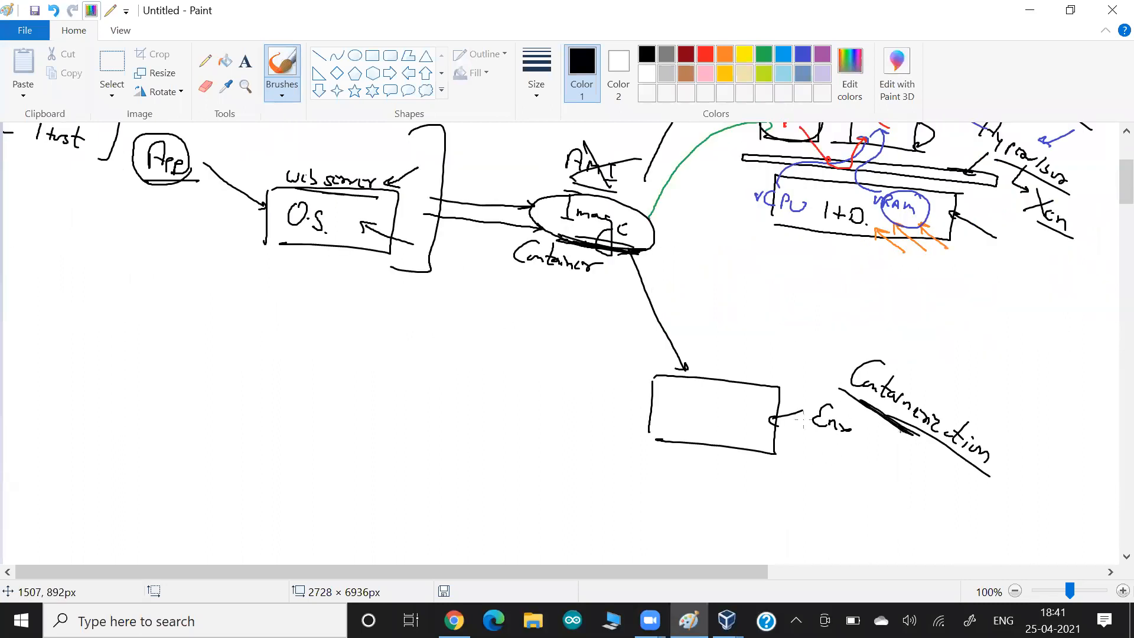
- Write 'O.S.' in the lower rectangle and add an upward arrow under the upper O.S. box
mouse_move(697, 394)
mouse_down()
mouse_move(715, 420)
mouse_move(749, 420)
mouse_move(851, 497)
mouse_up()
click(709, 412)
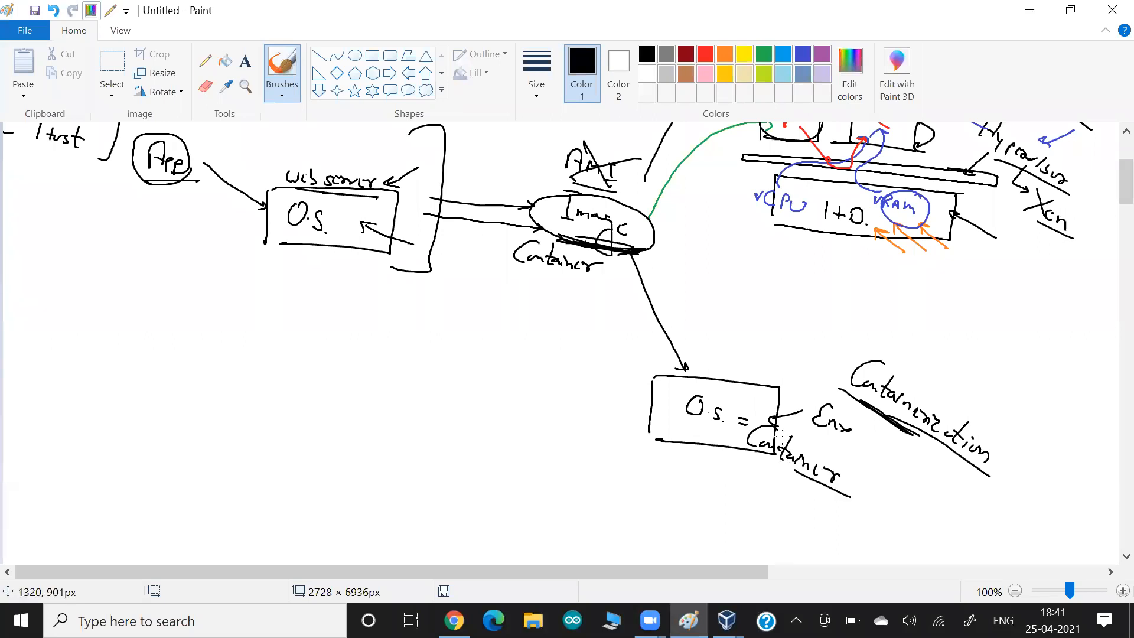
drag(325, 245, 350, 269)
drag(319, 254, 336, 252)
drag(378, 203, 274, 194)
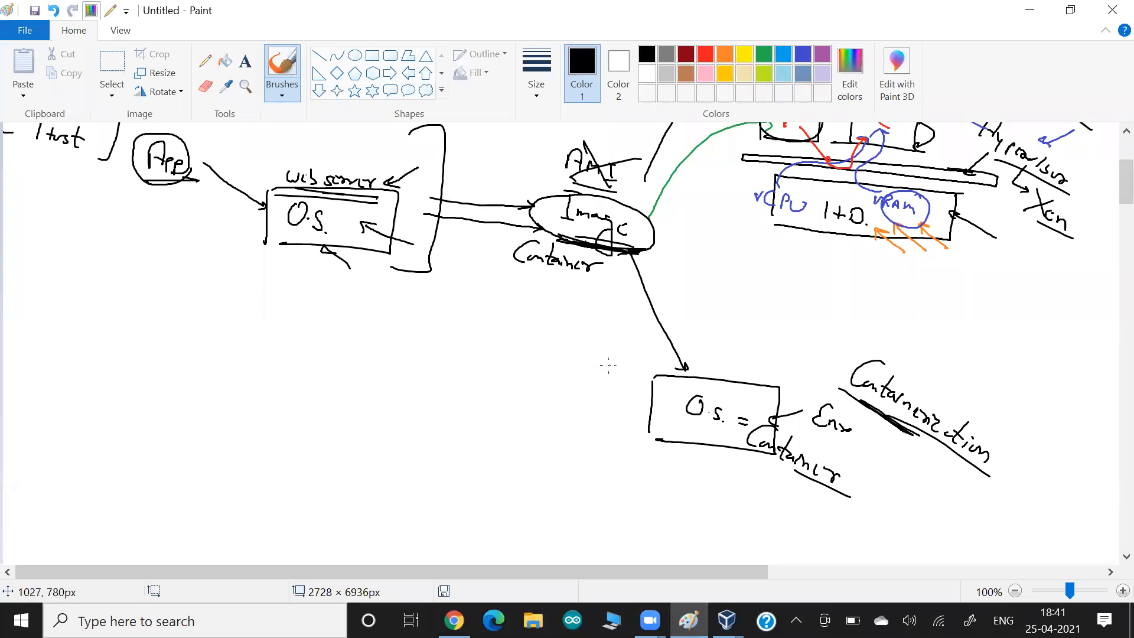
- Underline 'Container' with a curled arrow, arrow API to the Image ellipse, and underline Containerization
mouse_move(609, 281)
mouse_down()
mouse_move(516, 276)
mouse_move(517, 311)
mouse_move(592, 308)
mouse_up()
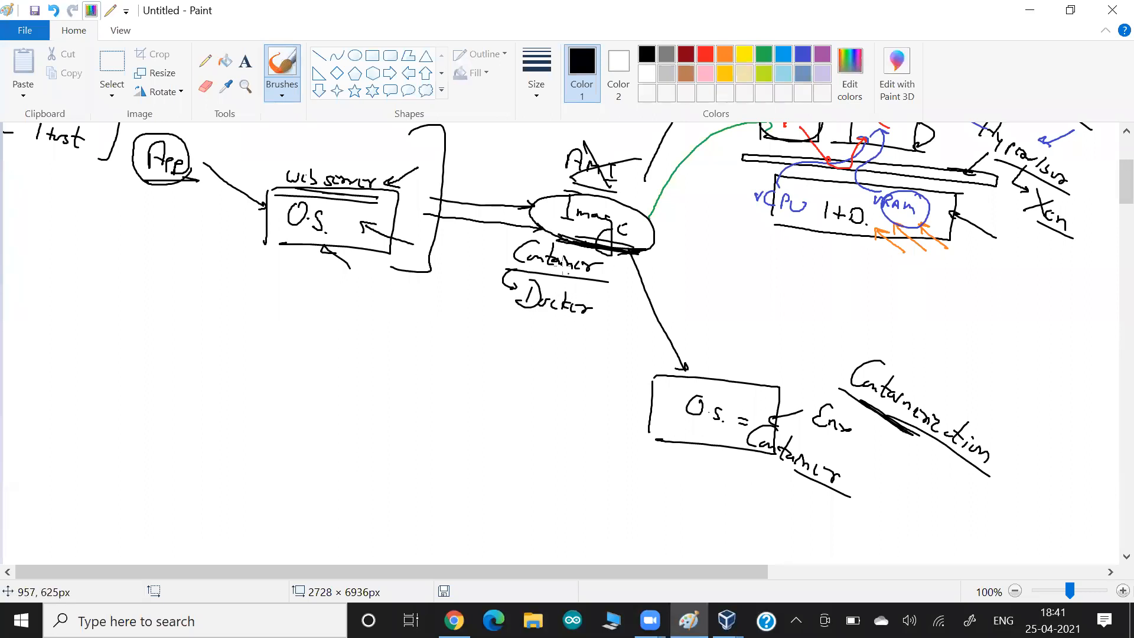
drag(535, 173, 556, 208)
drag(912, 438, 843, 402)
drag(817, 488, 726, 440)
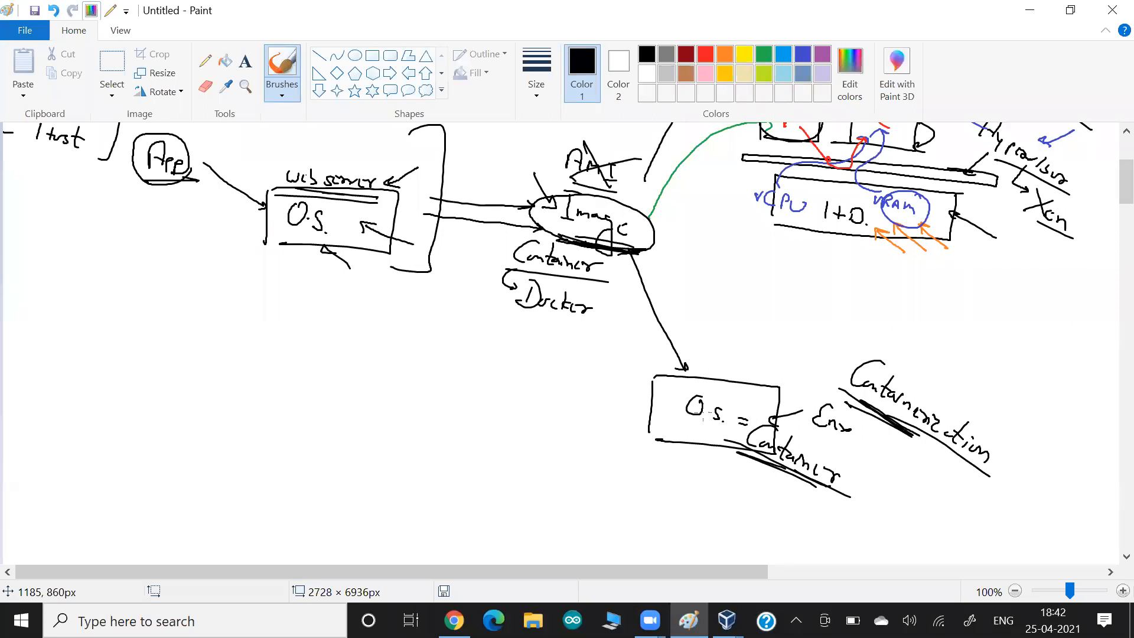
- Box and underline ECS, with arrows pointing into it and leading down
scroll(703, 412, up, 4)
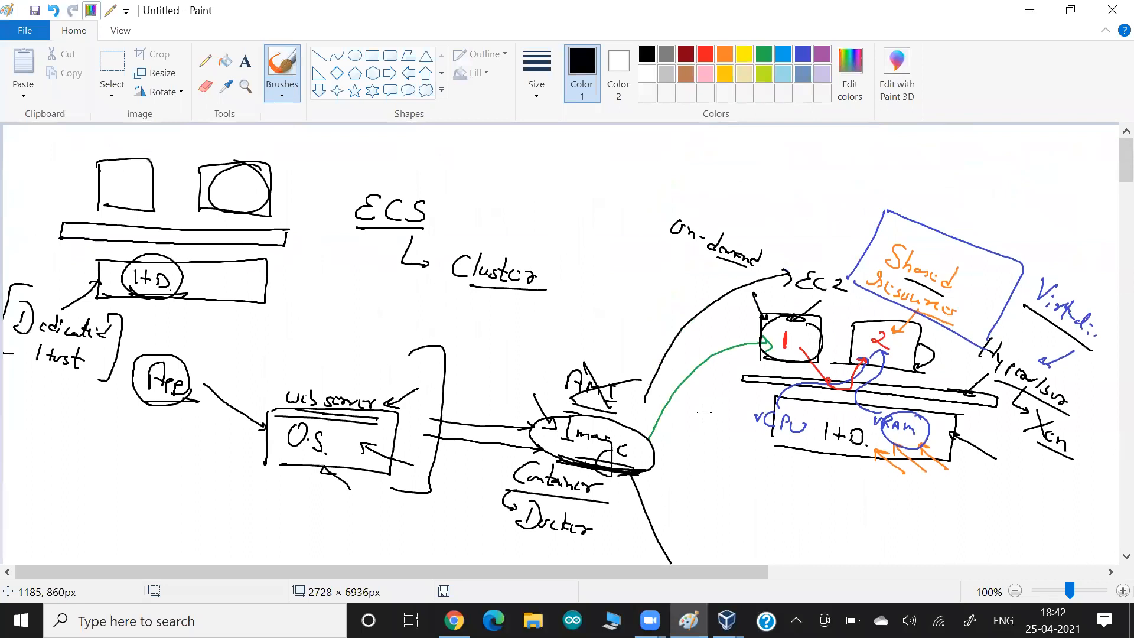
mouse_move(332, 170)
mouse_down()
mouse_move(332, 225)
mouse_move(478, 227)
mouse_move(330, 225)
mouse_up()
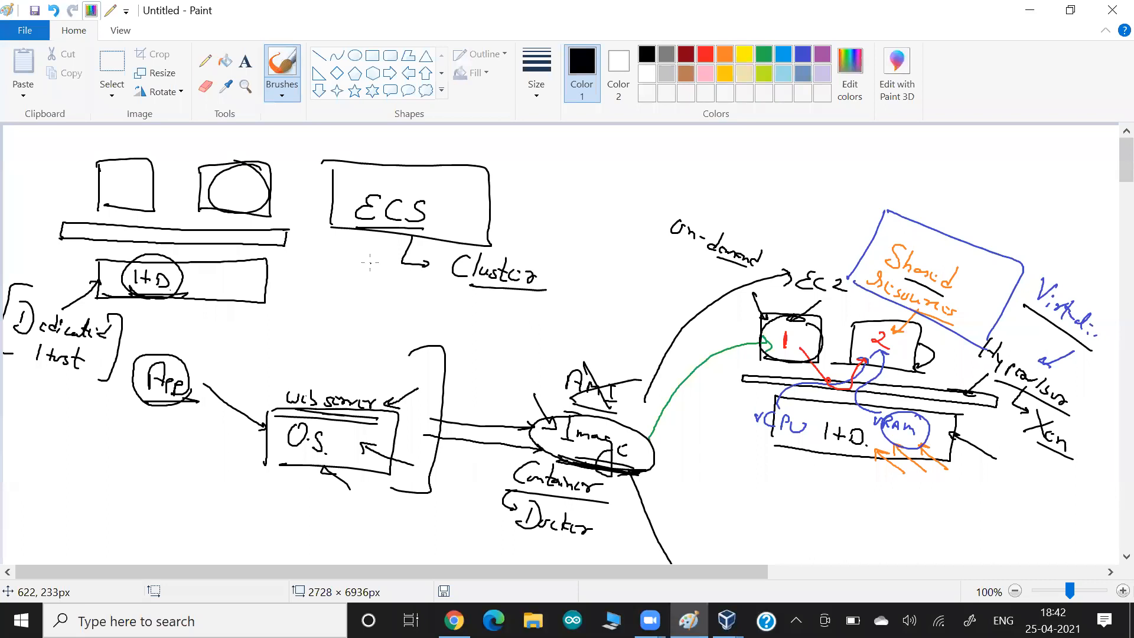
mouse_move(392, 235)
mouse_down()
mouse_move(378, 273)
mouse_move(424, 283)
mouse_up()
mouse_move(423, 156)
mouse_down()
mouse_move(403, 183)
mouse_move(415, 182)
mouse_up()
drag(354, 223, 424, 224)
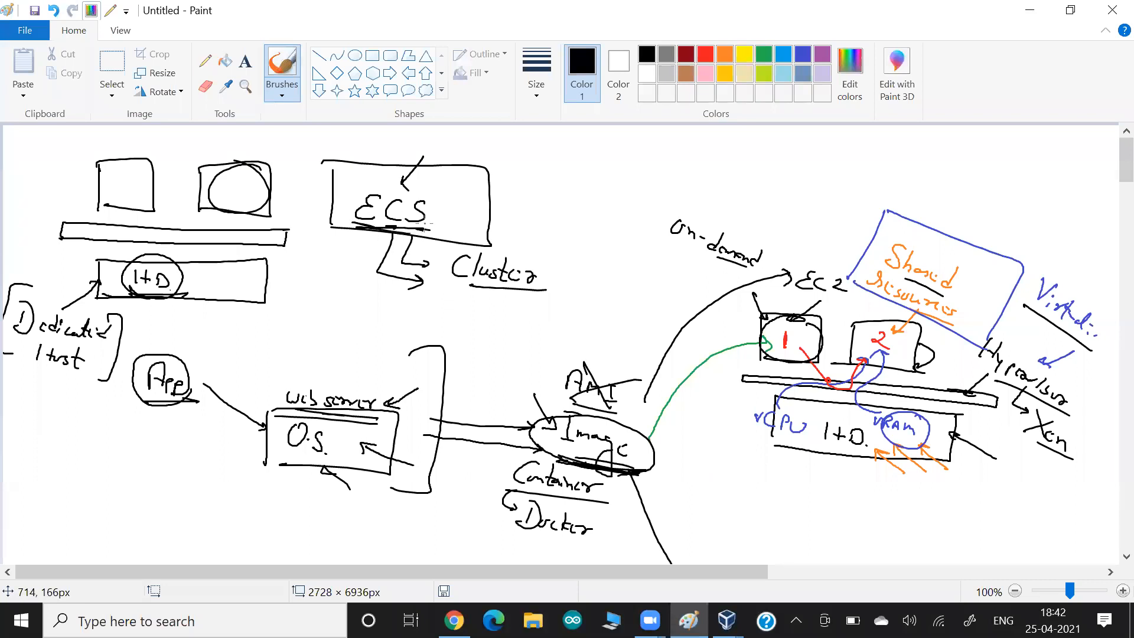
scroll(427, 224, down, 4)
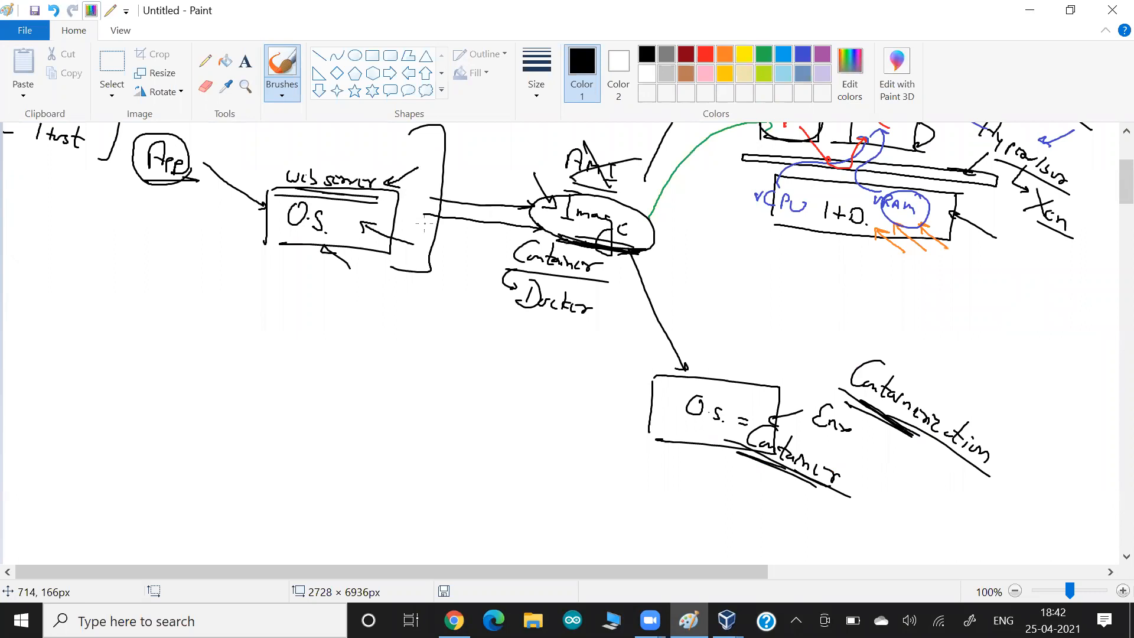
scroll(425, 223, up, 4)
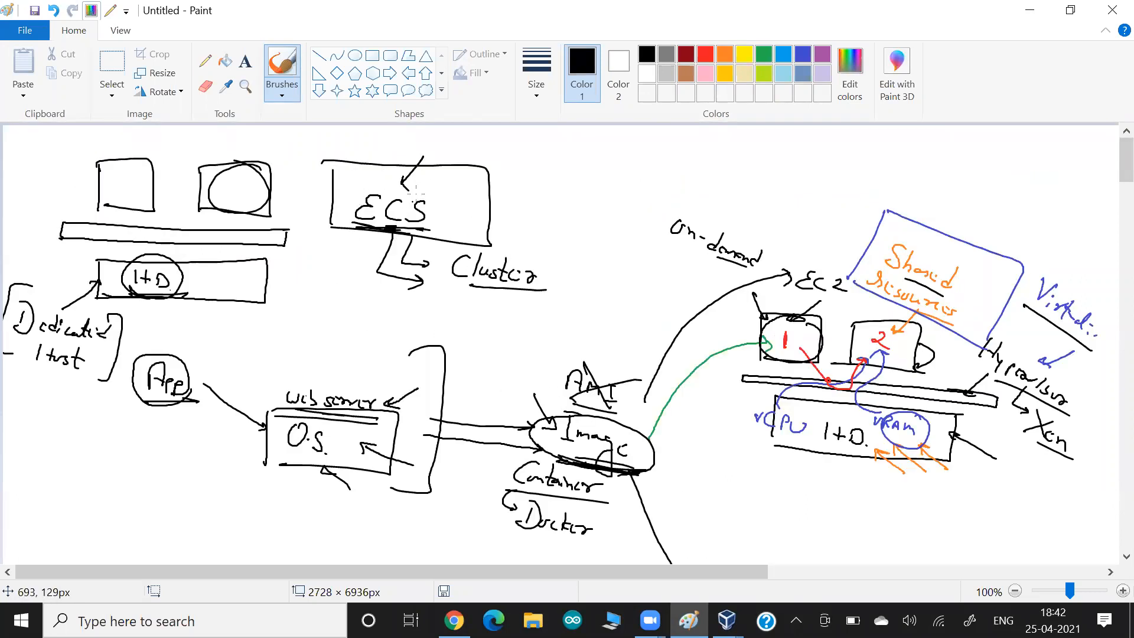
- Circle ECS, box 'Cluster', and draw curved arrows from ECS and Cluster to 'docker'
mouse_move(401, 190)
mouse_down()
mouse_move(457, 157)
mouse_move(541, 171)
mouse_move(533, 185)
mouse_up()
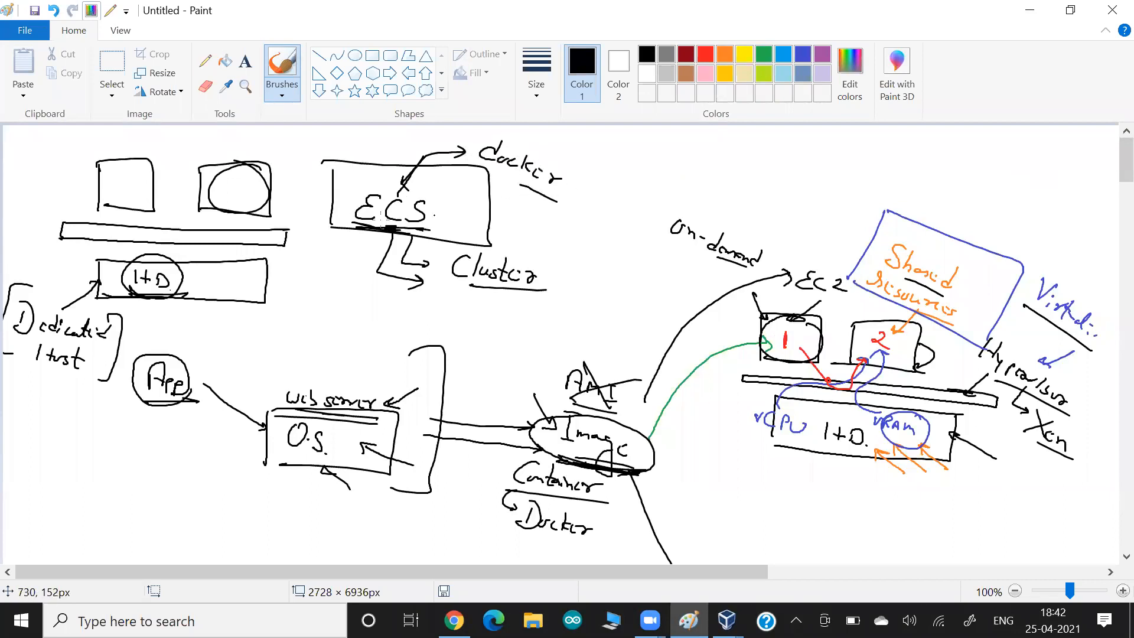
drag(413, 175, 380, 236)
mouse_move(449, 230)
mouse_down()
mouse_move(452, 281)
mouse_move(573, 286)
mouse_move(450, 285)
mouse_up()
mouse_move(539, 254)
mouse_down()
mouse_move(576, 243)
mouse_move(553, 209)
mouse_up()
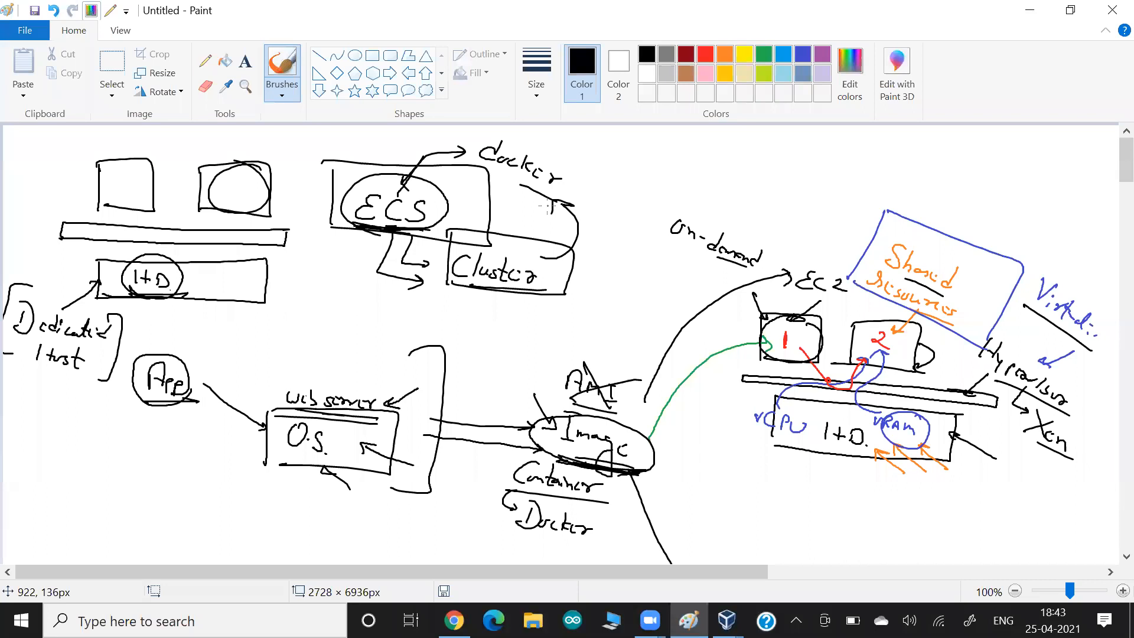
scroll(547, 206, down, 3)
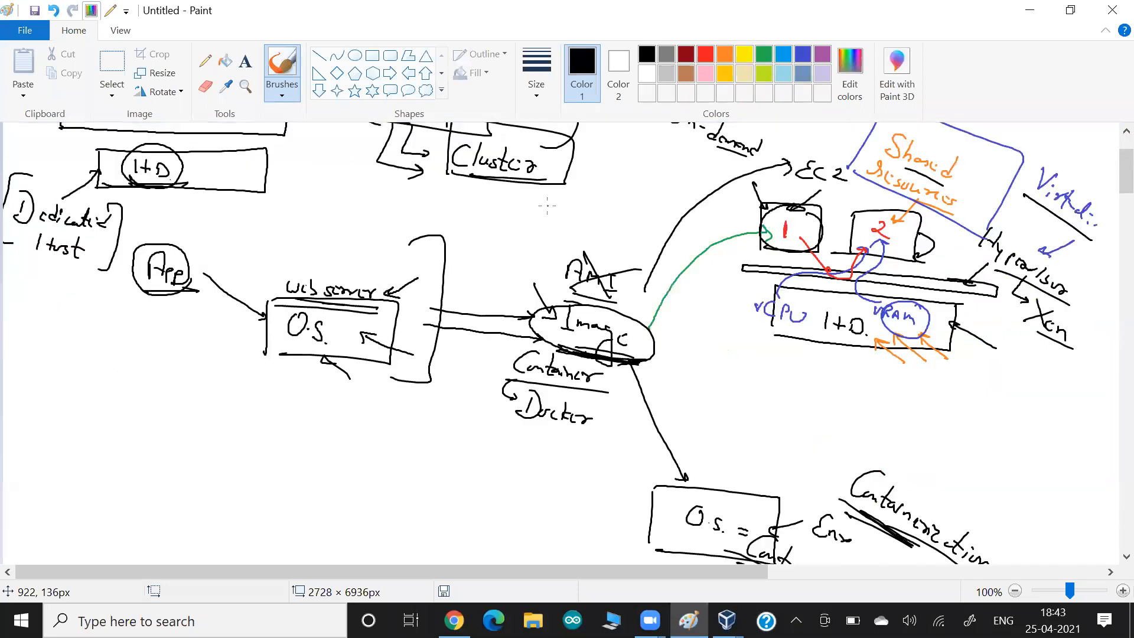
scroll(547, 206, up, 3)
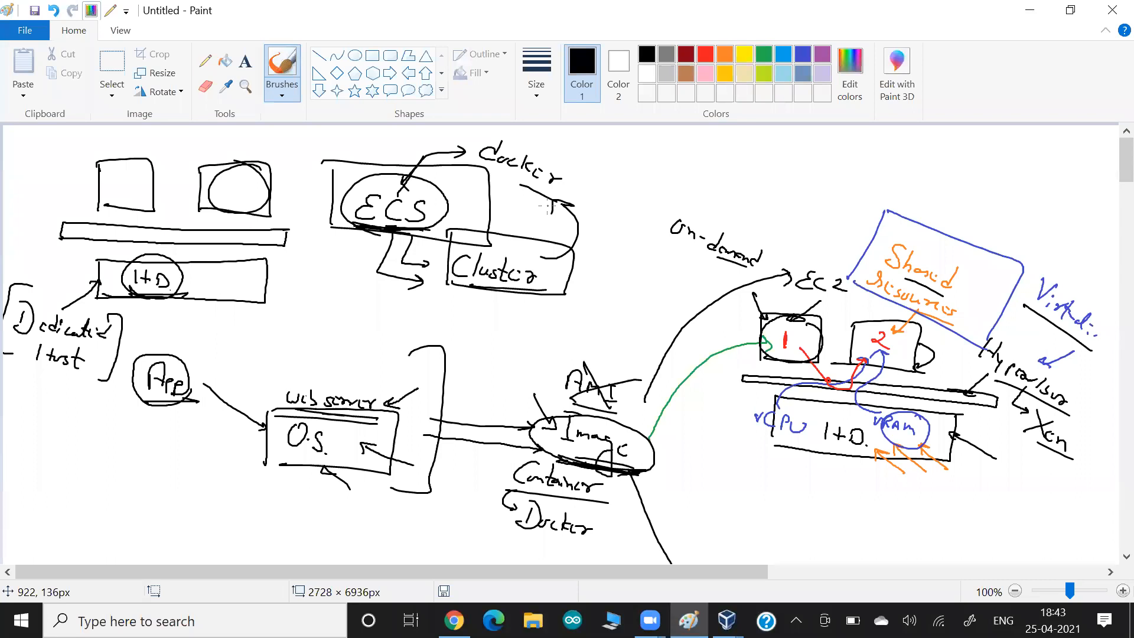
- Sign in to the rhel8.0 VM through 'Not listed?' with the username and password
key(alt+Tab)
key(alt+Tab)
key(alt+Tab)
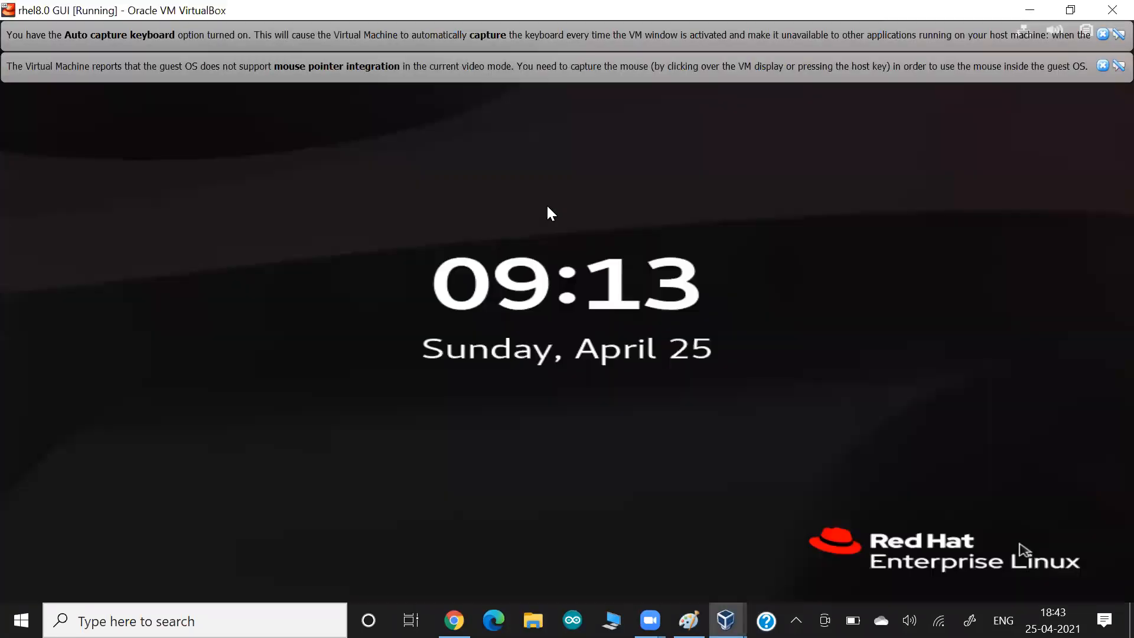
key(Return)
key(Down)
key(Down)
key(Down)
key(Down)
key(Down)
key(Down)
key(Down)
key(Down)
key(Down)
key(Down)
key(Down)
key(Down)
key(Down)
key(Down)
key(Down)
key(Down)
key(Down)
key(Down)
key(Down)
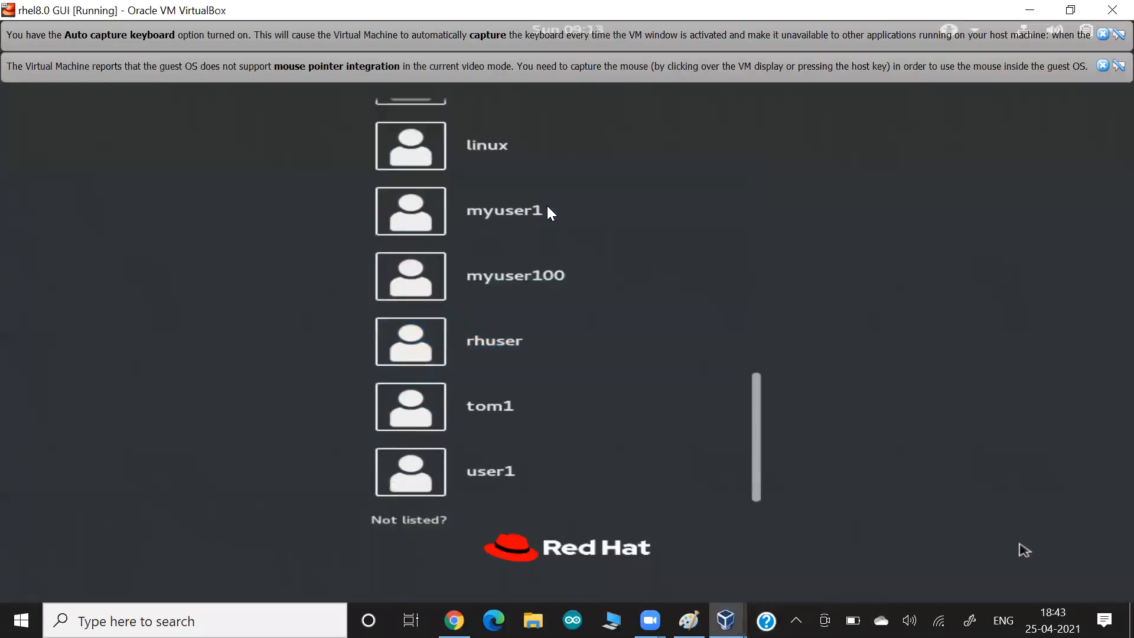
key(Return)
text(root)
key(Return)
text(redhat)
key(Return)
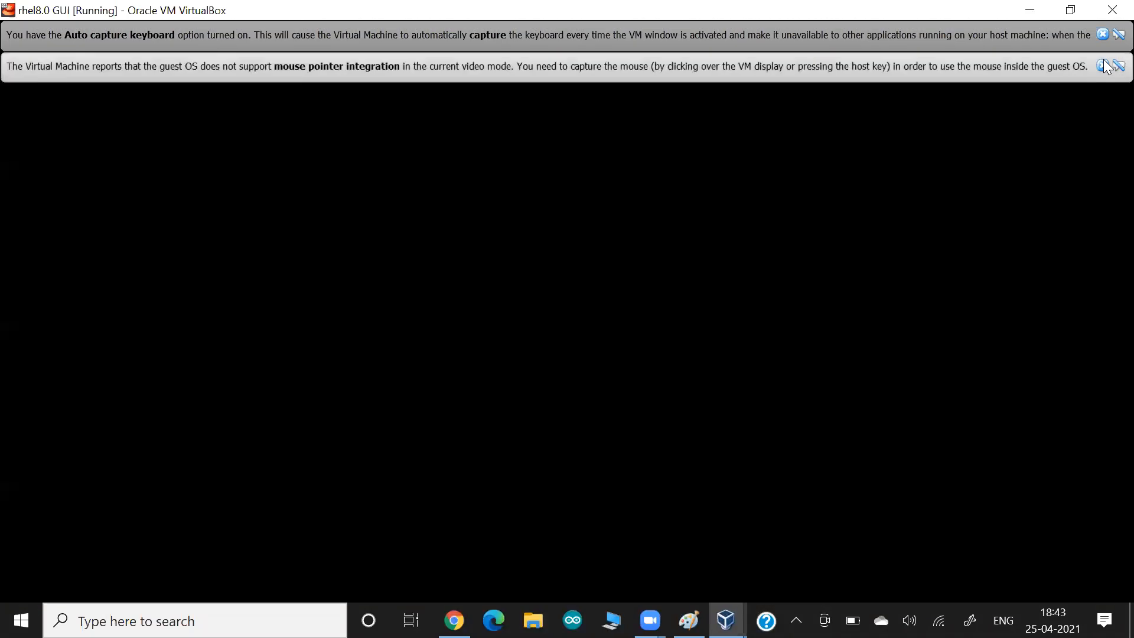
- Dismiss the mouse-integration and keyboard auto-capture notices, then open and close the Logs app
click(1103, 63)
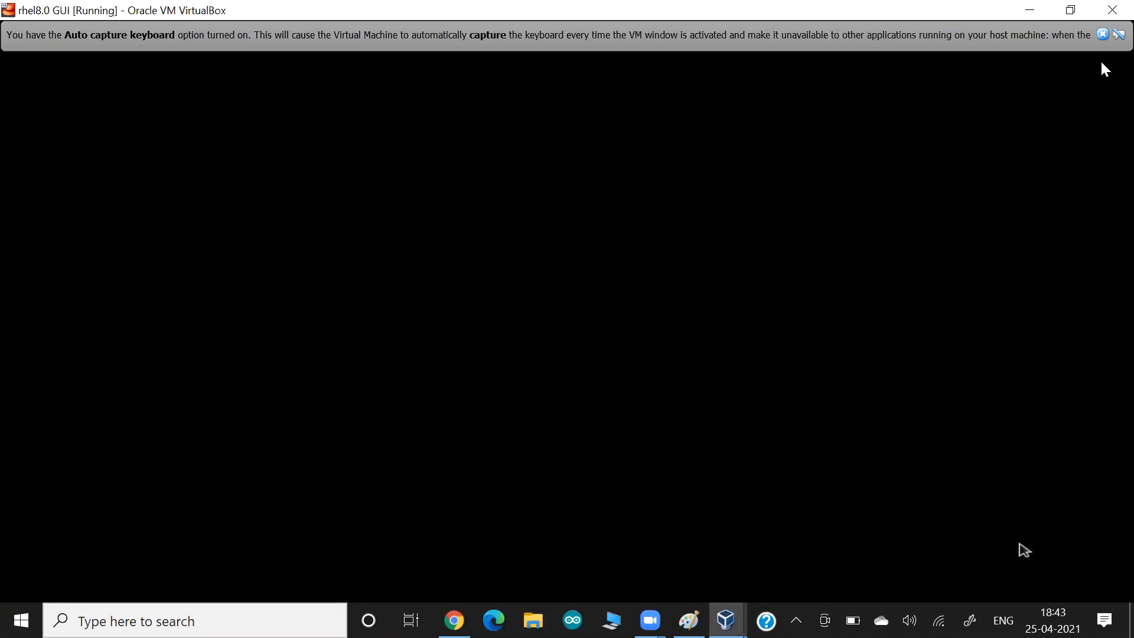
click(1102, 37)
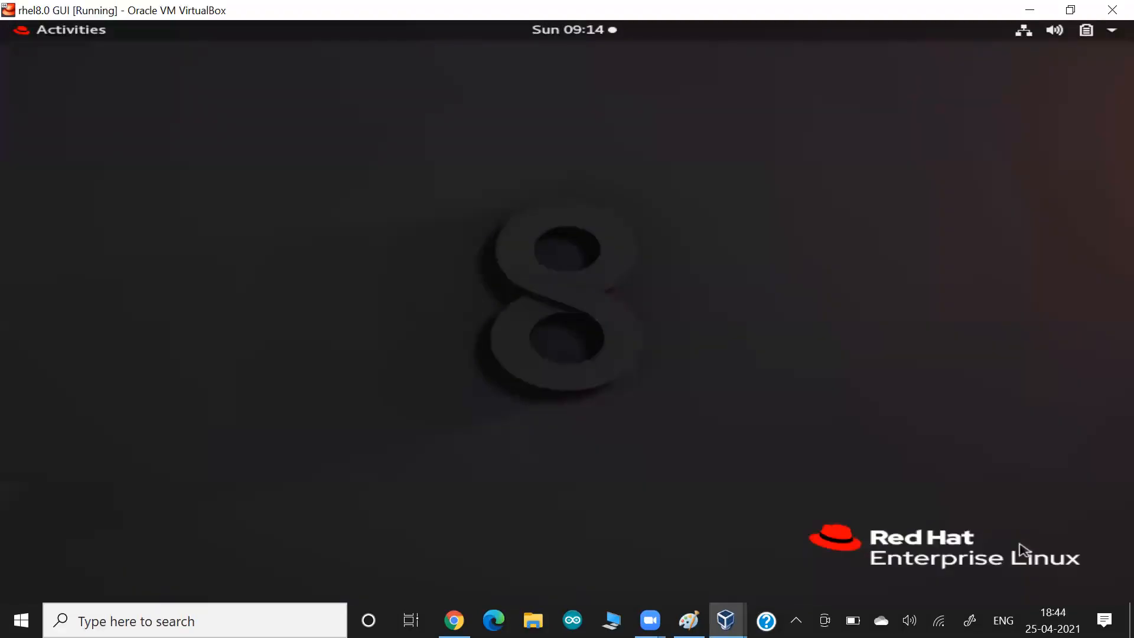
key(super)
text(lo)
key(Return)
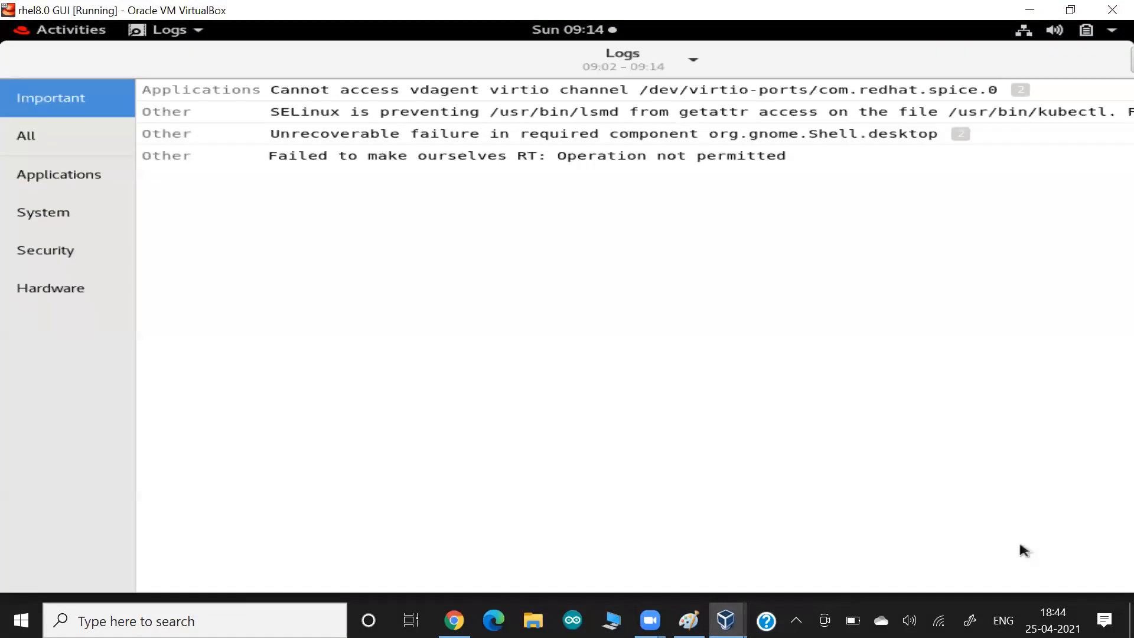
key(alt+F4)
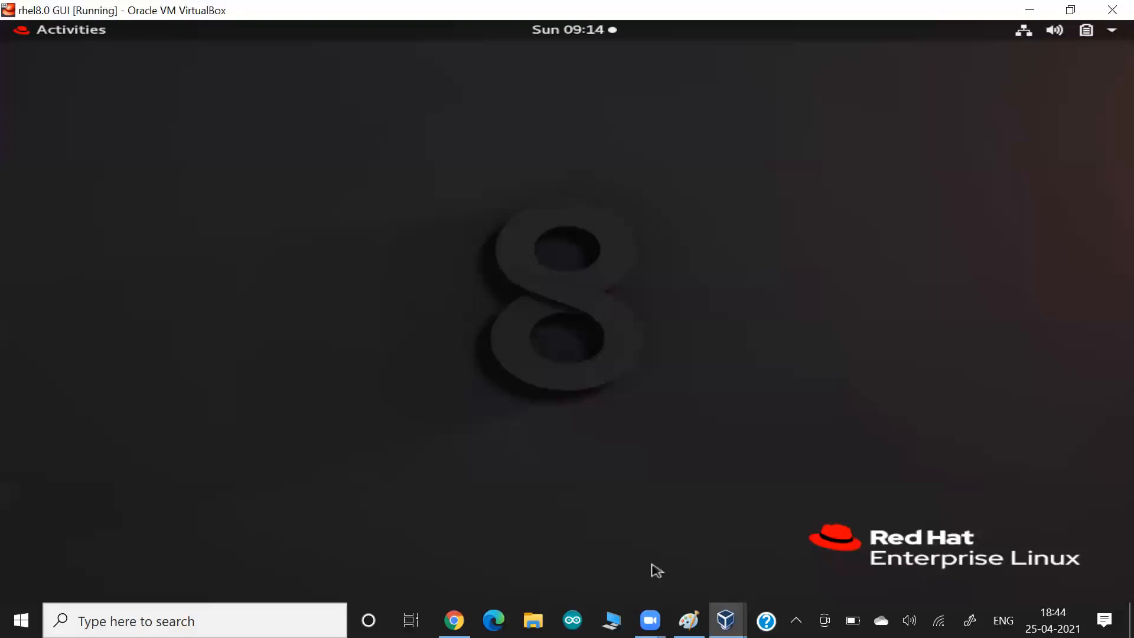
- Launch Terminal from the Activities search and run docker info
key(super)
text(ter)
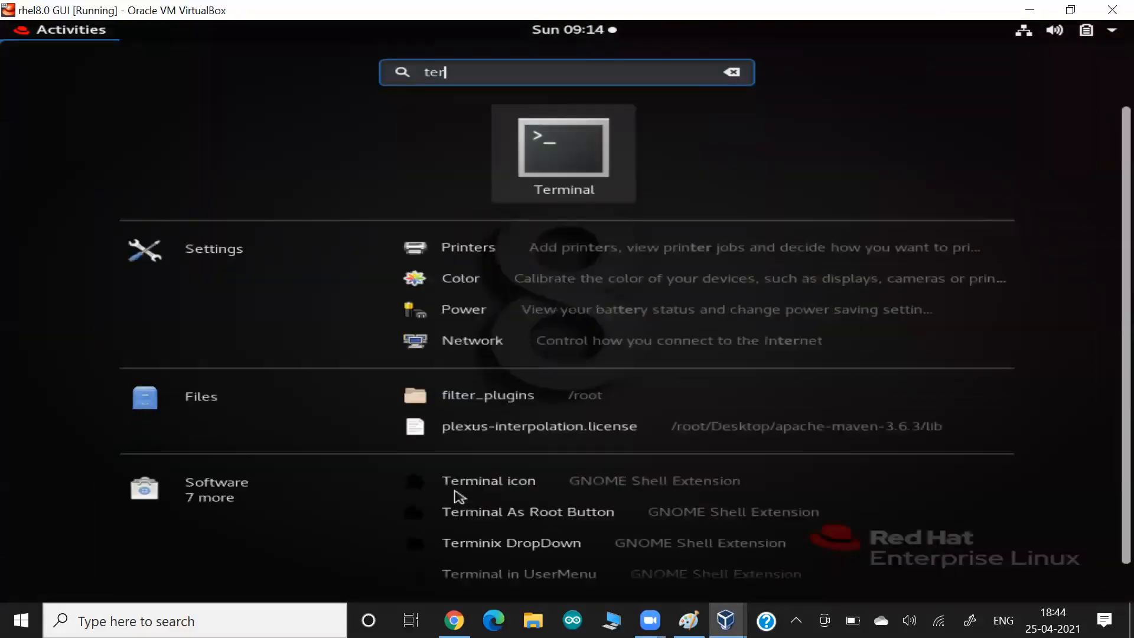
key(Return)
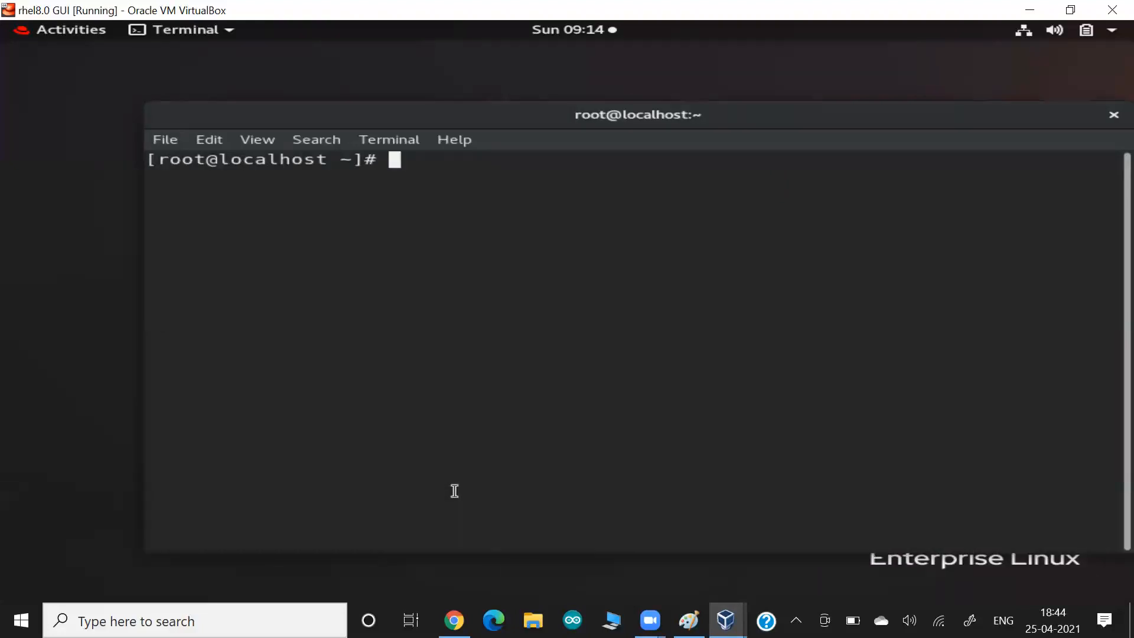
text(docker info)
key(Return)
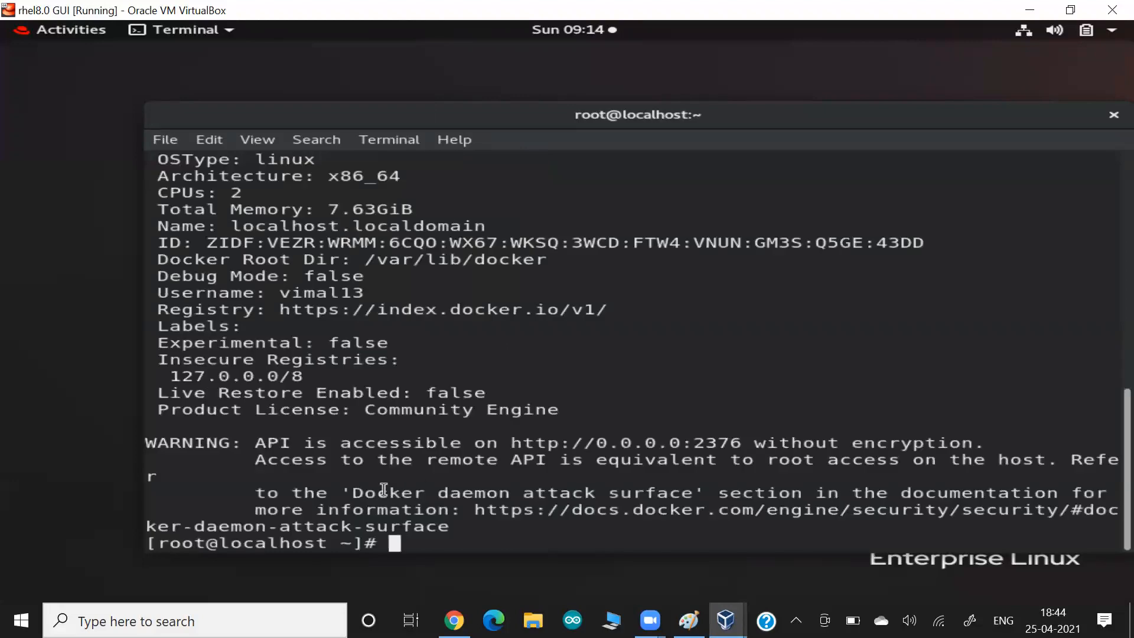
- Highlight the Docker server version 18.09.1 in the output, then clear the terminal
scroll(373, 423, up, 1)
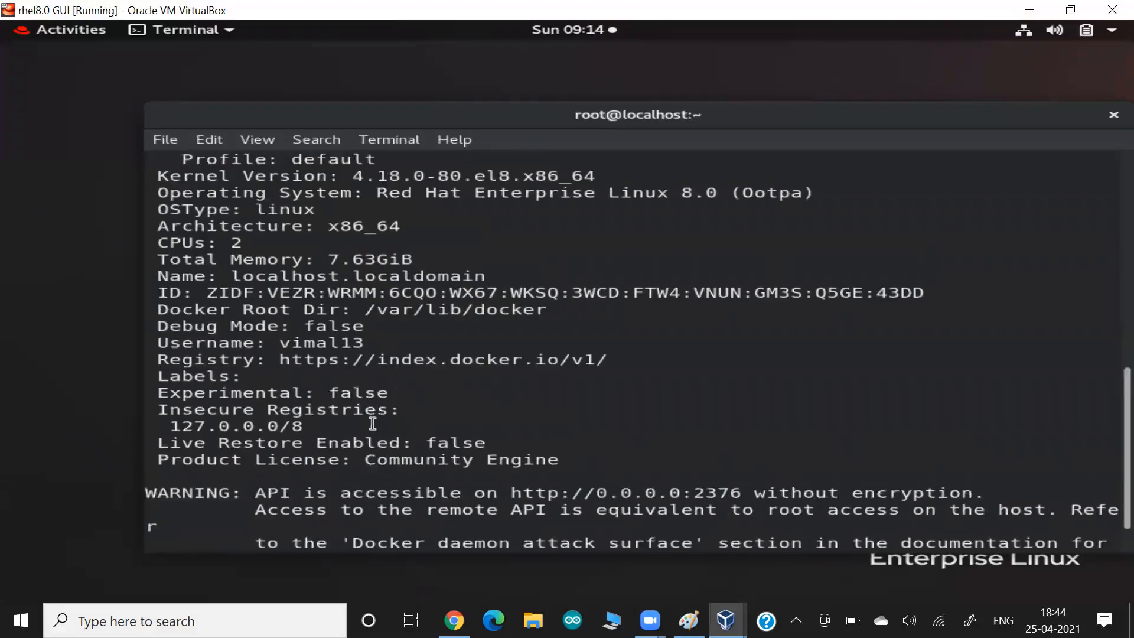
scroll(373, 424, up, 1)
scroll(373, 424, up, 8)
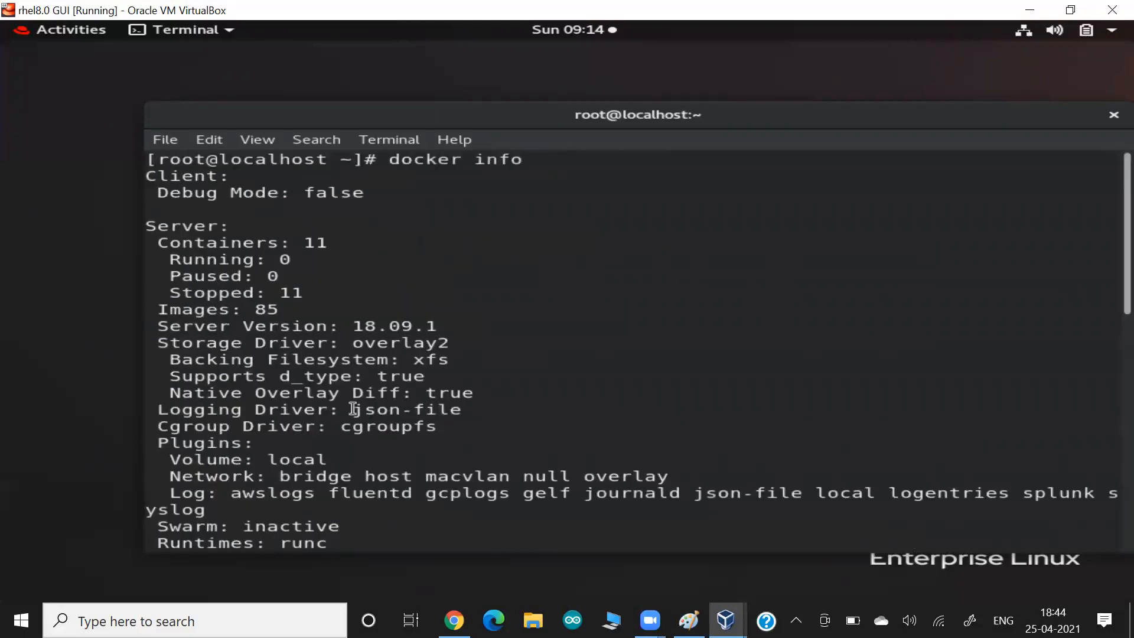
drag(340, 326, 448, 327)
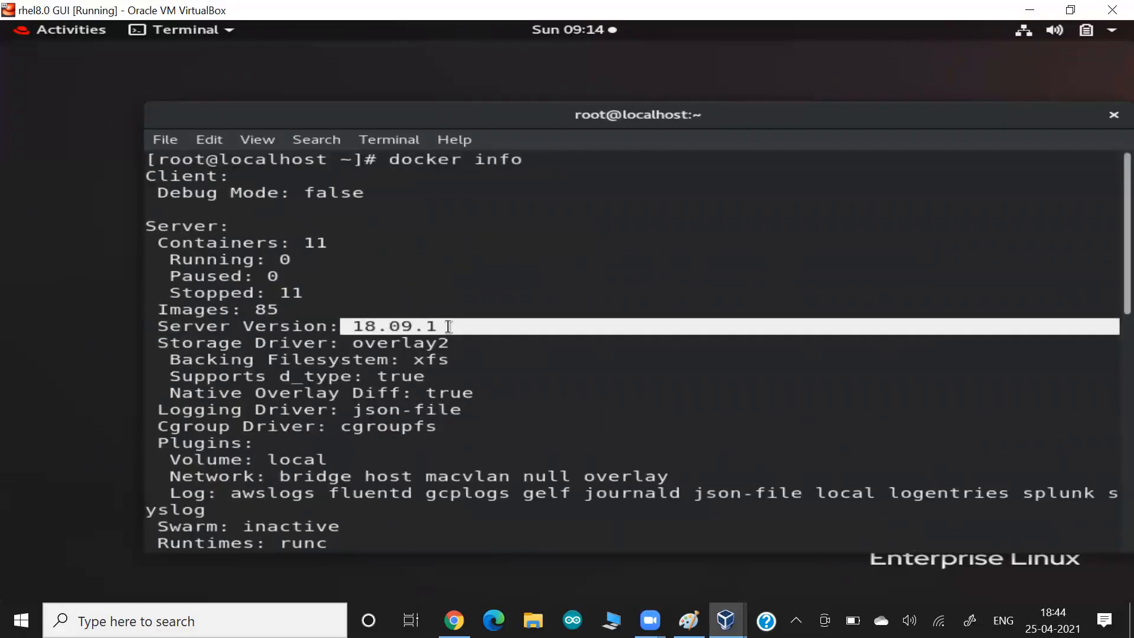
key(ctrl+l)
- Run docker images, copy the apache-webserver-php image name, then clear and trim the command to 'docker'
text(docker images)
key(Return)
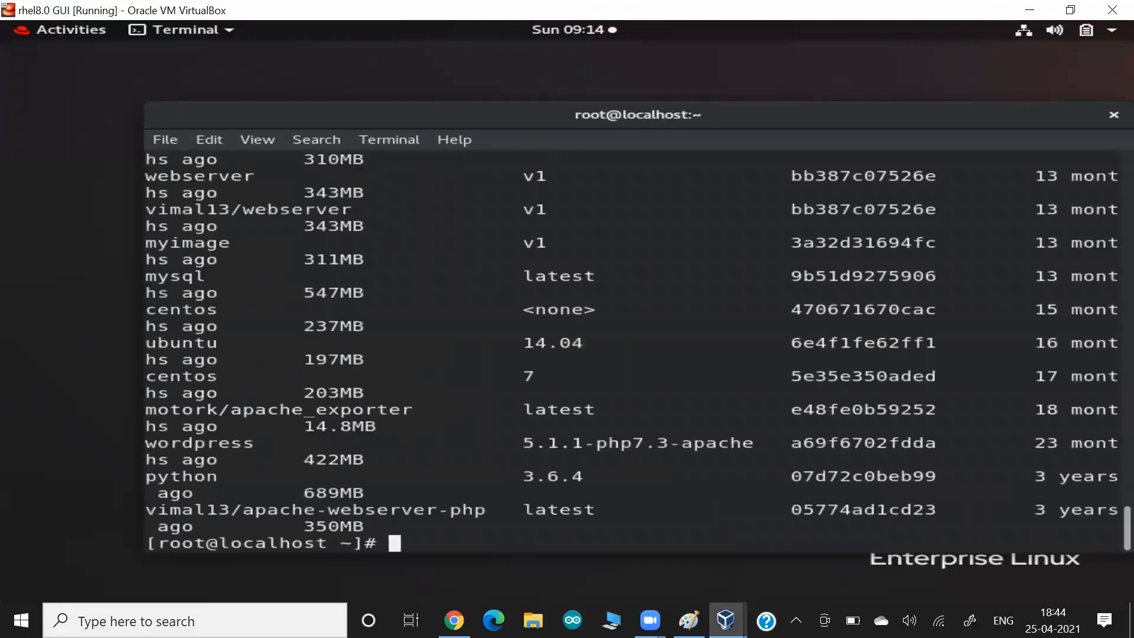
key(Up)
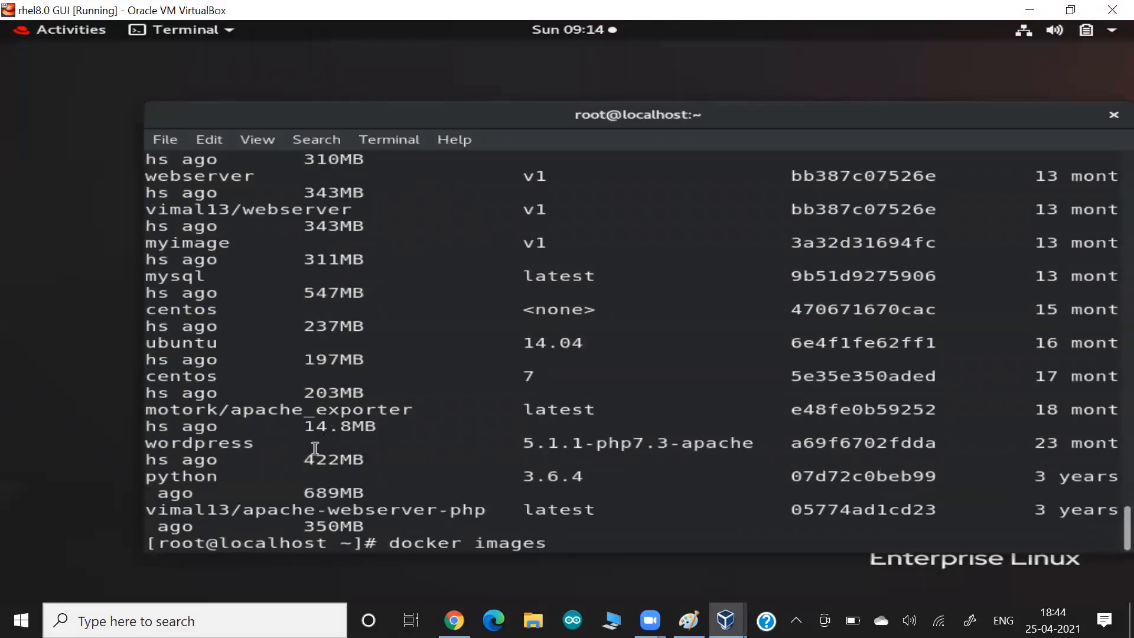
double_click(235, 513)
key(ctrl+c)
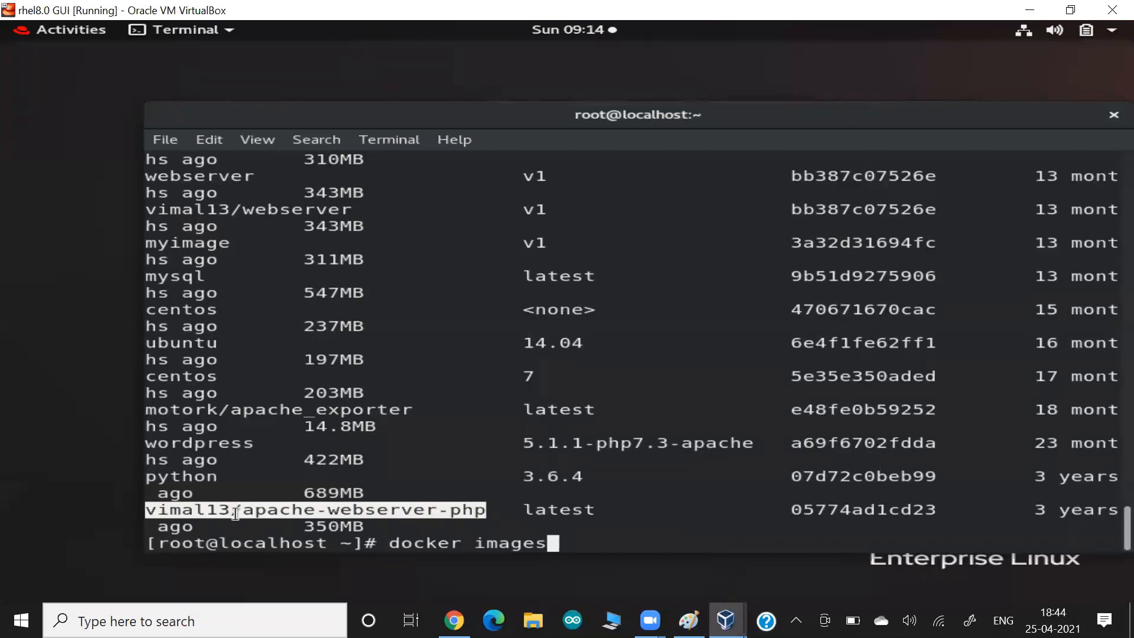
key(ctrl+l)
key(BackSpace)
key(BackSpace)
key(BackSpace)
key(BackSpace)
key(BackSpace)
key(BackSpace)
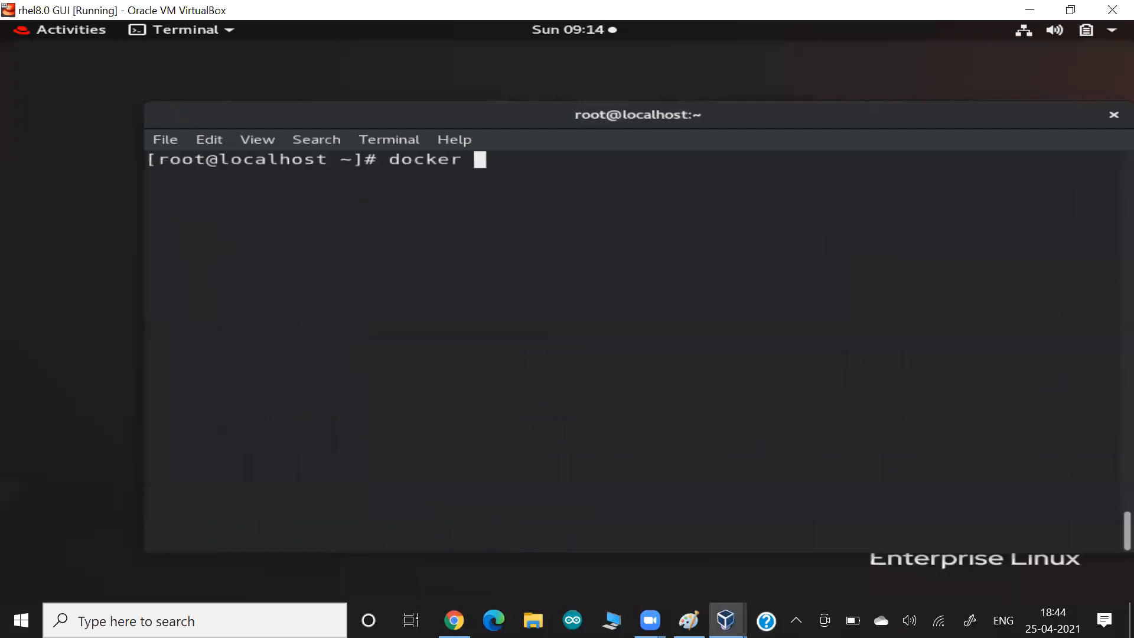
- Run the pasted apache-webserver-php image detached with '-dit --name z2', then list containers with docker ps
text(run)
key(ctrl+shift+v)
key(Left)
key(Left)
key(Left)
key(Left)
key(Left)
key(Left)
key(Left)
key(Left)
key(Left)
key(Left)
key(Left)
key(Left)
key(Left)
key(Left)
key(Left)
key(Left)
key(Left)
key(Left)
key(Left)
key(Left)
key(Left)
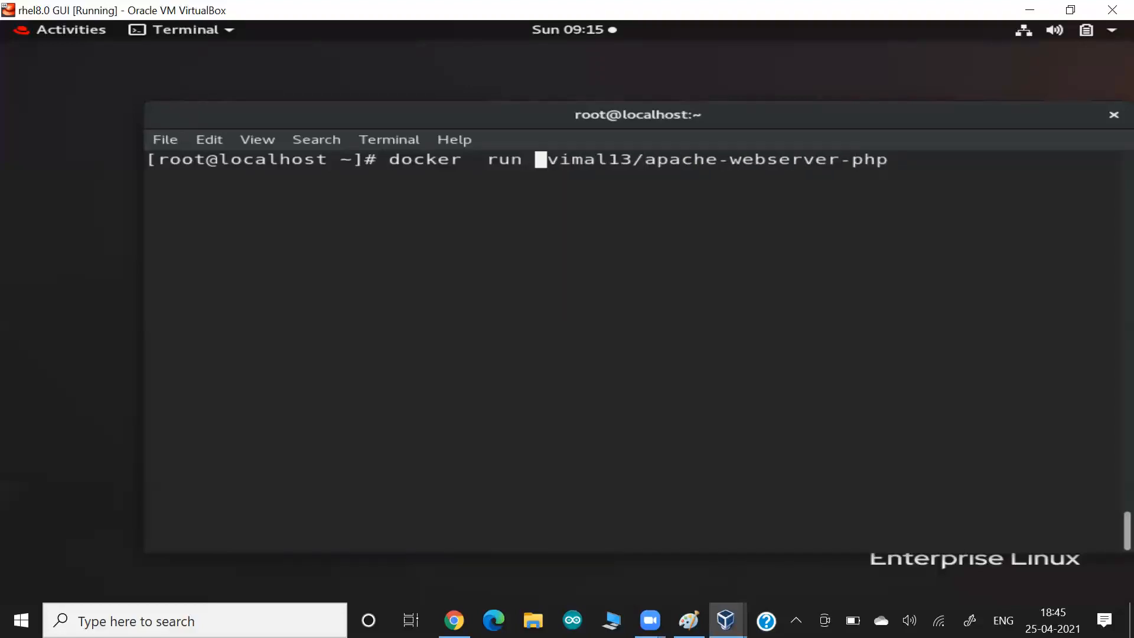
text(-it)
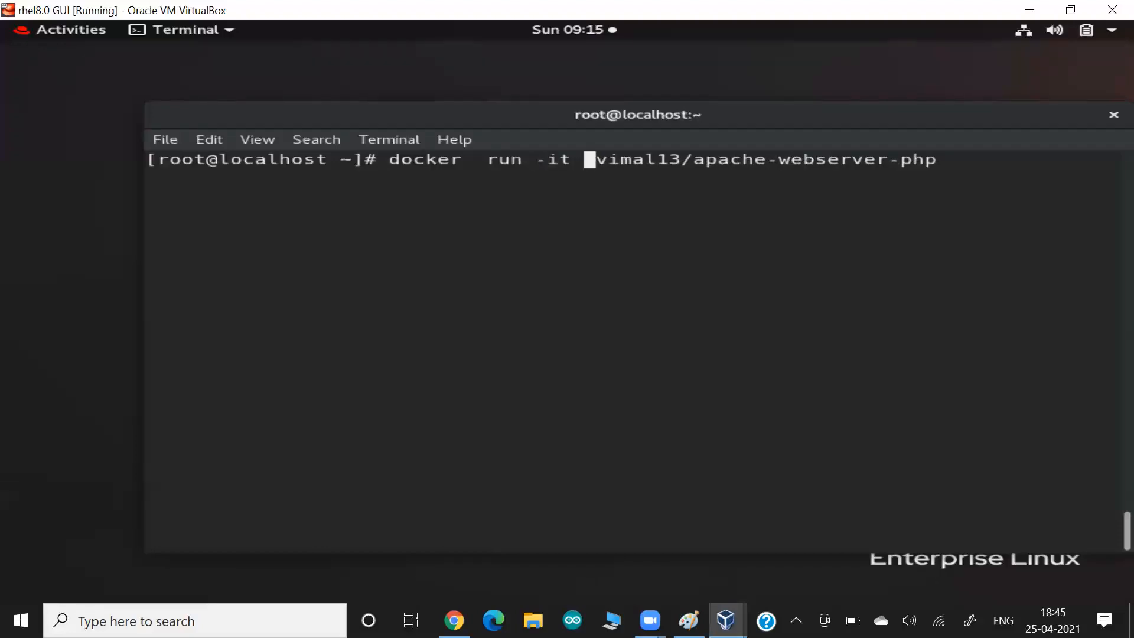
key(Left)
key(Left)
key(Left)
key(Left)
key(Left)
key(Left)
key(Left)
key(Right)
key(Right)
key(Right)
key(Right)
text(d)
key(Right)
key(Right)
text(--name )
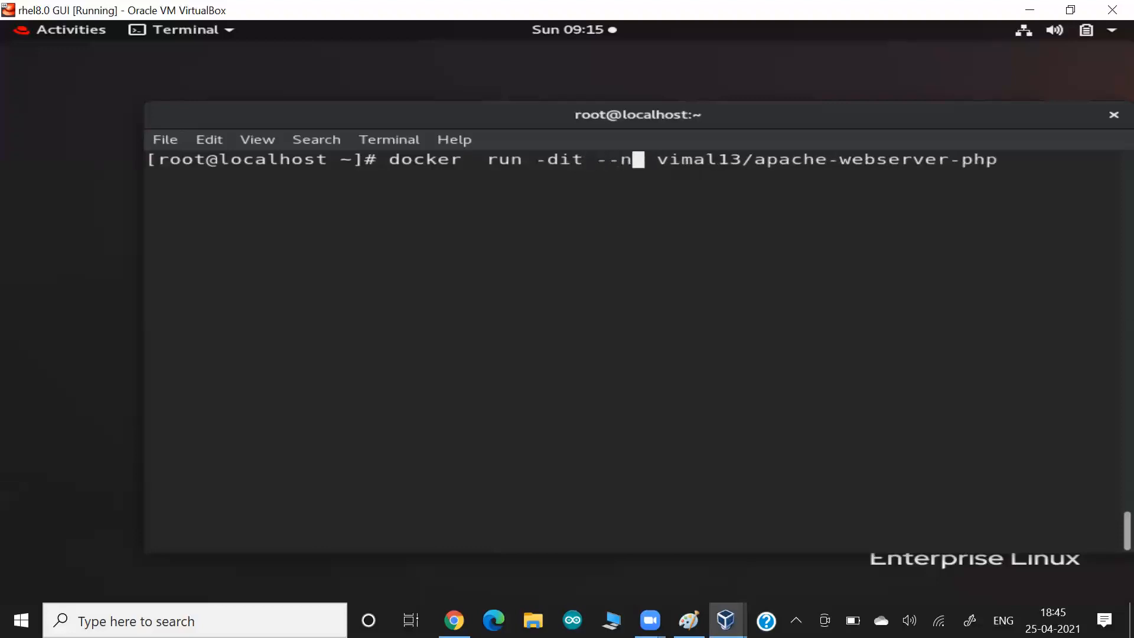
text(z2)
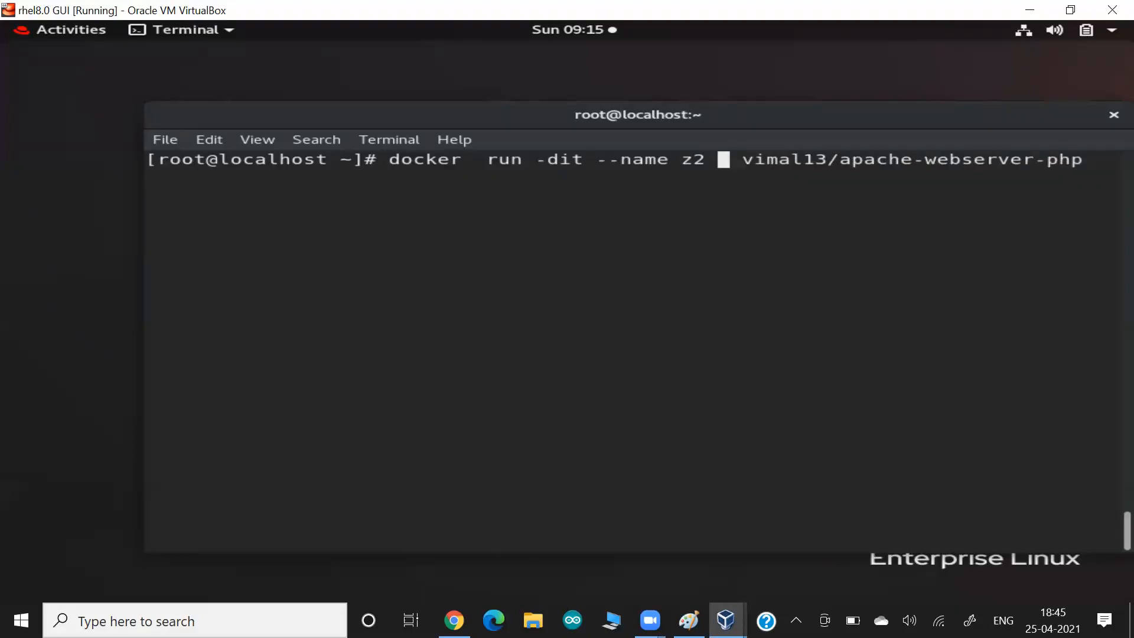
key(Return)
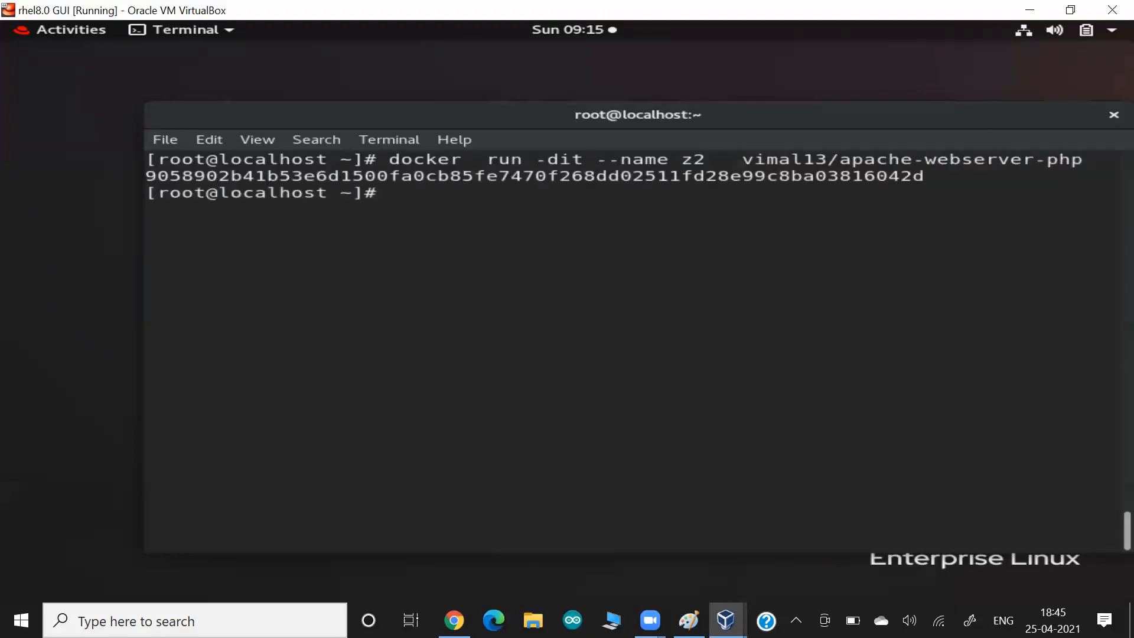
text(docker ps)
key(Return)
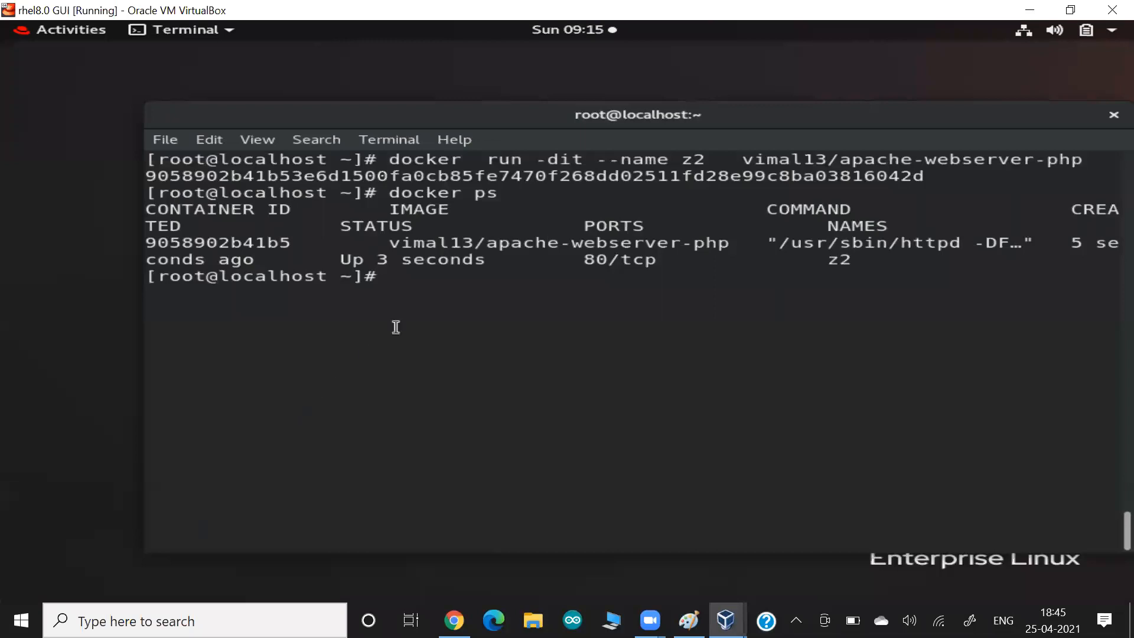
- Highlight the 80/ port and z2 name, type 'docker inspect z2', and switch to Chrome
drag(534, 244, 613, 260)
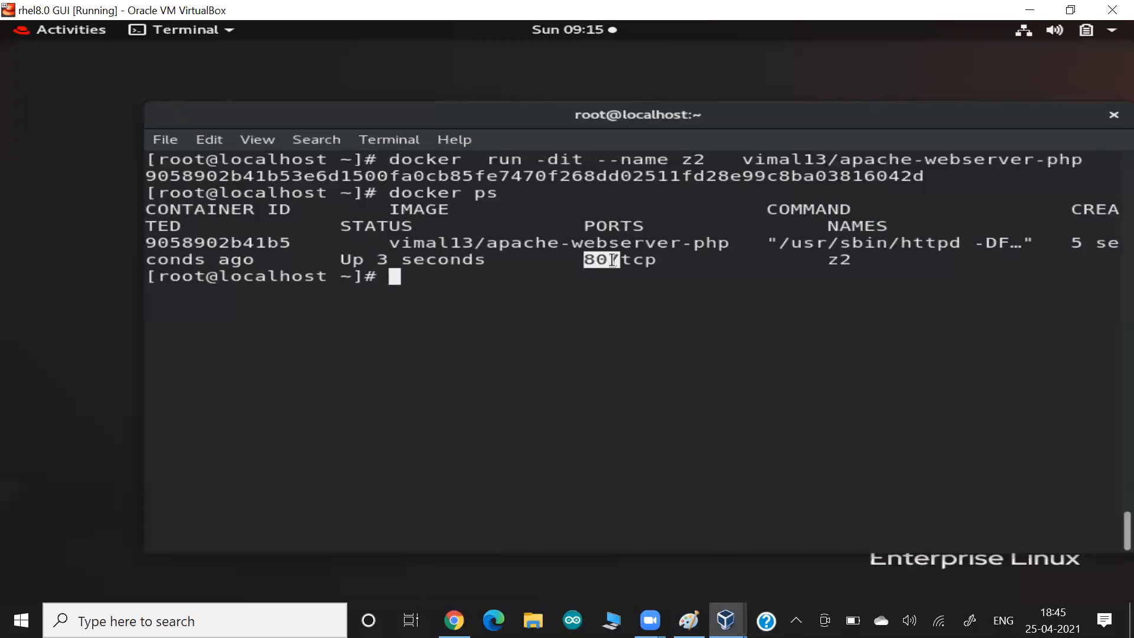
text(docker i)
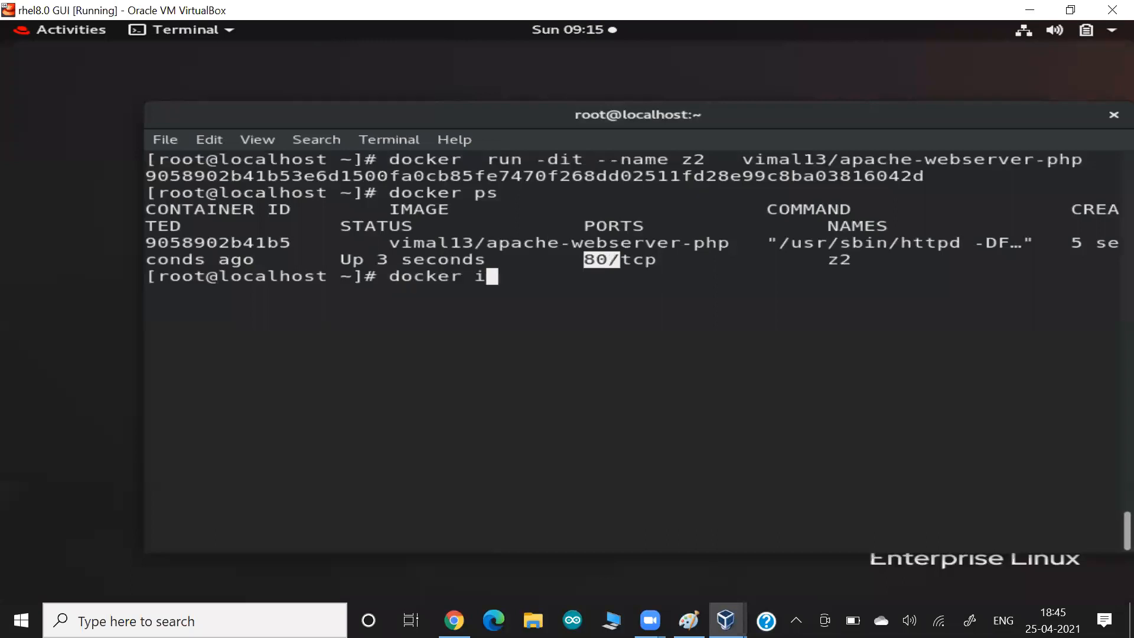
text(nspect  z2)
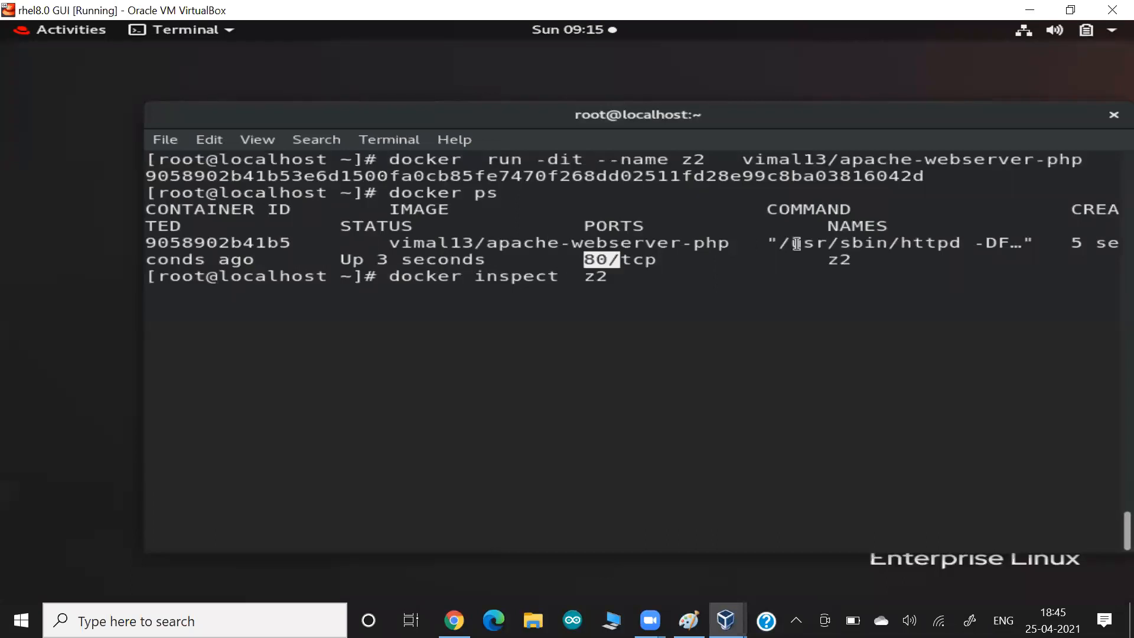
drag(806, 258, 848, 258)
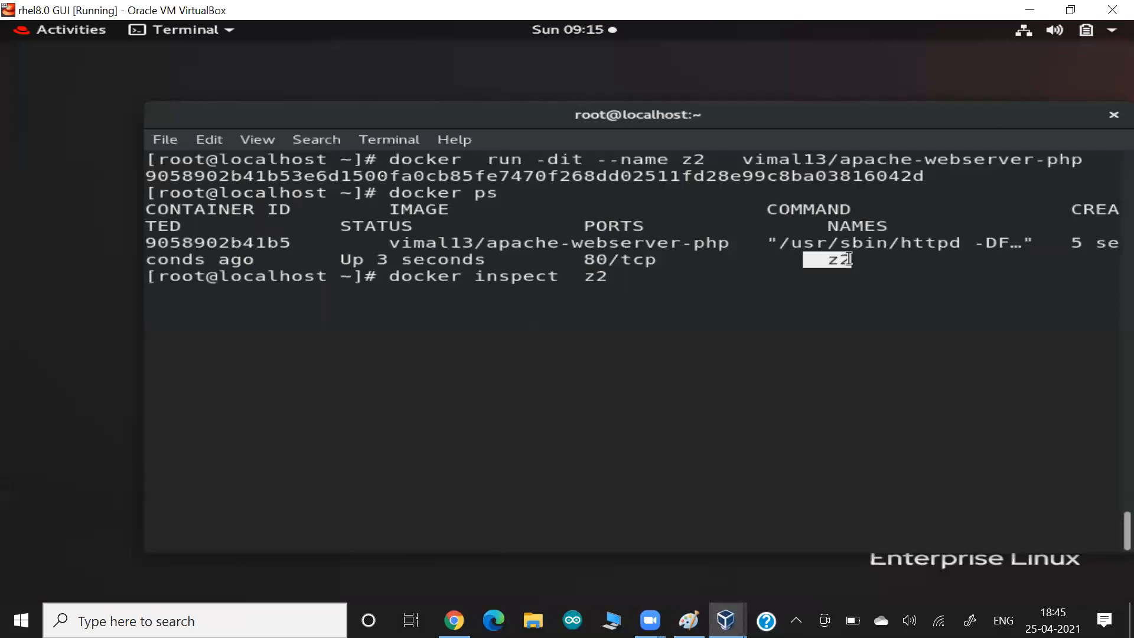
key(alt+Tab)
key(alt+Tab)
key(alt+Tab)
key(alt+Tab)
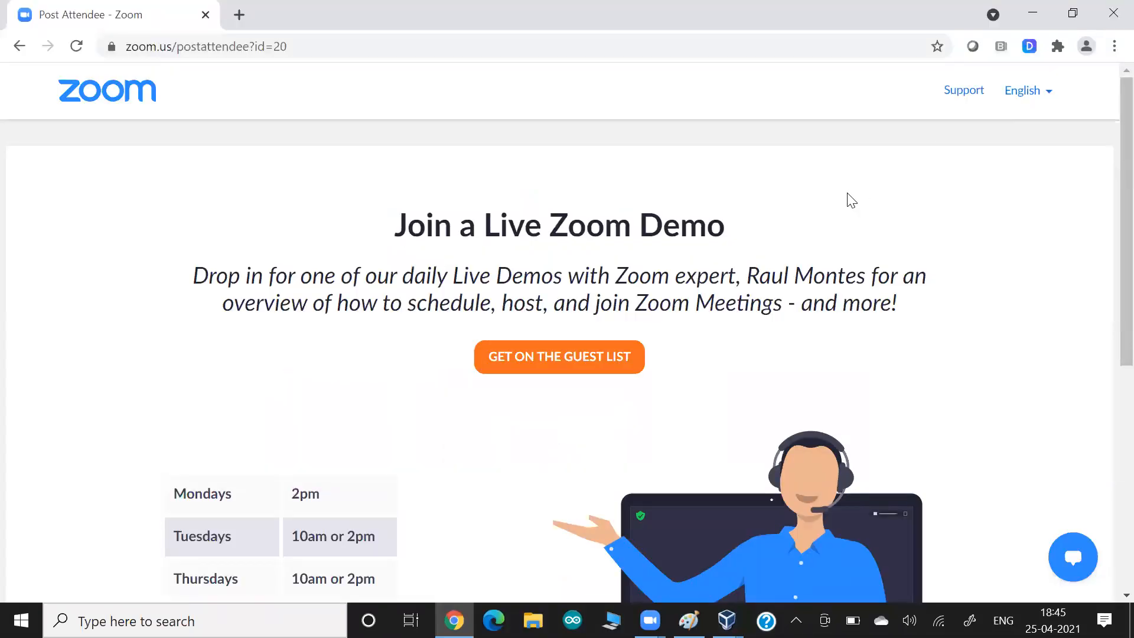
- Open Google Drive in a new tab and enter the AWS Training 2020 Data folder
key(ctrl+t)
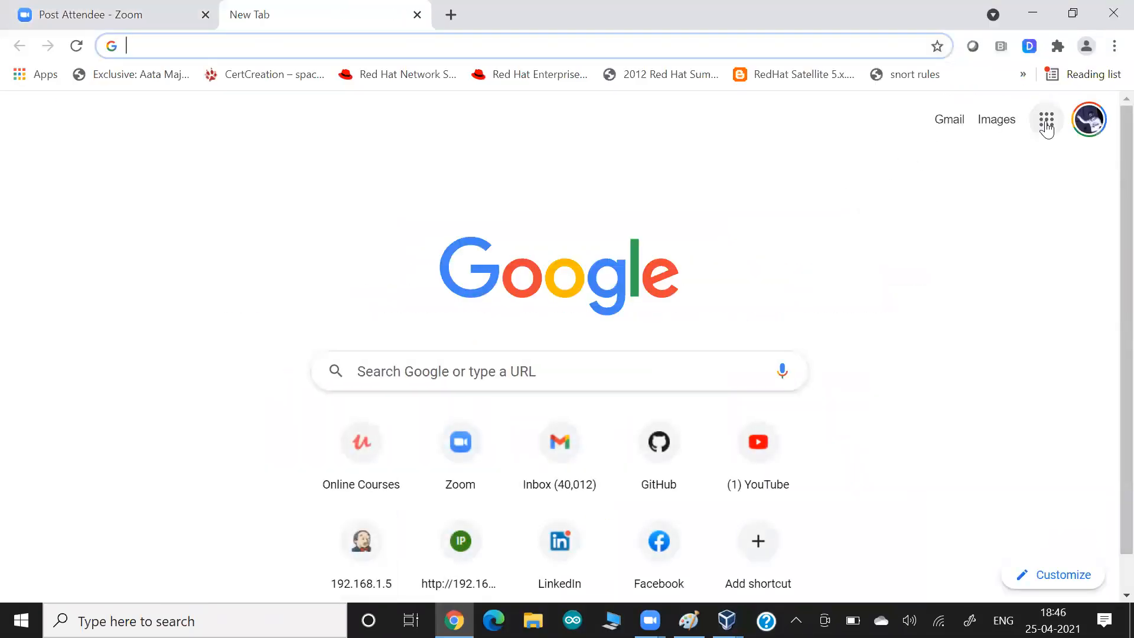
click(1046, 121)
click(893, 200)
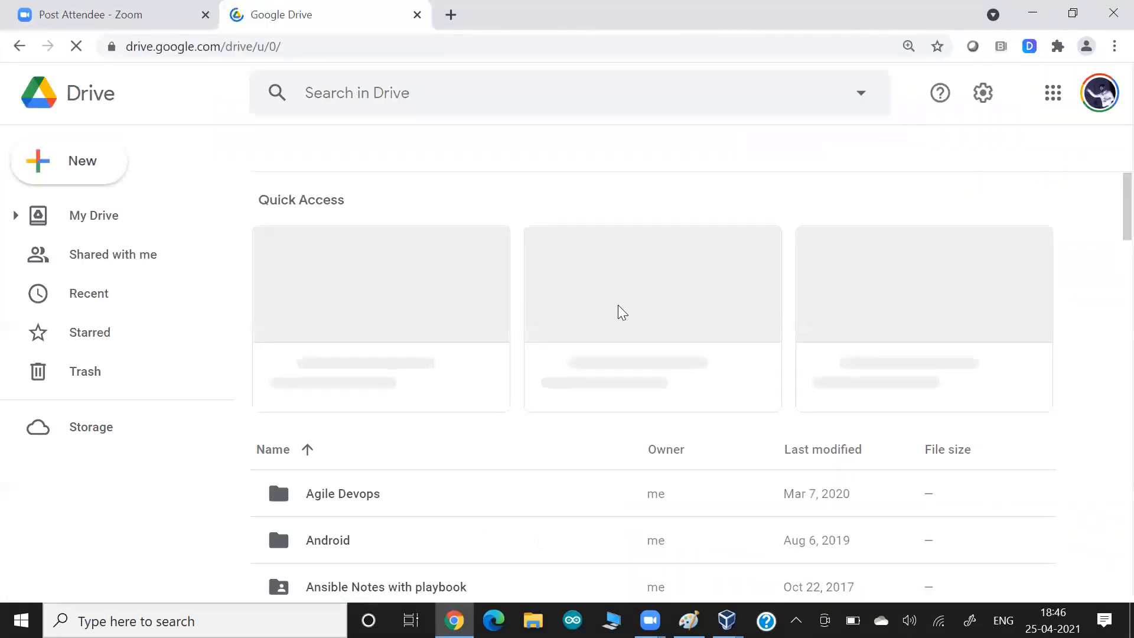
scroll(540, 353, down, 1)
scroll(540, 359, down, 6)
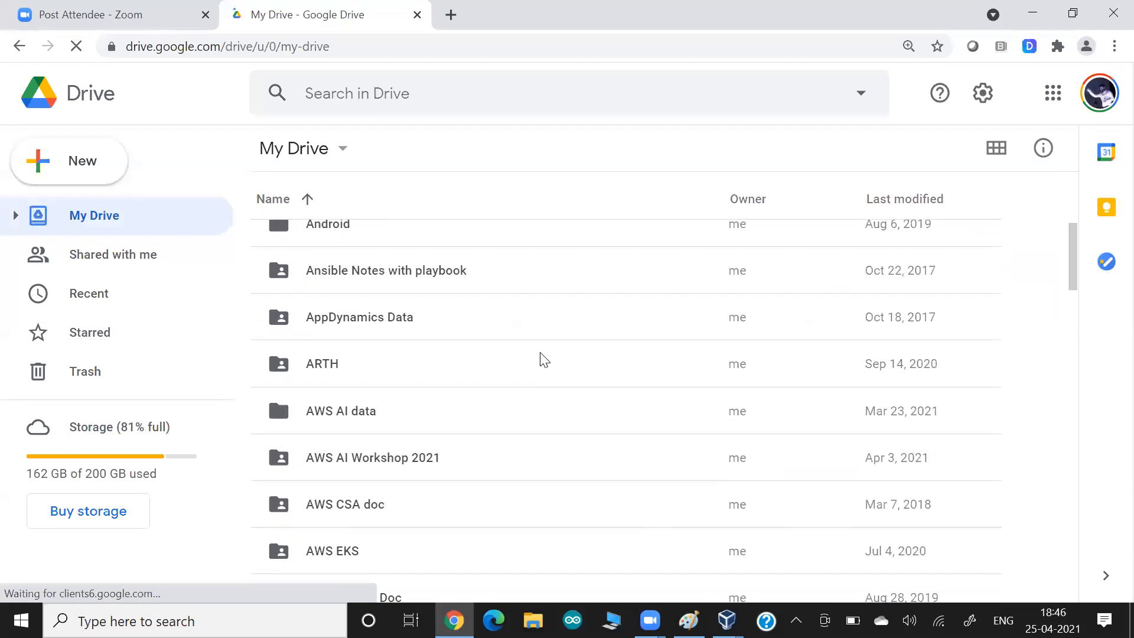
scroll(540, 353, down, 2)
scroll(493, 370, up, 5)
scroll(493, 370, down, 2)
scroll(497, 377, down, 9)
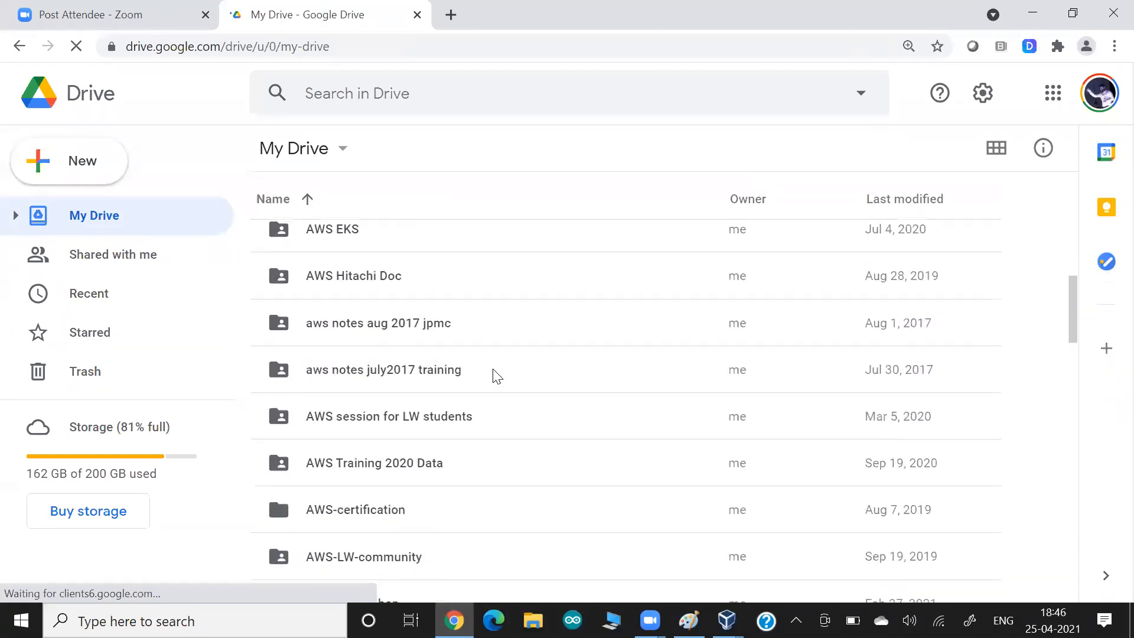
scroll(496, 376, down, 1)
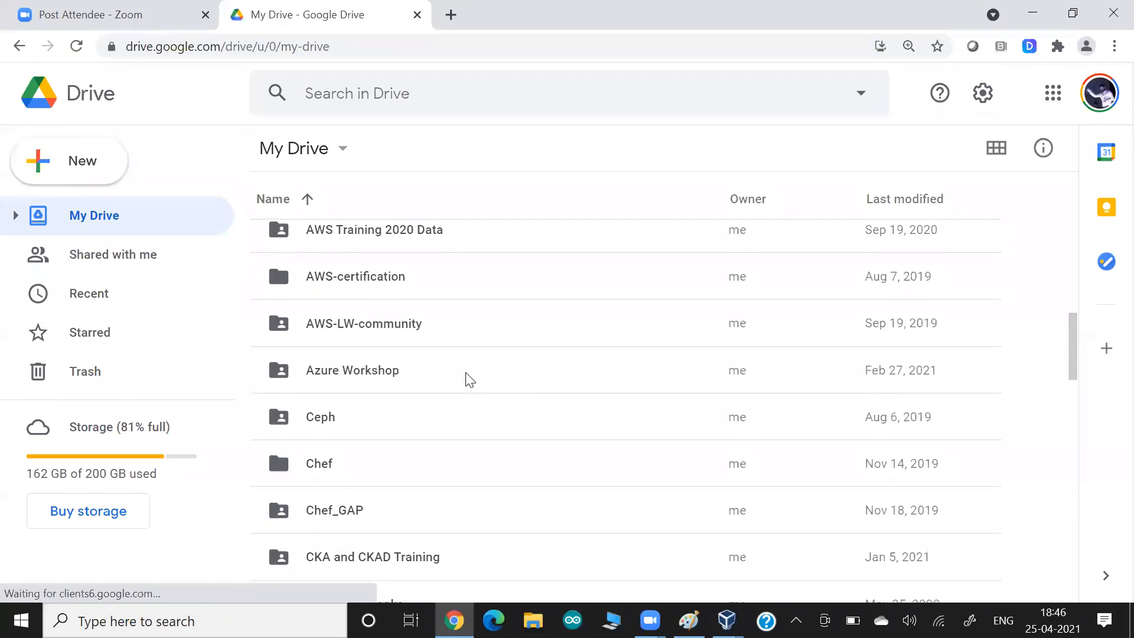
double_click(418, 233)
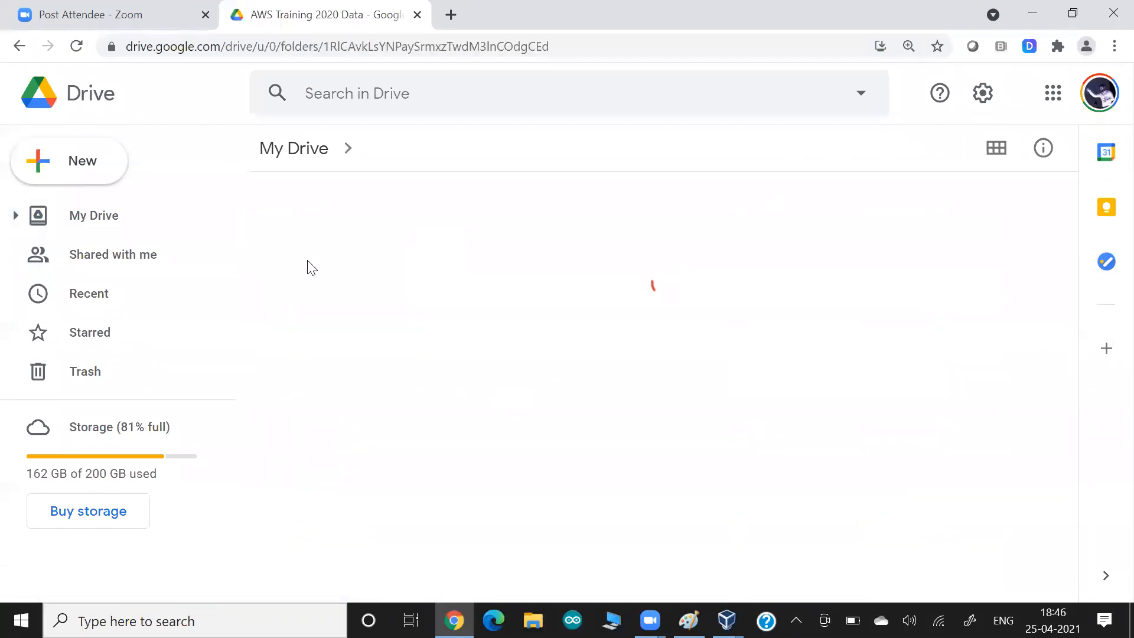
- Create a blank Google Docs document in the shared folder
click(99, 168)
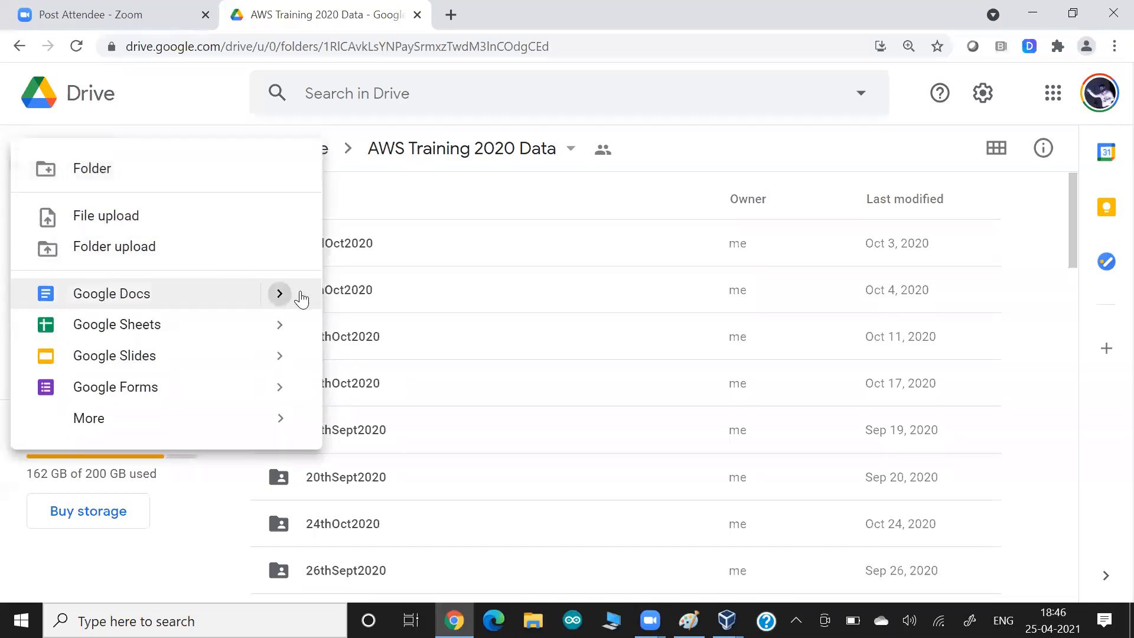
mouse_move(302, 299)
click(375, 307)
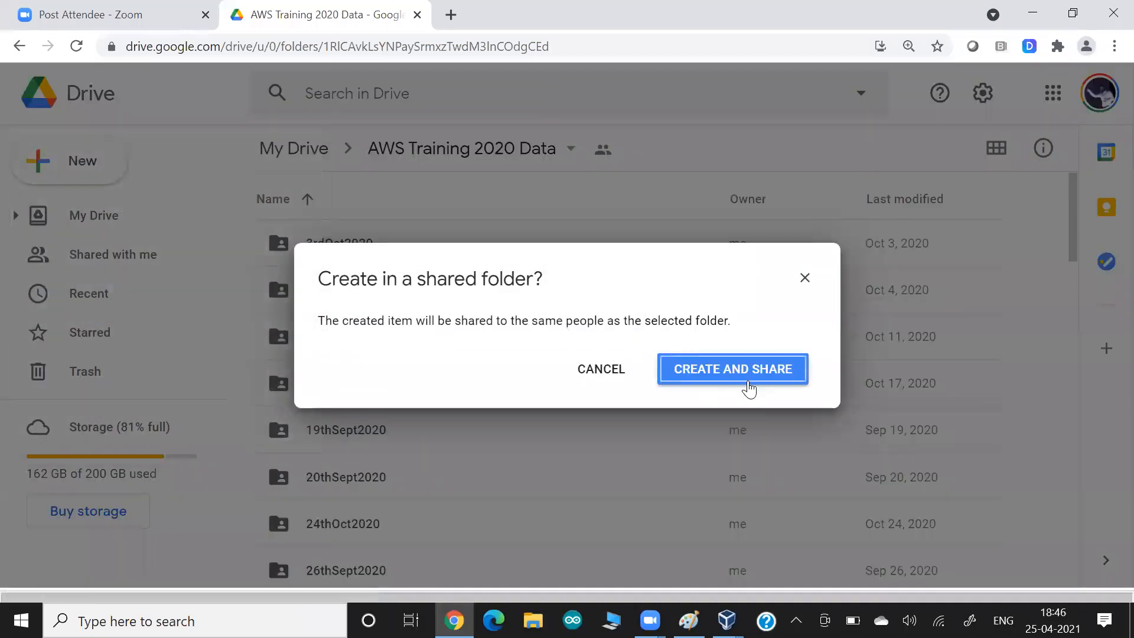
click(756, 375)
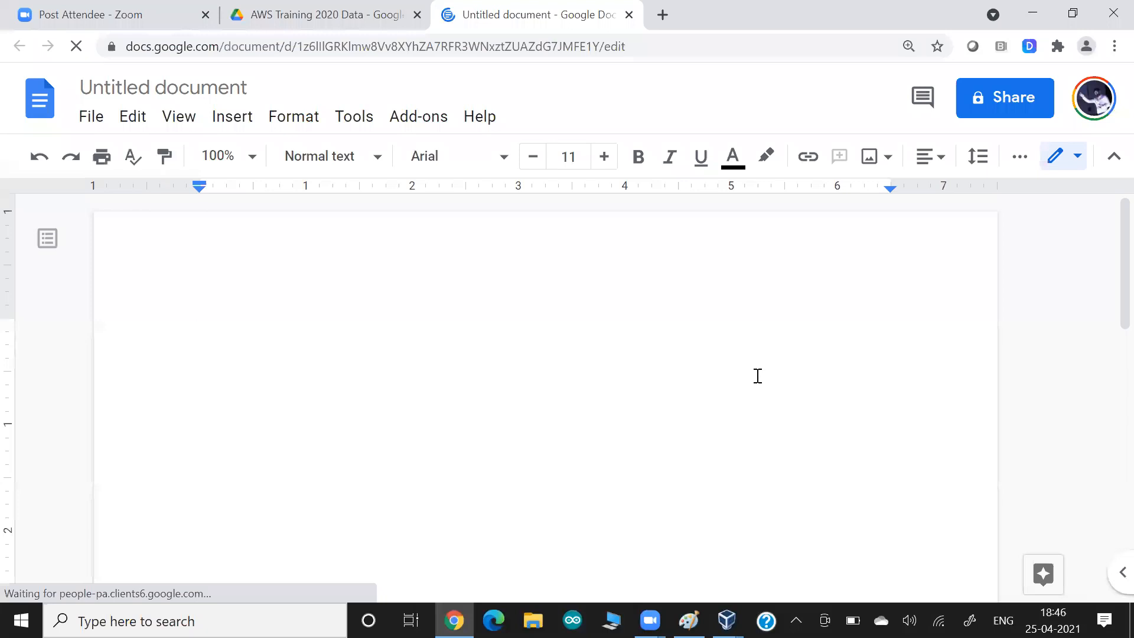
- Paste the terminal screenshot into the document and return to the VM terminal
key(ctrl+v)
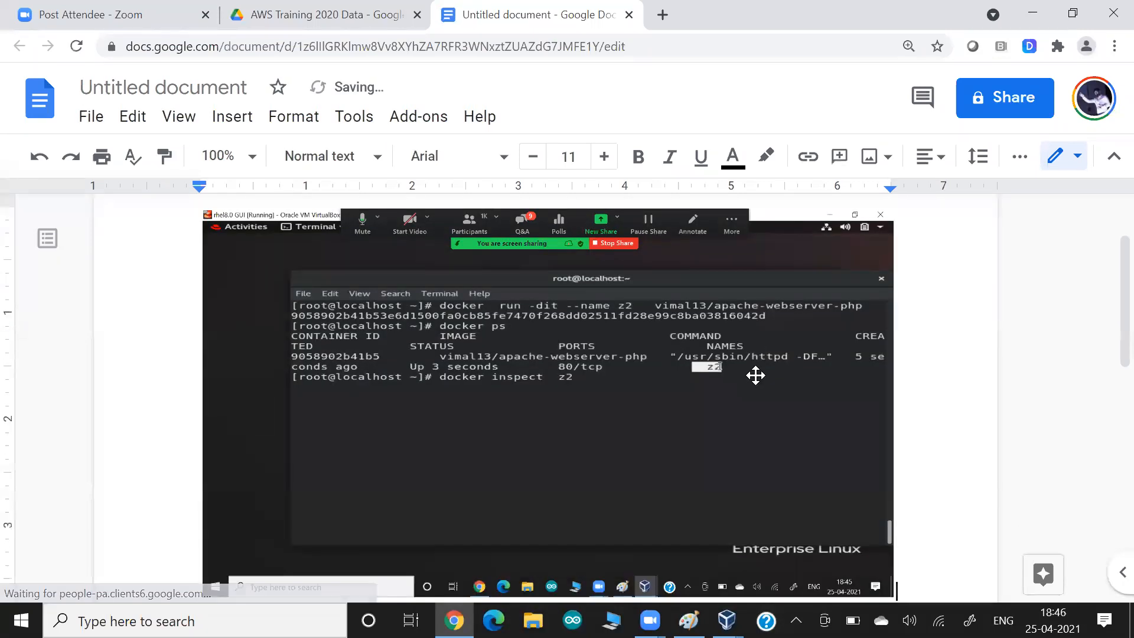
key(alt+Tab)
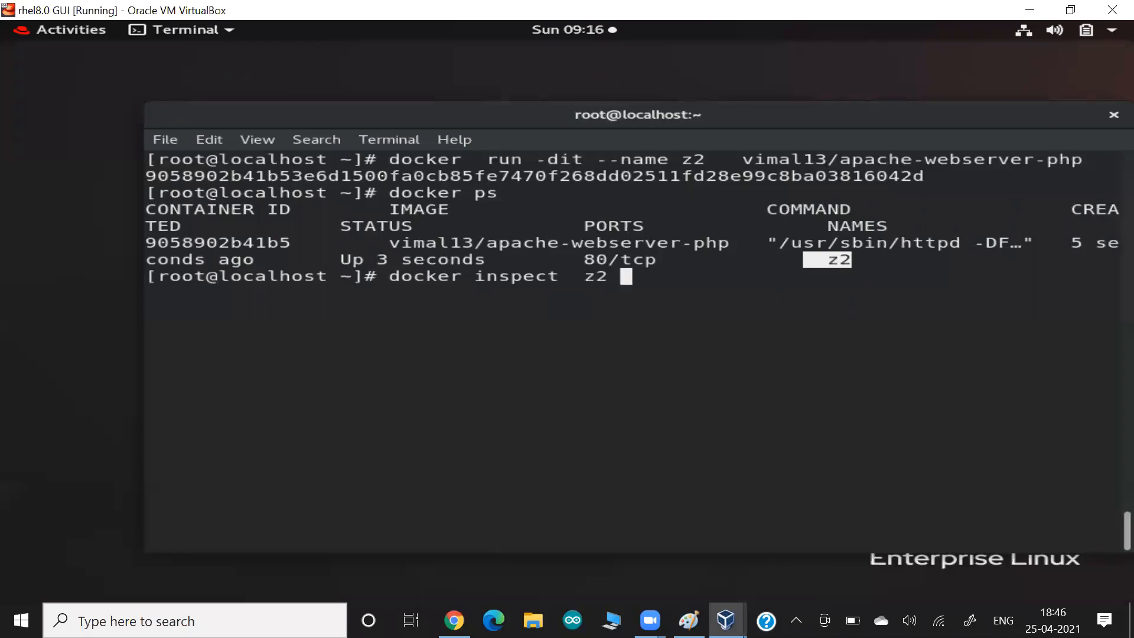
- Run docker inspect z2, highlight IPAddress 172.17.0.2, rerun docker ps, and type 'curl 172.17.0.2/index.php'
key(Return)
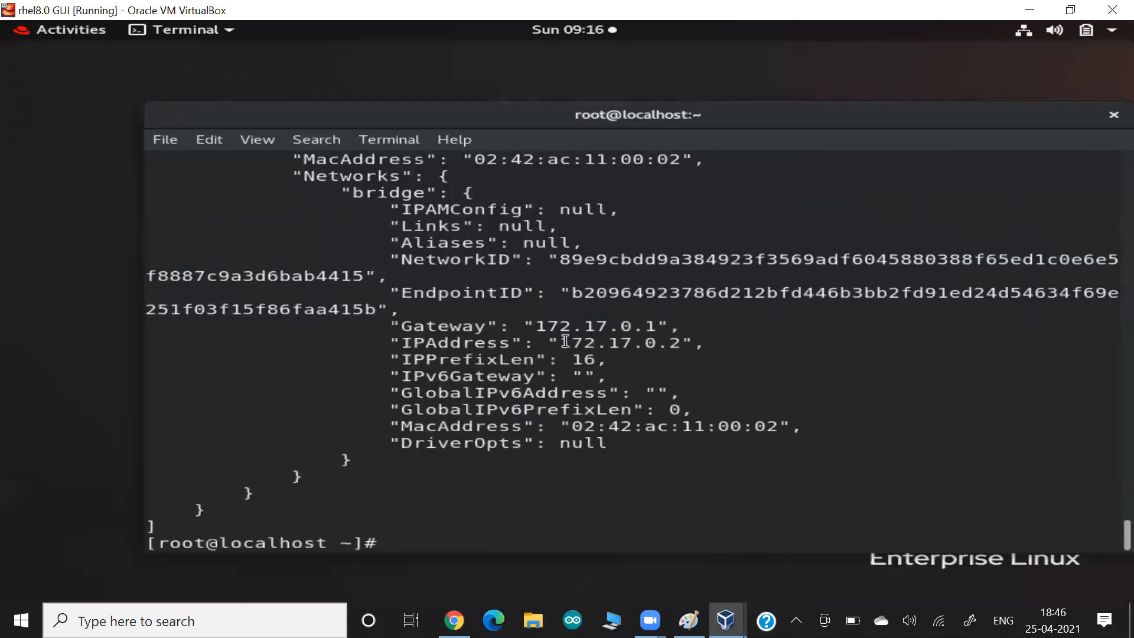
drag(467, 345, 713, 342)
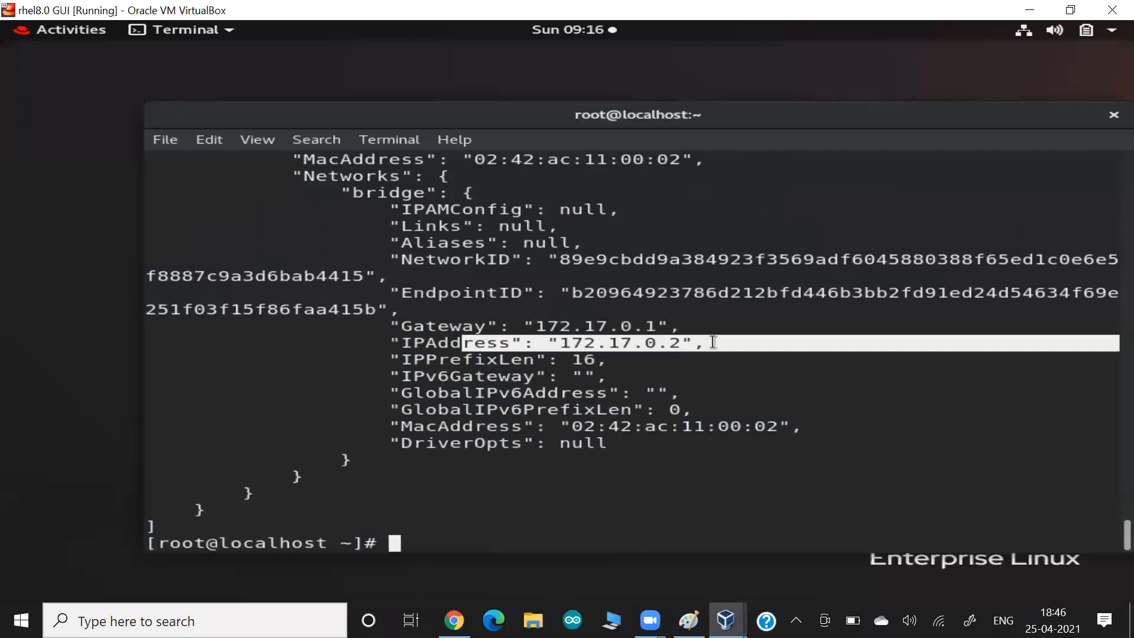
text(docker ps)
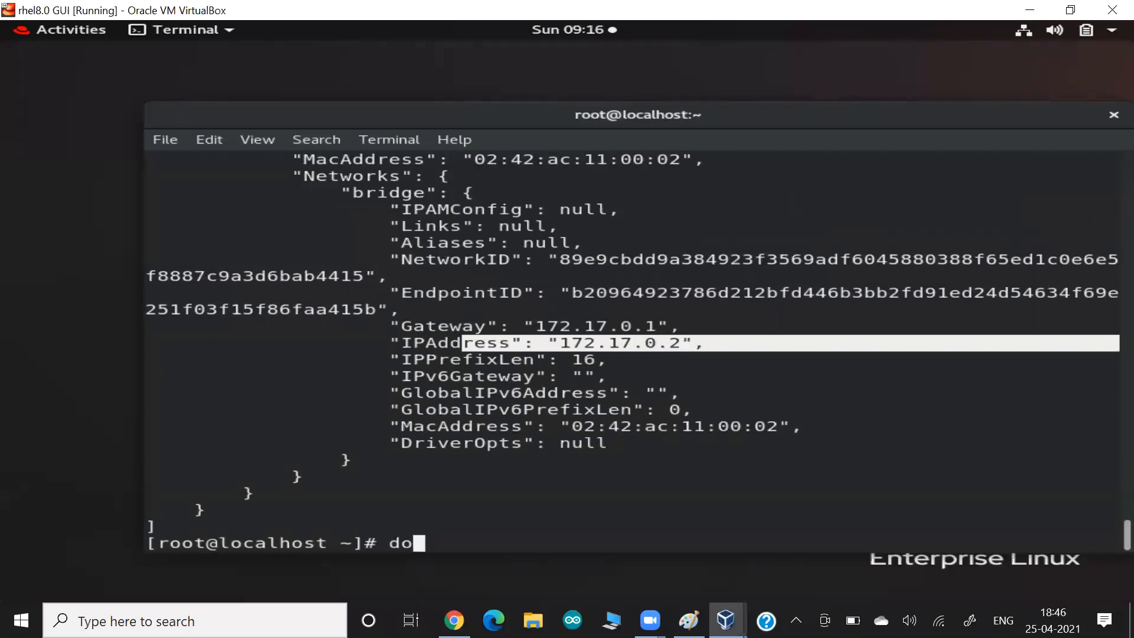
key(Return)
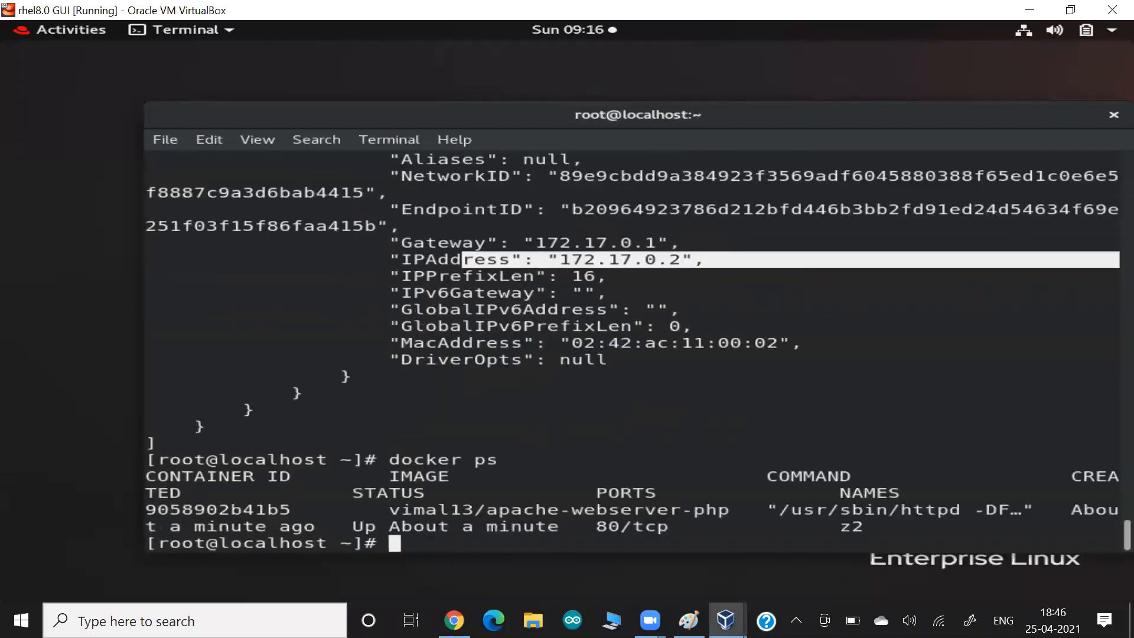
key(Return)
key(Return)
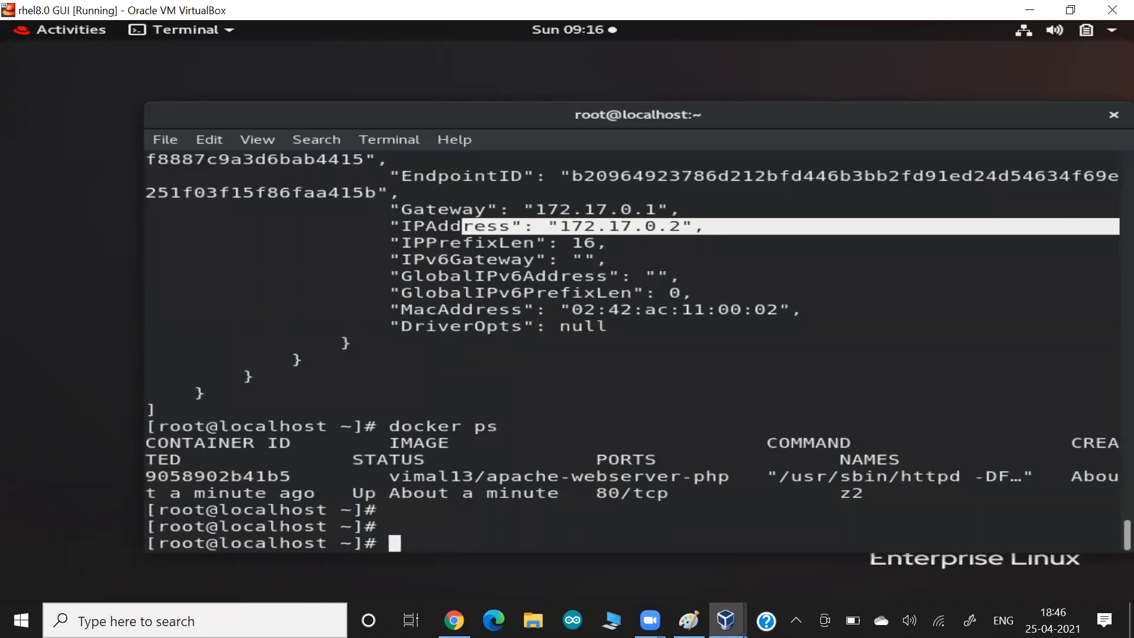
text(curl )
text(172)
text(.17.0.)
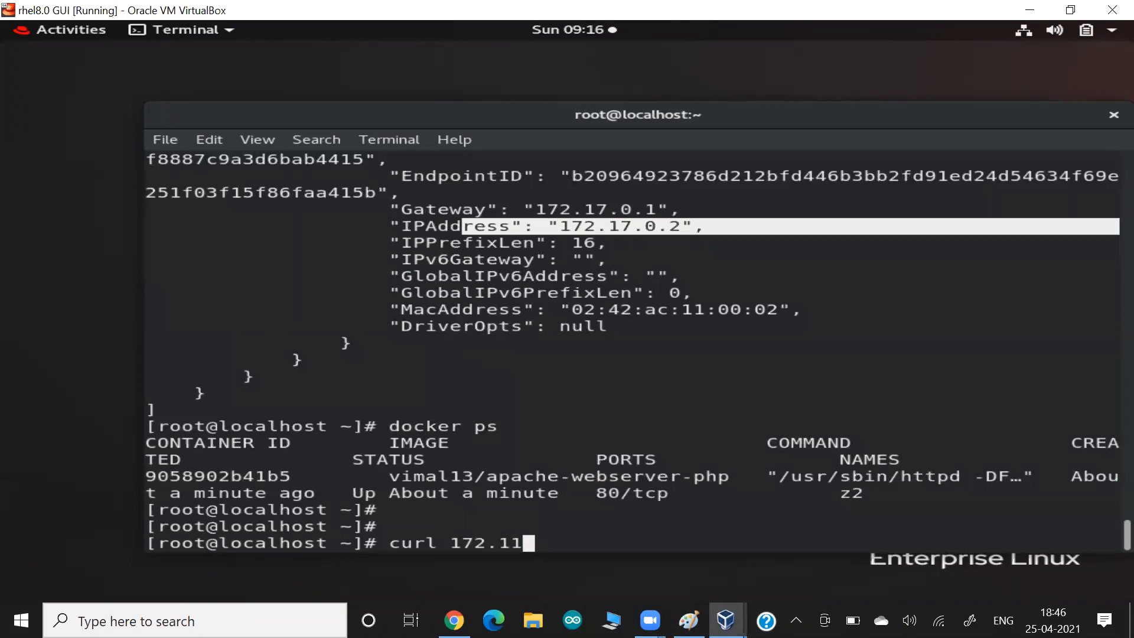
text(2)
text(/)
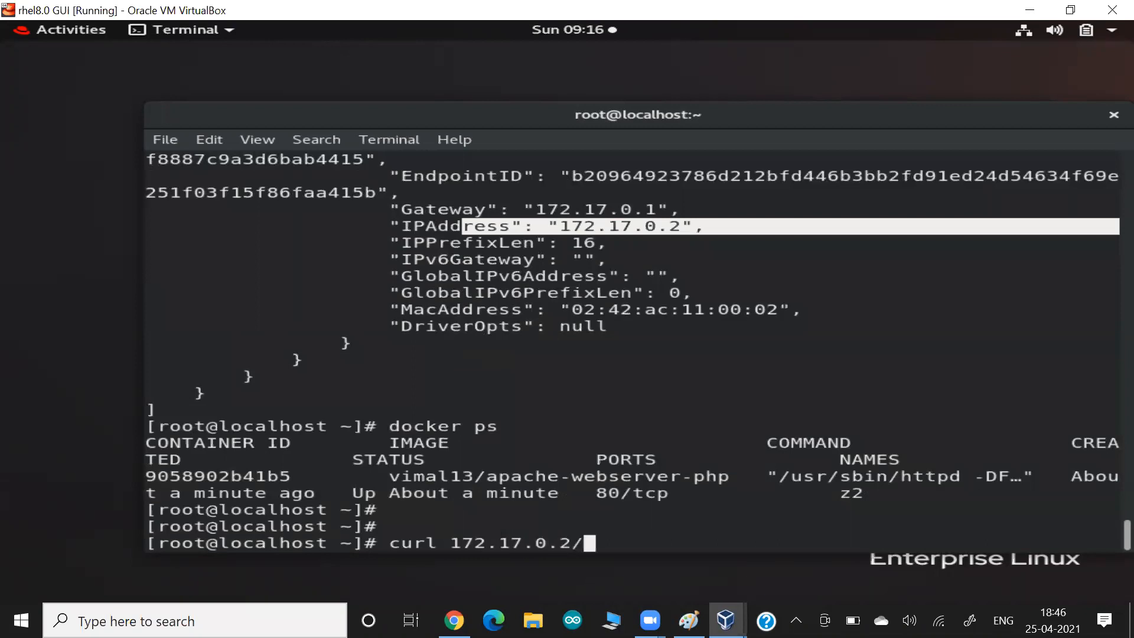
text(index.php)
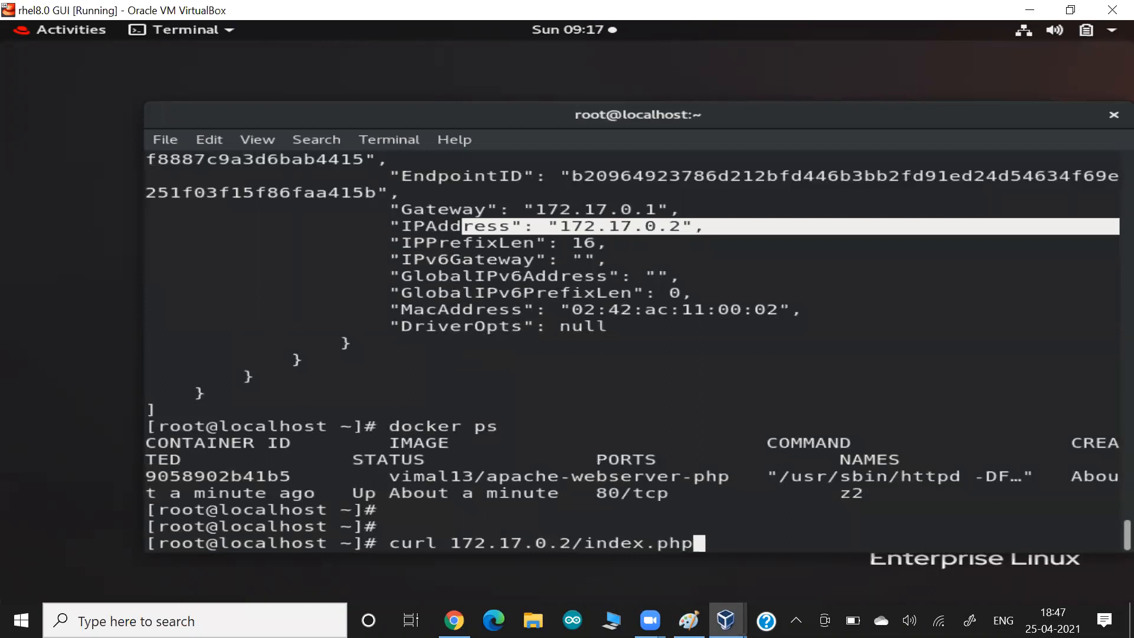
- Fetch 172.17.0.2/index.php with curl, highlight the welcome text and IP, check Docs, then clear the terminal
key(Return)
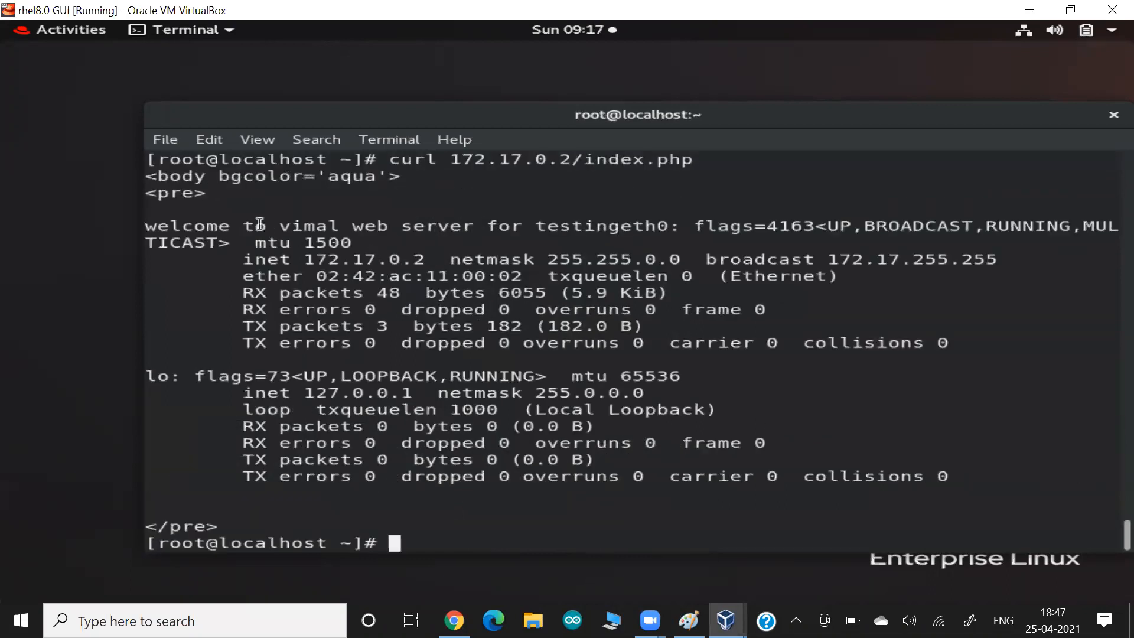
drag(218, 231, 316, 228)
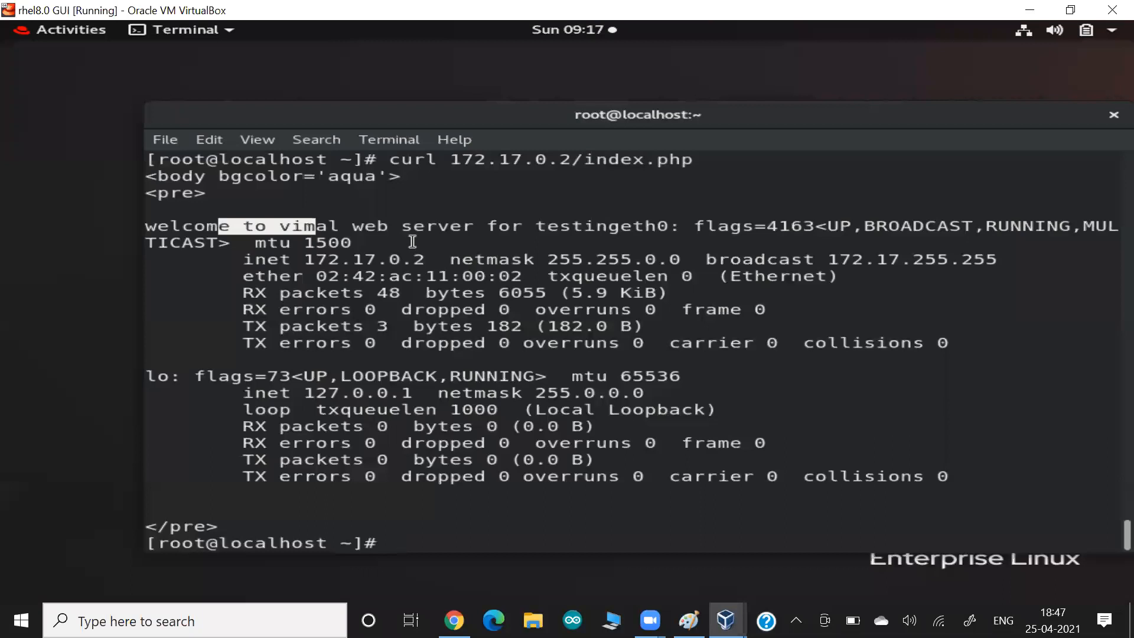
drag(291, 260, 444, 258)
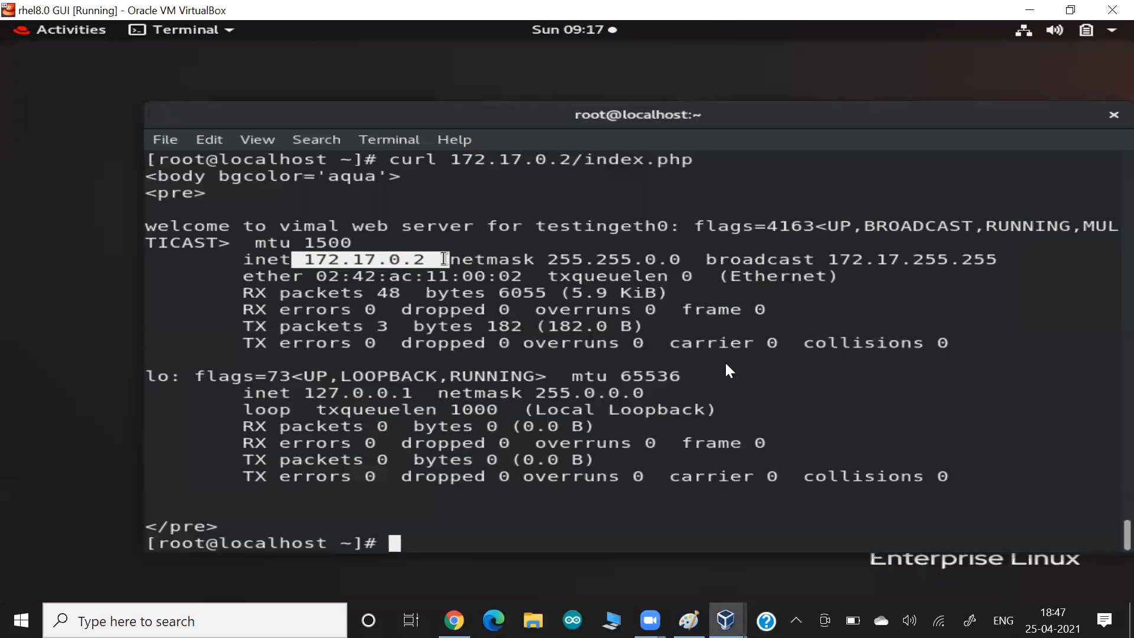
key(alt+Tab)
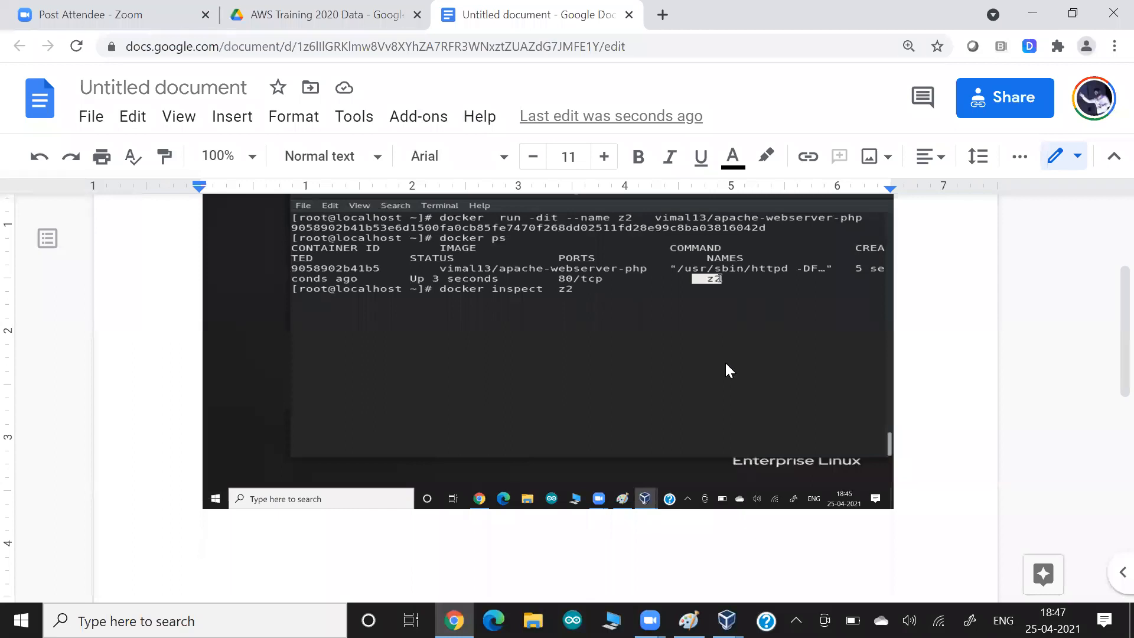
key(alt+Tab)
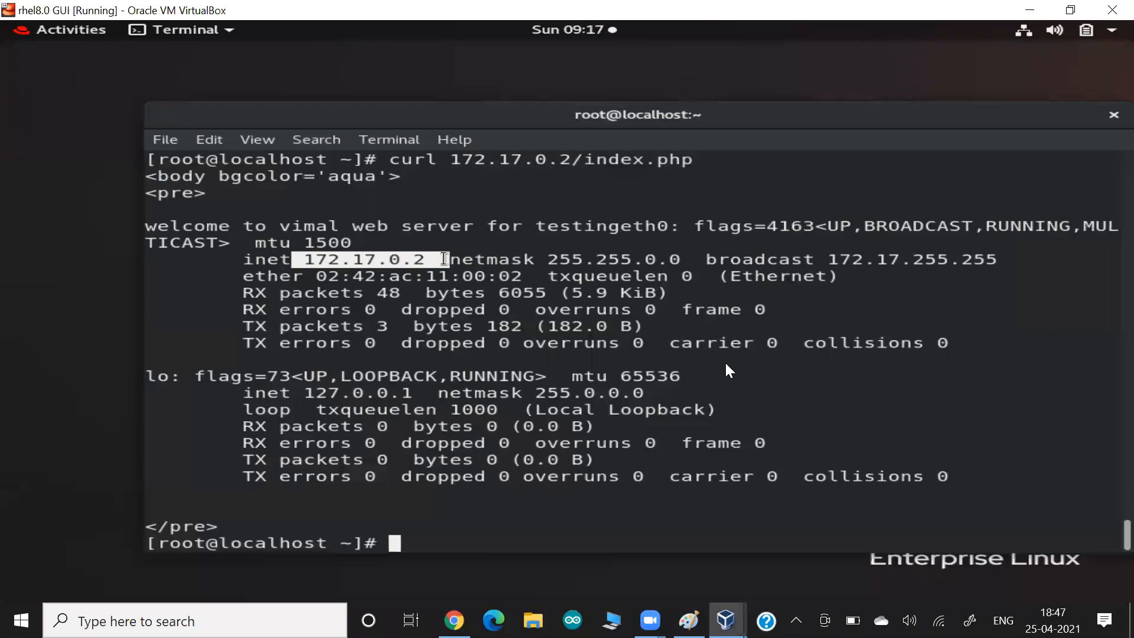
key(ctrl+l)
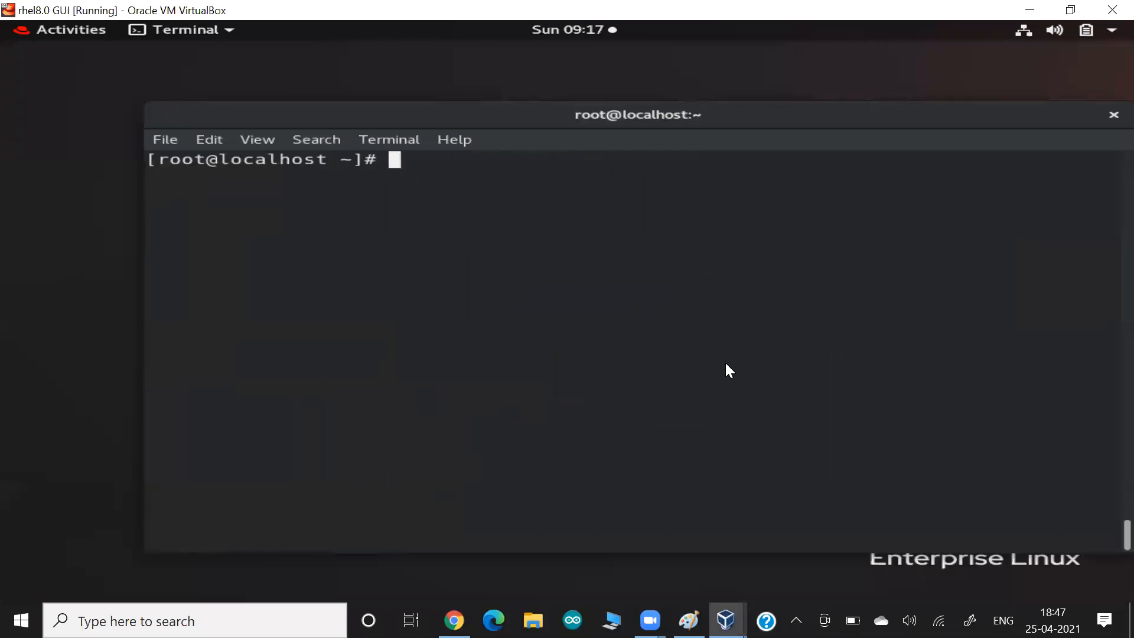
- Rerun the docker run command as container z3 with '-p 8081:80'
key(Up)
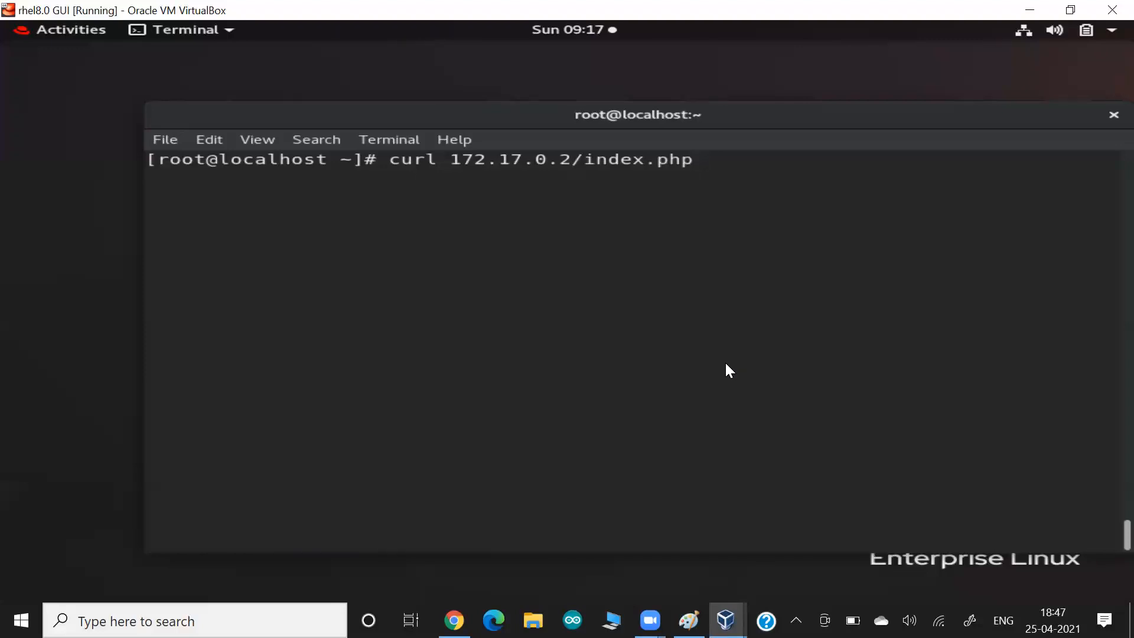
key(Up)
key(Up)
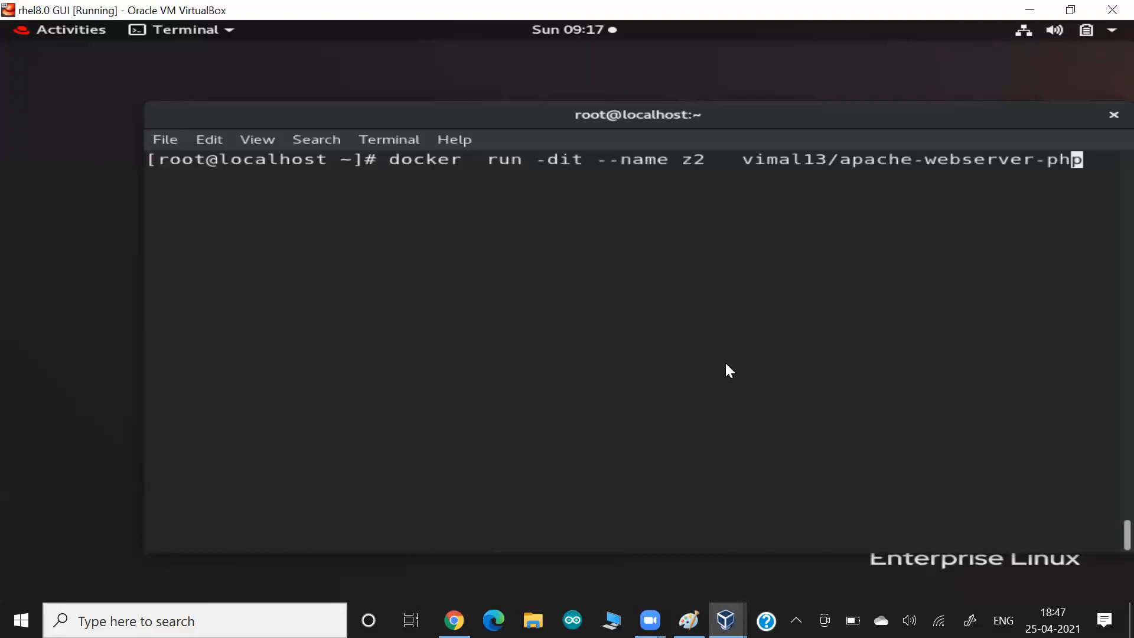
key(Left)
key(Left)
key(Left)
key(Left)
key(Left)
key(Left)
key(Left)
key(Left)
key(Left)
key(Left)
key(Left)
key(Left)
key(Left)
key(Left)
key(BackSpace)
text(3  -p)
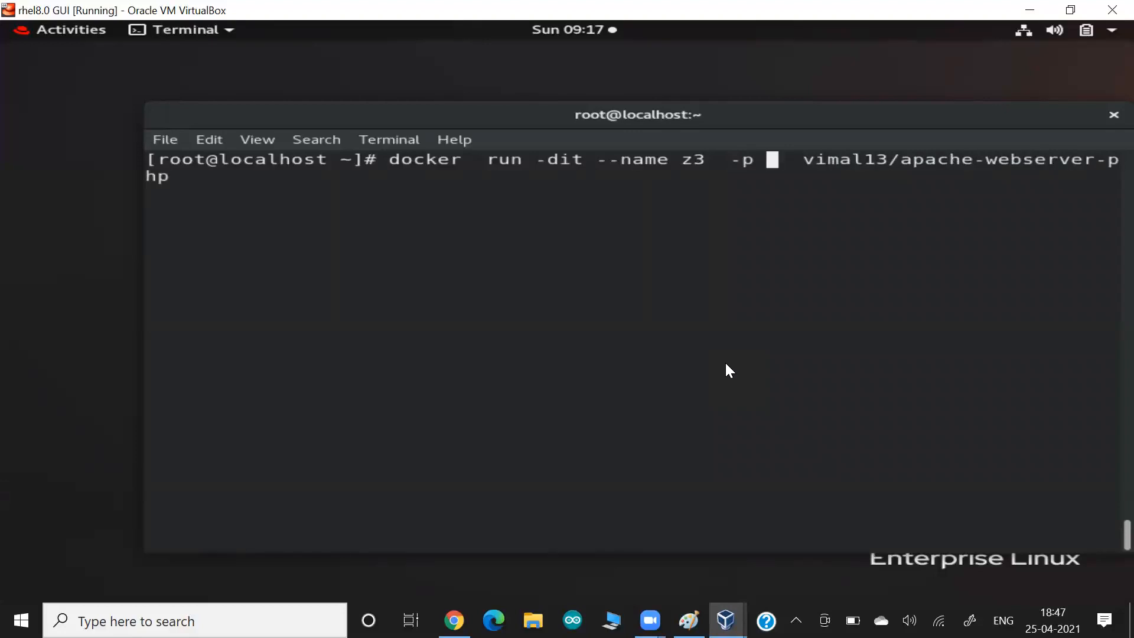
text(8080:)
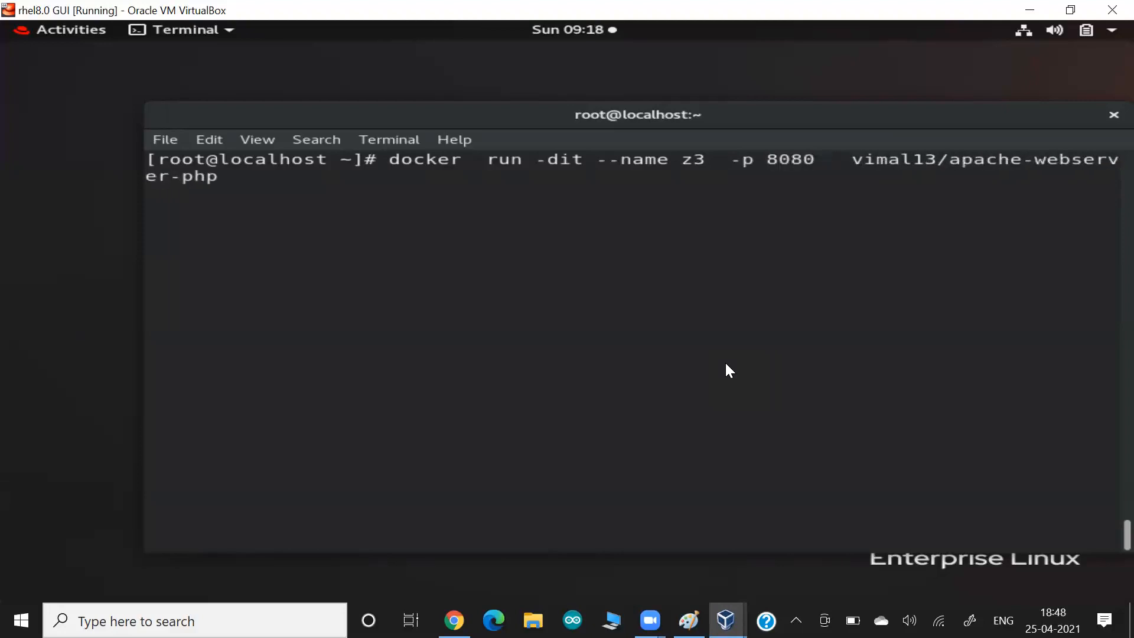
text(80)
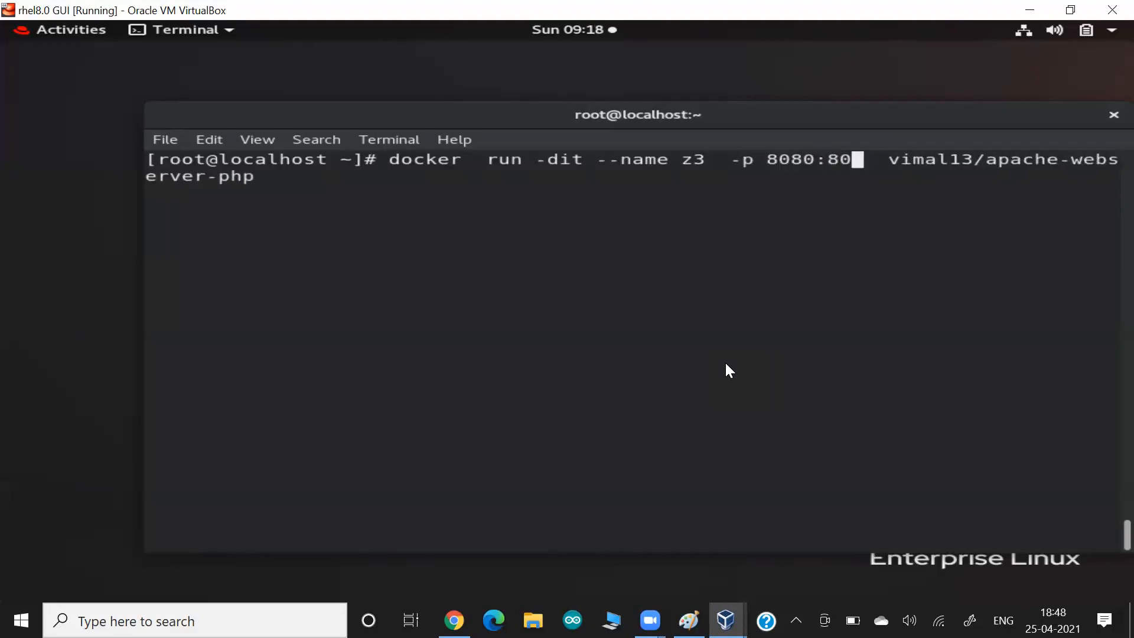
key(Left)
key(Left)
key(Left)
key(Left)
text(1)
key(Delete)
key(Return)
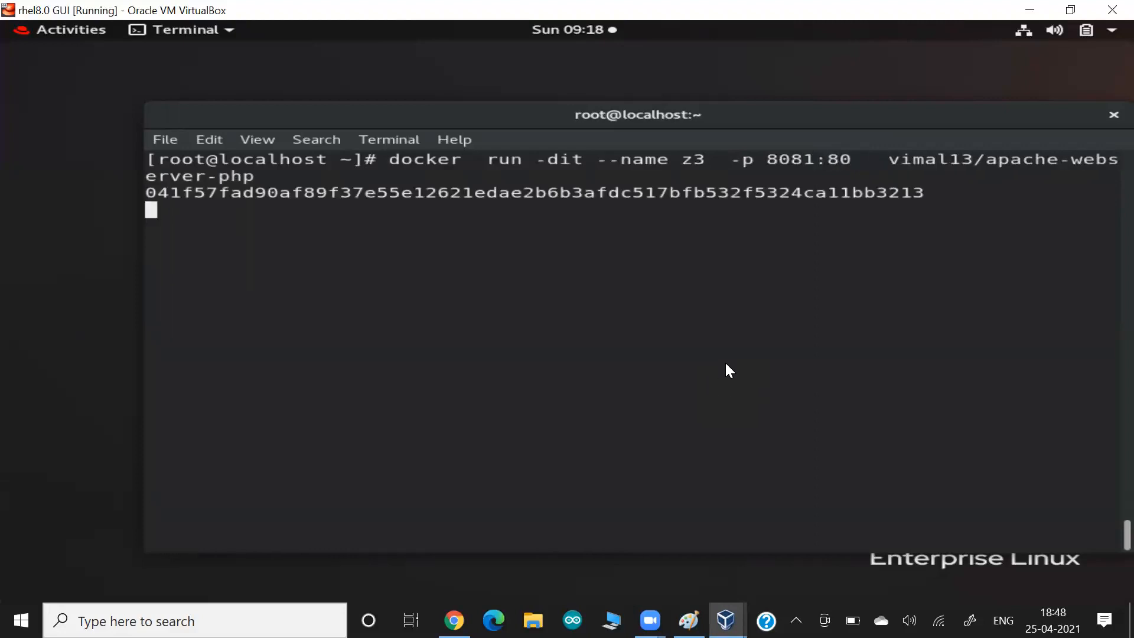
- List running containers with docker ps, then switch to the Paint sketch
text(docker ps)
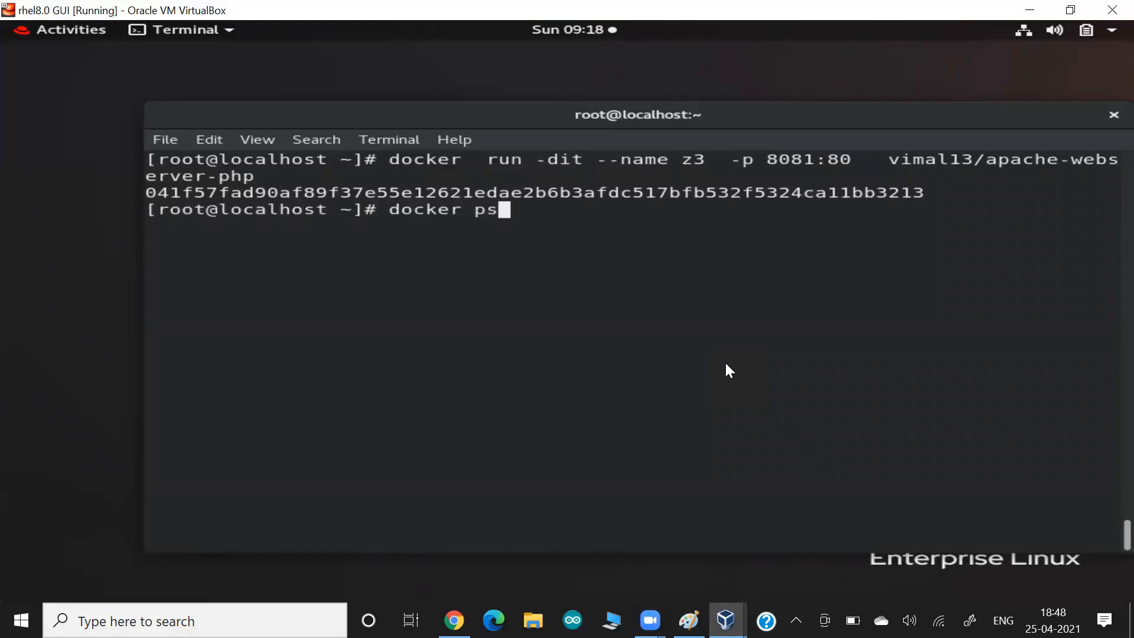
key(Return)
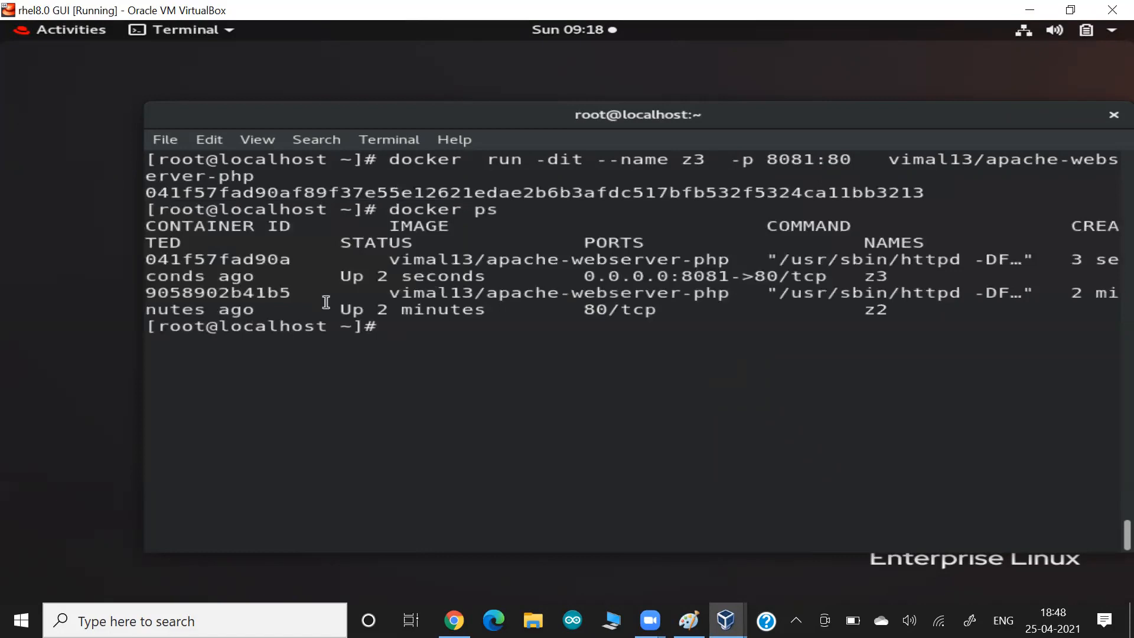
key(alt+Tab)
key(alt+Tab)
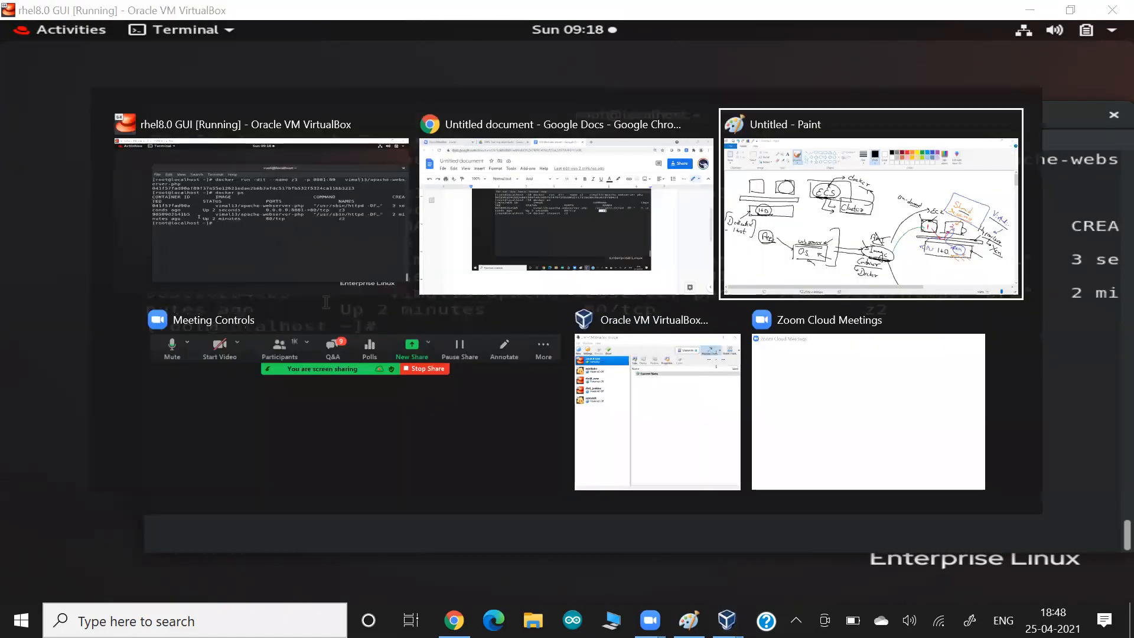
- Draw the host box labelled RHEL8 with a C.E. engine bar above it
mouse_move(168, 439)
mouse_down()
mouse_move(172, 375)
mouse_move(370, 375)
mouse_move(426, 452)
mouse_move(164, 440)
mouse_up()
mouse_move(82, 419)
mouse_down()
mouse_move(81, 405)
mouse_move(131, 422)
mouse_move(147, 412)
mouse_up()
mouse_move(118, 335)
mouse_down()
mouse_move(455, 333)
mouse_move(397, 359)
mouse_move(110, 355)
mouse_up()
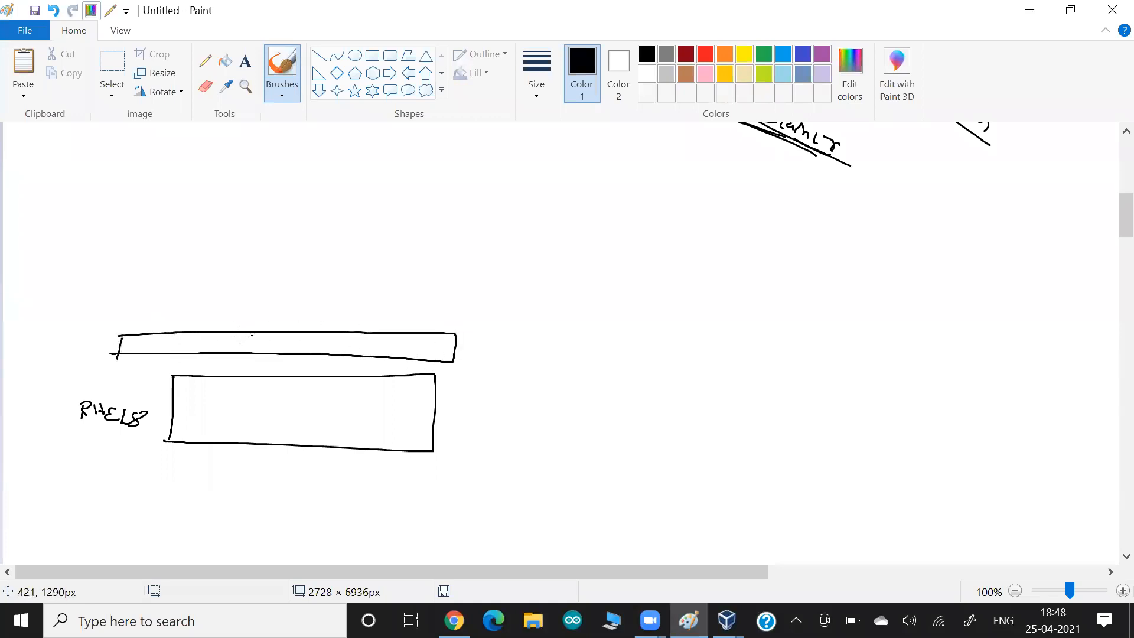
drag(244, 335, 249, 344)
- Add a small z3 container box and an arrow labelled Host
mouse_move(142, 265)
mouse_down()
mouse_move(227, 266)
mouse_move(152, 300)
mouse_move(183, 293)
mouse_up()
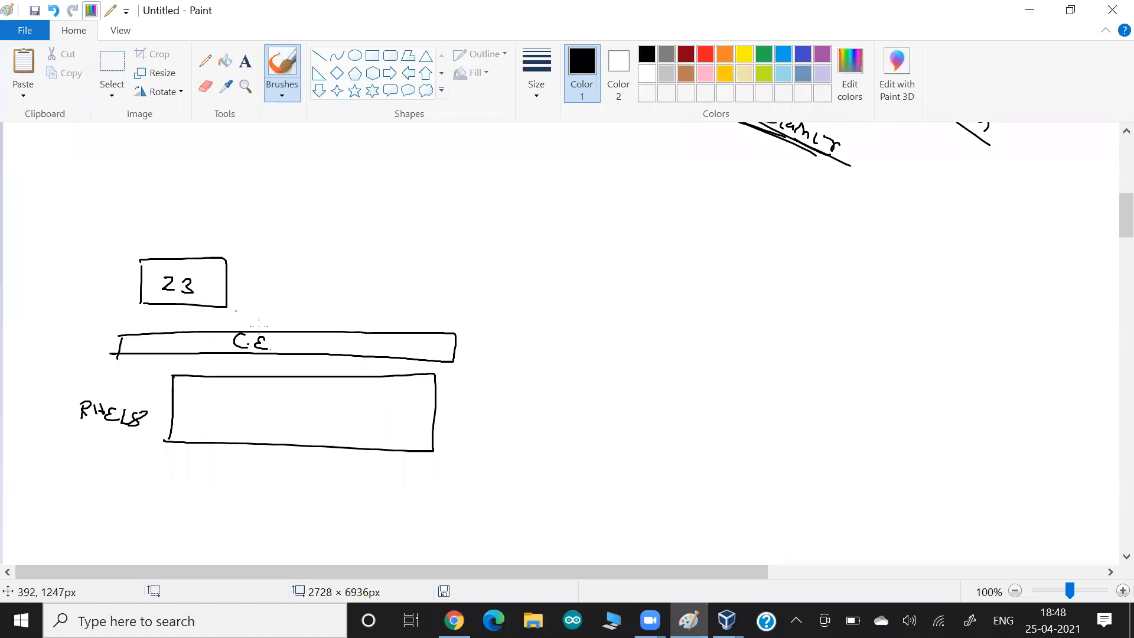
mouse_move(397, 387)
mouse_down()
mouse_move(400, 357)
mouse_move(388, 360)
mouse_move(404, 413)
mouse_up()
drag(419, 403, 417, 408)
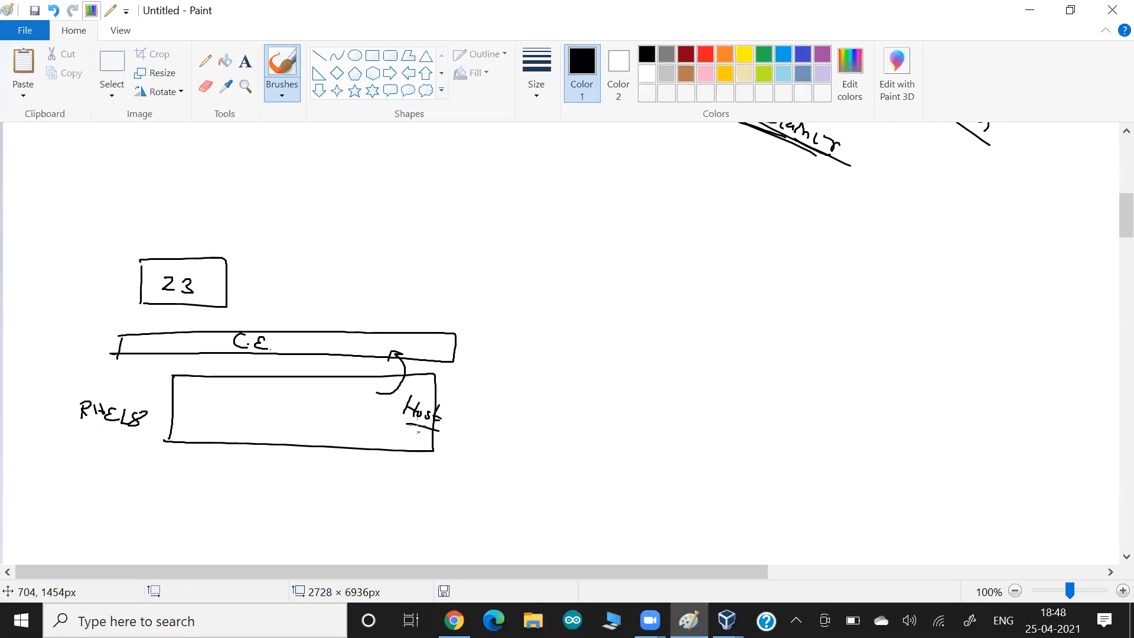
key(alt+Tab)
- Run ifconfig enp0s3 in the RHEL terminal to get the host address
text(ifconfig  enp0s3)
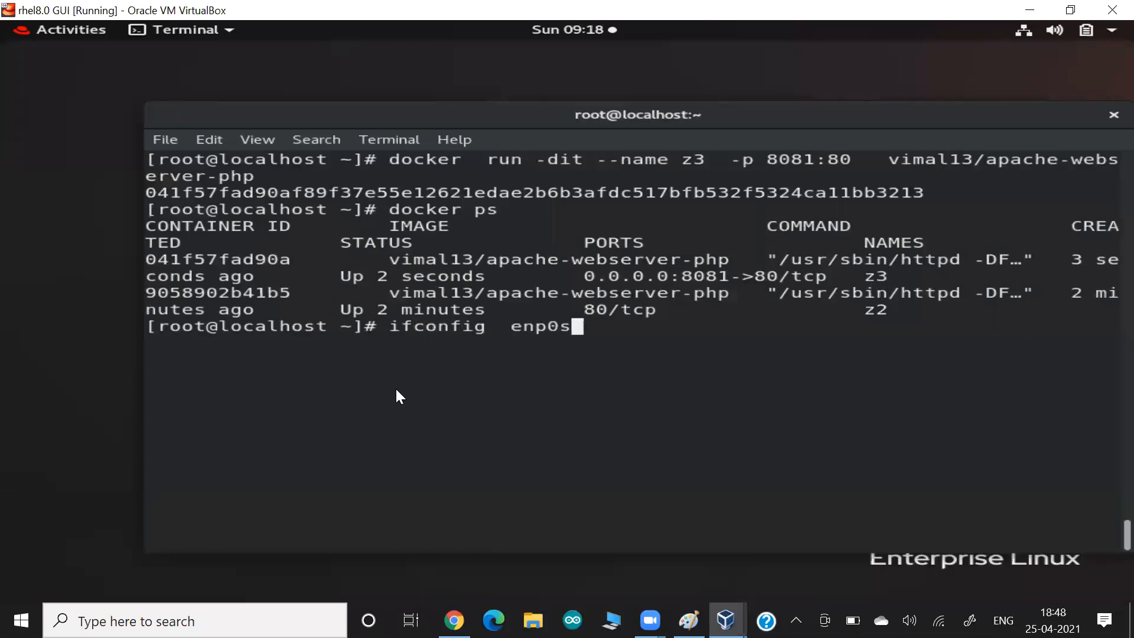
key(Return)
key(alt+Tab)
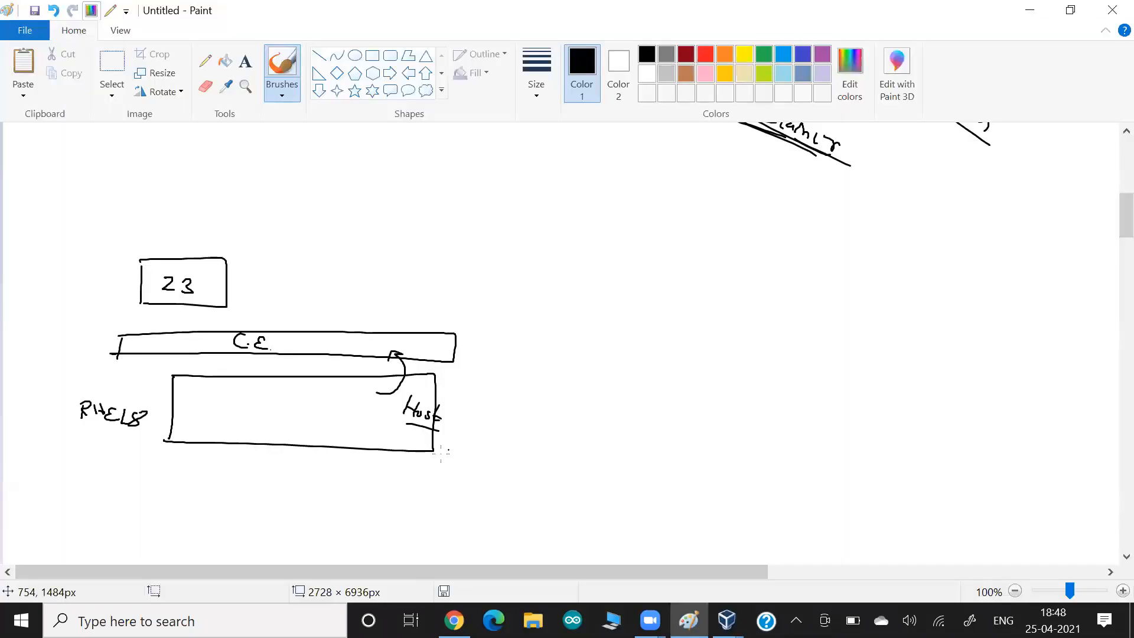
- Label the host 1.4 and draw a Win cloud with an arrow pointing to it
drag(422, 433, 480, 467)
click(463, 463)
mouse_move(912, 312)
mouse_down()
mouse_move(891, 423)
mouse_move(949, 328)
mouse_up()
mouse_move(848, 396)
mouse_down()
mouse_move(501, 470)
mouse_move(515, 477)
mouse_up()
drag(444, 485, 458, 485)
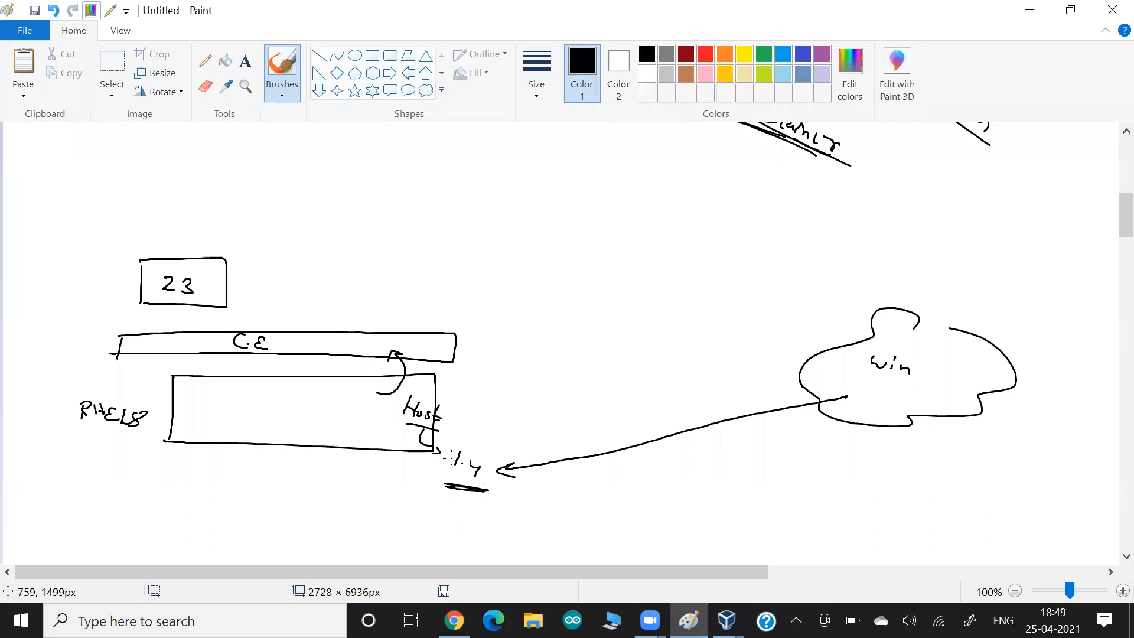
- Write port 8081 under 1.4 and curve it to port 80 on the z3 box
key(alt+Tab)
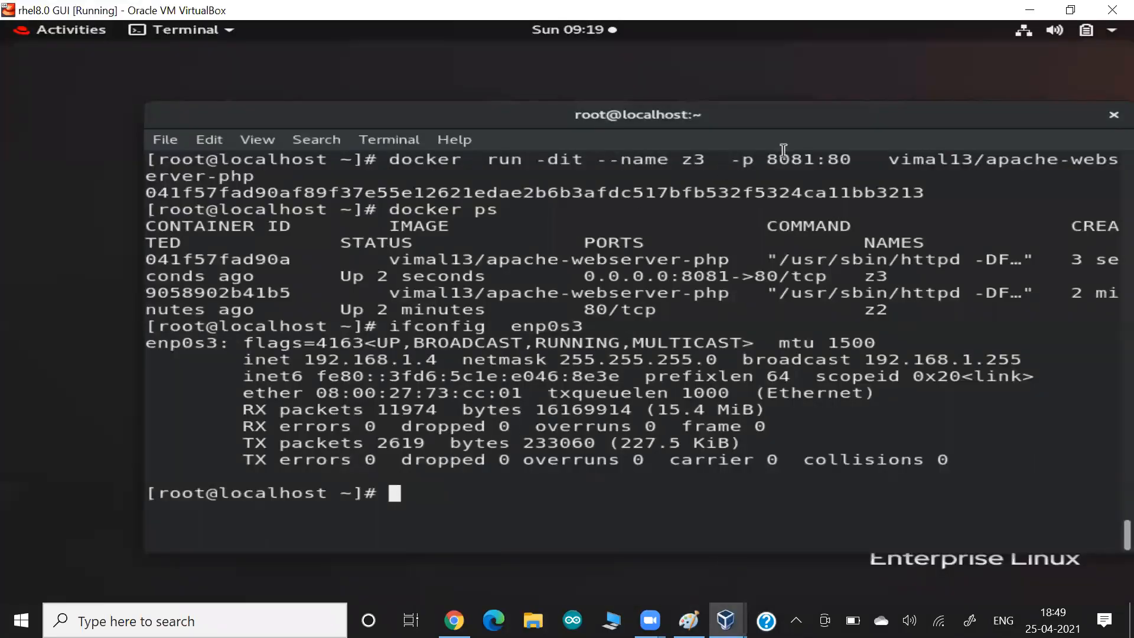
drag(784, 150, 810, 158)
key(alt+Tab)
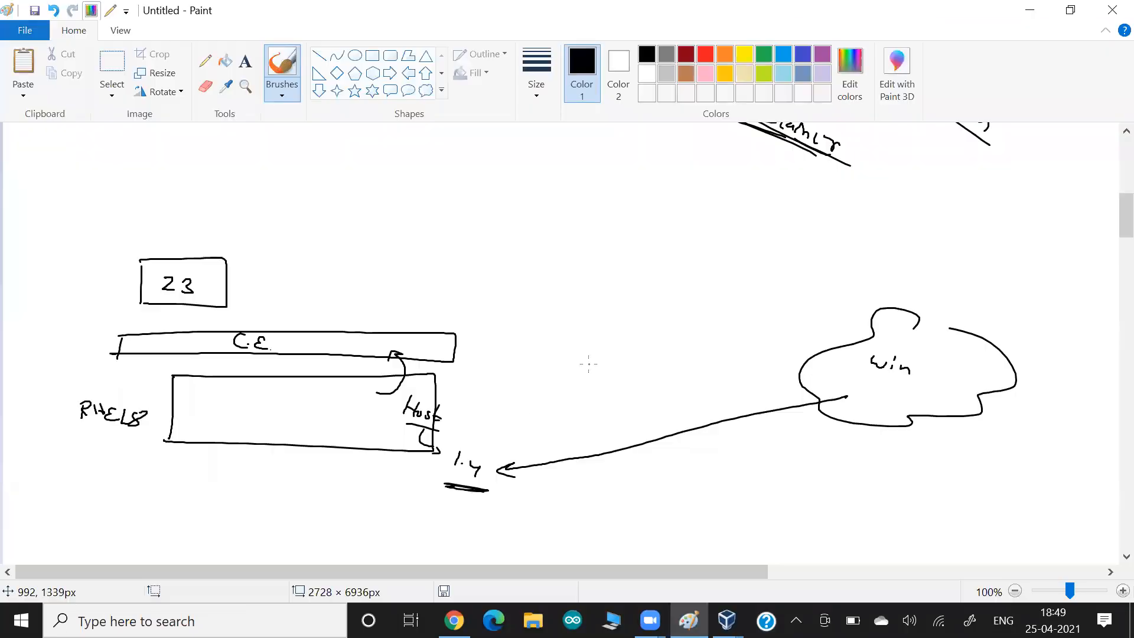
mouse_move(513, 488)
mouse_down()
mouse_move(540, 510)
mouse_move(498, 498)
mouse_up()
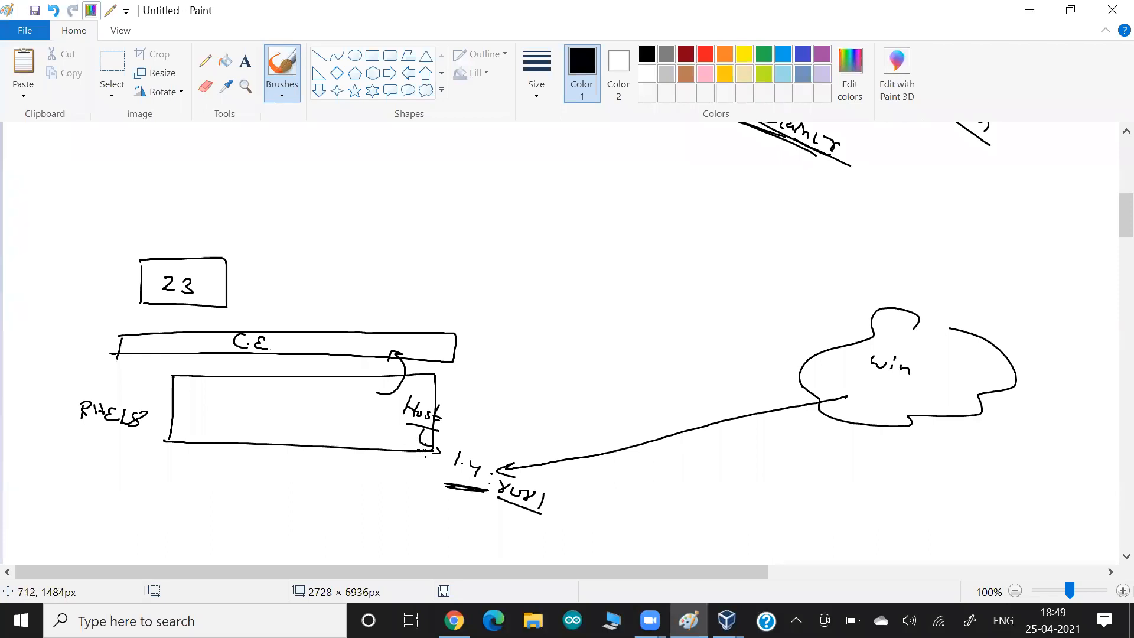
mouse_move(465, 443)
mouse_down()
mouse_move(469, 245)
mouse_move(237, 263)
mouse_move(272, 273)
mouse_up()
mouse_move(220, 236)
mouse_down()
mouse_move(215, 251)
mouse_move(235, 242)
mouse_move(236, 264)
mouse_up()
drag(491, 508, 534, 524)
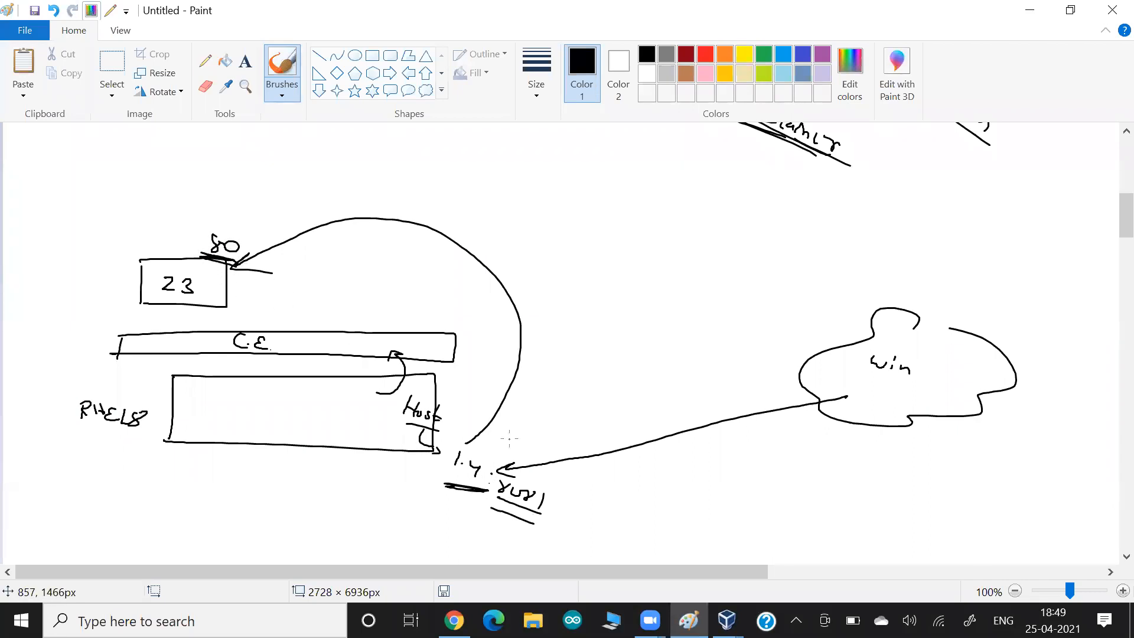
key(alt+Tab)
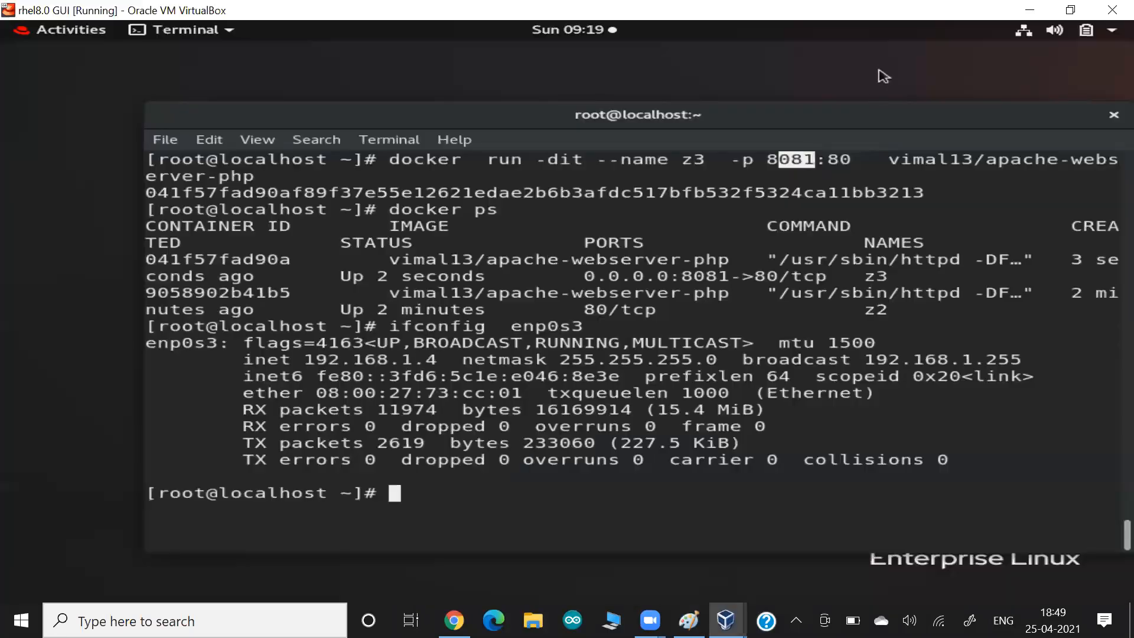
- Highlight the -p 8081 port option in the docker run command
click(790, 154)
drag(746, 160, 824, 160)
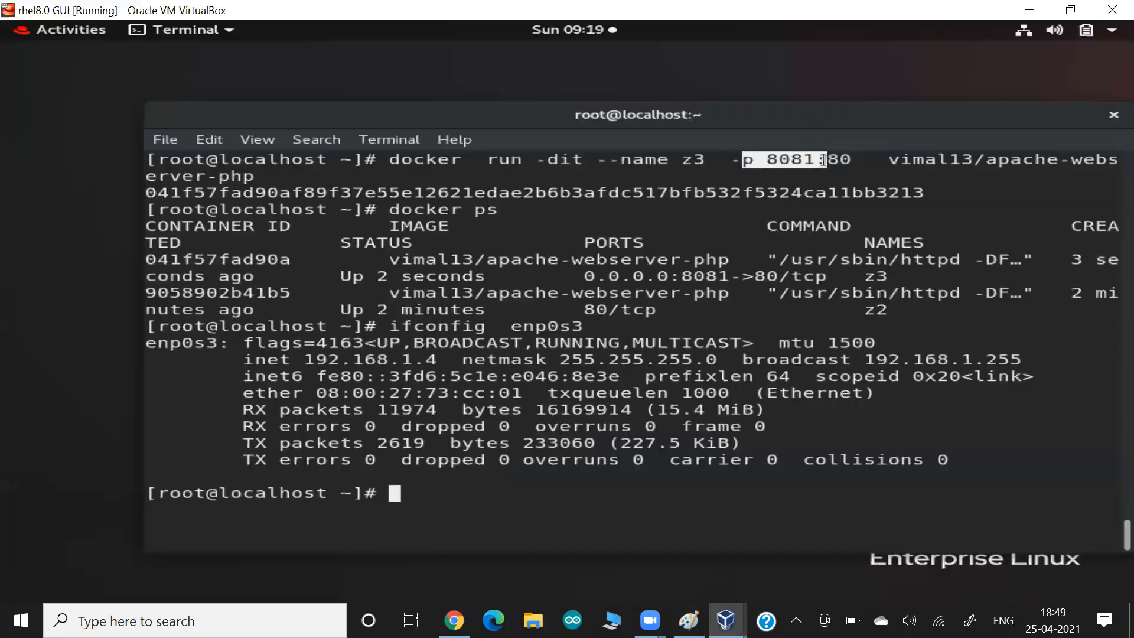
key(alt+Tab)
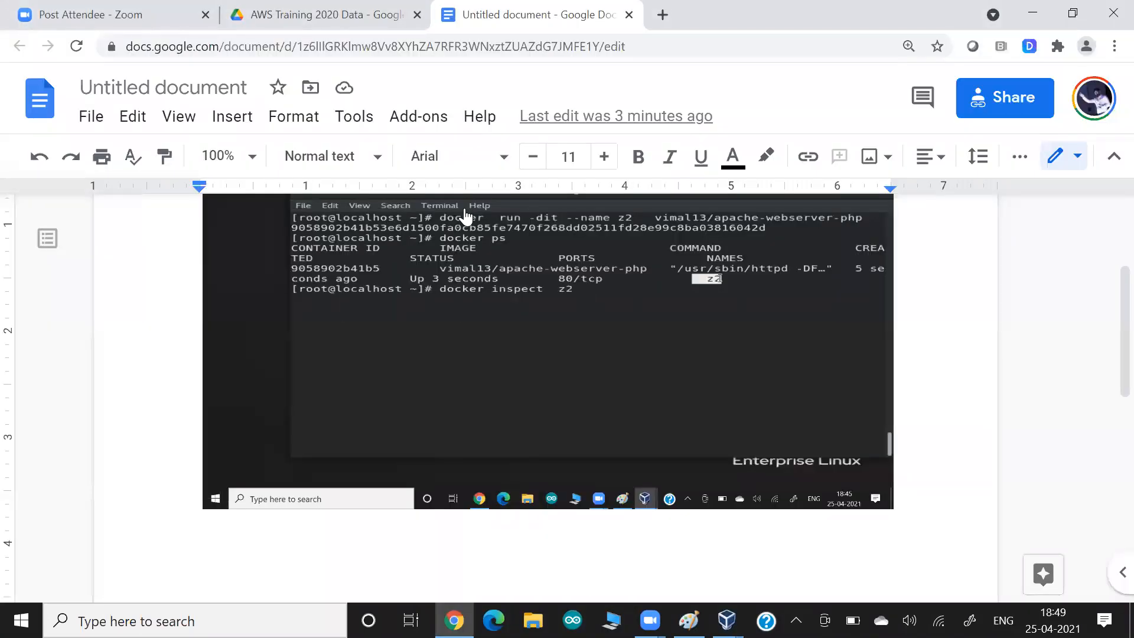
- Load 192.168.1.4:8081 in a new Chrome tab
click(663, 15)
text(1)
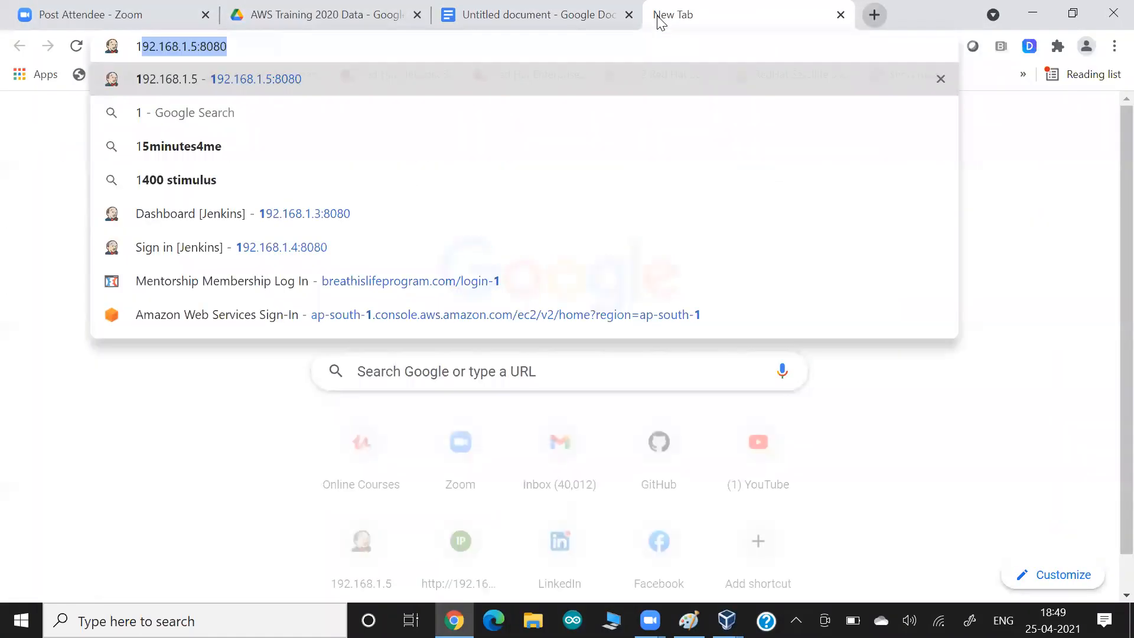
text(92.168.1.5:8080)
key(Right)
key(BackSpace)
key(BackSpace)
key(BackSpace)
key(BackSpace)
key(BackSpace)
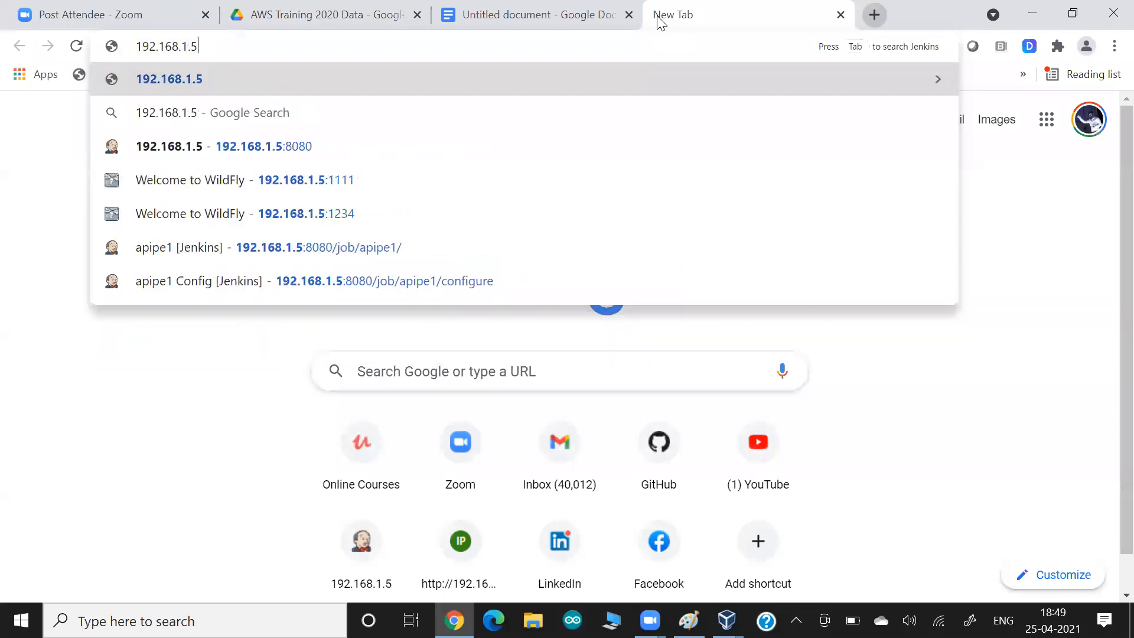
key(BackSpace)
text(4:8081)
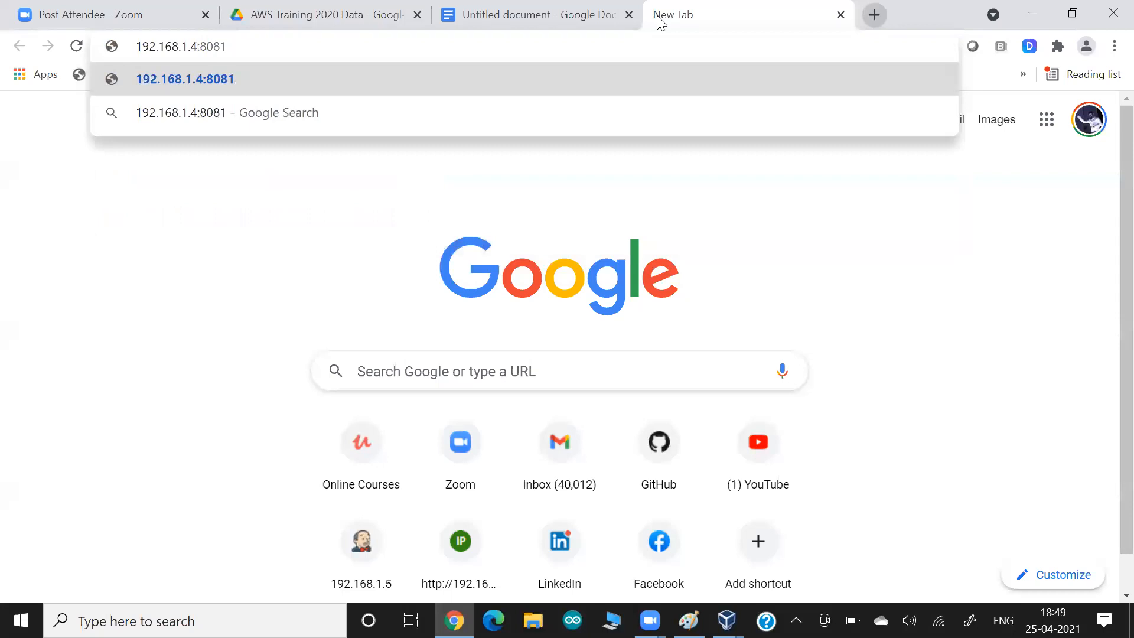
key(Return)
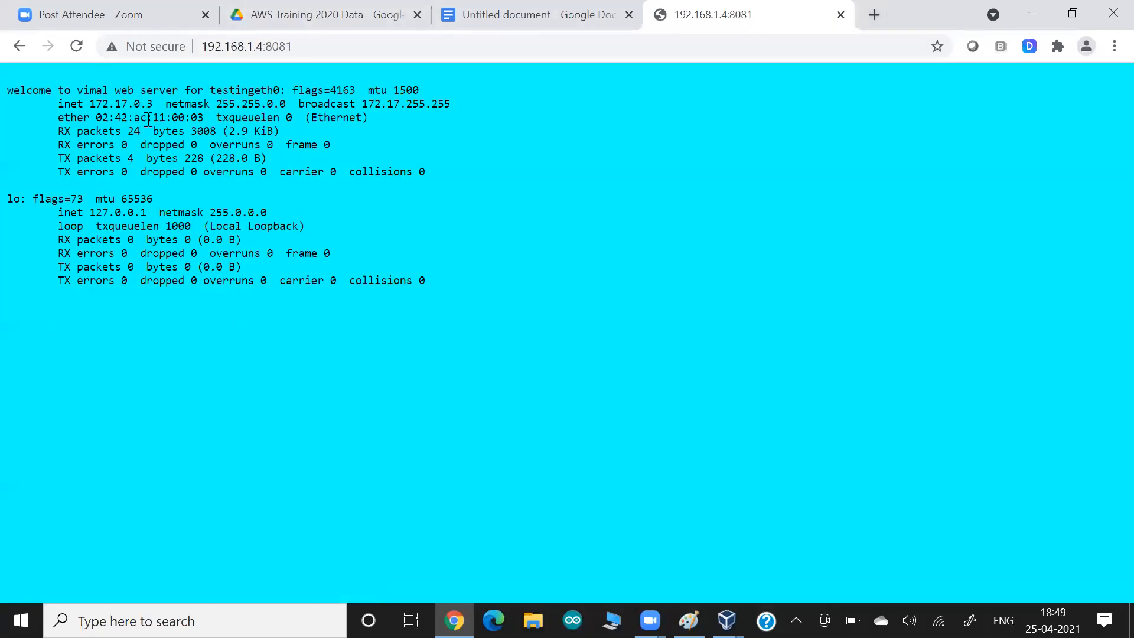
- Select the container IP 172.17.0.3 shown on the web page
drag(87, 105, 164, 109)
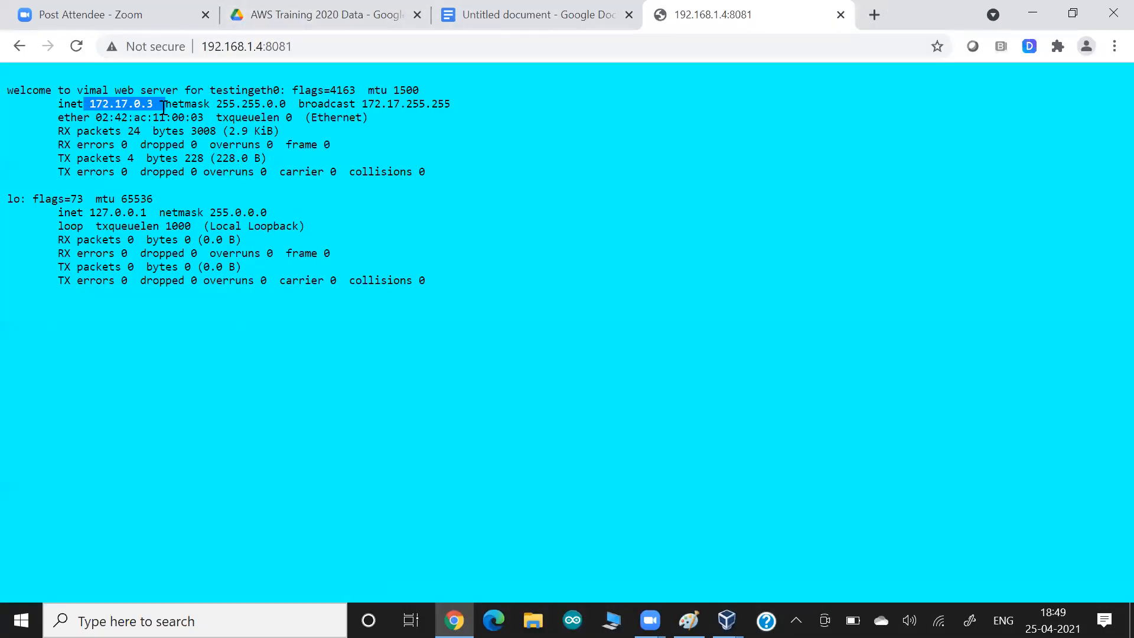
click(163, 109)
drag(87, 105, 171, 110)
key(alt+Tab)
key(alt+Tab)
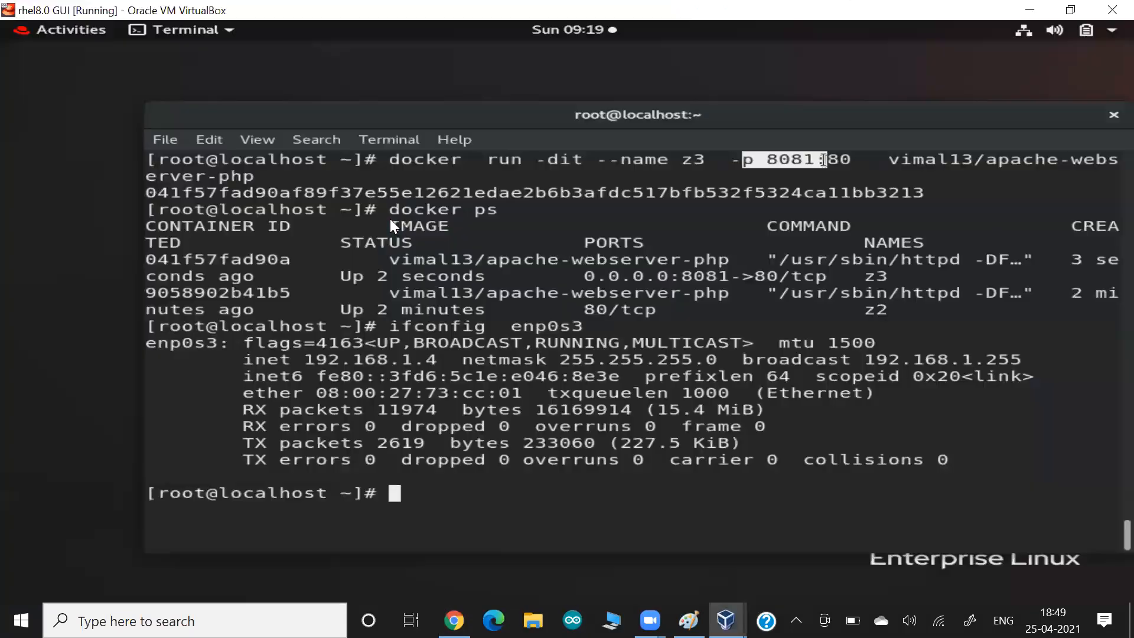
- Glance at the Untitled document notes and return to the RHEL terminal
click(908, 162)
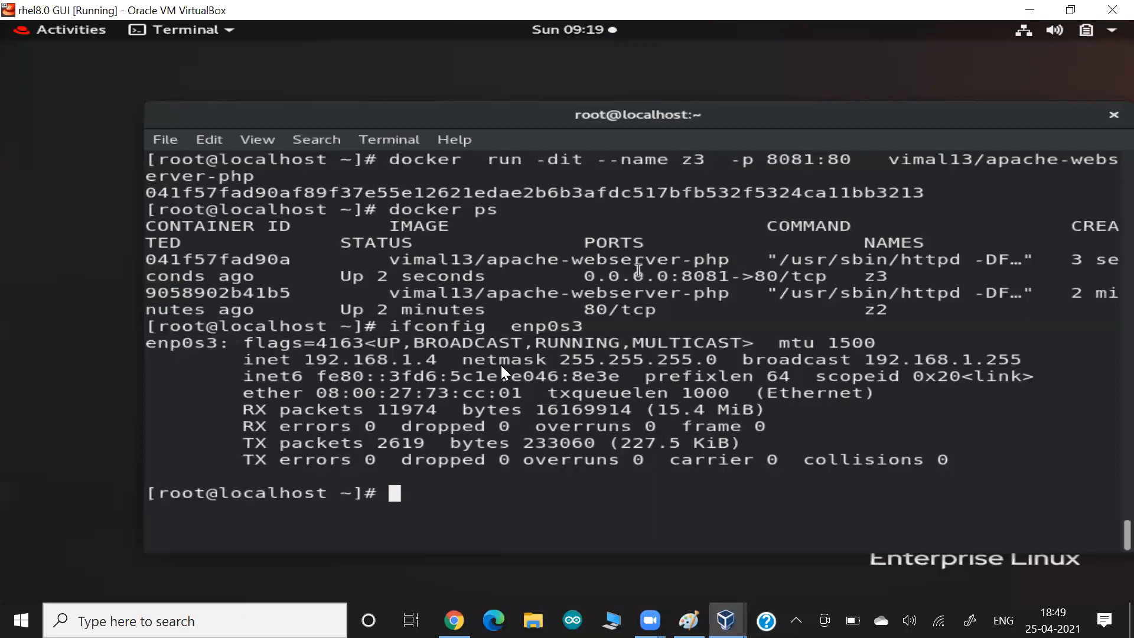
key(alt+Tab)
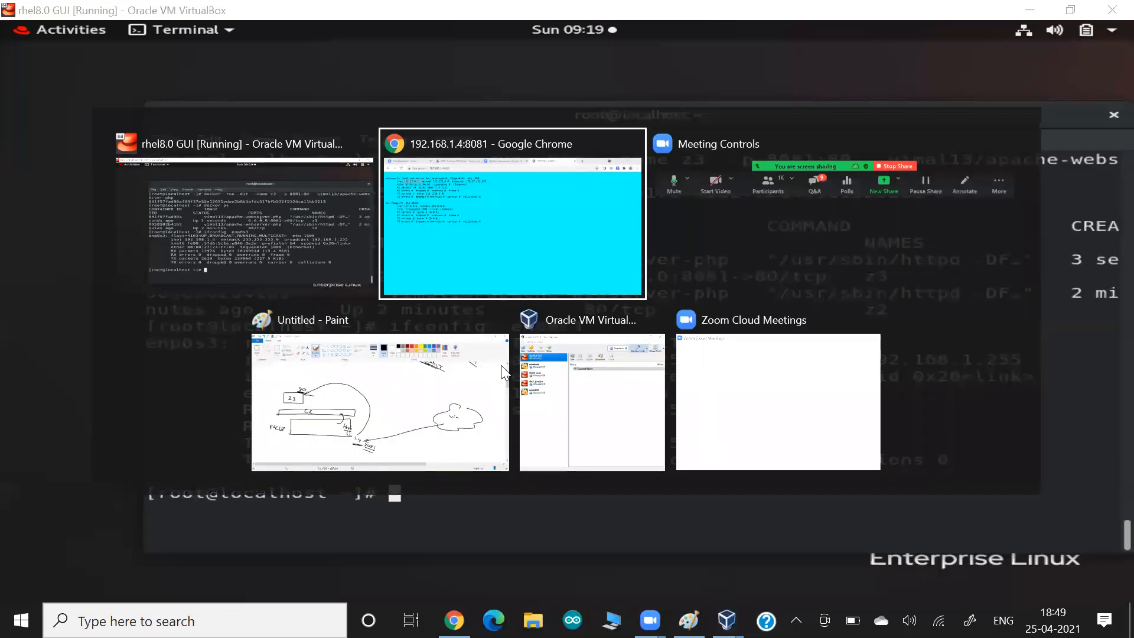
click(489, 21)
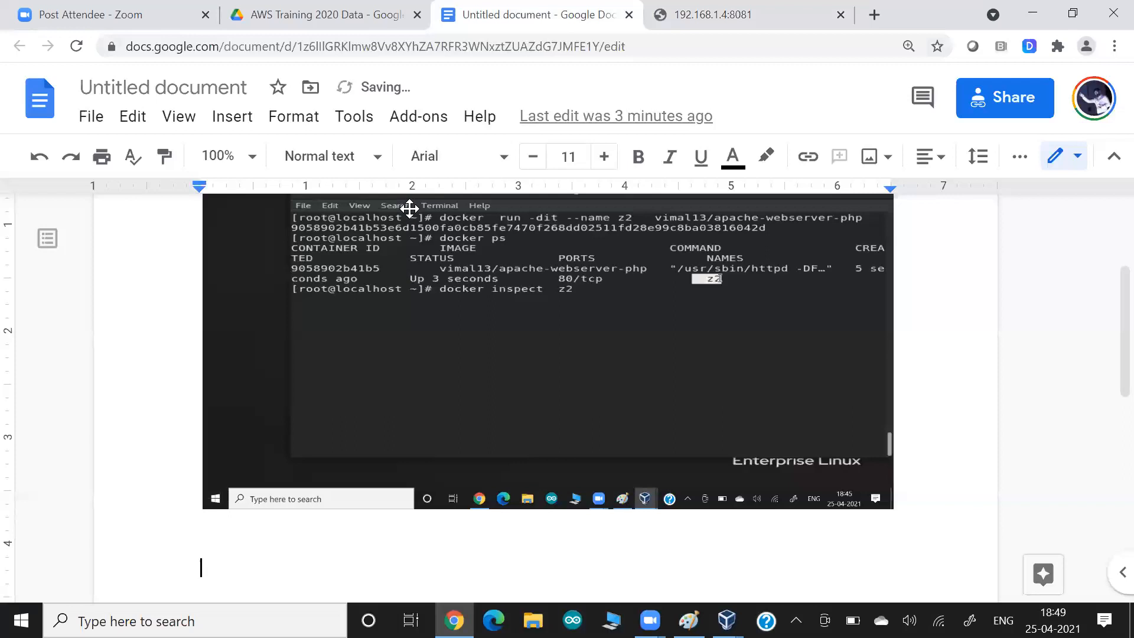
key(alt+Tab)
- Clear the terminal and rerun the docker run command as container z4 on port 8081
key(ctrl+l)
key(Up)
key(Up)
key(Up)
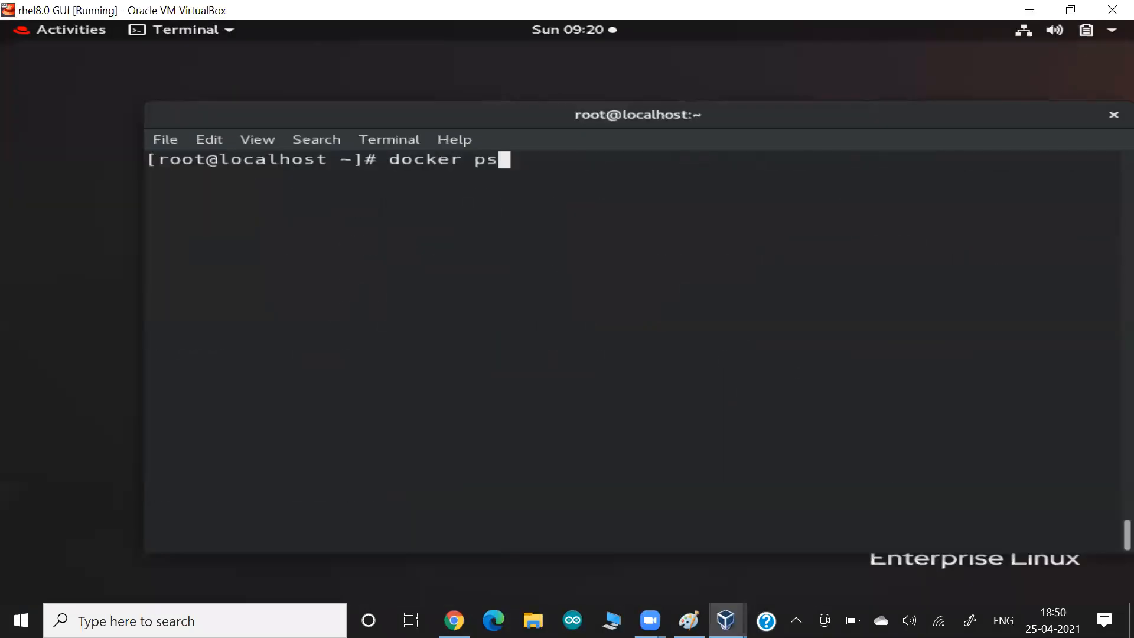
key(Left)
key(Left)
key(Left)
key(Left)
key(Left)
key(Left)
key(Left)
key(Left)
key(Left)
key(Left)
key(Left)
key(Left)
key(Left)
key(Left)
key(Left)
key(Left)
key(Left)
key(Left)
key(Left)
key(Left)
key(Left)
key(Left)
key(Left)
key(Left)
key(Left)
key(Left)
key(Left)
key(Left)
key(Left)
key(Left)
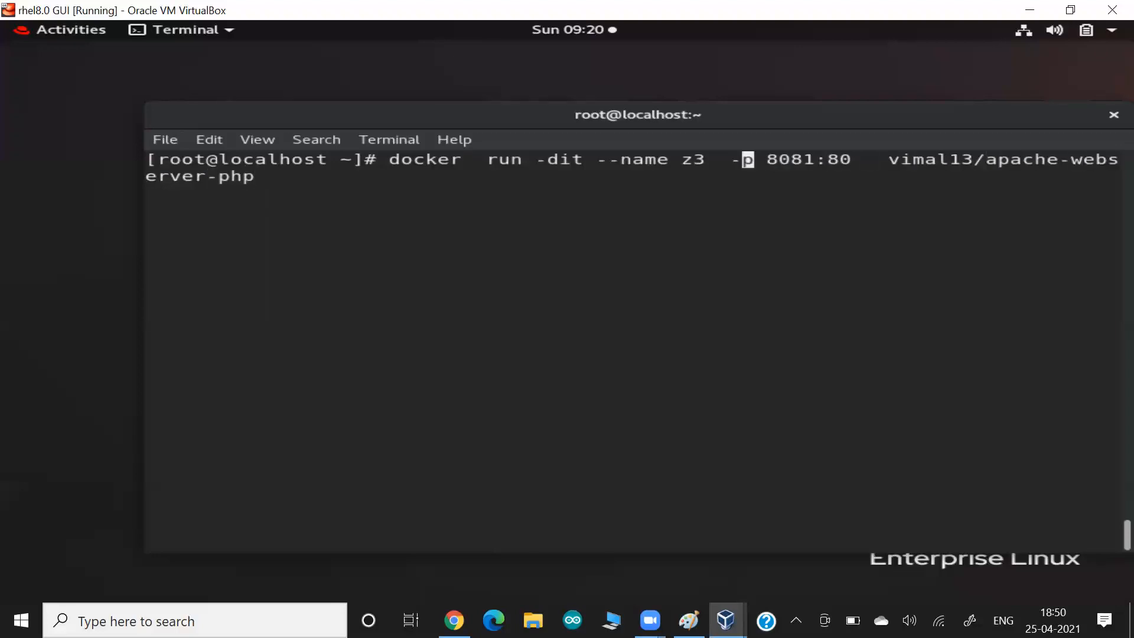
key(Delete)
text(4)
drag(779, 163, 813, 161)
key(Return)
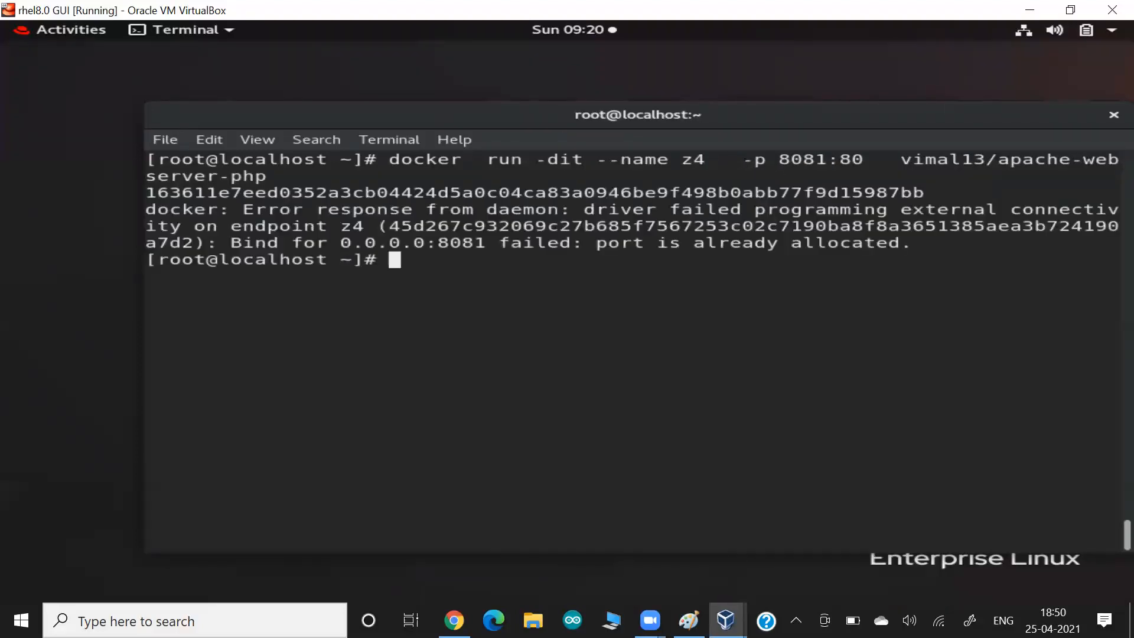
- Inspect the port-already-allocated error and run netstat -tnlp | grep 8081
drag(506, 268, 552, 251)
click(554, 246)
drag(780, 162, 818, 164)
click(332, 259)
drag(334, 258, 392, 259)
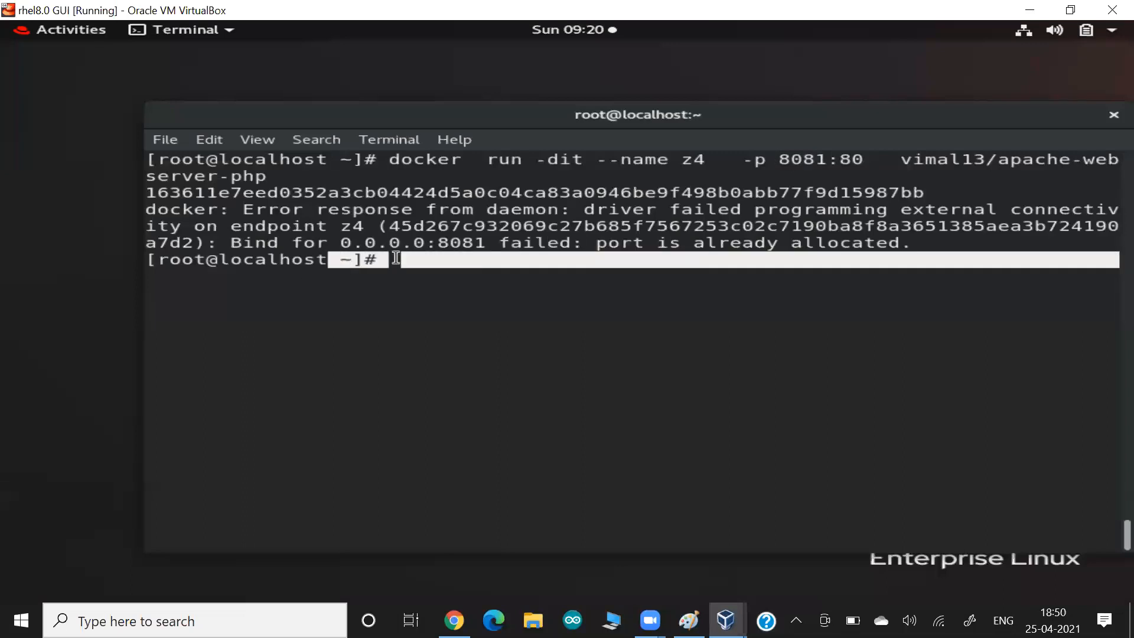
text(netstat  -)
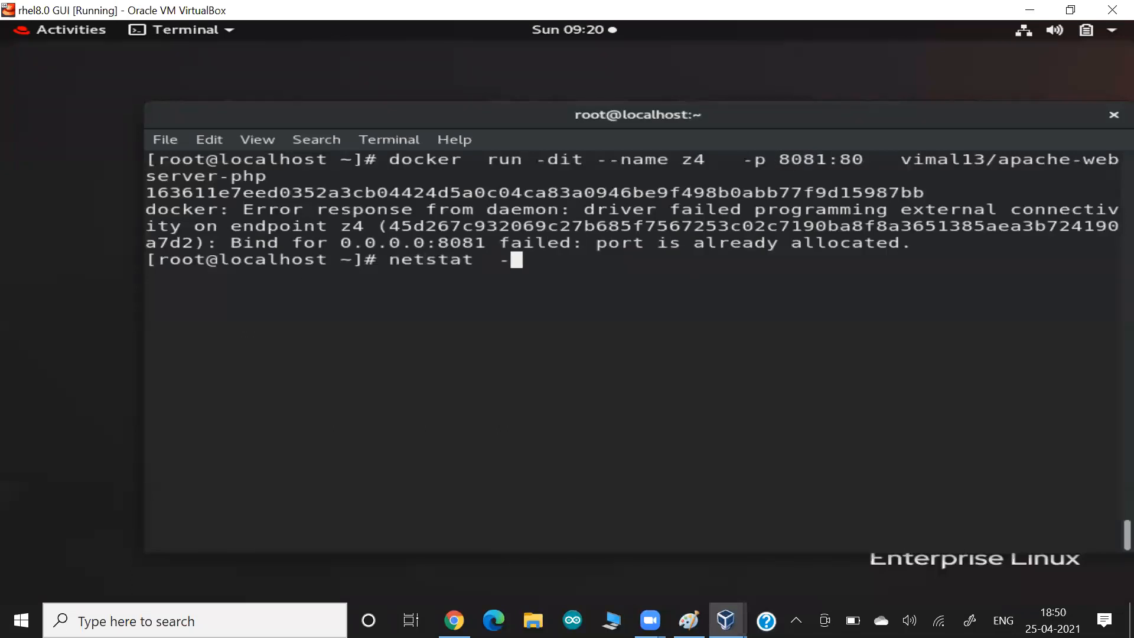
text(rnlp | )
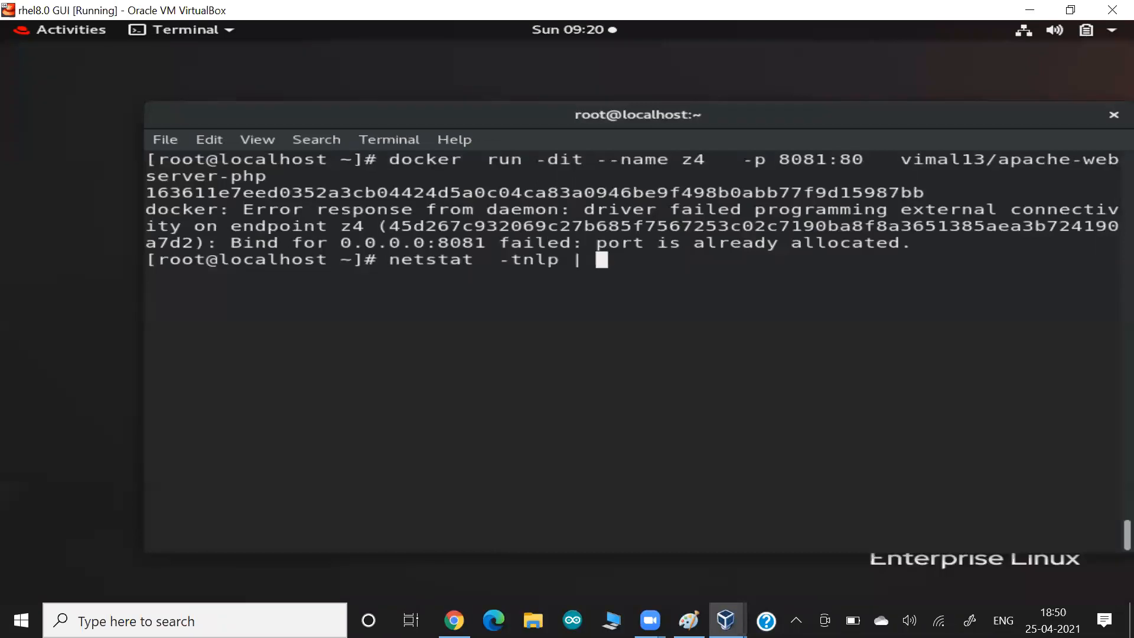
text(grepp)
key(BackSpace)
text(80)
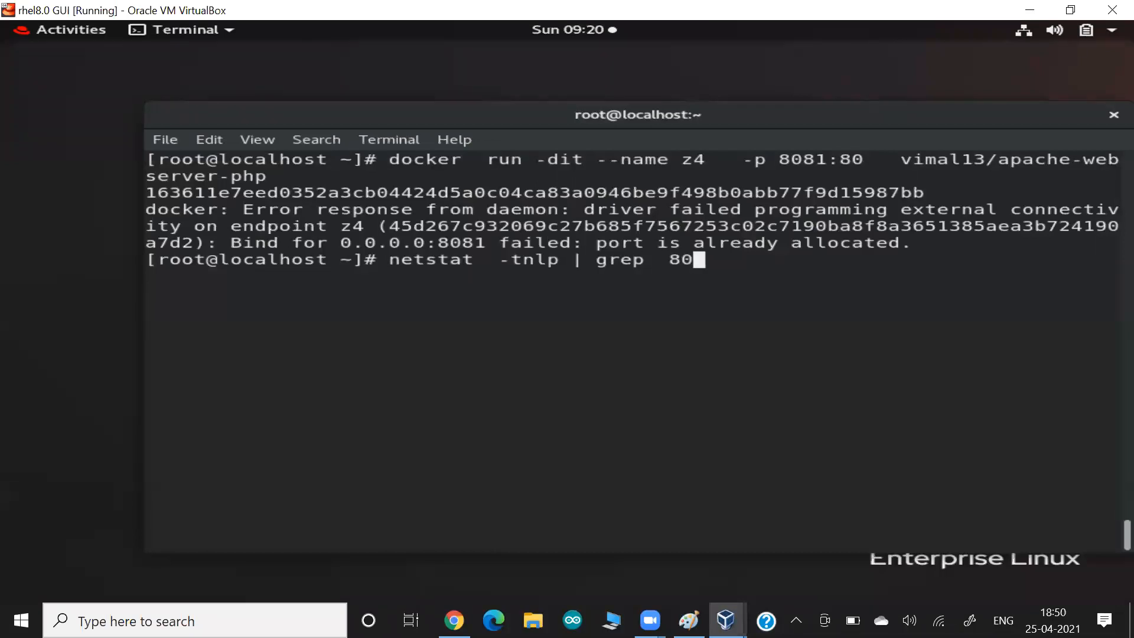
text(81)
key(Return)
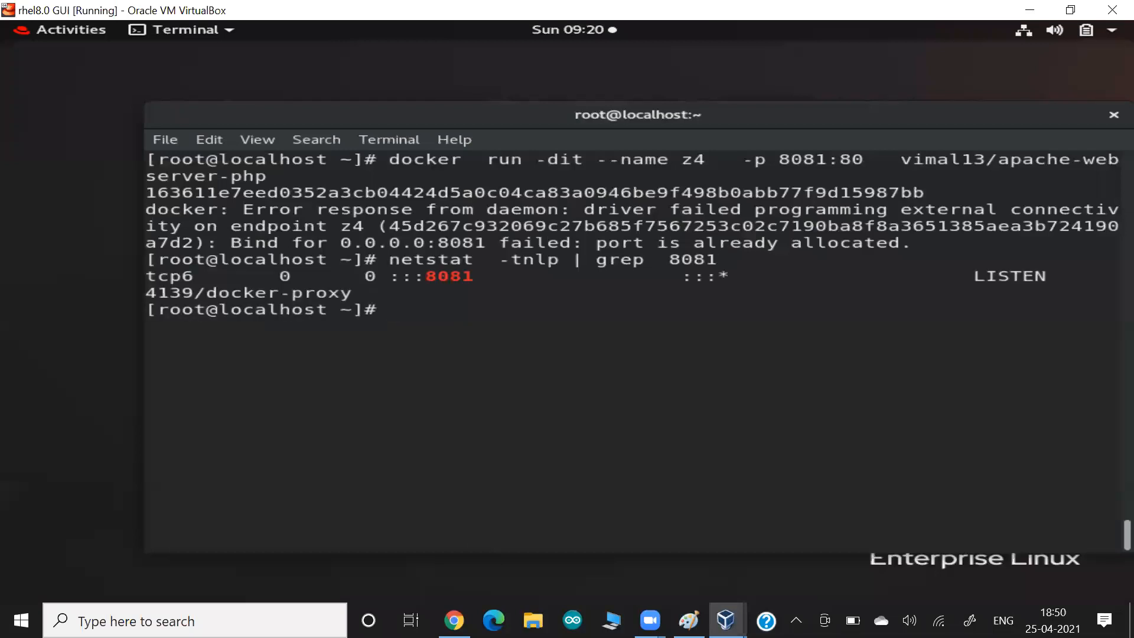
- Rerun the docker run command with host port 8082 instead of 8081
key(Up)
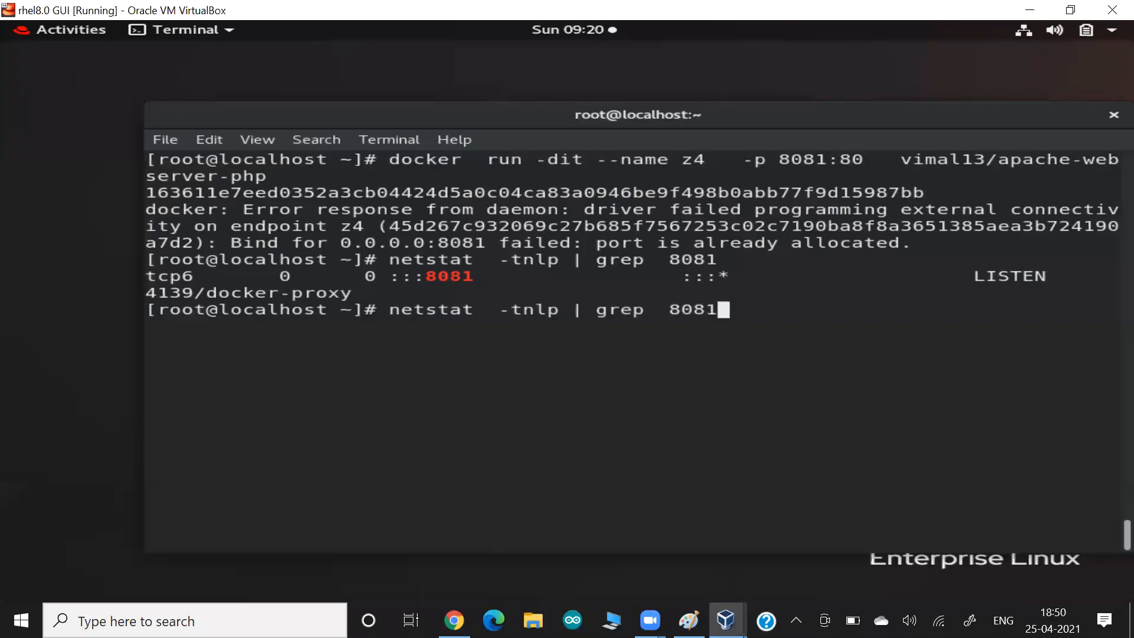
key(Up)
key(Left)
key(Left)
key(Left)
key(Left)
key(Left)
key(Left)
key(Left)
key(Left)
key(Left)
key(Left)
key(Left)
key(Left)
key(Left)
key(Left)
key(Left)
key(Left)
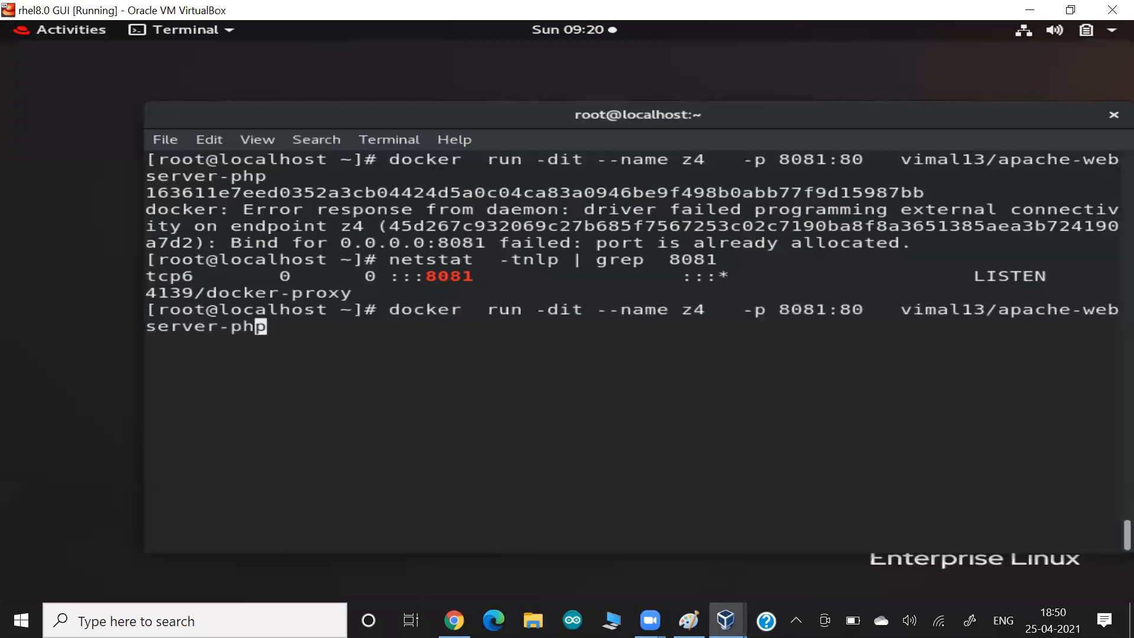
key(Left)
key(Left)
key(Left)
key(Left)
key(Left)
key(Left)
key(Left)
key(Left)
key(Left)
key(Left)
key(Left)
key(Left)
key(Left)
key(Left)
key(Left)
key(Left)
key(Left)
key(Left)
drag(335, 265, 419, 272)
click(420, 272)
key(BackSpace)
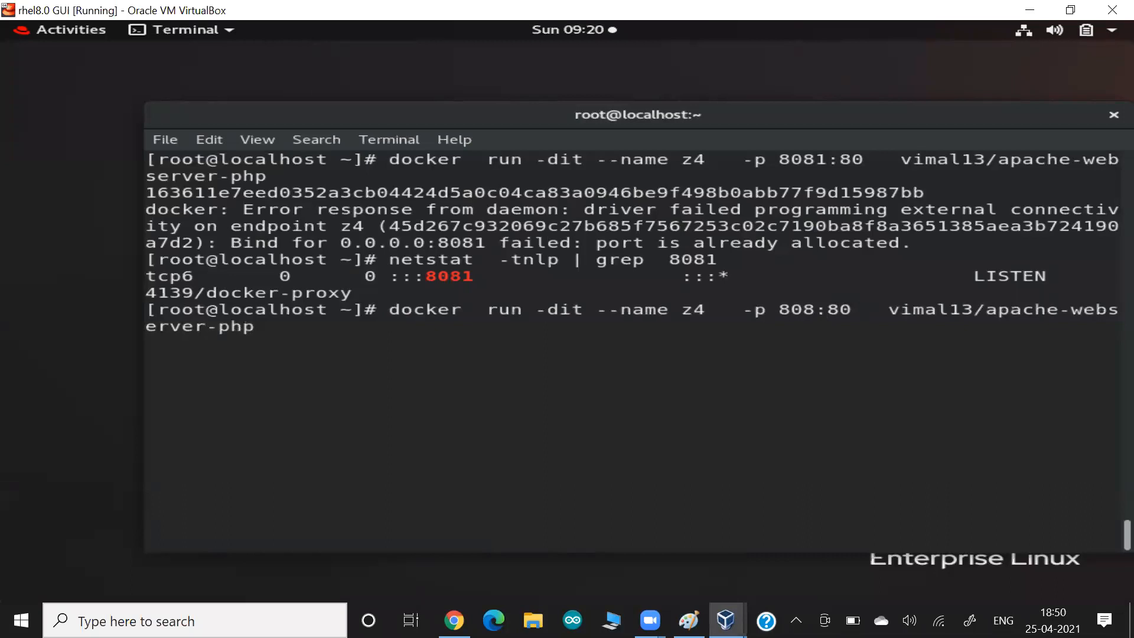
text(2)
key(Return)
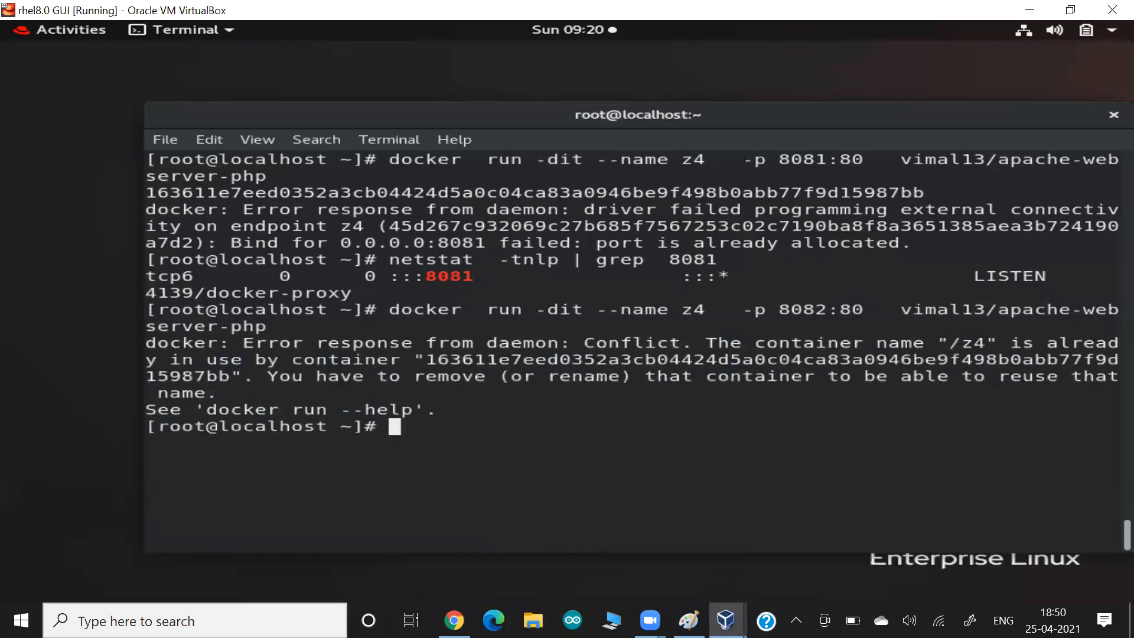
- Run the same command again with the container renamed z5
key(Up)
key(Left)
key(Left)
key(Left)
key(Left)
key(Left)
key(Left)
key(Left)
key(Left)
key(Left)
key(Left)
key(Left)
key(Left)
key(Left)
key(Left)
key(Left)
key(Left)
key(Left)
key(Left)
key(Left)
key(Left)
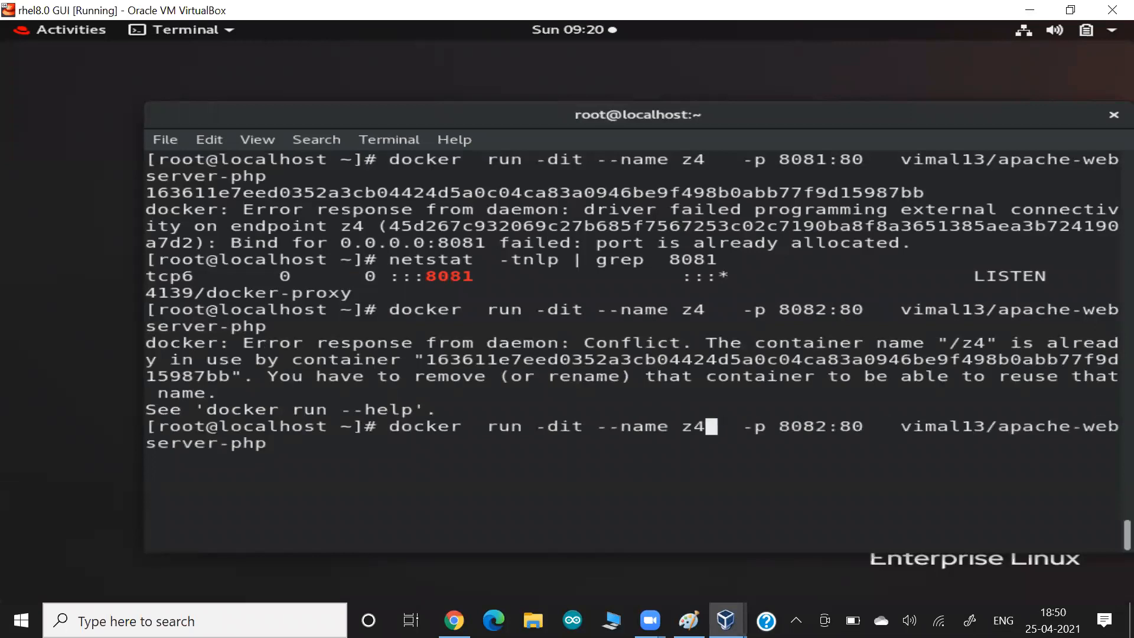
key(BackSpace)
text(5)
key(Return)
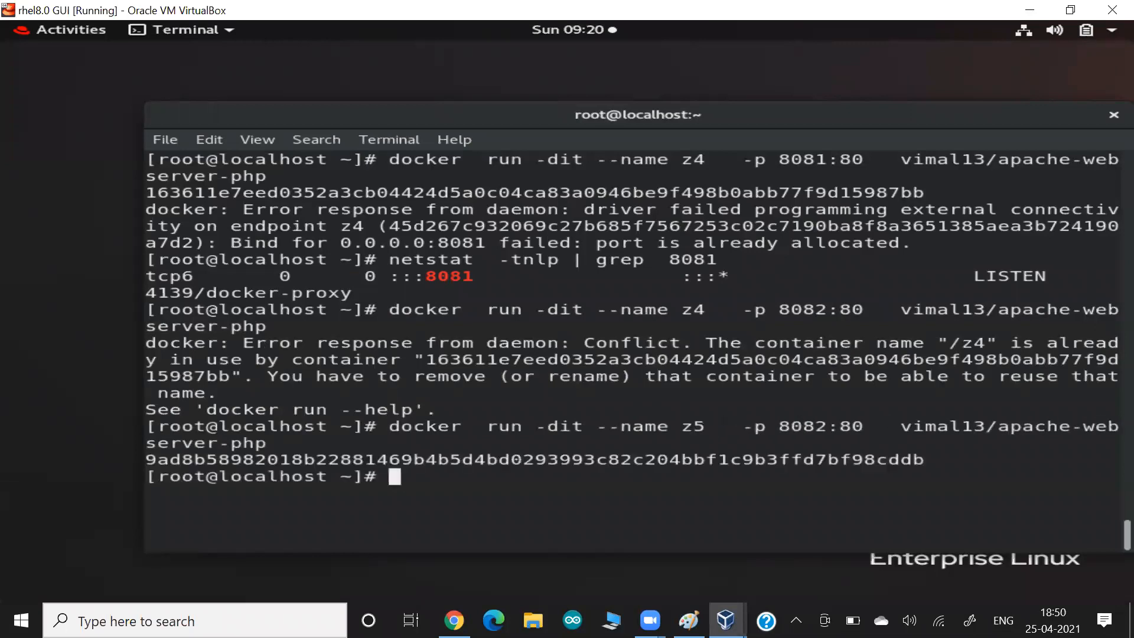
- Paste a terminal screenshot into the Google Doc and clear the terminal
key(alt+Tab)
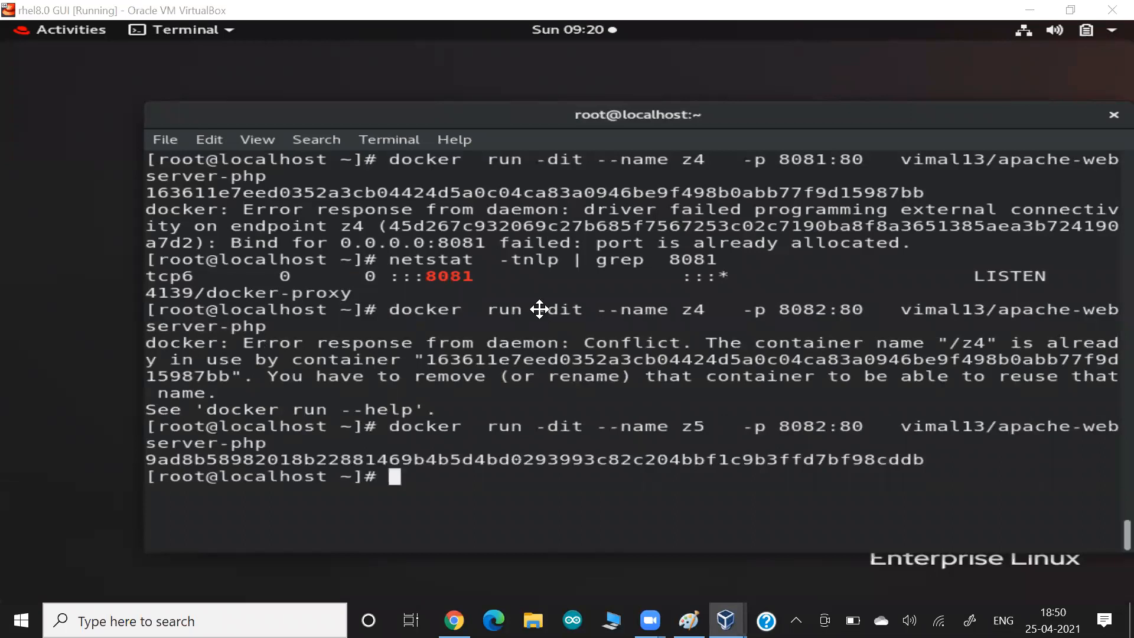
key(alt+Tab)
key(ctrl+v)
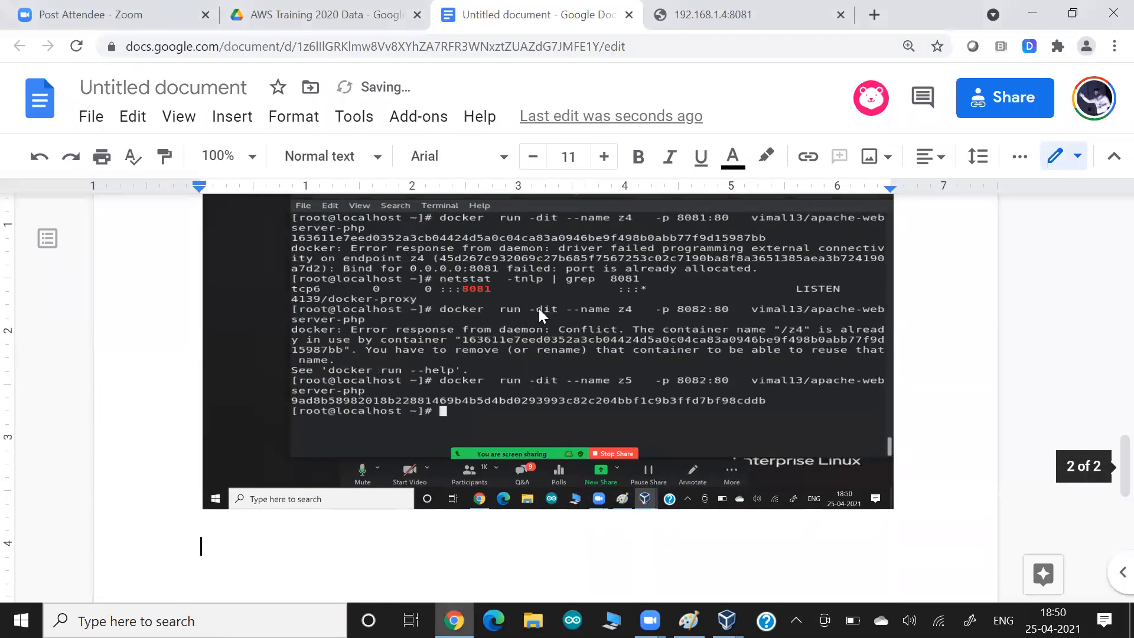
key(alt+Tab)
key(ctrl+l)
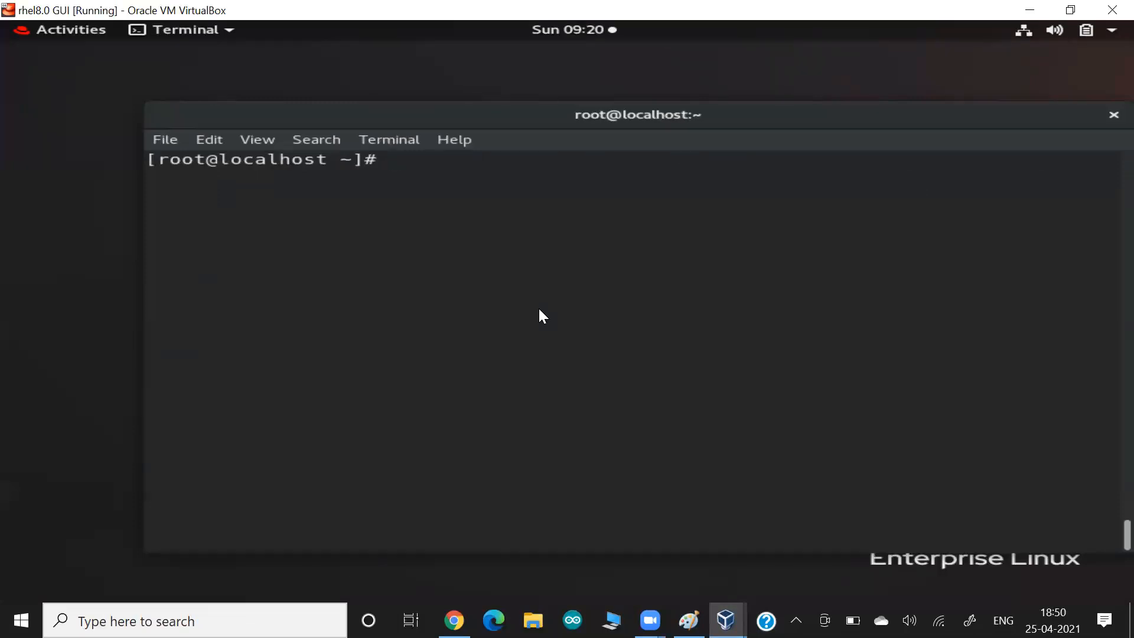
- Rerun docker run with -P instead of -p 8082:80, naming the container z6
key(Up)
key(Left)
key(ctrl+Left)
key(ctrl+Left)
key(ctrl+Left)
key(ctrl+Left)
key(Left)
key(Left)
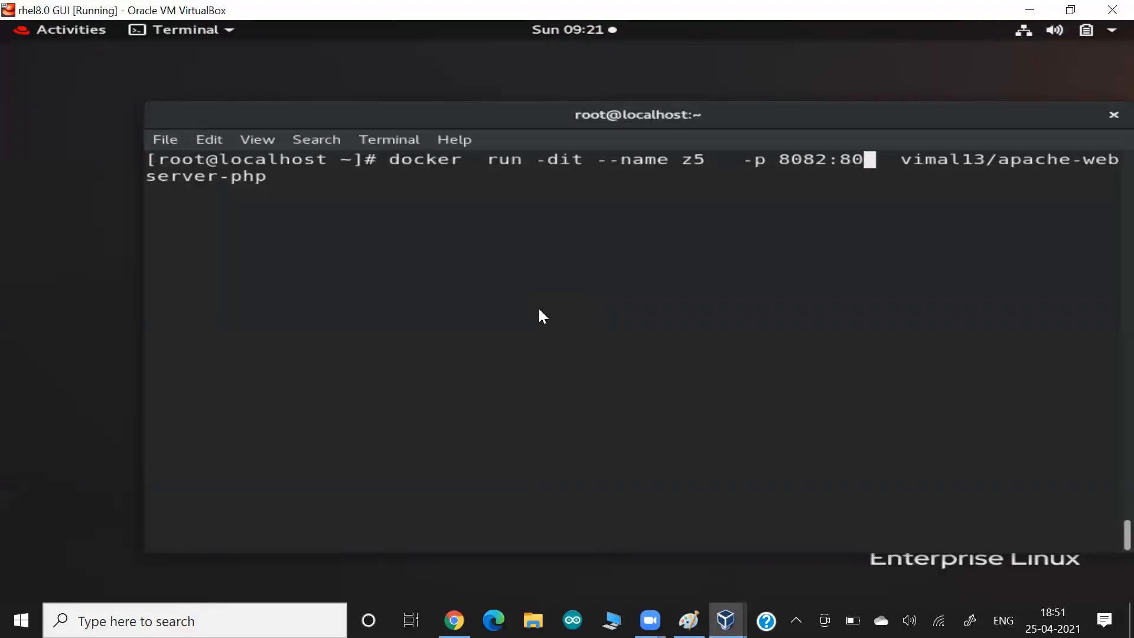
key(BackSpace)
key(BackSpace)
key(BackSpace)
key(BackSpace)
key(BackSpace)
key(BackSpace)
key(BackSpace)
key(BackSpace)
key(BackSpace)
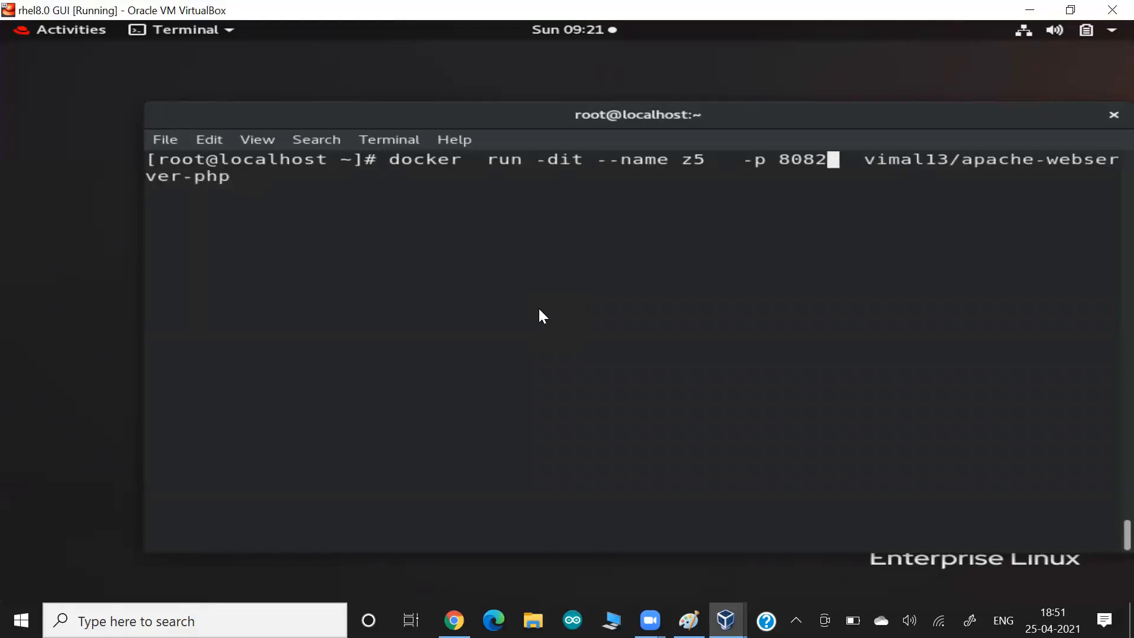
text(P)
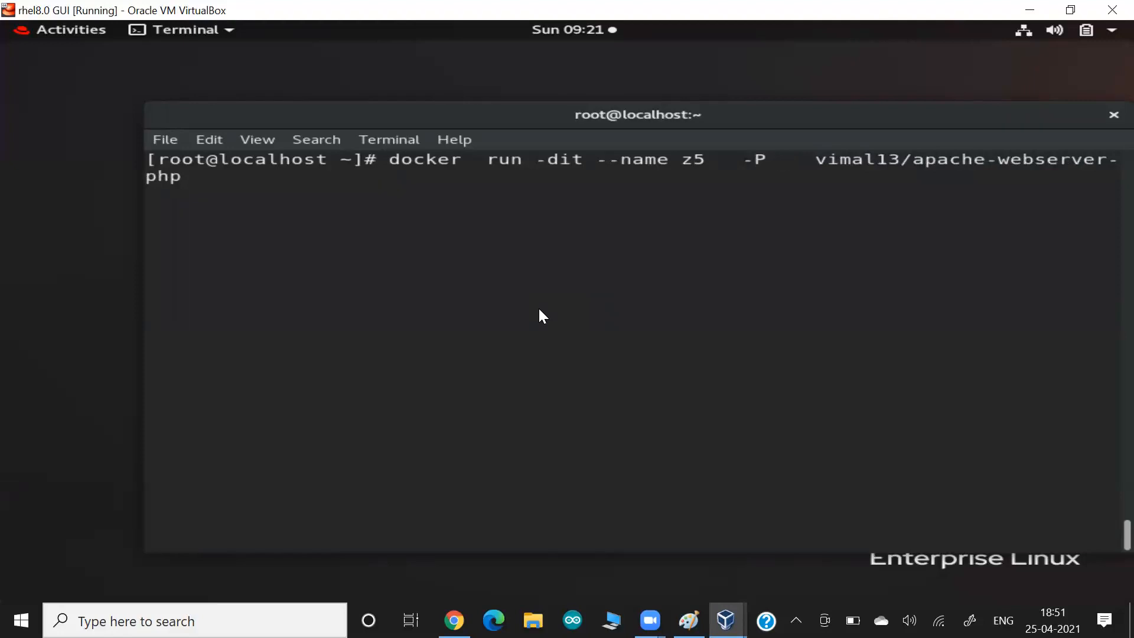
key(Left)
key(Left)
key(Left)
key(Left)
key(Left)
key(Left)
key(BackSpace)
key(BackSpace)
text(6)
key(Return)
- Run docker ps to list the running containers
text(dok)
key(BackSpace)
text(cker ps)
key(Return)
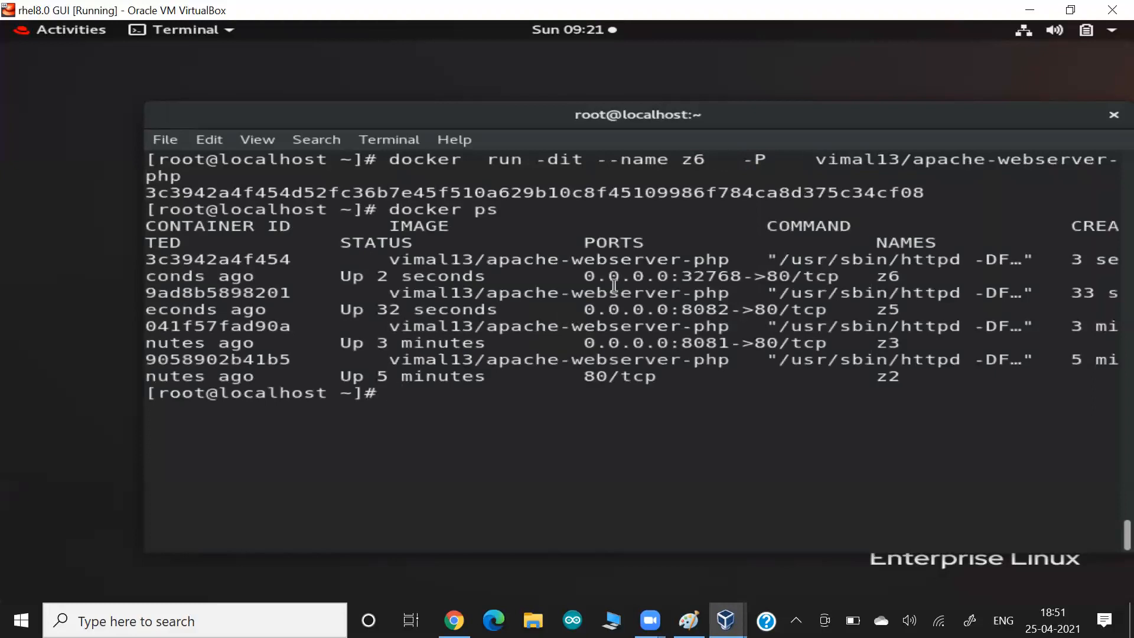
- Highlight z6's auto-assigned port 32768 mapped to port 80 in the listing
drag(672, 277, 796, 274)
click(703, 276)
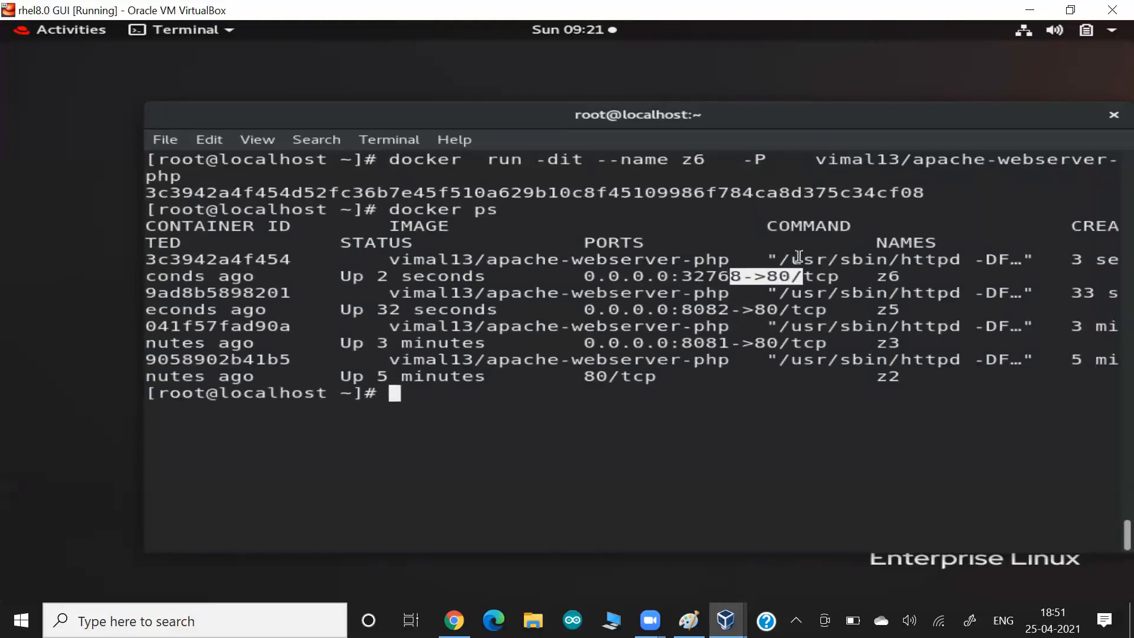
drag(828, 160, 862, 161)
click(862, 161)
drag(755, 276, 802, 277)
drag(679, 276, 746, 277)
- Run a new container named z8 and list containers with docker ps
key(Up)
key(Up)
key(Left)
key(Left)
key(Left)
key(Left)
key(Left)
key(Left)
key(Left)
key(Left)
key(Left)
key(Left)
key(Left)
key(Left)
key(Left)
key(Left)
key(Left)
key(Left)
key(Left)
key(Left)
key(Left)
key(Left)
key(Left)
key(Left)
key(Left)
key(Left)
key(Left)
key(Left)
key(Left)
key(Left)
key(Left)
key(Left)
key(Left)
key(Left)
key(Left)
key(Left)
key(Left)
key(Left)
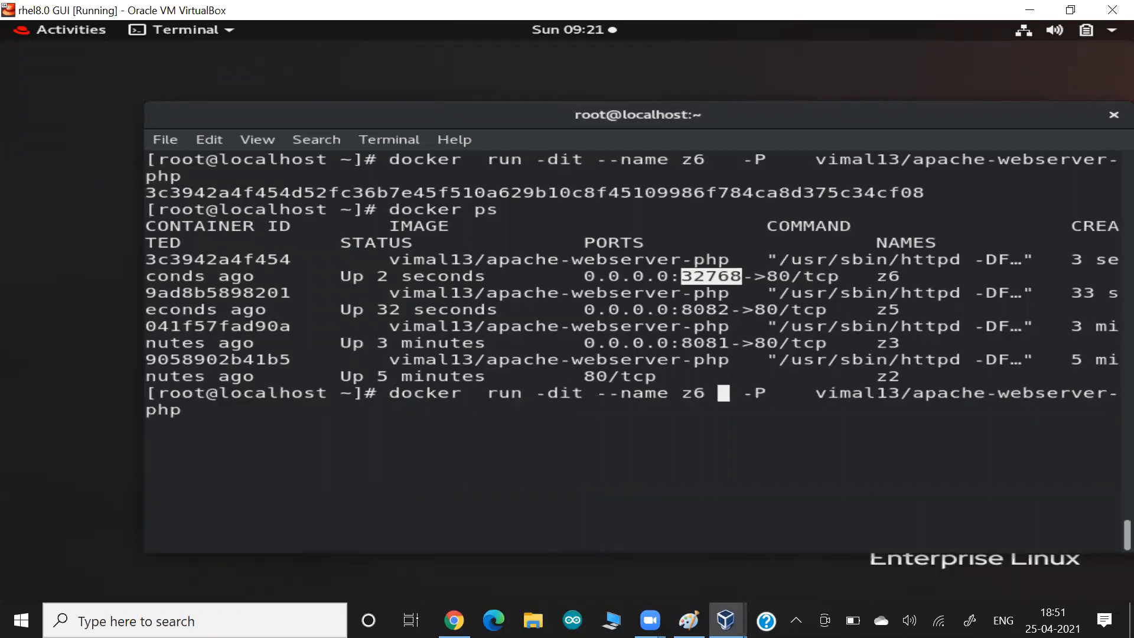
key(BackSpace)
text(8)
key(Return)
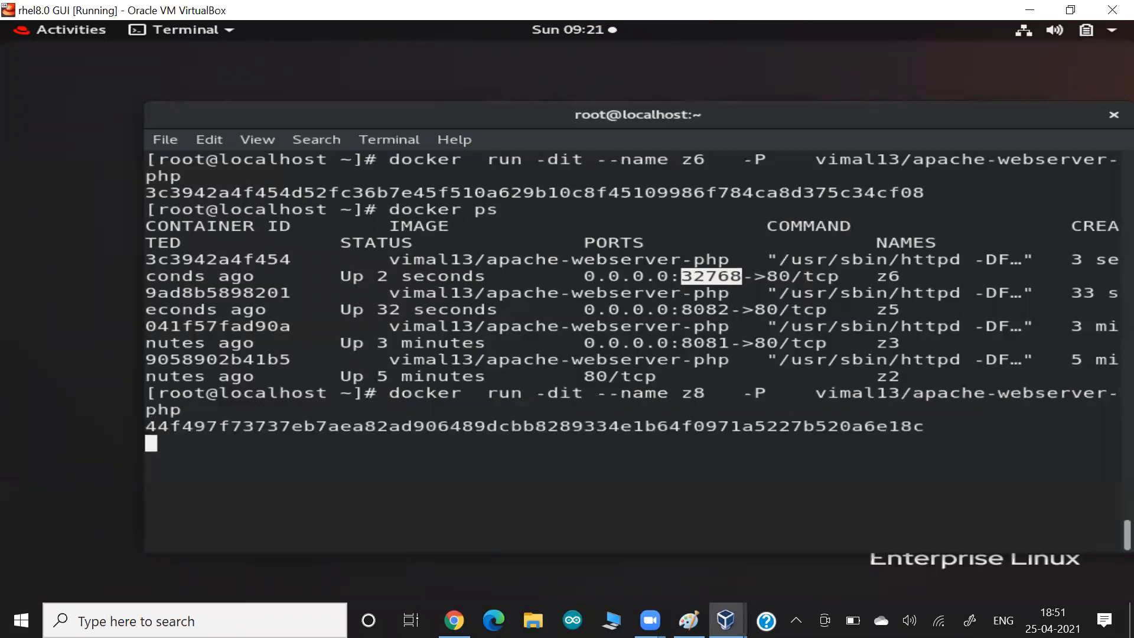
key(Up)
key(Up)
key(Return)
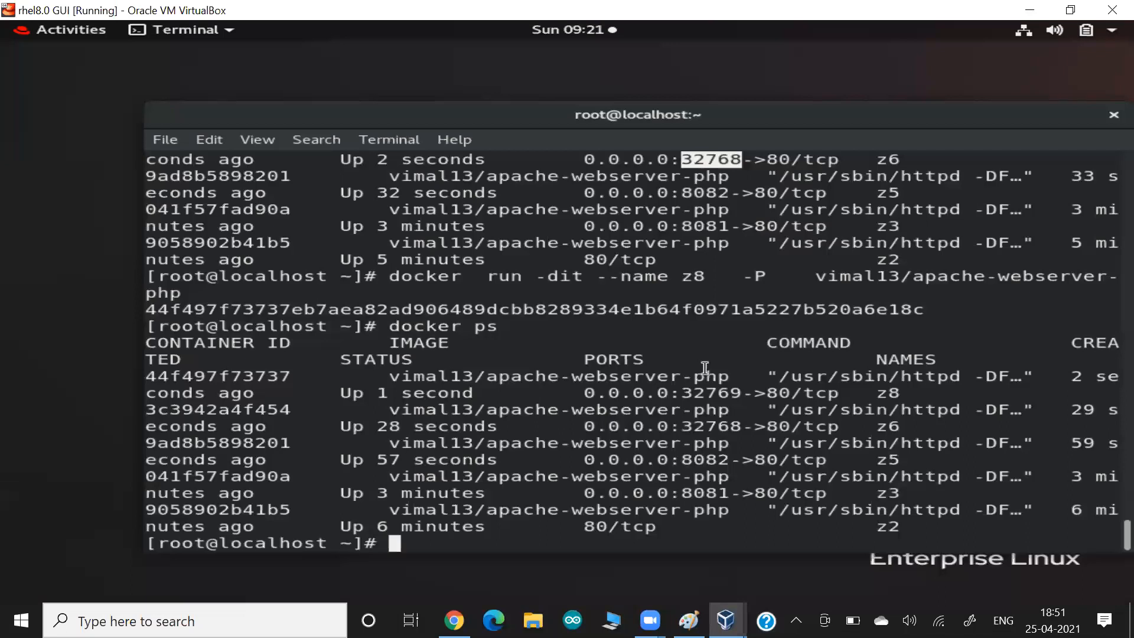
- Highlight the z6 row and paste a screenshot into the notes
drag(681, 426, 732, 425)
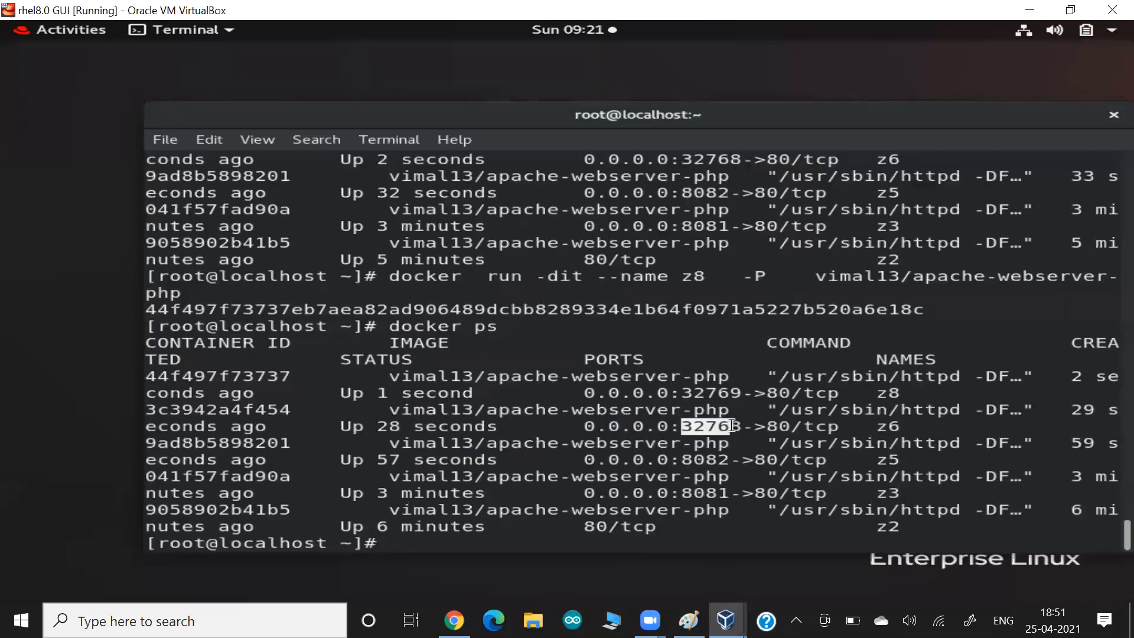
drag(840, 426, 922, 421)
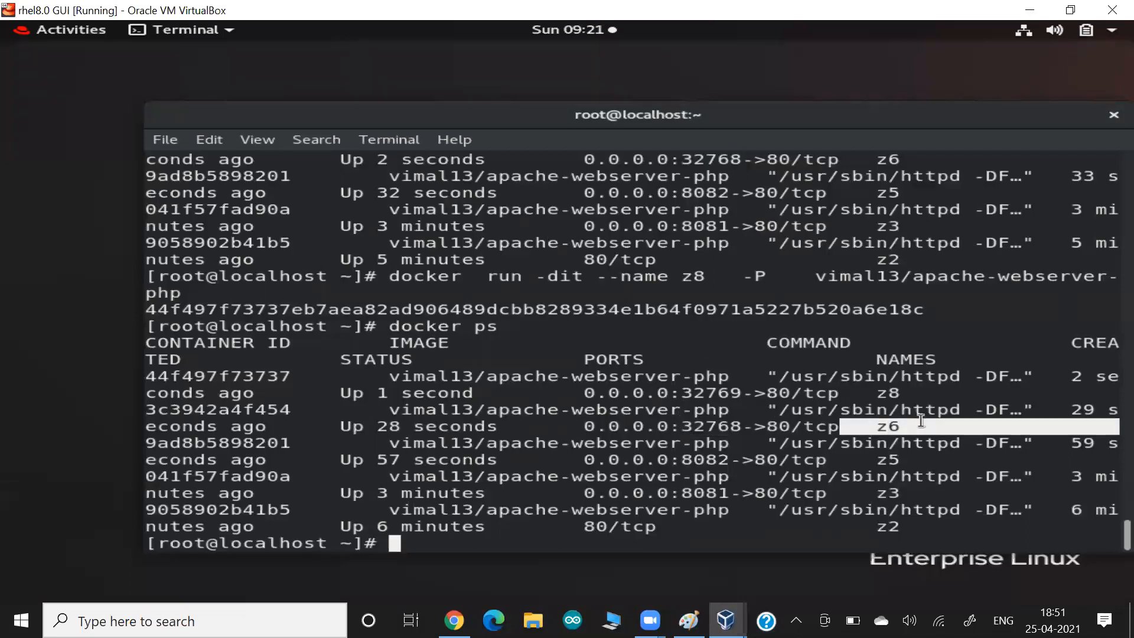
key(ctrl)
key(alt+Tab)
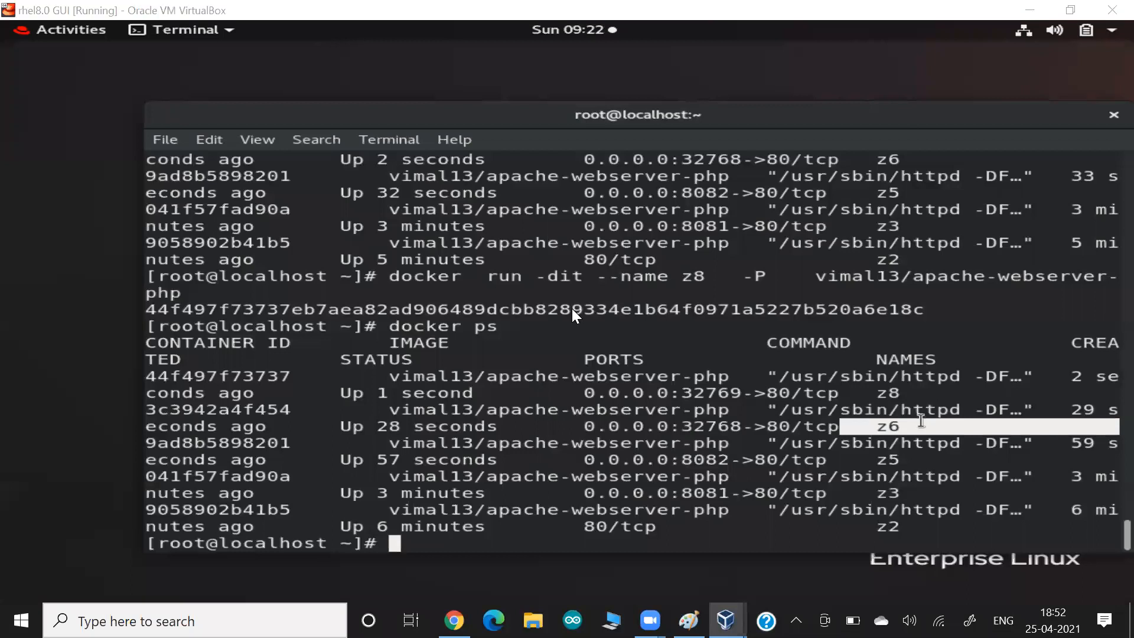
key(ctrl+v)
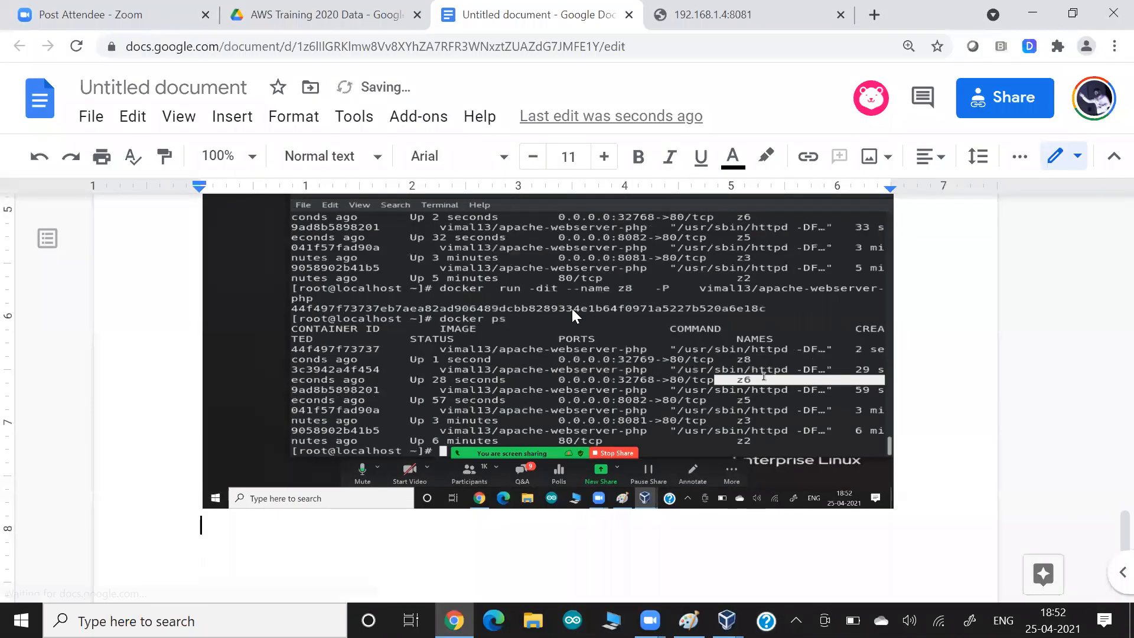
- Return from the Google Doc to the RHEL terminal in VirtualBox
key(alt+Tab)
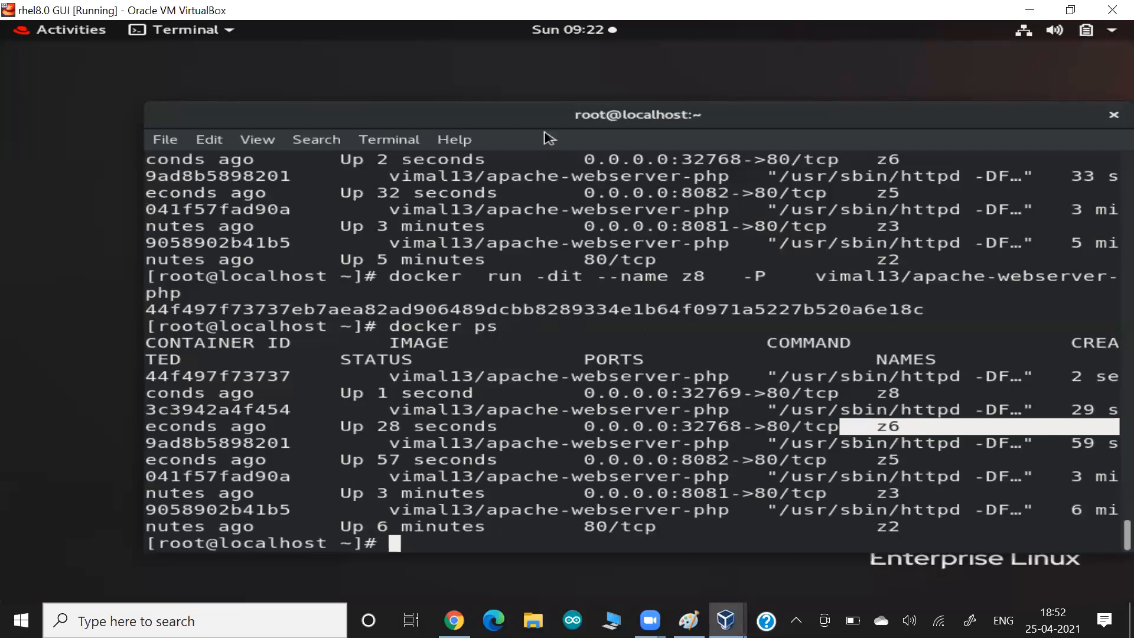
- Move the terminal window up and left, then bring the Paint whiteboard forward
drag(534, 113, 487, 74)
click(507, 110)
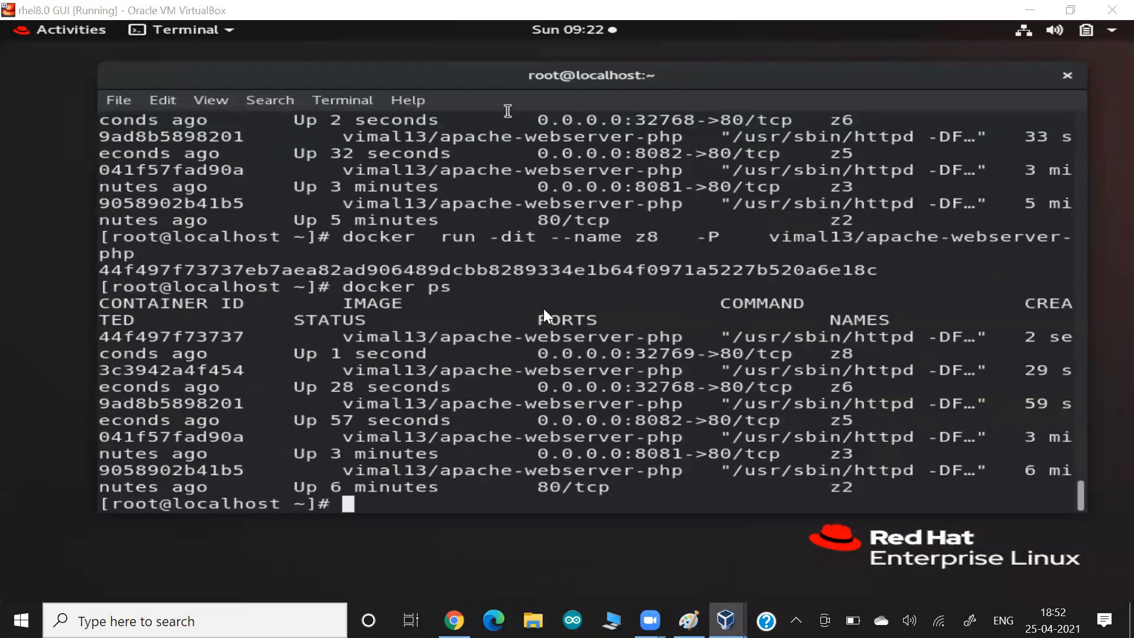
key(alt+Tab)
key(alt+Tab)
key(alt+Tab)
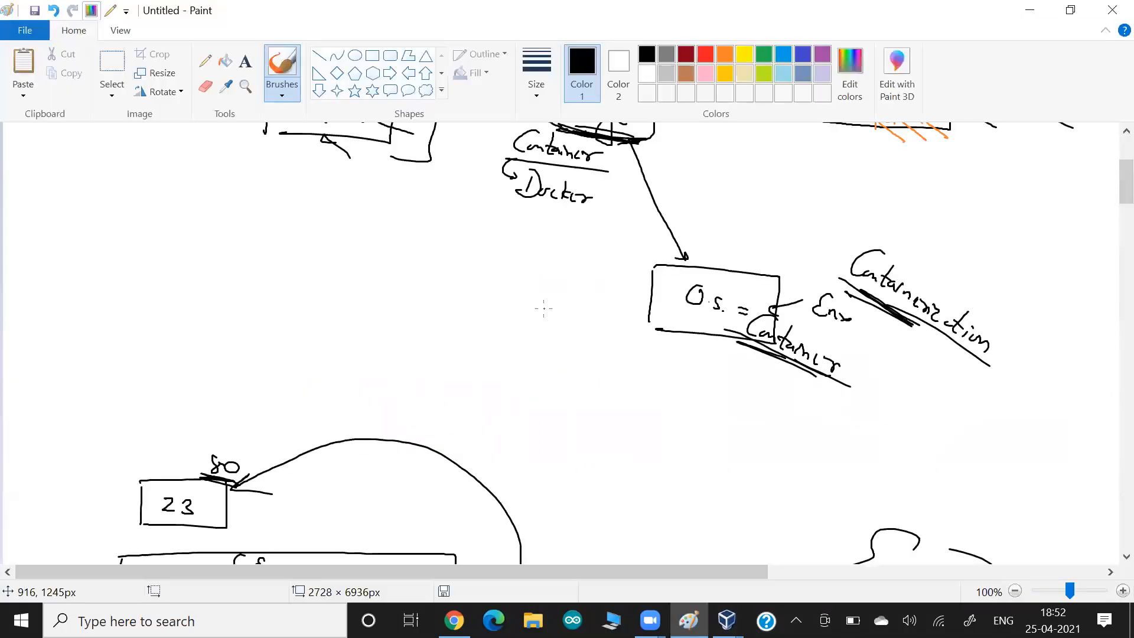
- In blank canvas space, brush a stack of boxes labelled H.D, RHEL and D.E
scroll(543, 309, up, 5)
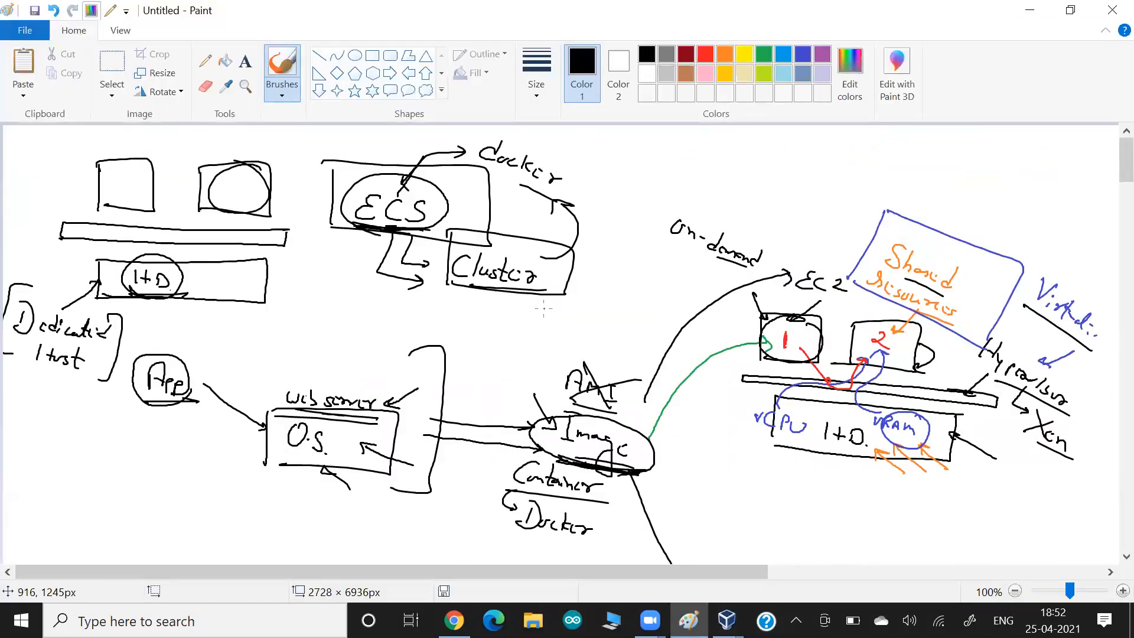
scroll(543, 309, down, 3)
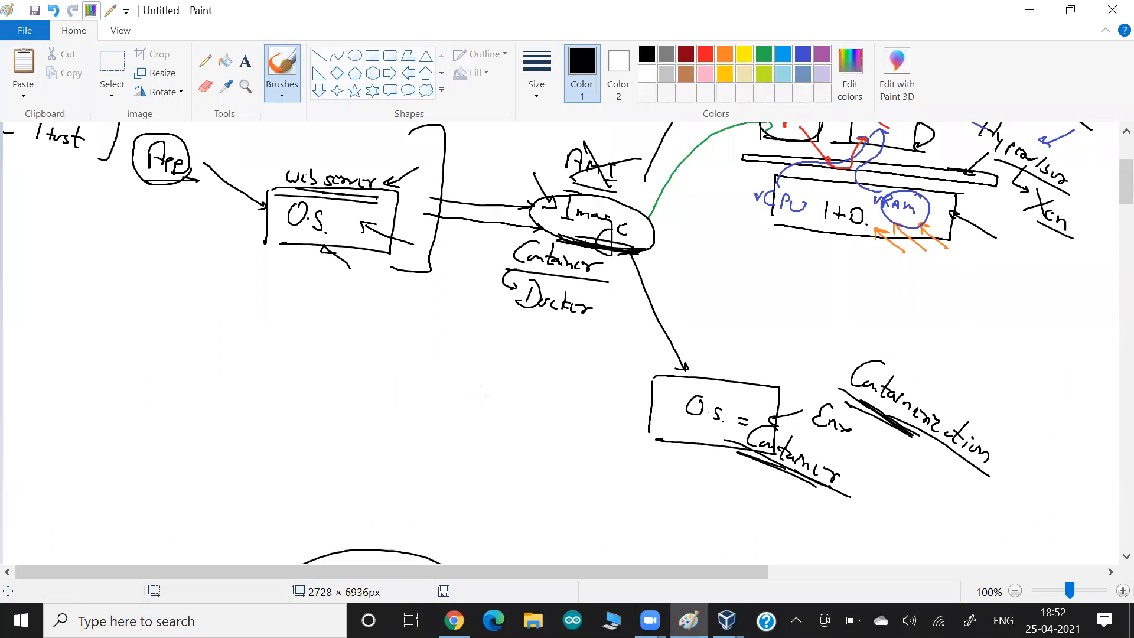
drag(1109, 181, 1110, 281)
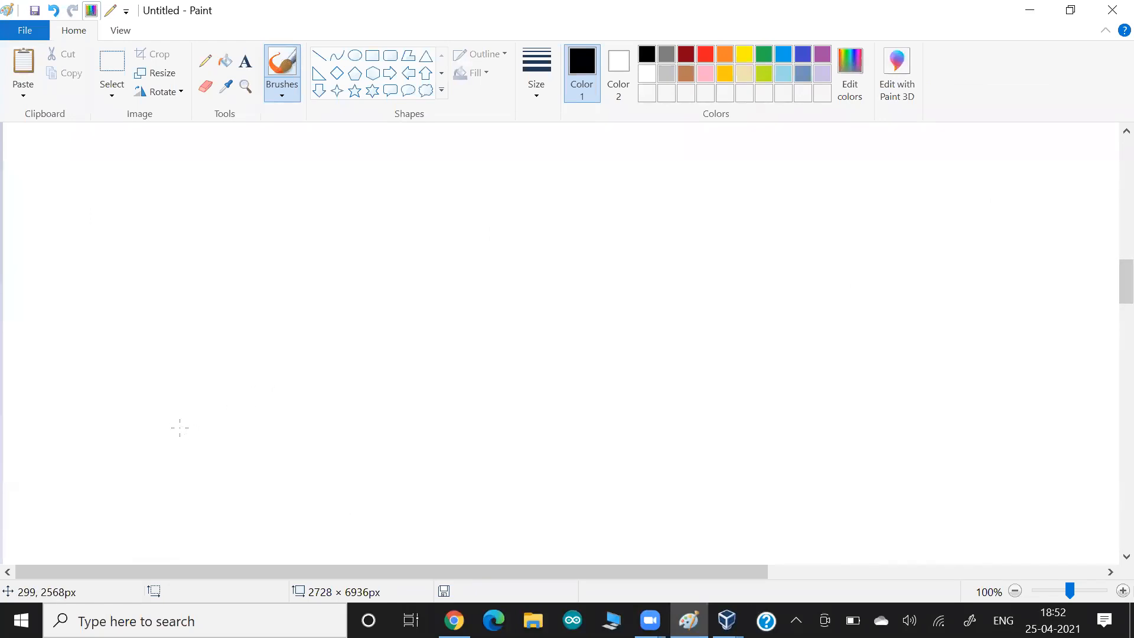
mouse_move(117, 462)
mouse_down()
mouse_move(125, 521)
mouse_move(195, 462)
mouse_move(342, 461)
mouse_move(305, 522)
mouse_up()
drag(213, 521, 131, 519)
mouse_move(195, 488)
mouse_down()
mouse_move(197, 503)
mouse_move(234, 503)
mouse_up()
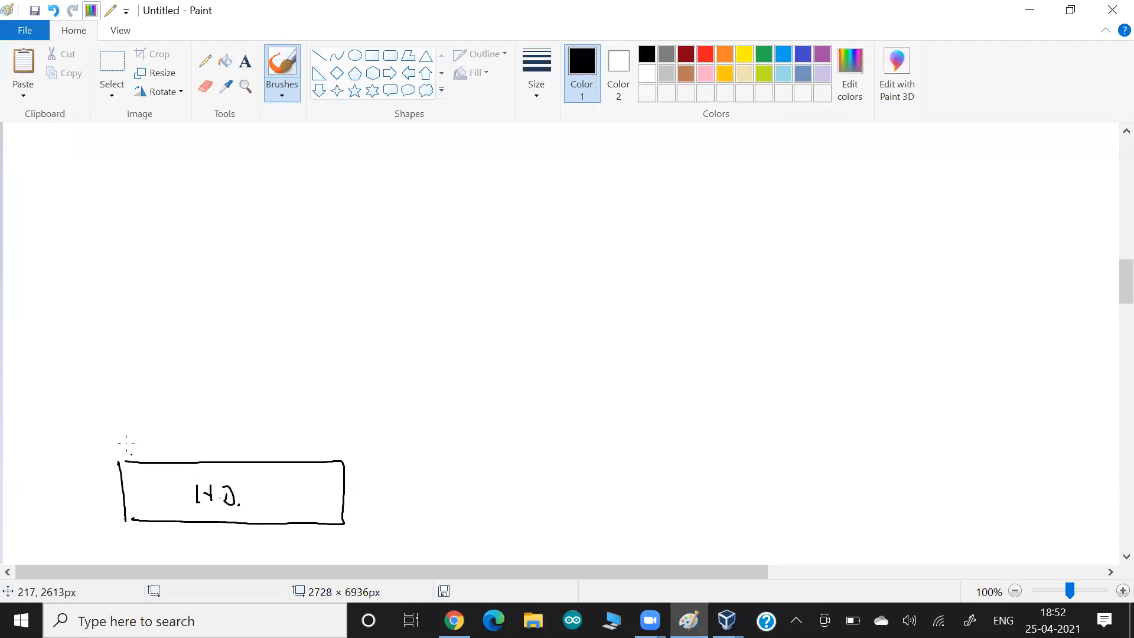
mouse_move(109, 407)
mouse_down()
mouse_move(108, 446)
mouse_move(343, 407)
mouse_move(285, 454)
mouse_move(112, 449)
mouse_up()
mouse_move(167, 419)
mouse_down()
mouse_move(167, 437)
mouse_move(243, 438)
mouse_up()
mouse_move(104, 370)
mouse_down()
mouse_move(103, 393)
mouse_move(292, 368)
mouse_move(373, 397)
mouse_move(93, 389)
mouse_up()
drag(180, 371, 221, 394)
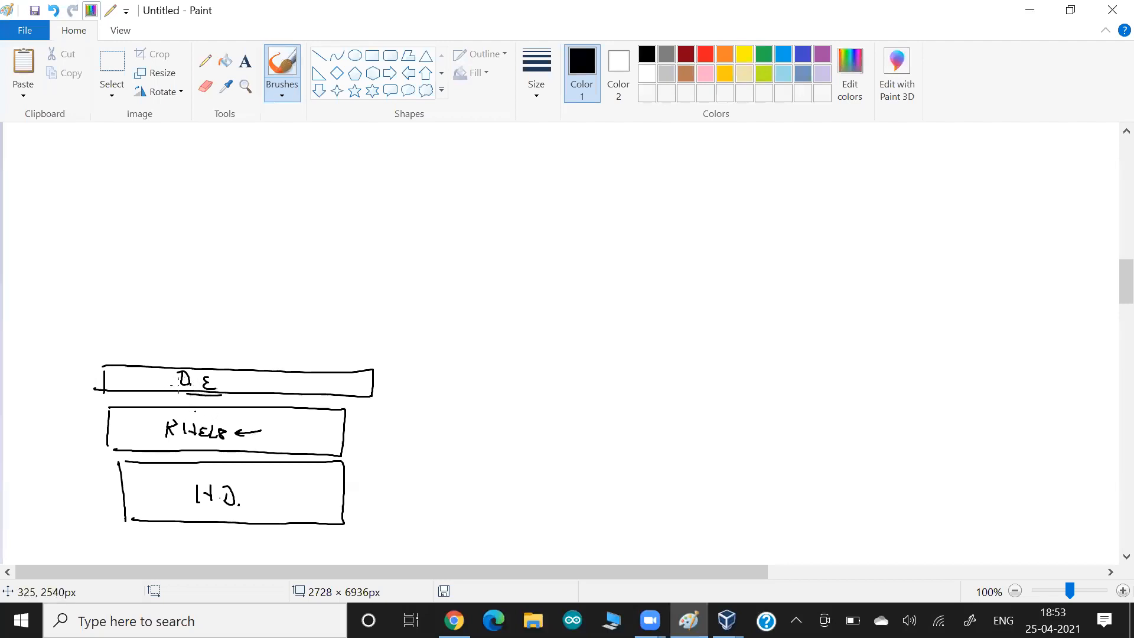
- Draw three container boxes above the D.E layer, labelled C1, C2 and C3
mouse_move(92, 290)
mouse_down()
mouse_move(88, 338)
mouse_move(174, 341)
mouse_move(102, 332)
mouse_up()
drag(218, 295, 220, 335)
mouse_move(216, 291)
mouse_down()
mouse_move(302, 302)
mouse_move(233, 336)
mouse_up()
mouse_move(353, 328)
mouse_down()
mouse_move(402, 301)
mouse_move(340, 340)
mouse_up()
drag(132, 303, 134, 313)
click(138, 310)
drag(258, 306, 260, 318)
drag(265, 312, 273, 319)
drag(377, 316, 381, 329)
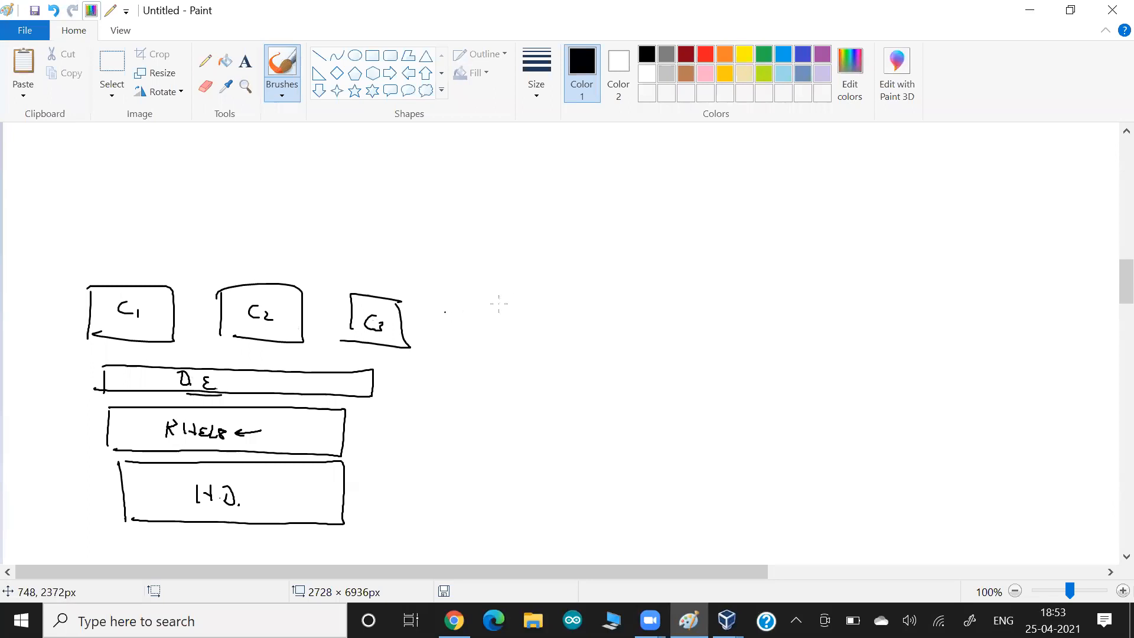
- In blue, draw arrows from C1, C2 and C3 down to D.E and circle H.D
click(803, 53)
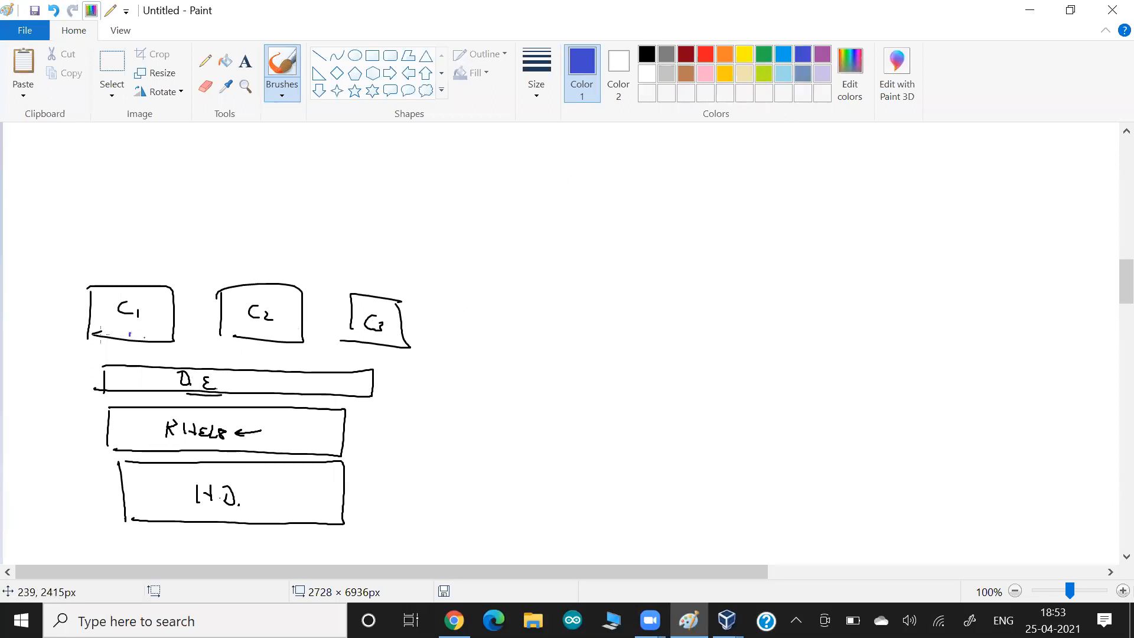
drag(135, 334, 168, 377)
drag(269, 331, 220, 372)
drag(376, 340, 305, 378)
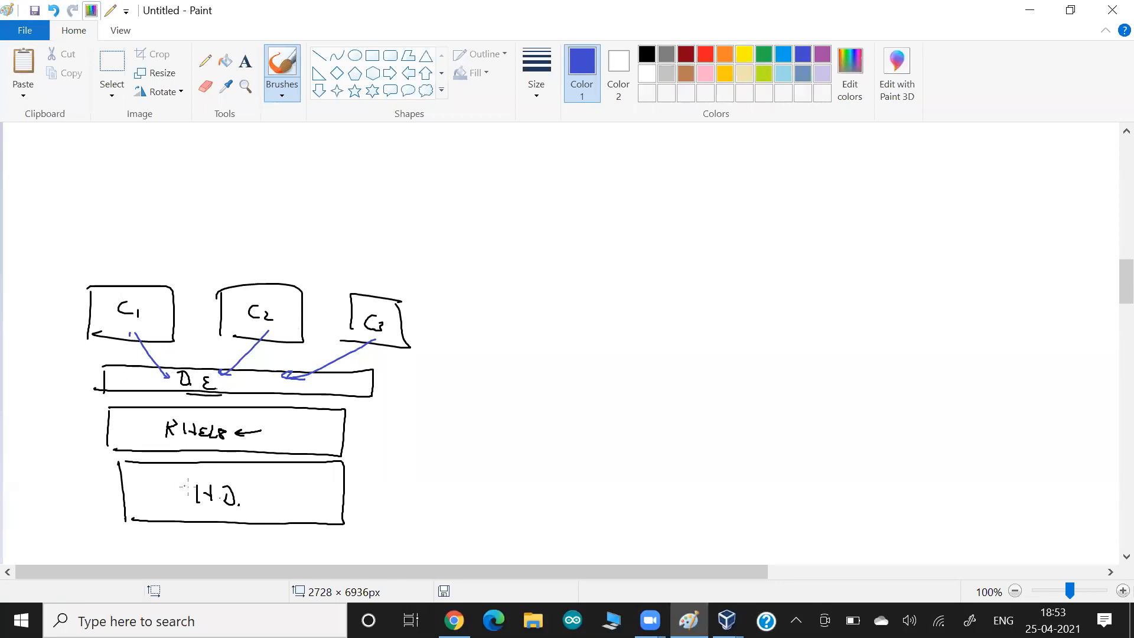
mouse_move(195, 509)
mouse_down()
mouse_move(216, 517)
mouse_move(223, 462)
mouse_move(192, 502)
mouse_up()
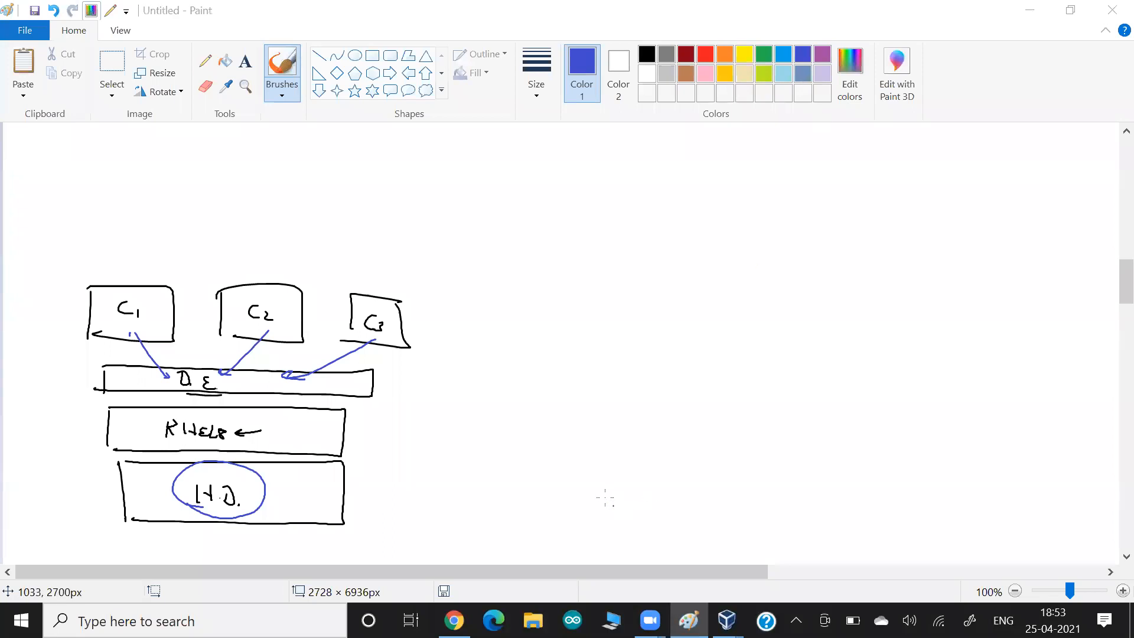
- Draw a second blue stack with an H.D base, upper layers and small containers, then return to black
mouse_move(618, 478)
mouse_down()
mouse_move(615, 516)
mouse_move(827, 479)
mouse_move(710, 530)
mouse_move(615, 530)
mouse_up()
drag(684, 499, 691, 515)
click(703, 510)
drag(685, 509, 714, 519)
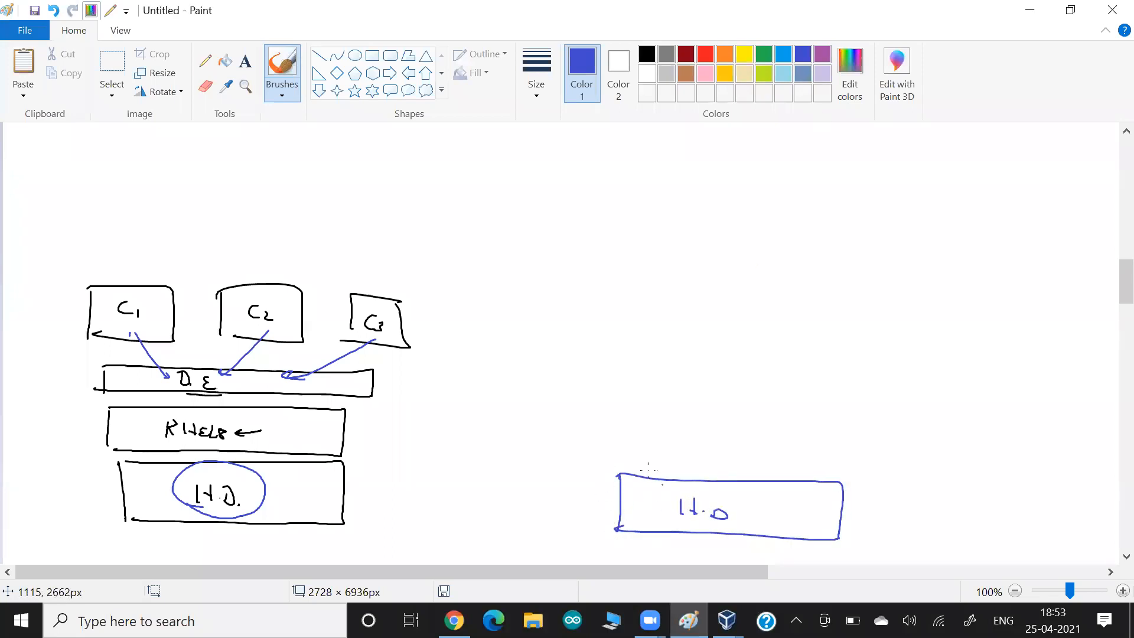
mouse_move(610, 459)
mouse_down()
mouse_move(854, 434)
mouse_move(621, 456)
mouse_up()
mouse_move(609, 401)
mouse_down()
mouse_move(612, 379)
mouse_move(874, 422)
mouse_move(669, 409)
mouse_up()
drag(627, 338, 664, 309)
drag(665, 309, 650, 339)
drag(765, 315, 732, 344)
drag(766, 316, 731, 344)
mouse_move(832, 351)
mouse_down()
mouse_move(874, 329)
mouse_move(836, 357)
mouse_up()
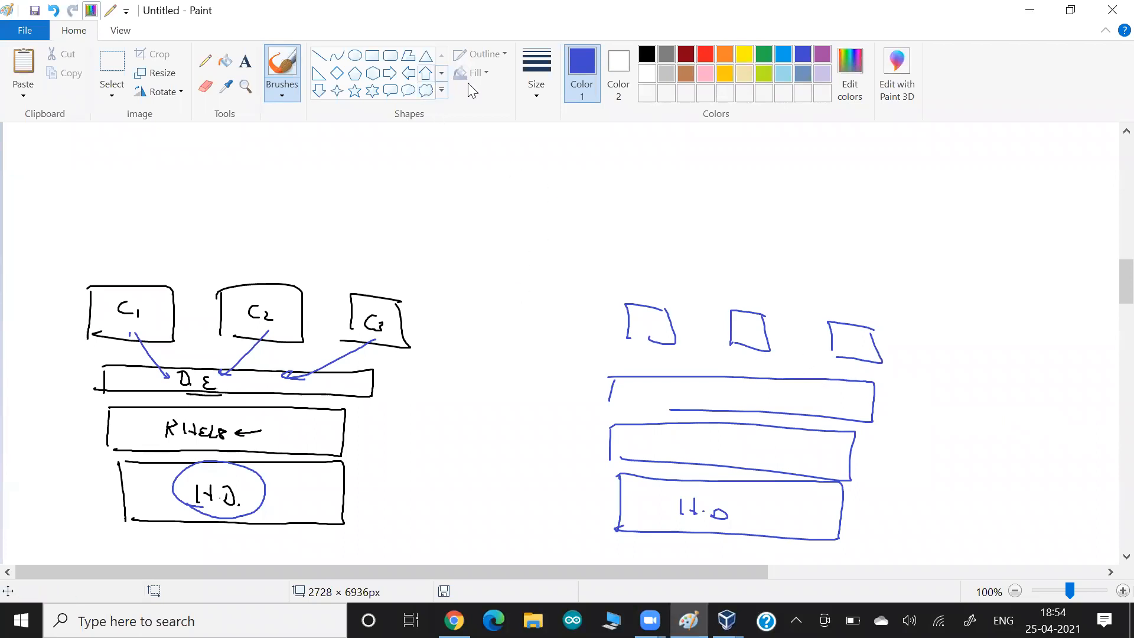
click(647, 55)
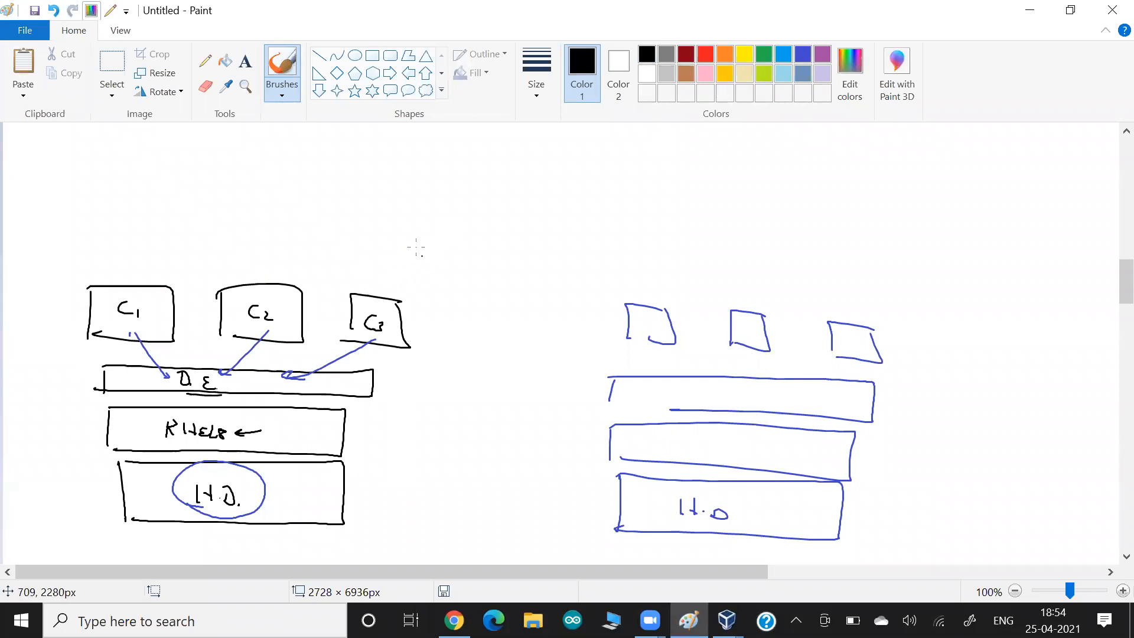
- Draw arrows pointing at the left stack's H.D, RHEL and D.E boxes
mouse_move(371, 486)
mouse_down()
mouse_move(321, 496)
mouse_move(328, 490)
mouse_up()
drag(367, 432, 325, 437)
drag(334, 432, 325, 438)
drag(325, 437, 337, 441)
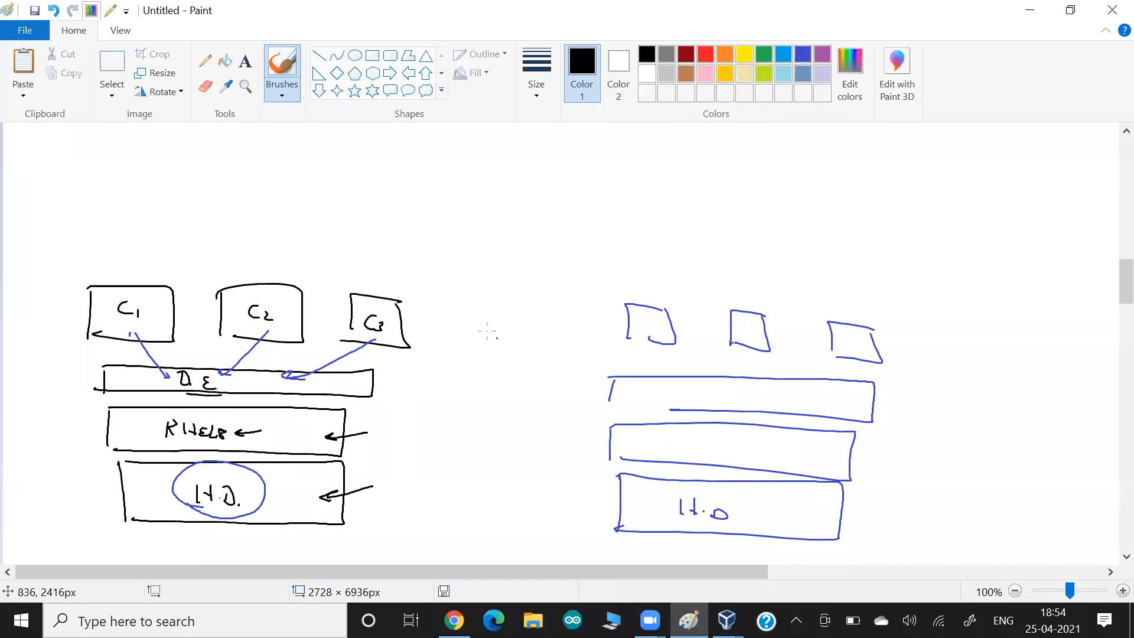
mouse_move(394, 384)
mouse_down()
mouse_move(337, 385)
mouse_move(351, 390)
mouse_up()
- Enclose the left stack in a curved outline labelled EC2, and mark the H.D, D.E and RHEL labels
mouse_move(372, 371)
mouse_down()
mouse_move(252, 357)
mouse_move(77, 434)
mouse_move(205, 524)
mouse_move(346, 522)
mouse_move(386, 393)
mouse_move(344, 364)
mouse_up()
mouse_move(421, 430)
mouse_down()
mouse_move(394, 442)
mouse_move(444, 443)
mouse_up()
drag(452, 437, 467, 454)
drag(421, 456, 473, 468)
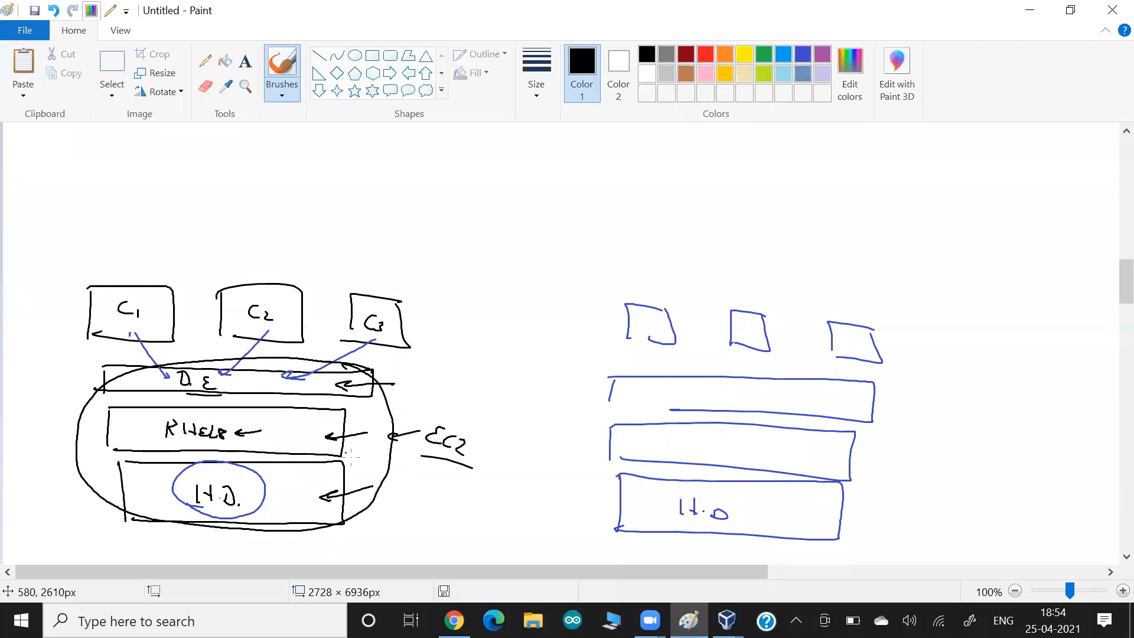
drag(249, 521, 194, 518)
drag(218, 393, 221, 383)
drag(240, 438, 243, 430)
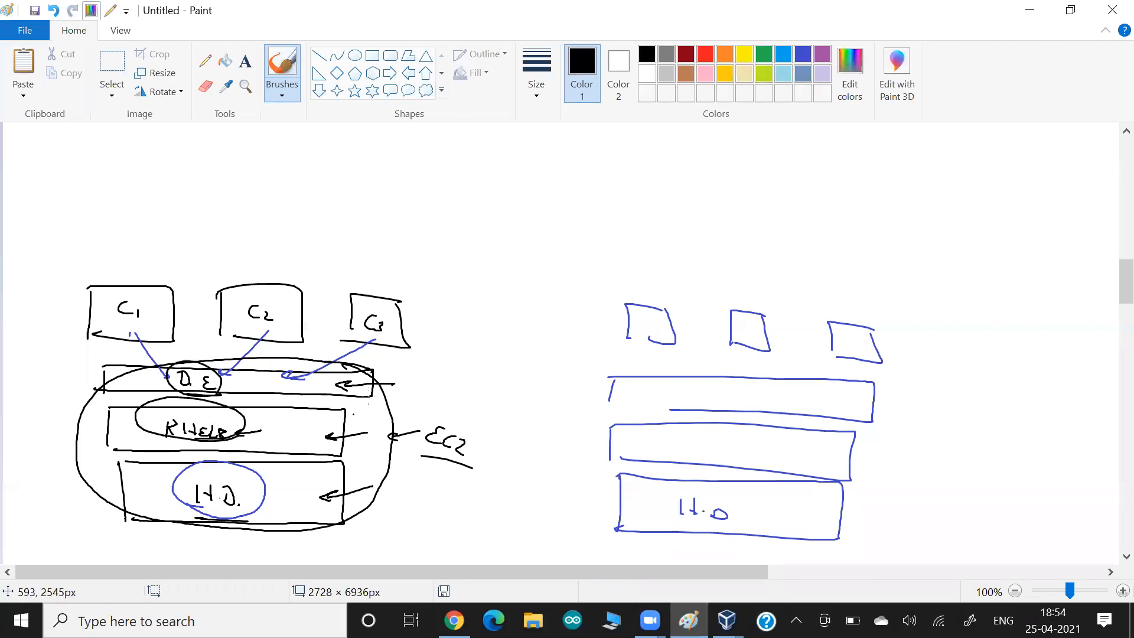
- Write AMI above EC2 with an arrow, underline both, and circle them together
mouse_move(409, 383)
mouse_down()
mouse_move(374, 401)
mouse_move(435, 373)
mouse_move(438, 385)
mouse_up()
drag(444, 381, 457, 389)
mouse_move(464, 387)
mouse_down()
mouse_move(476, 385)
mouse_move(466, 403)
mouse_up()
drag(460, 404, 481, 416)
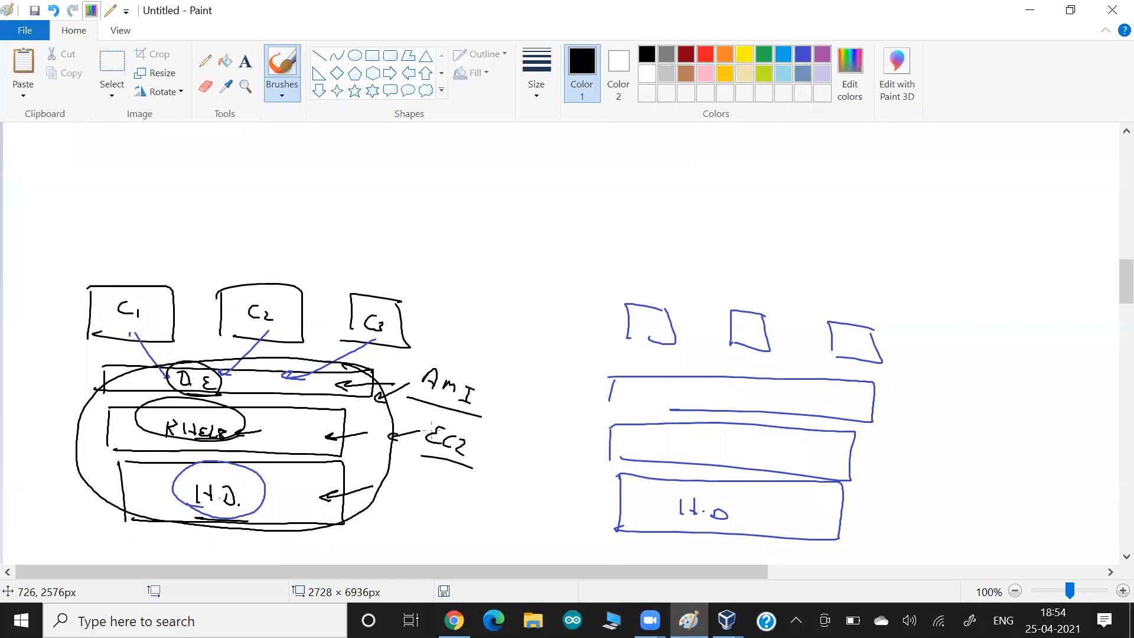
drag(408, 410, 481, 432)
drag(413, 412, 463, 425)
drag(479, 417, 425, 407)
drag(426, 450, 467, 458)
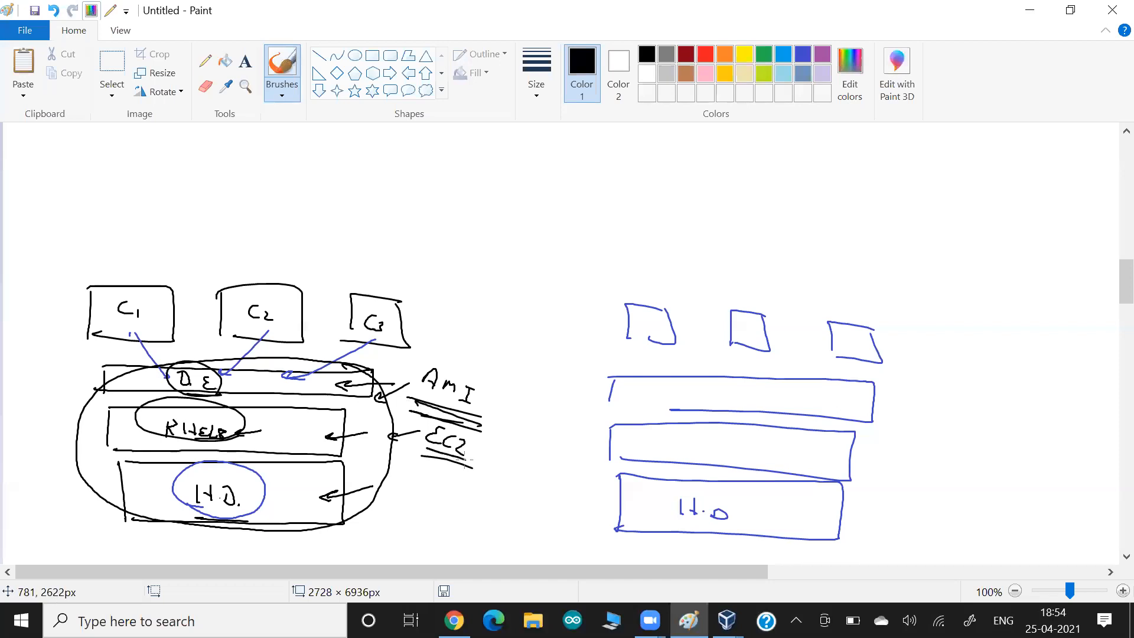
mouse_move(475, 383)
mouse_down()
mouse_move(471, 363)
mouse_move(407, 401)
mouse_move(463, 456)
mouse_move(449, 372)
mouse_up()
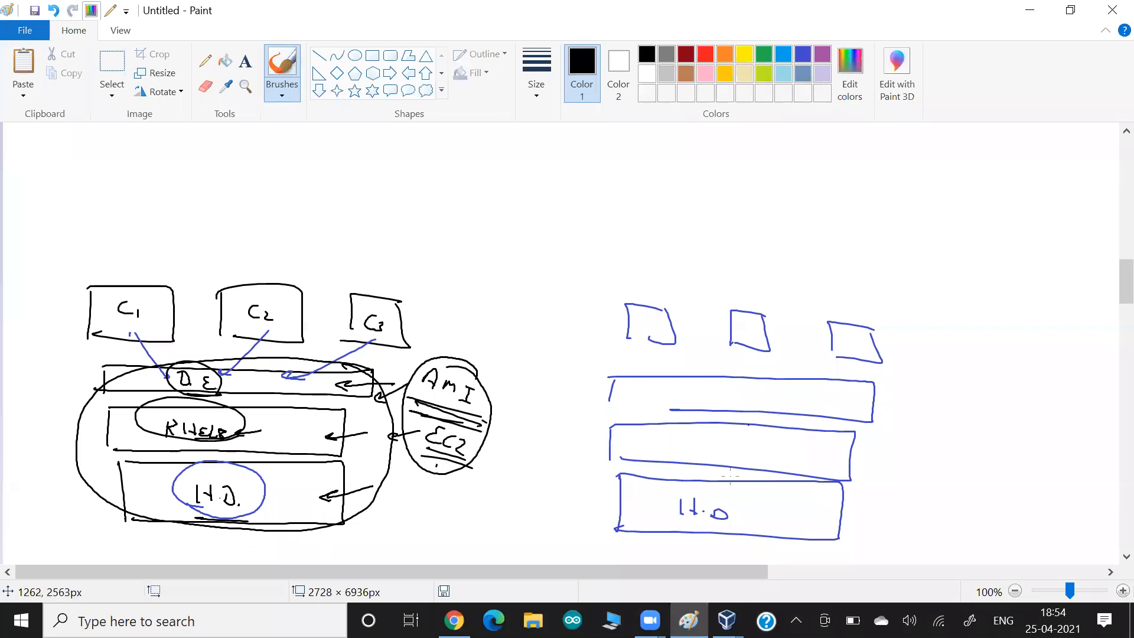
- Underline H.O in the right stack and add a dashed line to its right
drag(688, 518, 736, 520)
drag(868, 520, 897, 521)
drag(944, 519, 958, 521)
drag(992, 527, 1006, 530)
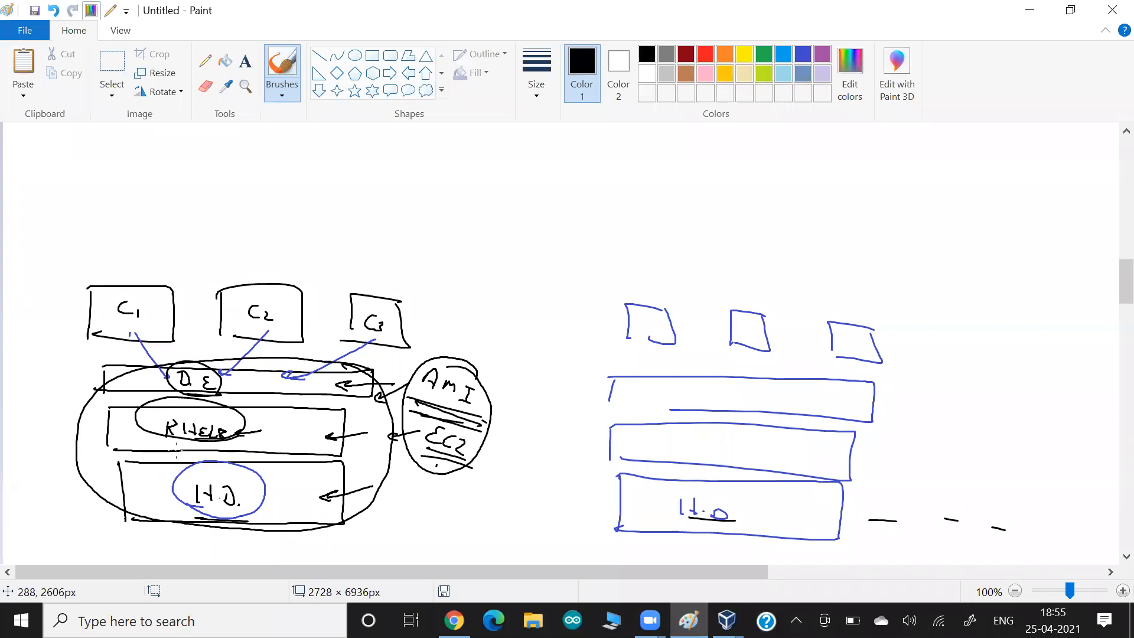
- Write Node1 beside the left stack and Node2 beside the right stack
mouse_move(40, 481)
mouse_down()
mouse_move(36, 496)
mouse_move(52, 502)
mouse_up()
mouse_move(36, 484)
mouse_down()
mouse_move(47, 500)
mouse_move(58, 496)
mouse_up()
drag(79, 488, 79, 507)
drag(82, 506, 102, 518)
drag(888, 452, 885, 467)
drag(903, 455, 902, 470)
drag(907, 468, 924, 477)
drag(927, 477, 954, 488)
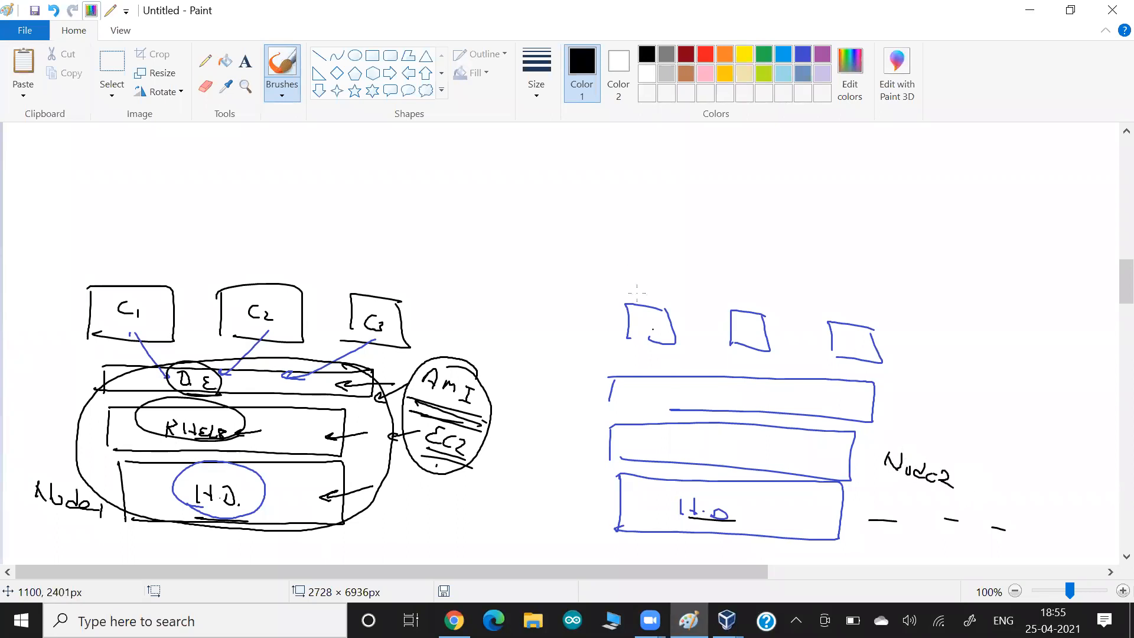
- Underline Node2 and draw arrows pointing at containers C1, C2 and C3
drag(879, 480, 944, 498)
click(880, 461)
drag(71, 271, 90, 293)
drag(186, 273, 199, 298)
drag(332, 280, 357, 303)
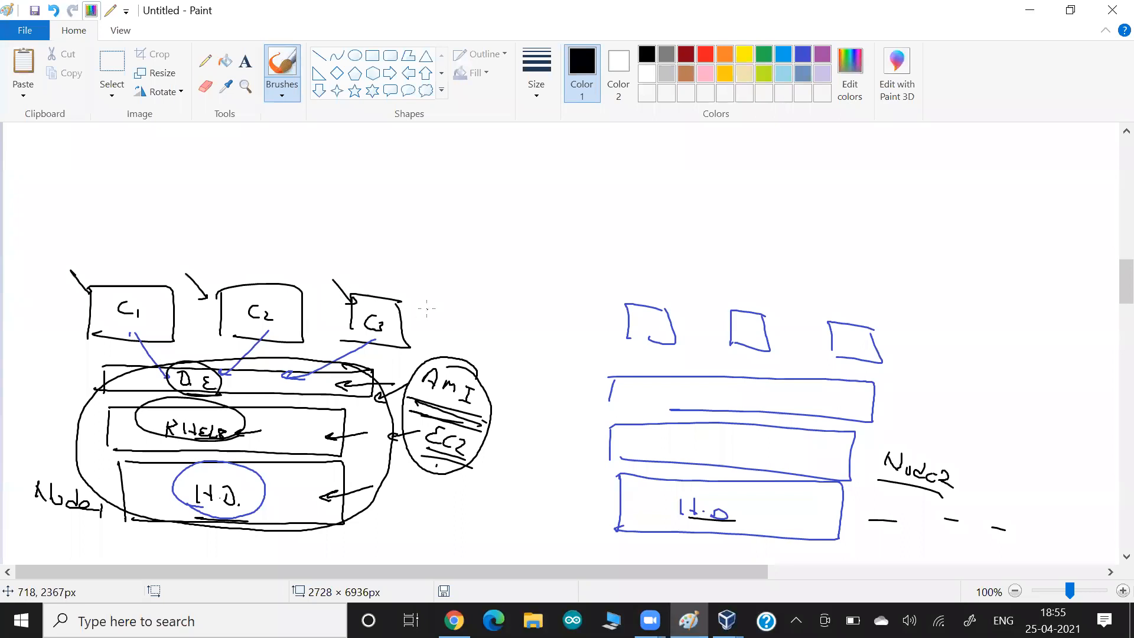
- Draw a rectangle labelled Manager Node above the diagram and connect it to the left stack
drag(451, 152, 449, 205)
mouse_move(451, 152)
mouse_down()
mouse_move(640, 154)
mouse_move(434, 215)
mouse_up()
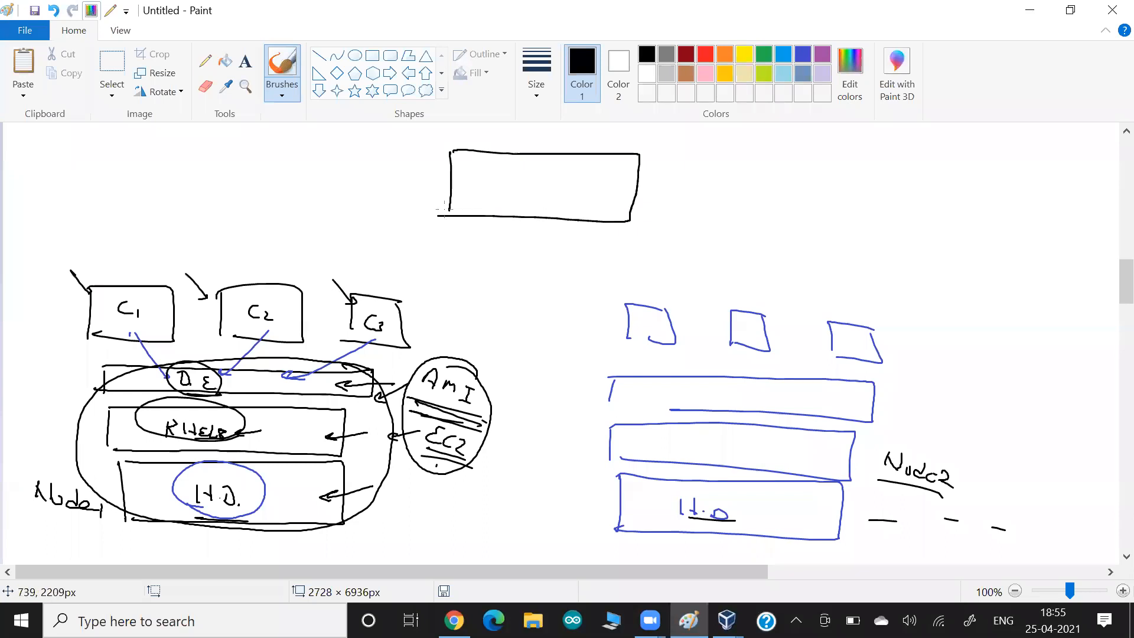
mouse_move(478, 176)
mouse_down()
mouse_move(534, 176)
mouse_move(523, 197)
mouse_move(544, 178)
mouse_up()
mouse_move(551, 172)
mouse_down()
mouse_move(594, 169)
mouse_move(602, 189)
mouse_up()
mouse_move(615, 180)
mouse_down()
mouse_move(617, 170)
mouse_move(626, 188)
mouse_up()
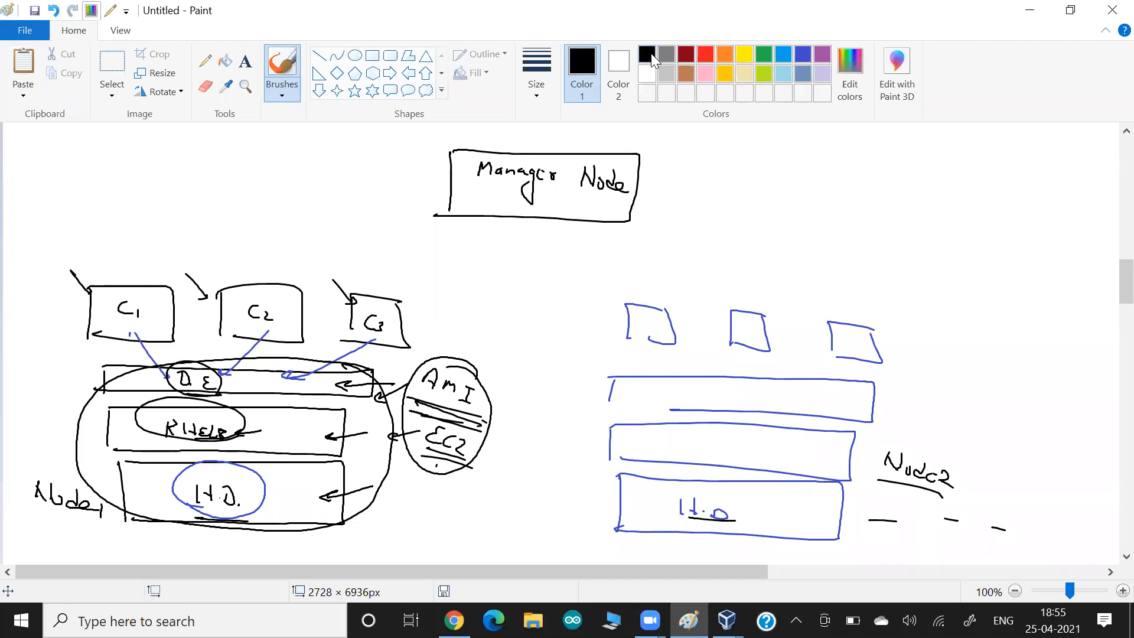
mouse_move(460, 216)
mouse_down()
mouse_move(407, 372)
mouse_move(391, 387)
mouse_up()
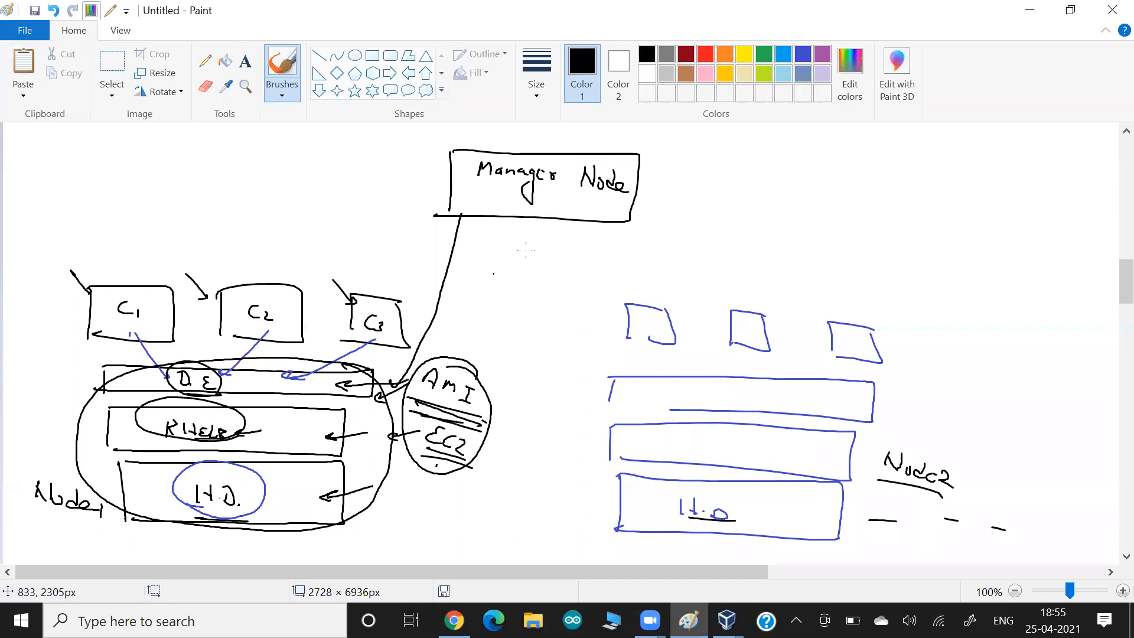
click(686, 54)
- In red, link Manager Node to Node2, underline its H.D., and circle its three containers
drag(570, 212, 607, 387)
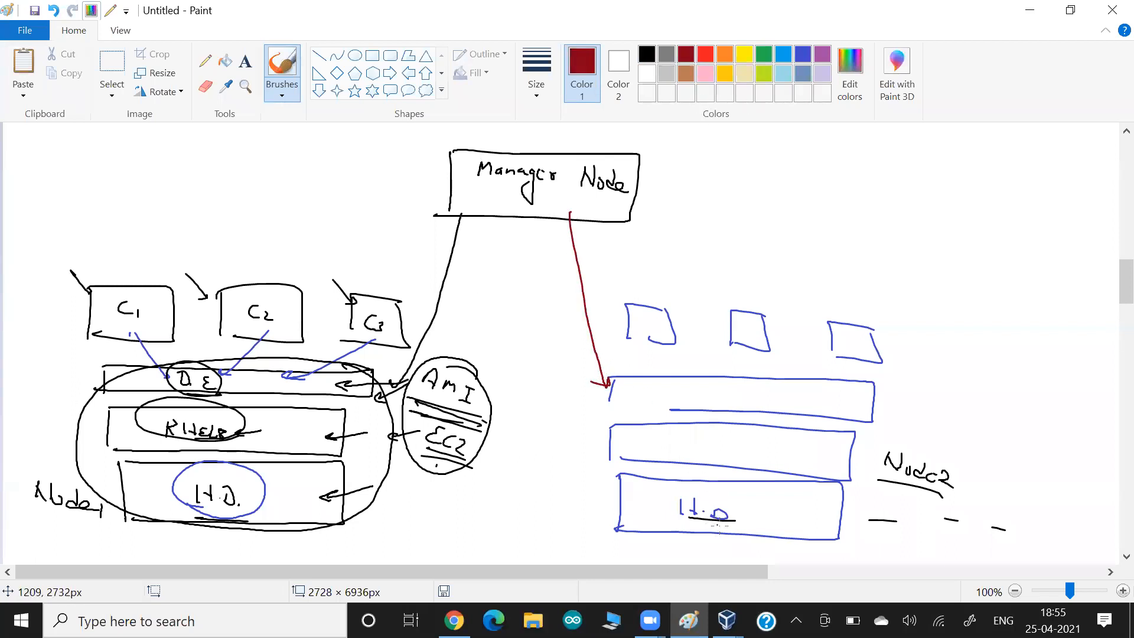
mouse_move(720, 527)
mouse_down()
mouse_move(675, 522)
mouse_move(731, 528)
mouse_up()
mouse_move(904, 437)
mouse_down()
mouse_move(850, 417)
mouse_move(853, 427)
mouse_up()
mouse_move(660, 302)
mouse_down()
mouse_move(647, 354)
mouse_move(657, 303)
mouse_up()
mouse_move(746, 303)
mouse_down()
mouse_move(726, 345)
mouse_move(747, 302)
mouse_up()
mouse_move(854, 316)
mouse_down()
mouse_move(872, 319)
mouse_move(885, 349)
mouse_up()
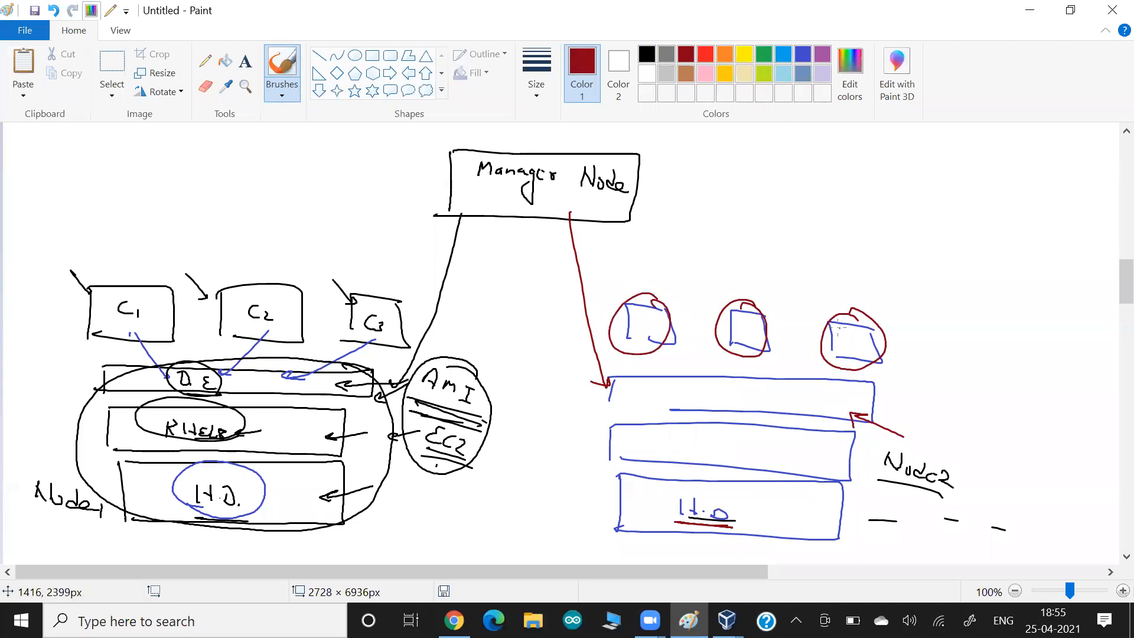
- Cross out the third container and the whole Node2 stack in red, and circle the Node2 label
drag(817, 280, 859, 390)
drag(892, 301, 812, 388)
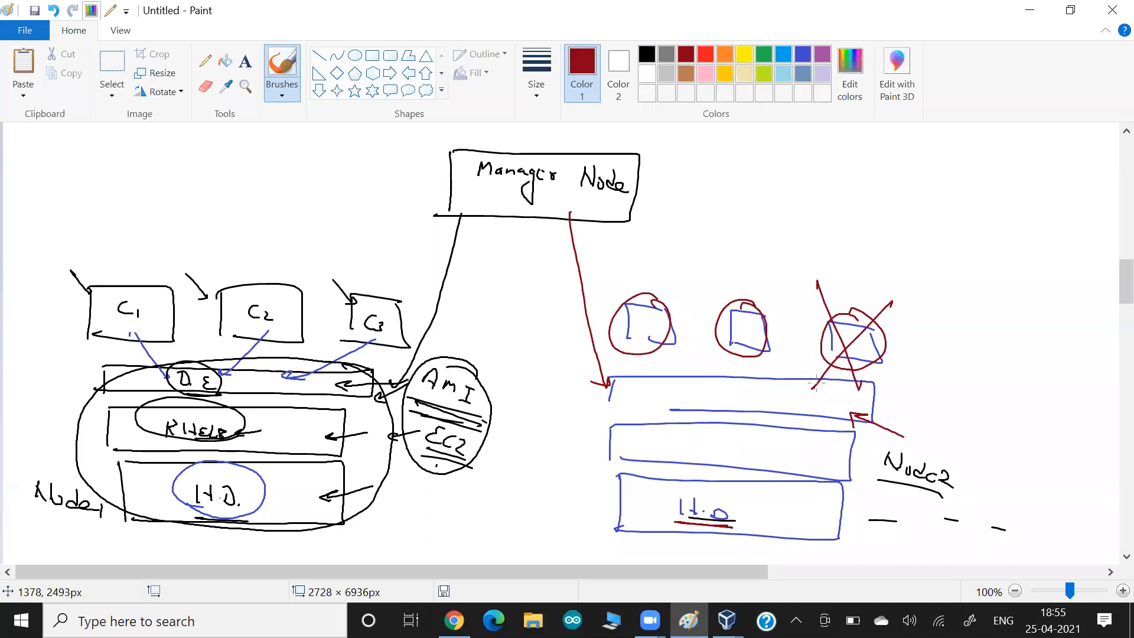
drag(808, 324, 775, 352)
mouse_move(802, 324)
mouse_down()
mouse_move(805, 346)
mouse_move(775, 360)
mouse_up()
drag(677, 290, 796, 537)
drag(807, 310, 665, 498)
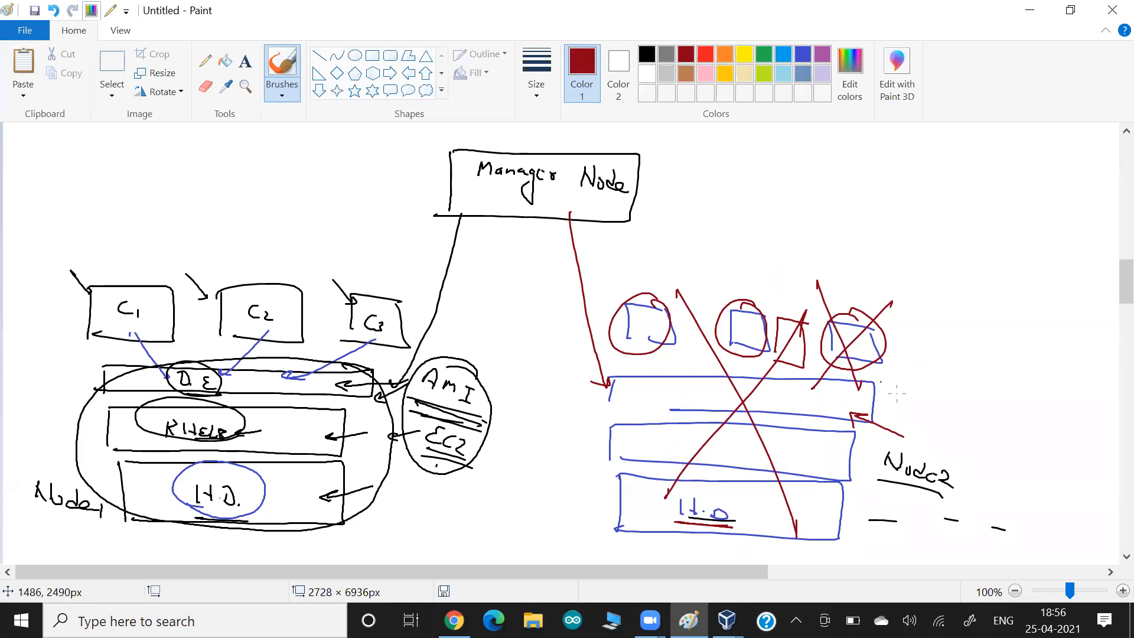
mouse_move(980, 444)
mouse_down()
mouse_move(892, 493)
mouse_move(970, 424)
mouse_up()
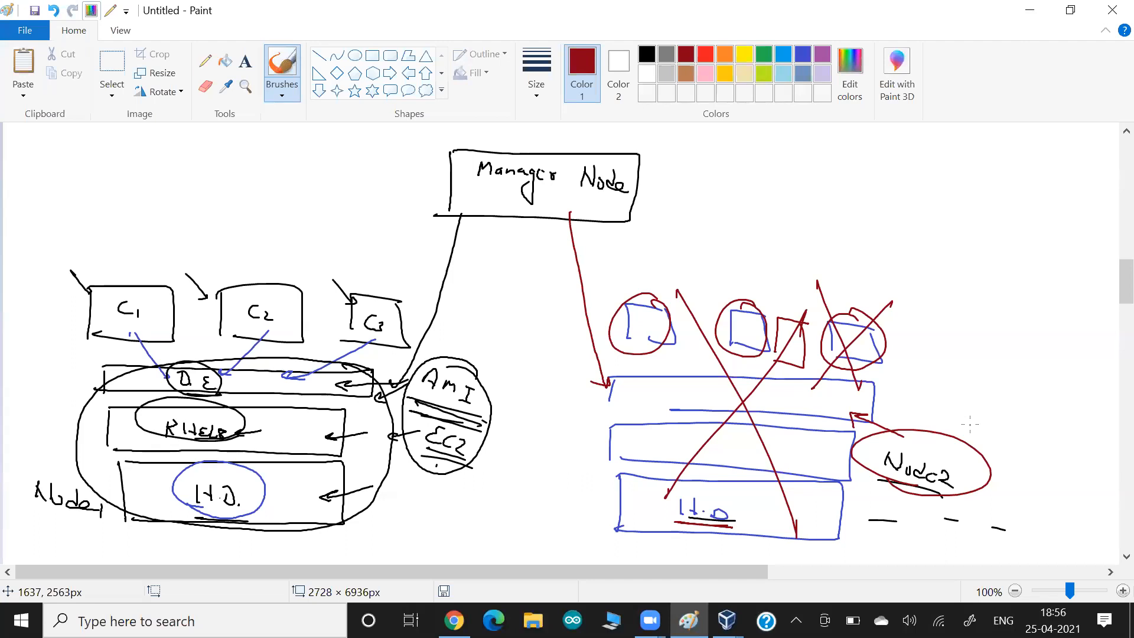
- Underline Manager Node and Node1 in red, label Node2 worker, and write Cluster at top right
mouse_move(474, 196)
mouse_down()
mouse_move(627, 201)
mouse_move(479, 197)
mouse_up()
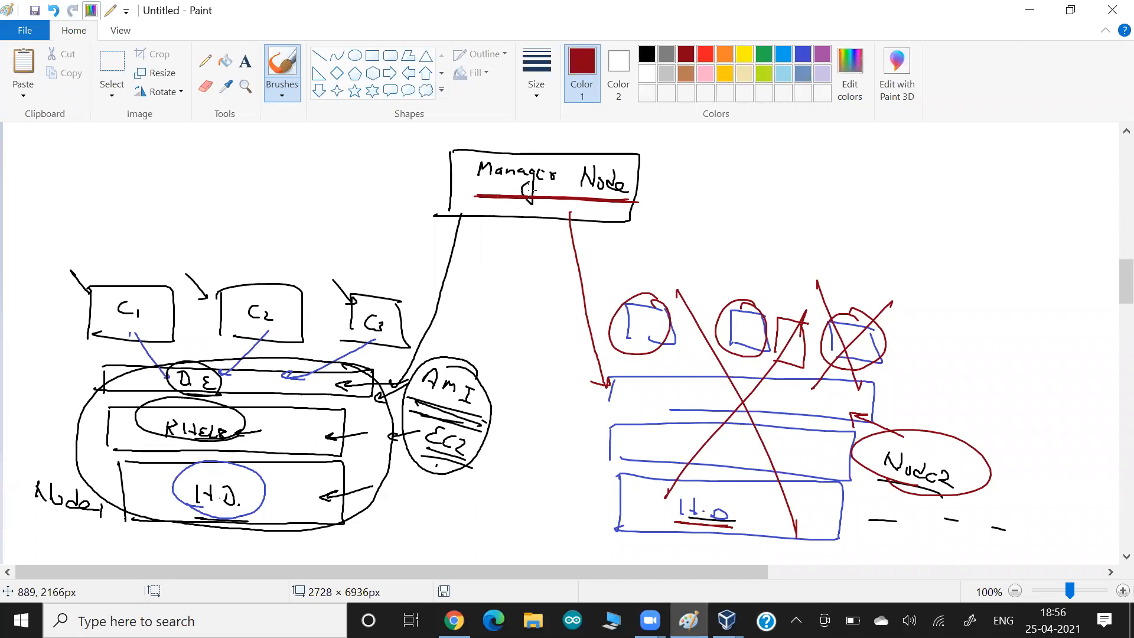
drag(637, 202, 459, 195)
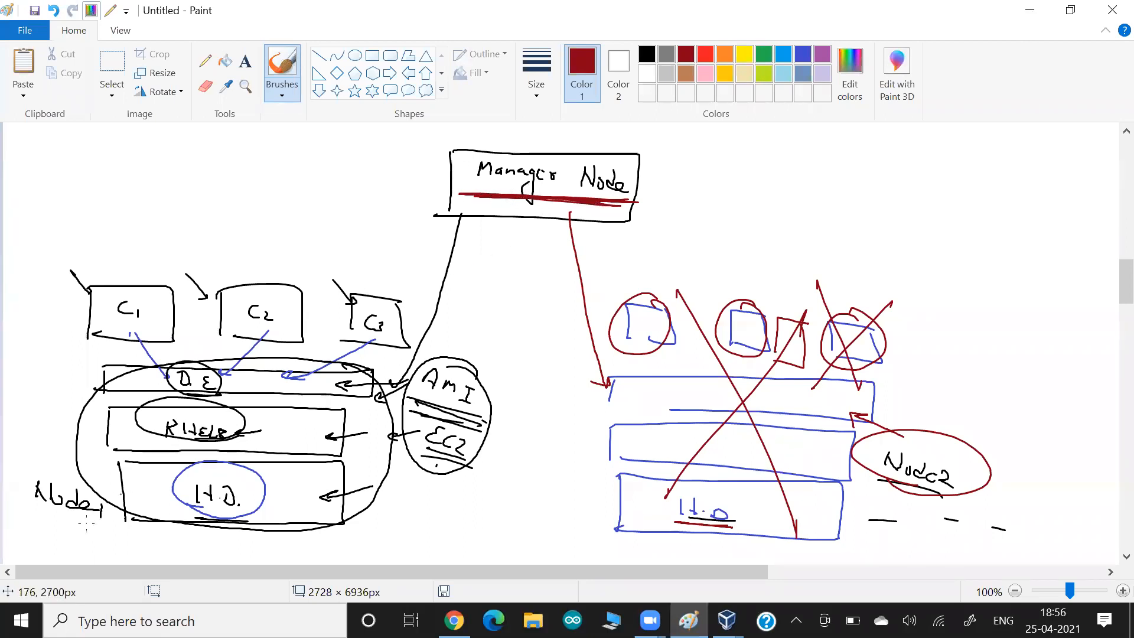
drag(105, 526, 55, 519)
drag(930, 403, 996, 434)
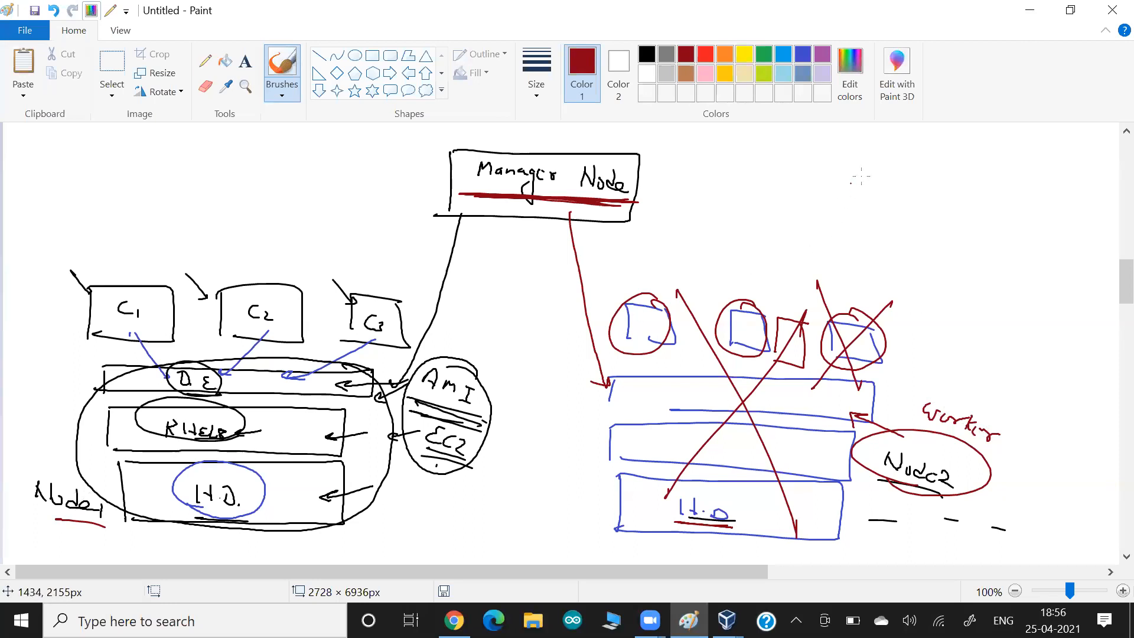
drag(860, 173, 927, 242)
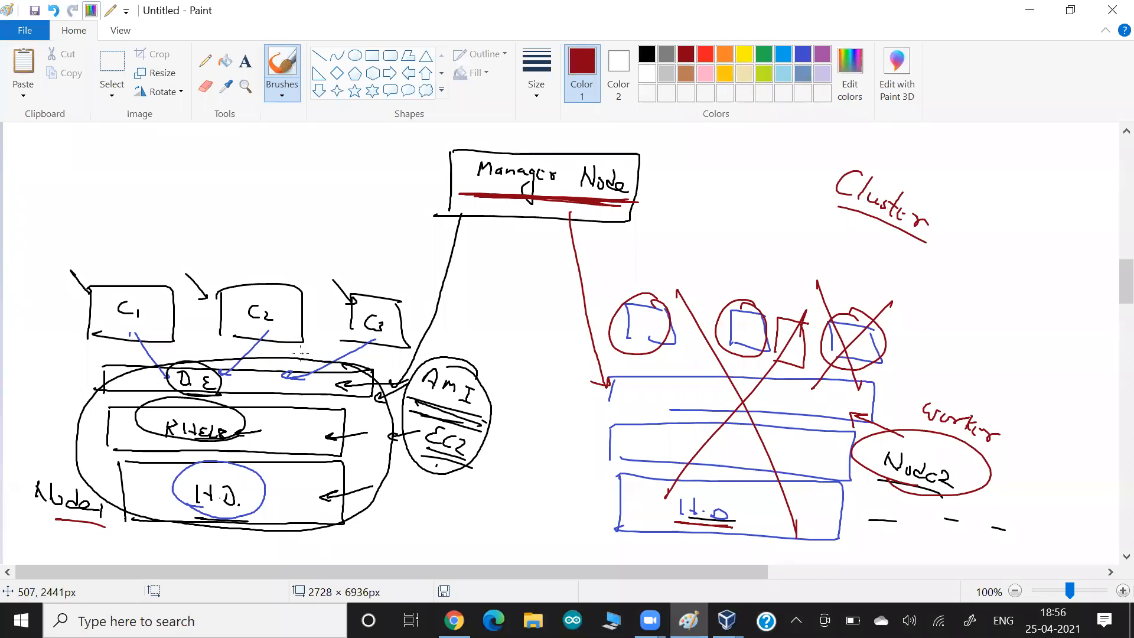
- Draw red arrows onto C1 and C2, and write and underline Container above Cluster
drag(306, 259, 263, 294)
drag(176, 256, 126, 300)
drag(147, 298, 126, 300)
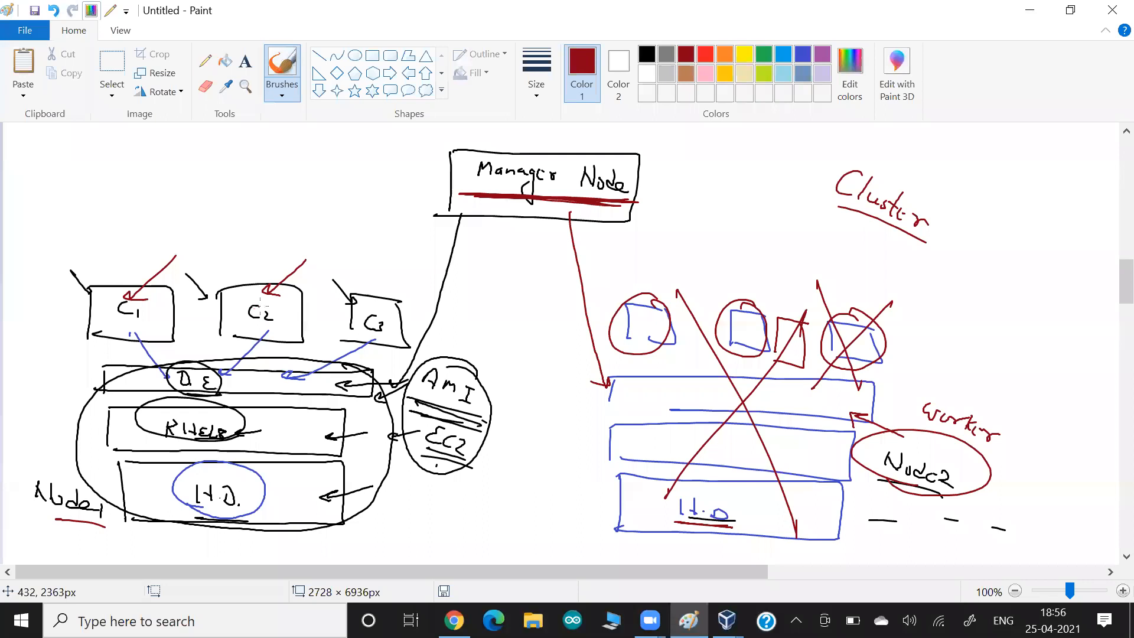
mouse_move(929, 147)
mouse_down()
mouse_move(903, 168)
mouse_move(973, 196)
mouse_up()
drag(909, 187, 973, 208)
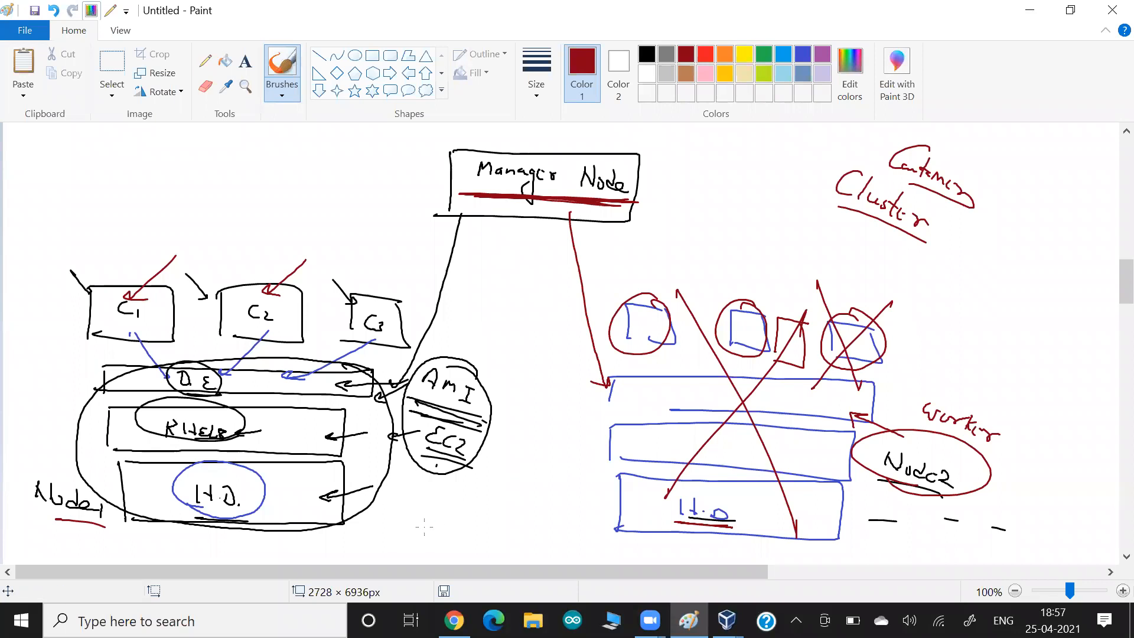
- Make blue the current drawing colour
click(802, 54)
- In blue, underline Node1 and Node2, hatch the Node2 stack with six diagonals, and write ASG at right
drag(54, 521, 109, 527)
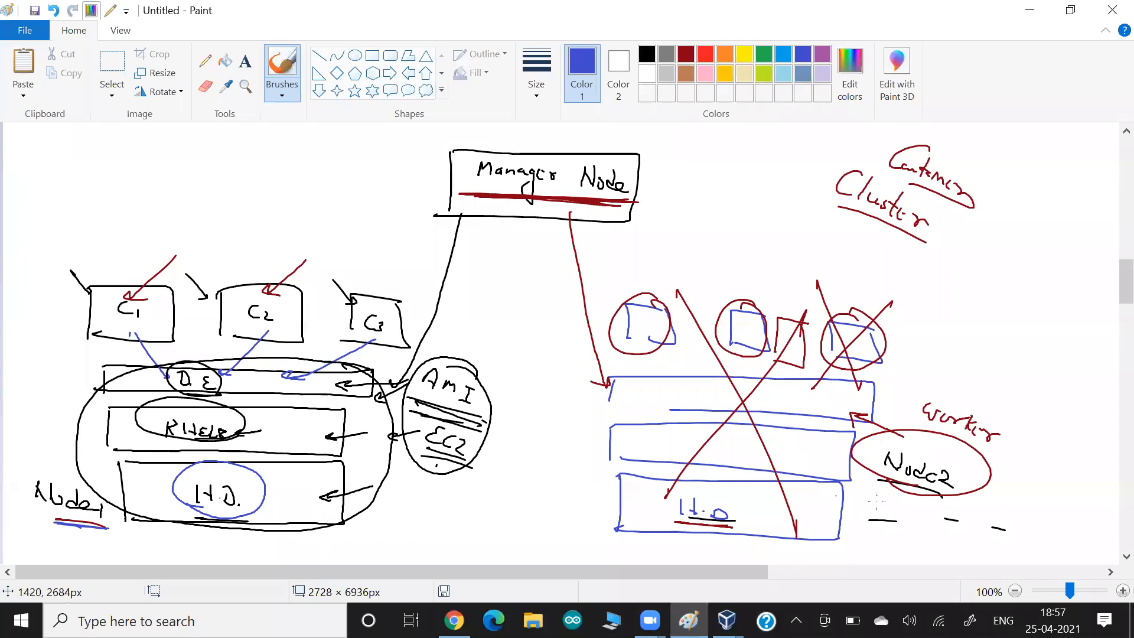
drag(863, 475, 966, 499)
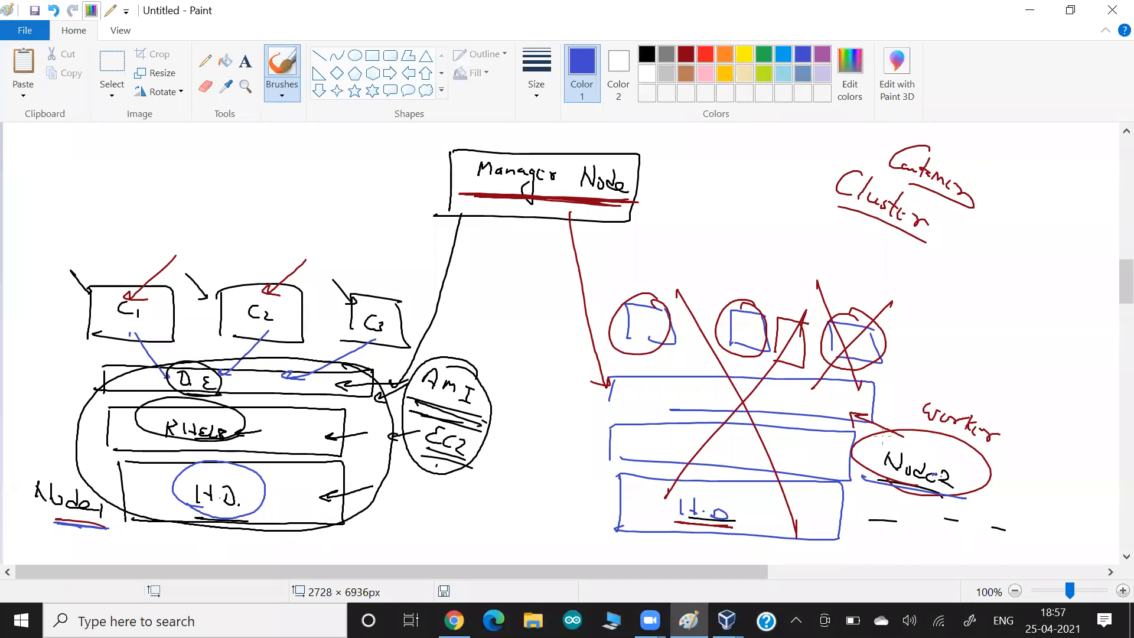
drag(898, 304, 975, 542)
drag(817, 280, 924, 526)
drag(736, 287, 856, 530)
drag(690, 307, 791, 531)
drag(644, 331, 722, 514)
drag(603, 342, 672, 486)
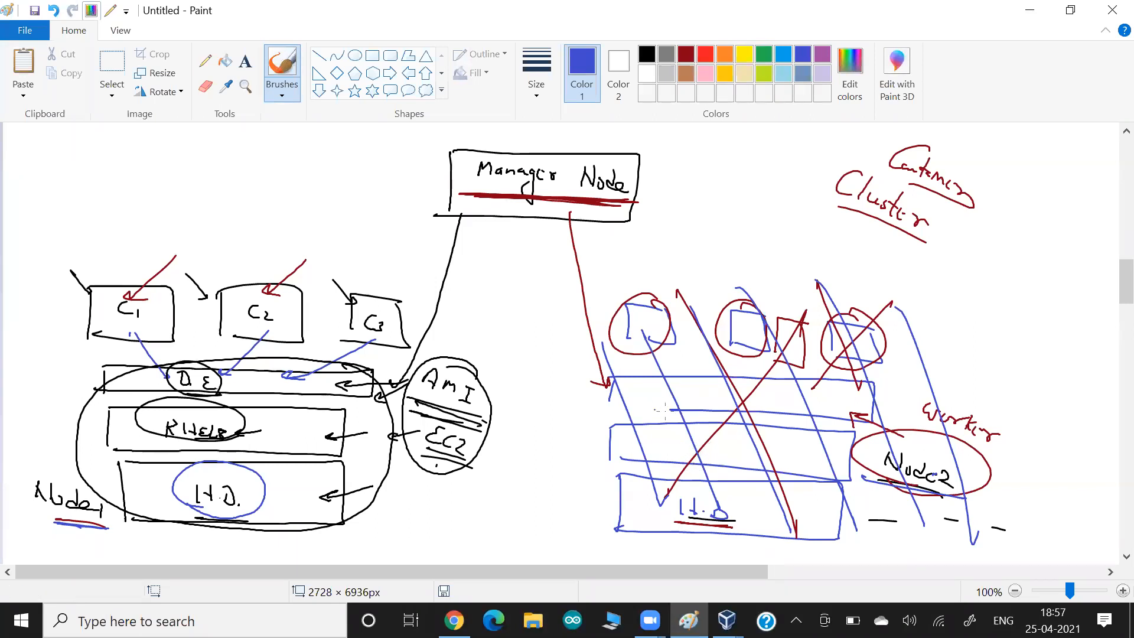
mouse_move(1006, 291)
mouse_down()
mouse_move(1045, 336)
mouse_move(1047, 357)
mouse_up()
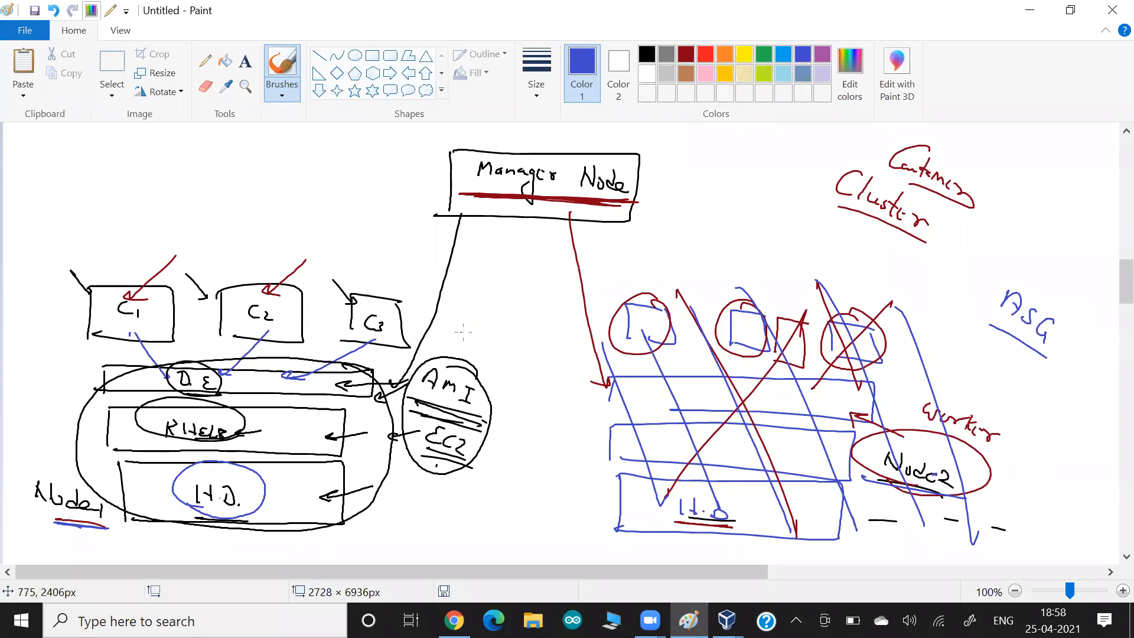
- Add blue underlines to Node1, H.D., AMI, Container and Cluster, a mark under D.E, and a top-left note
drag(101, 533, 54, 527)
drag(717, 534, 660, 524)
drag(425, 409, 461, 420)
drag(244, 404, 281, 392)
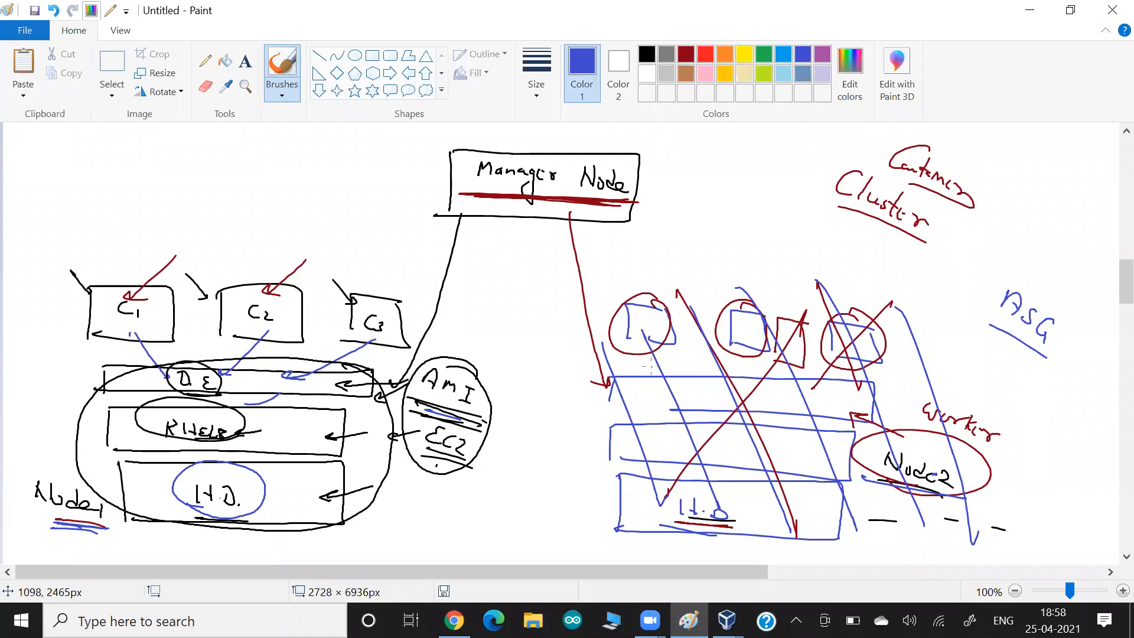
drag(898, 177, 980, 222)
drag(829, 209, 924, 256)
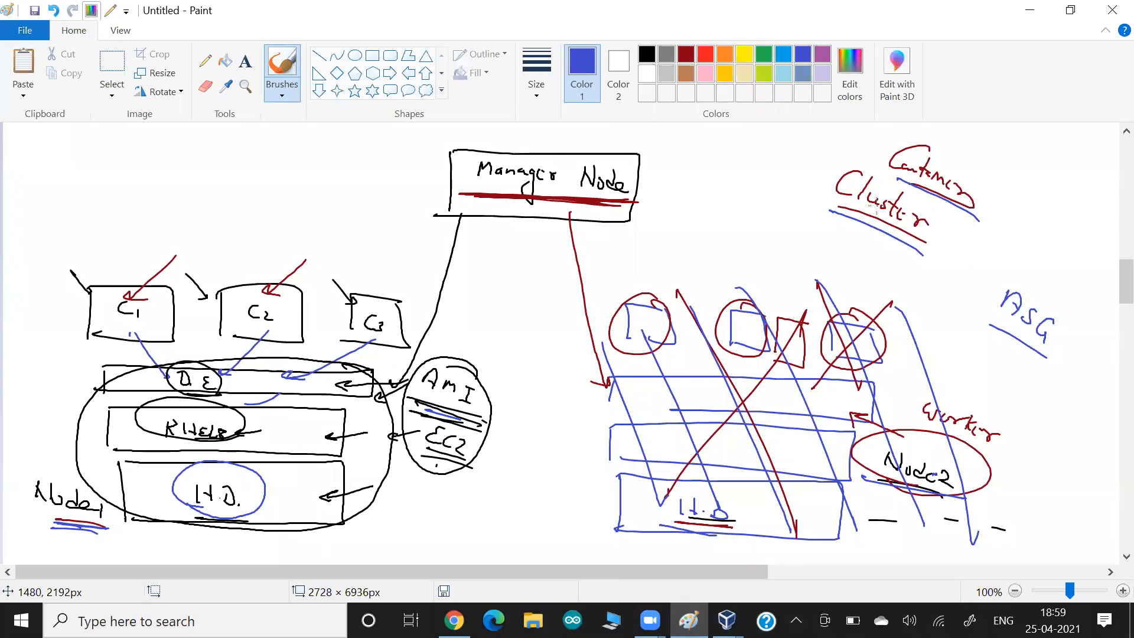
mouse_move(154, 146)
mouse_down()
mouse_move(152, 168)
mouse_move(181, 156)
mouse_move(170, 173)
mouse_move(193, 188)
mouse_up()
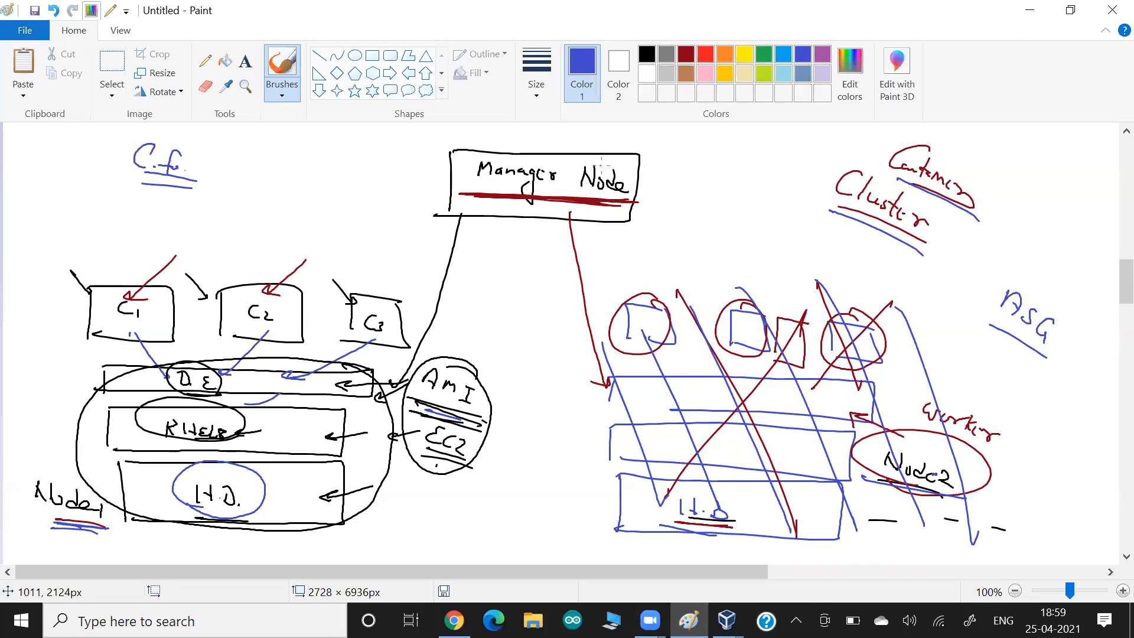
- Ring the Manager Node box in blue and write an underlined 'WebUI' label beside it
mouse_move(614, 158)
mouse_down()
mouse_move(452, 160)
mouse_move(528, 203)
mouse_move(659, 172)
mouse_move(665, 195)
mouse_move(642, 195)
mouse_move(652, 201)
mouse_up()
mouse_move(697, 172)
mouse_down()
mouse_move(753, 183)
mouse_move(753, 213)
mouse_up()
drag(679, 189, 763, 212)
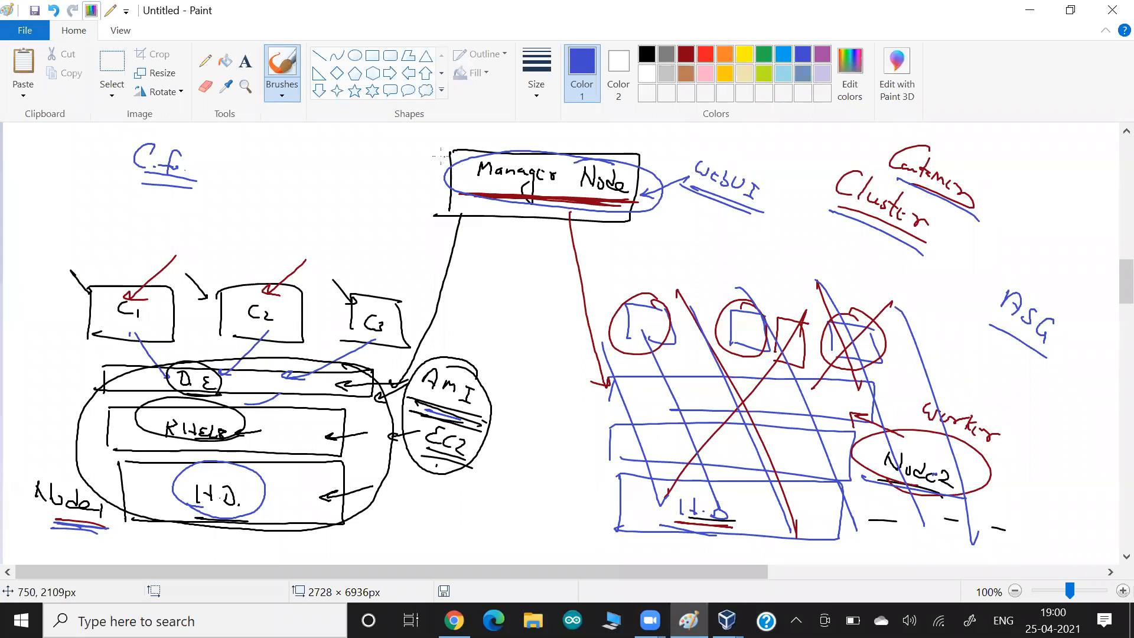
- Draw two blue strokes pointing at the Manager Node's left edge
drag(412, 143, 452, 178)
drag(447, 167, 440, 175)
drag(422, 138, 453, 171)
- Open a Chrome incognito window and go to the AWS Sign-In page from the 'aws' suggestion
key(alt+Tab)
key(alt+Tab)
key(alt+Tab)
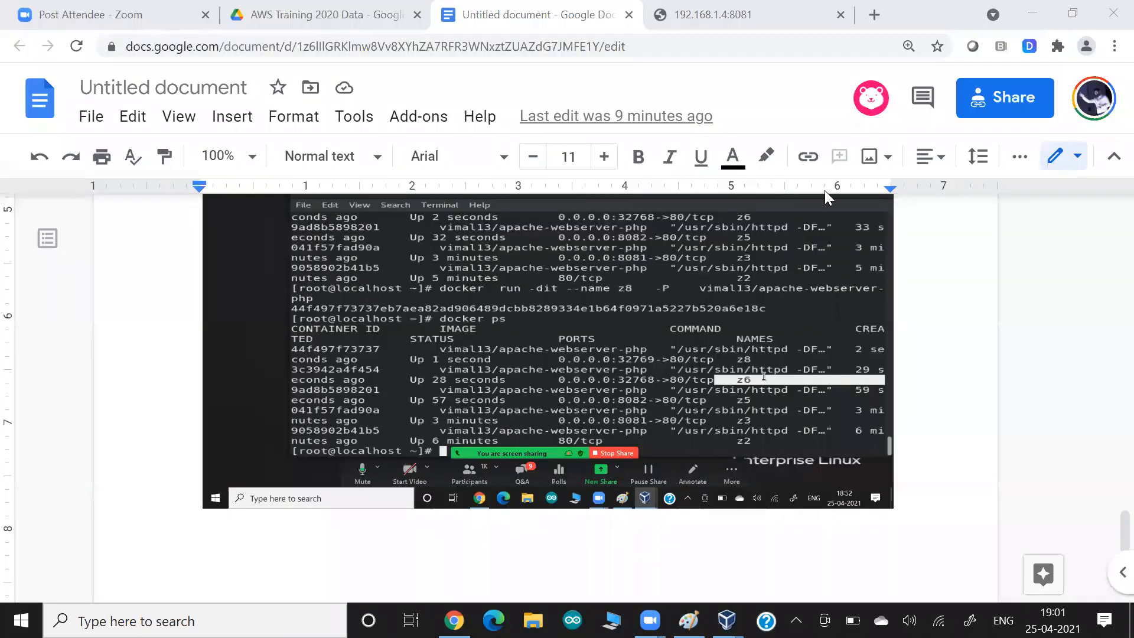
click(1114, 46)
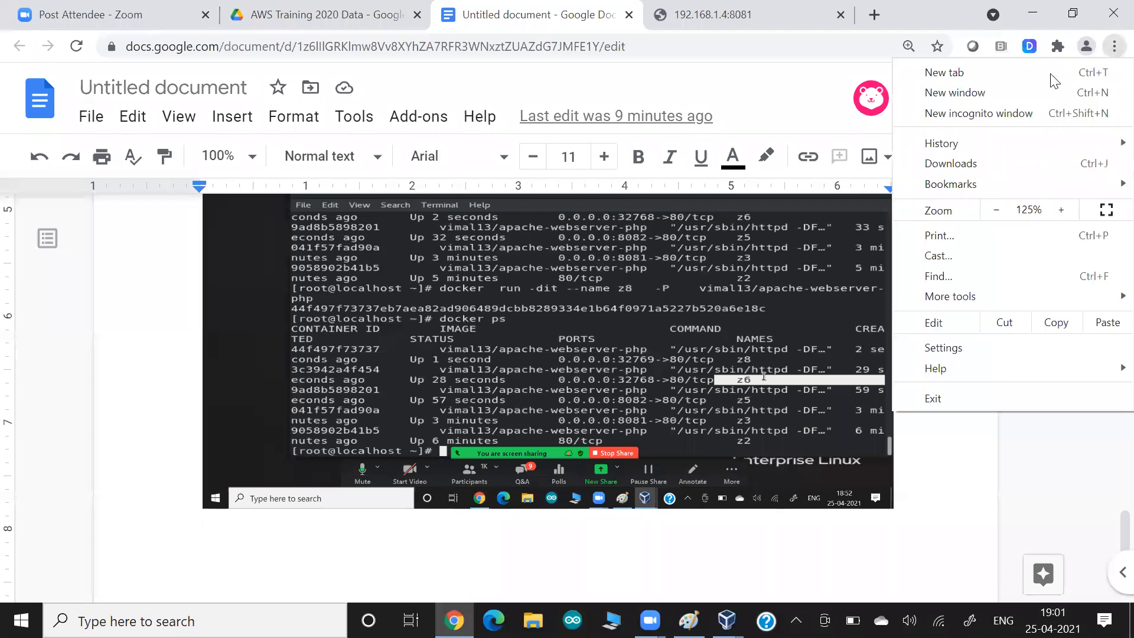
click(998, 115)
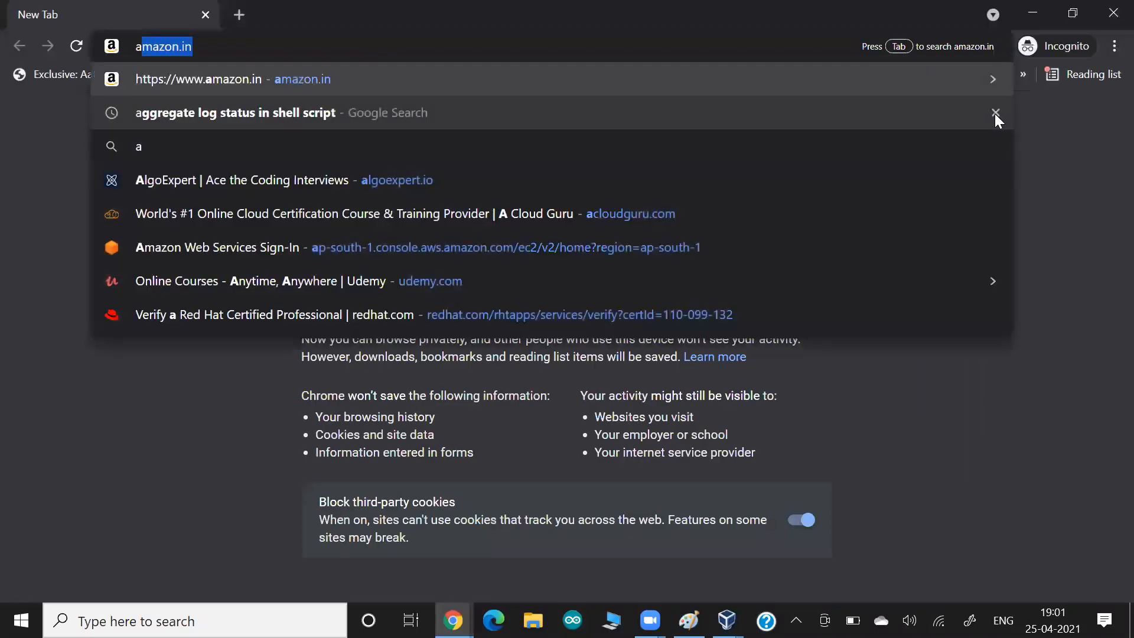
text(ws)
key(Down)
key(Down)
key(Down)
key(Down)
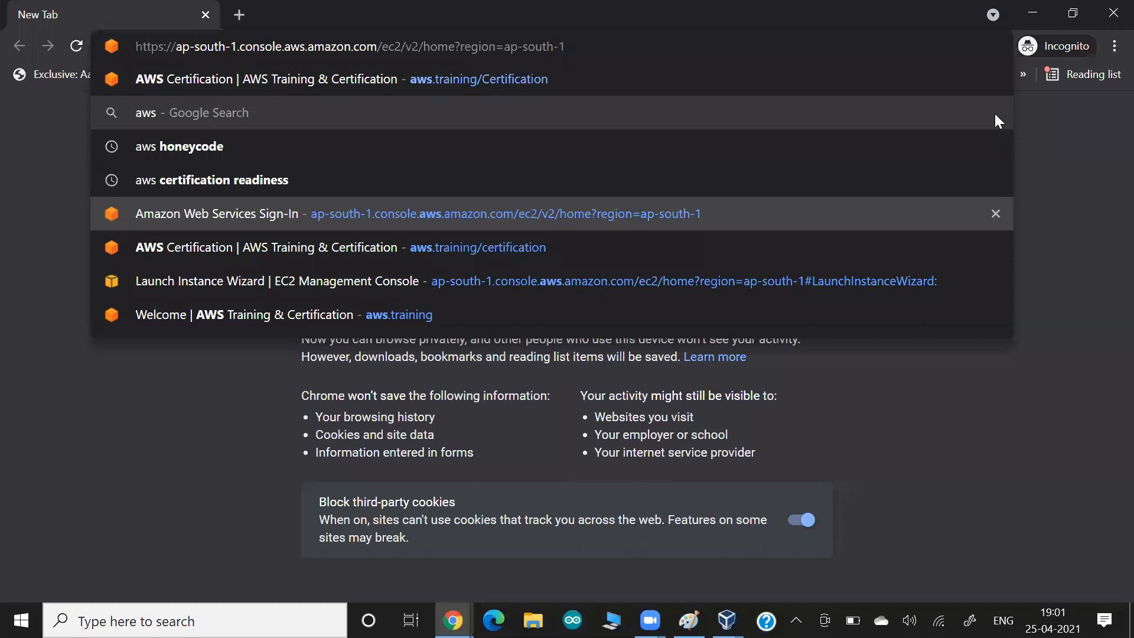
key(Return)
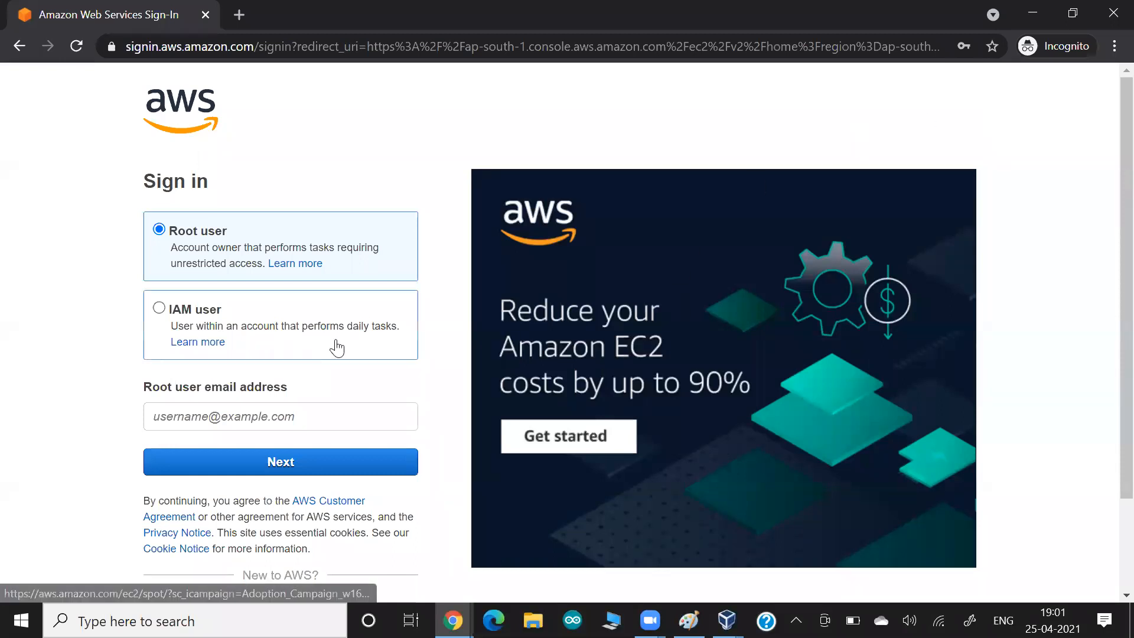
- Sign in as root user using the saved email, the captcha answer and the saved password
click(253, 415)
click(225, 122)
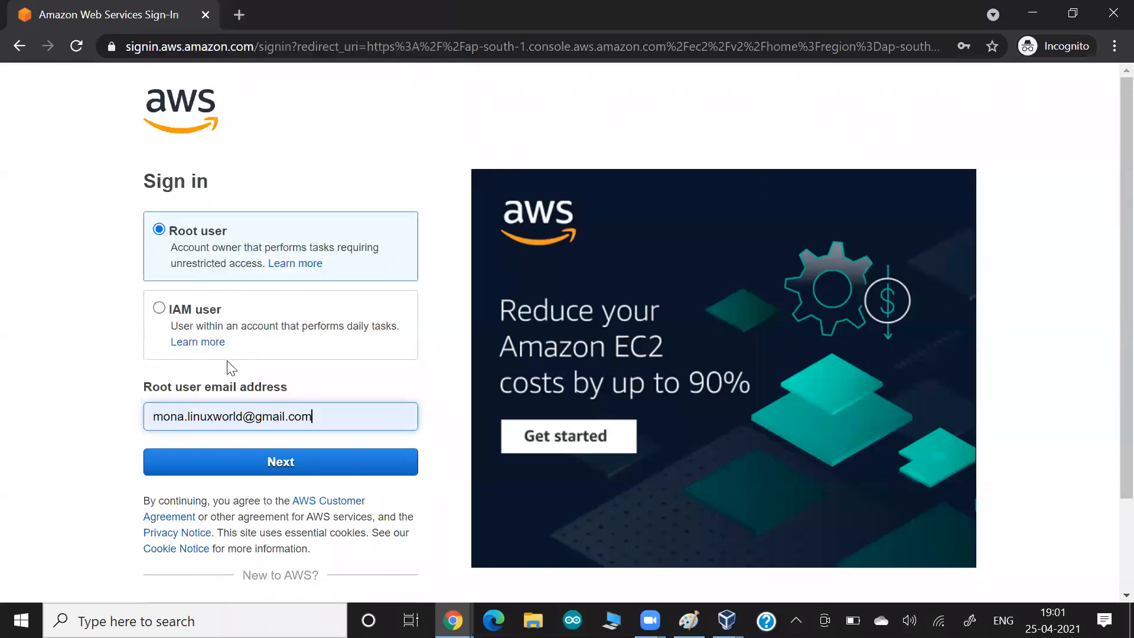
click(269, 466)
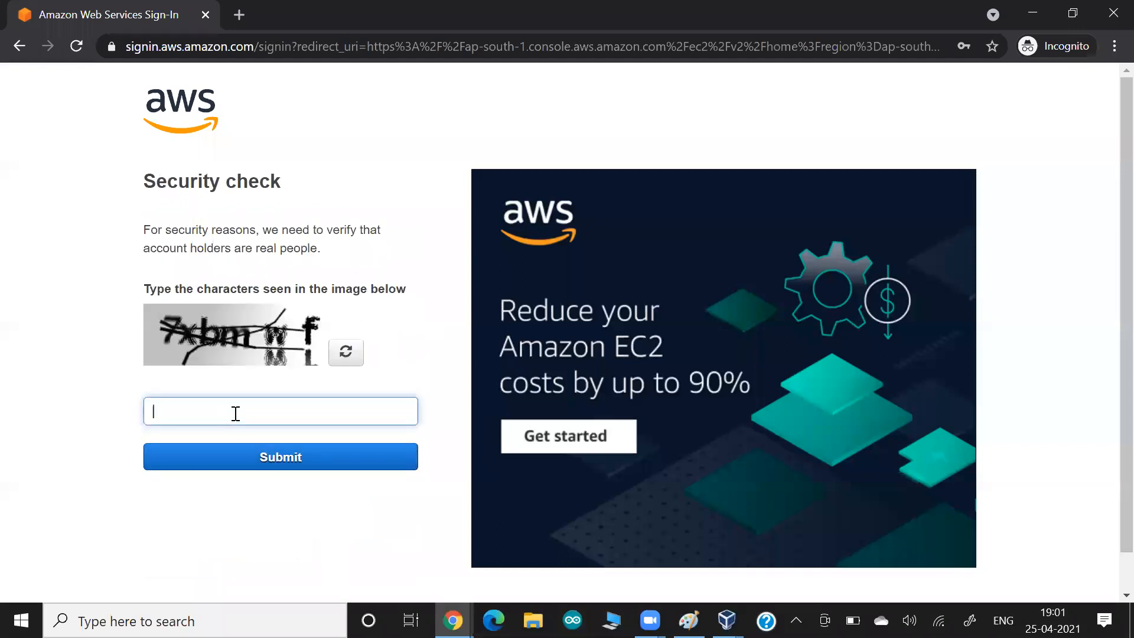
text(7xbmwf)
click(248, 466)
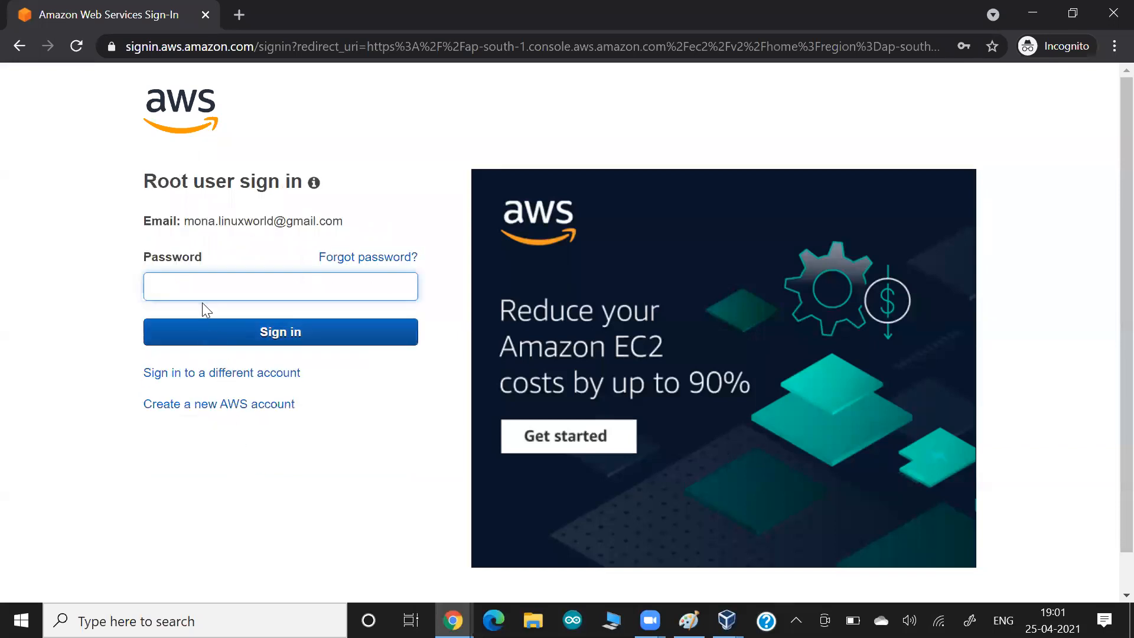
click(197, 286)
click(185, 438)
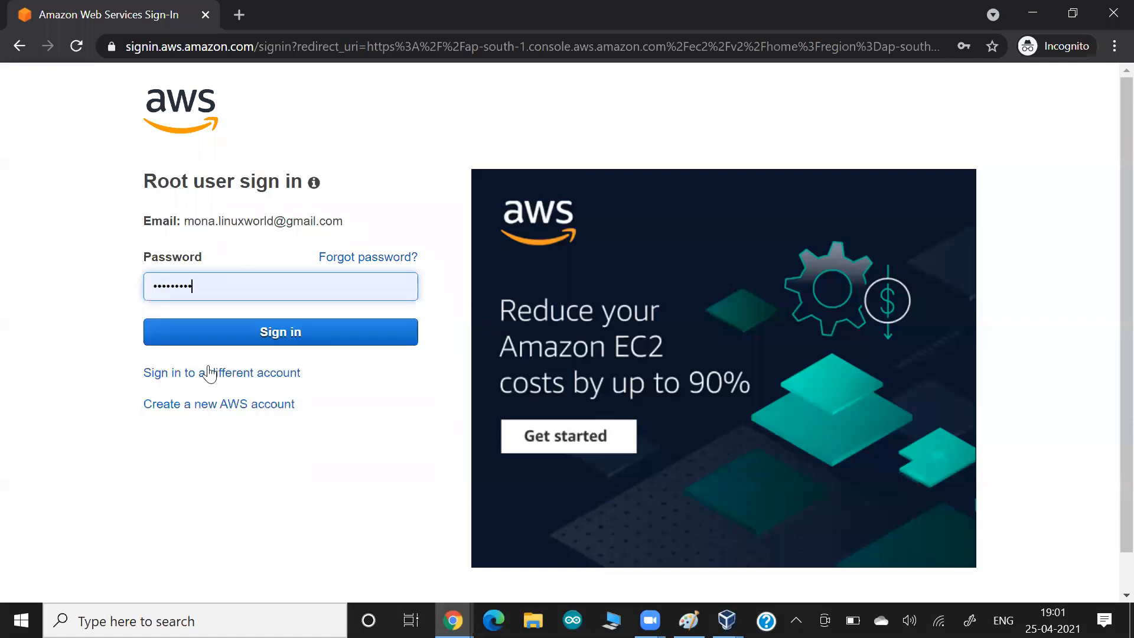
click(241, 325)
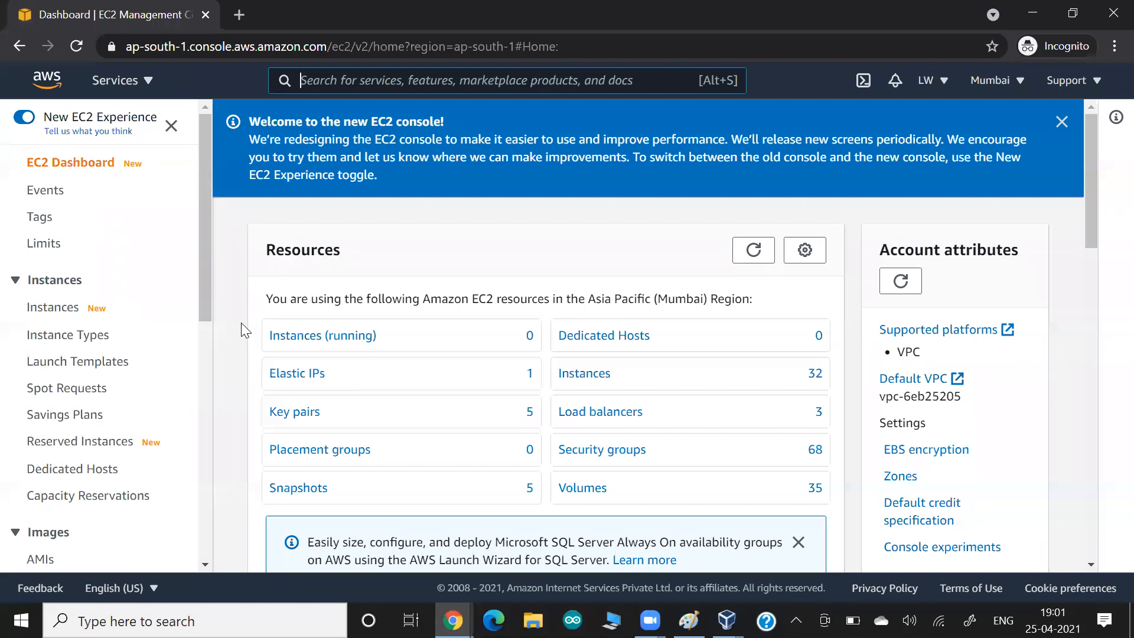
- Handwrite three blue notes with underlines in the blank area above the Manager Node diagram
key(alt+Tab)
key(alt+Tab)
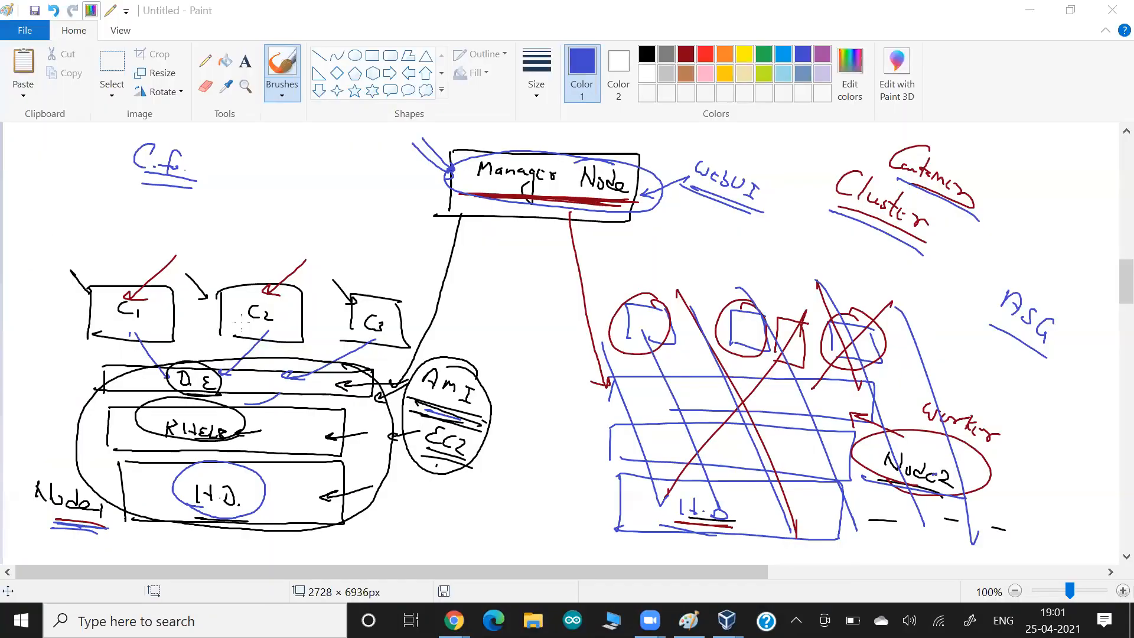
scroll(240, 322, up, 5)
mouse_move(887, 207)
mouse_down()
mouse_move(880, 230)
mouse_move(864, 234)
mouse_move(926, 253)
mouse_up()
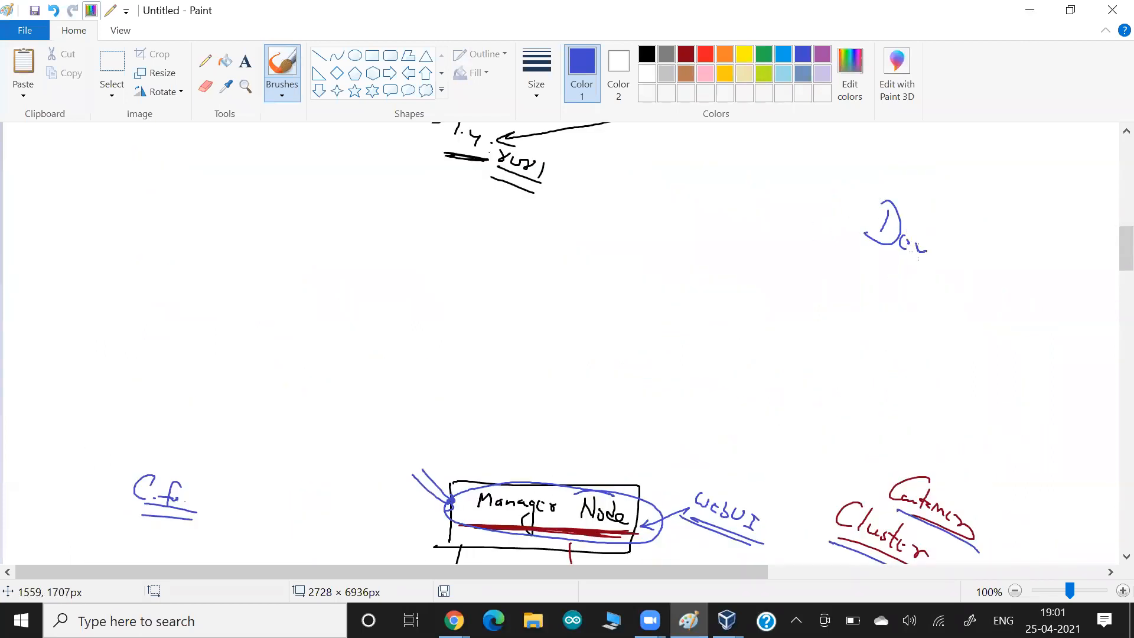
drag(857, 242, 940, 276)
drag(940, 144, 988, 201)
mouse_move(1011, 201)
mouse_down()
mouse_move(1004, 209)
mouse_move(1028, 214)
mouse_up()
mouse_move(980, 208)
mouse_down()
mouse_move(1029, 243)
mouse_move(981, 210)
mouse_up()
mouse_move(747, 195)
mouse_down()
mouse_move(742, 213)
mouse_move(763, 223)
mouse_up()
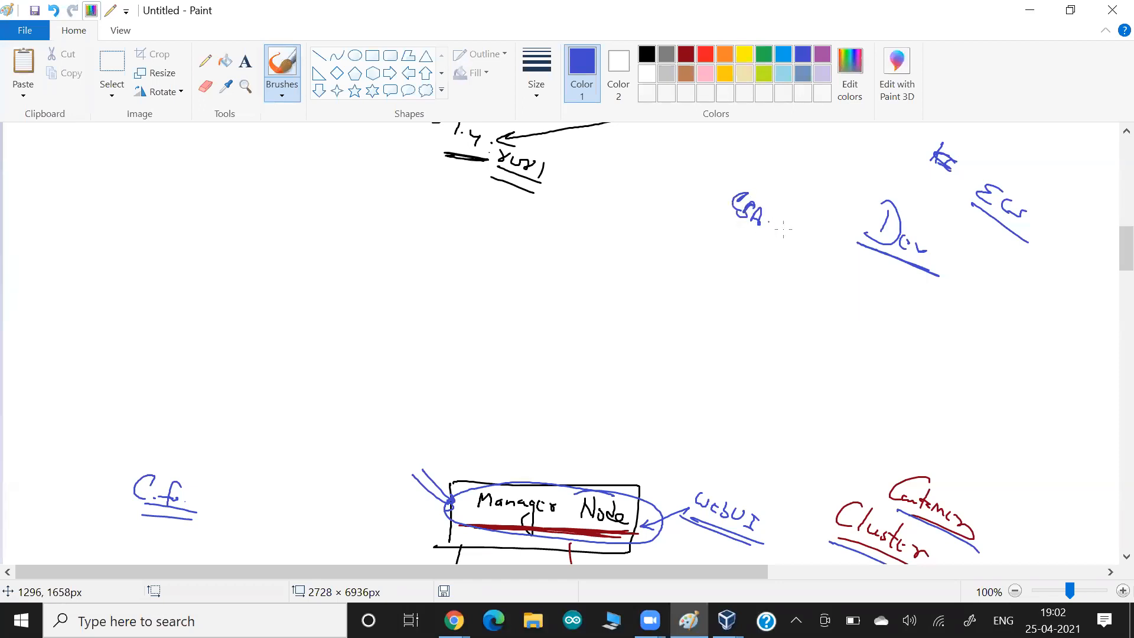
mouse_move(960, 210)
mouse_down()
mouse_move(1018, 248)
mouse_move(959, 210)
mouse_up()
scroll(709, 263, down, 4)
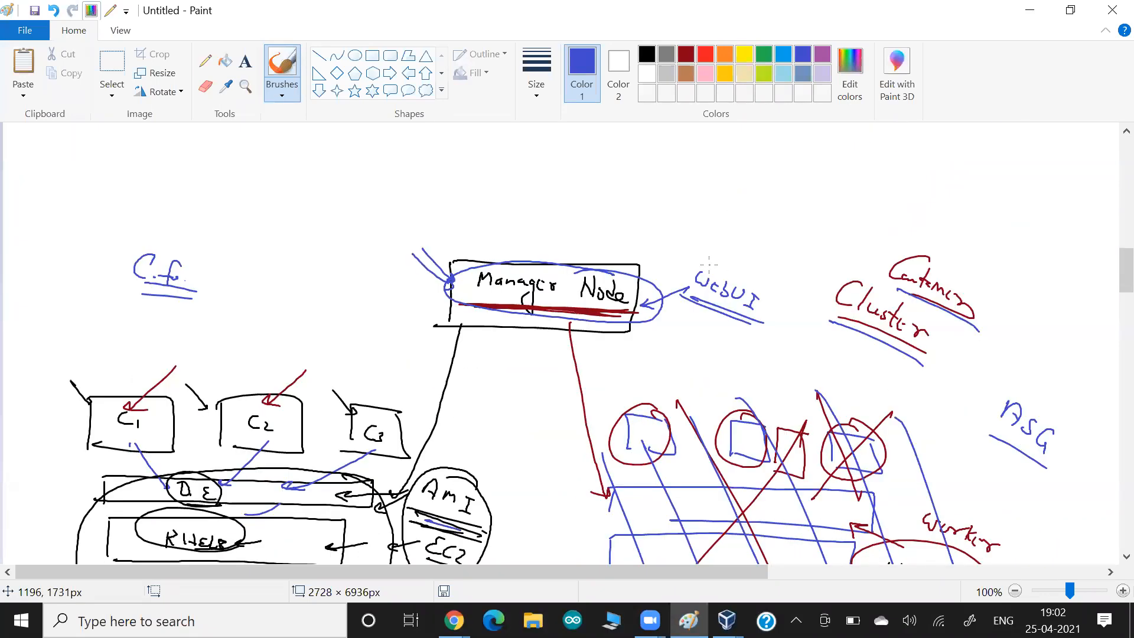
scroll(708, 264, down, 2)
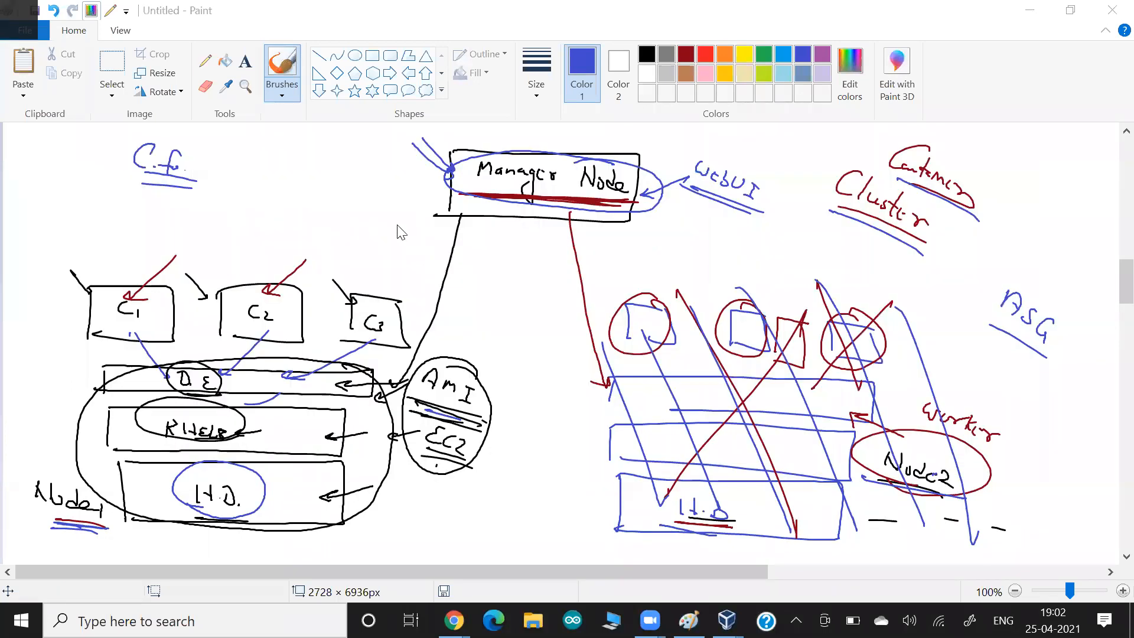
key(alt+Tab)
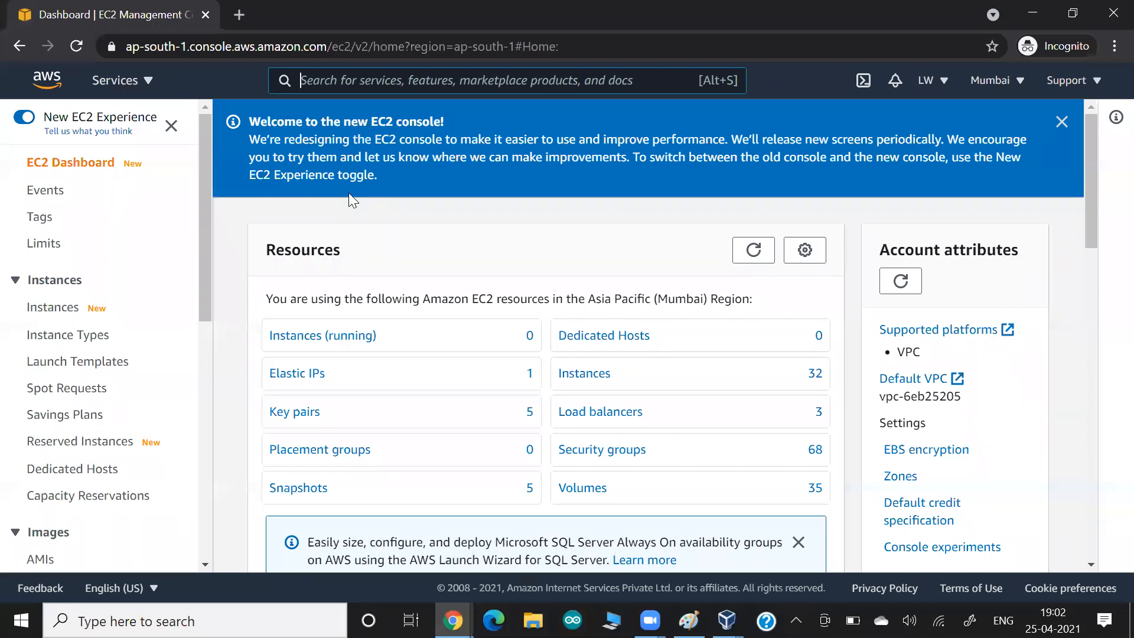
- Open Elastic Container Service via an 'ecs' search and start Create Cluster from Clusters
text(ecs)
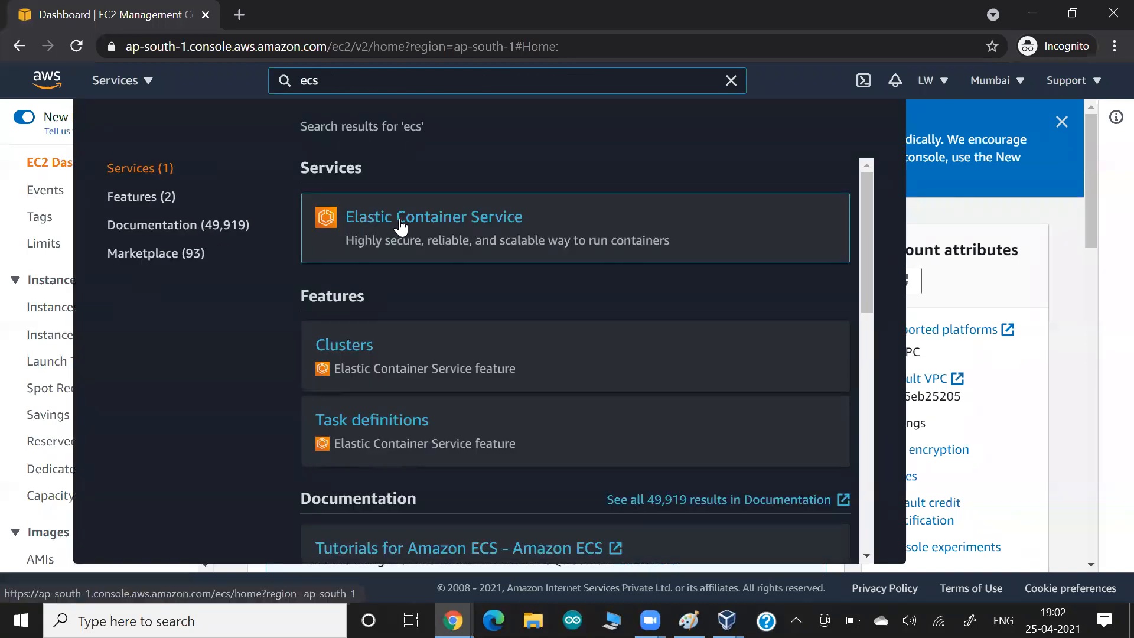
drag(545, 240, 660, 240)
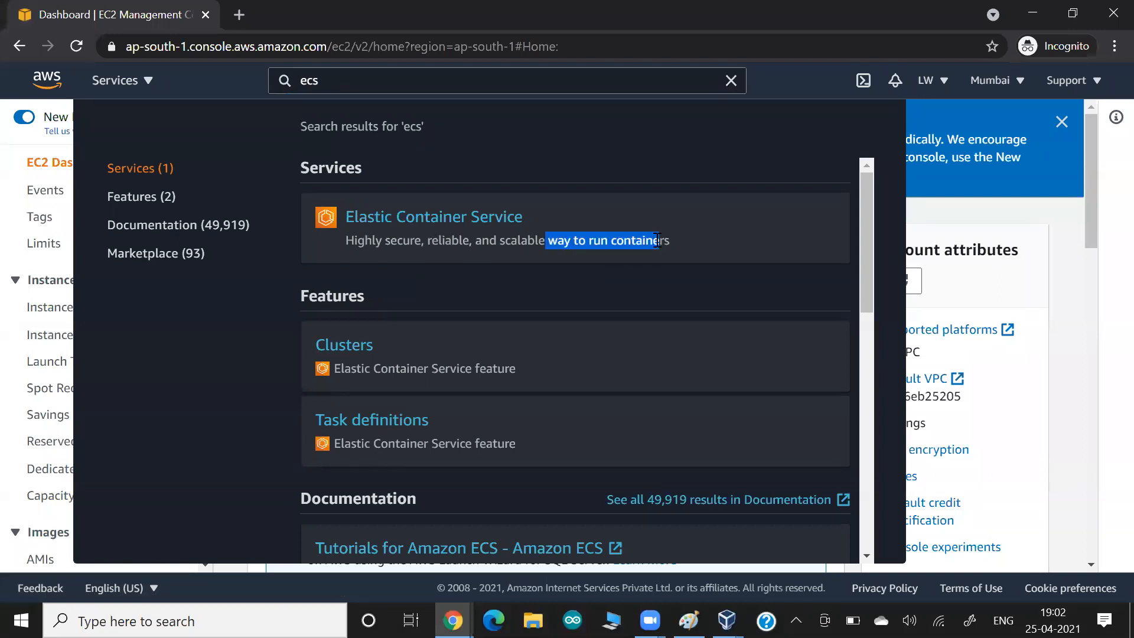
click(494, 222)
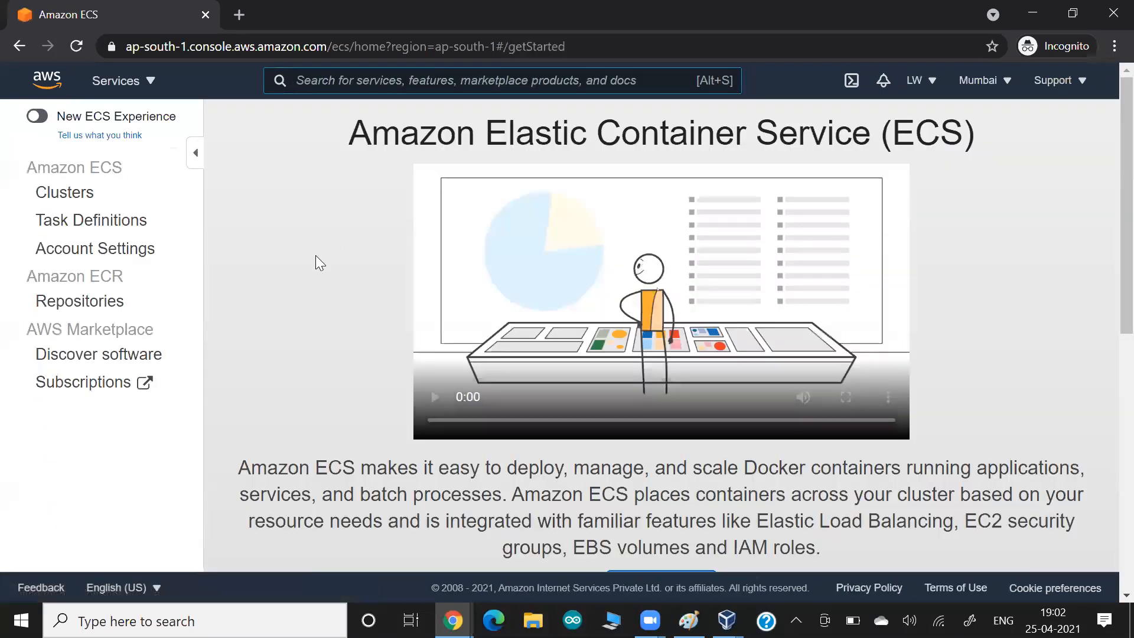
scroll(459, 358, down, 3)
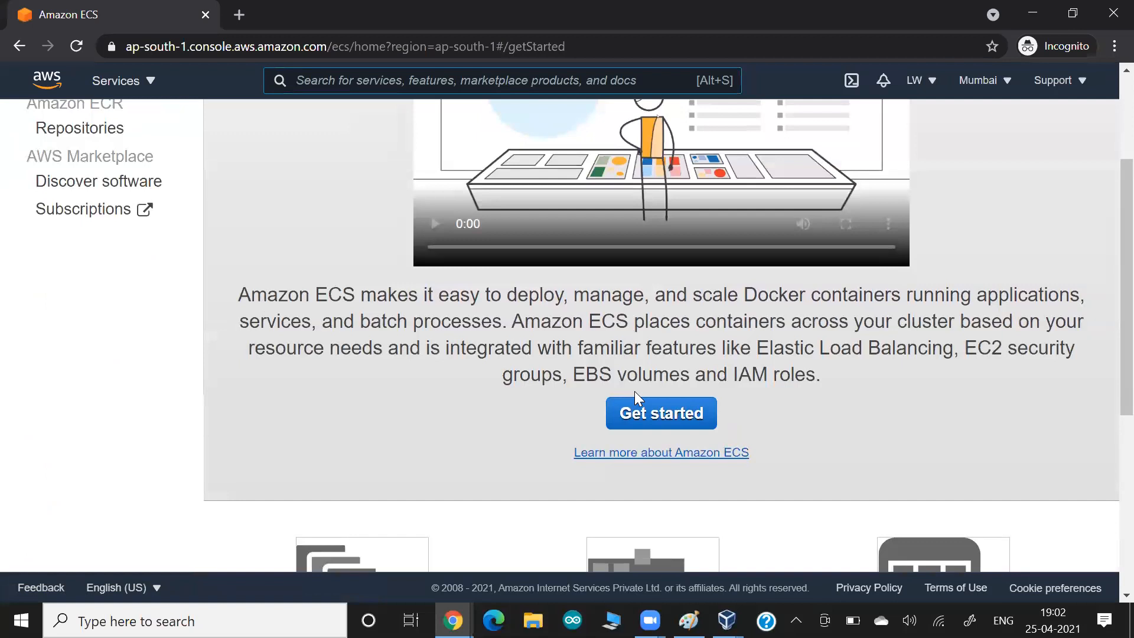
scroll(520, 386, up, 3)
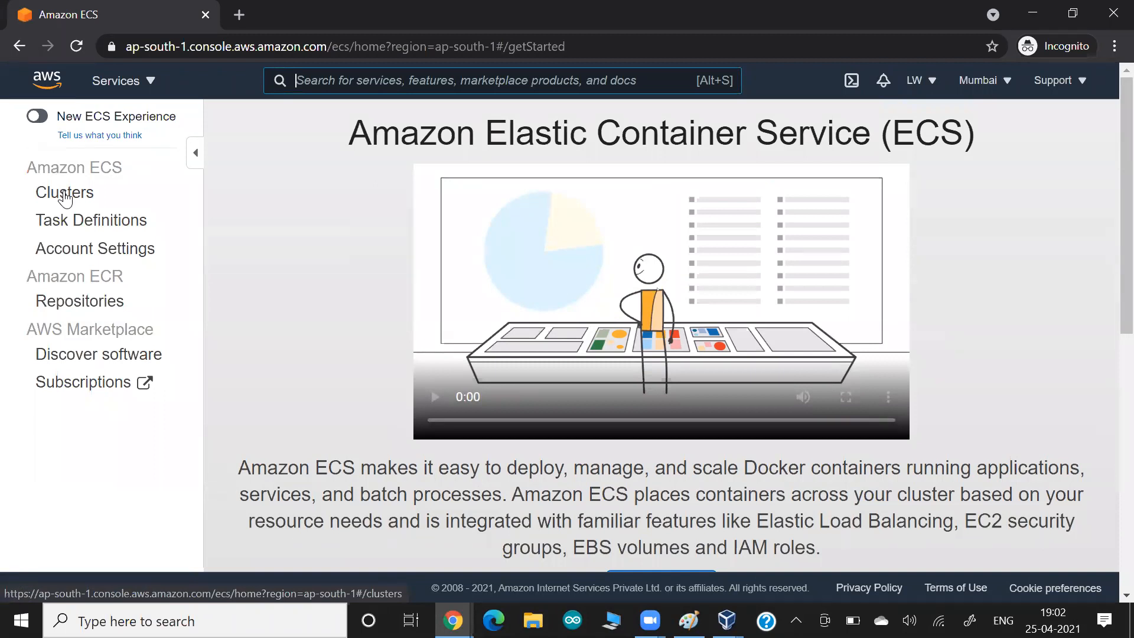
click(66, 199)
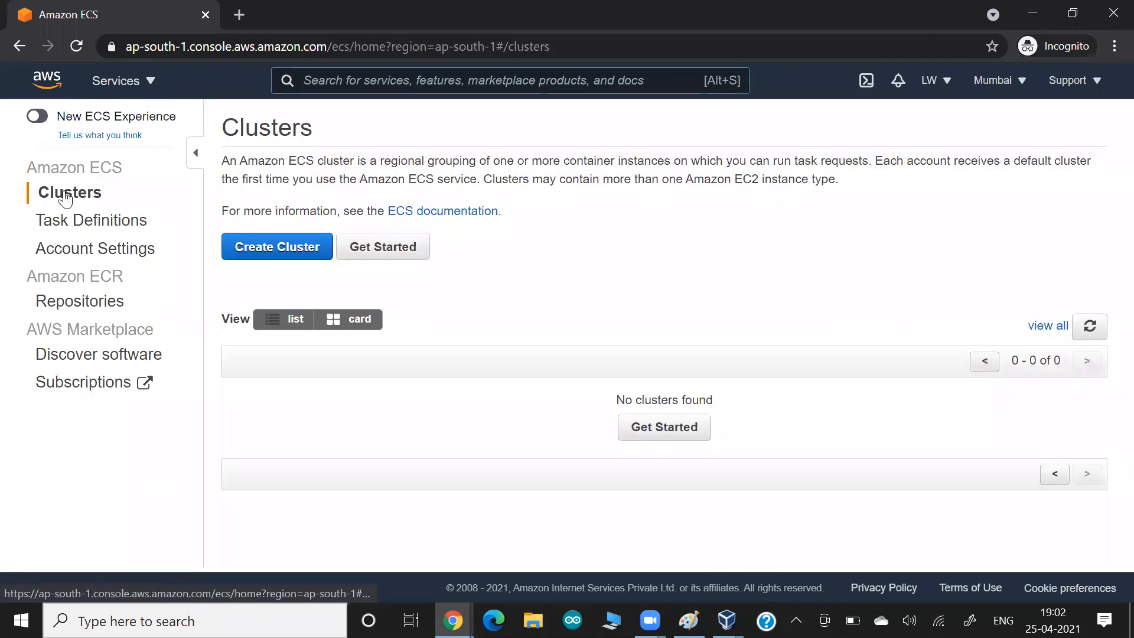
click(293, 246)
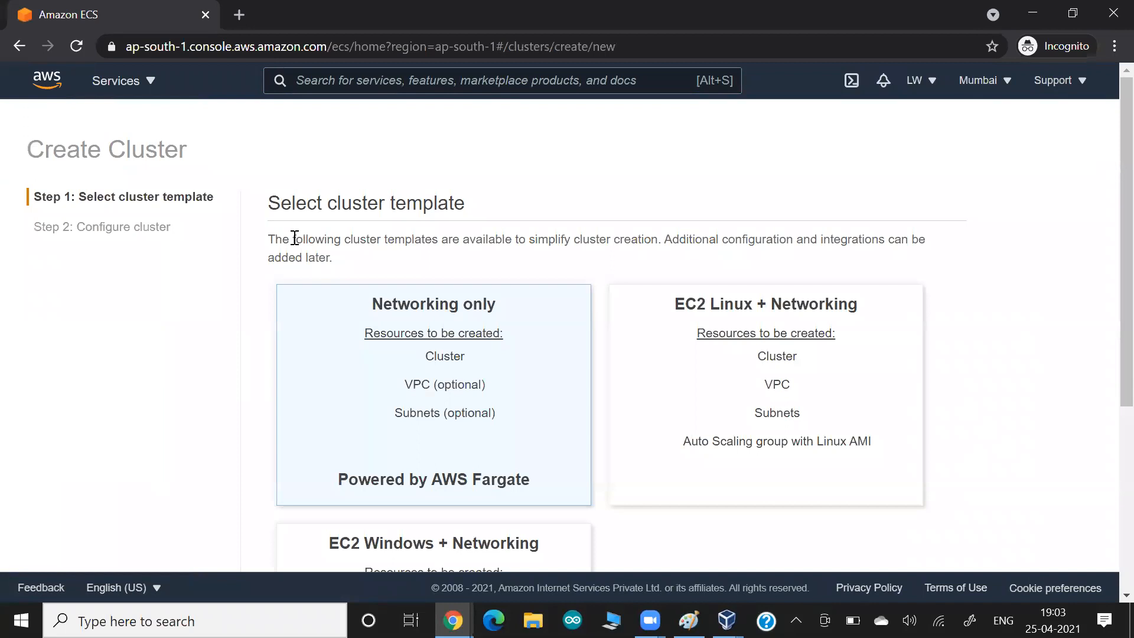
key(alt+Tab)
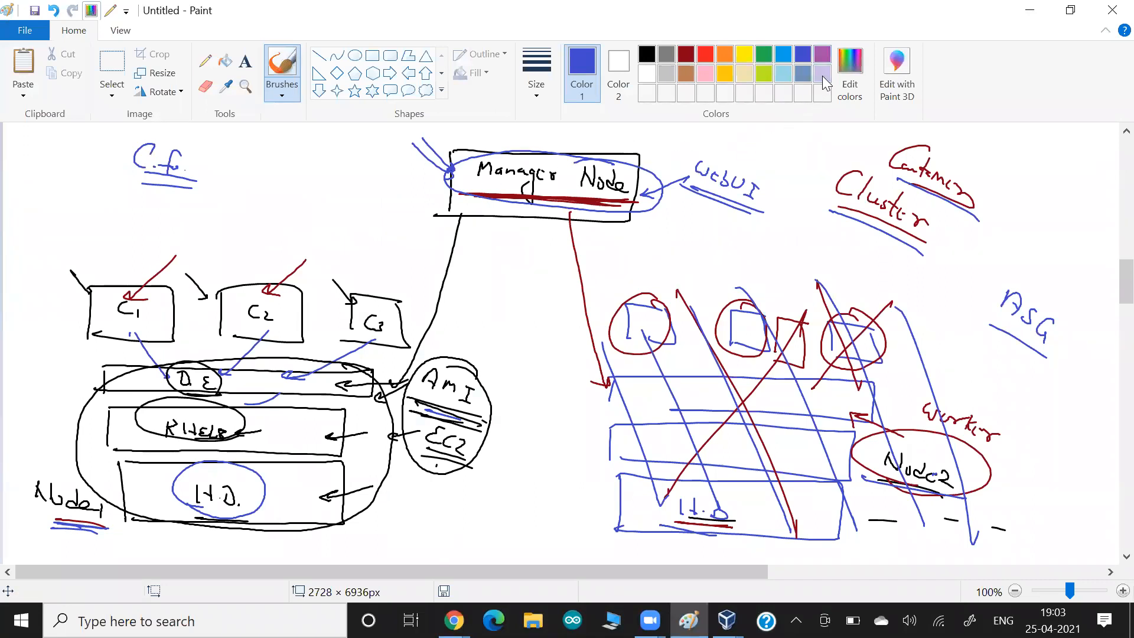
- In purple, draw two rectangles side by side on blank canvas
click(823, 54)
scroll(188, 416, down, 10)
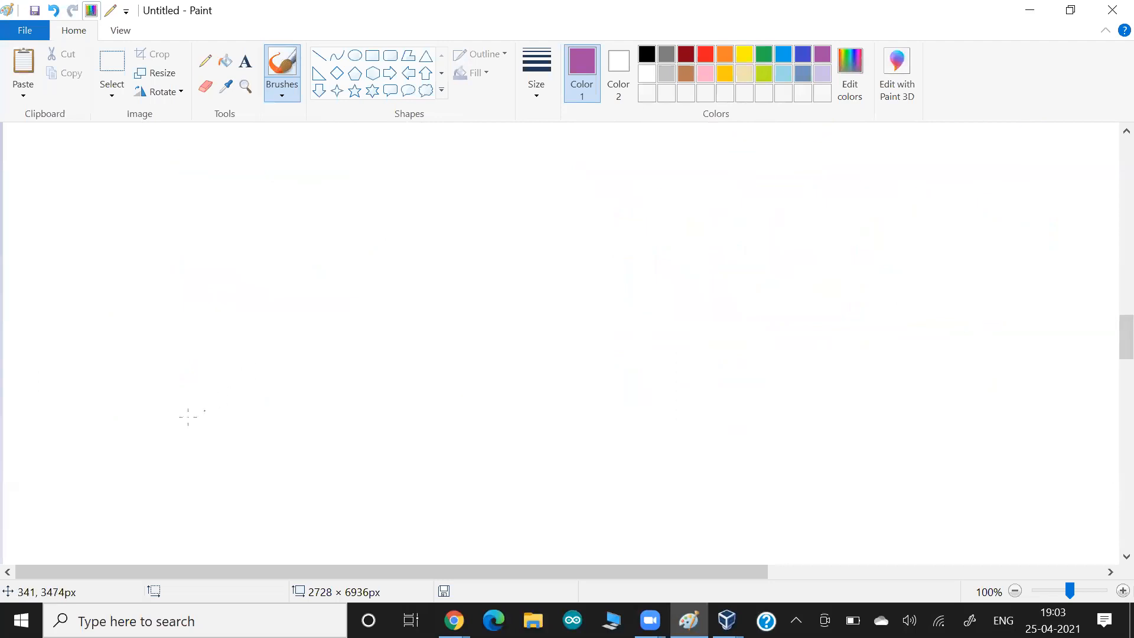
mouse_move(151, 409)
mouse_down()
mouse_move(153, 490)
mouse_move(185, 405)
mouse_move(316, 472)
mouse_move(225, 501)
mouse_move(154, 493)
mouse_up()
mouse_move(612, 413)
mouse_down()
mouse_move(606, 514)
mouse_move(662, 412)
mouse_move(815, 526)
mouse_move(605, 512)
mouse_up()
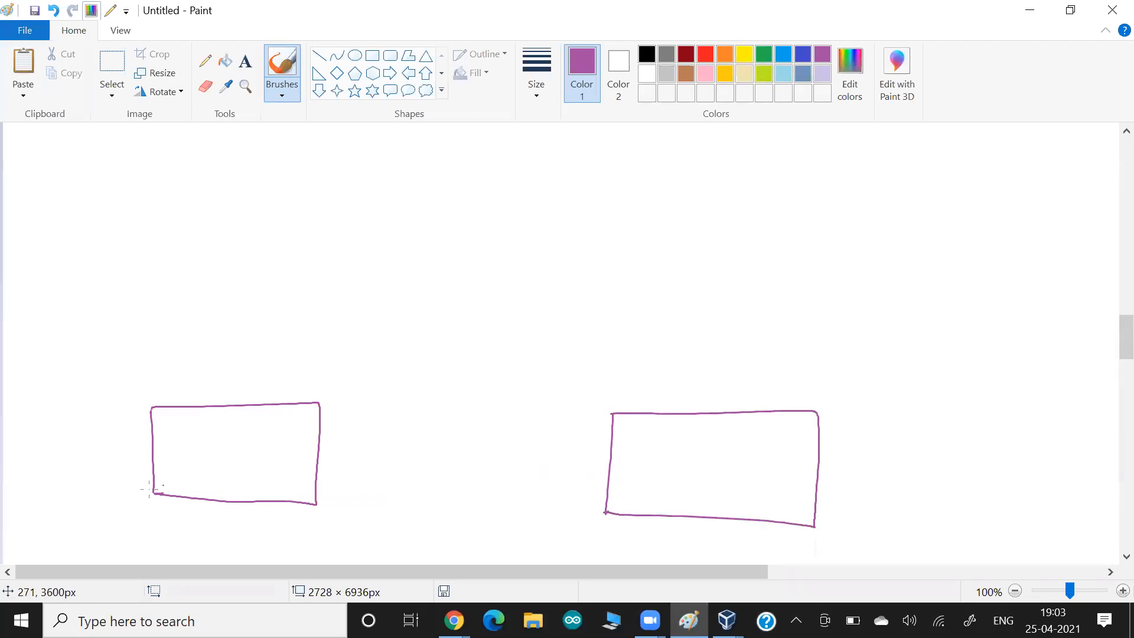
- Label the left rectangle 'Linux' and 'win' with an arrow, and add a 'D.E.' box on top
drag(134, 453, 170, 458)
mouse_move(84, 420)
mouse_down()
mouse_move(70, 438)
mouse_move(117, 447)
mouse_up()
drag(57, 471, 94, 483)
drag(108, 491, 66, 489)
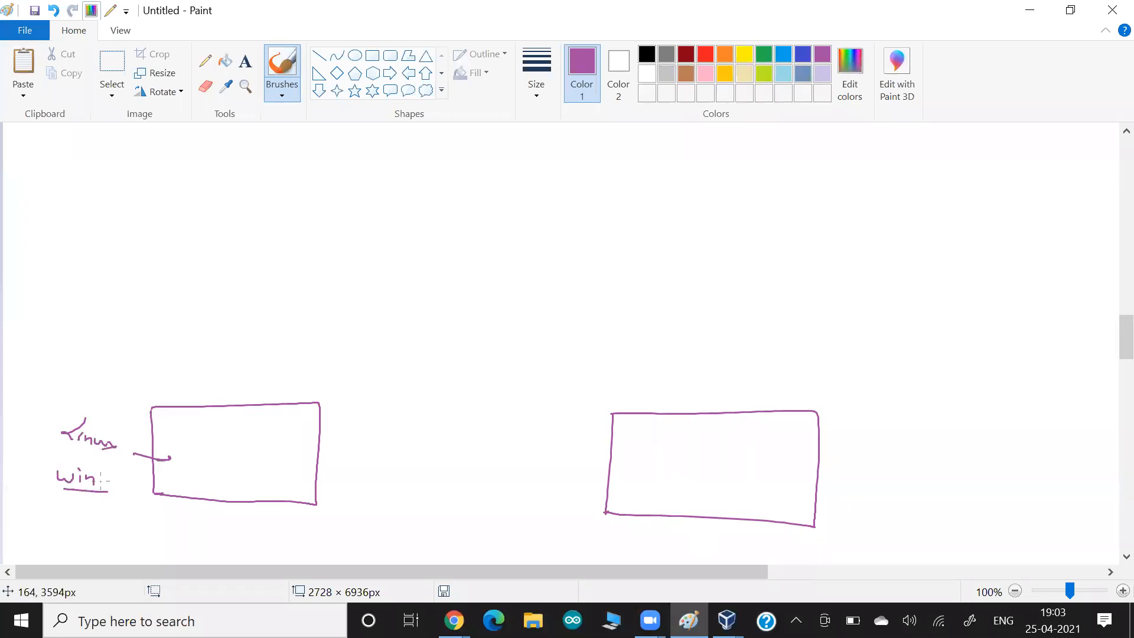
mouse_move(151, 407)
mouse_down()
mouse_move(243, 370)
mouse_move(320, 408)
mouse_up()
mouse_move(214, 373)
mouse_down()
mouse_move(215, 389)
mouse_move(216, 375)
mouse_move(251, 390)
mouse_up()
click(229, 388)
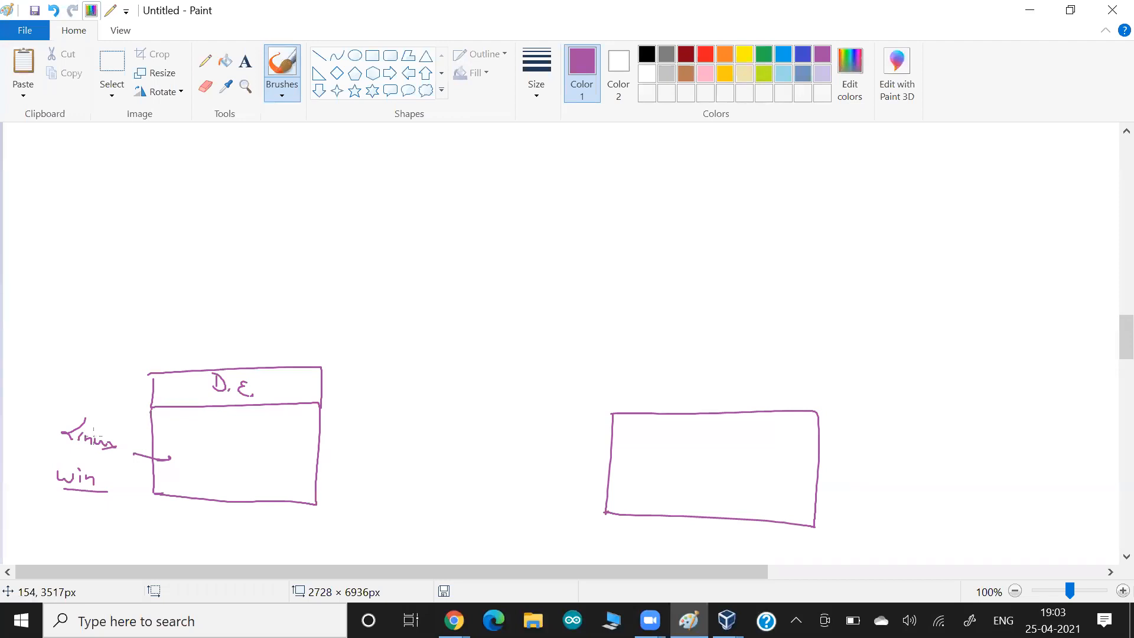
key(alt+Tab)
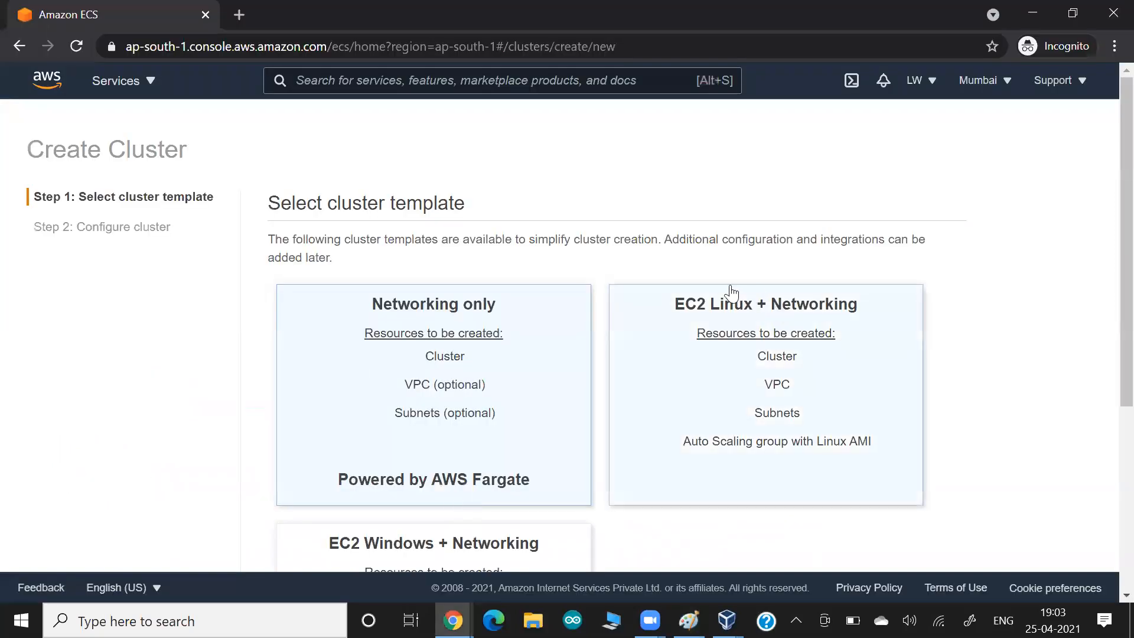
- Highlight the EC2 Windows + Networking template title on the Create Cluster page
drag(742, 298, 620, 286)
scroll(620, 283, down, 2)
drag(392, 420, 424, 422)
- Scribble over the 'win' label in the Paint drawing
key(alt+Tab)
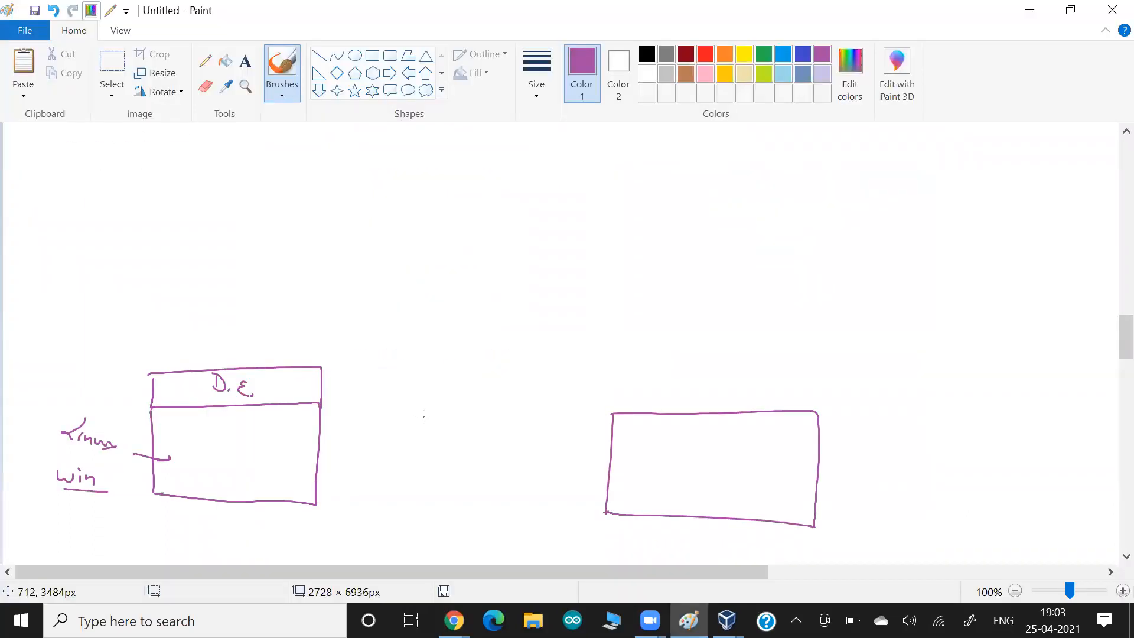
drag(74, 472, 87, 477)
key(alt+Tab)
- Highlight the AWS Fargate text, then choose the EC2 Linux + Networking template
drag(467, 352, 539, 355)
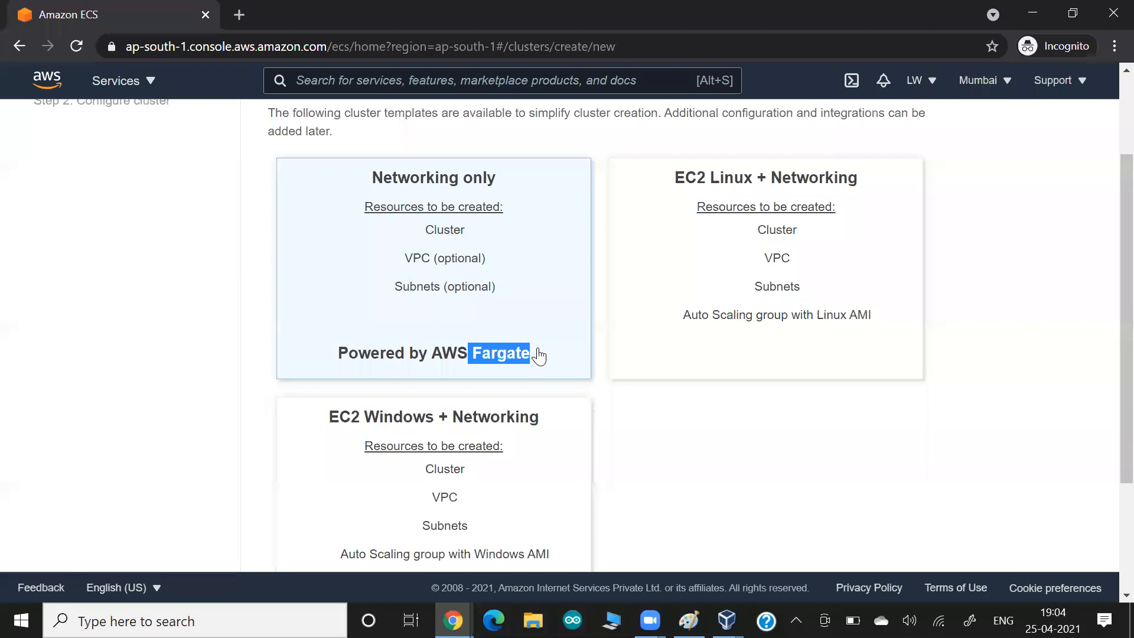
key(alt+Tab)
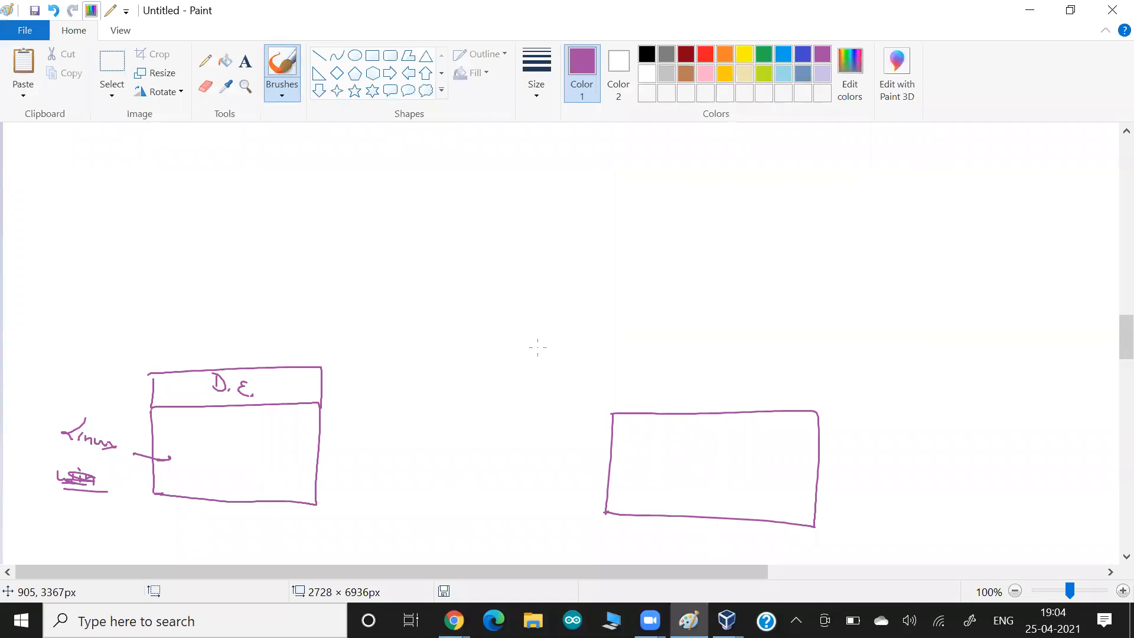
key(alt+Tab)
click(732, 375)
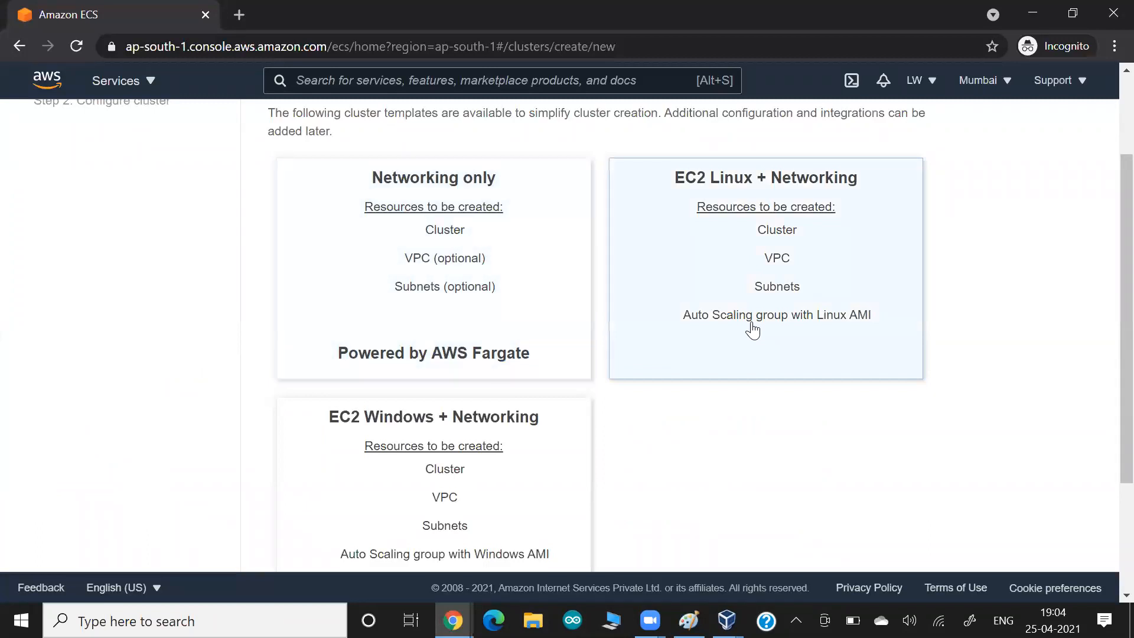
scroll(752, 330, up, 2)
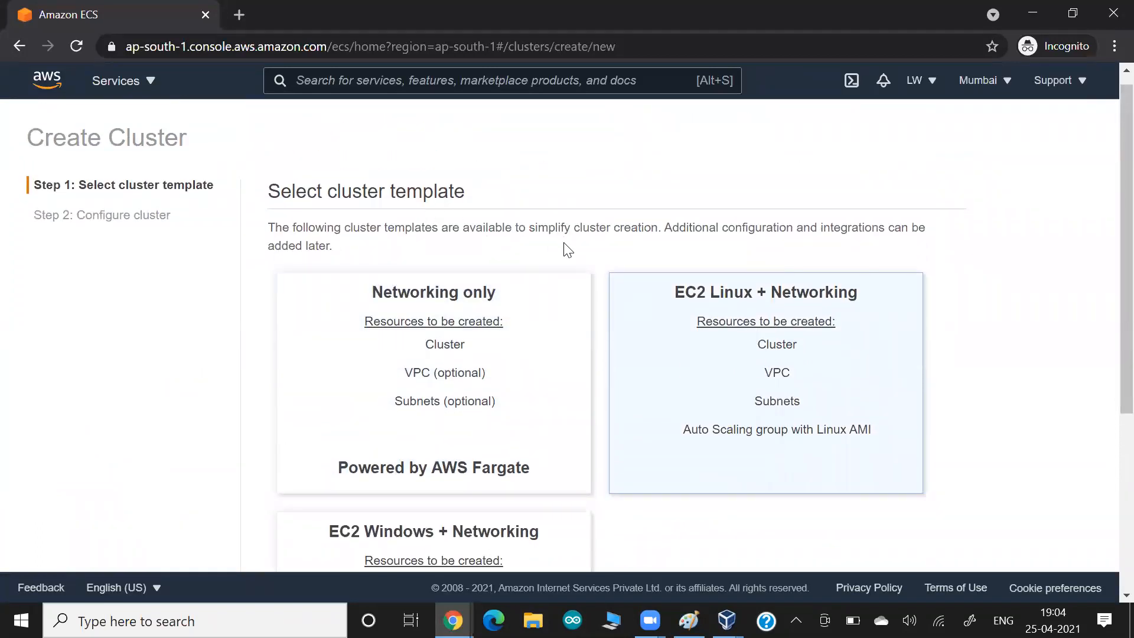
- Paste the Create Cluster screenshot into the Google Docs notes and scroll down to Next step
key(alt+Tab)
key(alt+Tab)
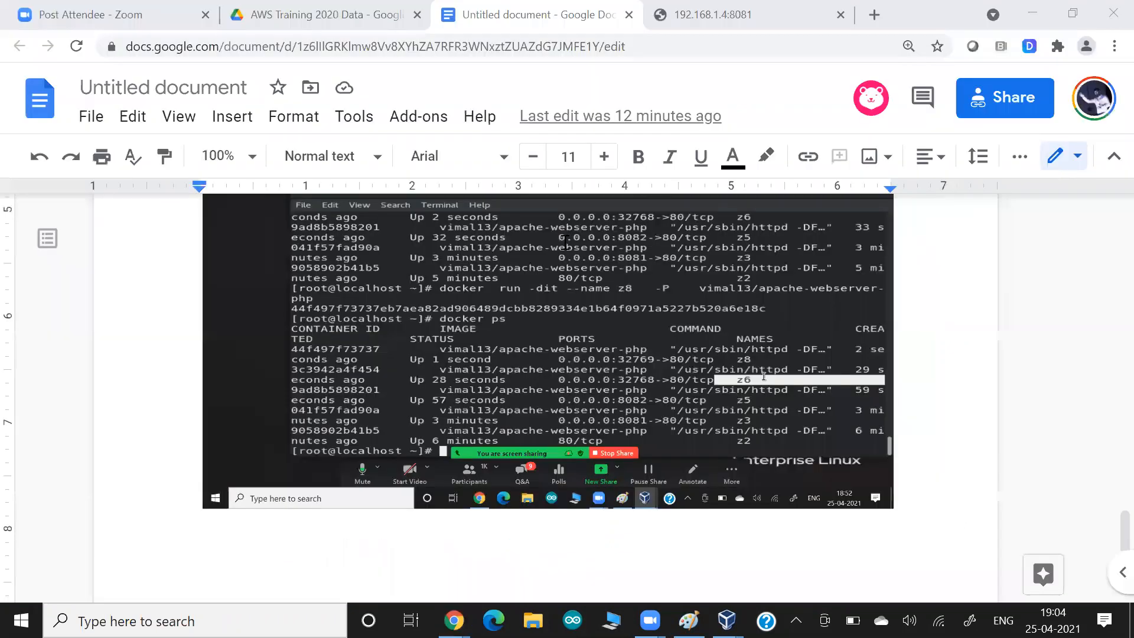
key(ctrl+v)
key(alt+Tab)
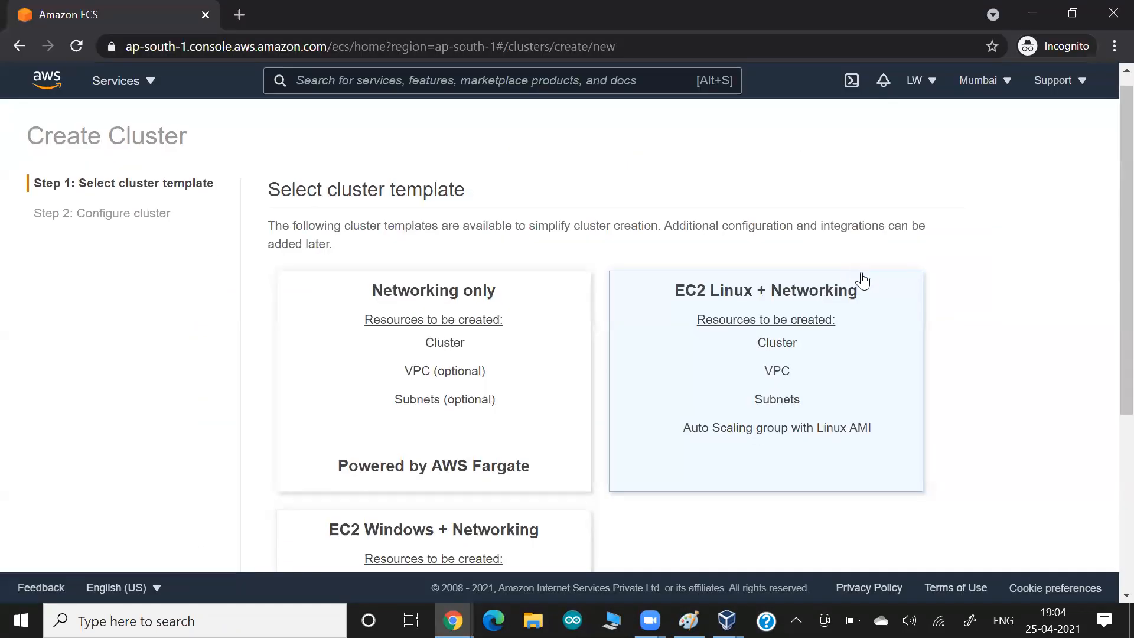
scroll(738, 354, down, 3)
scroll(738, 357, down, 2)
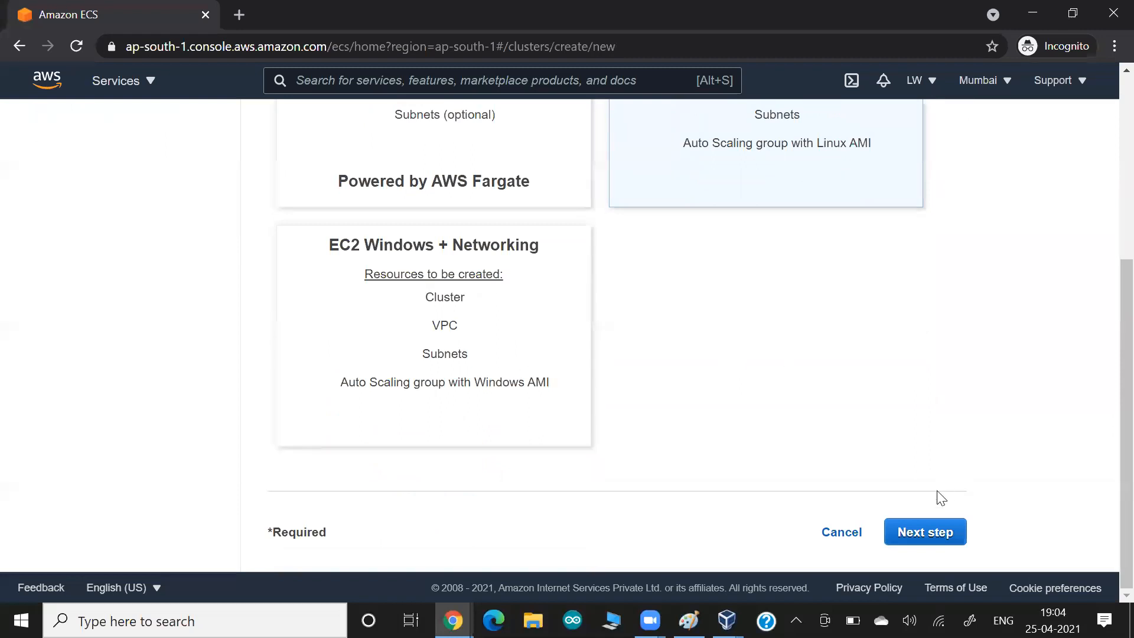
- Name the cluster mylwcluster1 on Configure cluster, review the form, and go back to Previous
click(907, 541)
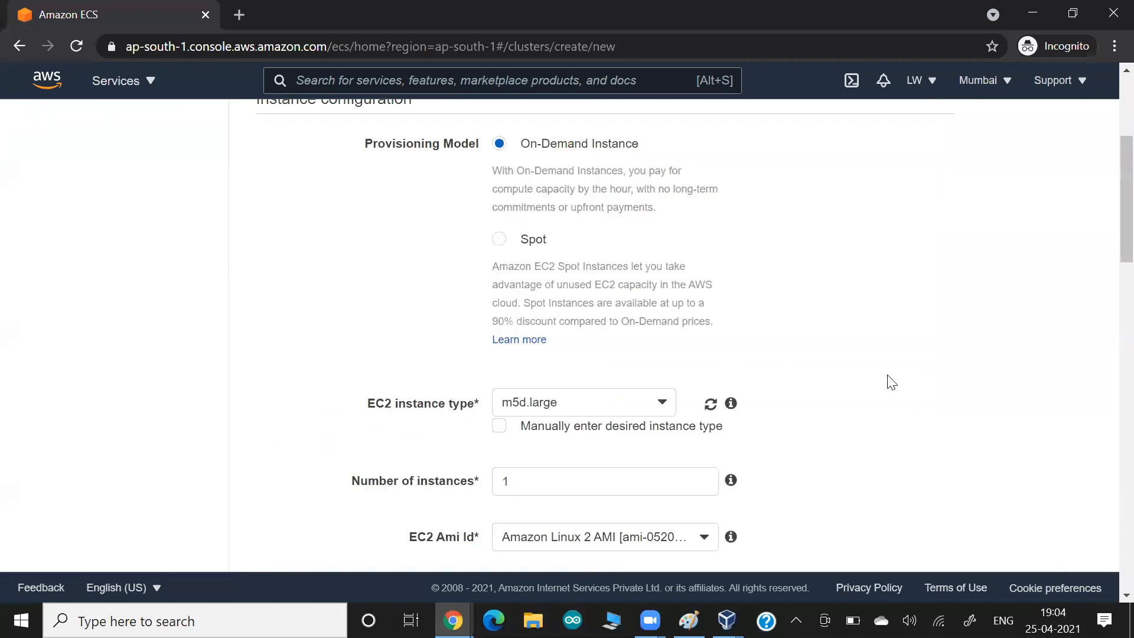
scroll(891, 382, up, 4)
click(579, 256)
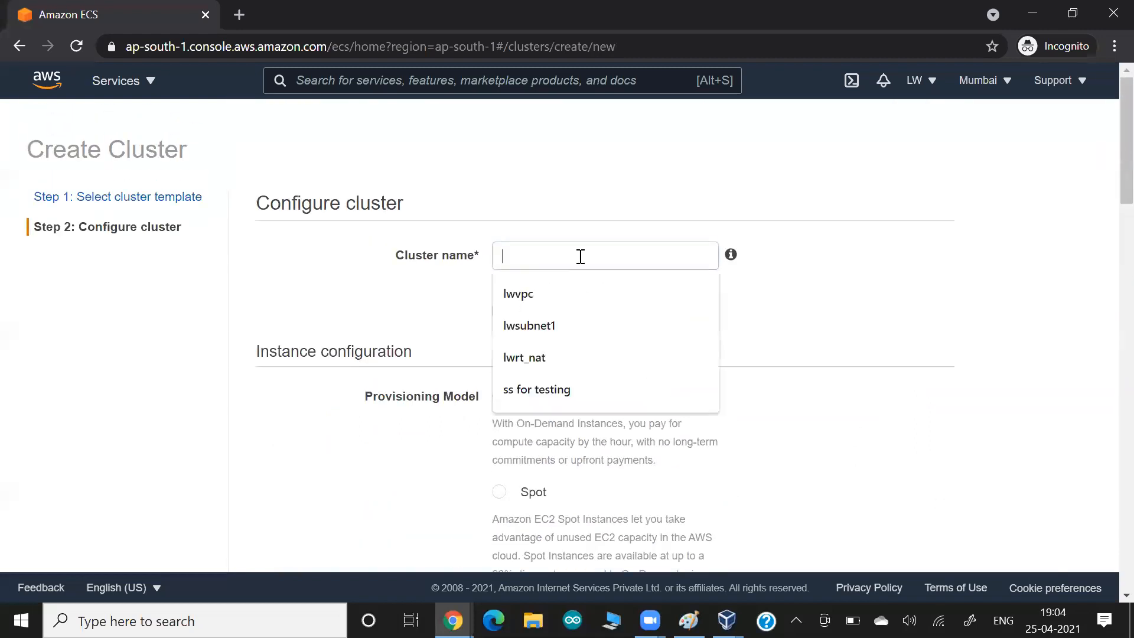
text(mylwclus)
text(2)
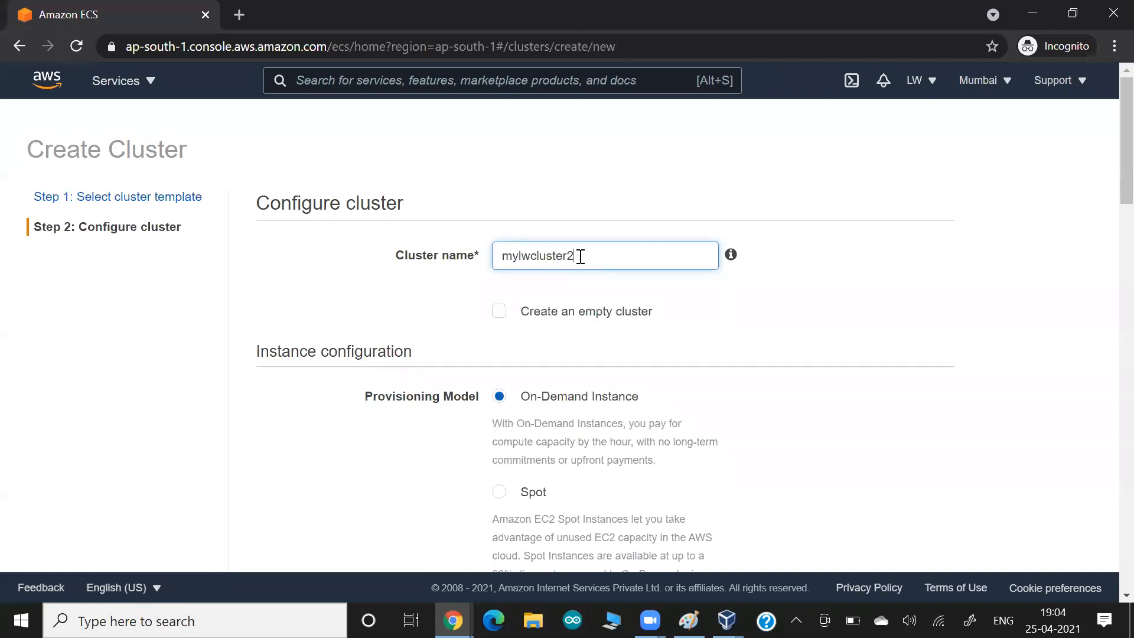
key(BackSpace)
text(1)
scroll(241, 454, down, 1)
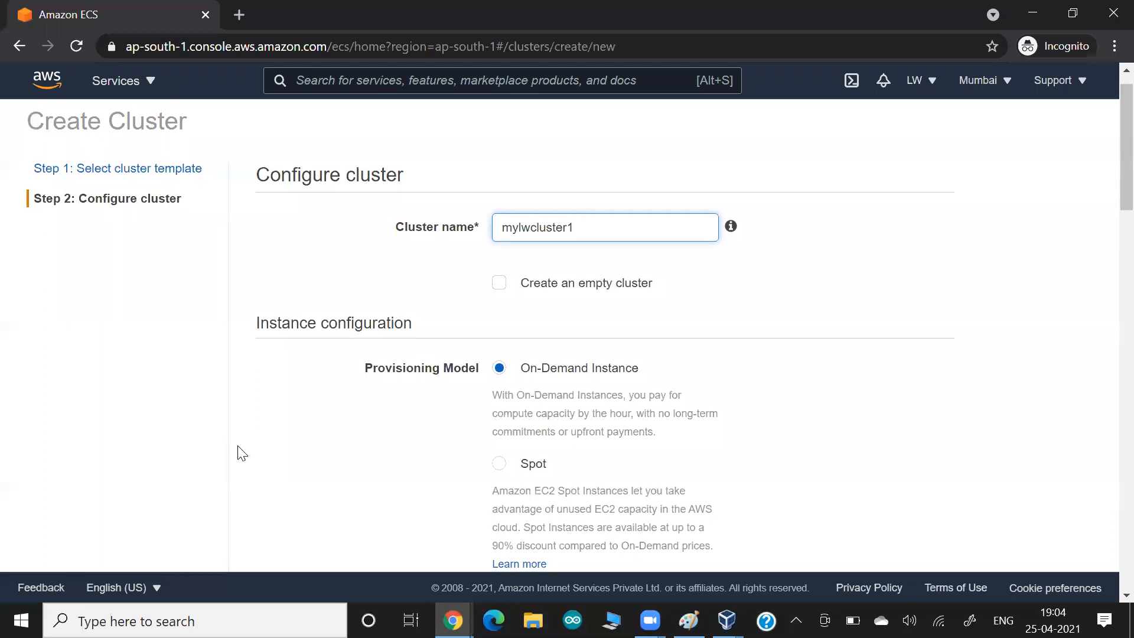
scroll(241, 454, down, 18)
scroll(581, 491, down, 18)
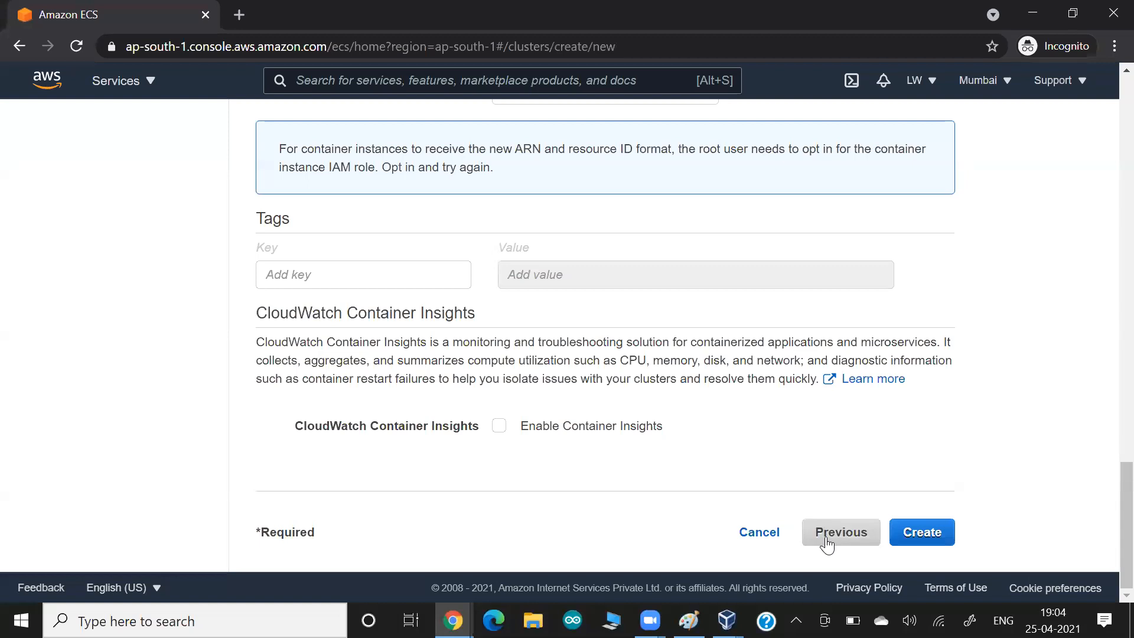
click(822, 536)
scroll(793, 467, up, 3)
scroll(795, 467, up, 1)
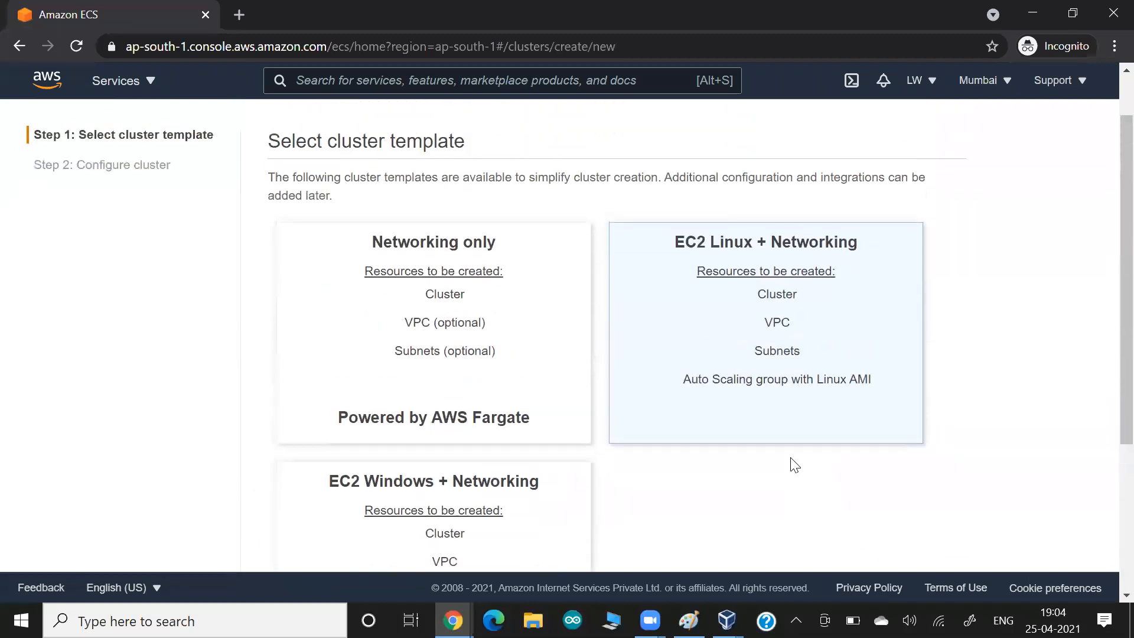
drag(814, 382, 874, 390)
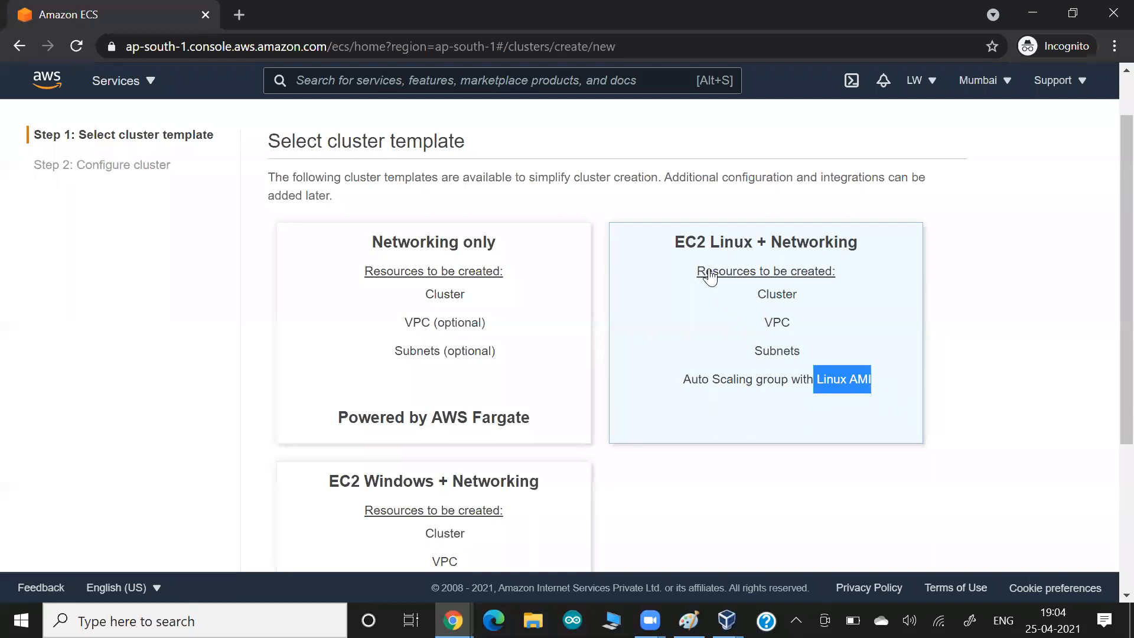
double_click(688, 243)
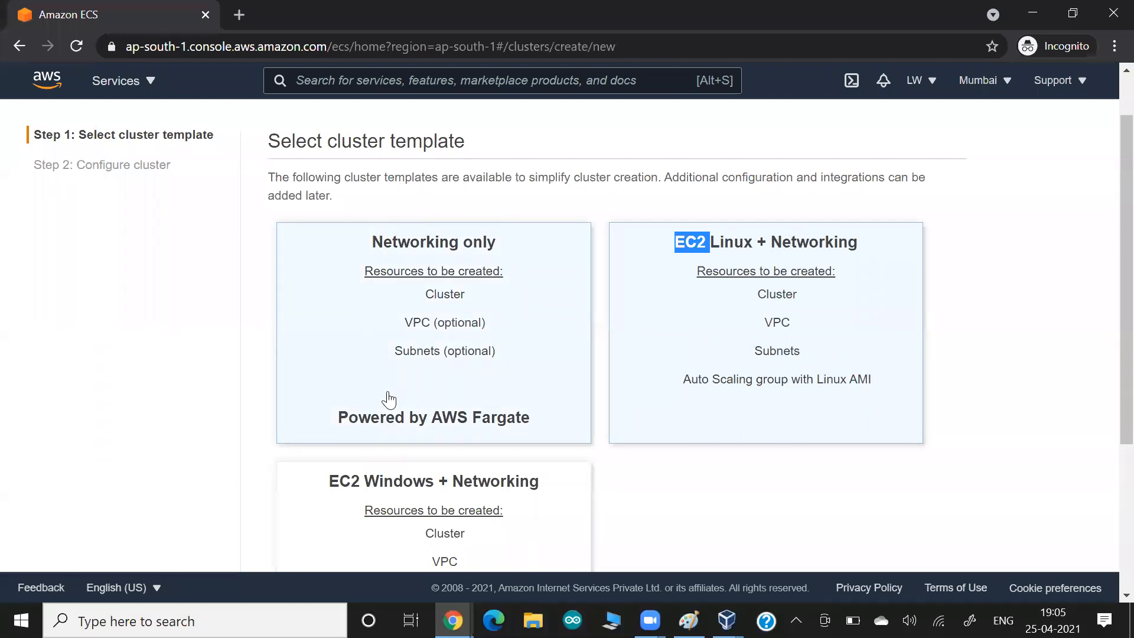
click(646, 377)
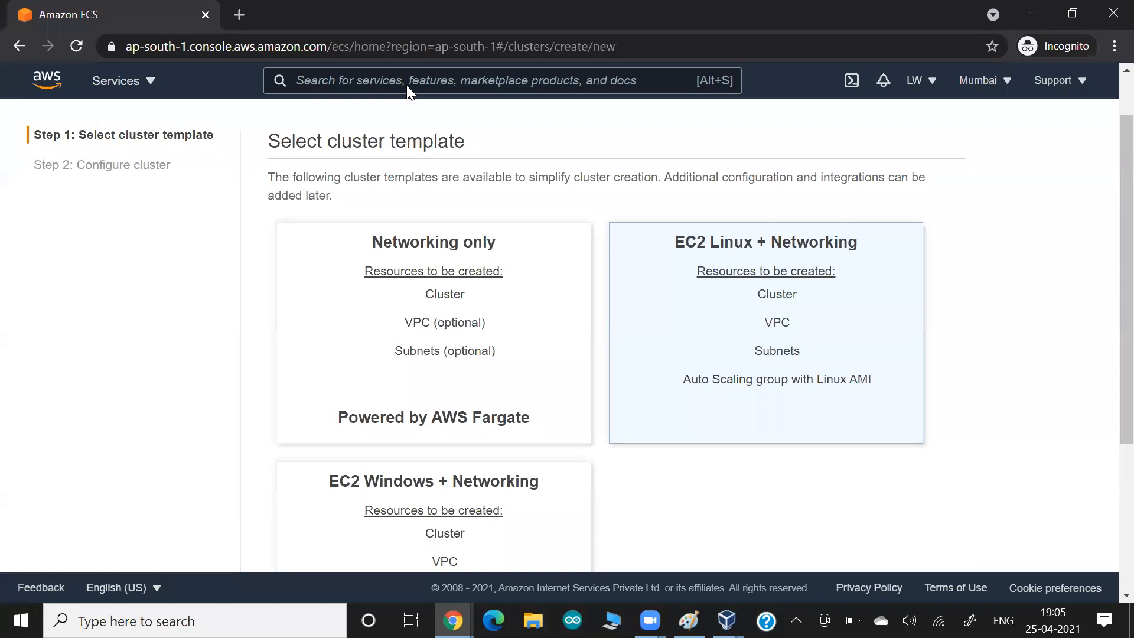
- Open EC2 from an 'ec2' search in a new tab, view it, and return to the ECS tab
click(326, 87)
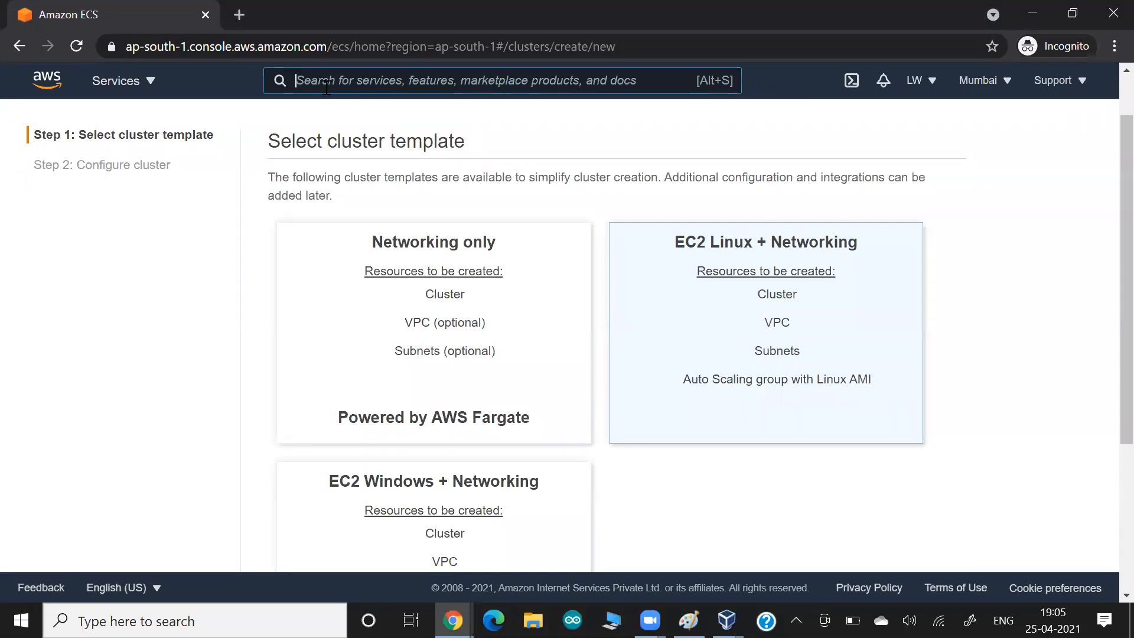
text(ec2)
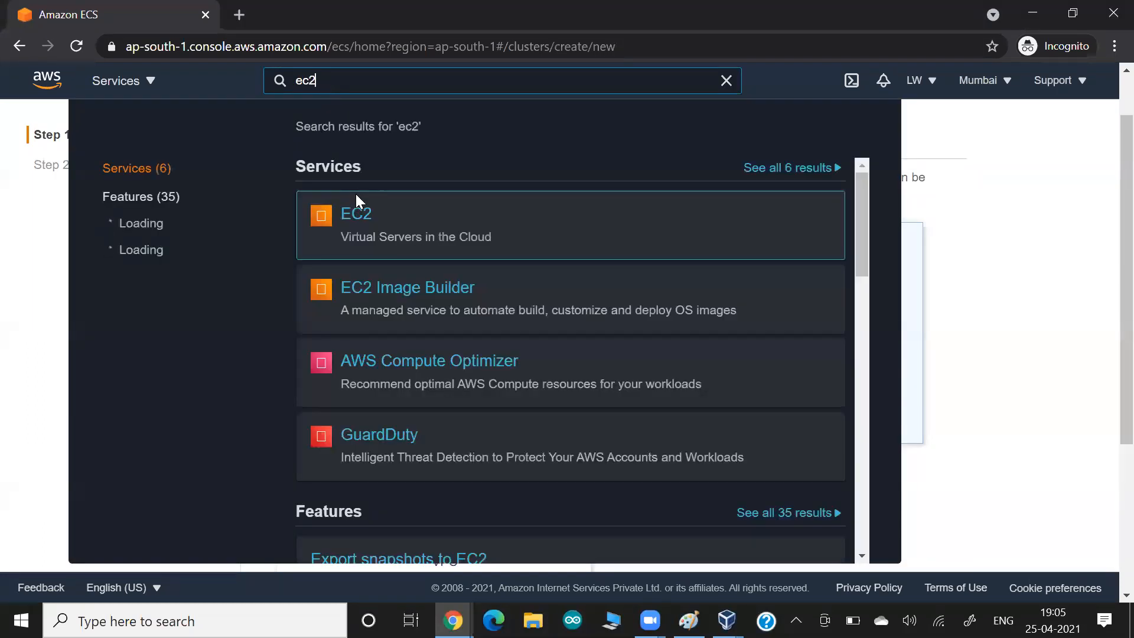
right_click(374, 218)
click(380, 223)
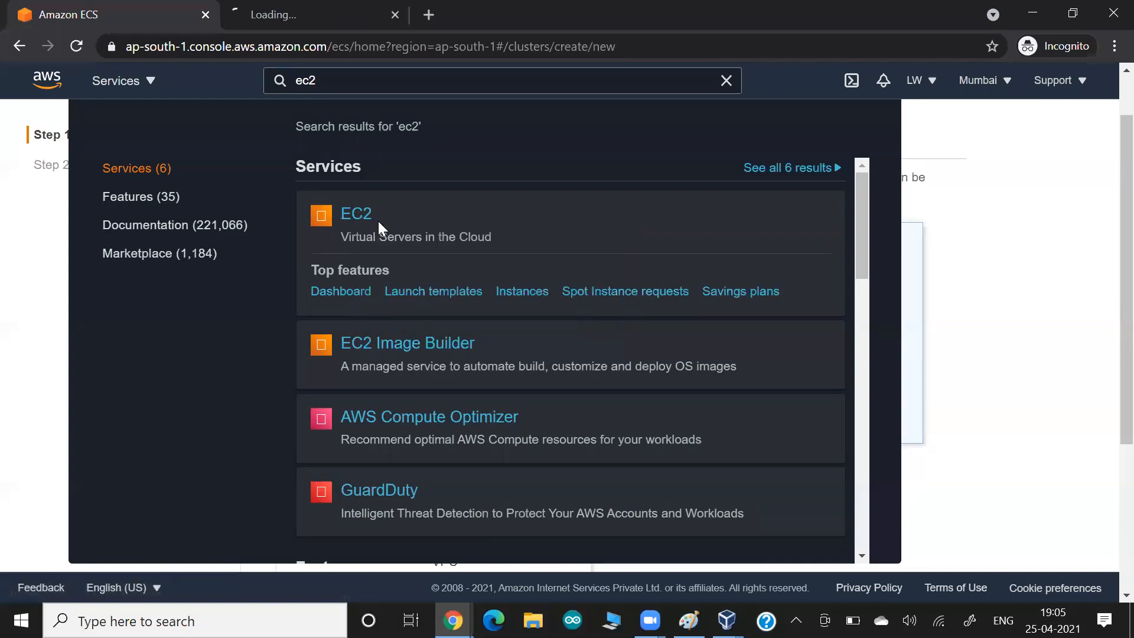
click(333, 18)
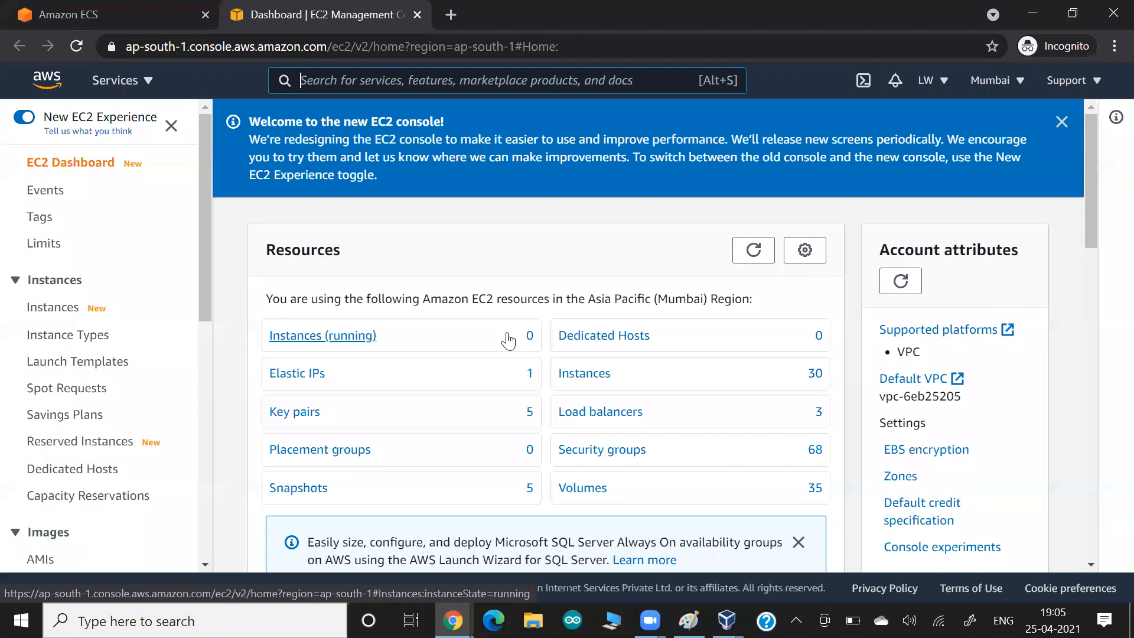
click(66, 14)
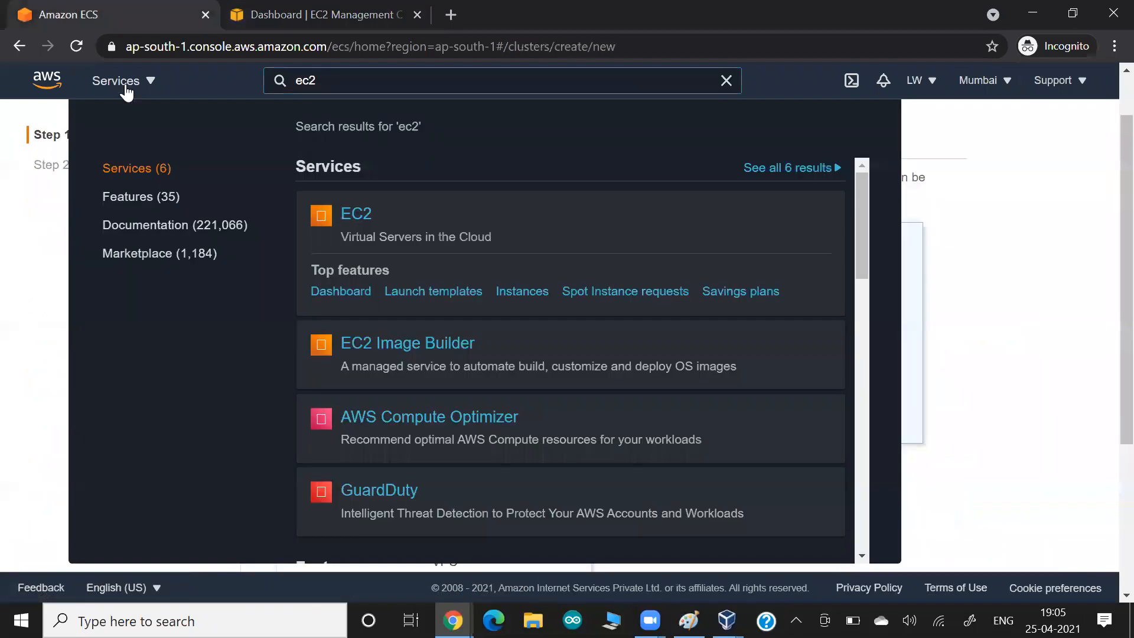
click(1043, 290)
scroll(1044, 291, down, 4)
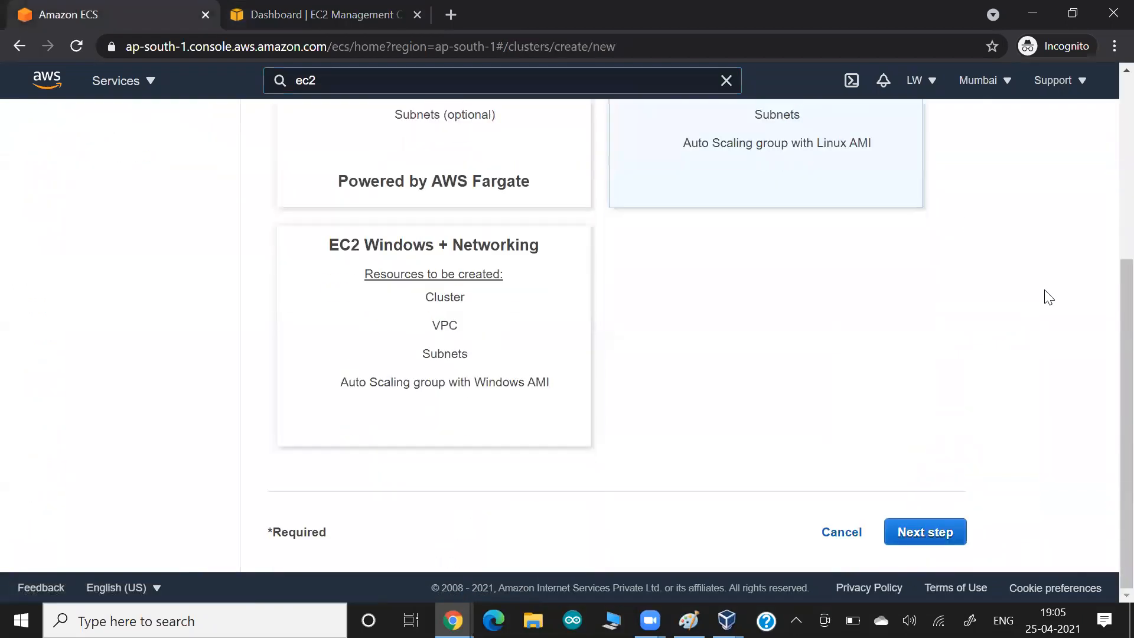
- Advance to Configure cluster and enter mylwcluster1 as the cluster name
click(952, 532)
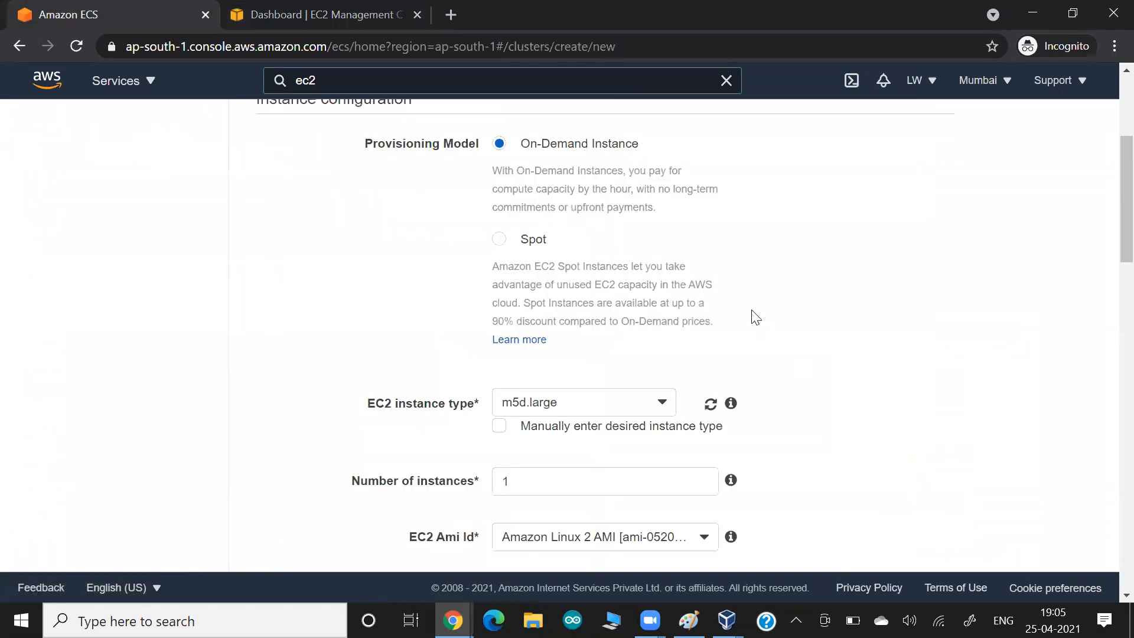
scroll(756, 317, up, 2)
click(563, 255)
text(m)
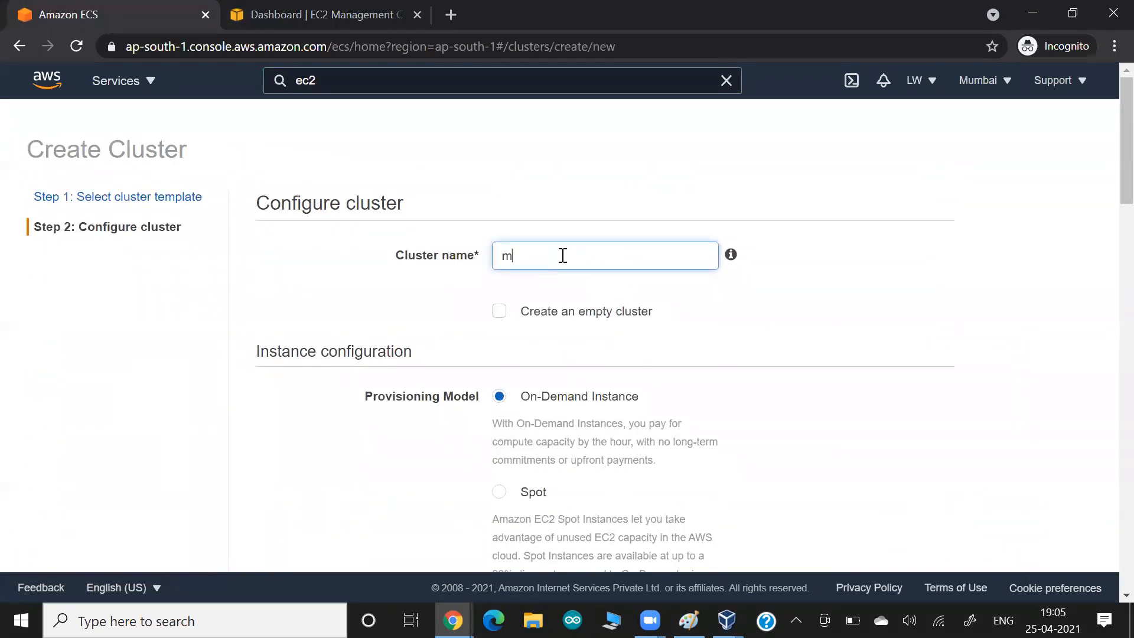
text(ylwcluster1)
click(276, 449)
scroll(275, 449, down, 2)
- Recheck the EC2 tab, then highlight the Provisioning Model label on the configuration page
drag(373, 309, 448, 313)
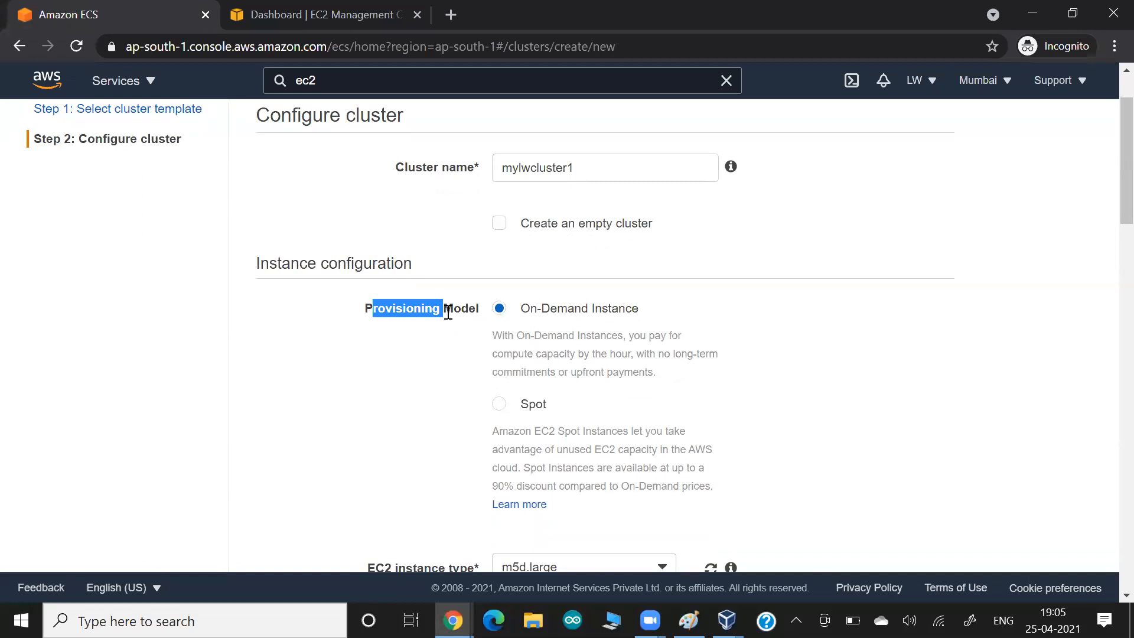
scroll(449, 313, up, 2)
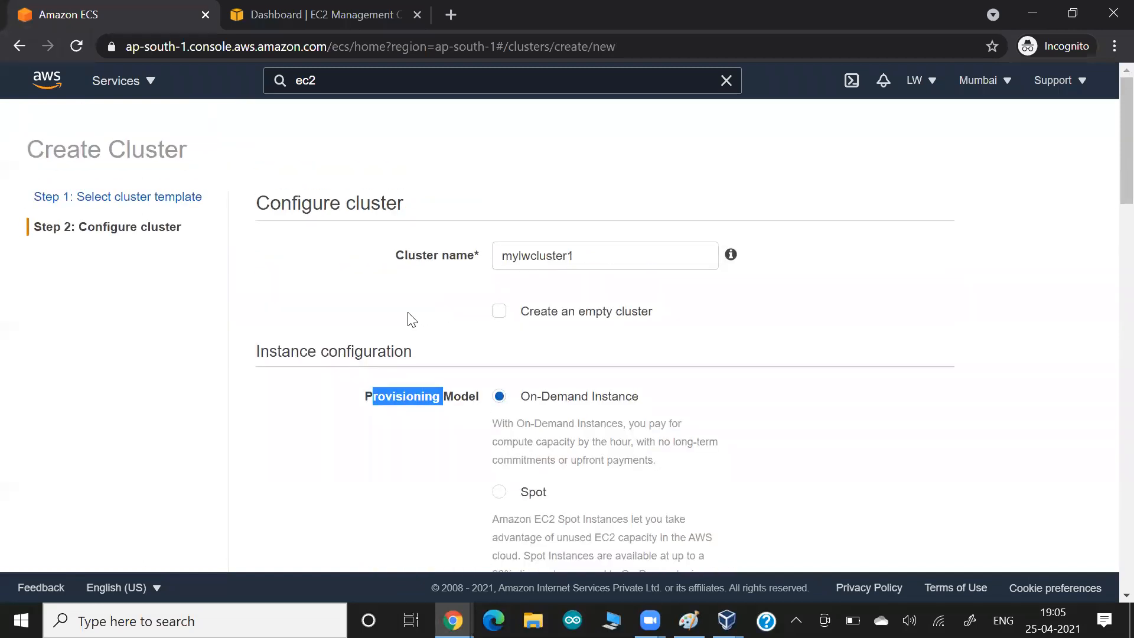
click(352, 16)
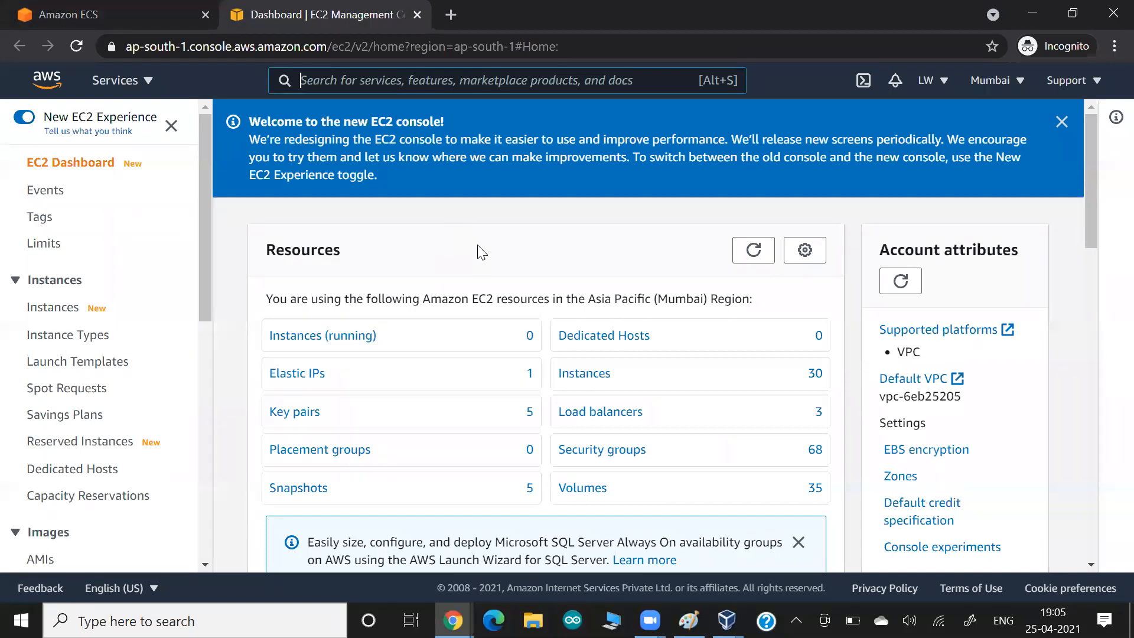
click(140, 19)
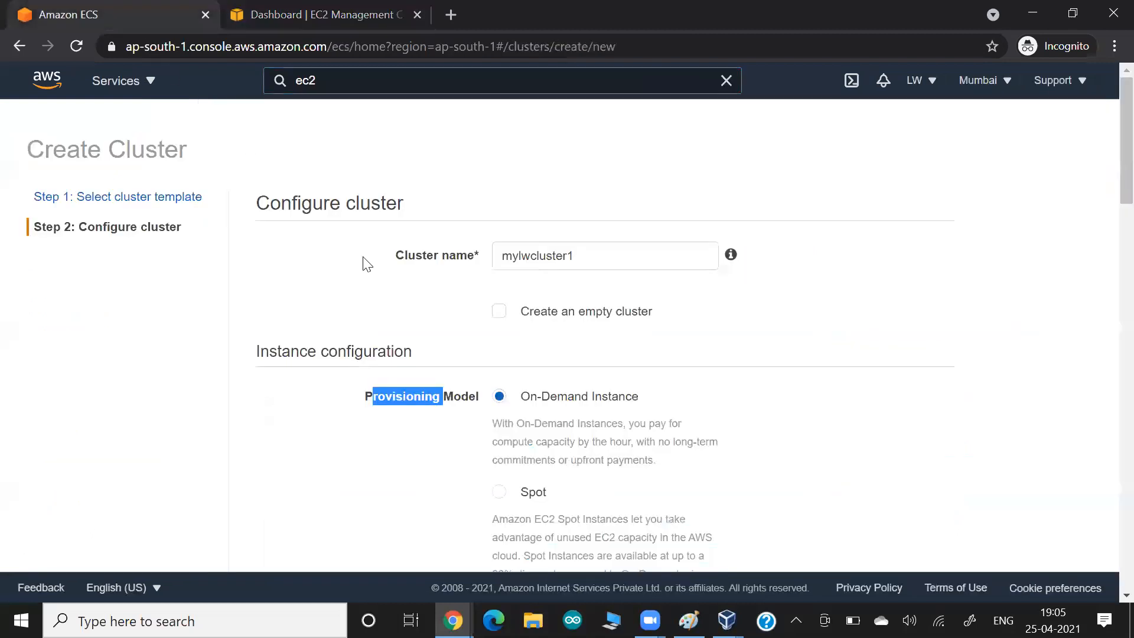
click(369, 397)
drag(386, 397, 442, 395)
key(alt+Tab)
key(alt+Tab)
key(alt+Tab)
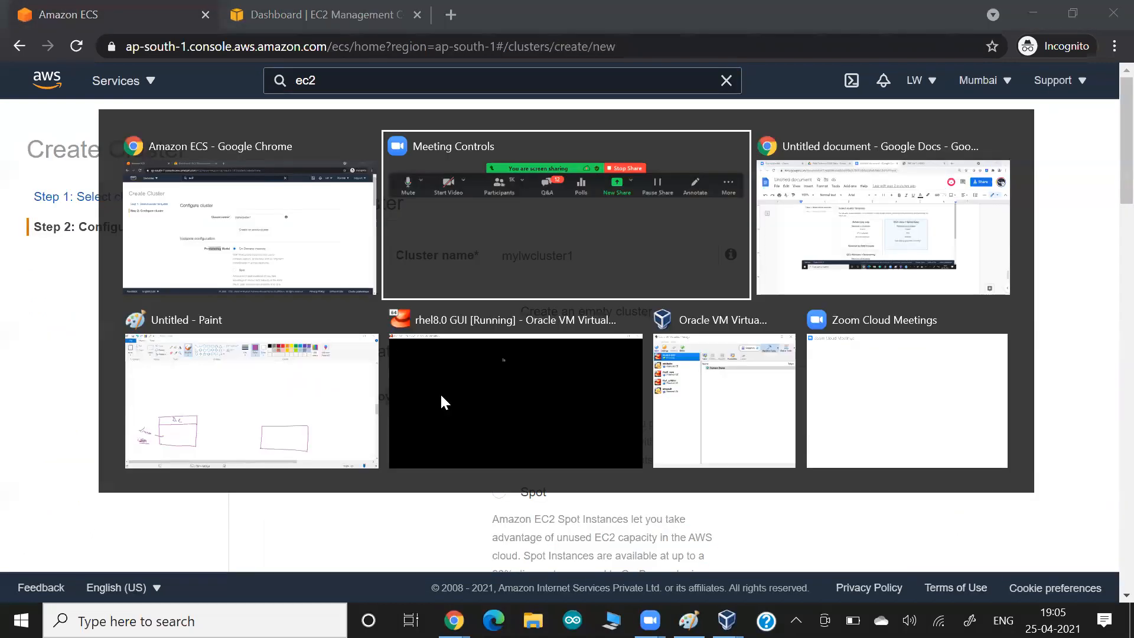
- Underline the On-demand note on the whiteboard in green
scroll(442, 397, up, 20)
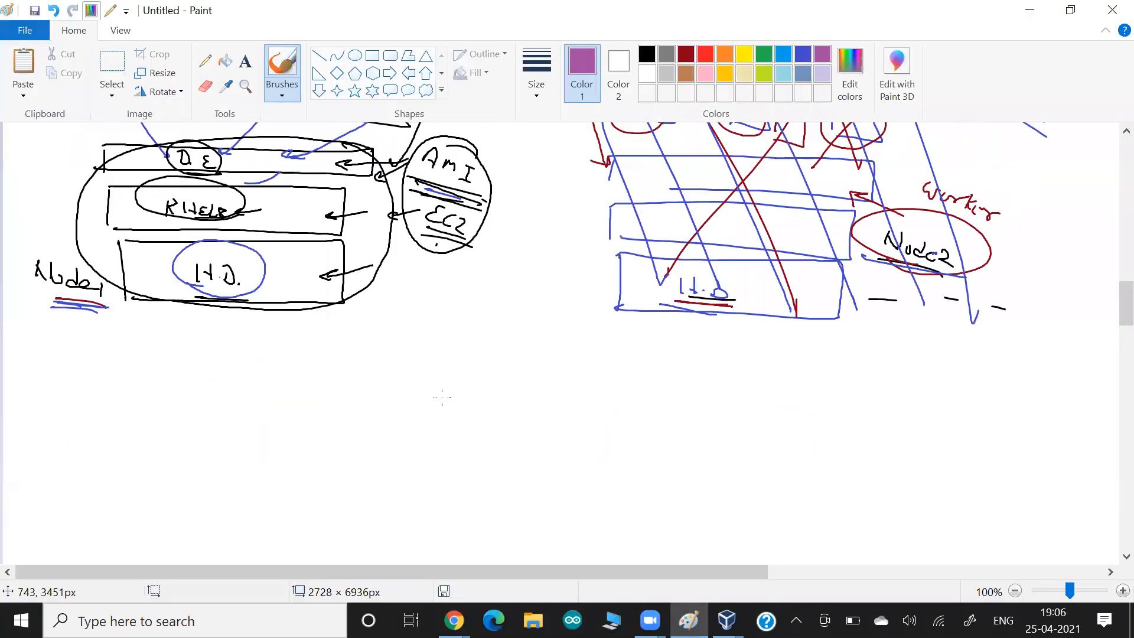
scroll(442, 397, up, 6)
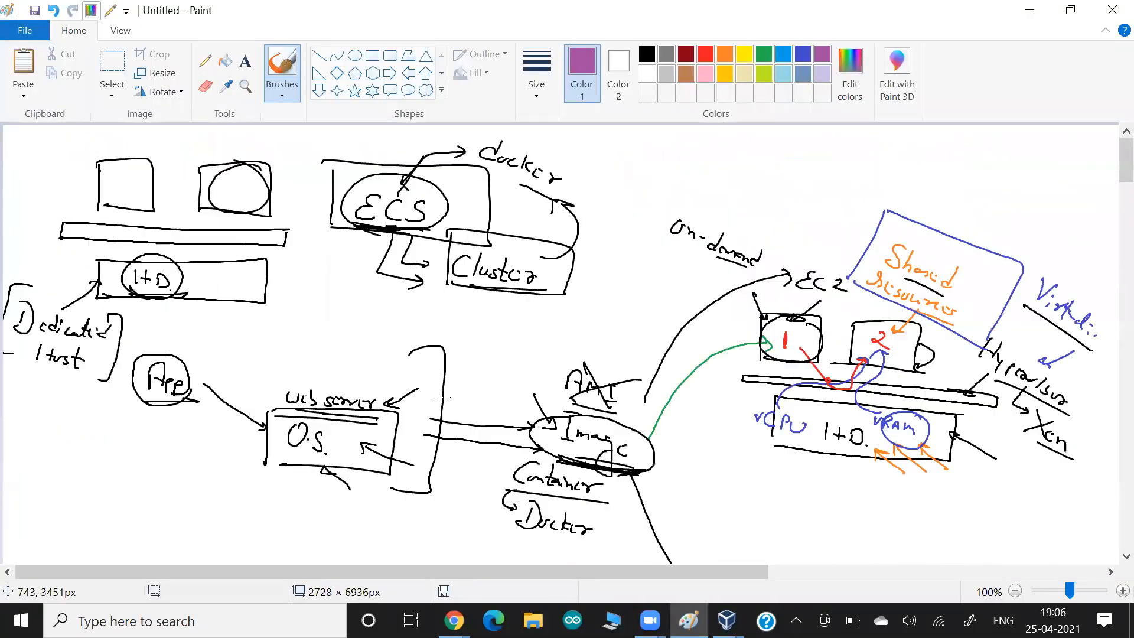
click(763, 54)
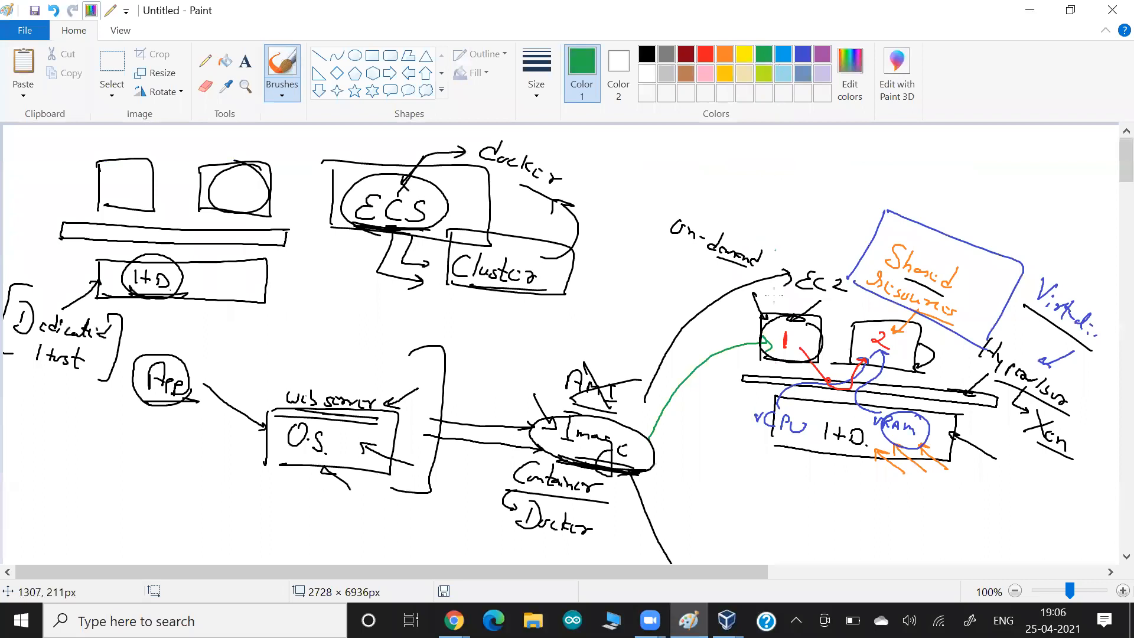
drag(669, 251, 758, 285)
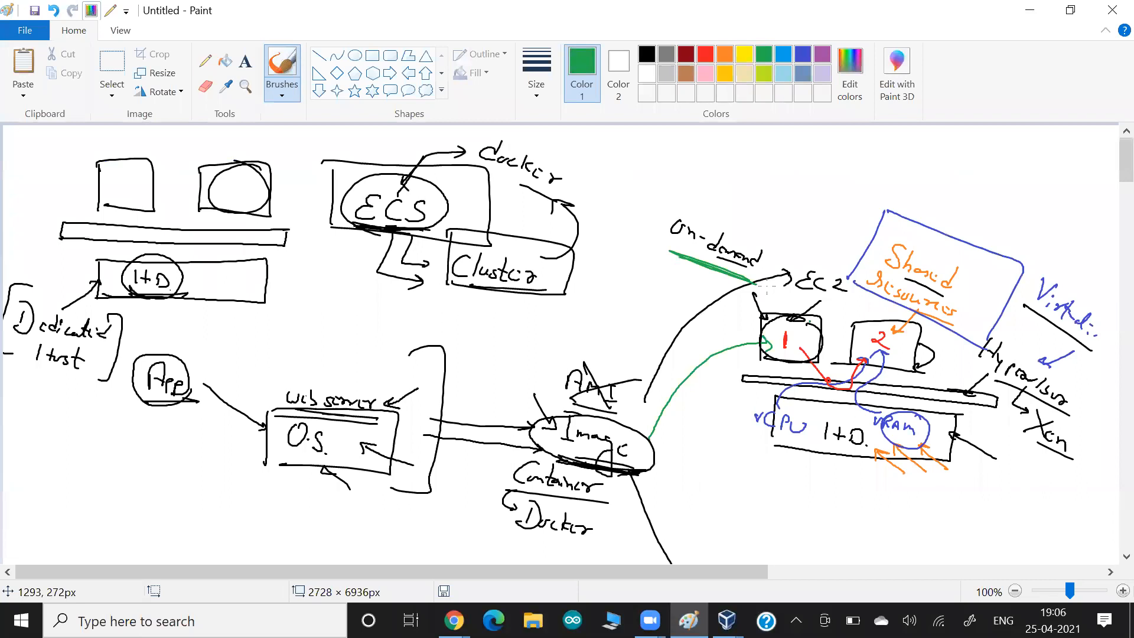
- On the ECS page, highlight the On-Demand 'no long-term commitments' wording
key(alt+Tab)
scroll(572, 364, down, 1)
drag(557, 383, 684, 420)
click(654, 405)
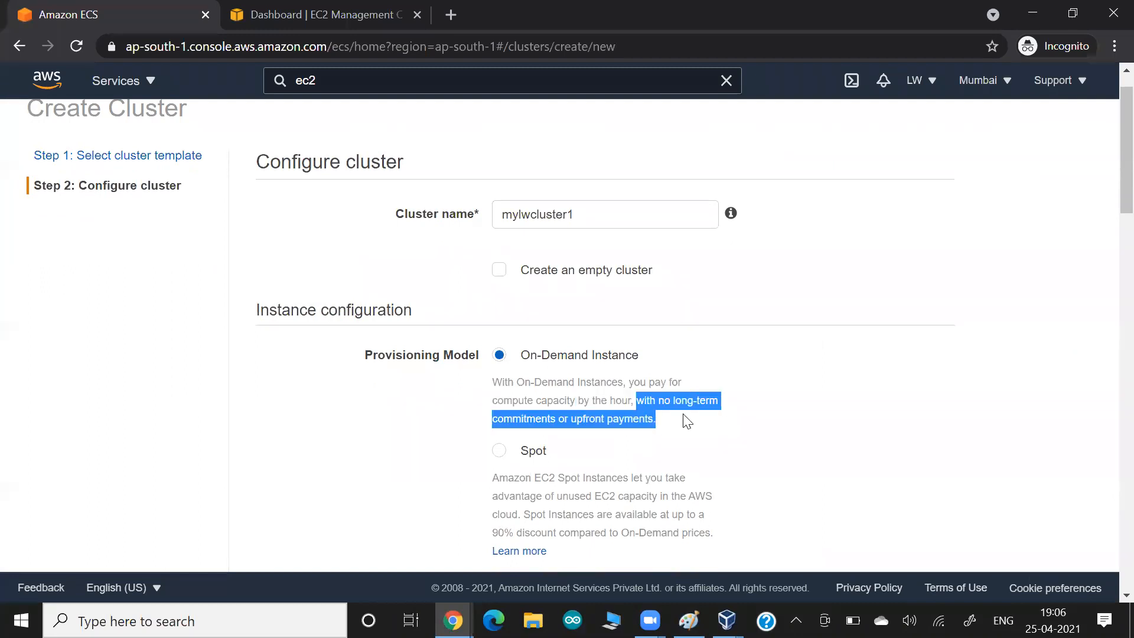
click(686, 421)
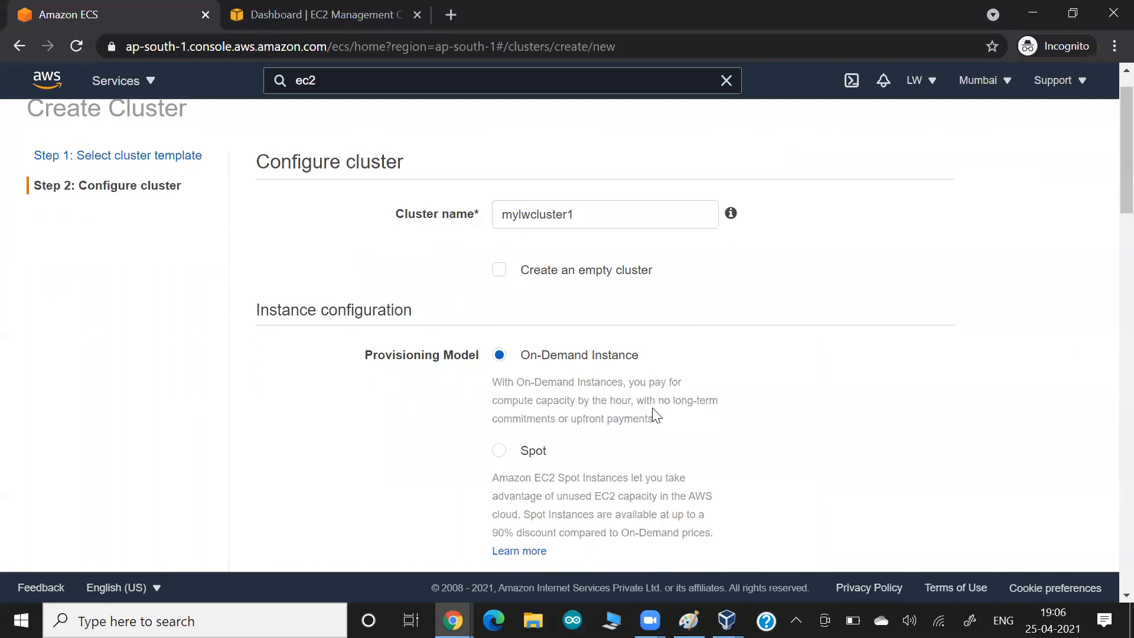
drag(650, 401, 669, 430)
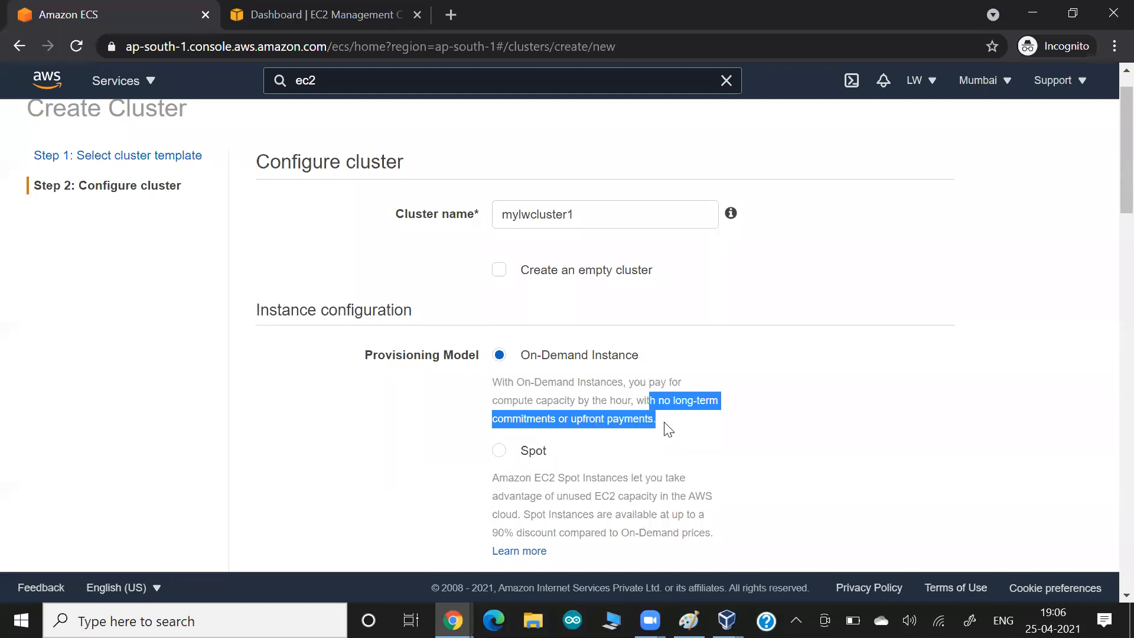
- Underline 'Dedicated Host' in green on the whiteboard, then return to the Create Cluster page
key(alt+Tab)
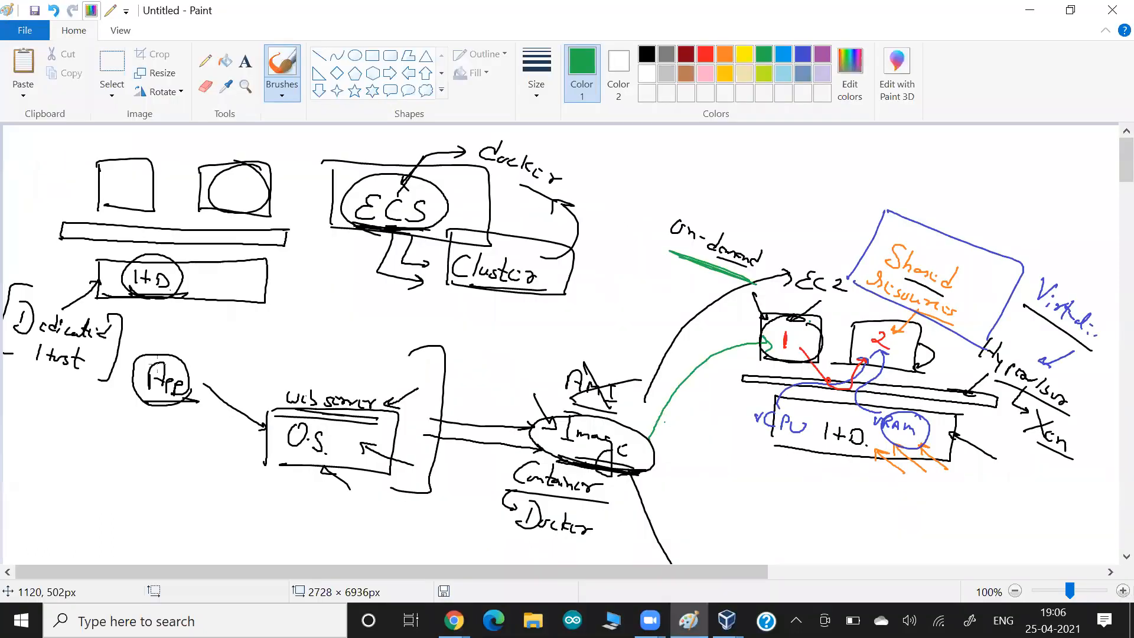
drag(36, 344, 102, 353)
drag(24, 373, 80, 382)
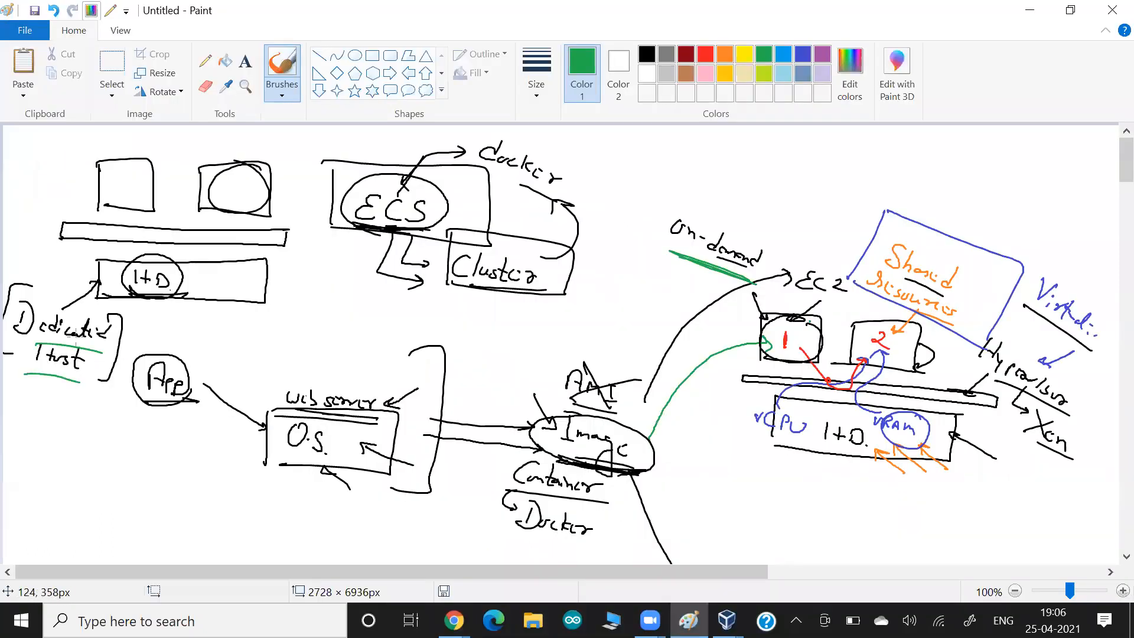
key(alt+Tab)
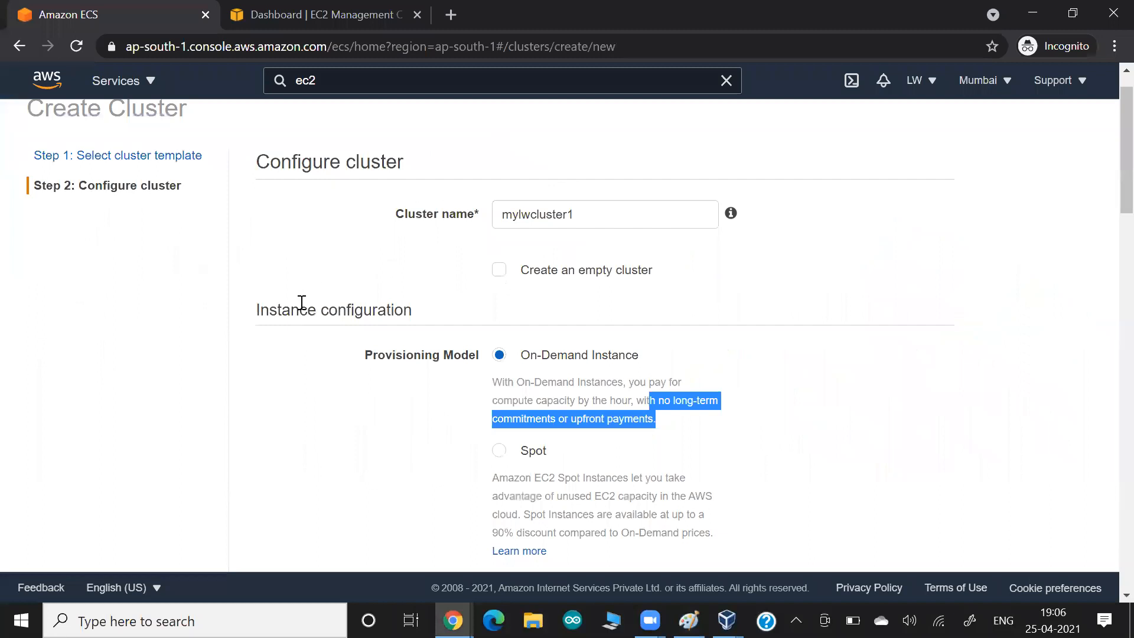
- Move the 'Dashboard | EC2 Management Console' tab into its own browser window
scroll(313, 325, down, 1)
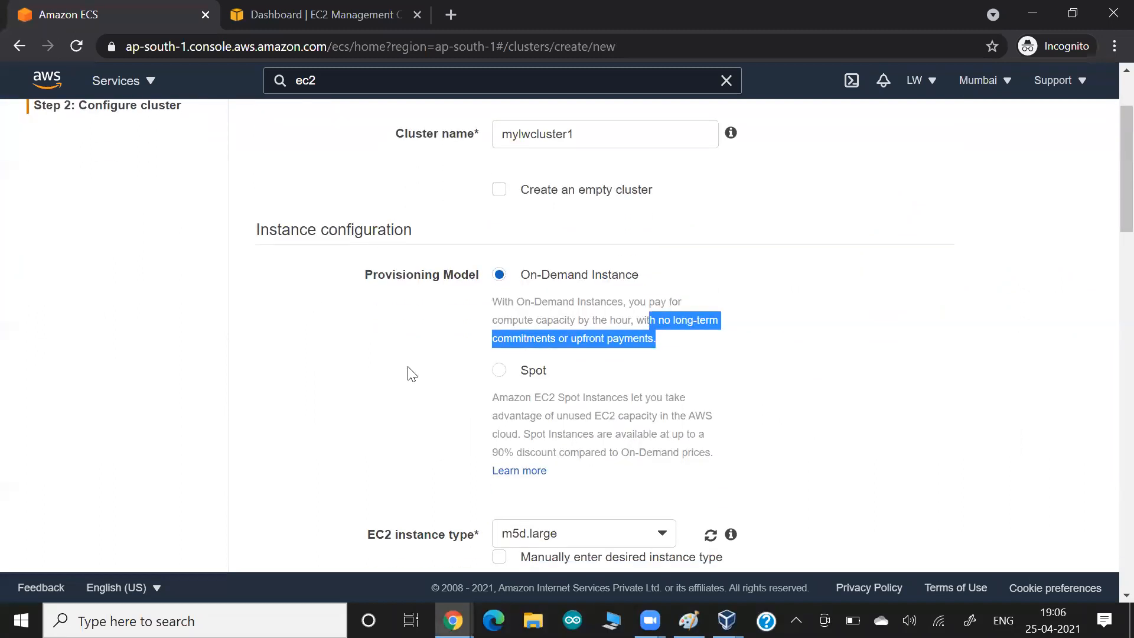
scroll(412, 374, up, 1)
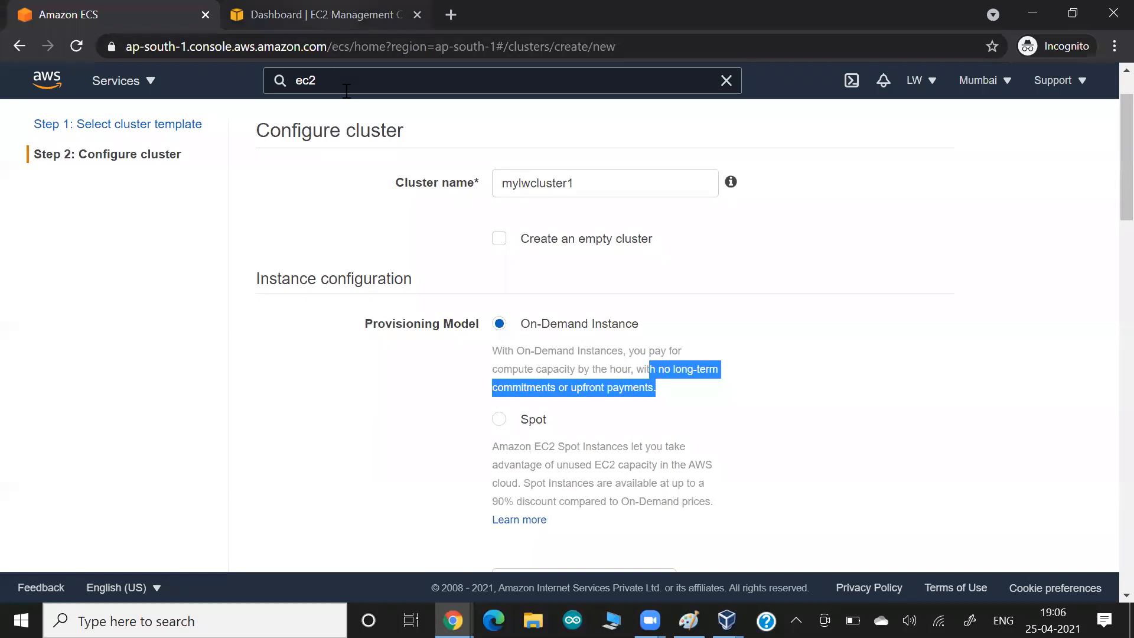
drag(329, 12, 347, 91)
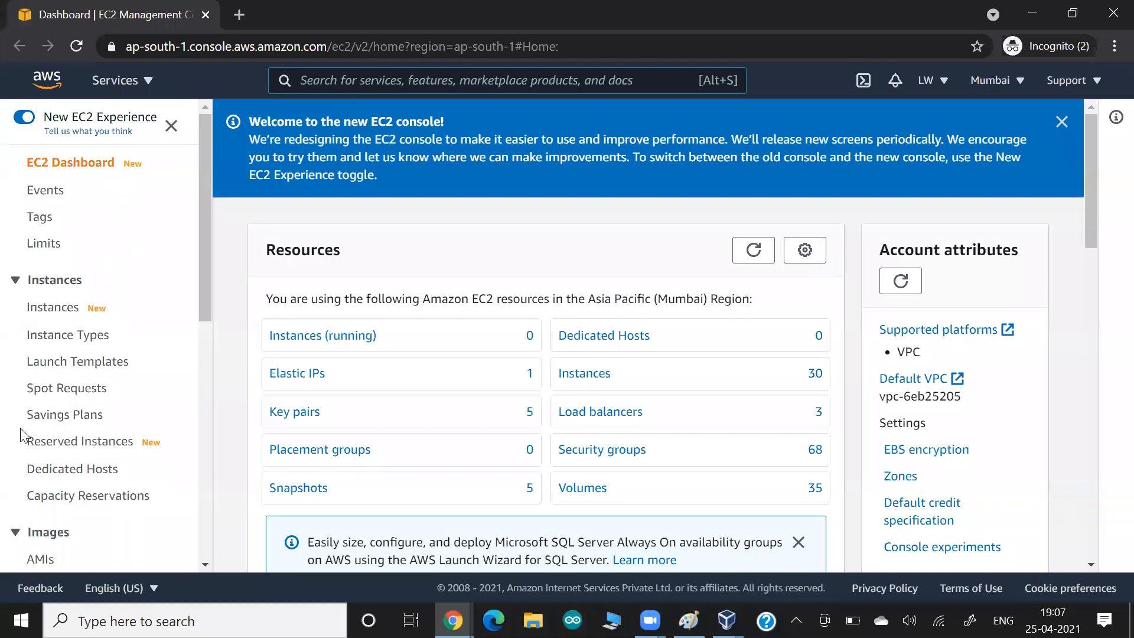
- From Reserved Instances, search Purchase Reserved Instances offerings for t3.micro Linux/UNIX
drag(18, 448, 146, 434)
click(111, 445)
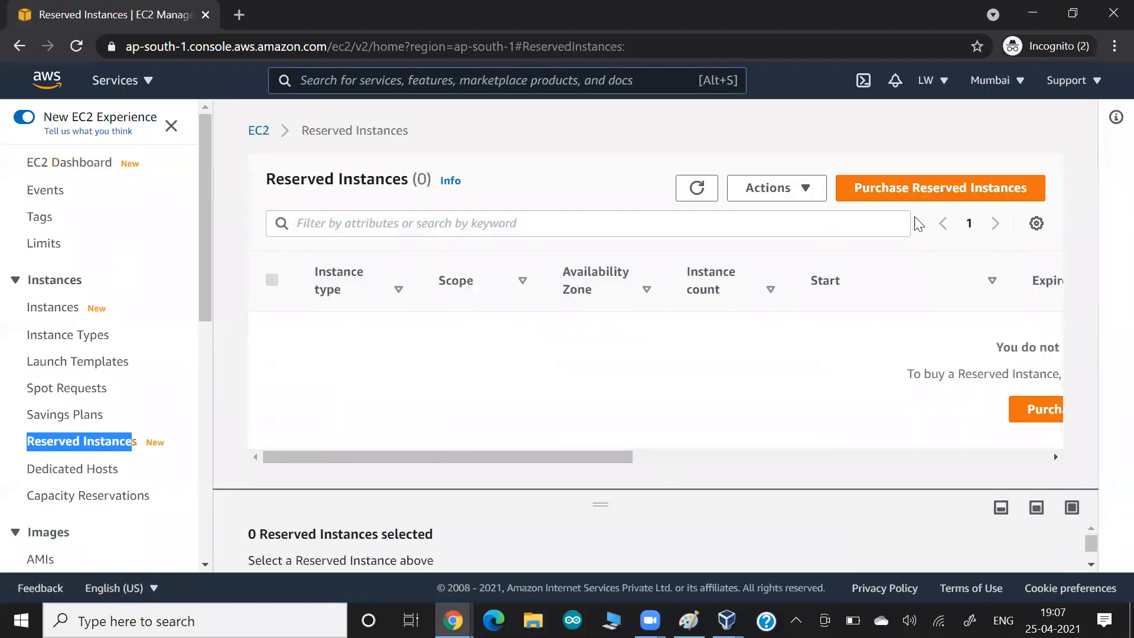
click(934, 198)
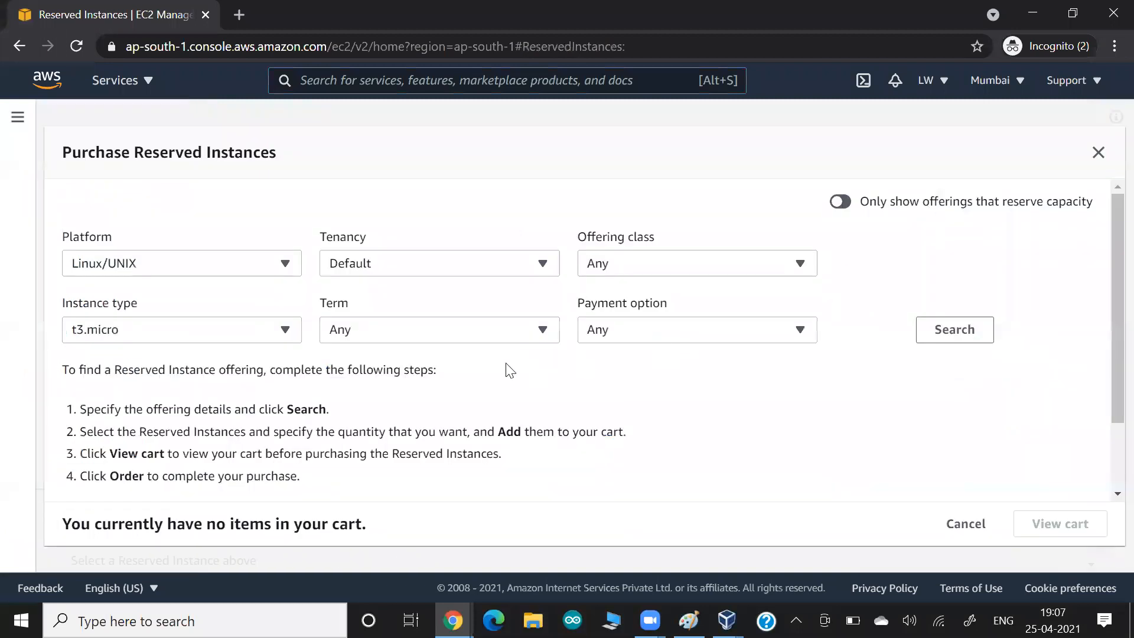
scroll(449, 392, down, 2)
scroll(450, 393, up, 1)
scroll(450, 392, down, 1)
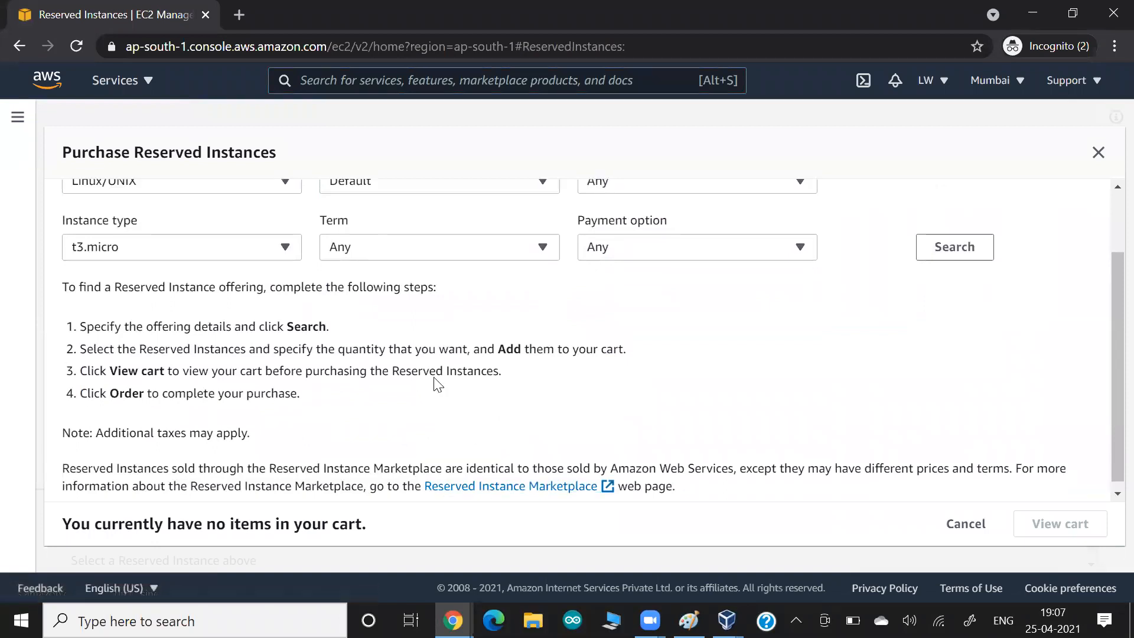
scroll(437, 384, up, 2)
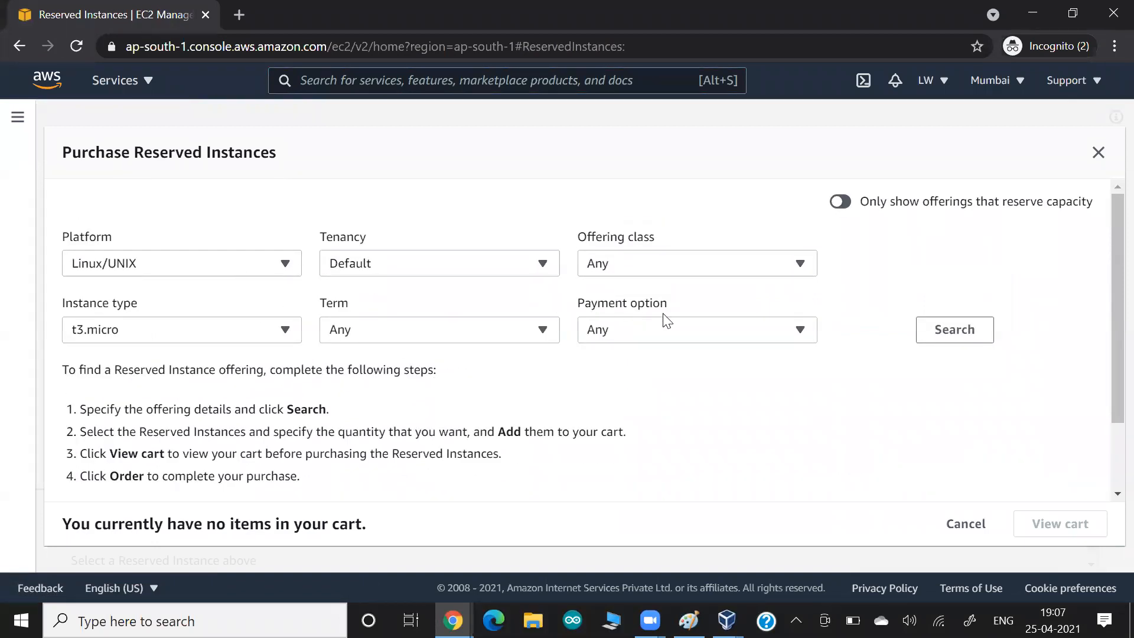
click(983, 331)
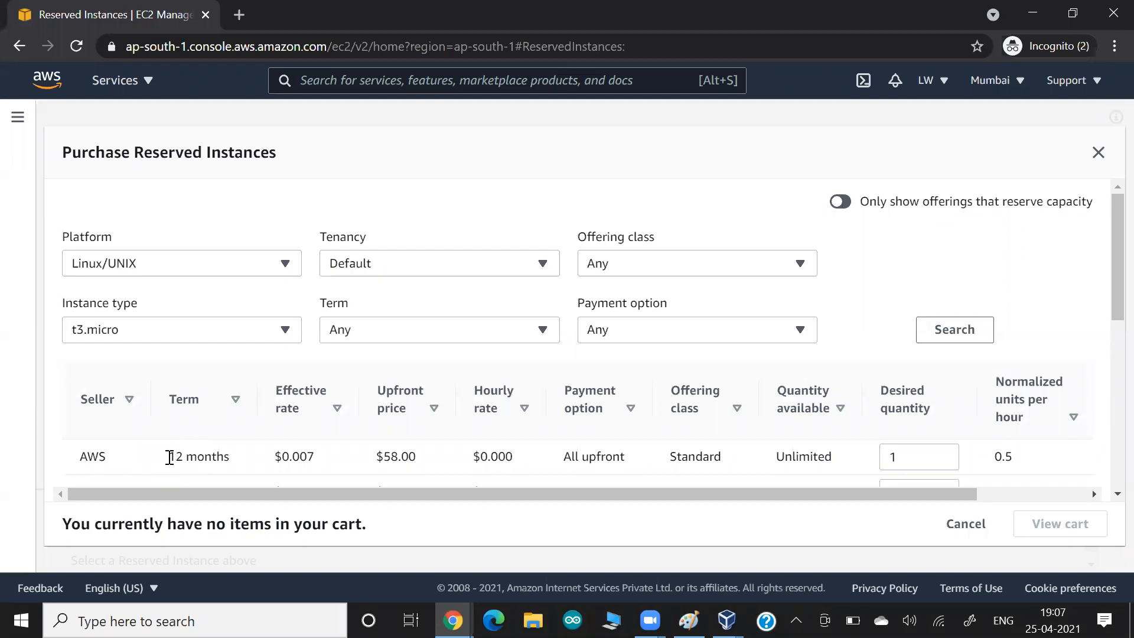
- Highlight the 12-month term and $58.00 upfront price among the listed offerings
drag(169, 457, 211, 457)
drag(377, 458, 424, 466)
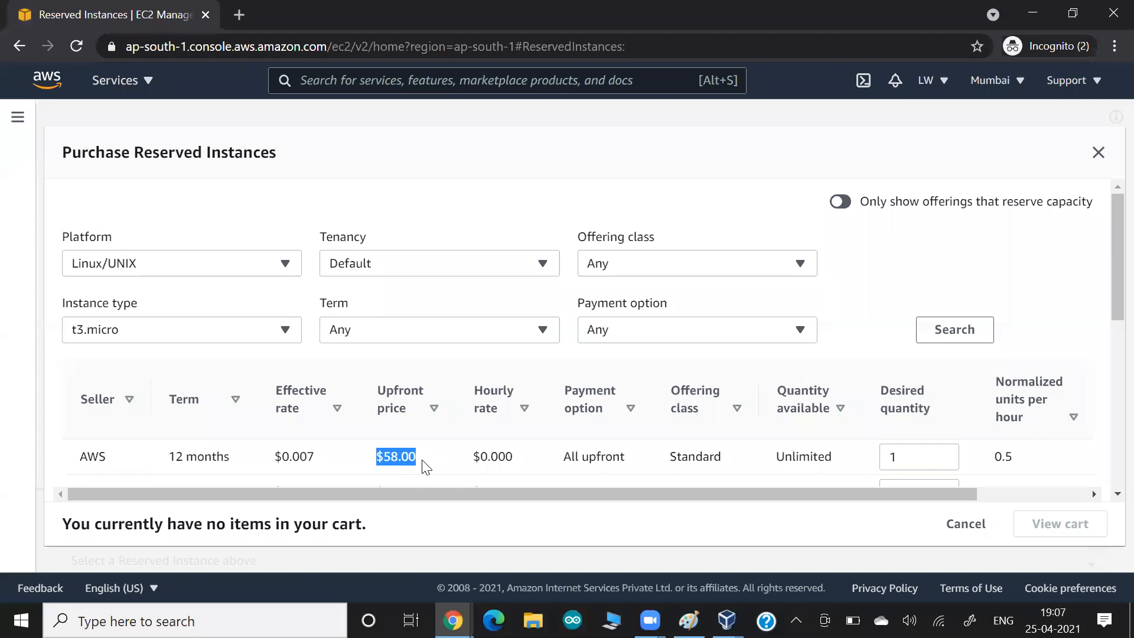
drag(819, 494, 674, 490)
scroll(545, 435, down, 2)
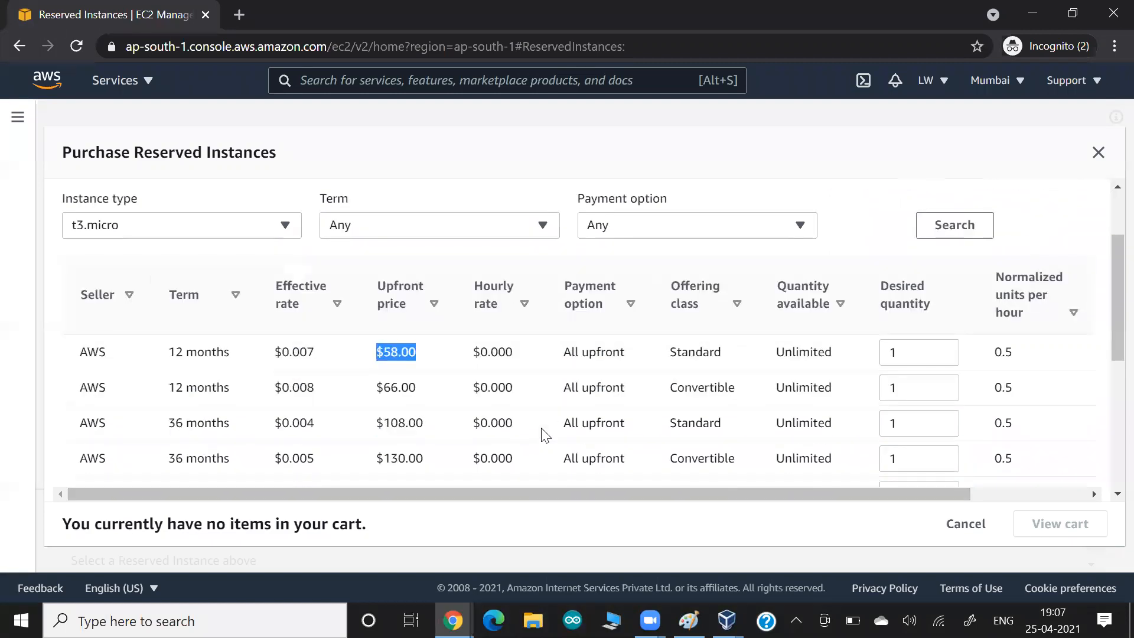
scroll(545, 436, up, 1)
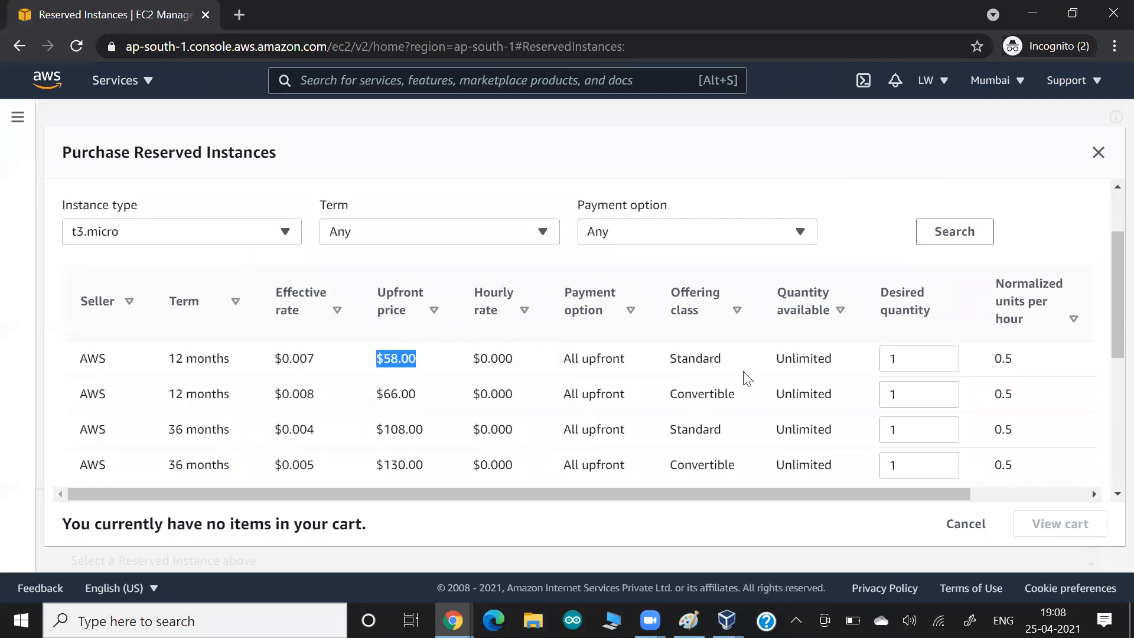
scroll(745, 370, right, 3)
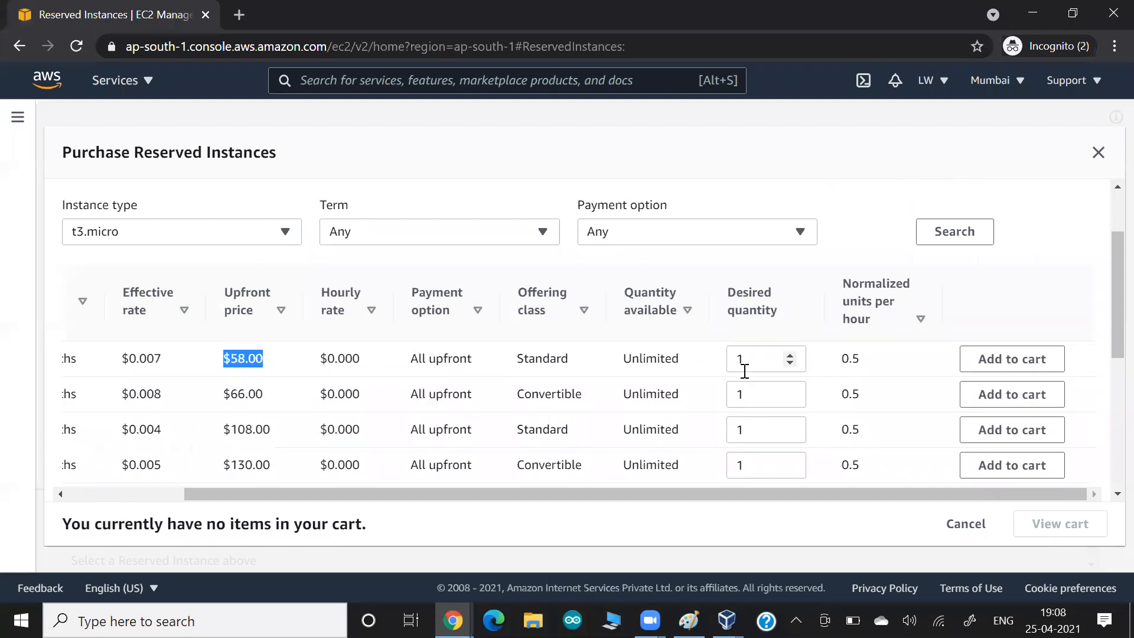
scroll(499, 353, left, 2)
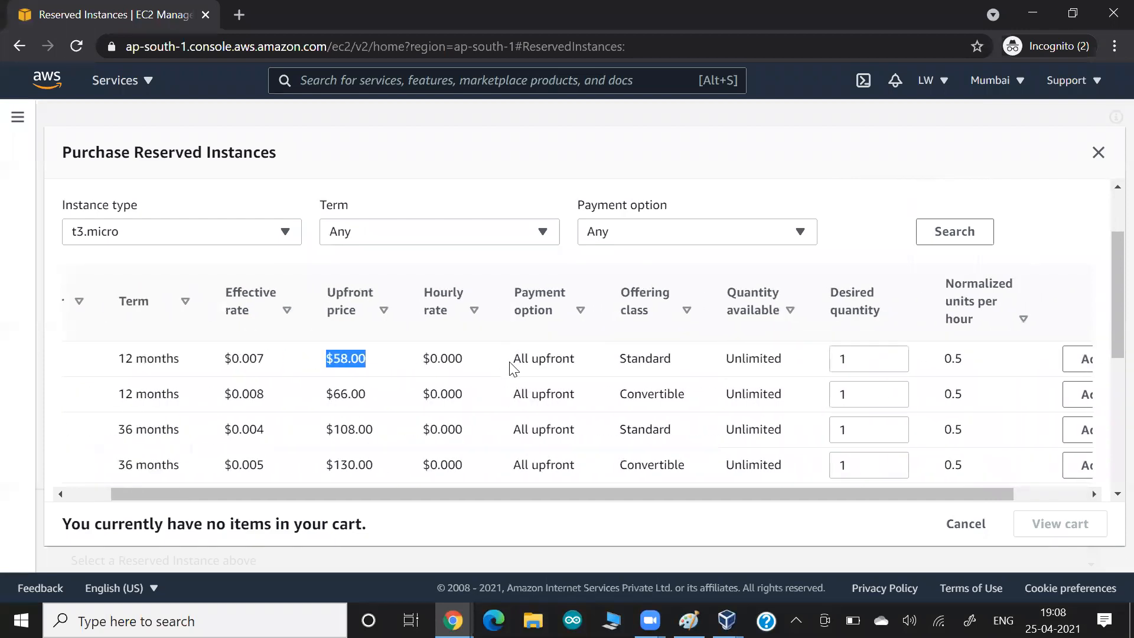
drag(512, 359, 568, 360)
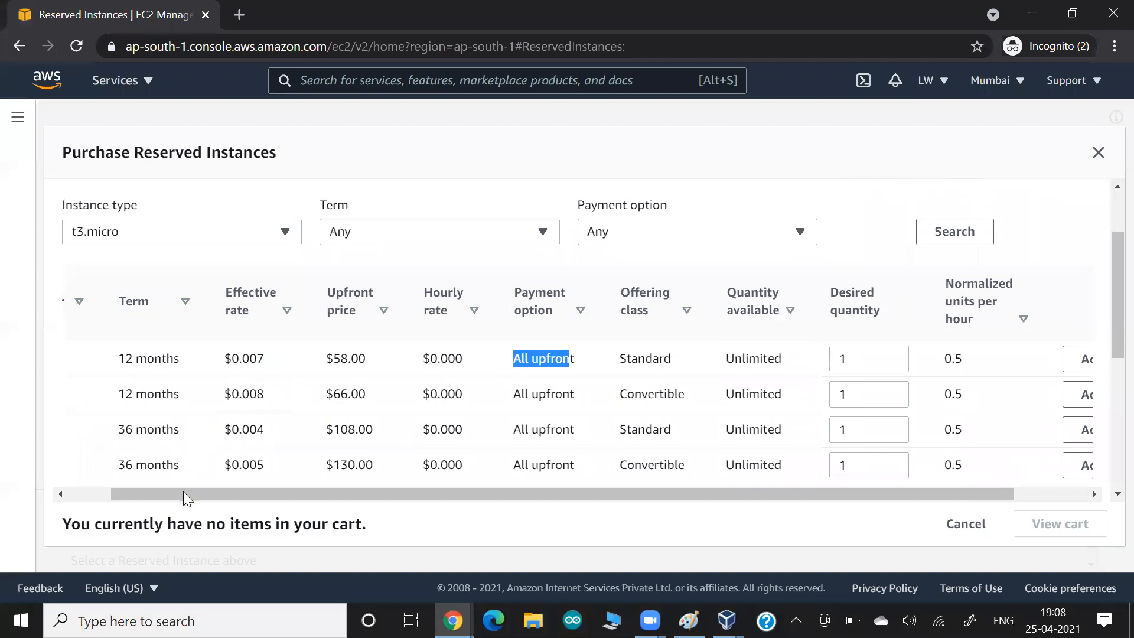
drag(183, 491, 96, 468)
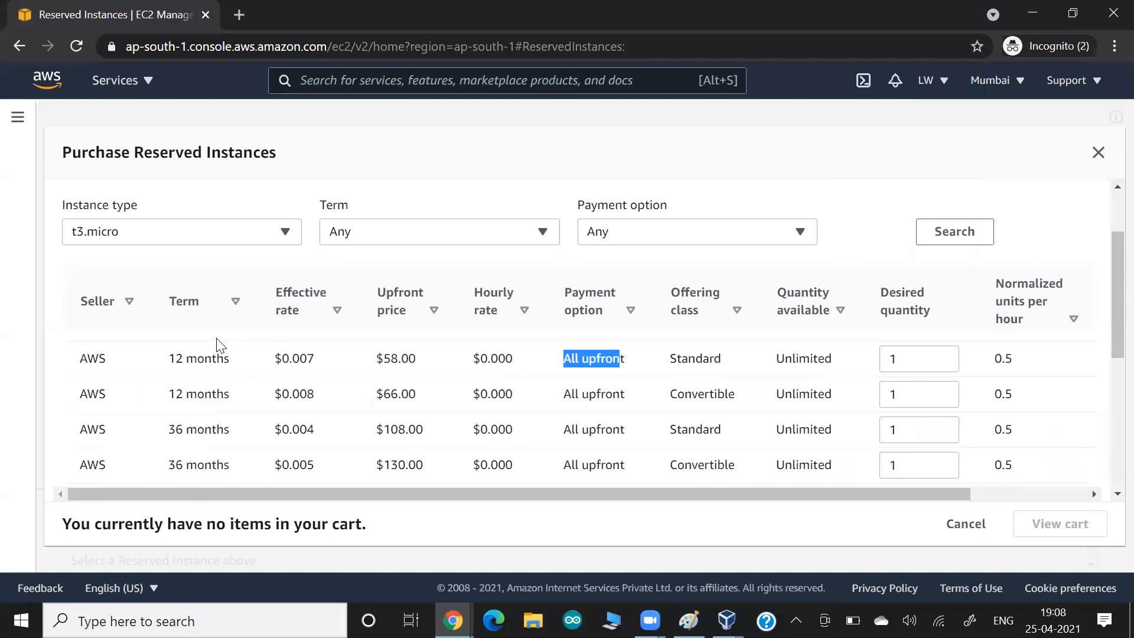
scroll(219, 344, down, 3)
scroll(218, 342, up, 5)
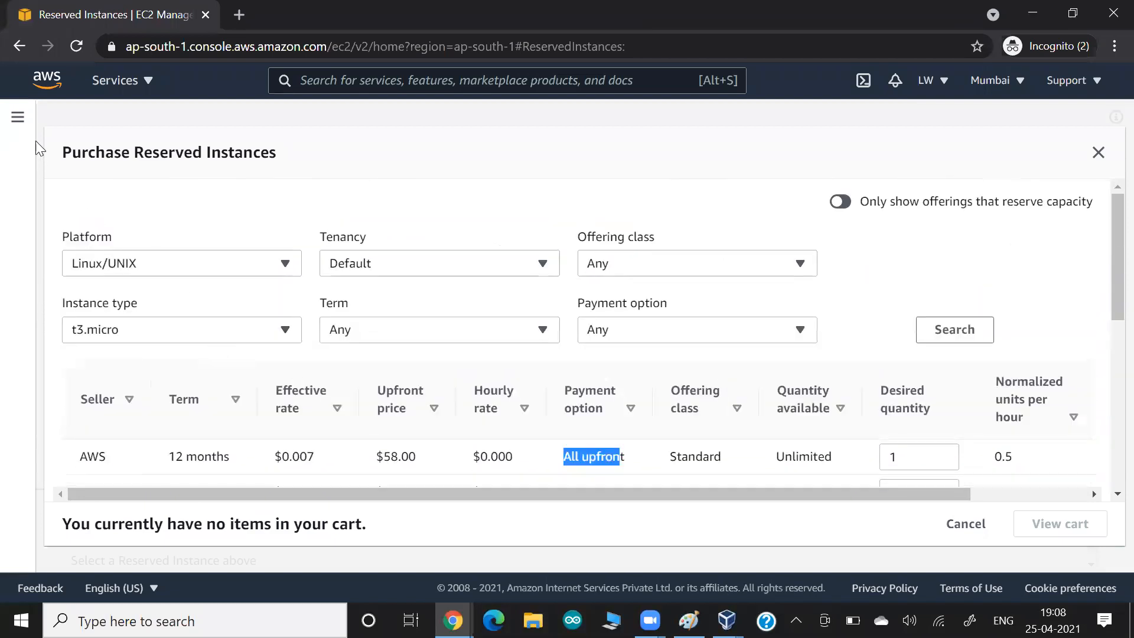
key(alt+Tab)
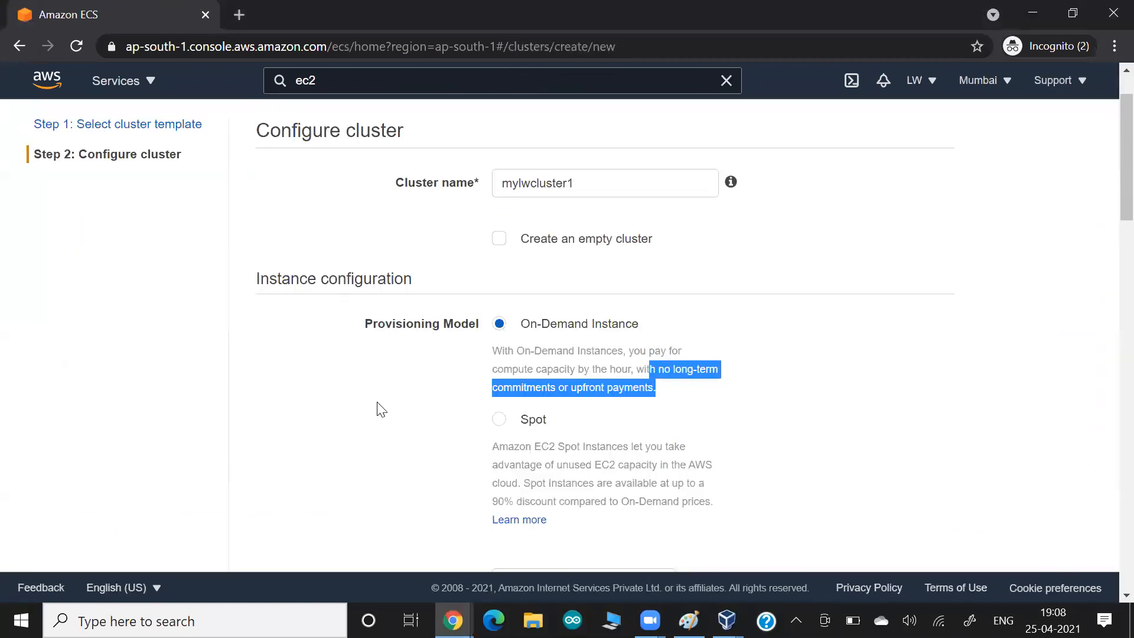
- Re-highlight the On-Demand 'no long-term commitments' wording, then switch through to the whiteboard
click(674, 387)
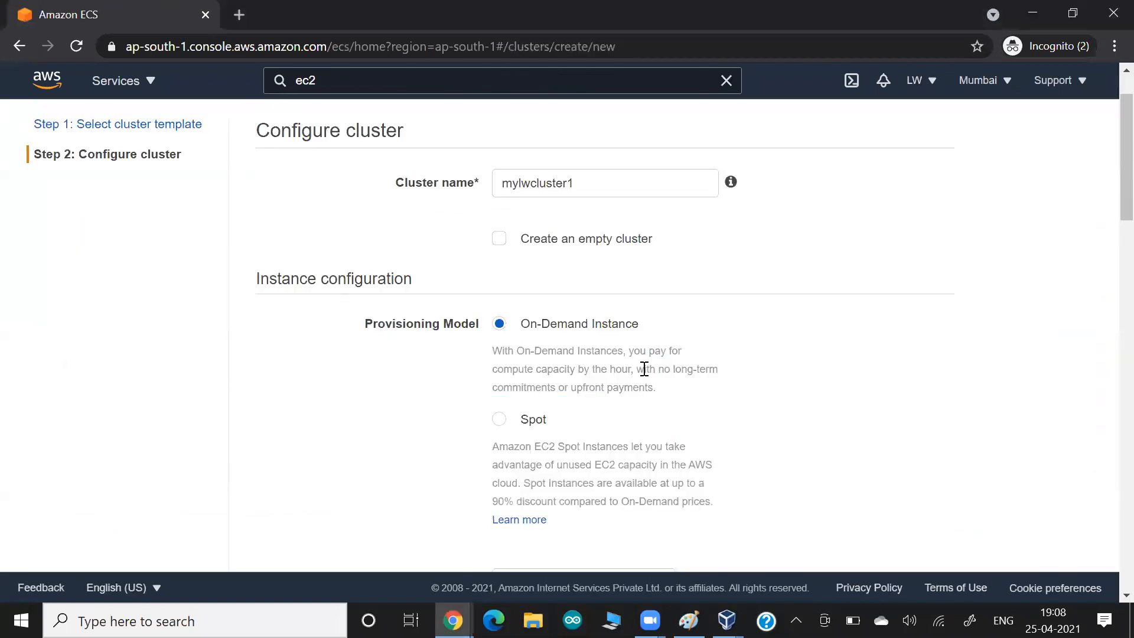
drag(643, 368, 676, 388)
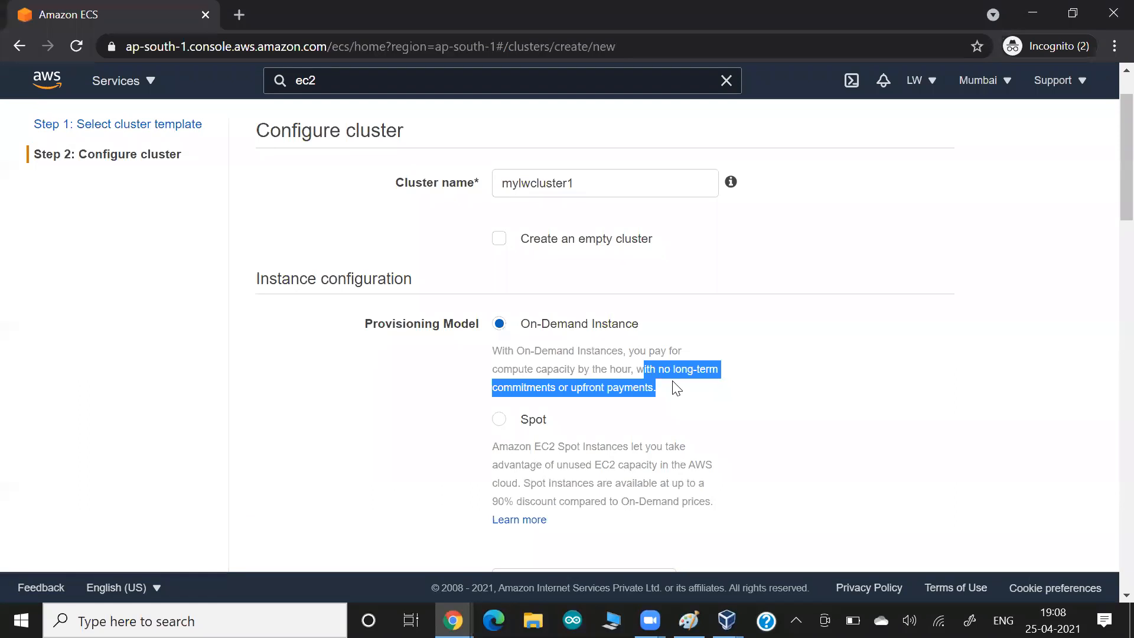
key(alt+Tab)
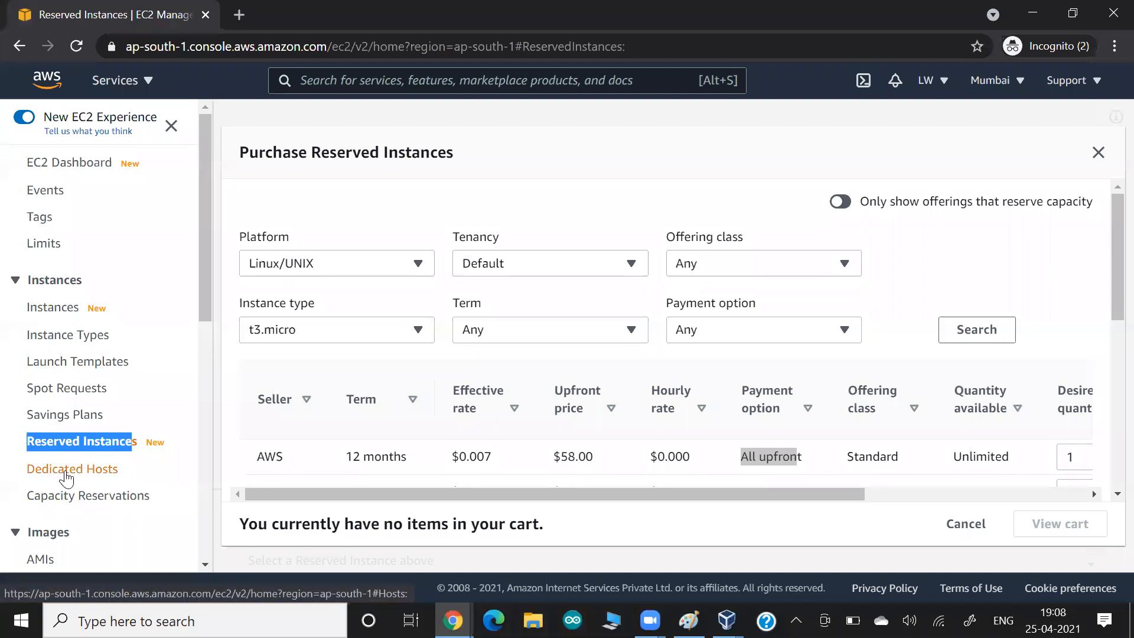
key(alt+Tab)
key(alt+Tab)
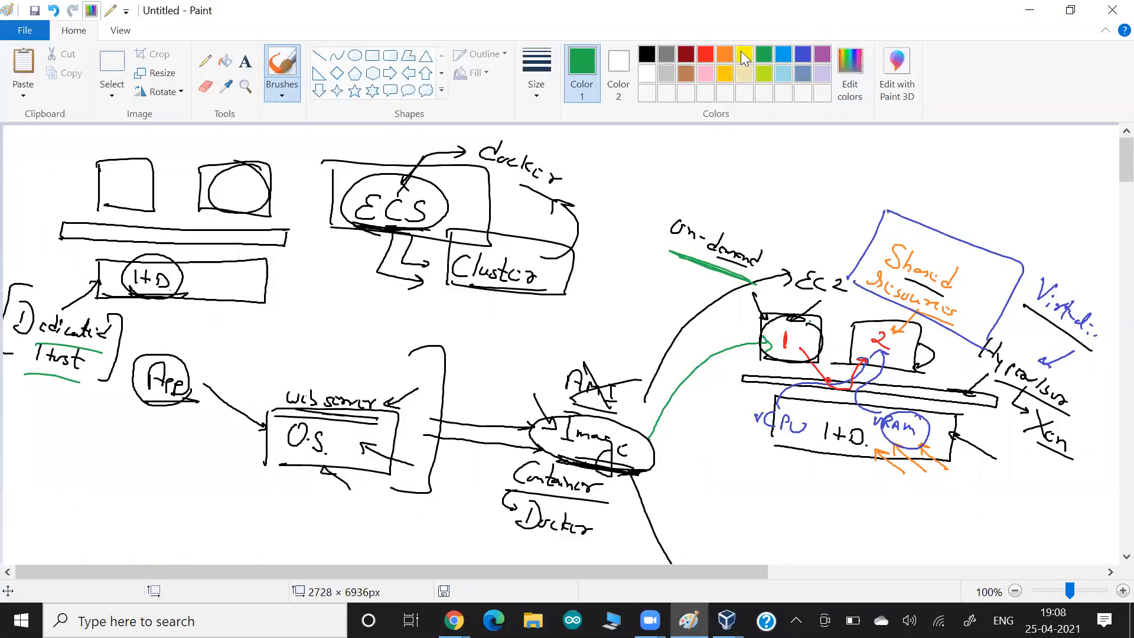
- Ring box 2 in orange with an arrow and trace the On-demand underline in orange
click(724, 54)
mouse_move(915, 316)
mouse_down()
mouse_move(872, 309)
mouse_move(884, 369)
mouse_move(930, 350)
mouse_move(866, 317)
mouse_move(939, 349)
mouse_move(910, 324)
mouse_up()
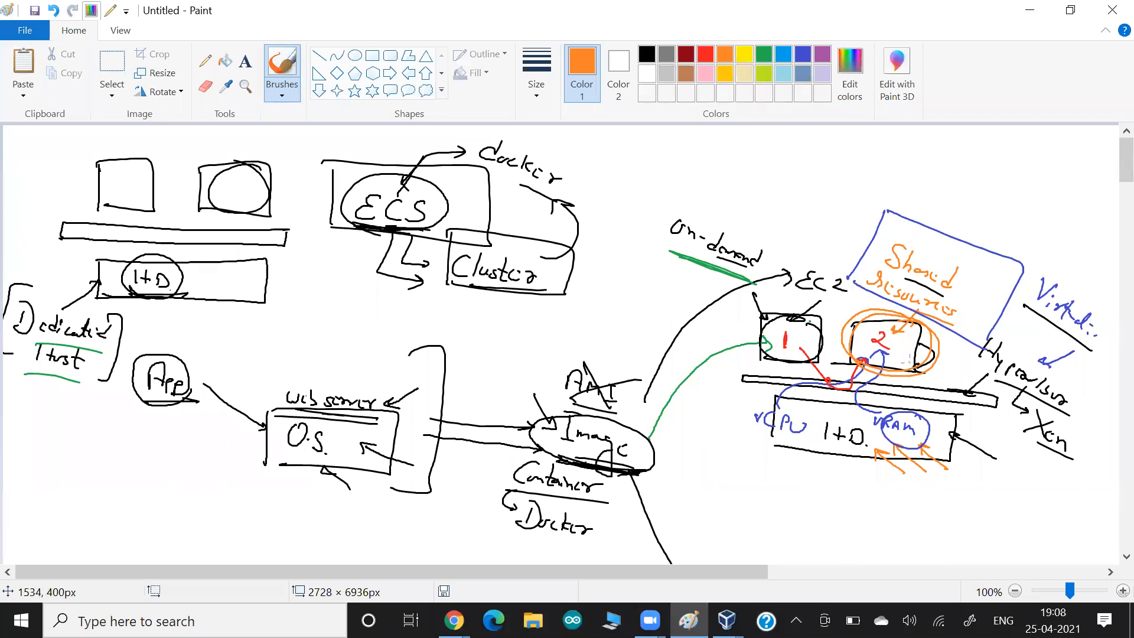
mouse_move(954, 375)
mouse_down()
mouse_move(919, 356)
mouse_move(925, 364)
mouse_up()
mouse_move(930, 324)
mouse_down()
mouse_move(841, 353)
mouse_move(918, 322)
mouse_up()
drag(685, 253, 757, 285)
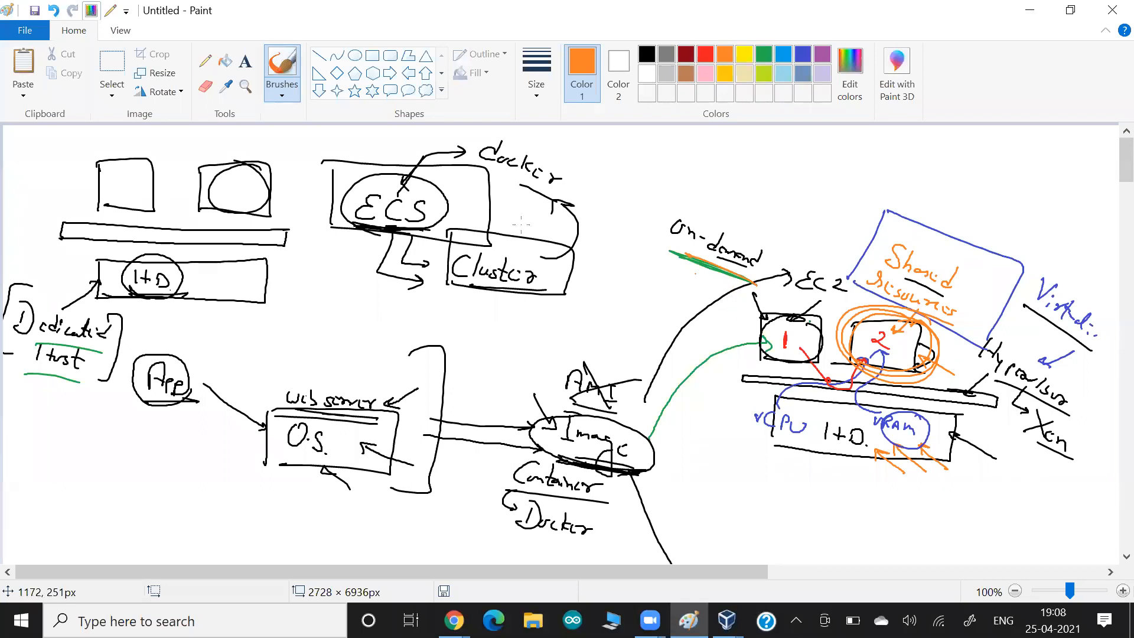
- Draw a black arrow pointing up to the I+D box
click(647, 54)
mouse_move(272, 328)
mouse_down()
mouse_move(221, 299)
mouse_move(234, 302)
mouse_up()
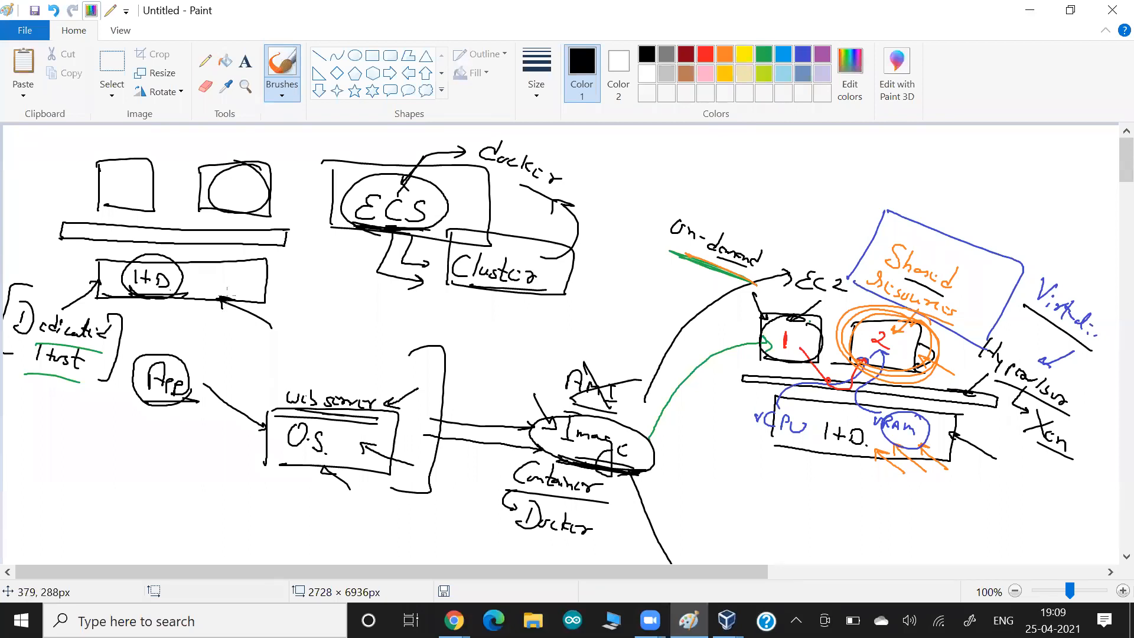
key(alt+Tab)
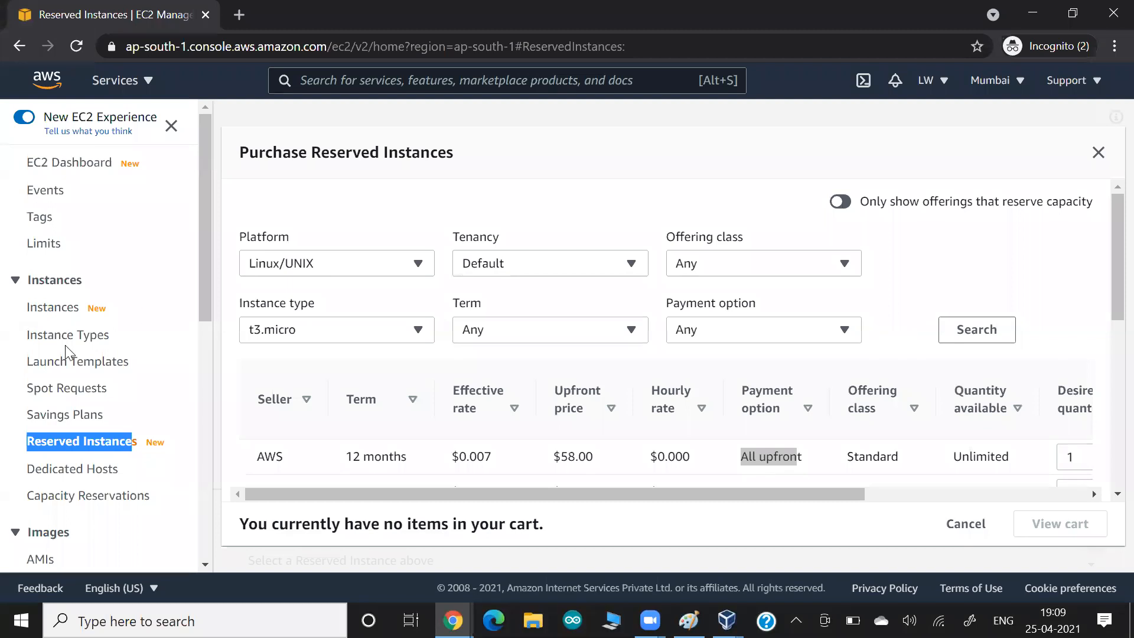
- Review the Allocate Dedicated Host form, highlighting the fully dedicated servers wording, then return to the EC2 Dashboard
click(65, 473)
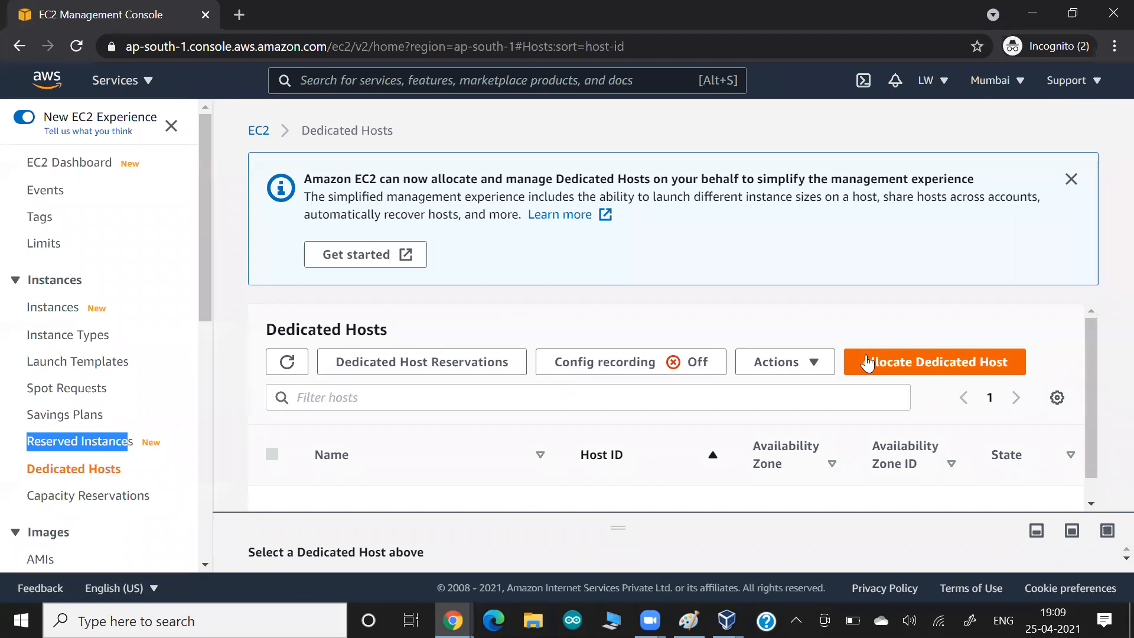
click(873, 362)
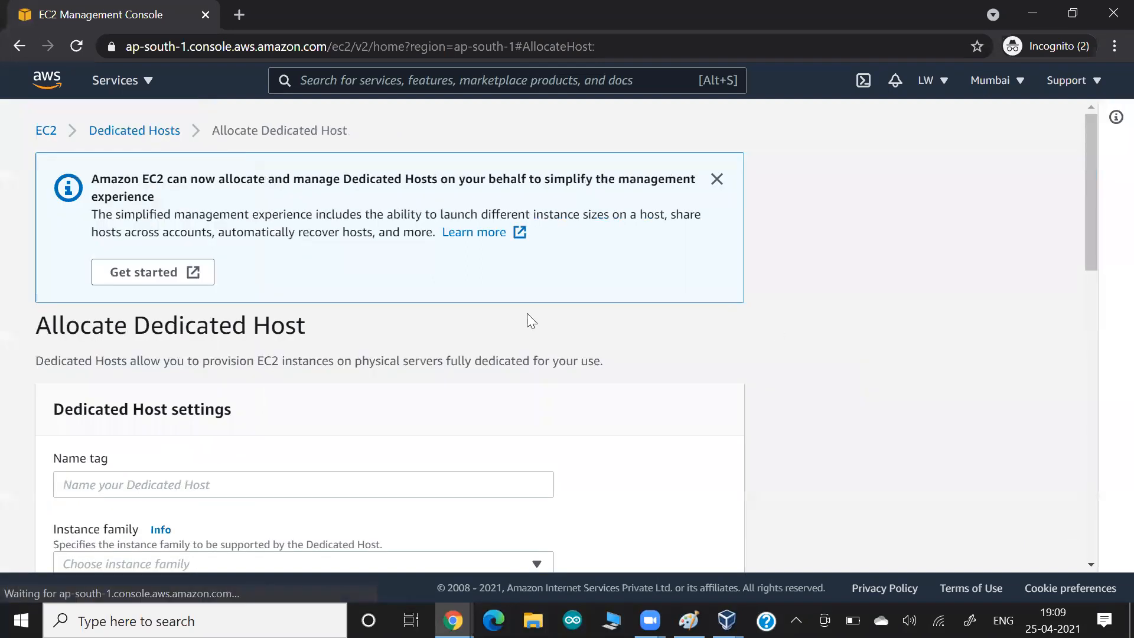
scroll(527, 313, down, 3)
scroll(532, 321, down, 2)
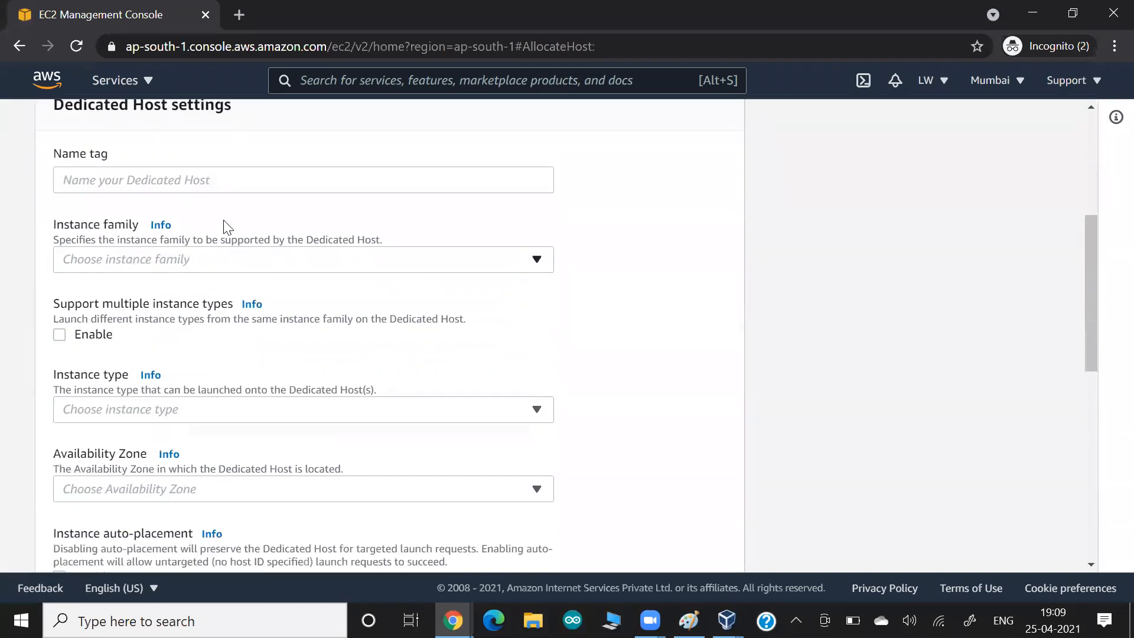
scroll(342, 278, down, 9)
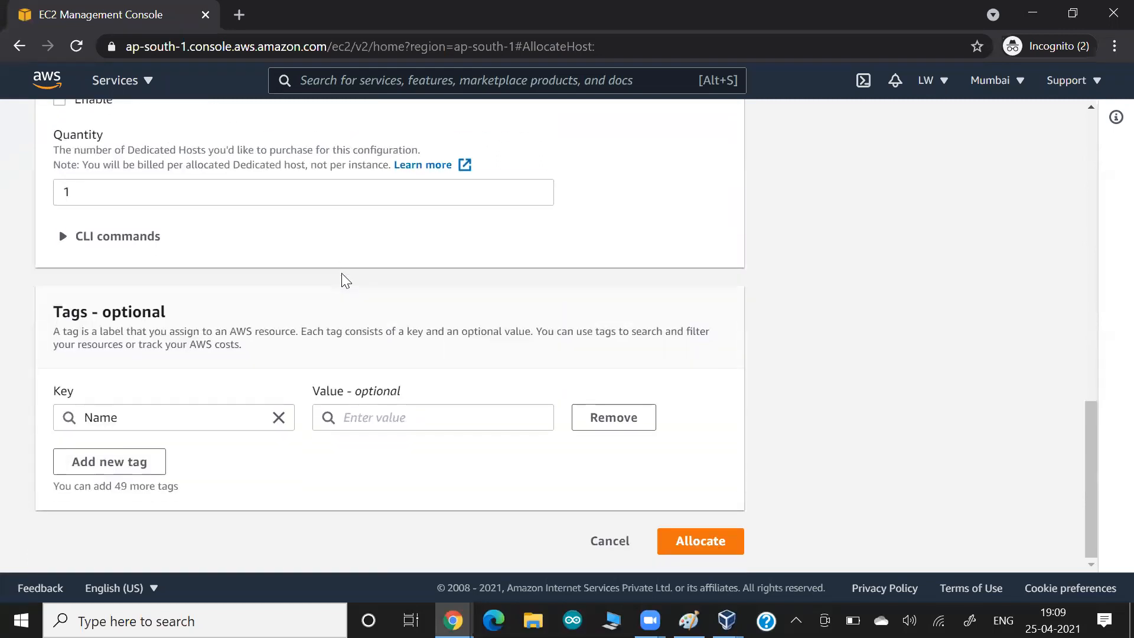
scroll(343, 275, up, 2)
scroll(343, 278, up, 7)
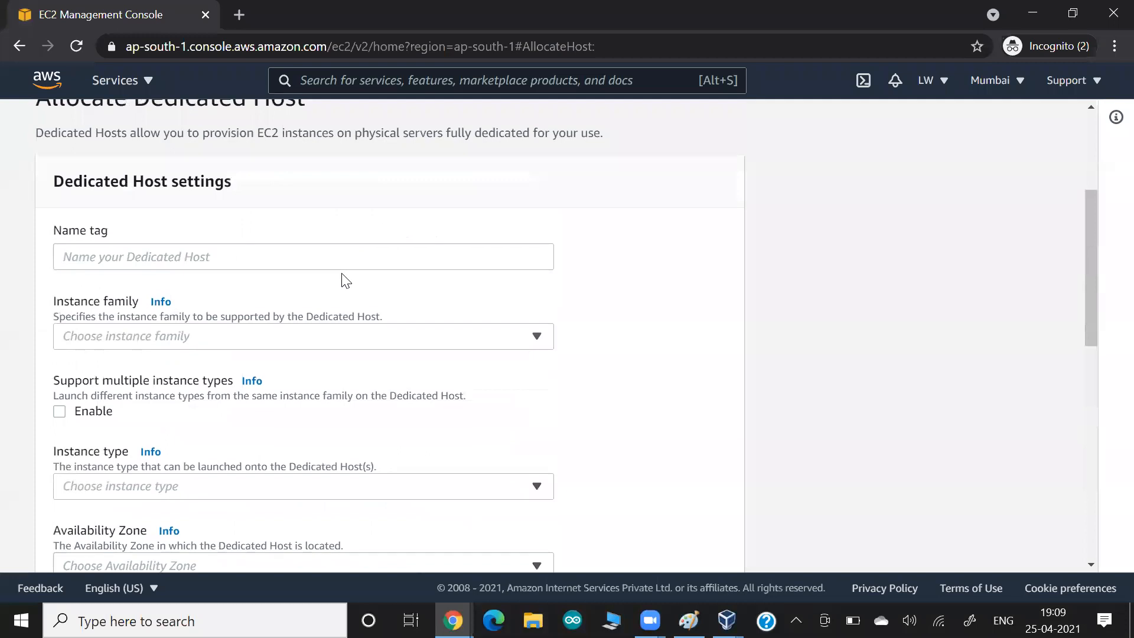
scroll(342, 279, up, 3)
drag(458, 339, 559, 346)
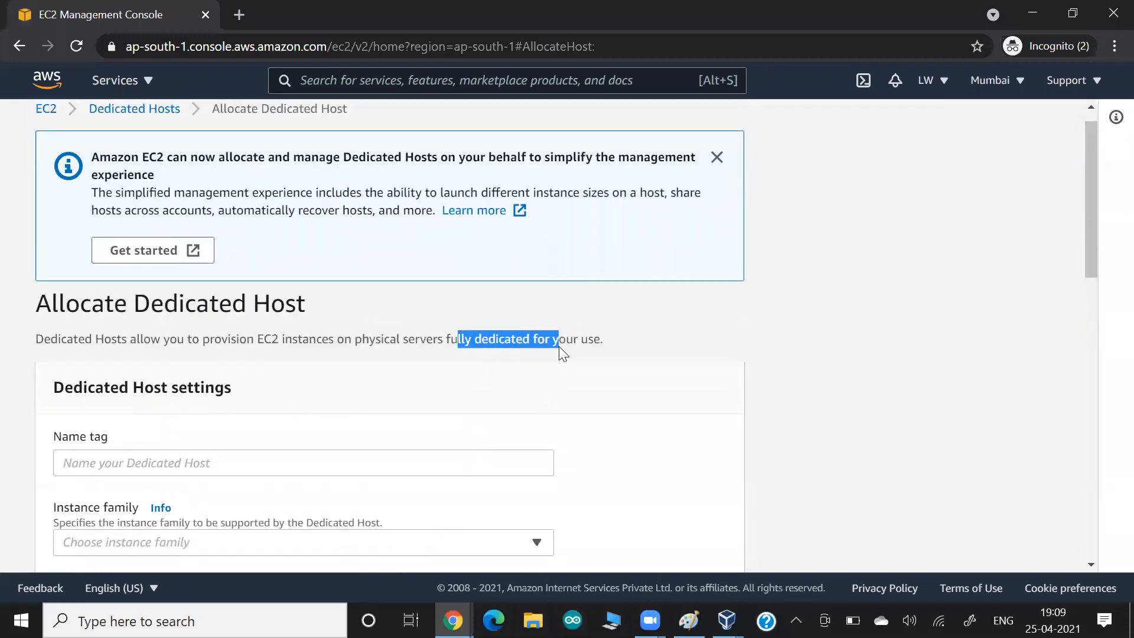
scroll(558, 346, up, 1)
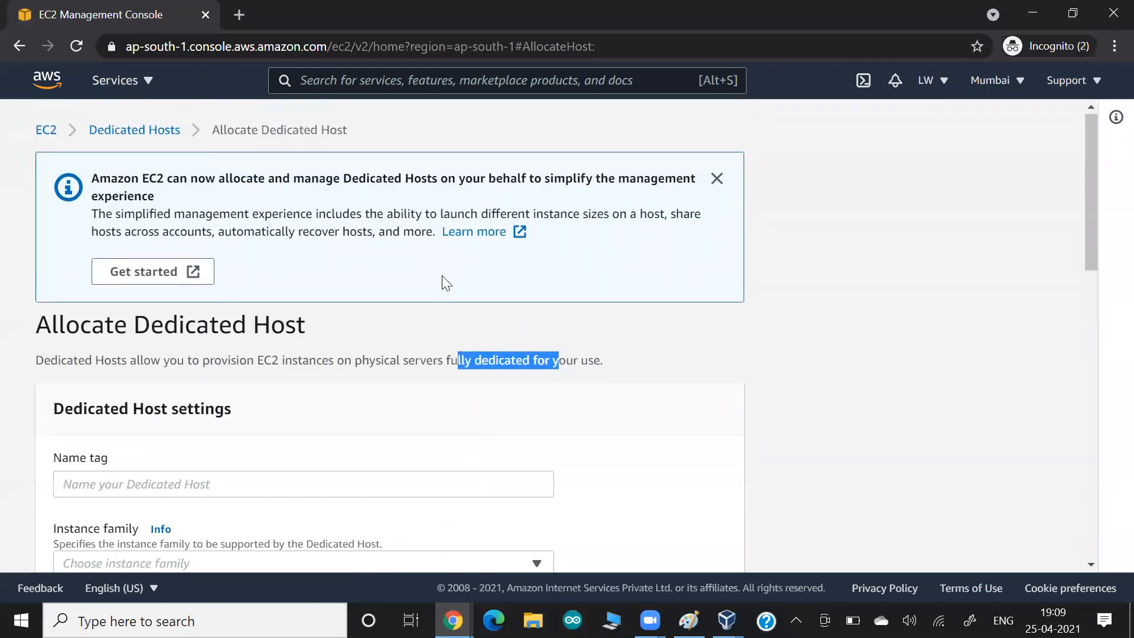
click(46, 131)
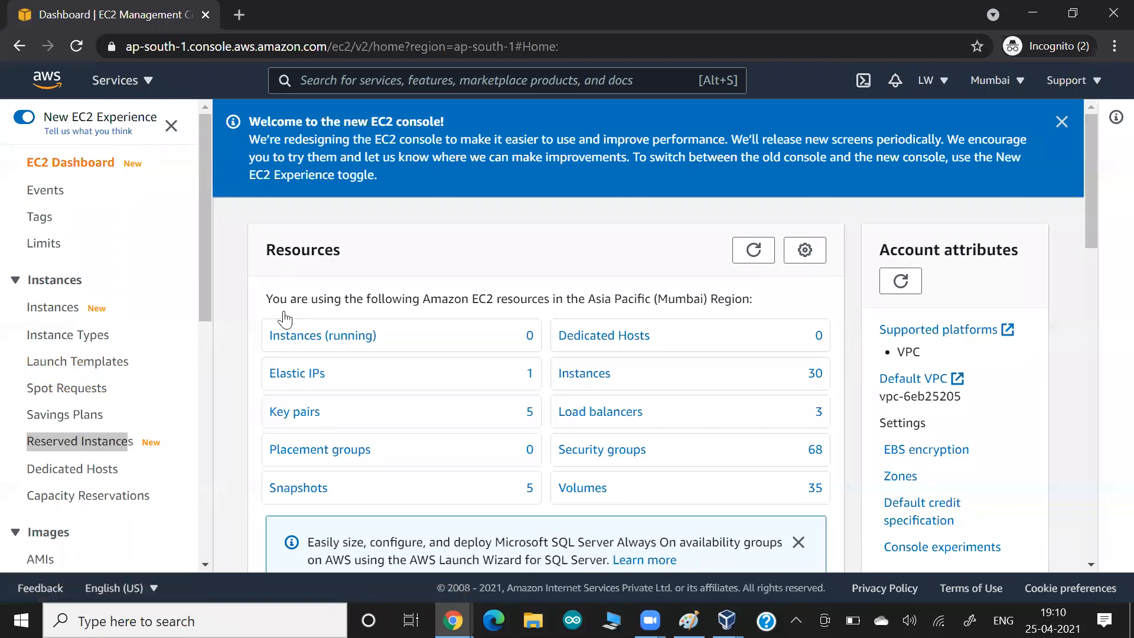
- Launch an Amazon Linux 2 t2.micro instance to Configure Instance Details, highlighting the Request Spot instances option
scroll(285, 319, down, 7)
click(317, 354)
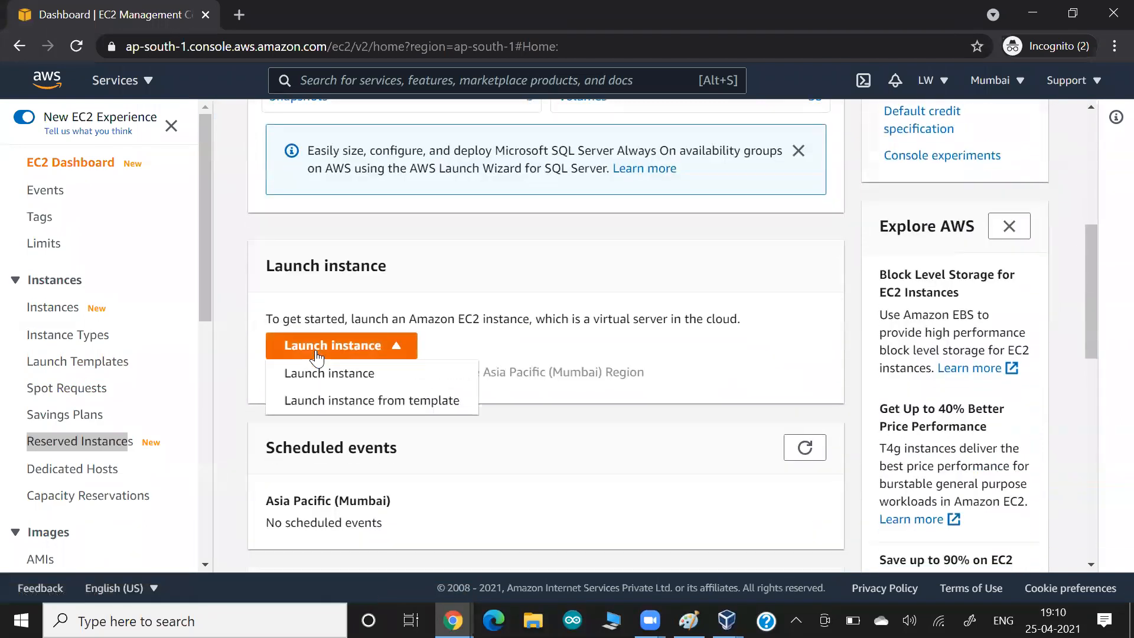
click(319, 375)
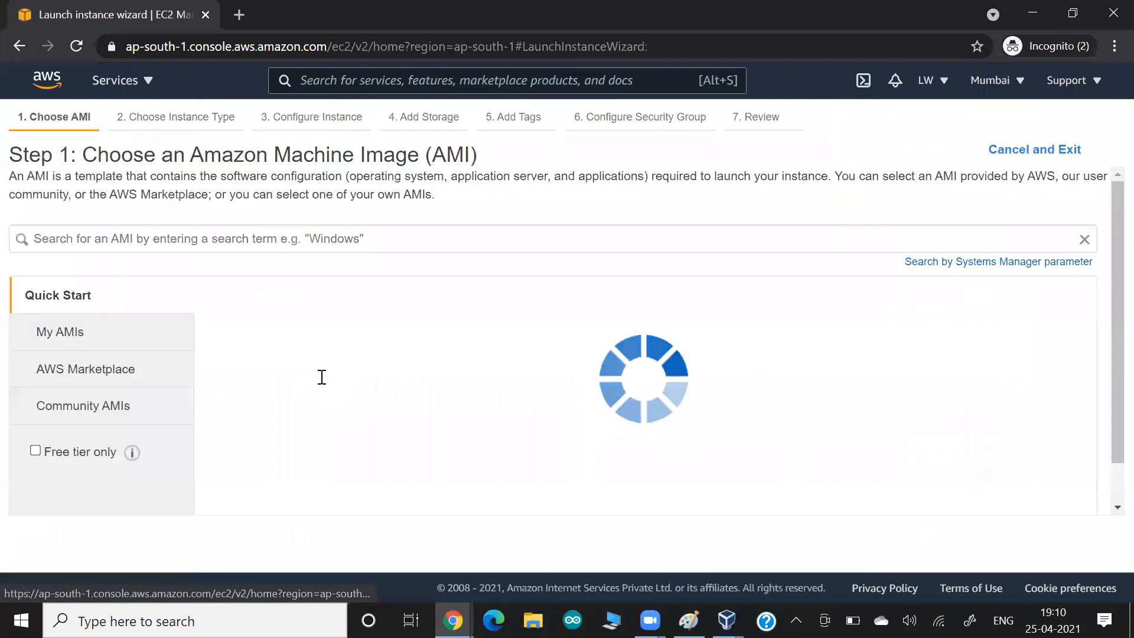
click(1021, 334)
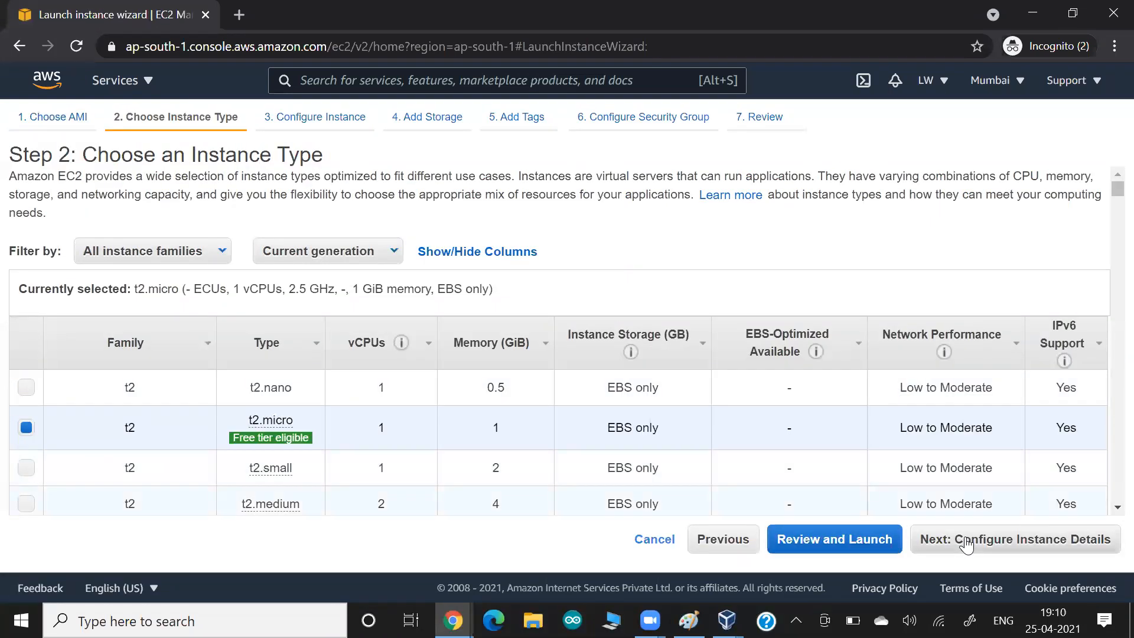
click(966, 546)
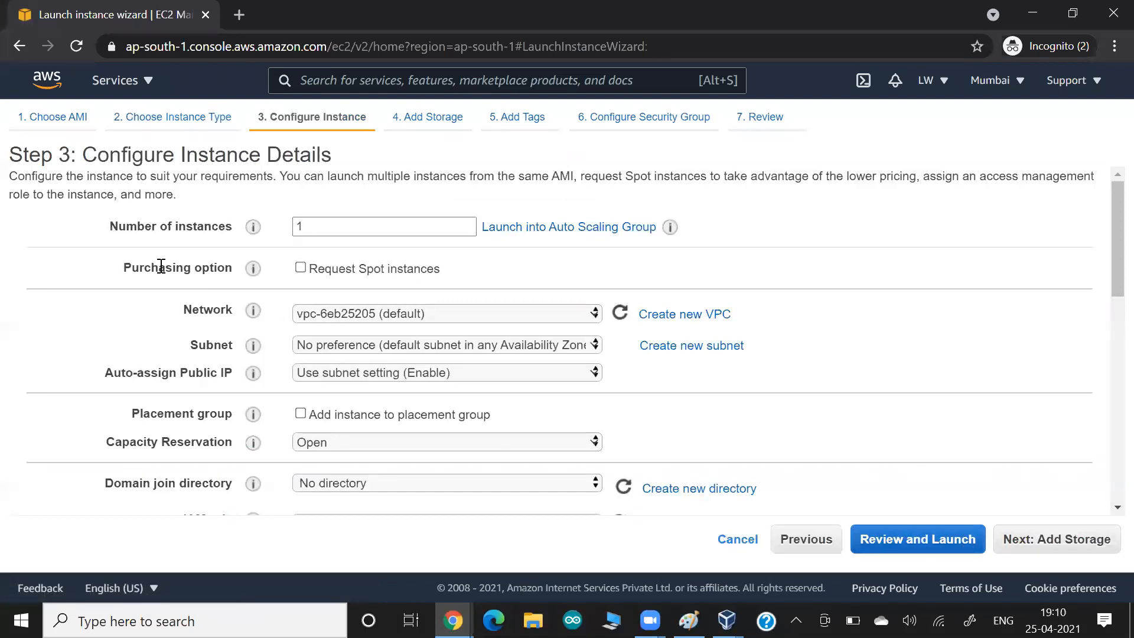
drag(151, 267, 213, 269)
drag(317, 271, 419, 273)
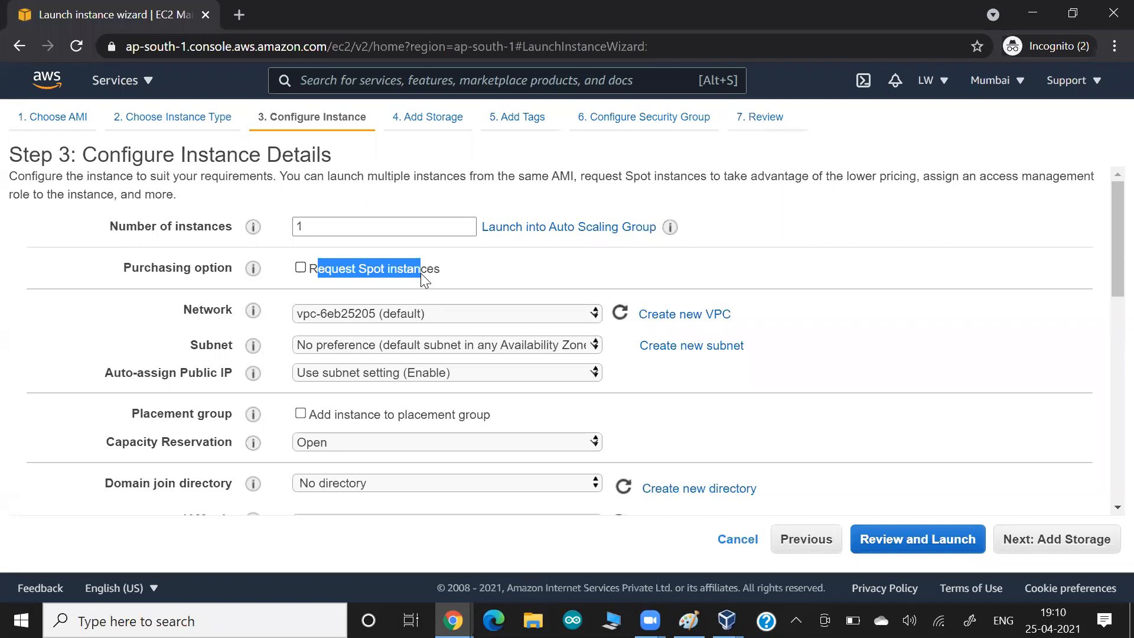
- Write an underlined $10 with an arrow curving down to an underlined $2
key(alt+Tab)
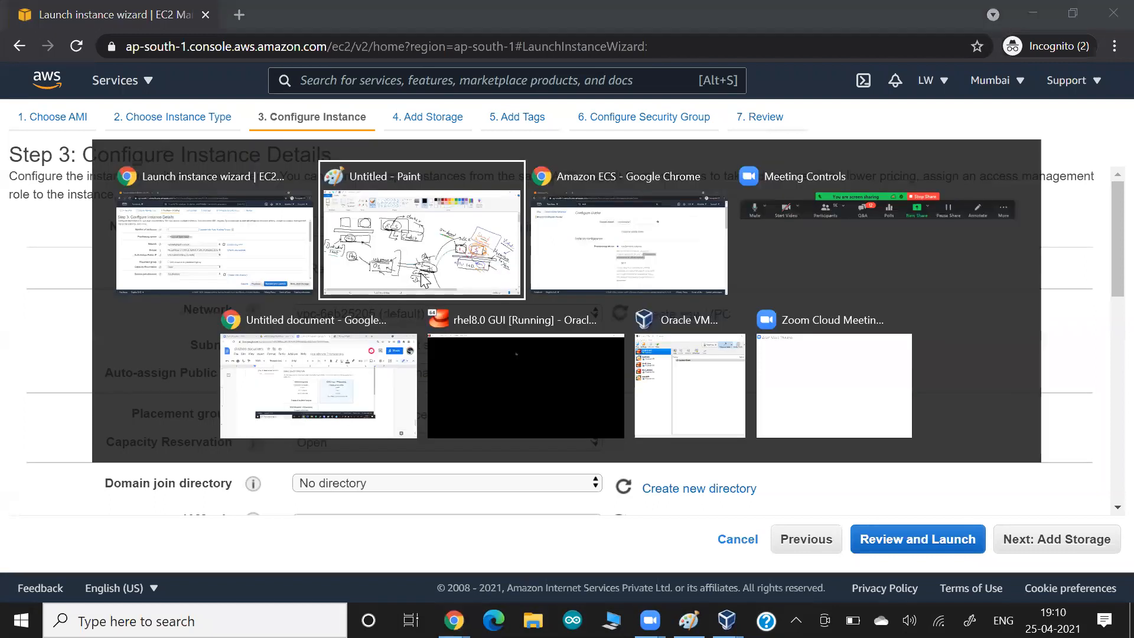
scroll(420, 272, down, 10)
scroll(420, 273, up, 2)
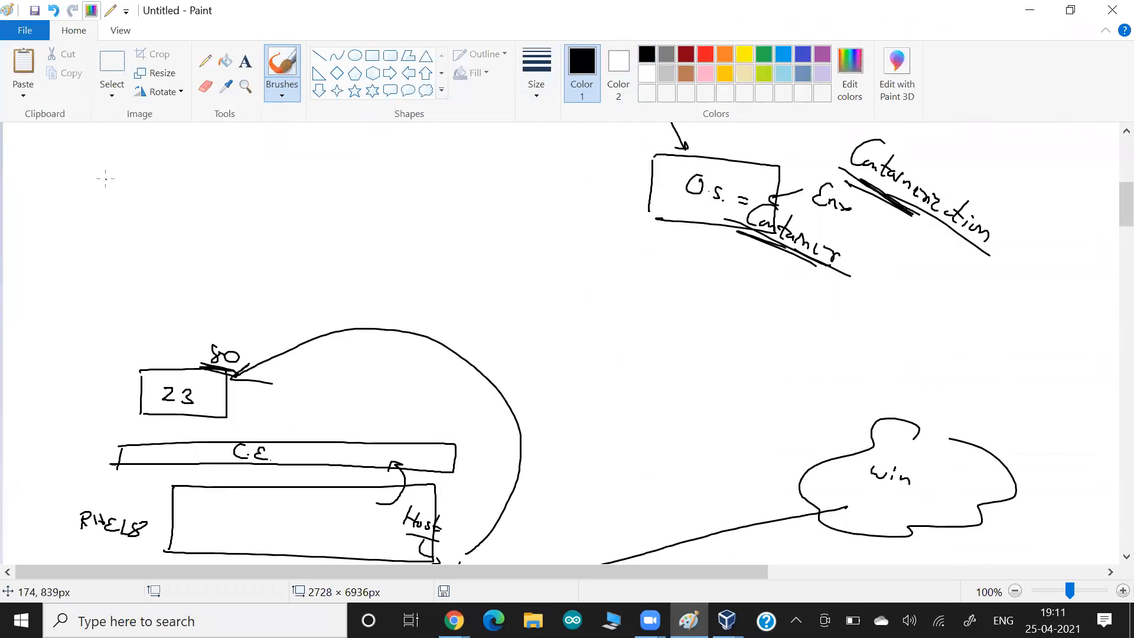
mouse_move(108, 170)
mouse_down()
mouse_move(109, 192)
mouse_move(120, 181)
mouse_move(83, 187)
mouse_move(90, 194)
mouse_up()
drag(76, 199, 135, 200)
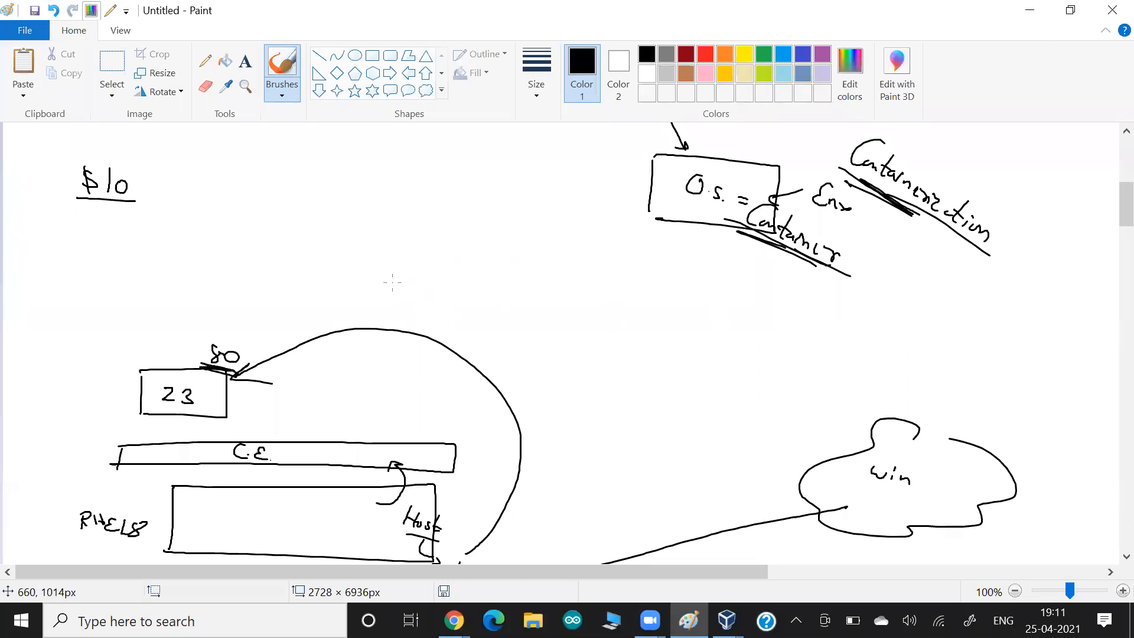
mouse_move(135, 192)
mouse_down()
mouse_move(143, 228)
mouse_move(77, 250)
mouse_move(94, 246)
mouse_move(111, 262)
mouse_up()
drag(117, 267, 72, 268)
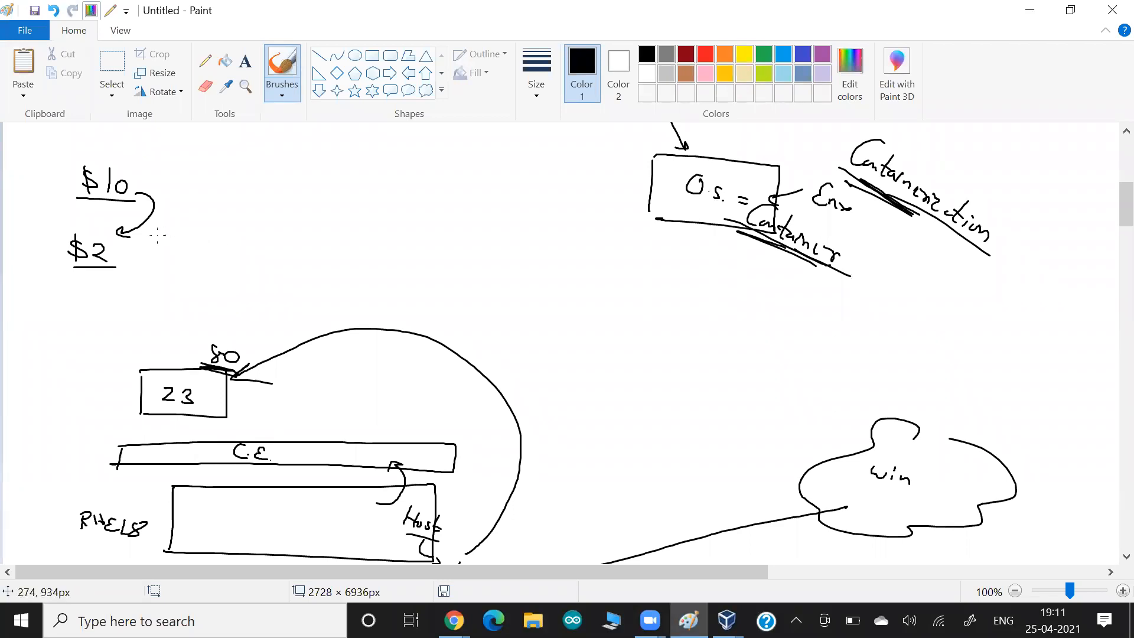
- Circle the $2 and draw an arrow pointing at it
mouse_move(107, 227)
mouse_down()
mouse_move(121, 269)
mouse_move(97, 234)
mouse_up()
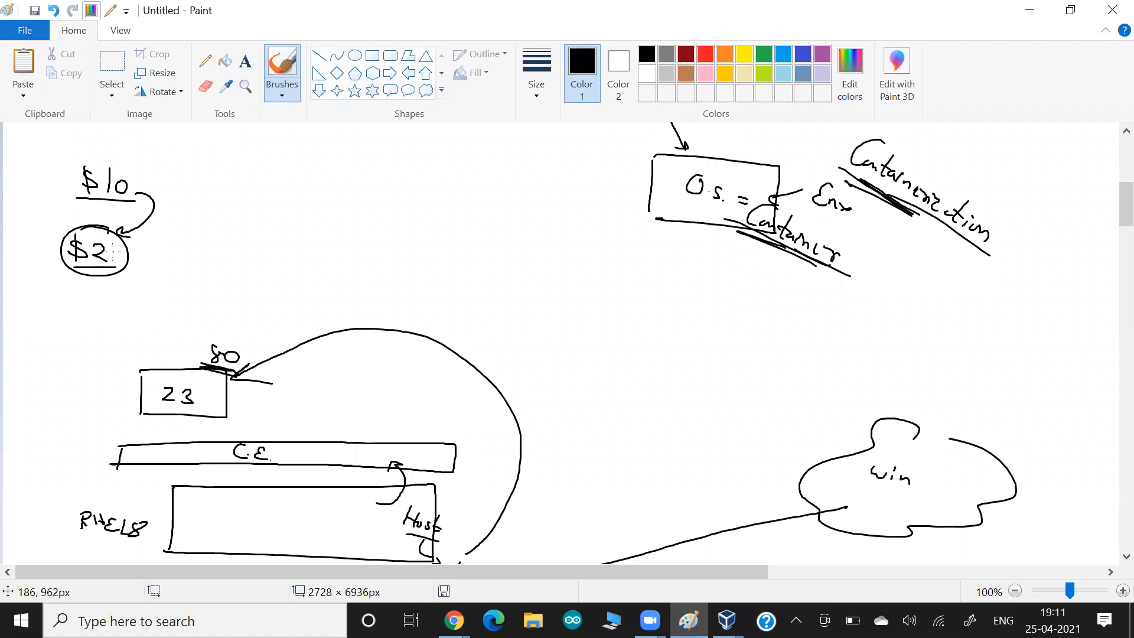
drag(194, 242, 125, 258)
drag(125, 258, 143, 264)
- Strike out the circled $2 and draw a box with arrows leading into it
drag(51, 265, 164, 274)
drag(142, 262, 57, 249)
drag(142, 242, 36, 236)
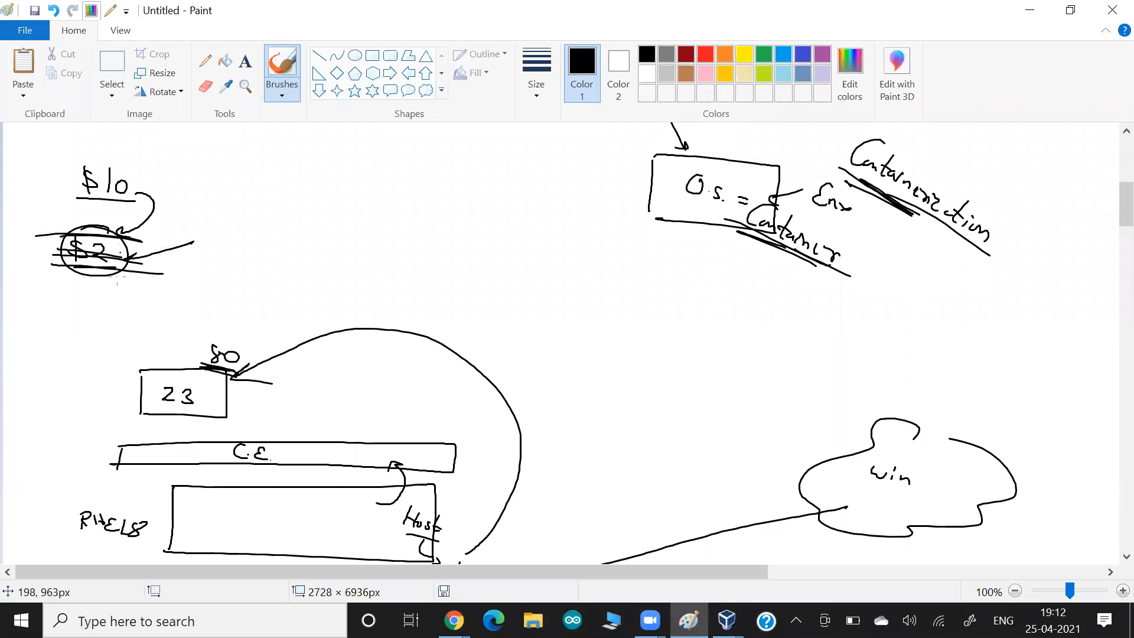
mouse_move(206, 227)
mouse_down()
mouse_move(209, 283)
mouse_move(266, 228)
mouse_move(337, 300)
mouse_move(200, 285)
mouse_up()
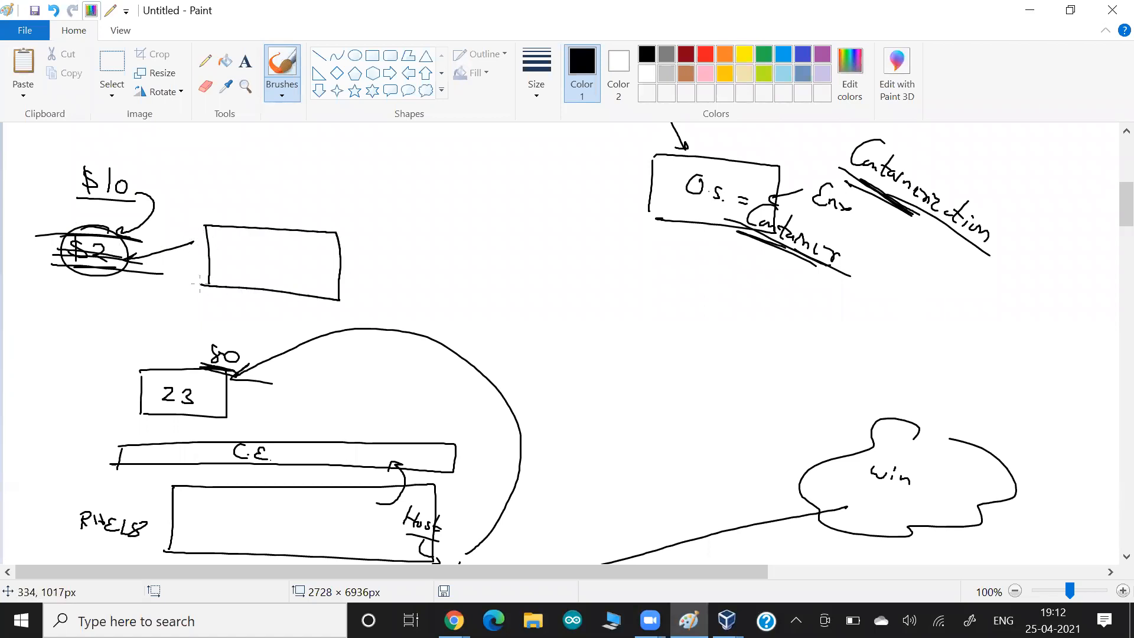
mouse_move(98, 278)
mouse_down()
mouse_move(202, 286)
mouse_move(221, 271)
mouse_move(204, 275)
mouse_up()
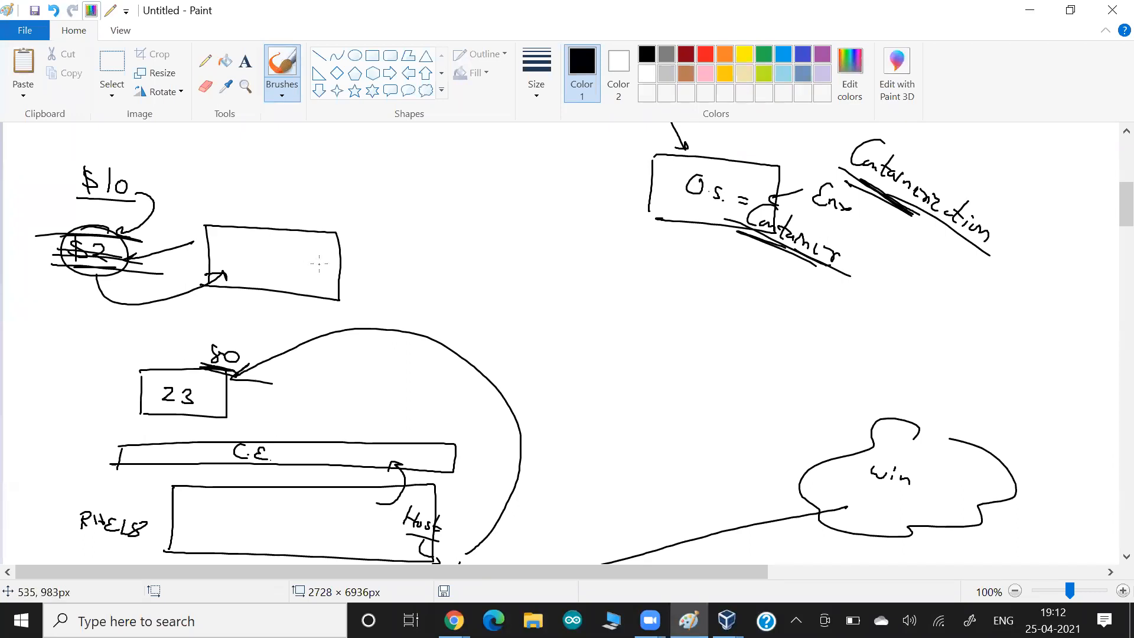
mouse_move(329, 246)
mouse_down()
mouse_move(359, 220)
mouse_move(328, 247)
mouse_up()
drag(326, 239, 340, 255)
mouse_move(76, 237)
mouse_down()
mouse_move(112, 241)
mouse_move(92, 266)
mouse_move(124, 256)
mouse_up()
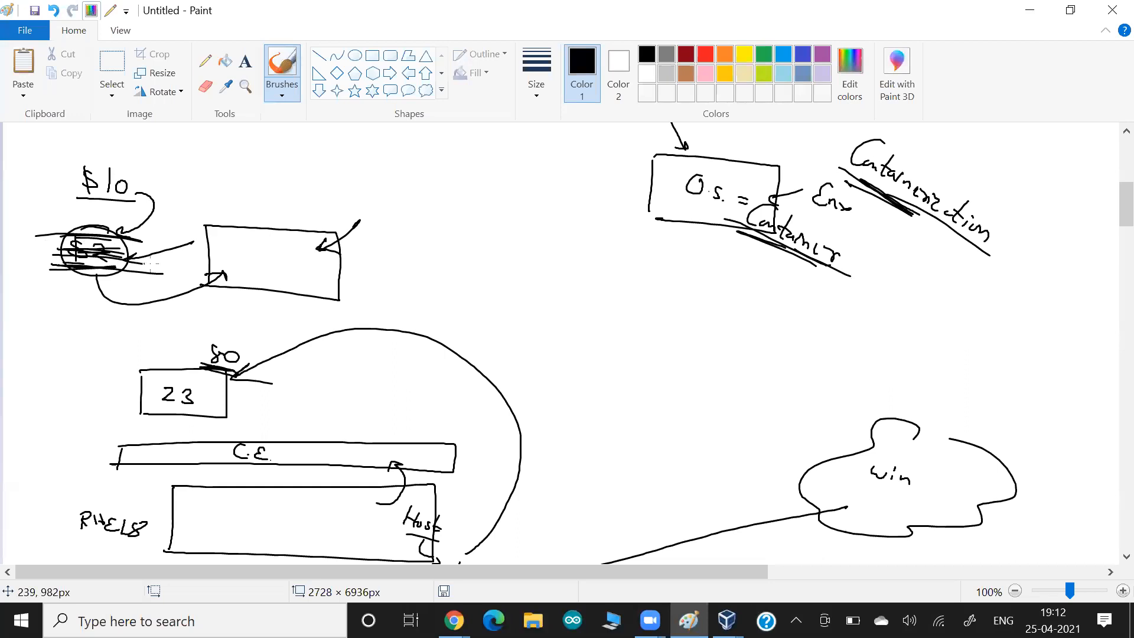
mouse_move(372, 250)
mouse_down()
mouse_move(312, 270)
mouse_move(341, 271)
mouse_up()
- Write 'Spot' beside the box and double-underline it
mouse_move(423, 227)
mouse_down()
mouse_move(406, 249)
mouse_move(438, 249)
mouse_up()
mouse_move(452, 234)
mouse_down()
mouse_move(453, 258)
mouse_move(461, 250)
mouse_up()
drag(466, 275, 396, 264)
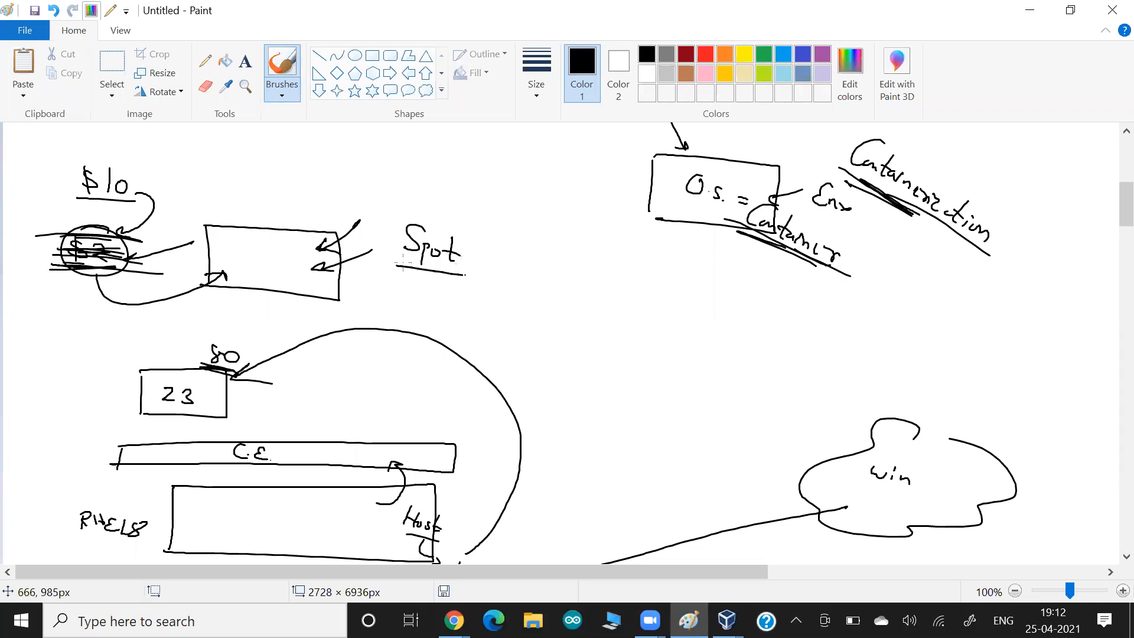
mouse_move(463, 280)
mouse_down()
mouse_move(415, 270)
mouse_move(452, 284)
mouse_move(437, 286)
mouse_up()
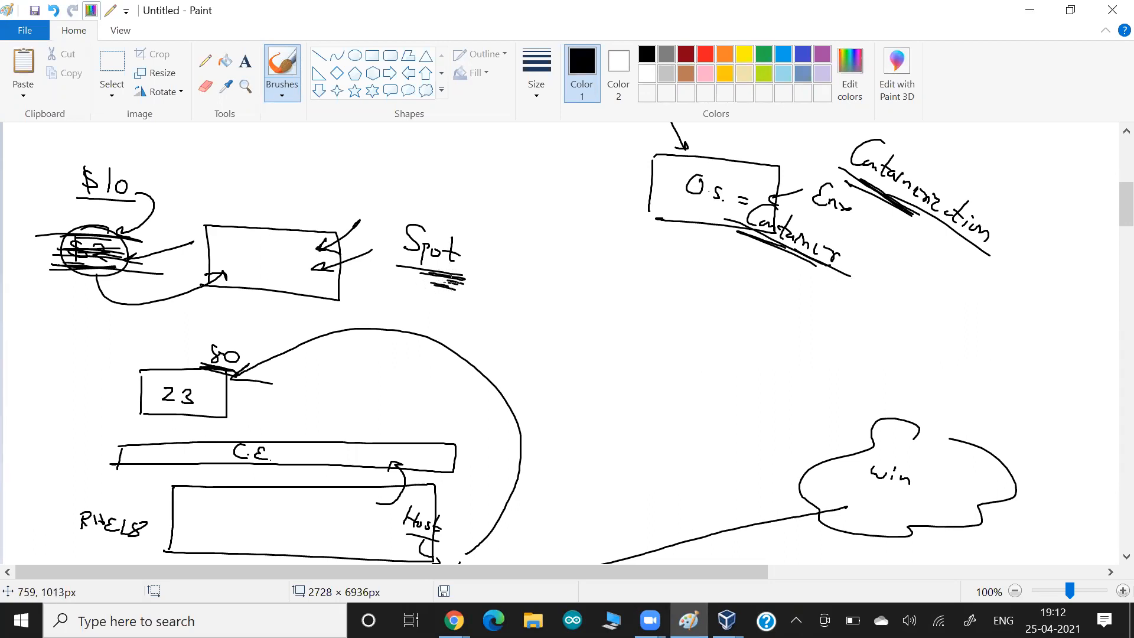
- Cross out the box with an X and draw a new box right of Spot
drag(242, 200, 335, 323)
drag(323, 189, 251, 313)
mouse_move(629, 290)
mouse_down()
mouse_move(603, 283)
mouse_move(533, 319)
mouse_up()
mouse_move(630, 300)
mouse_down()
mouse_move(602, 337)
mouse_move(528, 320)
mouse_up()
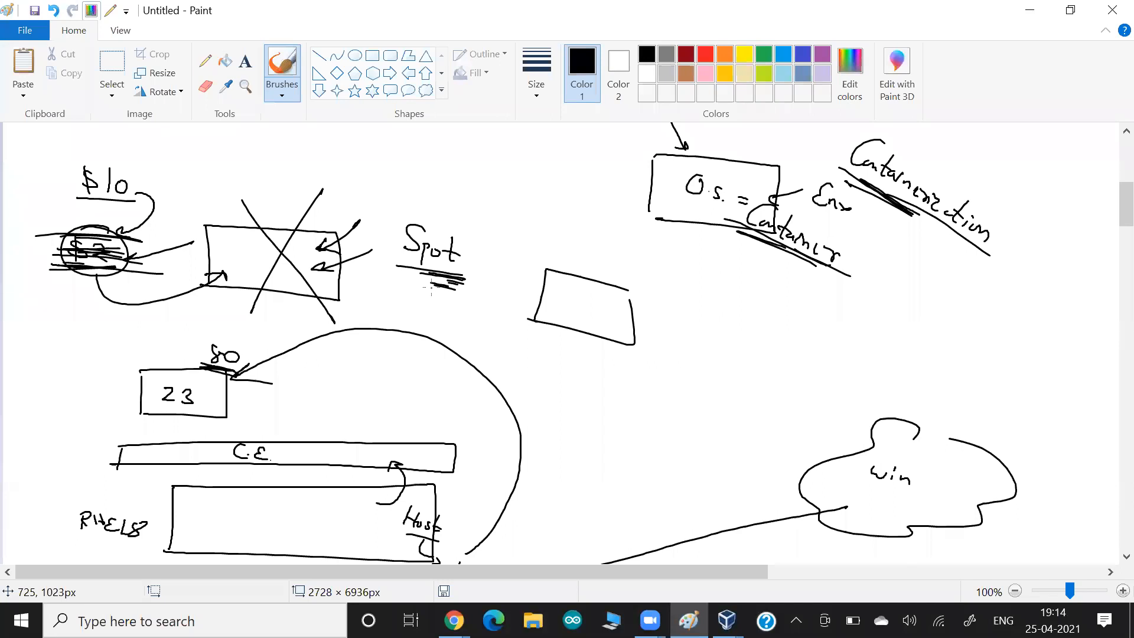
- Enable Request Spot instances with a maximum price of 0.0003
key(alt+Tab)
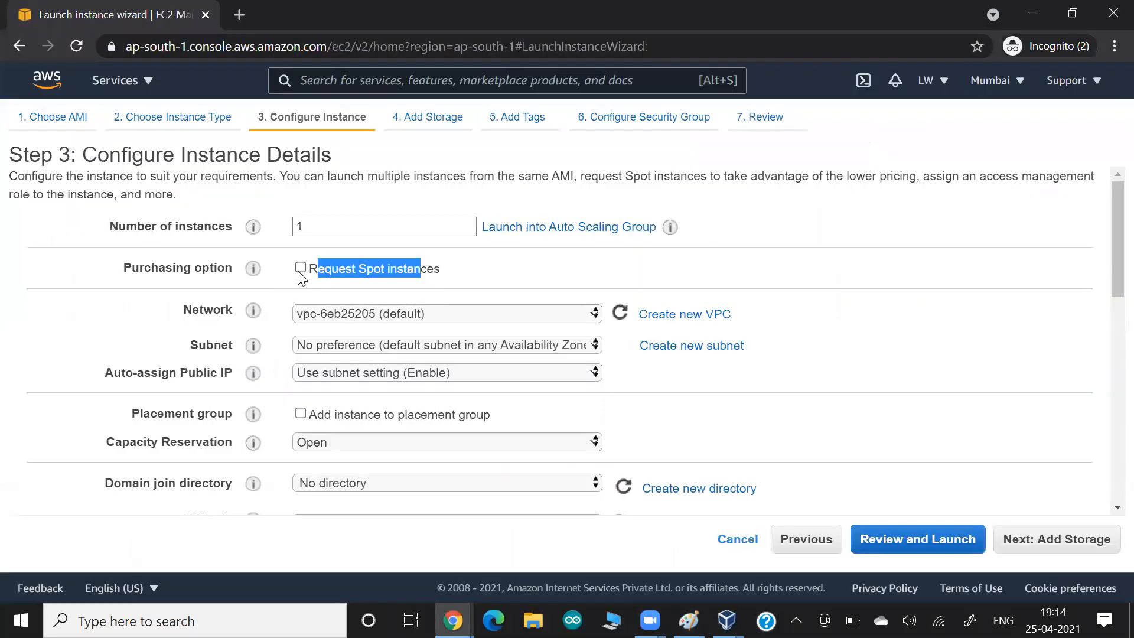
click(301, 269)
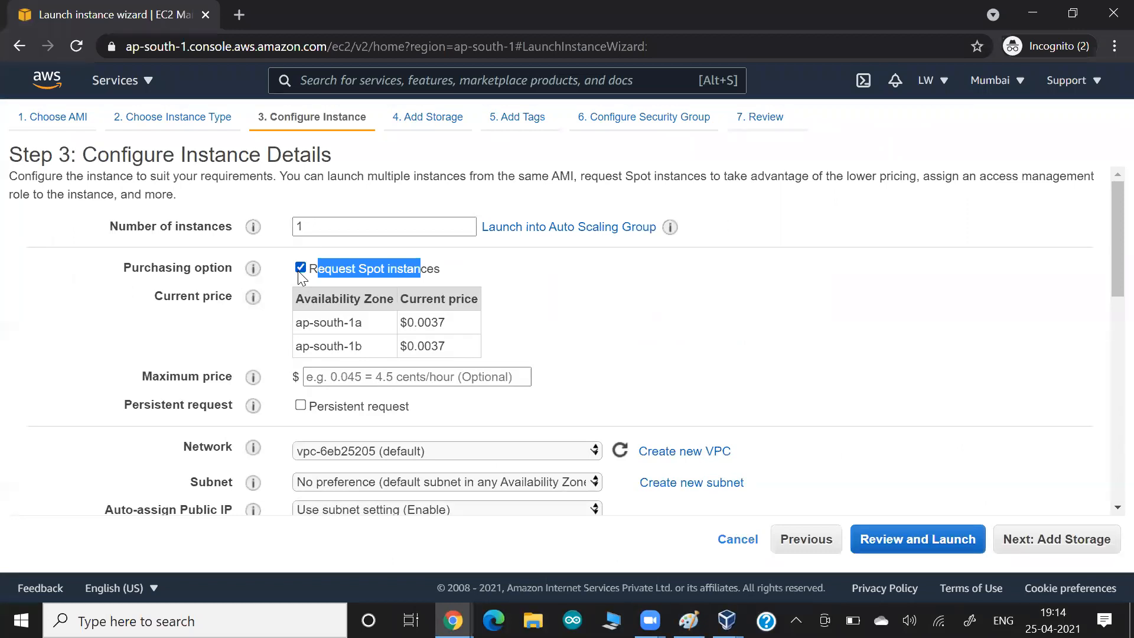
click(338, 374)
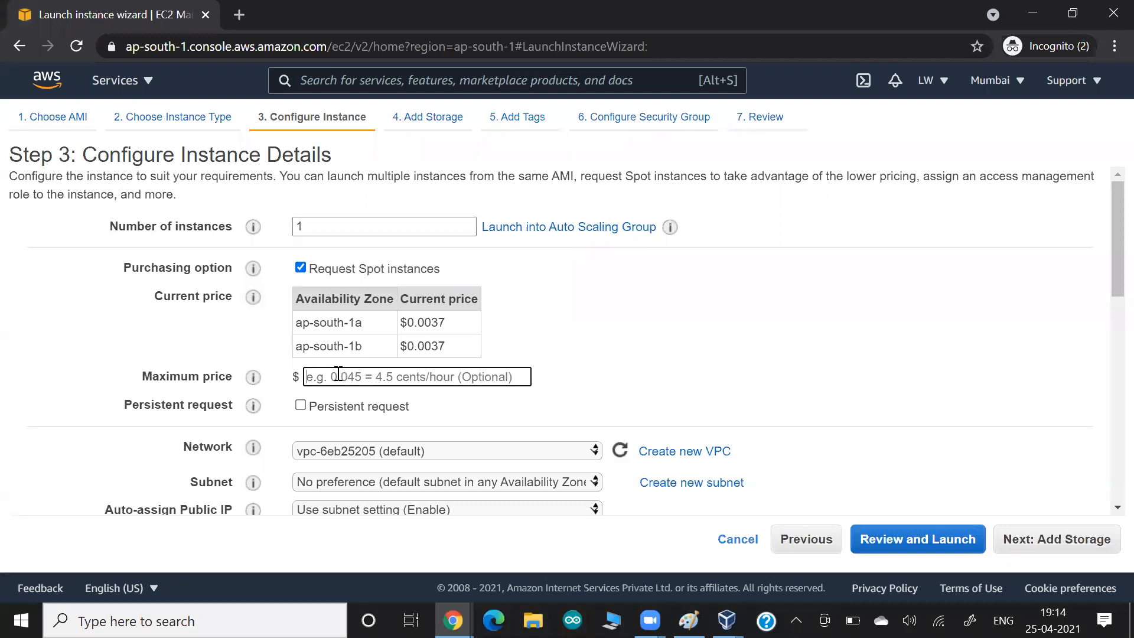
text(0.0)
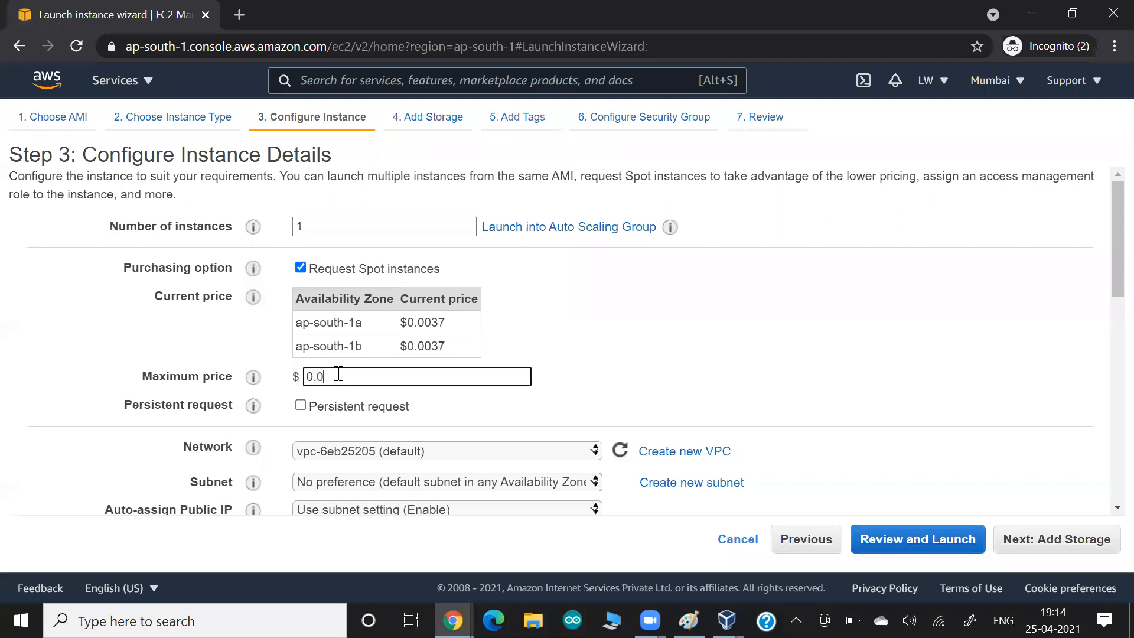
text(003)
click(117, 361)
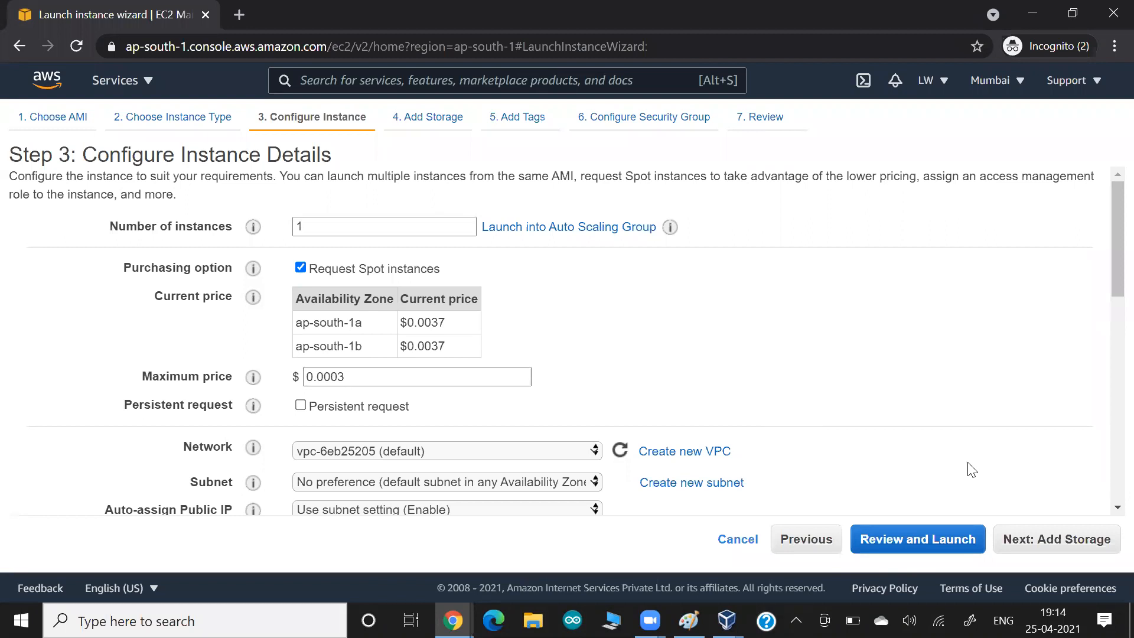
- Advance the launch wizard to Add Tags and add a Name tag, correcting its value to spotos111
click(1073, 552)
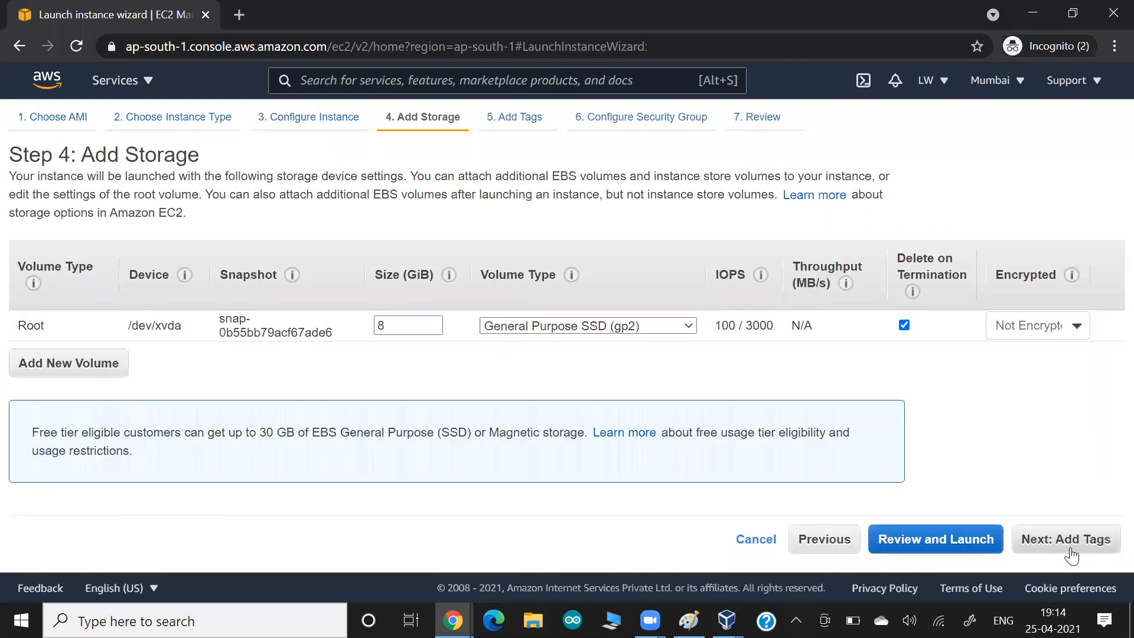
click(1077, 554)
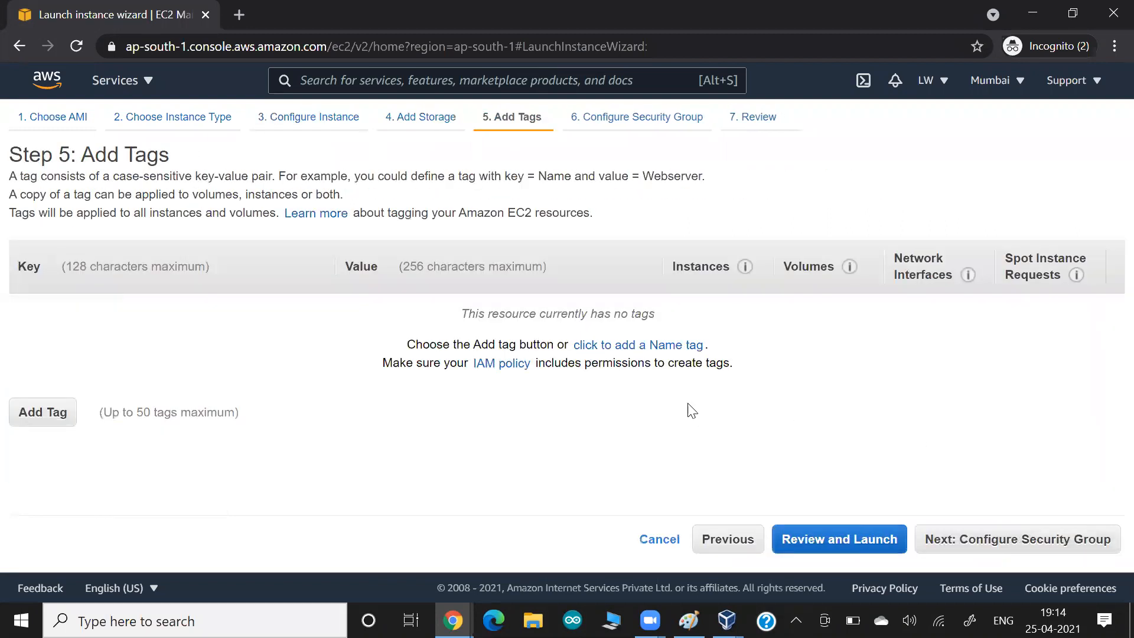
click(668, 347)
text(s)
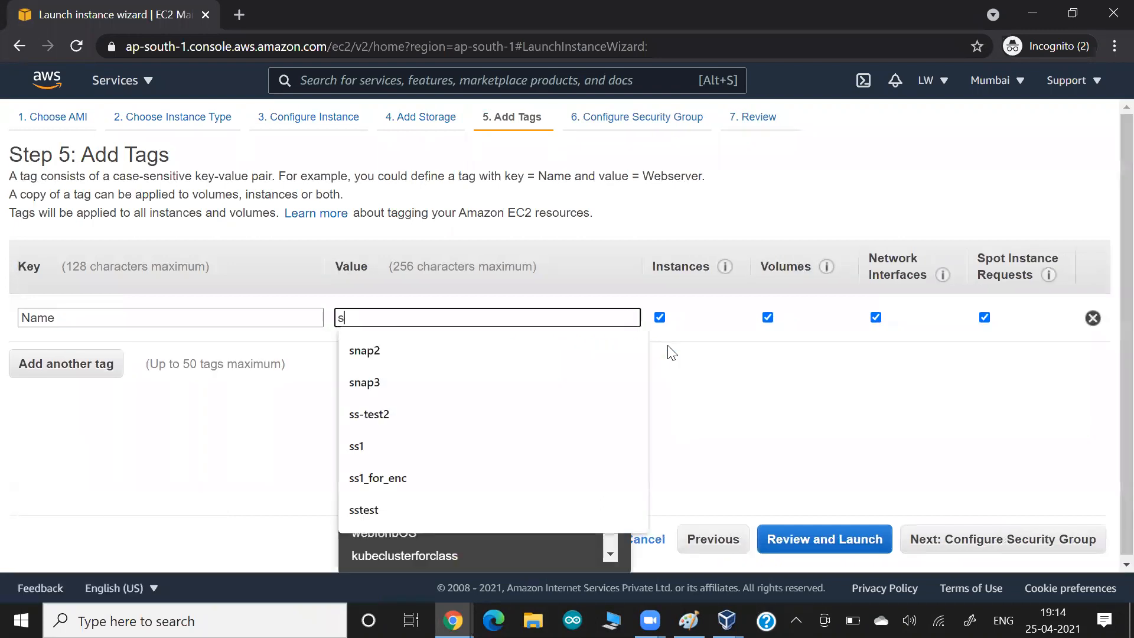
text(opos1)
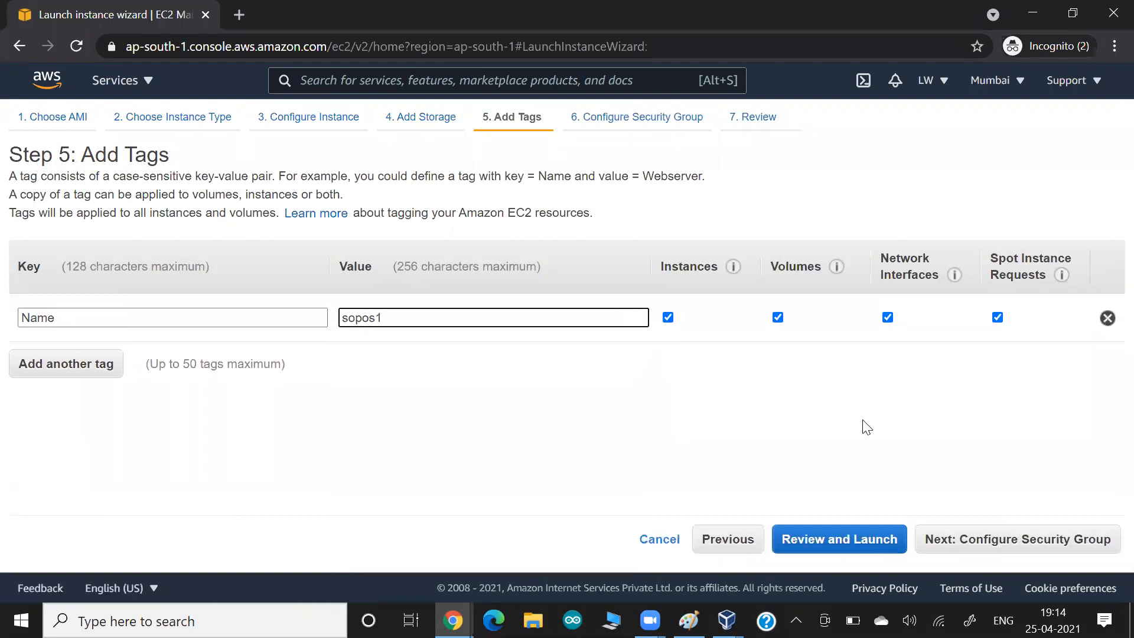
key(BackSpace)
key(BackSpace)
text(pot)
click(684, 418)
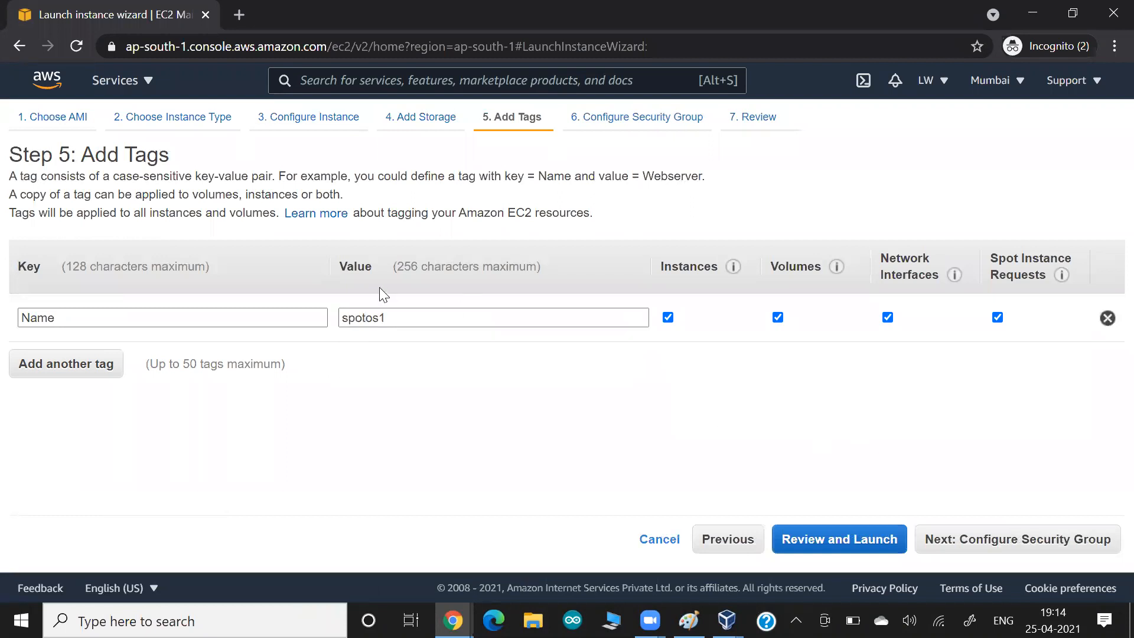
click(413, 319)
- Finish the tag value and move past the security group step to Review and Launch
text(11)
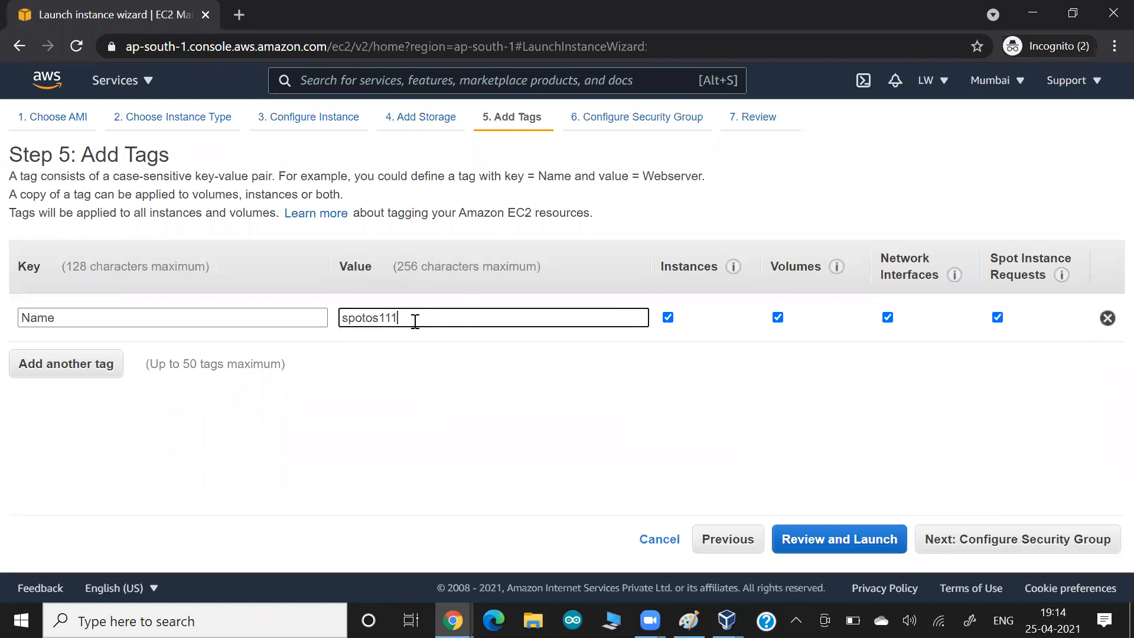
click(966, 539)
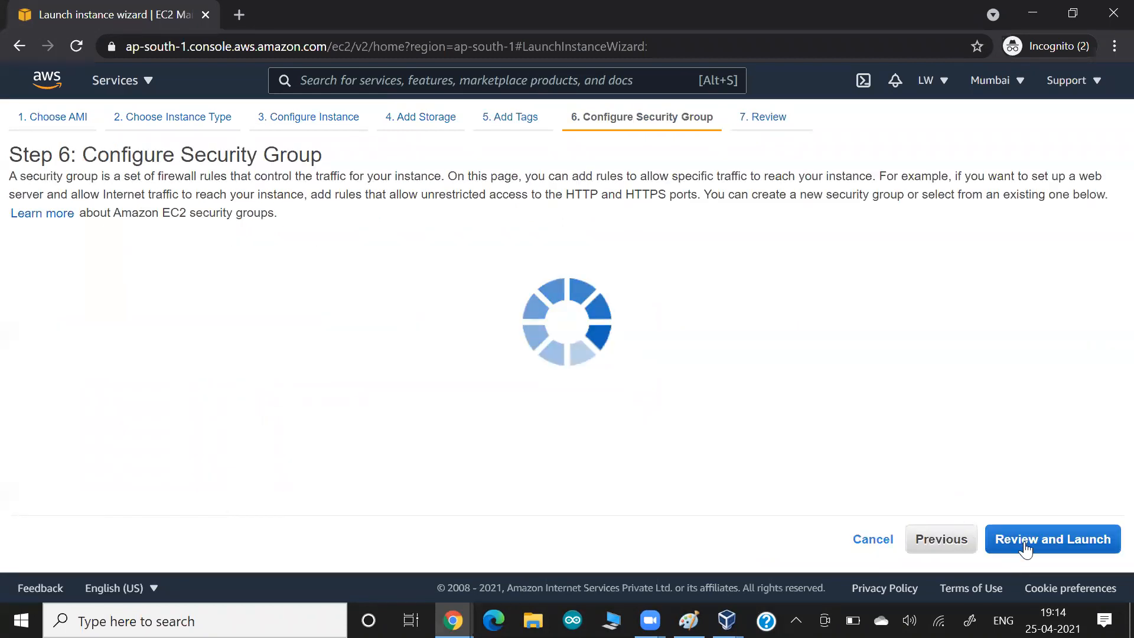
click(1025, 544)
click(1089, 539)
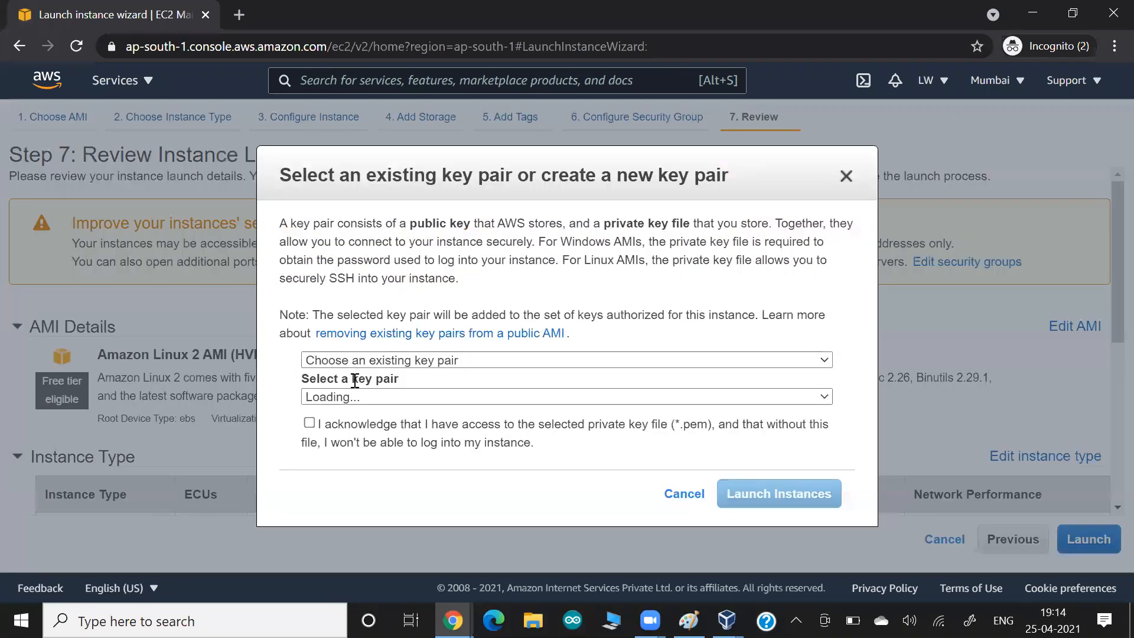
- Launch with an existing key pair; the 0.000300 spot price is rejected, so leave the status page
click(355, 397)
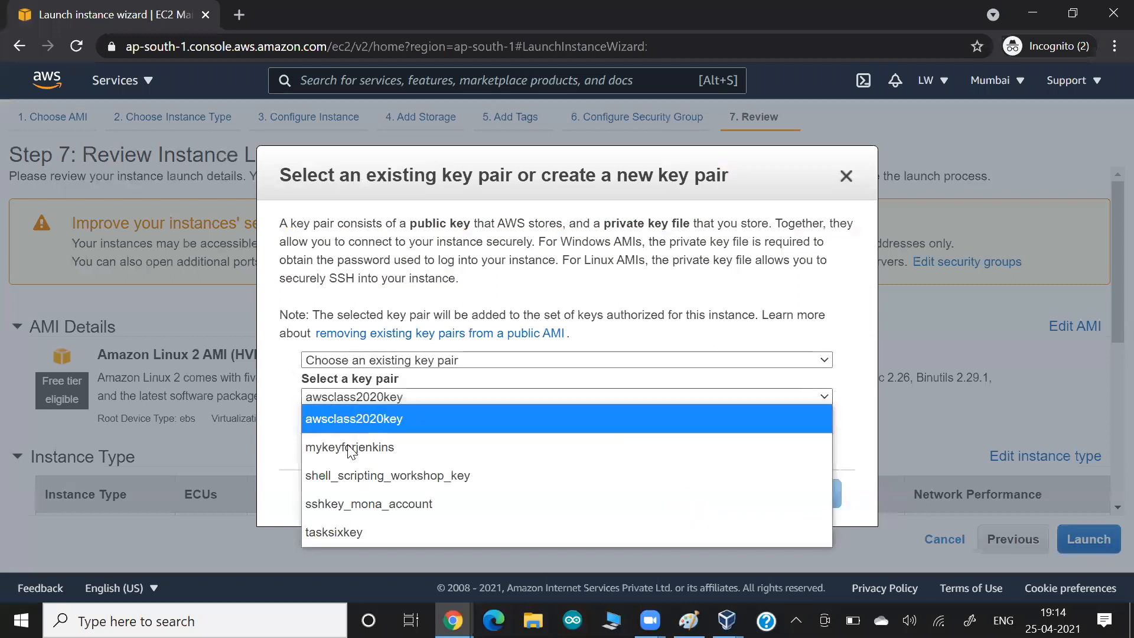
click(351, 504)
click(309, 422)
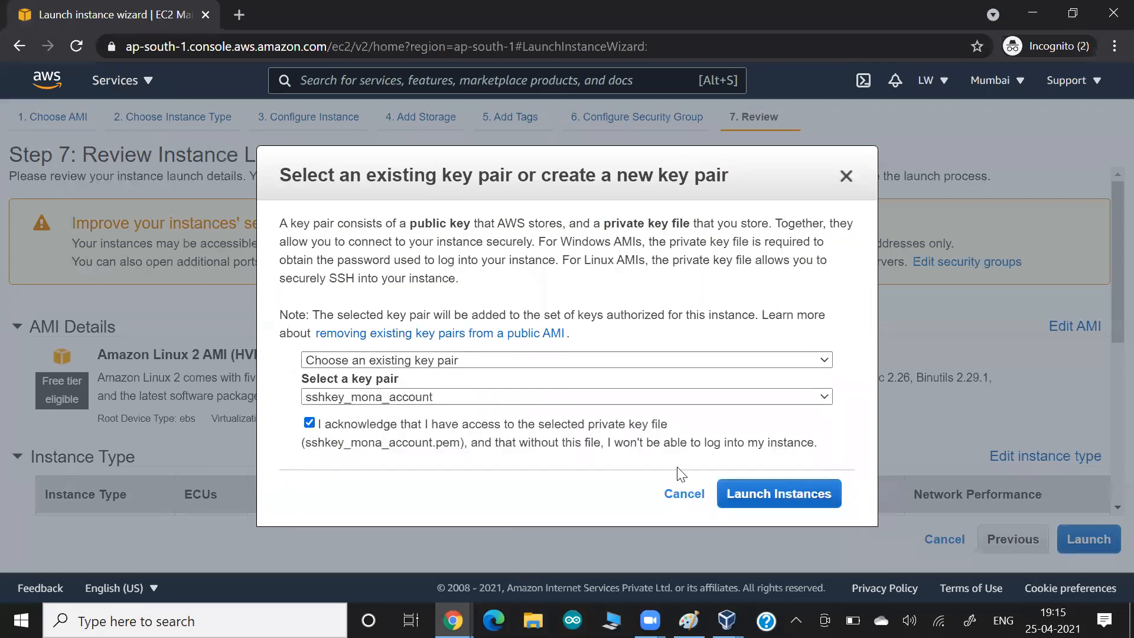
click(757, 504)
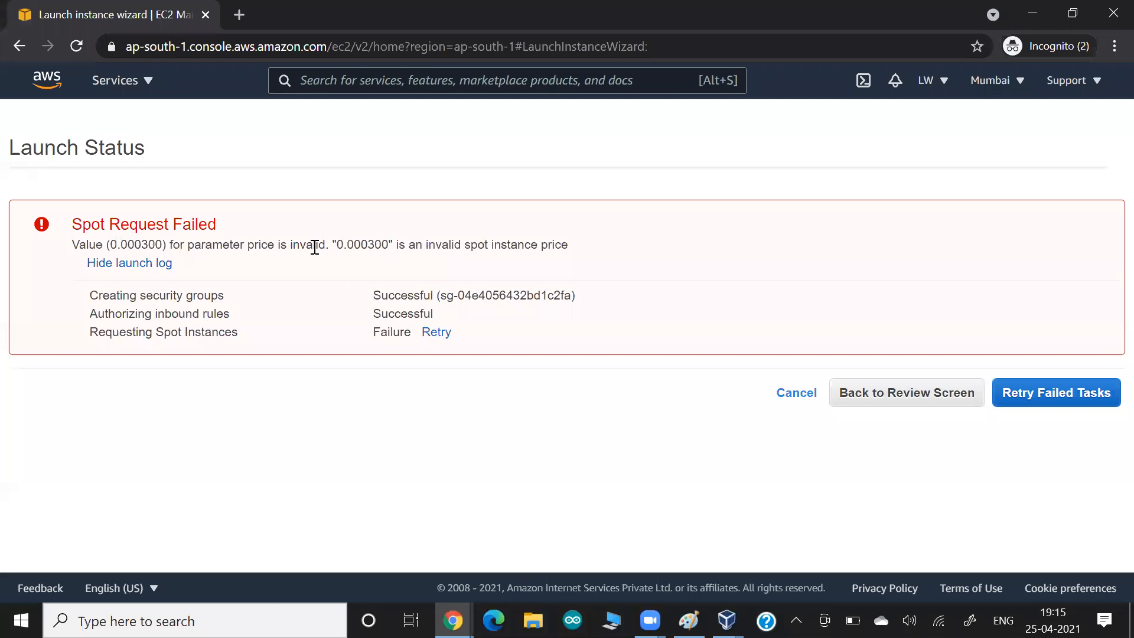
click(777, 399)
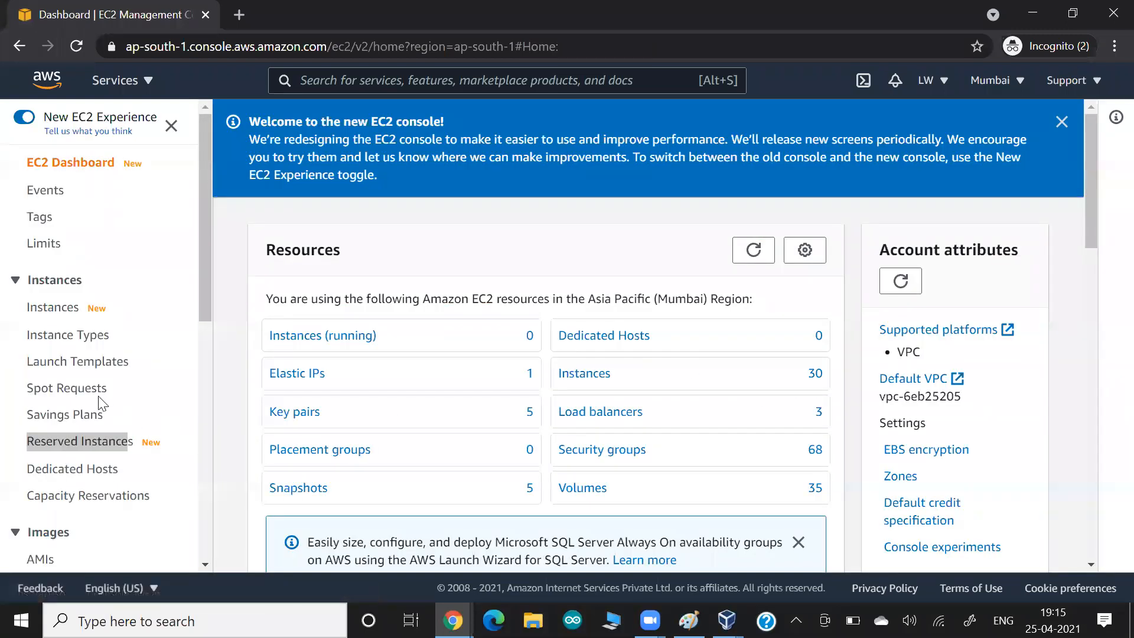
- Open Spot Requests from the EC2 sidebar and start a new Request Spot Instances form
click(75, 393)
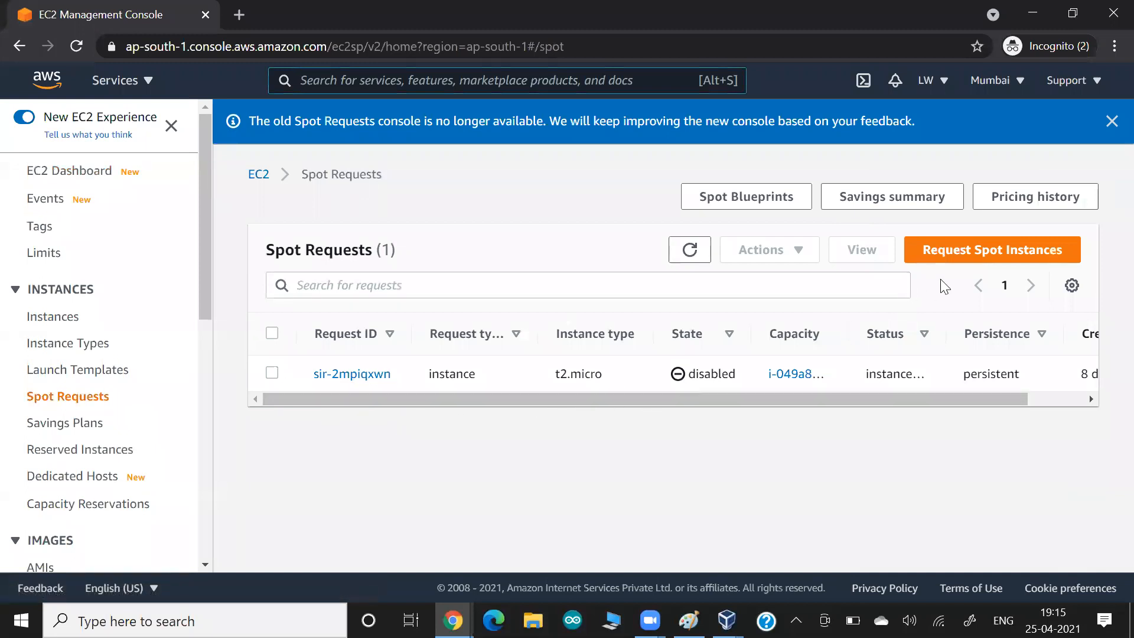
click(955, 257)
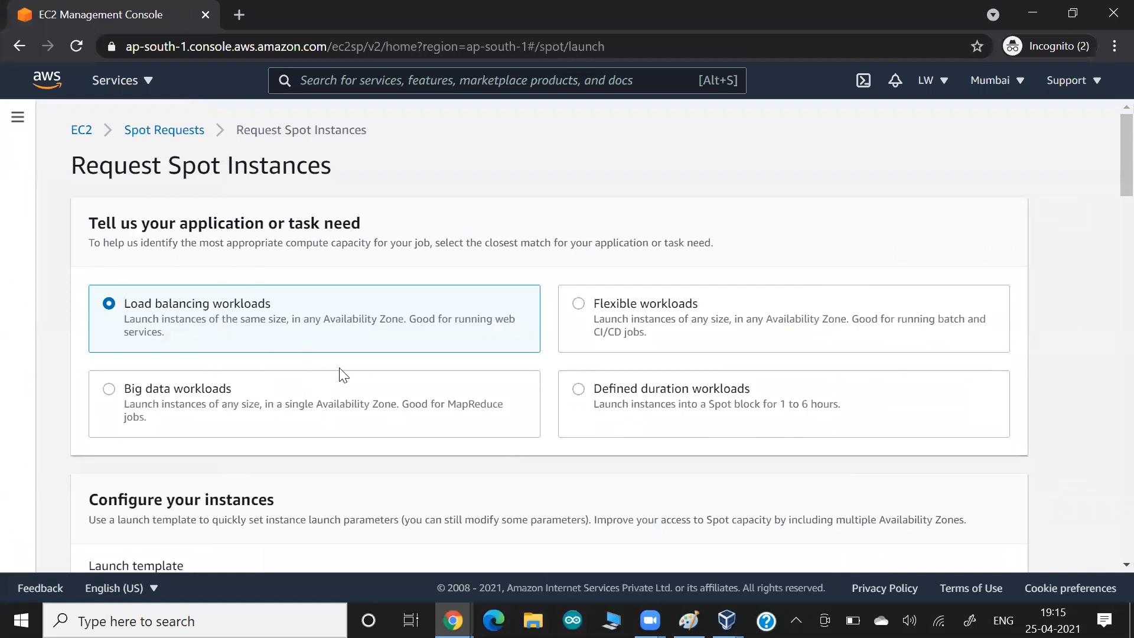
scroll(339, 373, down, 3)
scroll(341, 374, down, 1)
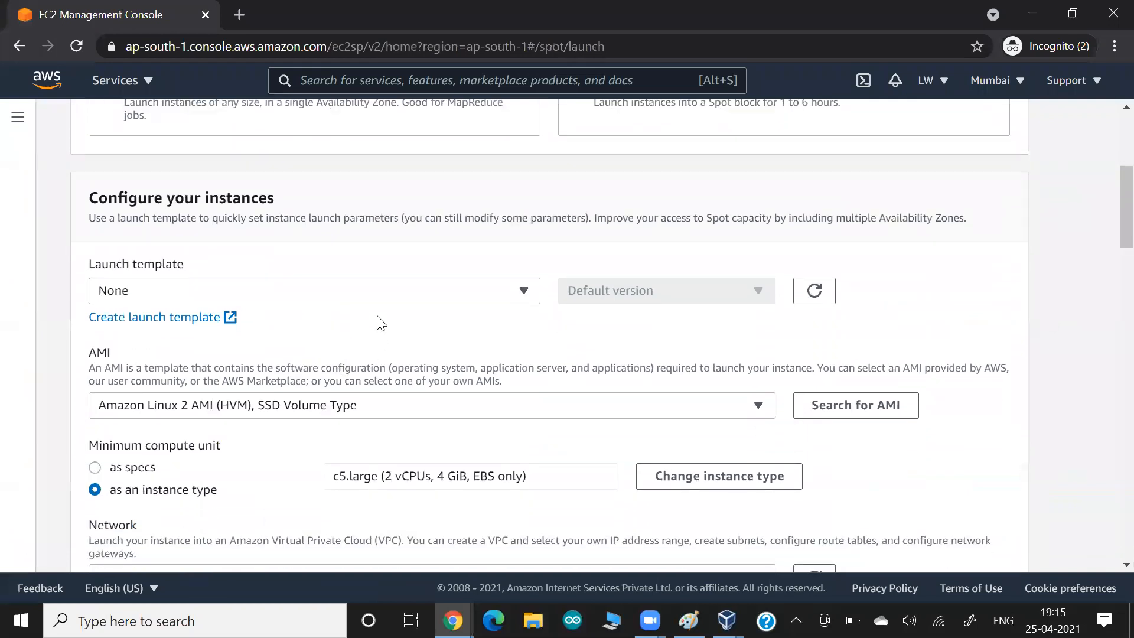
scroll(354, 384, down, 4)
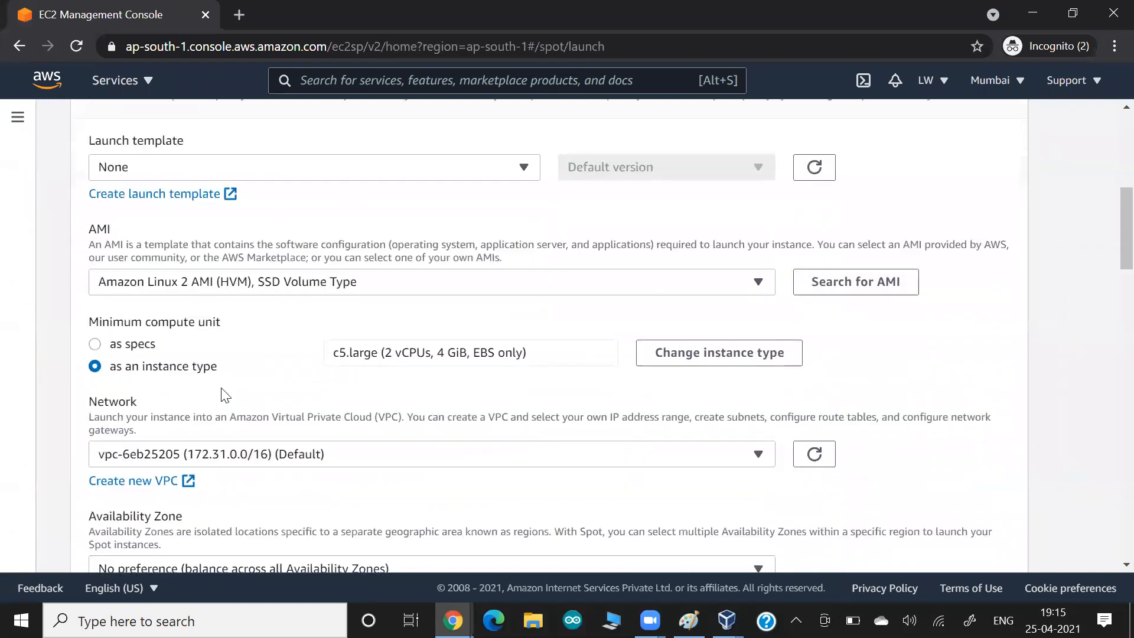
scroll(331, 467, down, 9)
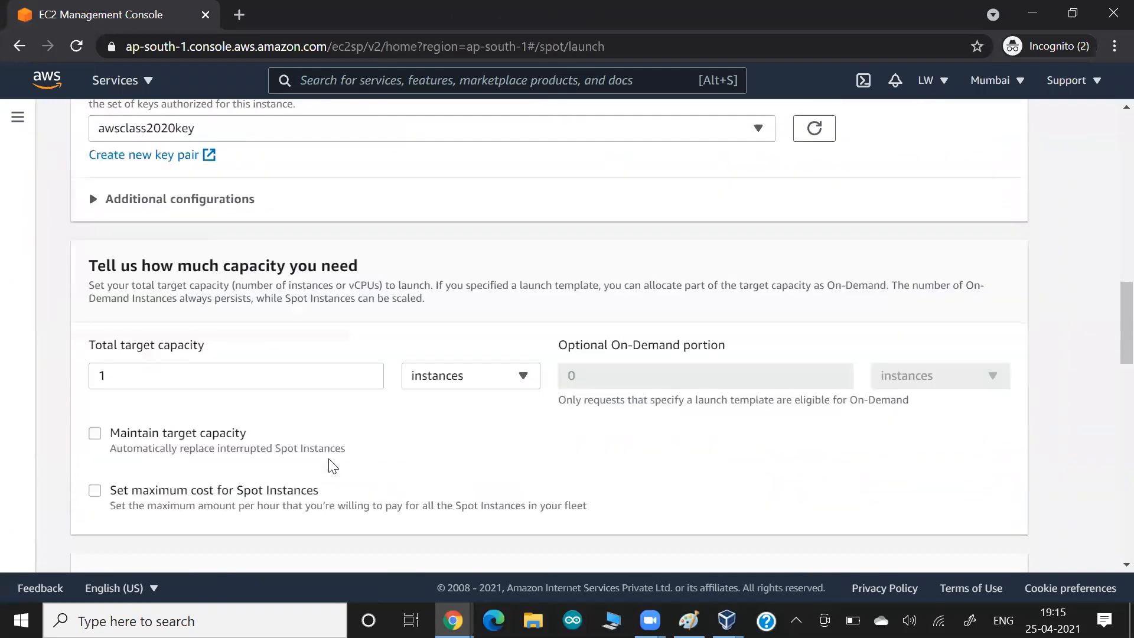
scroll(333, 466, down, 5)
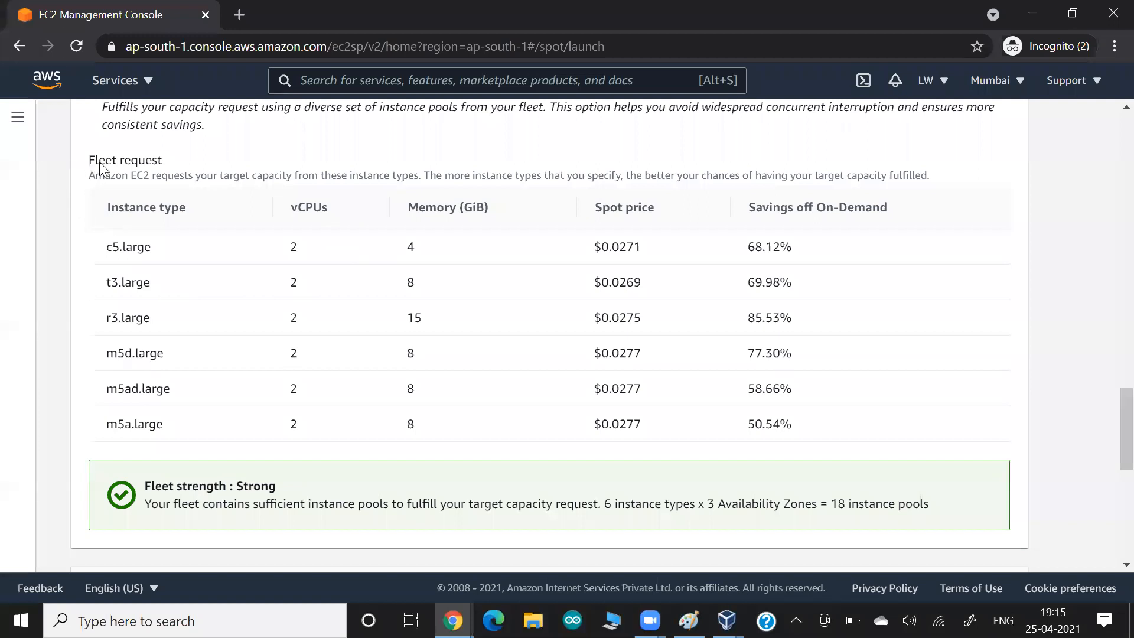
drag(110, 161, 170, 164)
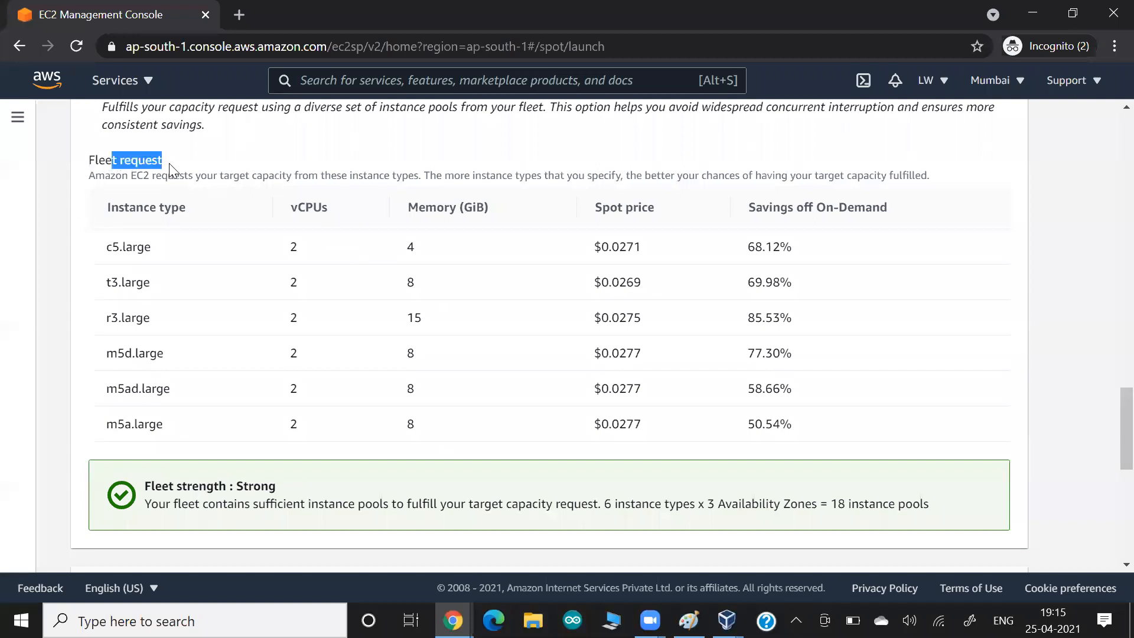
click(114, 290)
drag(114, 289, 142, 294)
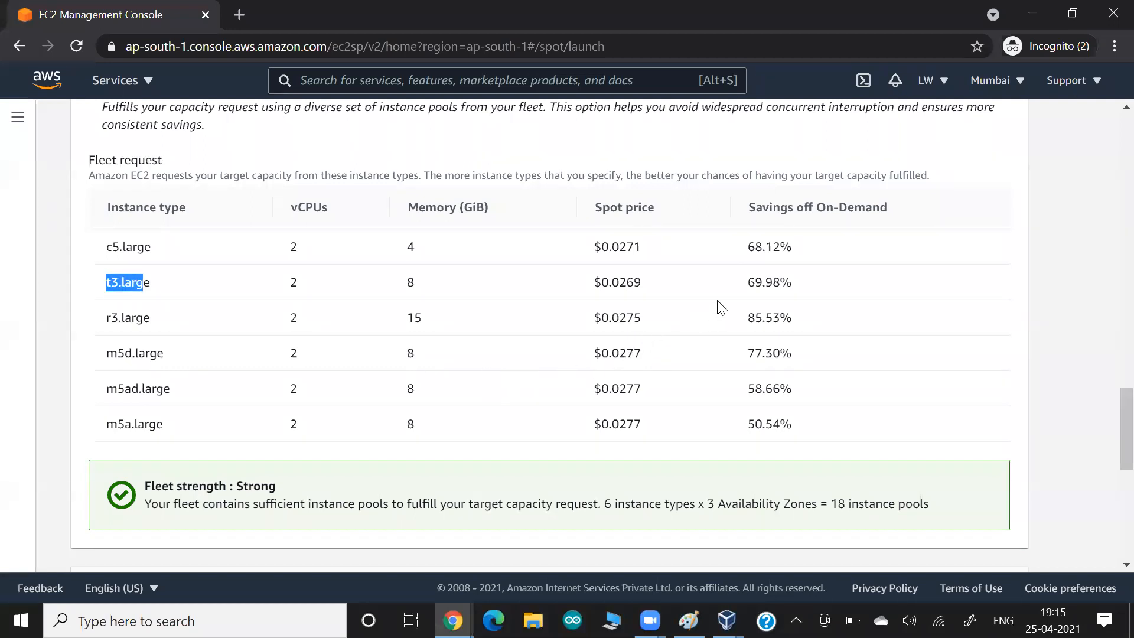
drag(746, 287, 792, 287)
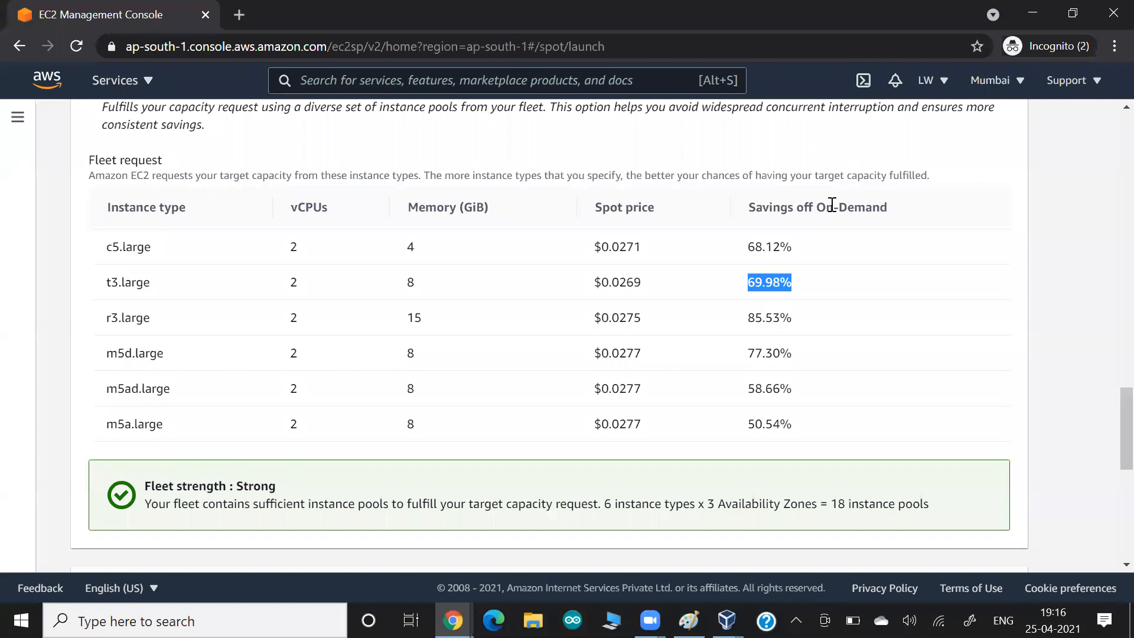
click(609, 284)
double_click(609, 284)
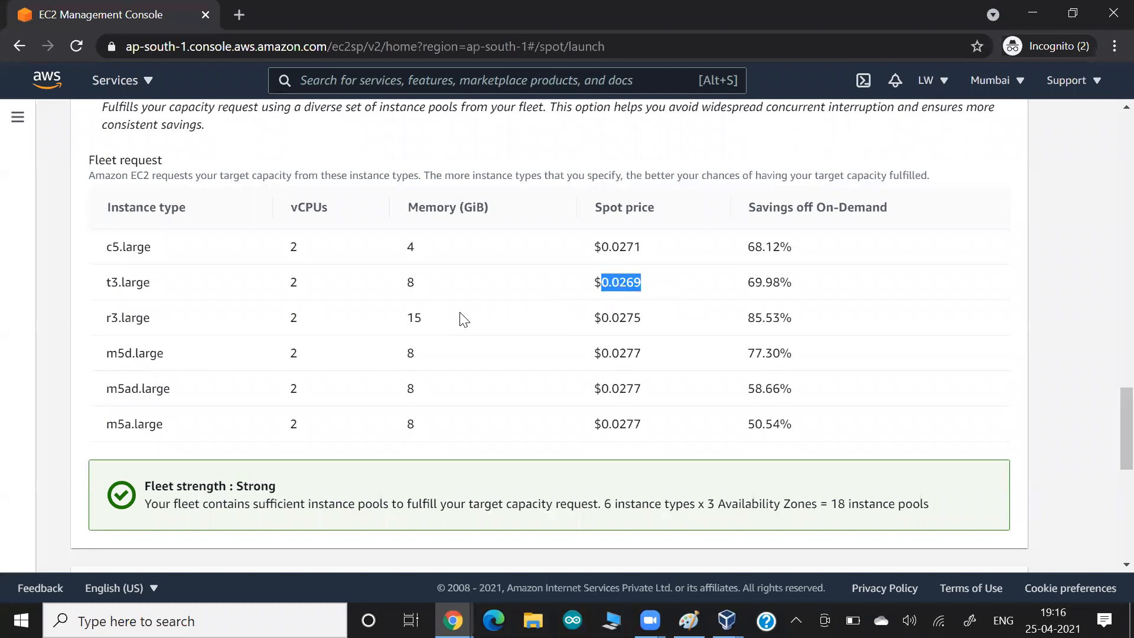
scroll(464, 320, up, 12)
scroll(463, 320, up, 5)
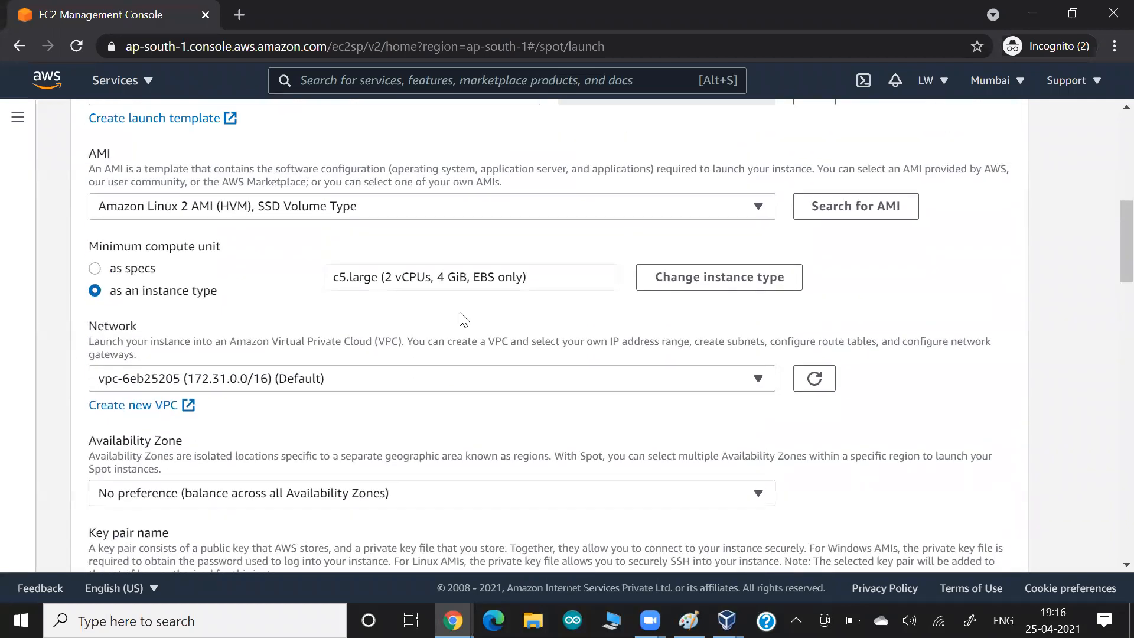
scroll(462, 316, up, 8)
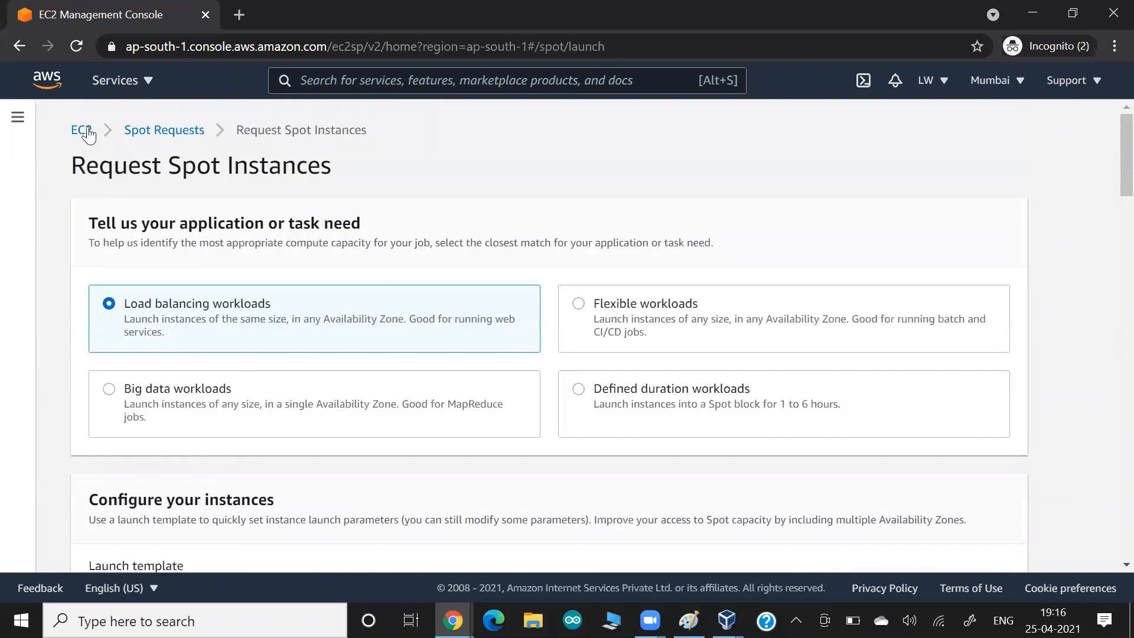
- Go back to the Mumbai EC2 Dashboard using the EC2 breadcrumb
click(83, 130)
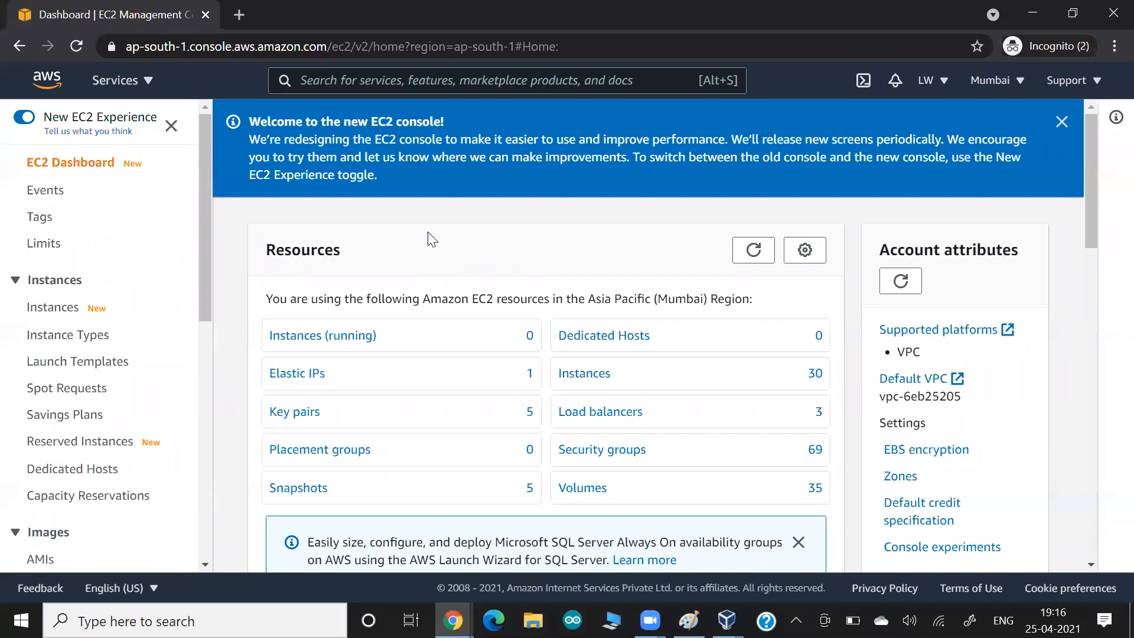
- Highlight the spot discount description and paste a cluster page screenshot into the Google Docs notes
key(alt+Tab)
key(Tab)
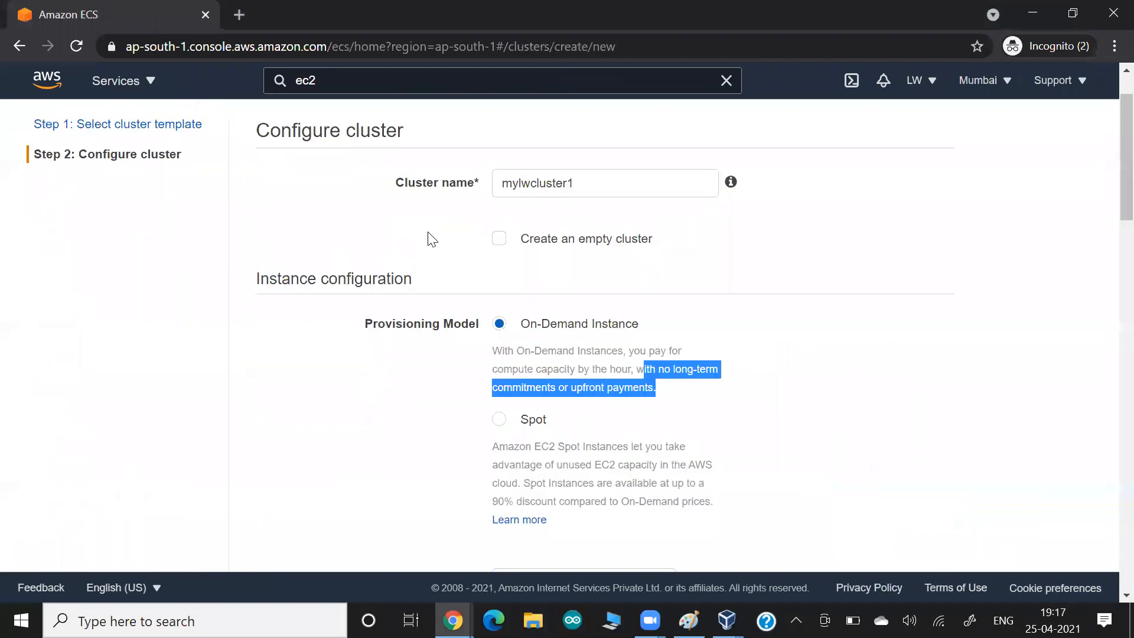
click(381, 398)
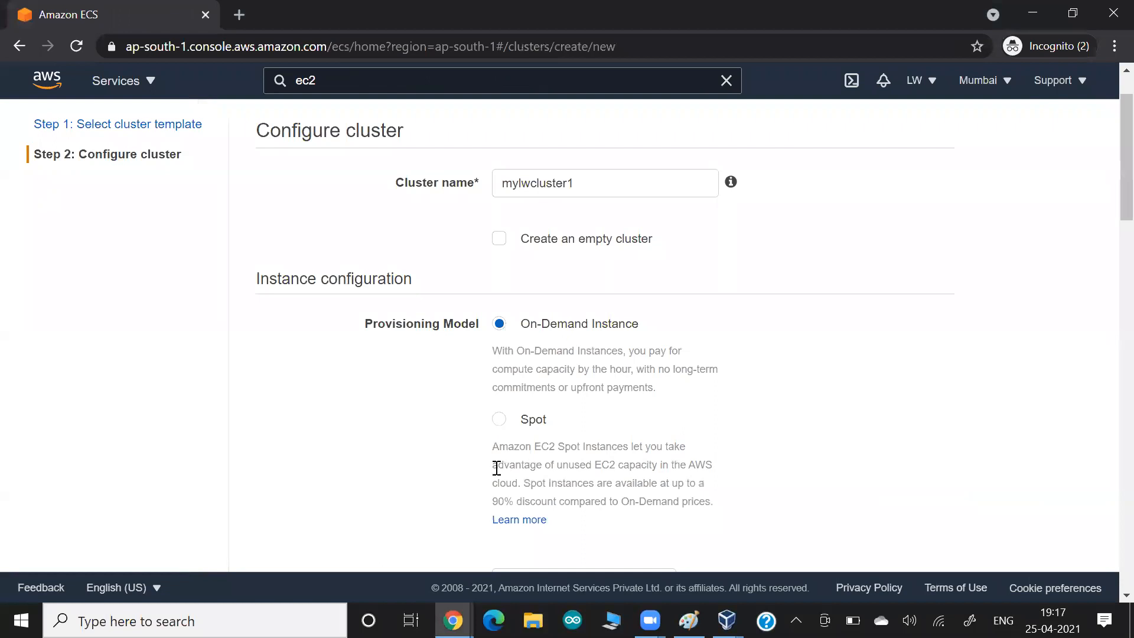
drag(515, 485, 666, 504)
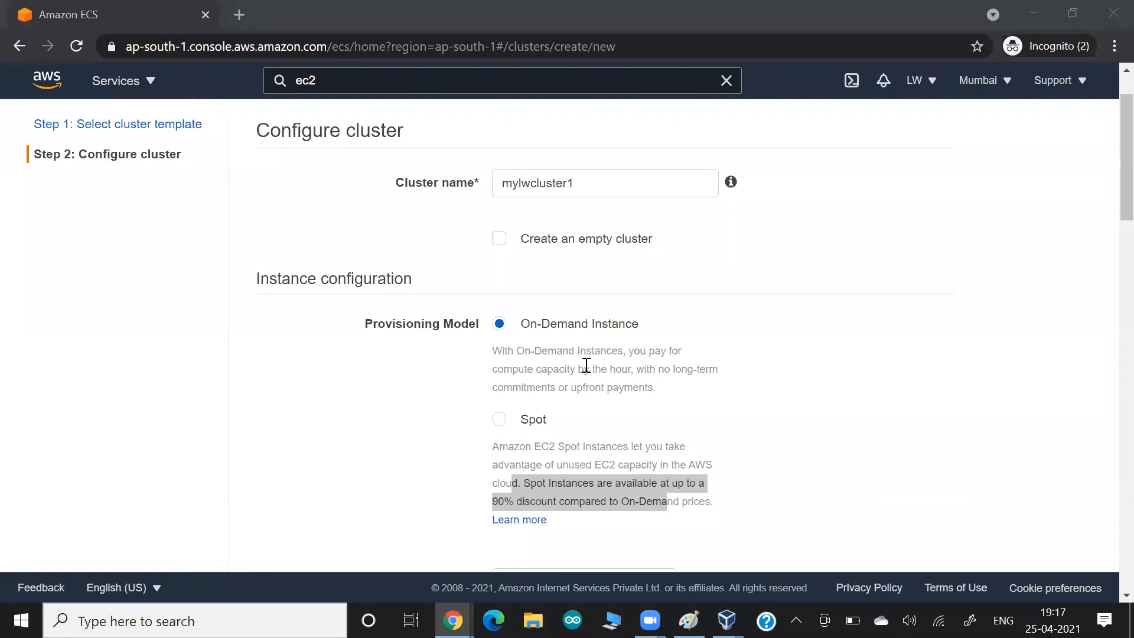
click(313, 384)
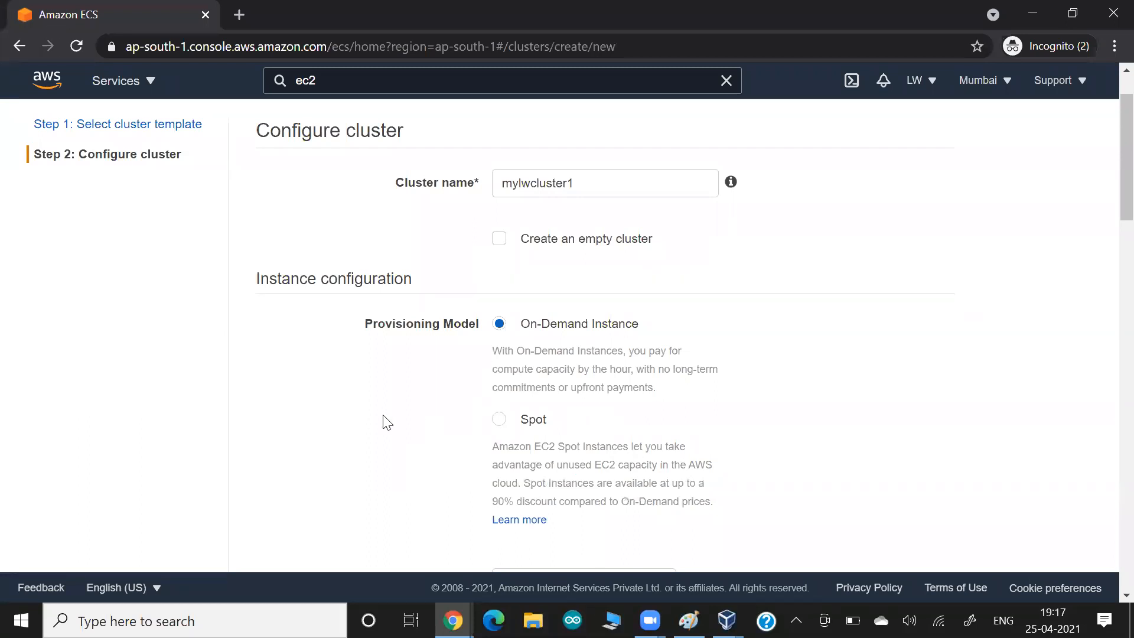
key(alt+Tab)
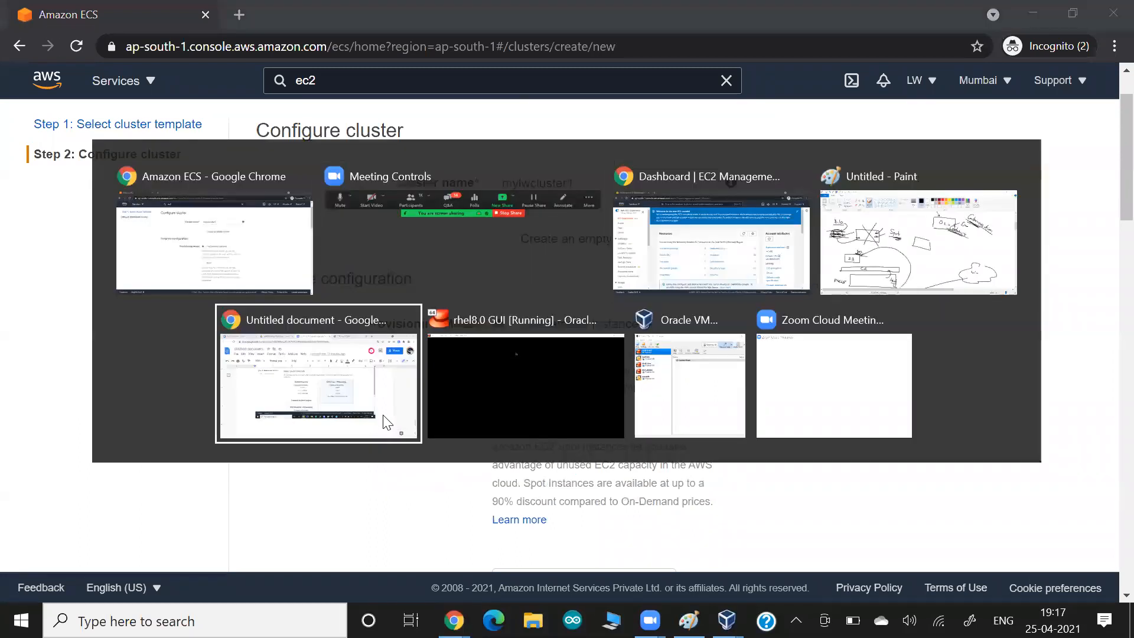
click(384, 422)
key(ctrl+v)
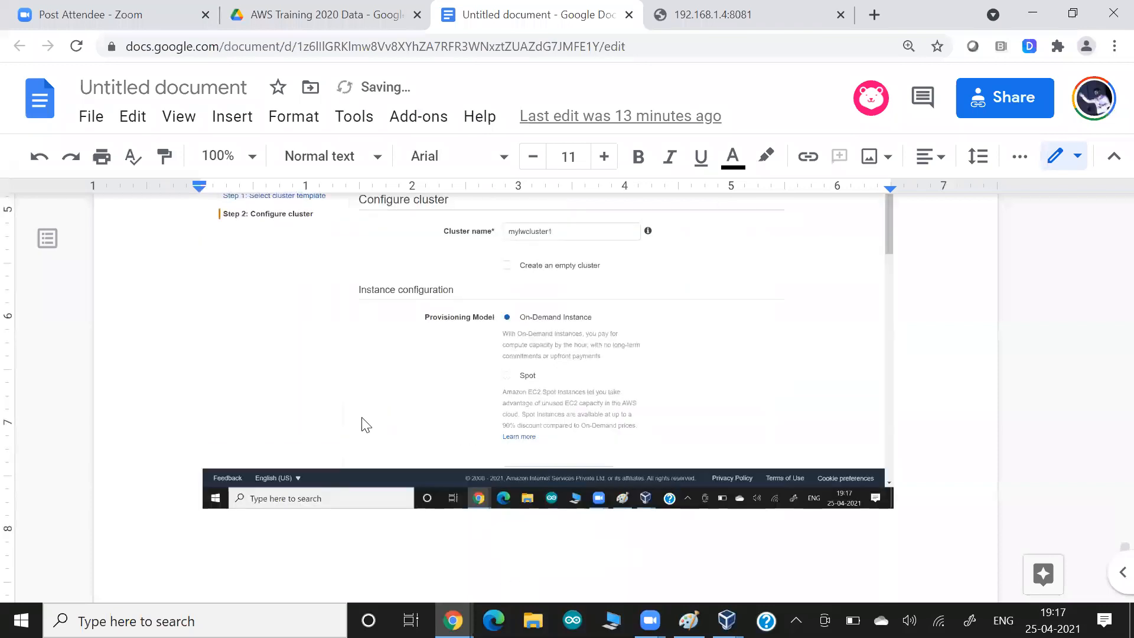
- Choose t2.micro as the cluster's EC2 instance type and highlight the Number of instances label
key(alt+Tab)
scroll(304, 433, down, 3)
scroll(304, 433, down, 2)
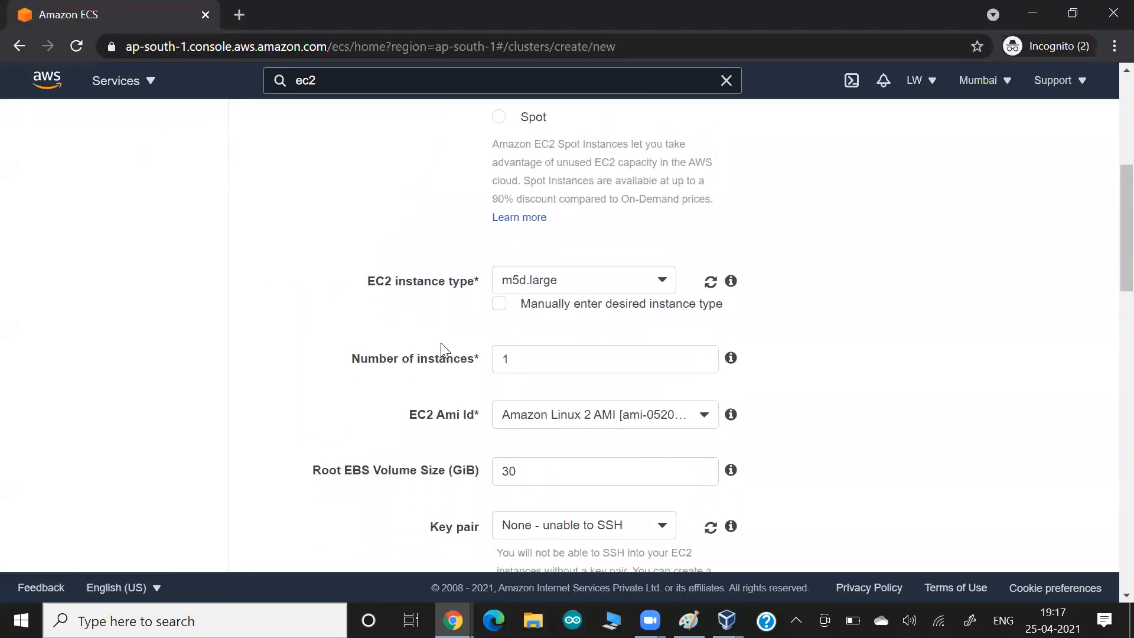
click(569, 283)
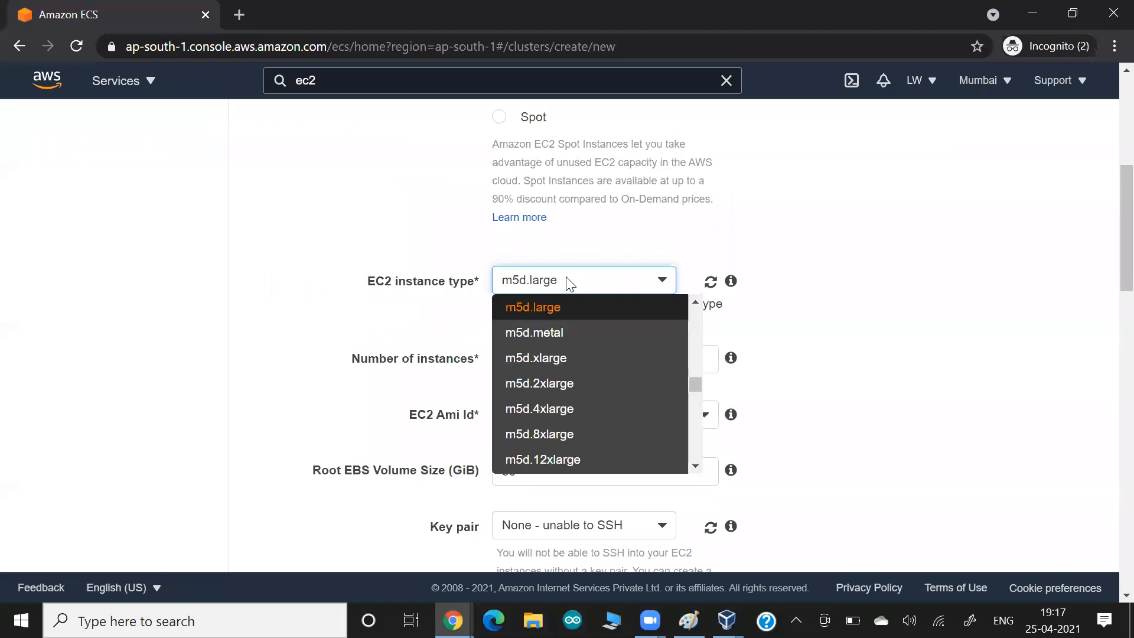
key(t)
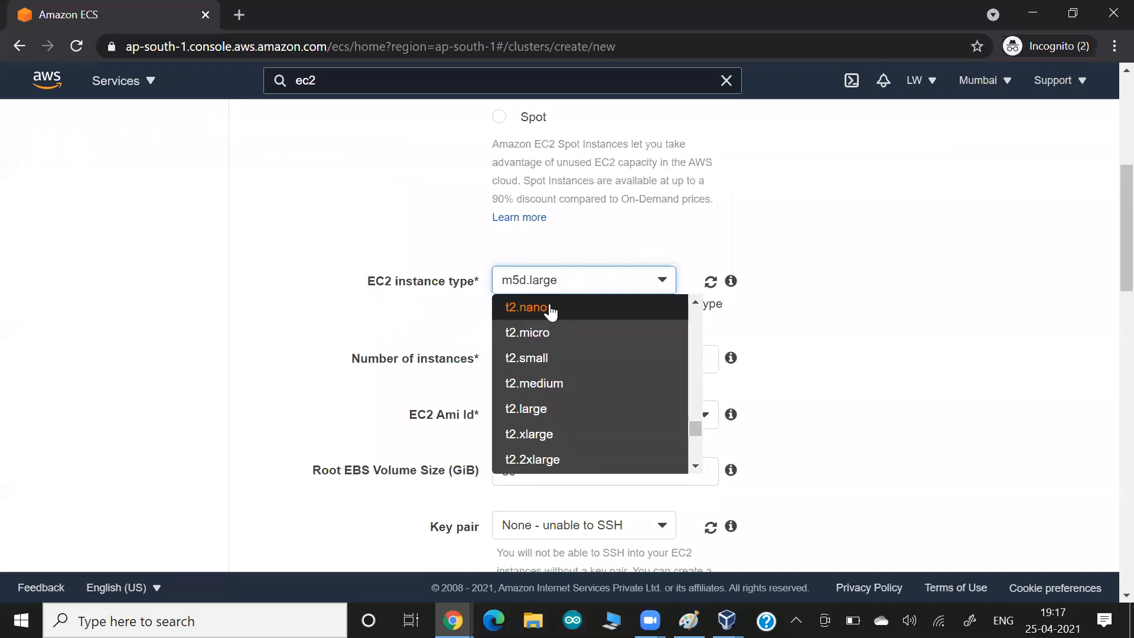
click(538, 331)
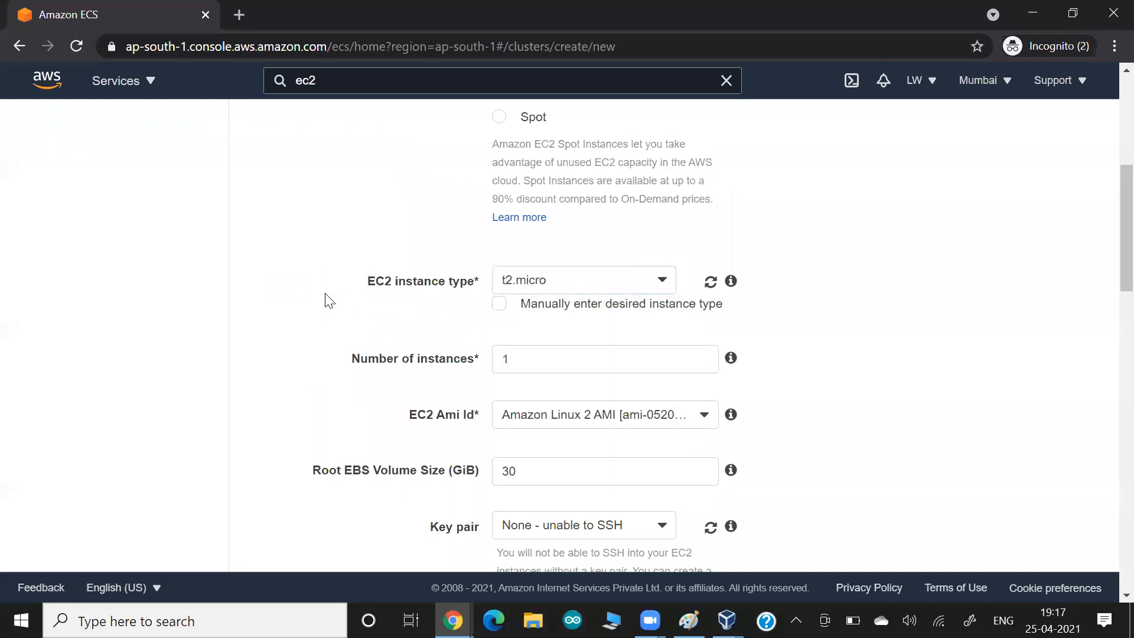
drag(399, 358, 456, 360)
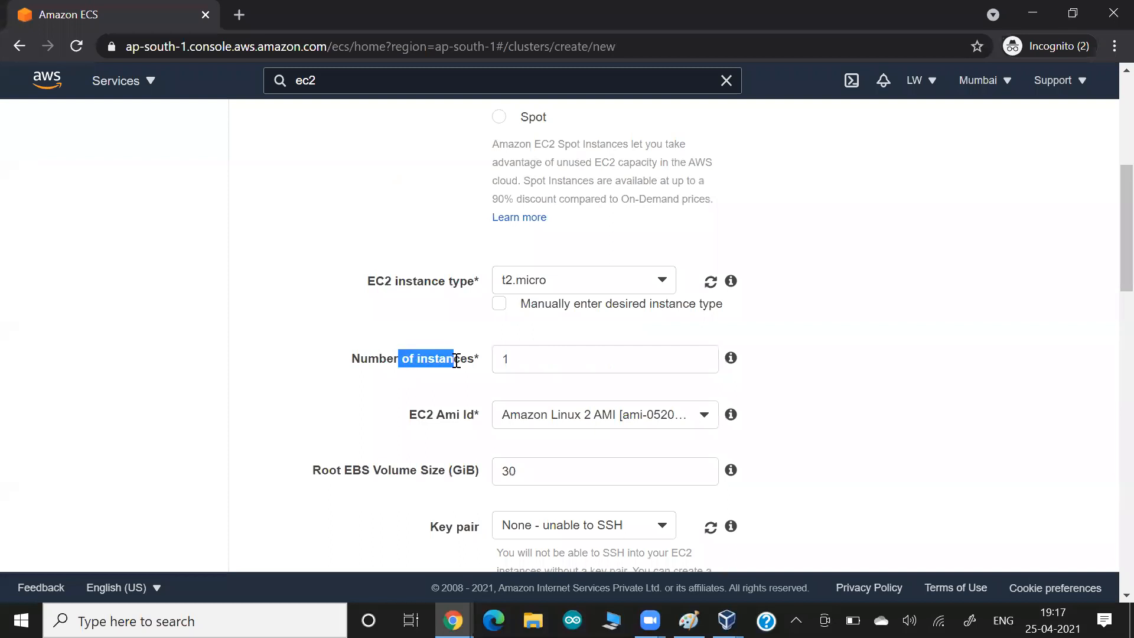
key(alt+Tab)
key(alt+Tab)
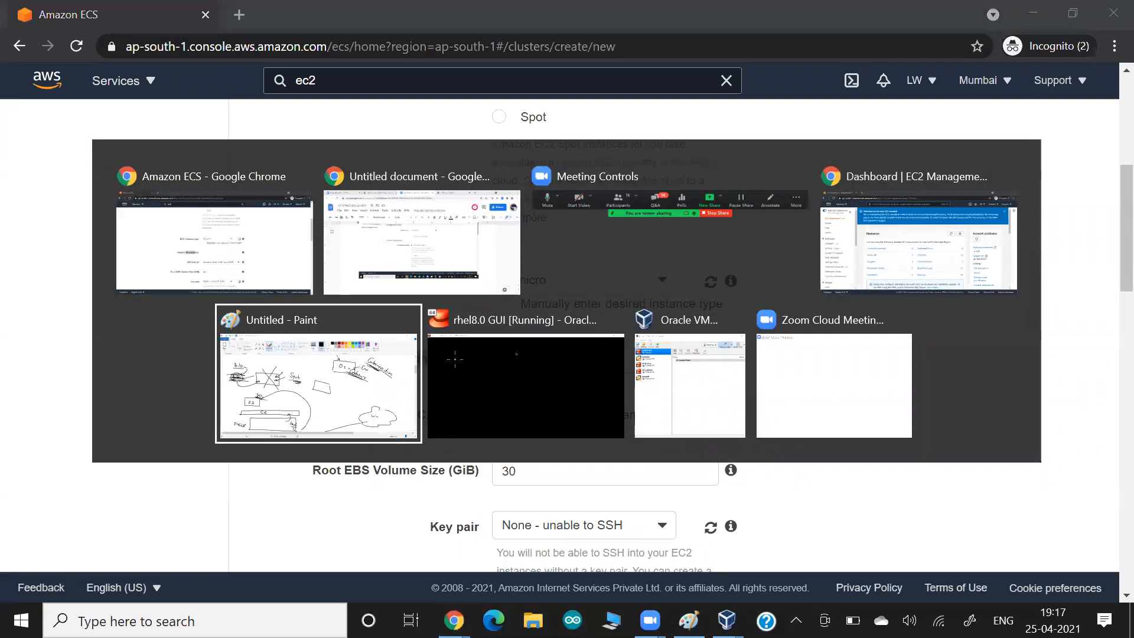
scroll(455, 358, down, 10)
- Sketch a lower box and an upper box, handwriting and underlining 'master' in the upper one
scroll(455, 359, down, 5)
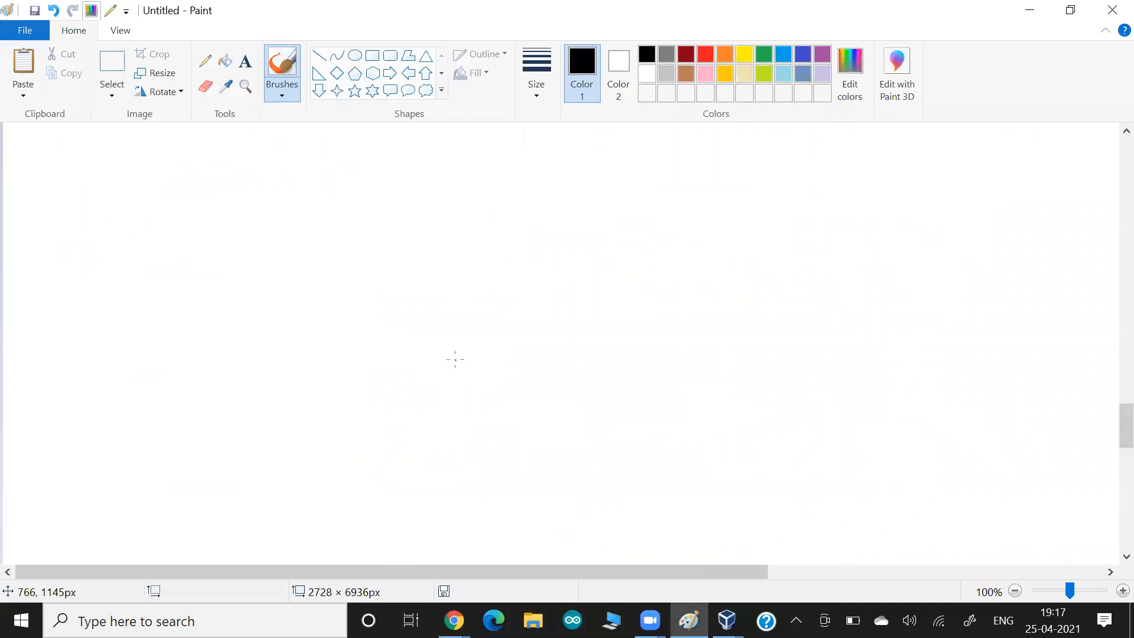
drag(198, 437, 194, 498)
mouse_move(194, 406)
mouse_down()
mouse_move(360, 392)
mouse_move(418, 467)
mouse_move(184, 498)
mouse_up()
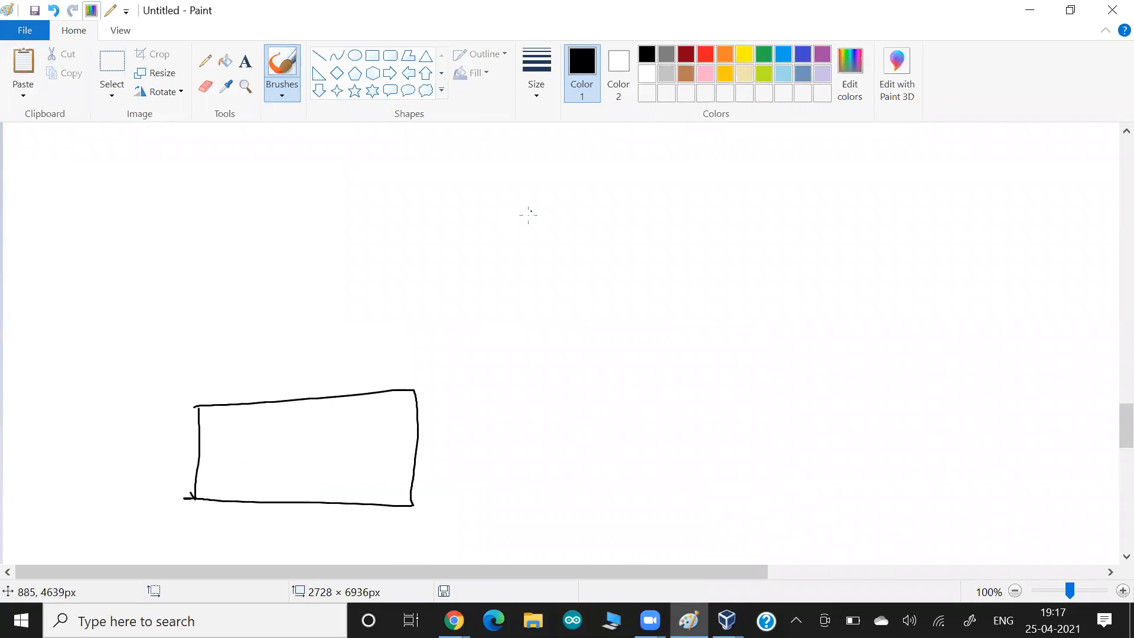
mouse_move(524, 167)
mouse_down()
mouse_move(526, 233)
mouse_move(675, 178)
mouse_move(711, 247)
mouse_move(513, 238)
mouse_move(526, 236)
mouse_up()
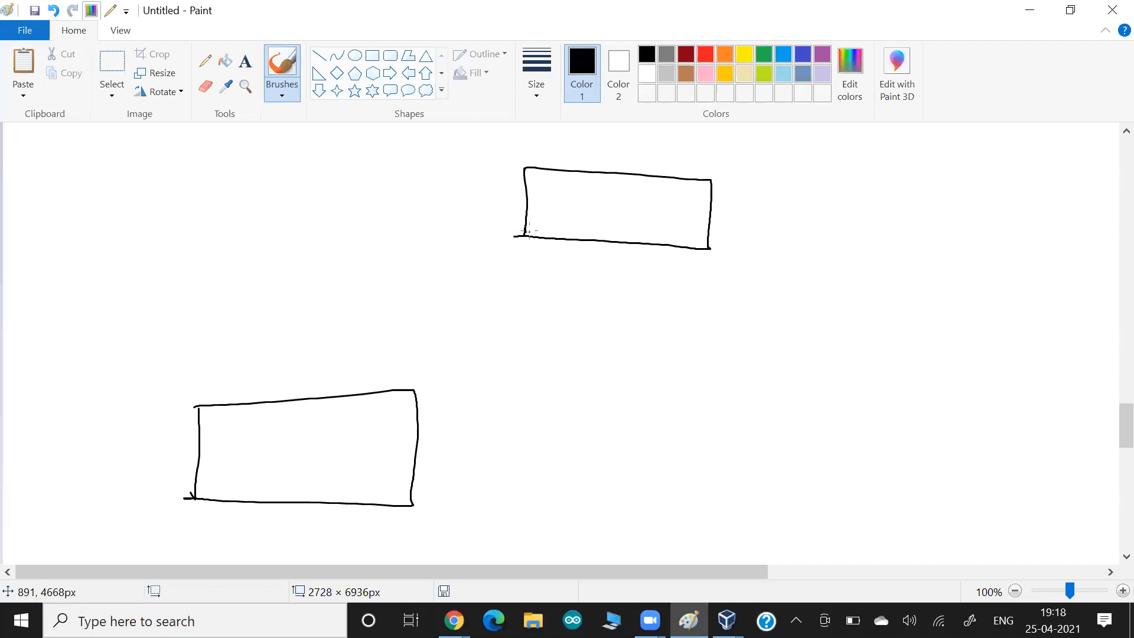
drag(558, 200, 609, 205)
drag(609, 216, 633, 214)
drag(638, 222, 563, 220)
mouse_move(668, 198)
mouse_down()
mouse_move(639, 216)
mouse_move(649, 217)
mouse_up()
drag(683, 196, 709, 214)
drag(713, 206, 740, 206)
drag(720, 223, 745, 237)
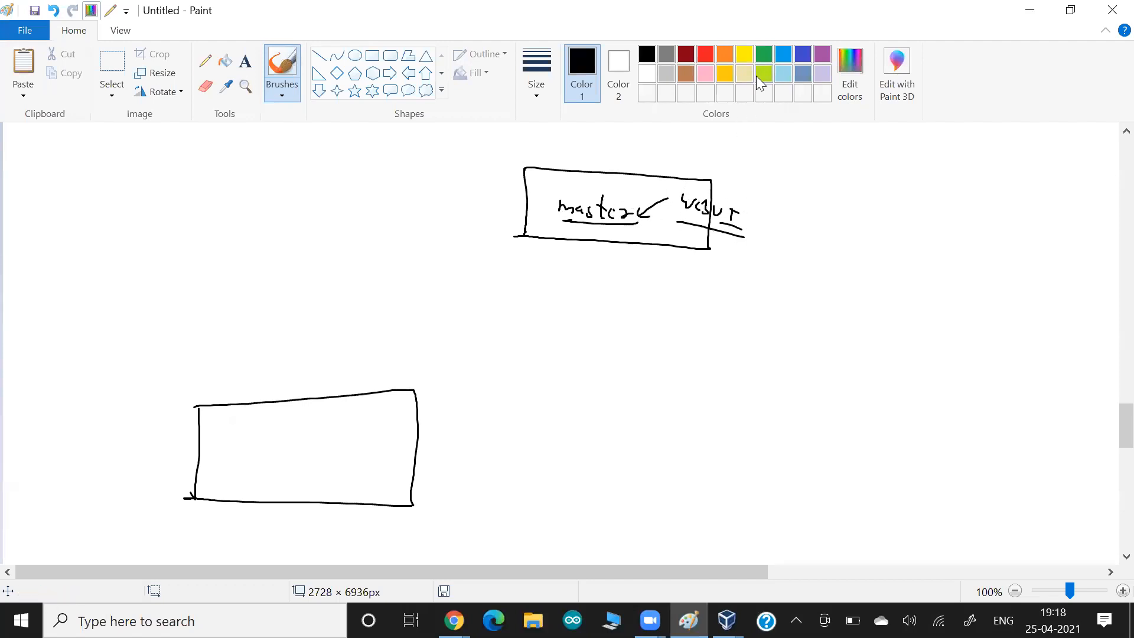
- In green, draw an arrow into the lower box and a circled 1 beside it
click(764, 53)
mouse_move(181, 372)
mouse_down()
mouse_move(227, 427)
mouse_move(161, 447)
mouse_up()
mouse_move(155, 421)
mouse_down()
mouse_move(181, 431)
mouse_move(153, 423)
mouse_up()
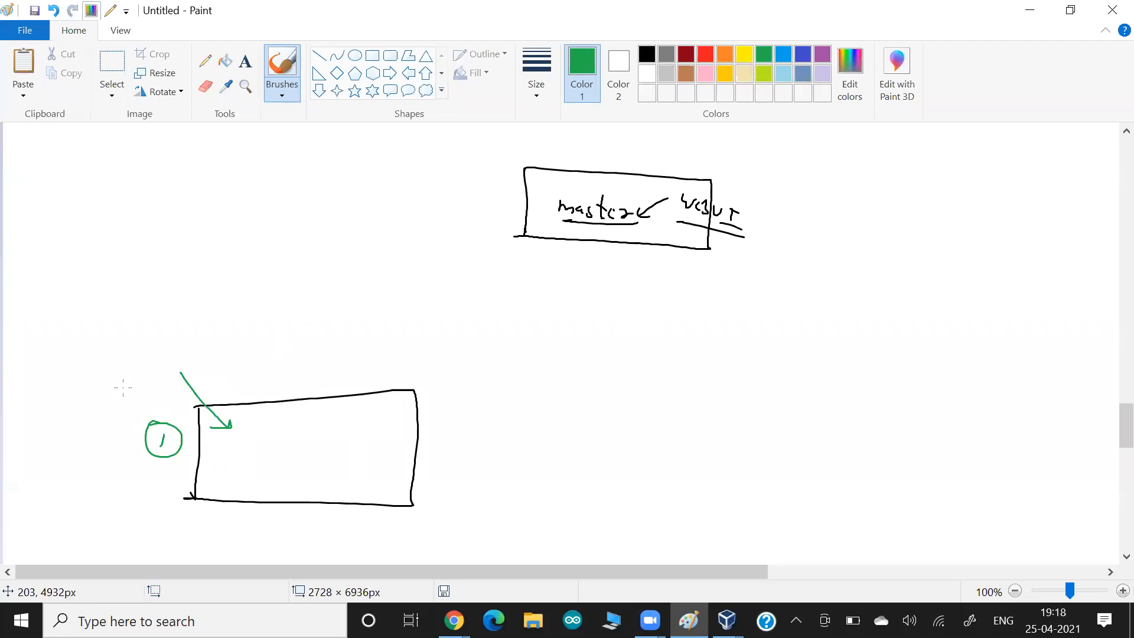
key(alt+Tab)
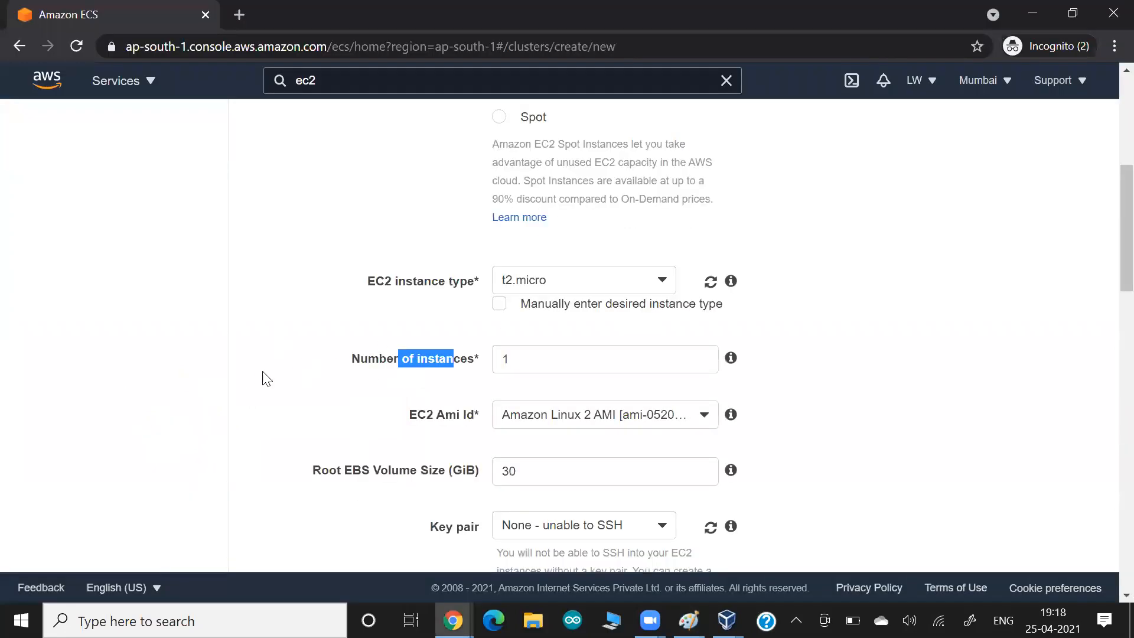
- Keep Amazon Linux 2 as the EC2 AMI and select an existing SSH key pair
click(259, 378)
scroll(327, 385, down, 2)
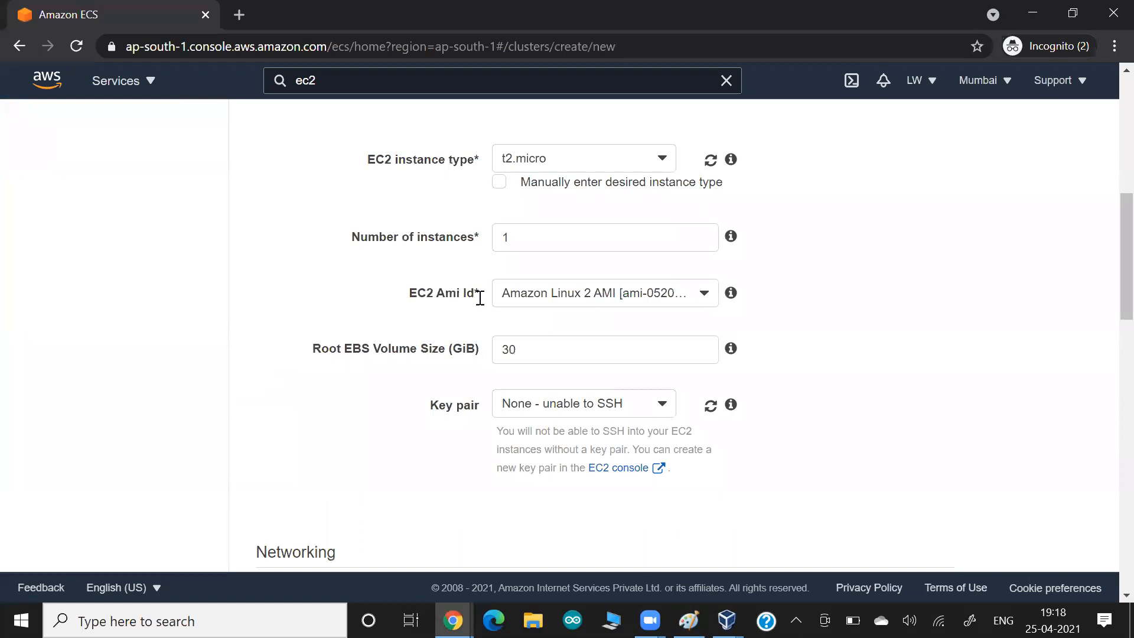
click(510, 300)
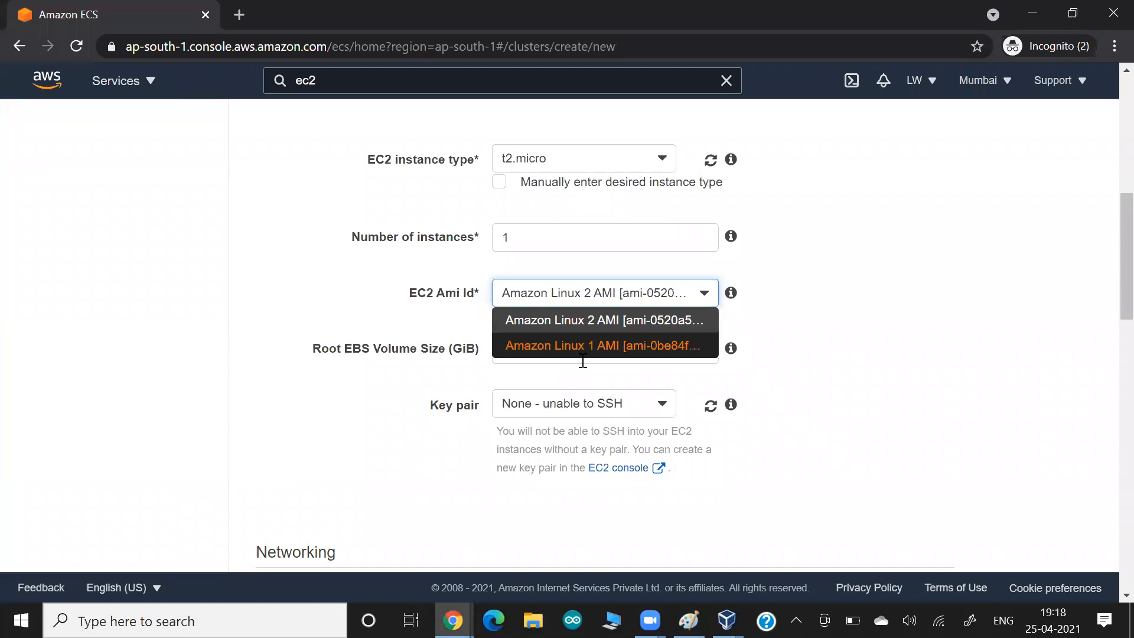
click(591, 323)
click(320, 286)
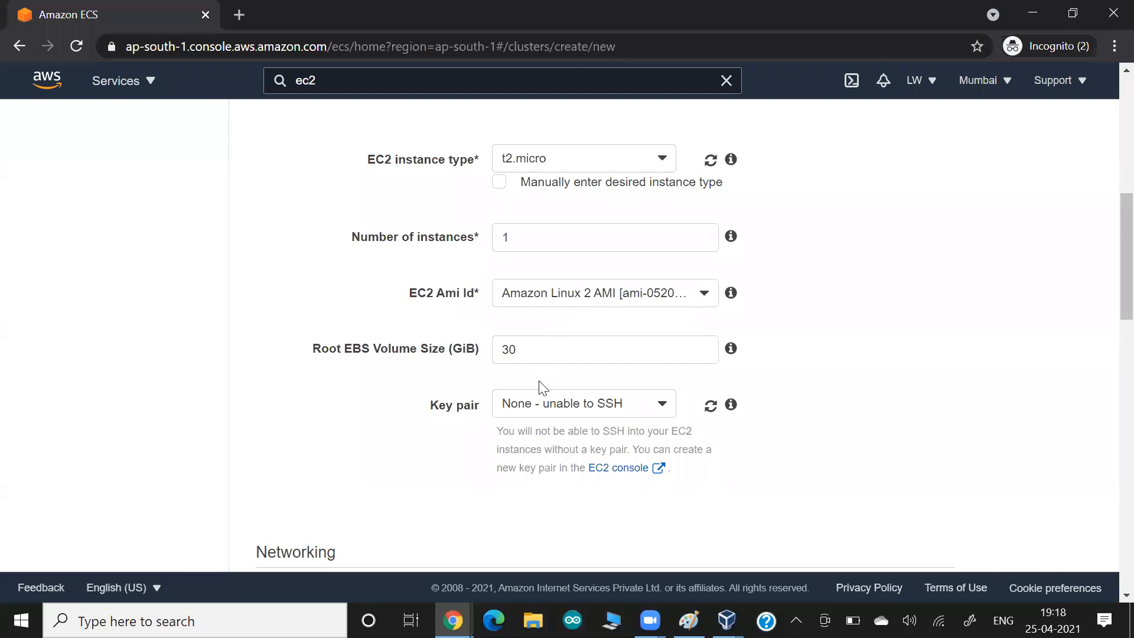
click(540, 403)
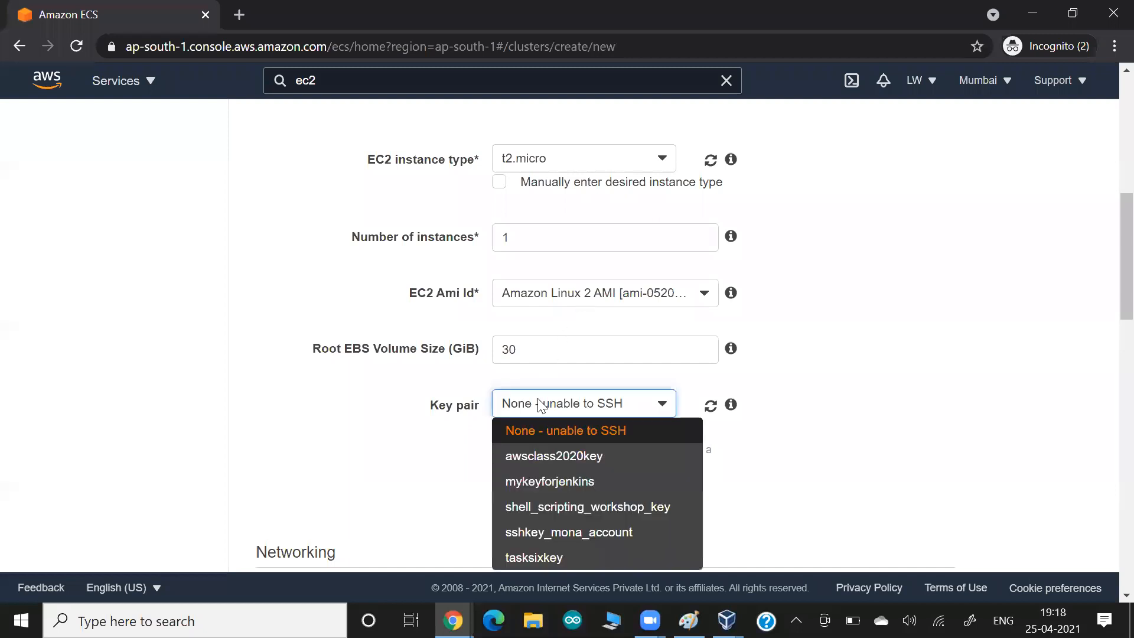
click(514, 532)
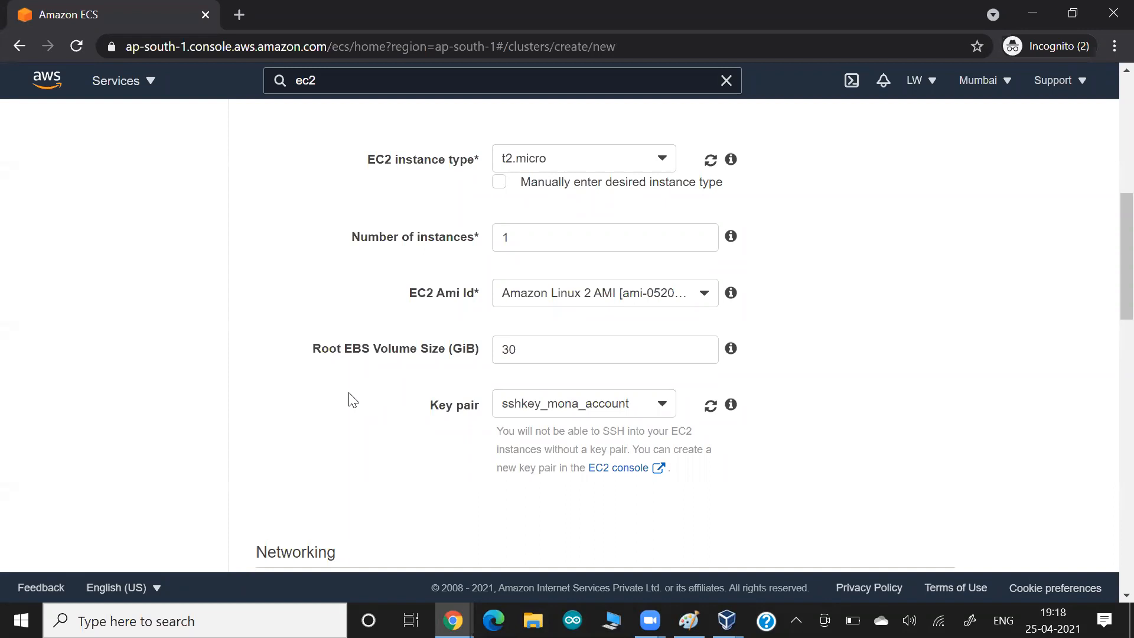
- Paste a screenshot of the AMI and key pair settings into the Google Docs notes
key(alt+Tab)
key(Tab)
key(ctrl+v)
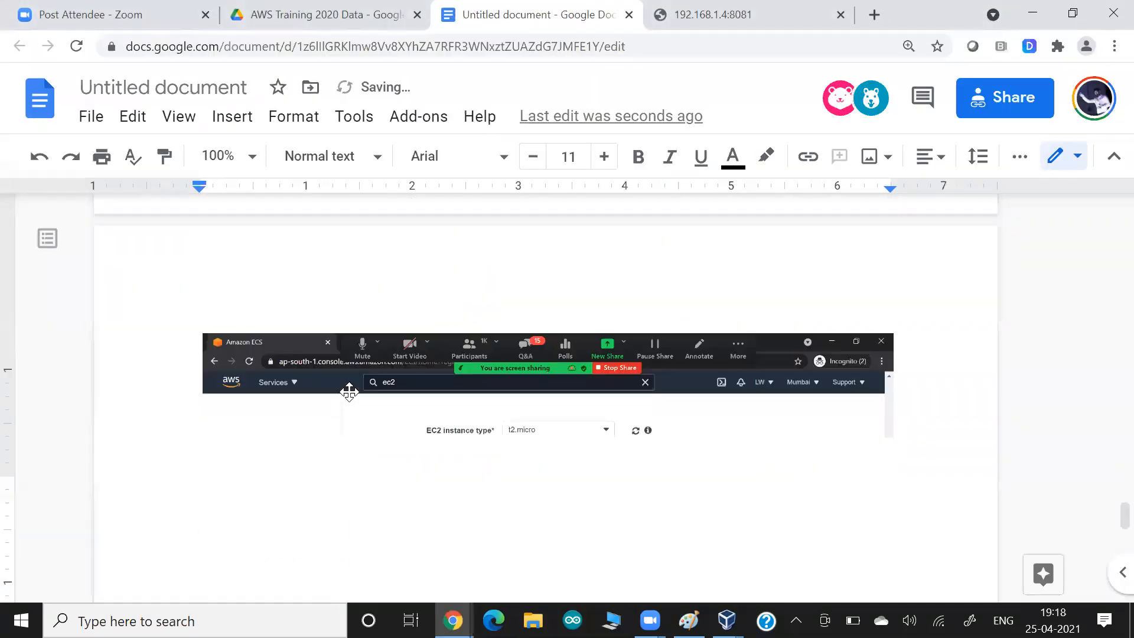
key(alt+Tab)
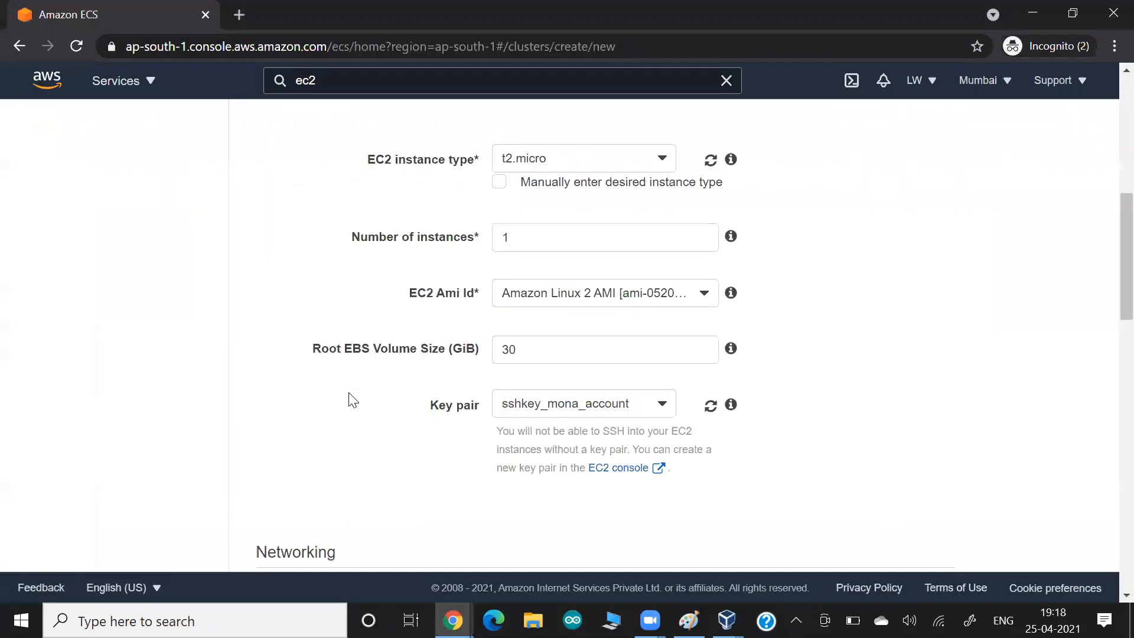
key(alt+Tab)
key(Tab)
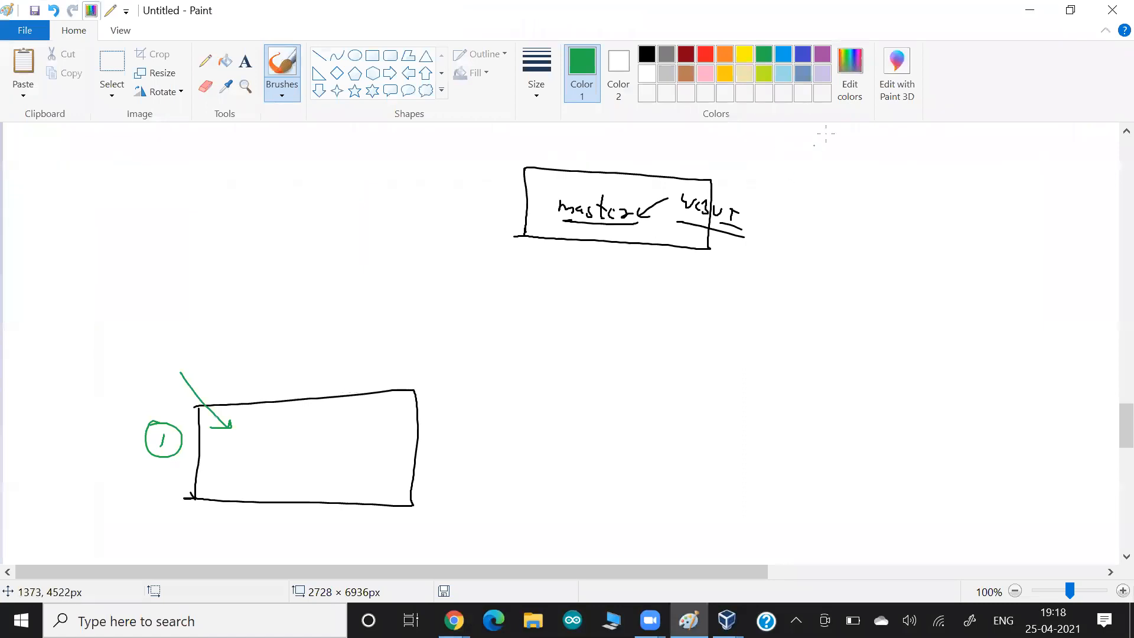
- In blue, write and underline 'Ecs' above master and label the lower box 'worker'
click(803, 54)
drag(637, 230, 563, 229)
mouse_move(572, 164)
mouse_down()
mouse_move(562, 175)
mouse_move(597, 177)
mouse_up()
drag(610, 193, 560, 187)
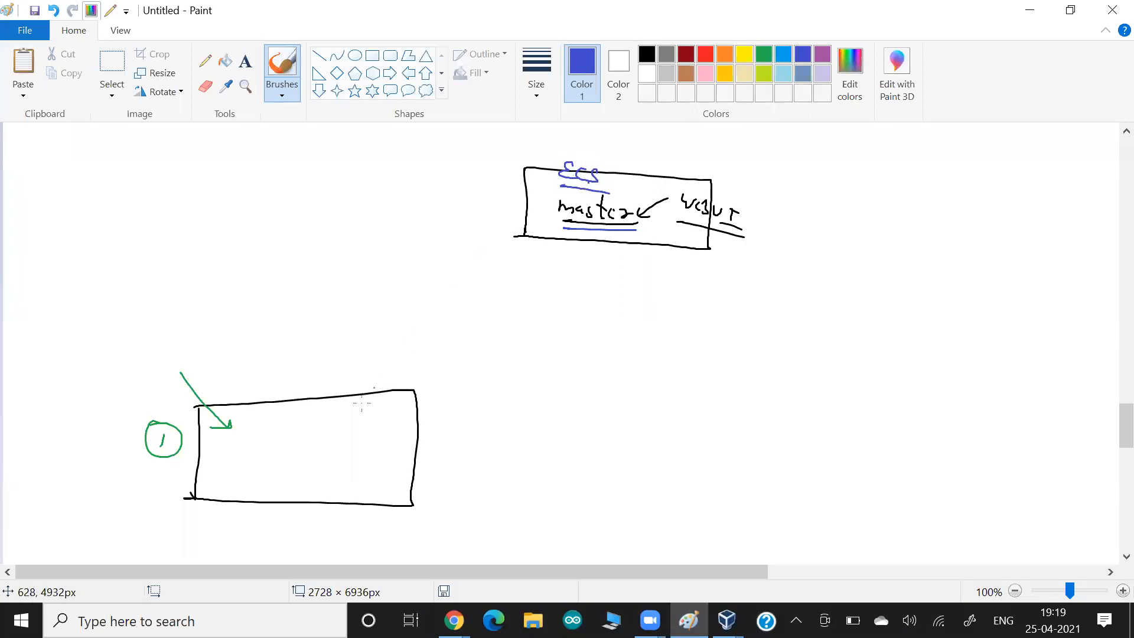
mouse_move(250, 373)
mouse_down()
mouse_move(326, 390)
mouse_move(268, 396)
mouse_up()
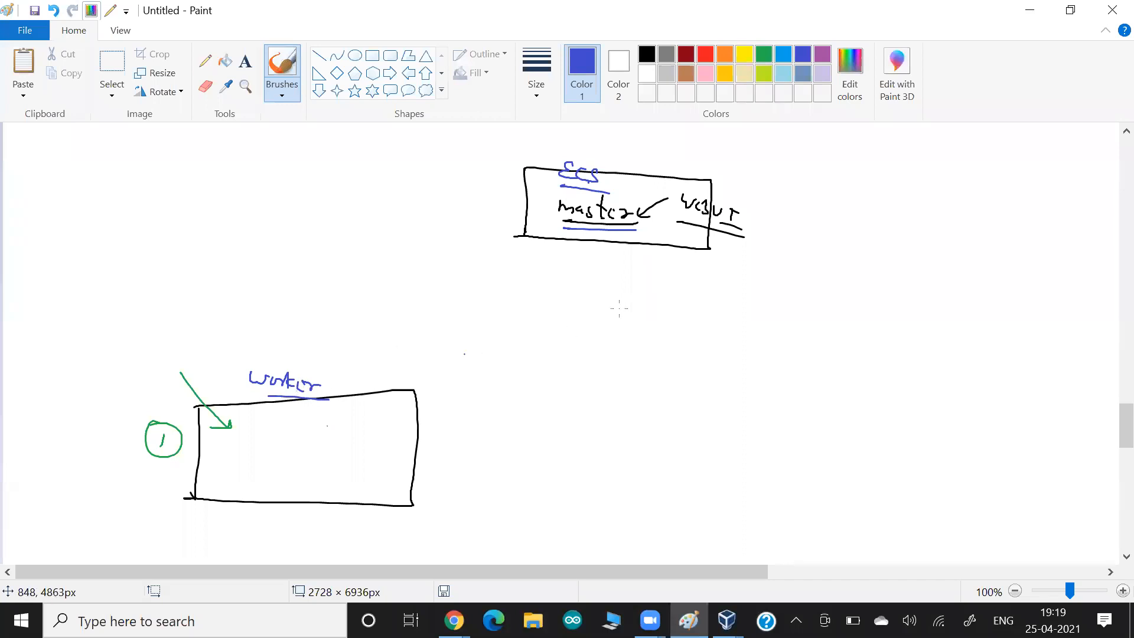
- In purple, underline master and worker and draw dashed and solid links between the boxes
click(822, 55)
mouse_move(562, 228)
mouse_down()
mouse_move(628, 237)
mouse_move(554, 226)
mouse_move(555, 250)
mouse_move(536, 272)
mouse_up()
drag(530, 283, 498, 308)
drag(484, 323, 473, 327)
drag(461, 334, 453, 341)
mouse_move(399, 397)
mouse_down()
mouse_move(380, 414)
mouse_move(395, 412)
mouse_up()
drag(299, 396, 267, 389)
drag(361, 407, 543, 241)
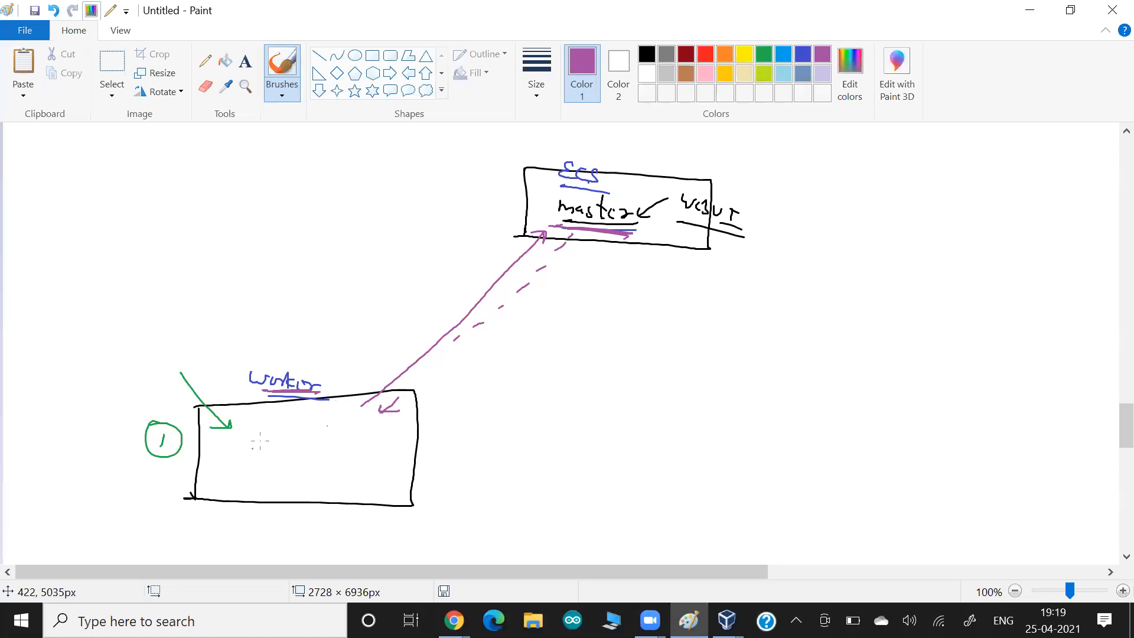
- Write 'ECS agent' in the worker box, circle it, and draw an arrow from it to master
mouse_move(268, 436)
mouse_down()
mouse_move(286, 452)
mouse_move(334, 449)
mouse_move(338, 475)
mouse_move(353, 459)
mouse_move(384, 457)
mouse_move(309, 462)
mouse_up()
drag(315, 398, 255, 403)
mouse_move(270, 461)
mouse_down()
mouse_move(295, 472)
mouse_move(405, 462)
mouse_move(259, 424)
mouse_move(290, 477)
mouse_move(318, 479)
mouse_up()
mouse_move(357, 424)
mouse_down()
mouse_move(440, 372)
mouse_move(588, 233)
mouse_move(596, 242)
mouse_move(537, 227)
mouse_move(649, 235)
mouse_up()
drag(562, 224, 596, 227)
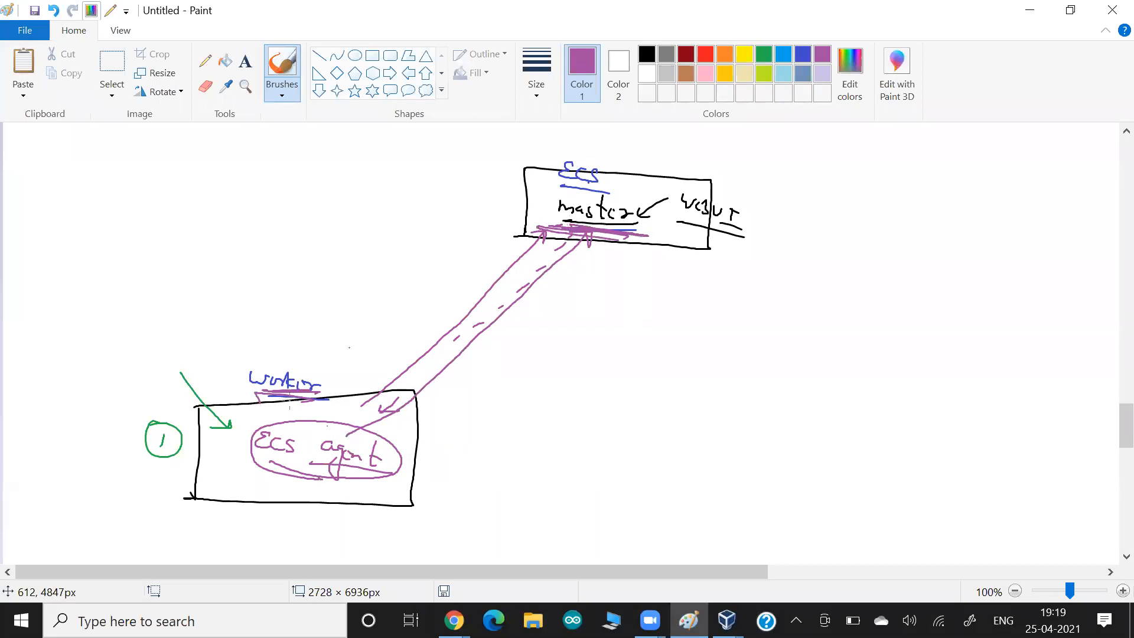
drag(293, 407, 247, 400)
drag(451, 475, 385, 471)
- Undo the latest screenshot change in the Google Docs notes
key(alt+Tab)
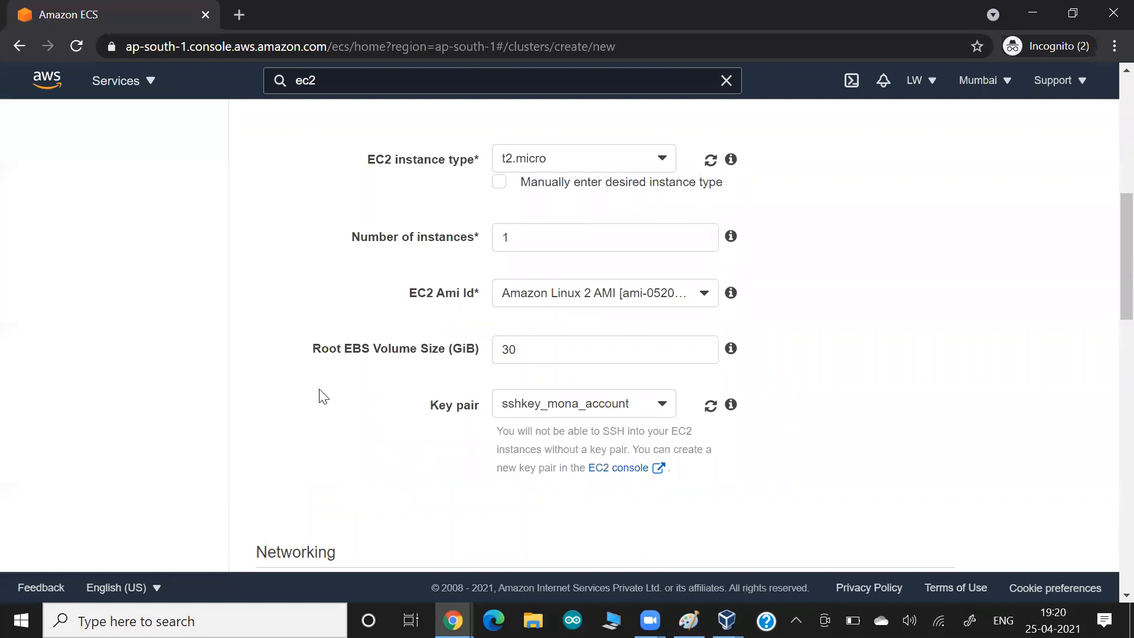
key(alt+Tab)
key(alt+Tab)
key(ctrl+z)
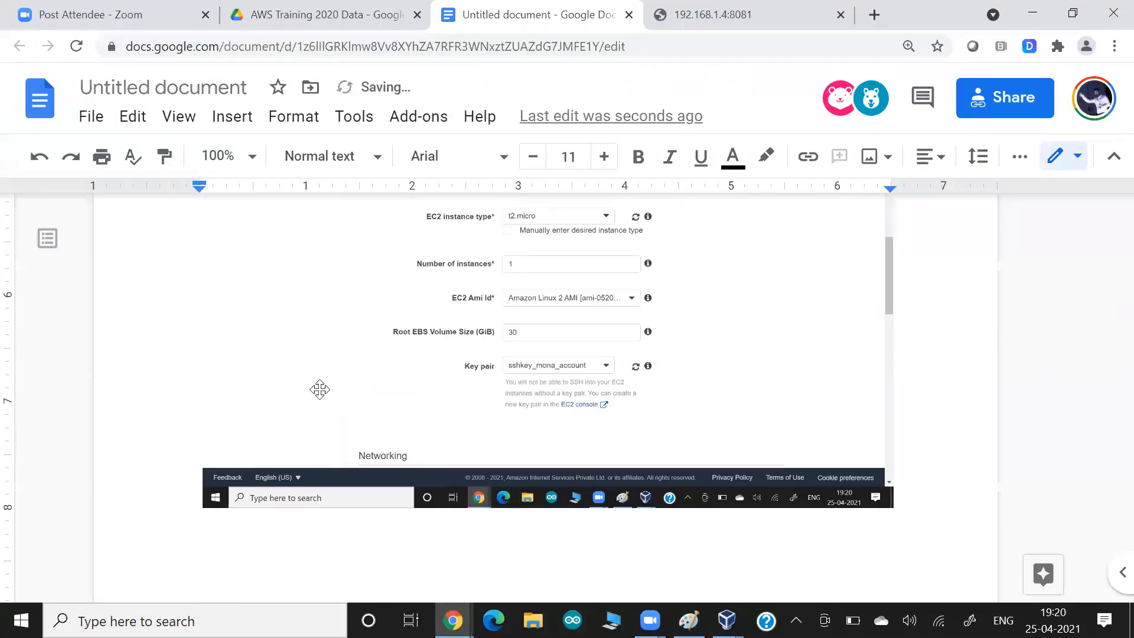
key(alt+Tab)
- Select VPC vpc-6eb25205 and add subnet-989698f0 as the first cluster subnet
scroll(308, 395, down, 5)
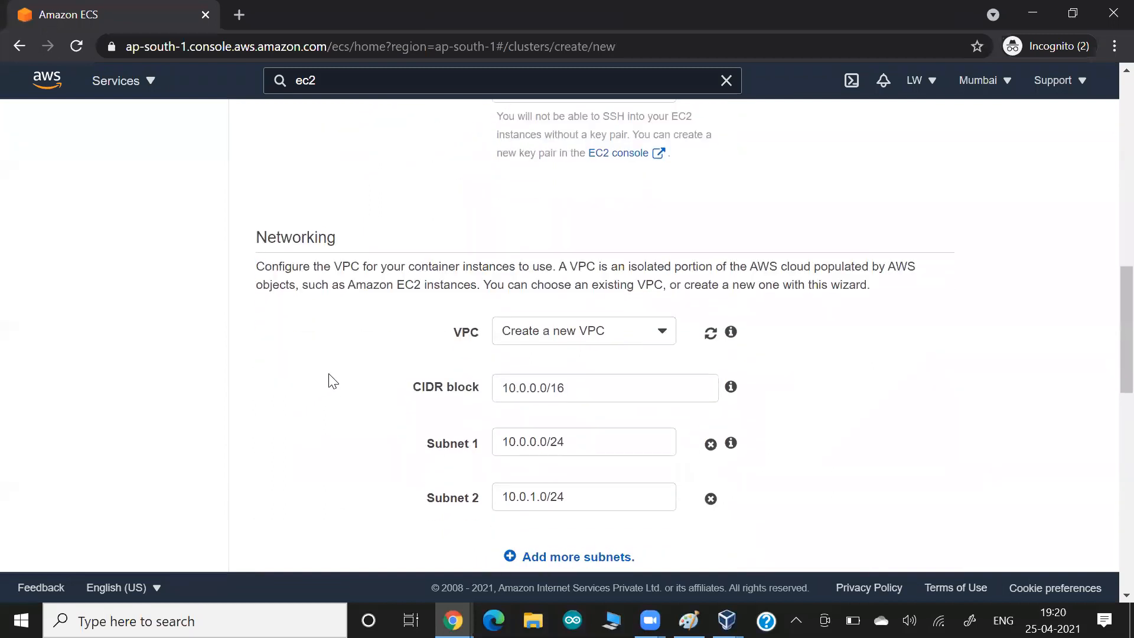
scroll(329, 380, down, 2)
click(512, 254)
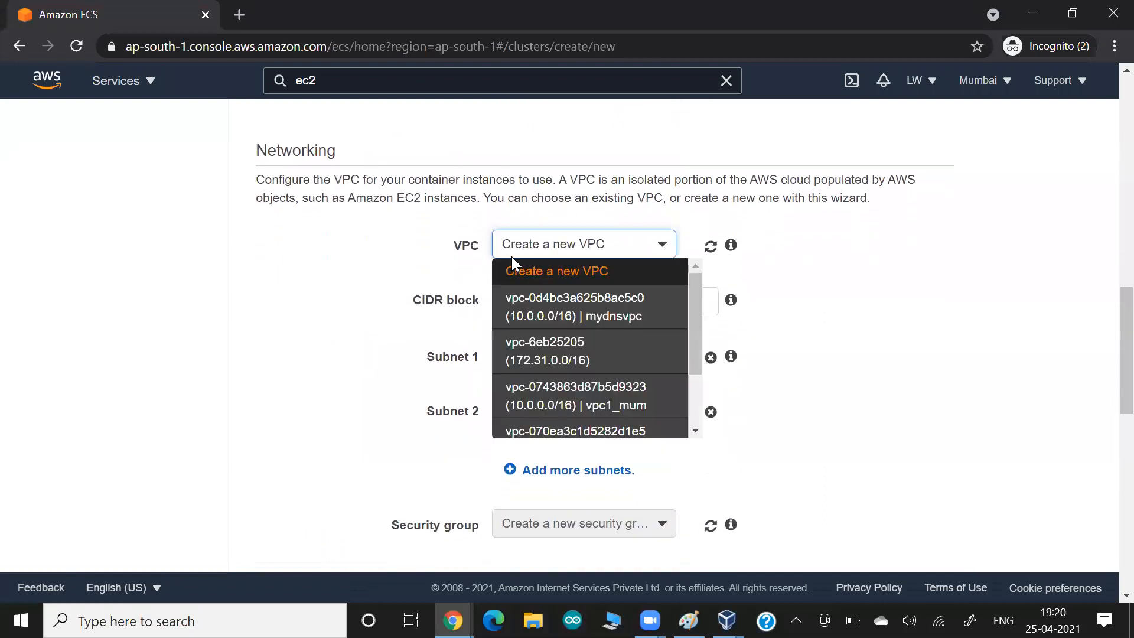
click(526, 352)
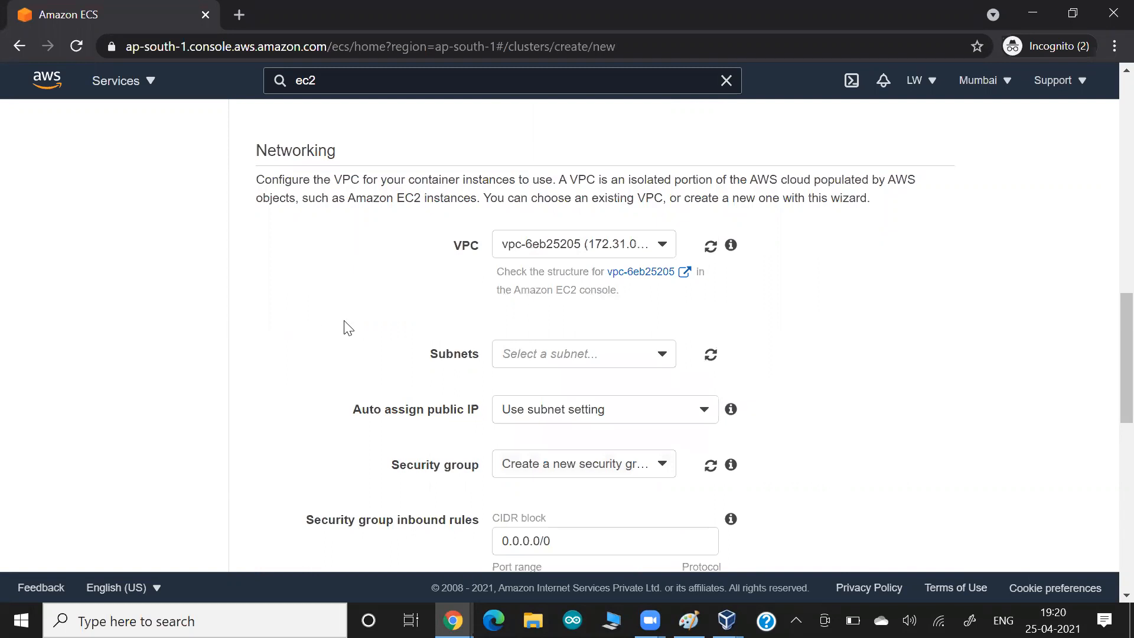
click(513, 354)
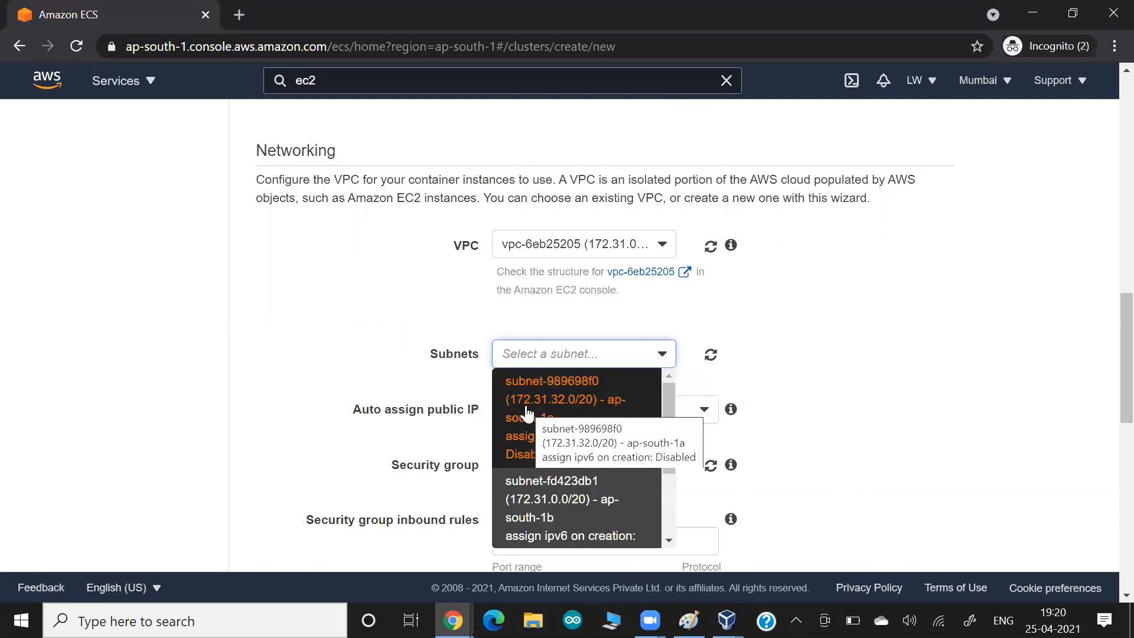
click(525, 408)
- Add subnet-fd423db1 and subnet-b58d0cce as the second and third subnets
scroll(383, 423, down, 1)
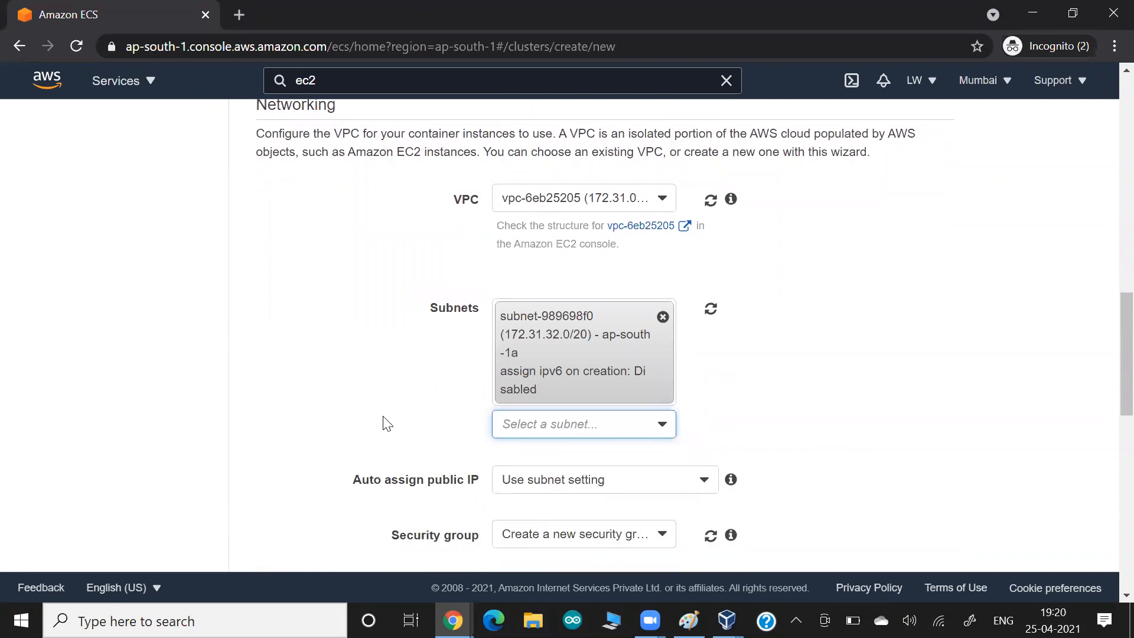
key(alt+Tab)
key(alt+Tab)
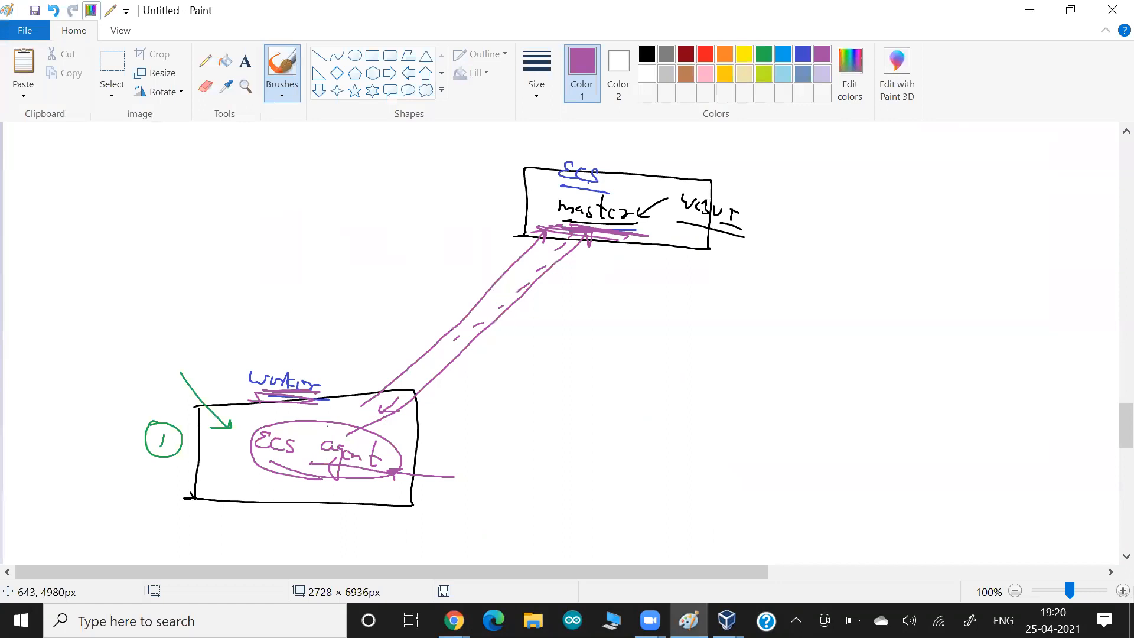
key(alt+Tab)
click(584, 426)
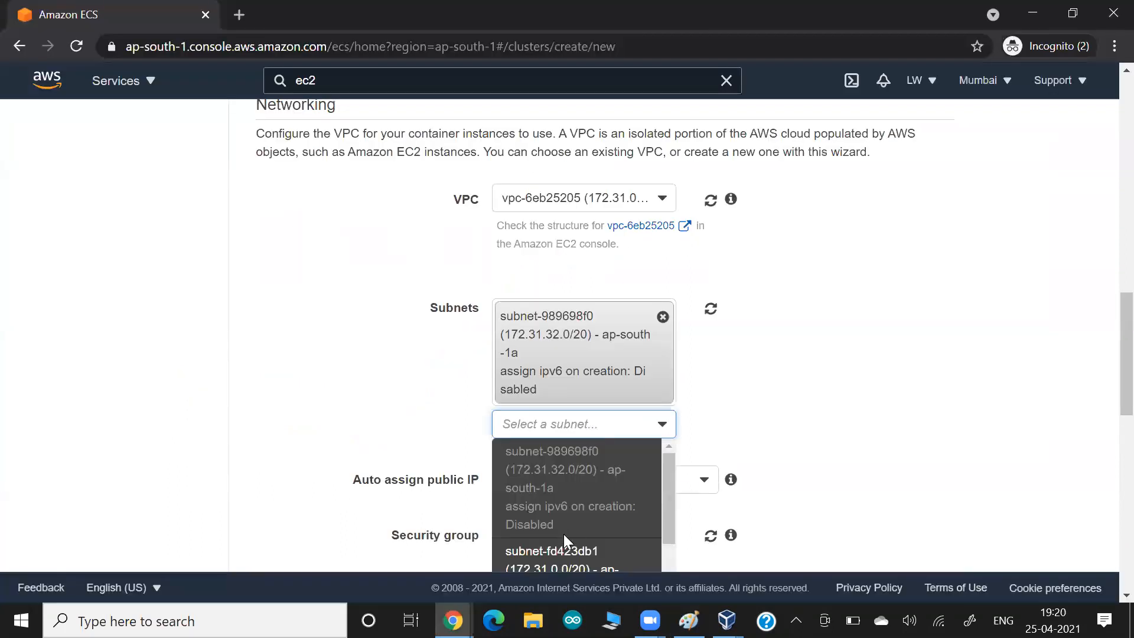
click(559, 554)
scroll(417, 439, down, 3)
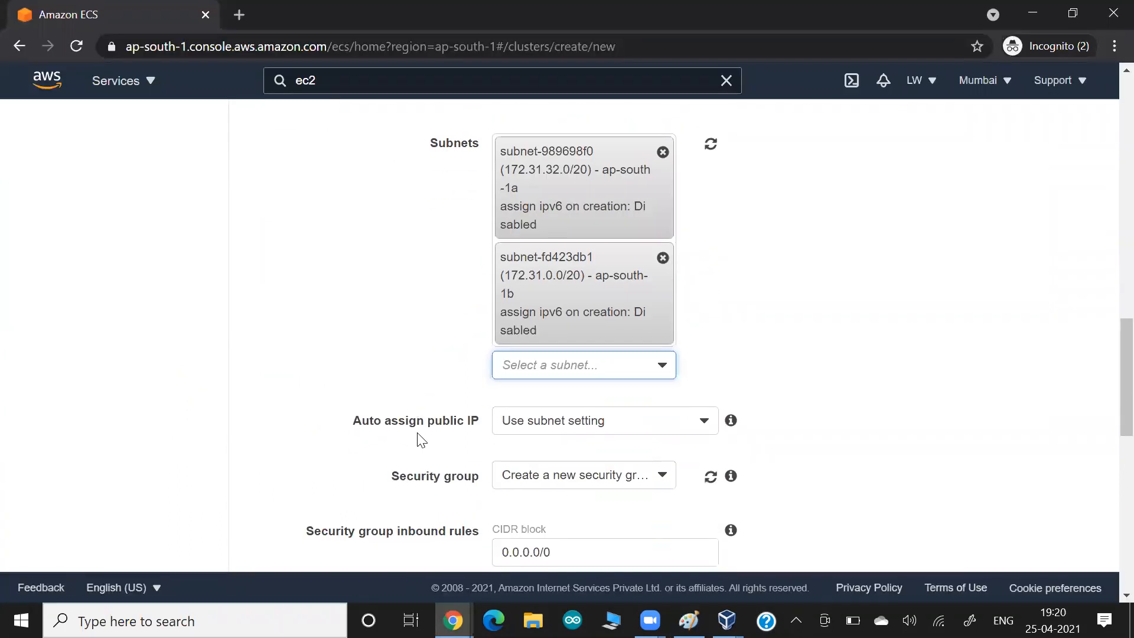
click(553, 364)
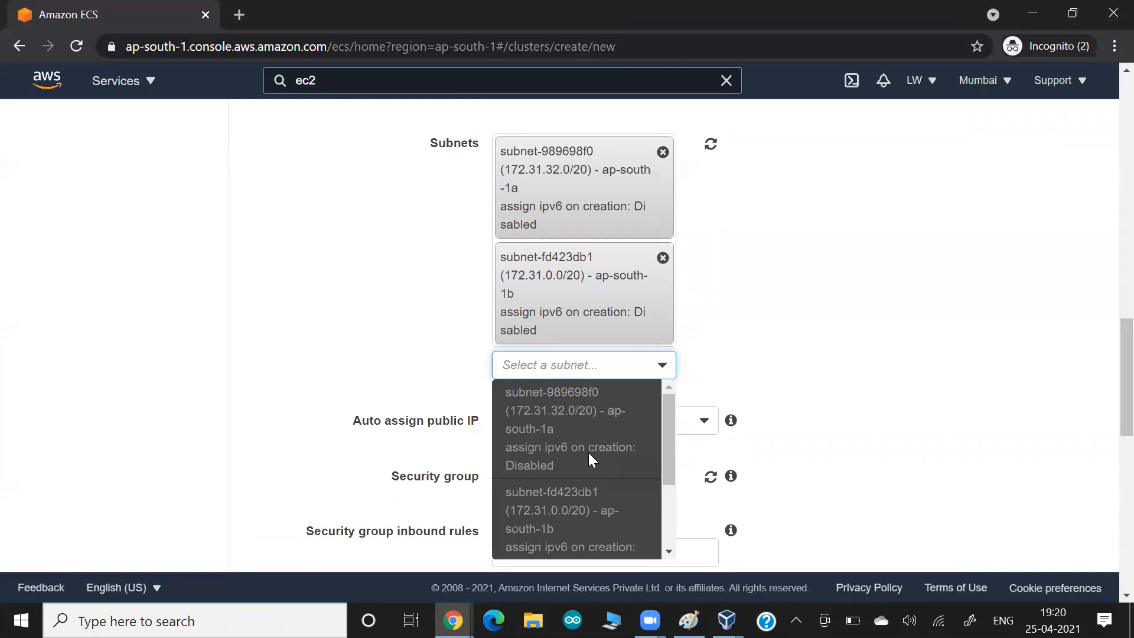
scroll(588, 453, down, 3)
click(553, 495)
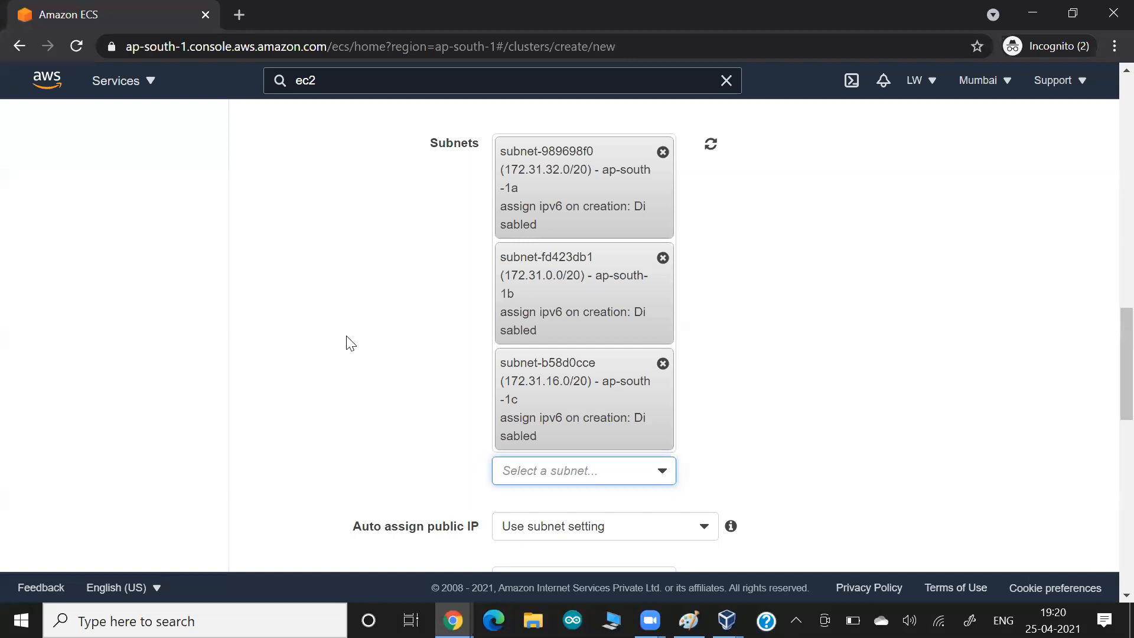
- Paste the subnets screenshot into the Google Docs notes
key(alt+Tab)
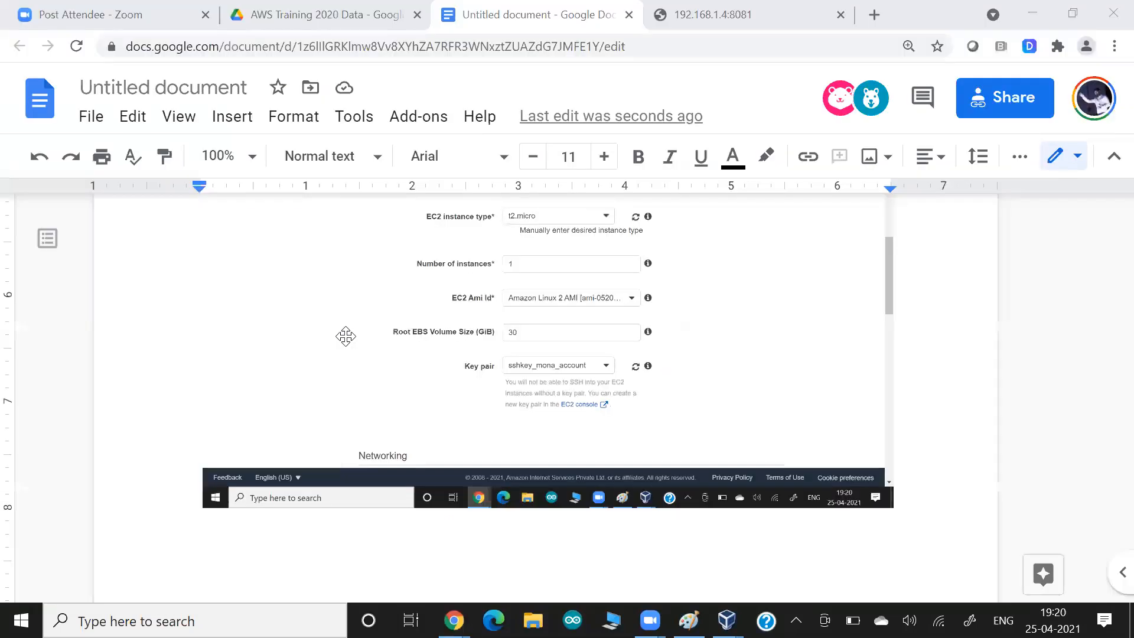
key(ctrl+v)
key(alt+Tab)
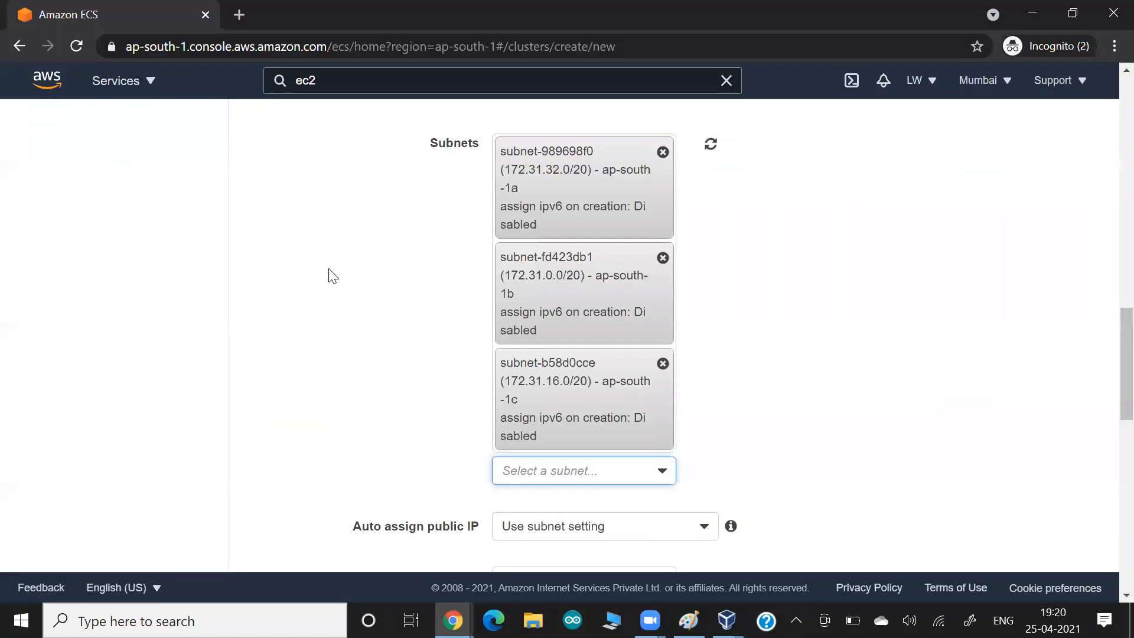
- Set Auto assign public IP to Enabled on the cluster form
scroll(329, 273, down, 2)
scroll(331, 275, down, 2)
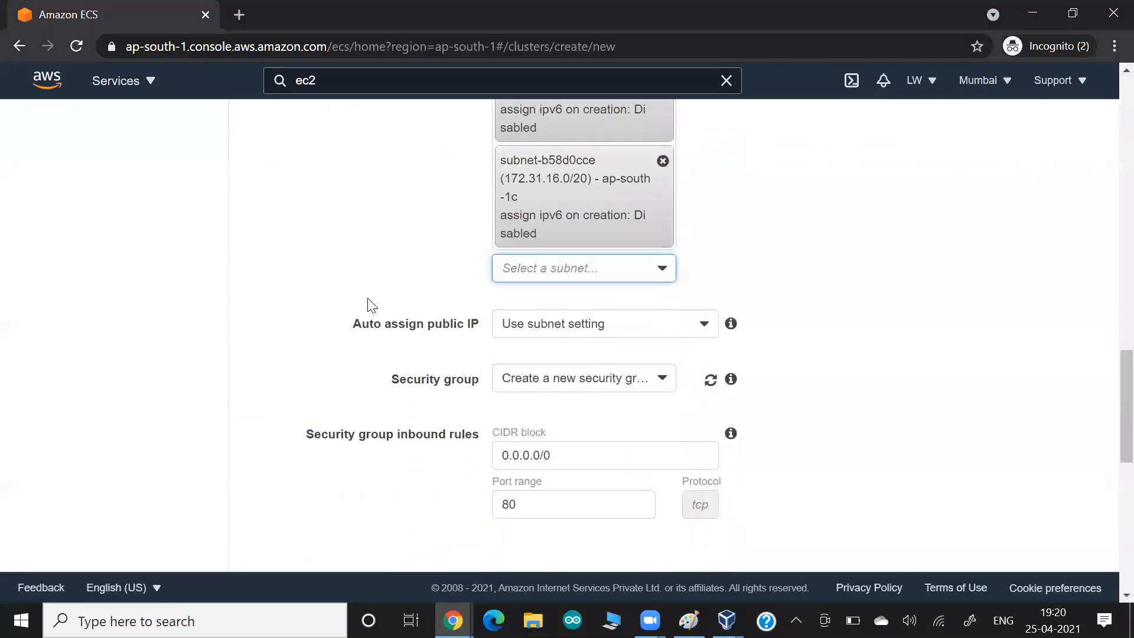
click(531, 329)
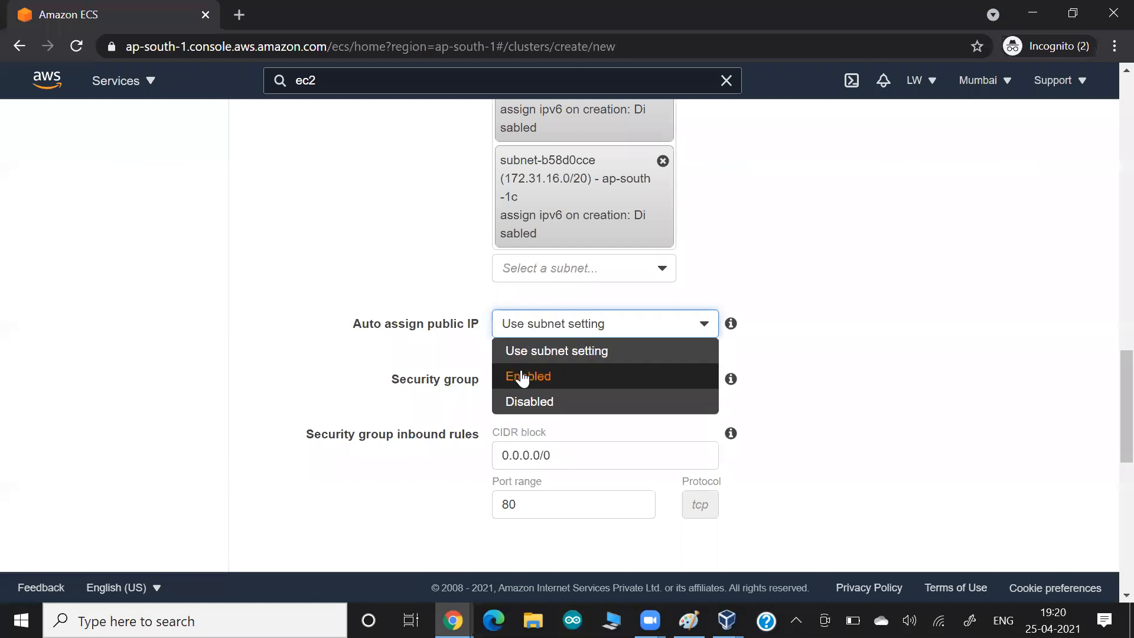
click(522, 375)
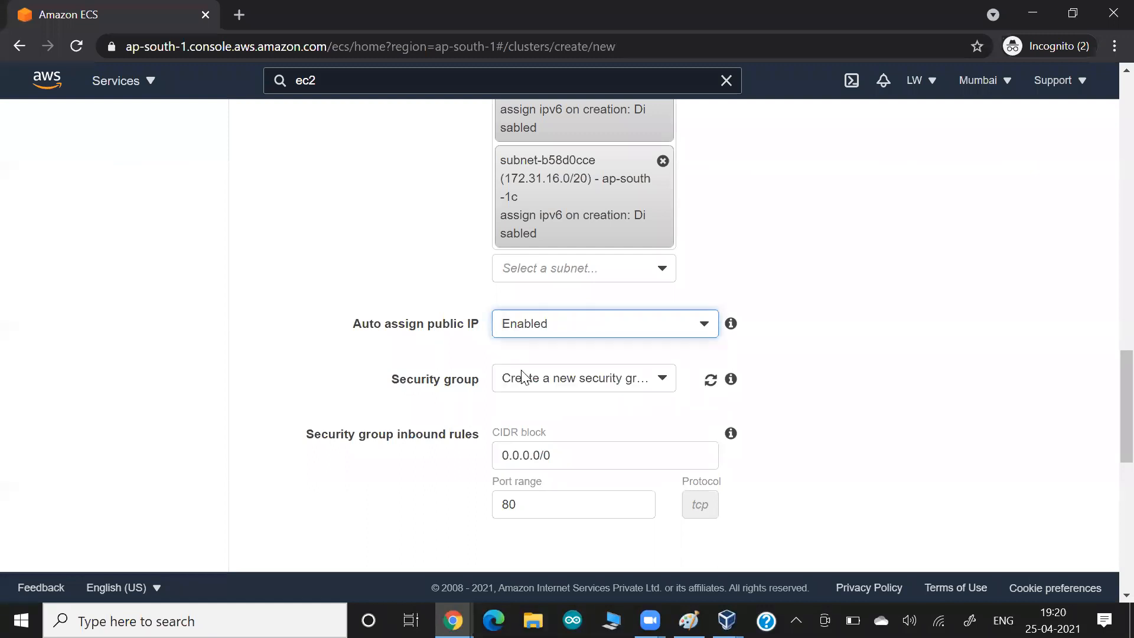
- In Paint, draw a blue loop around the worker label
key(alt+Tab)
key(alt+Tab)
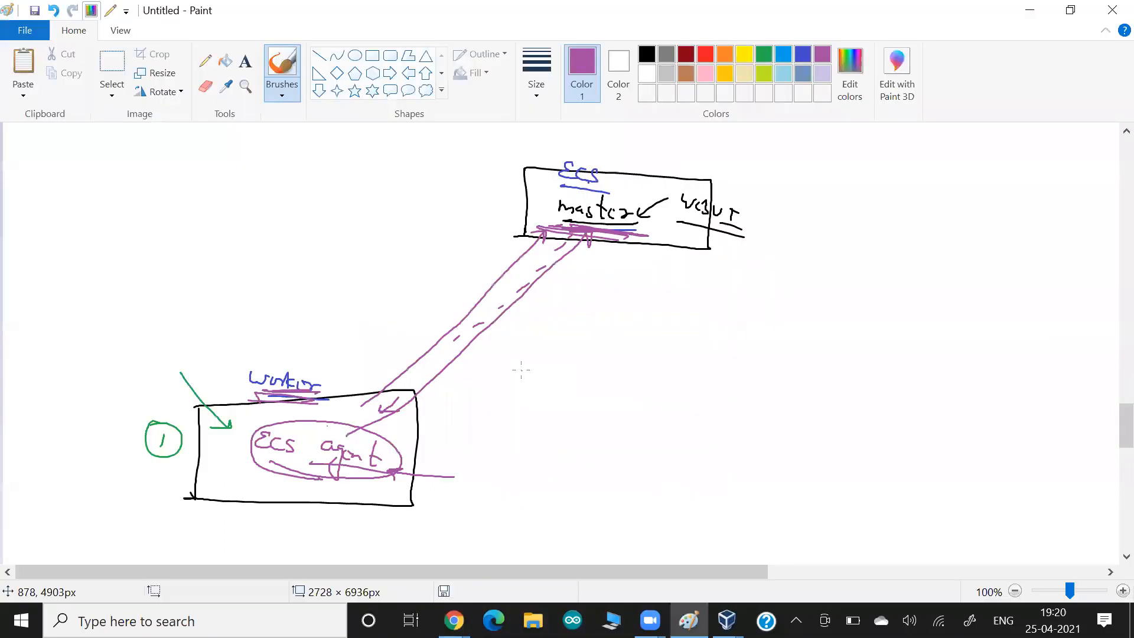
click(803, 54)
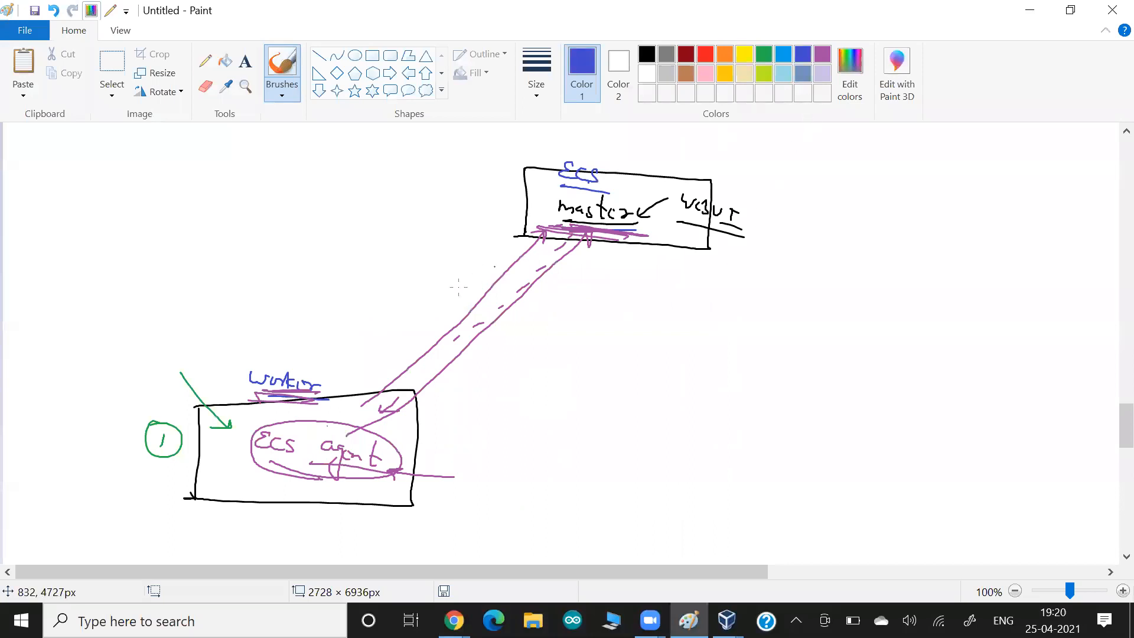
mouse_move(329, 371)
mouse_down()
mouse_move(293, 413)
mouse_move(328, 365)
mouse_up()
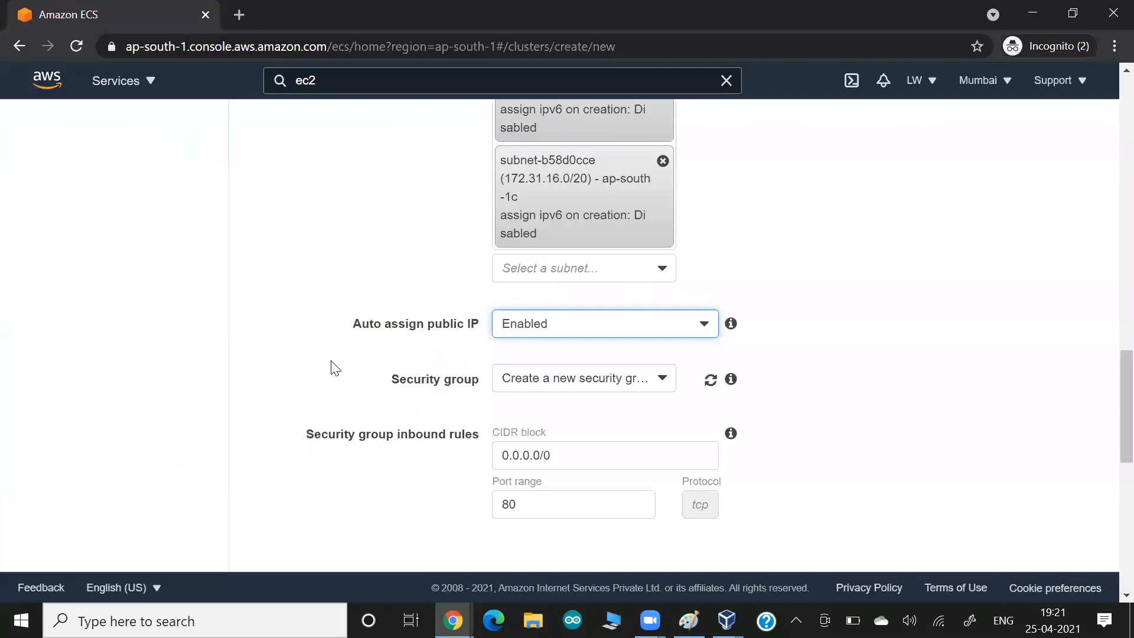
- Keep 'Create a new security group' and change its inbound port range from 80 to 22
scroll(333, 367, down, 2)
click(534, 275)
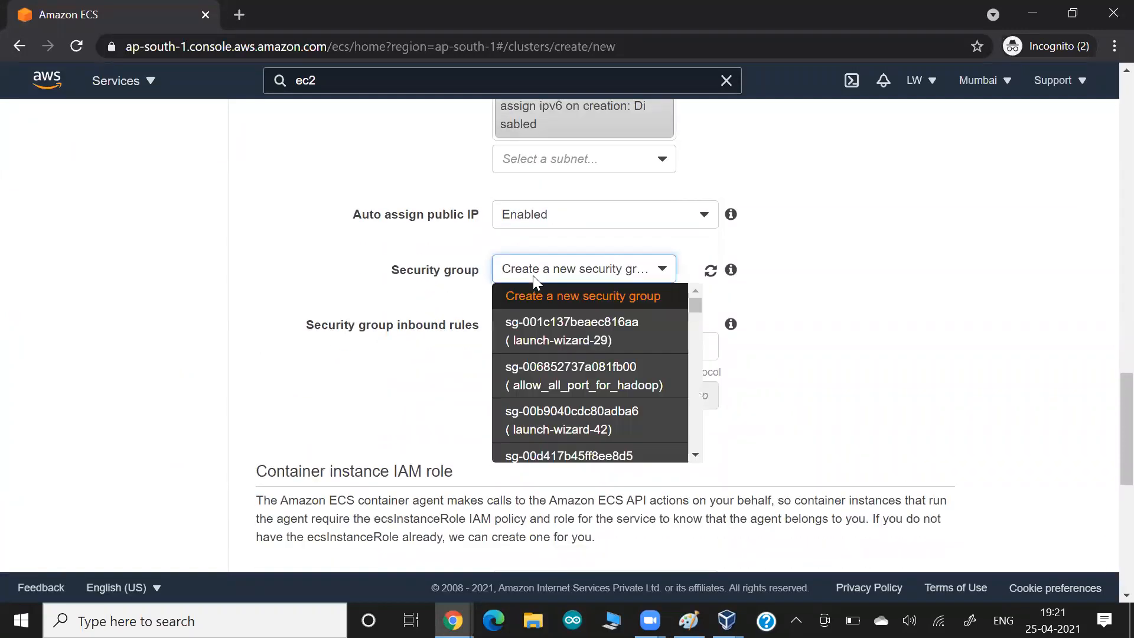
click(534, 296)
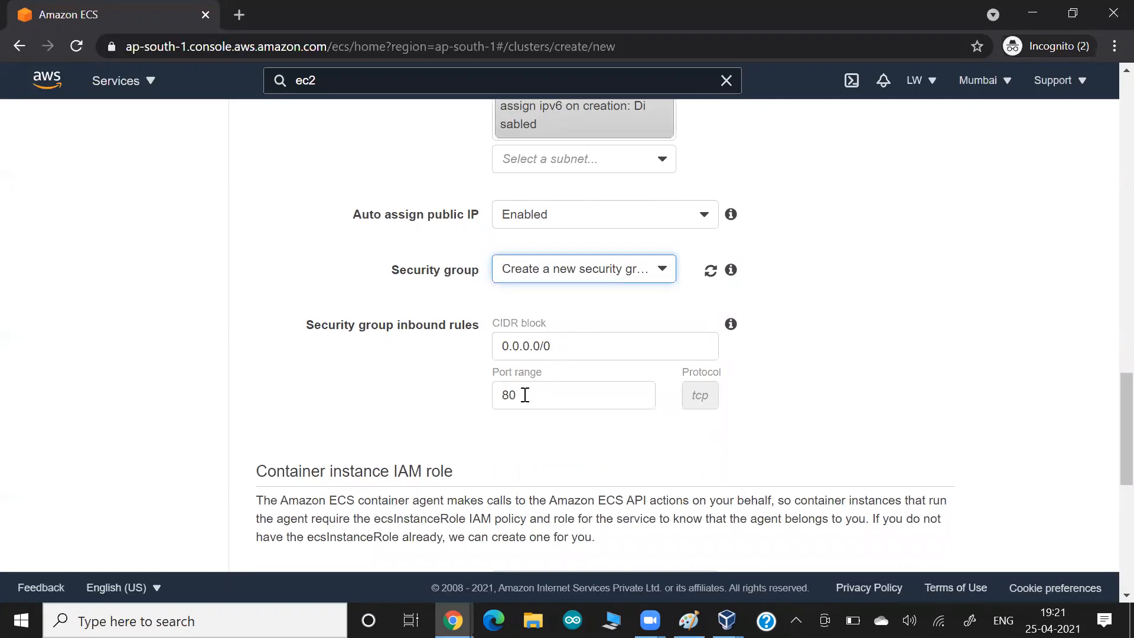
drag(516, 395, 453, 394)
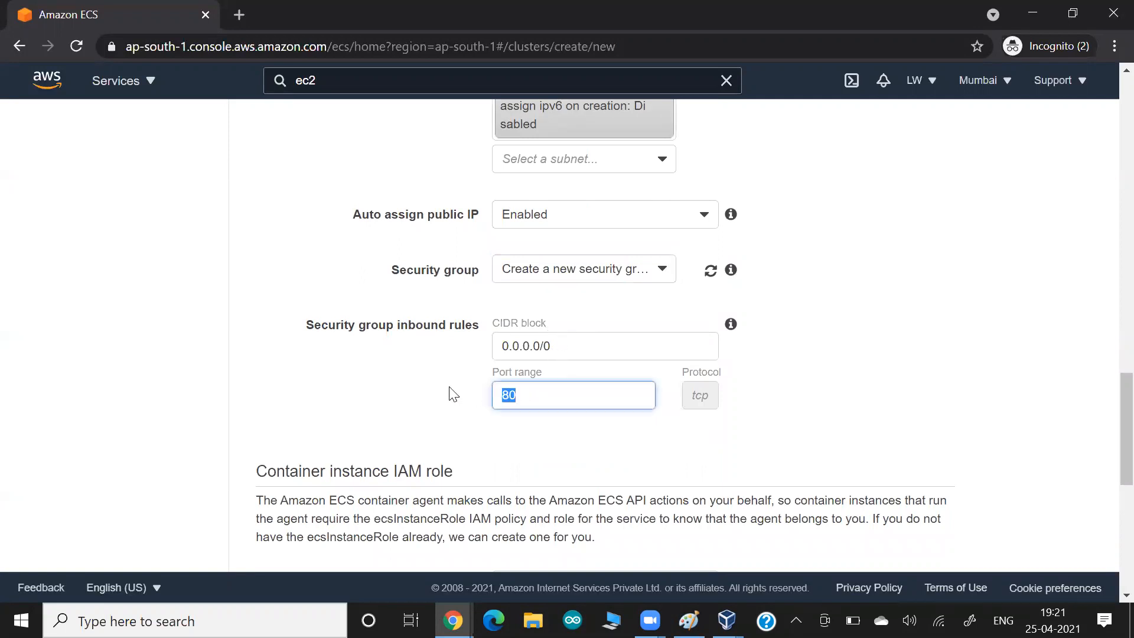
text(22)
click(354, 407)
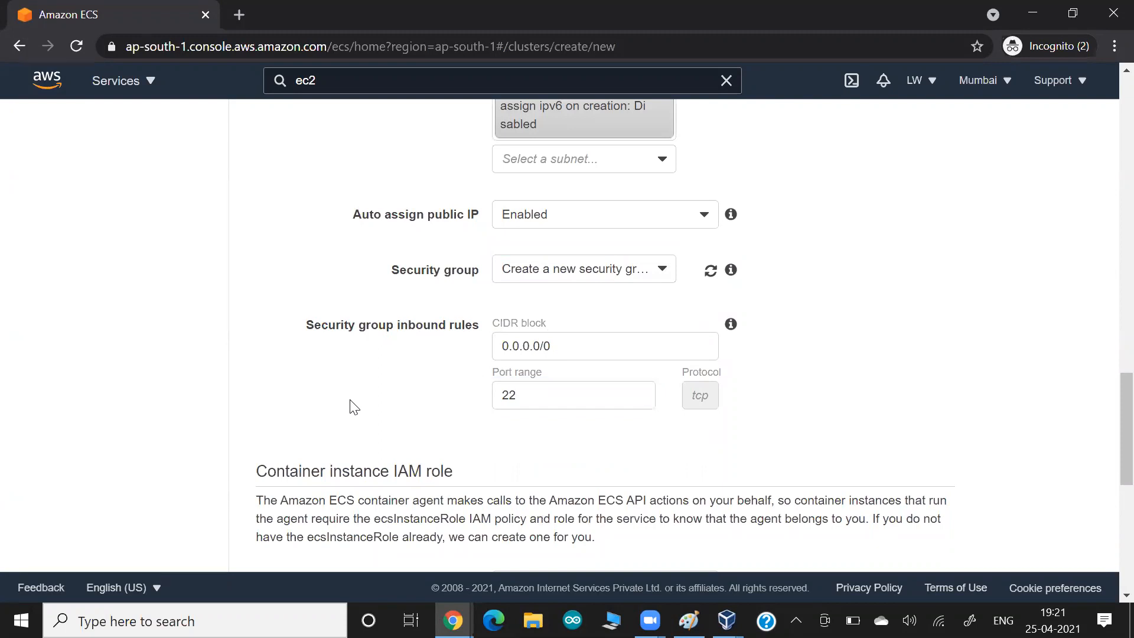
- Paste a screenshot of the networking and security group settings into the notes
key(alt+Tab)
key(Tab)
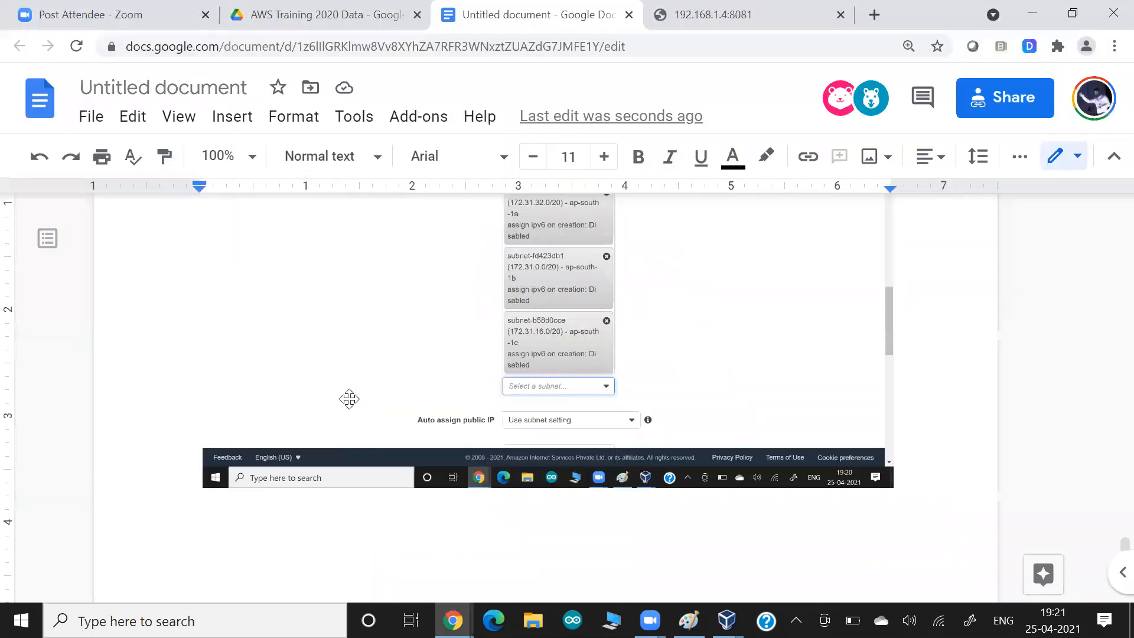
key(ctrl+v)
key(alt+Tab)
scroll(324, 393, down, 5)
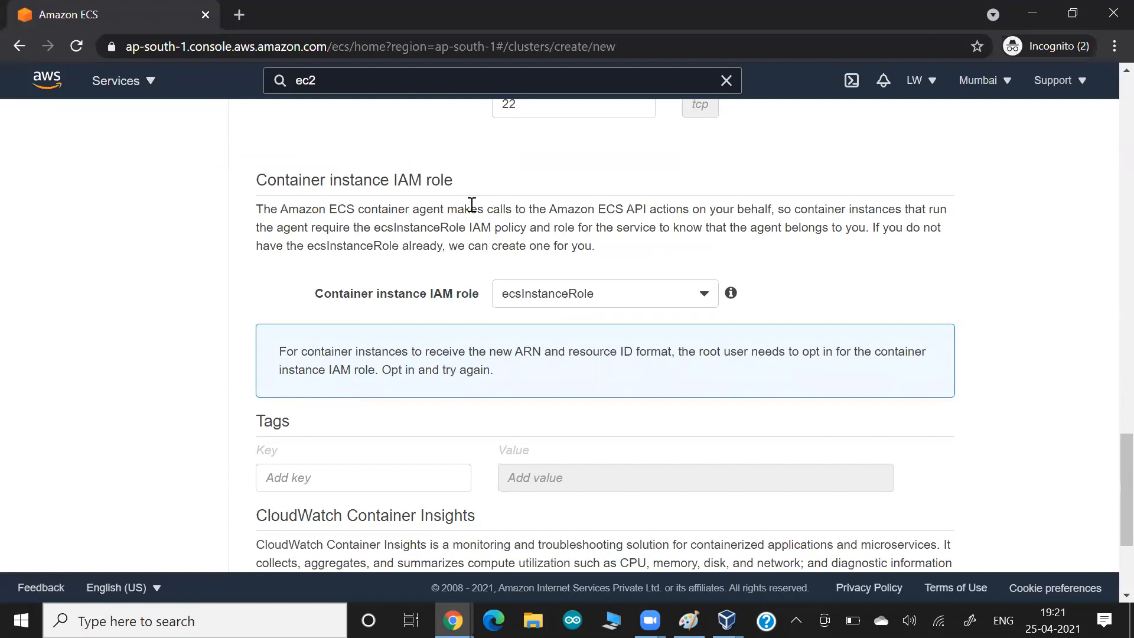
- Highlight the Amazon ECS API wording and keep ecsInstanceRole as the container instance IAM role
drag(588, 212, 634, 212)
drag(375, 228, 466, 226)
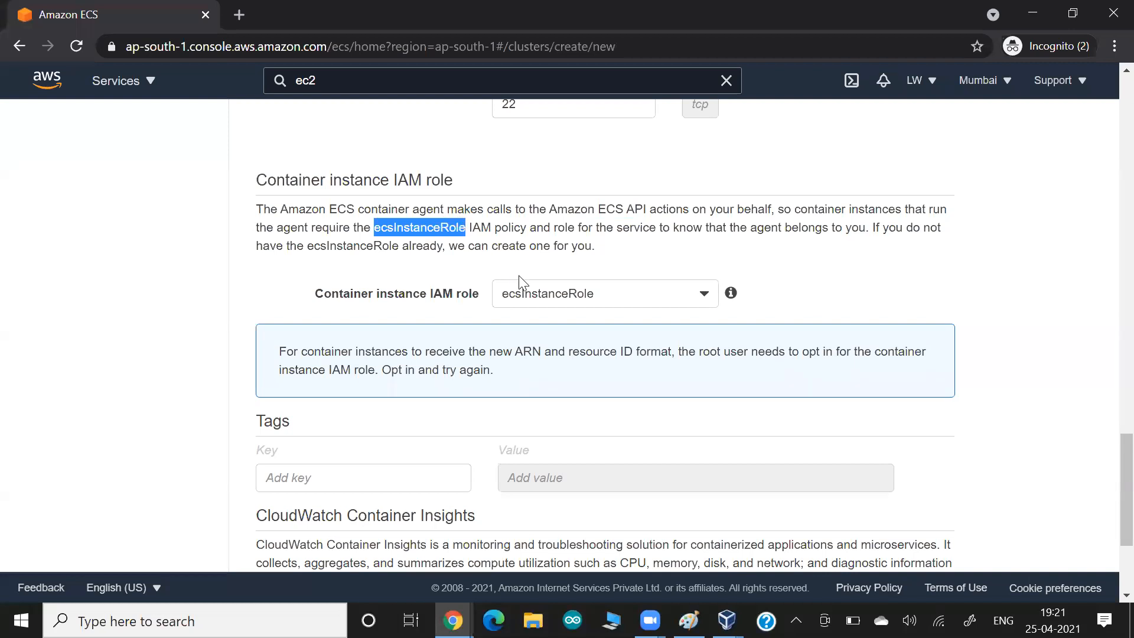
click(530, 293)
click(530, 294)
- Paste a screenshot of the IAM role section into the notes document and return to the form
key(alt+Tab)
key(ctrl+v)
key(alt+Tab)
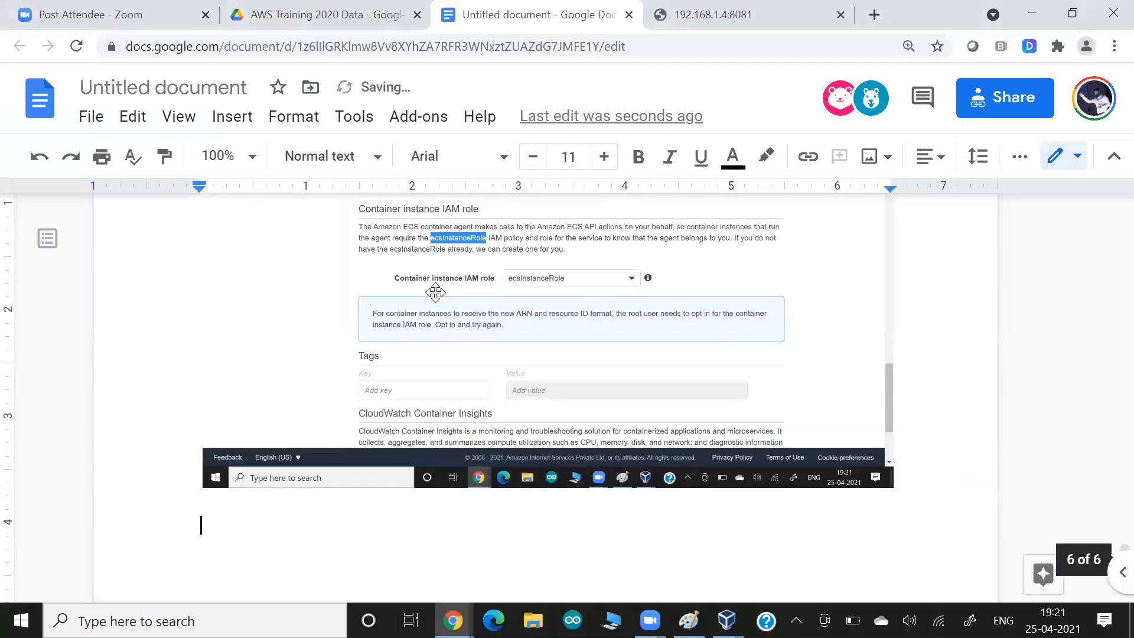
click(366, 289)
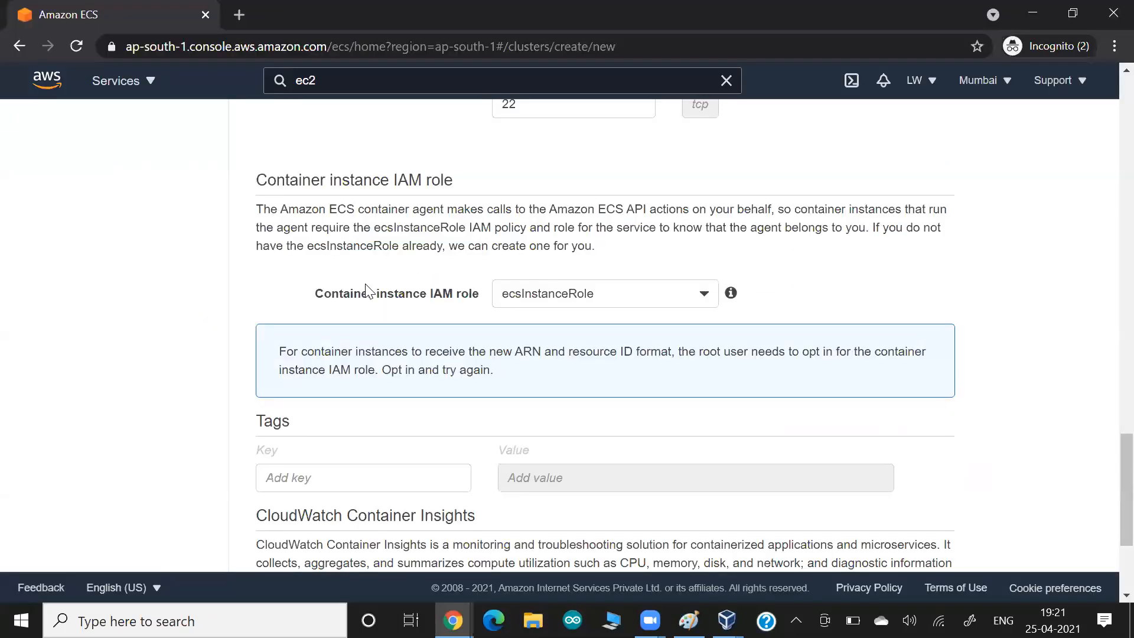
- Highlight the CloudWatch Container Insights heading and search the console for 'cloudwatch'
scroll(367, 289, down, 3)
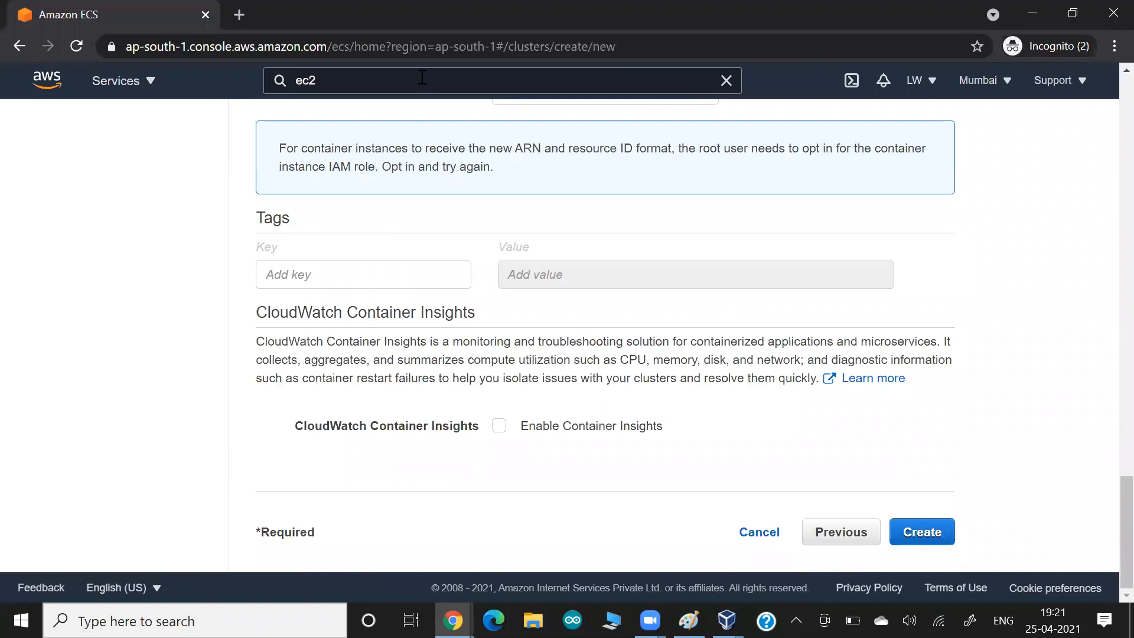
drag(280, 311, 420, 314)
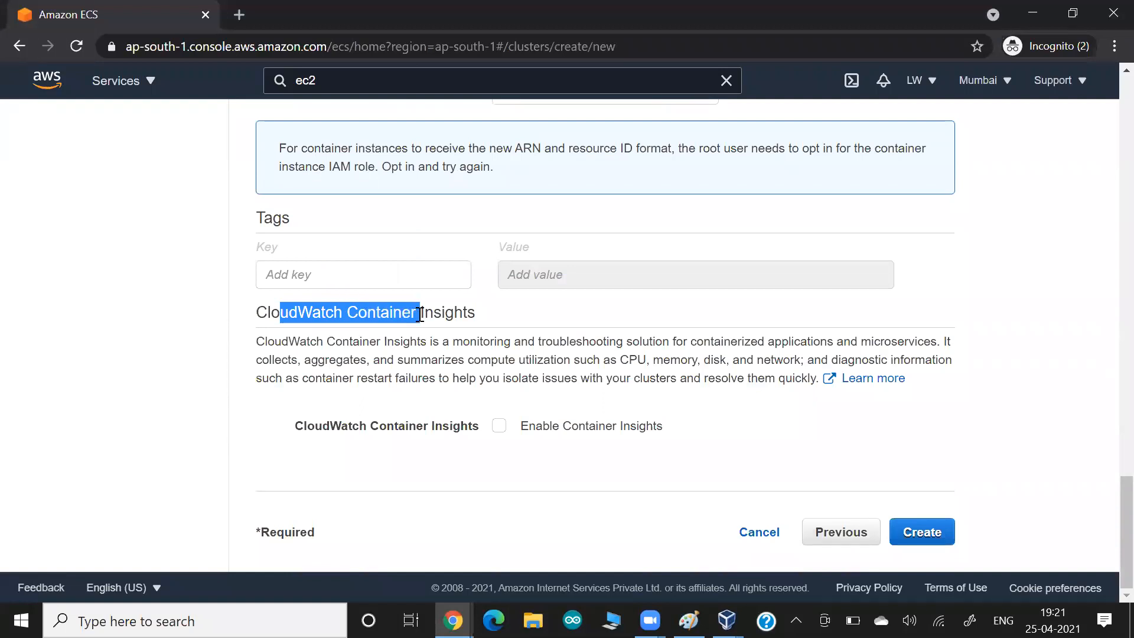
click(343, 85)
key(BackSpace)
key(BackSpace)
key(BackSpace)
text(cloudwatch)
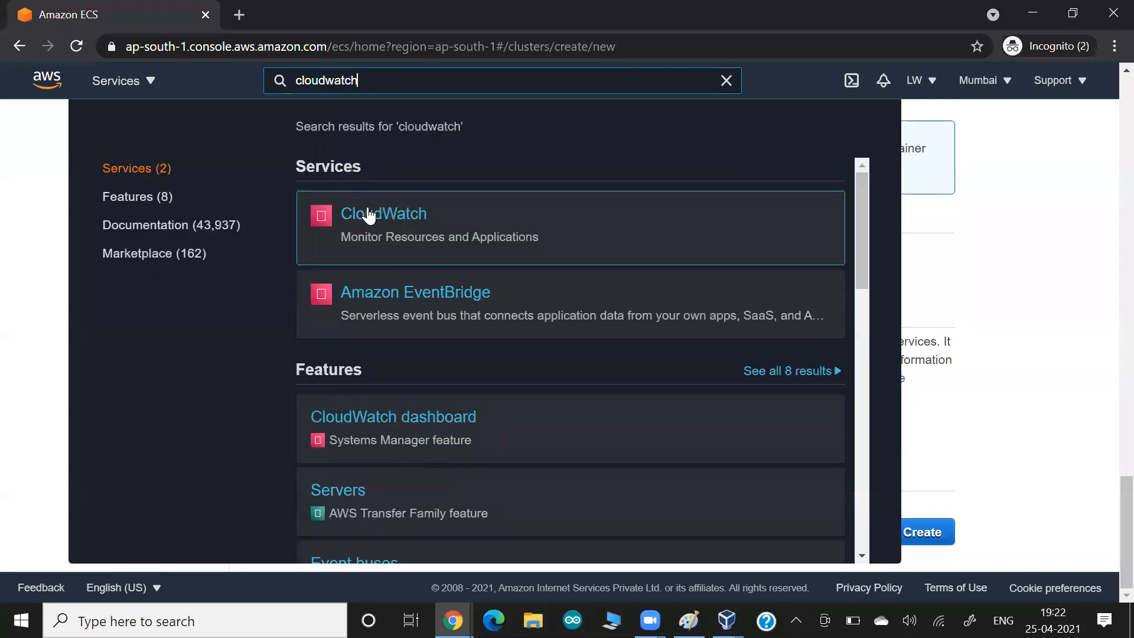
- Open the CloudWatch search result in a new browser tab and switch to it
right_click(393, 215)
click(416, 226)
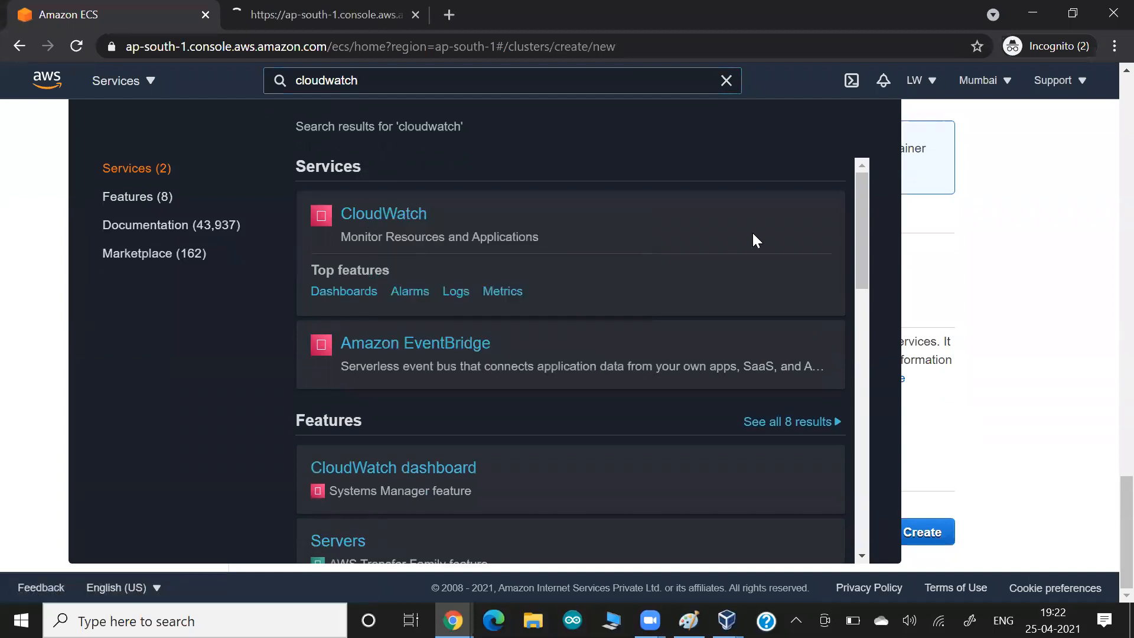
click(1011, 252)
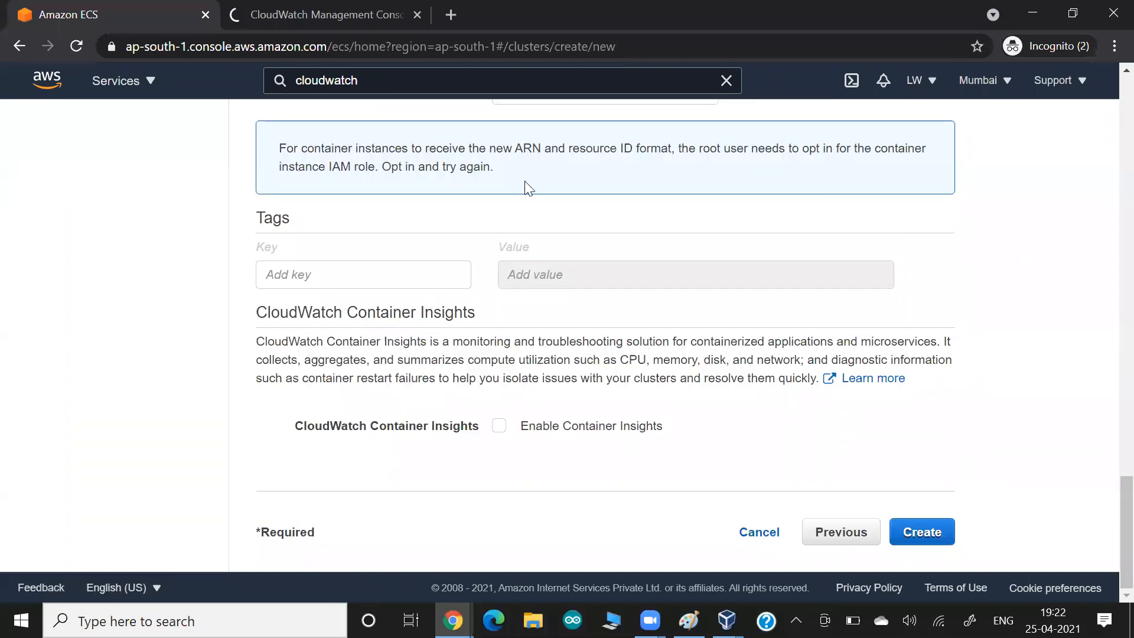
click(363, 13)
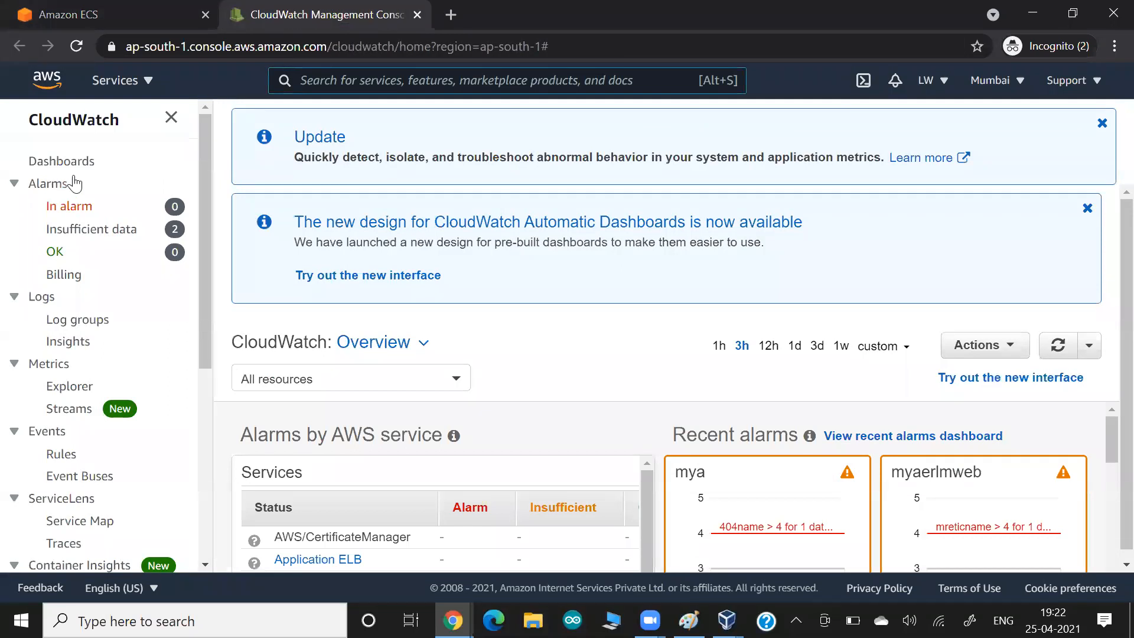
- Go to the Container Insights page and highlight part of its description
scroll(102, 257, down, 5)
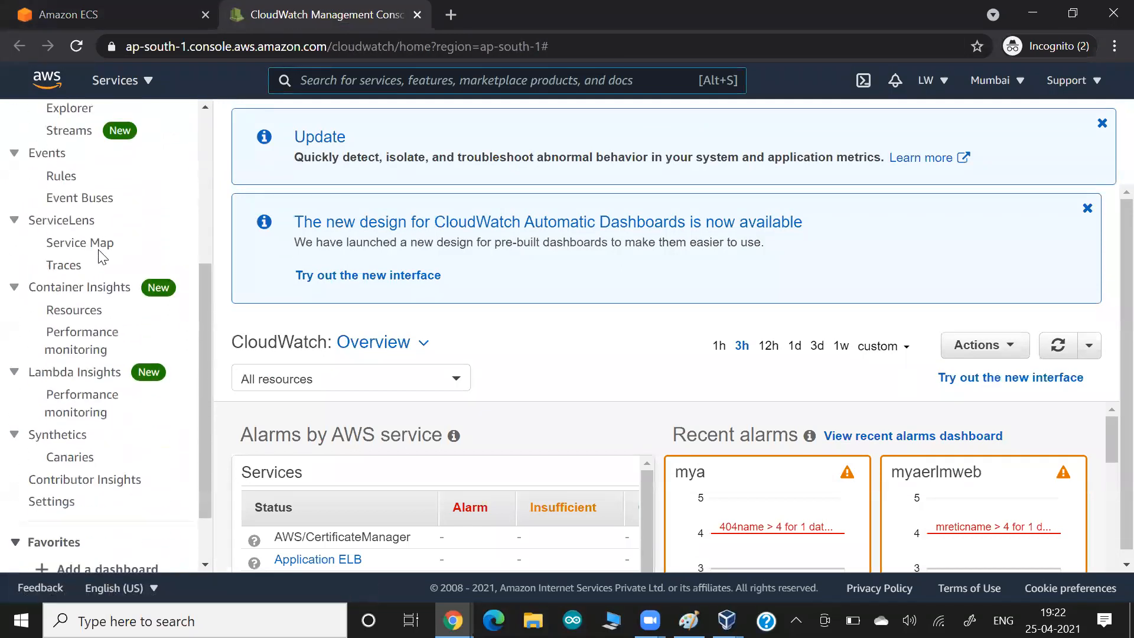
scroll(102, 257, down, 1)
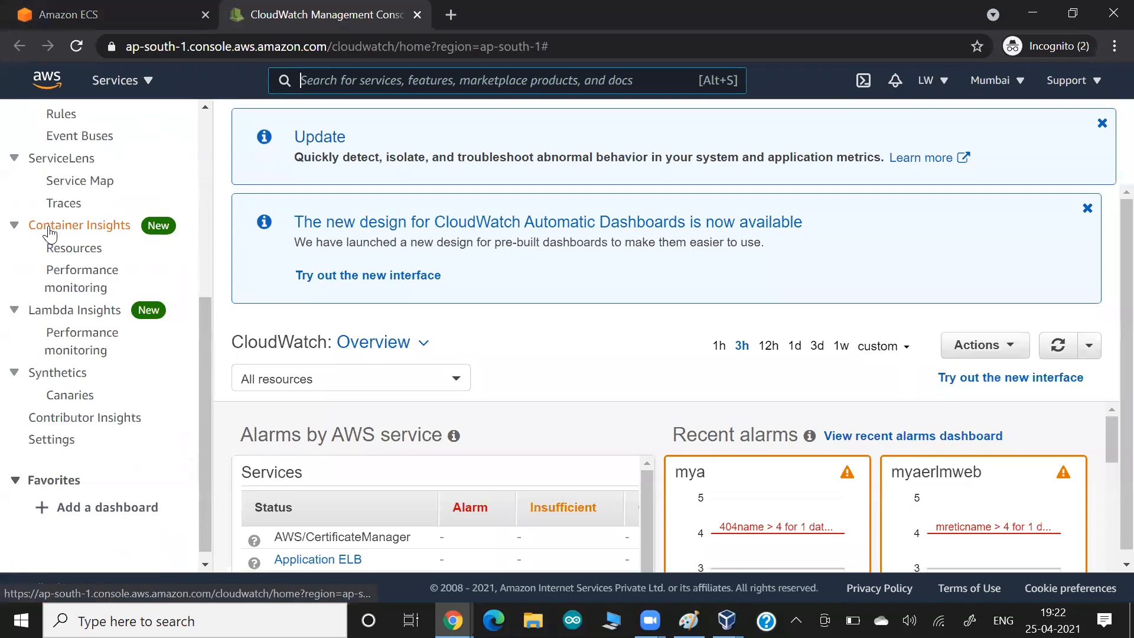
click(86, 230)
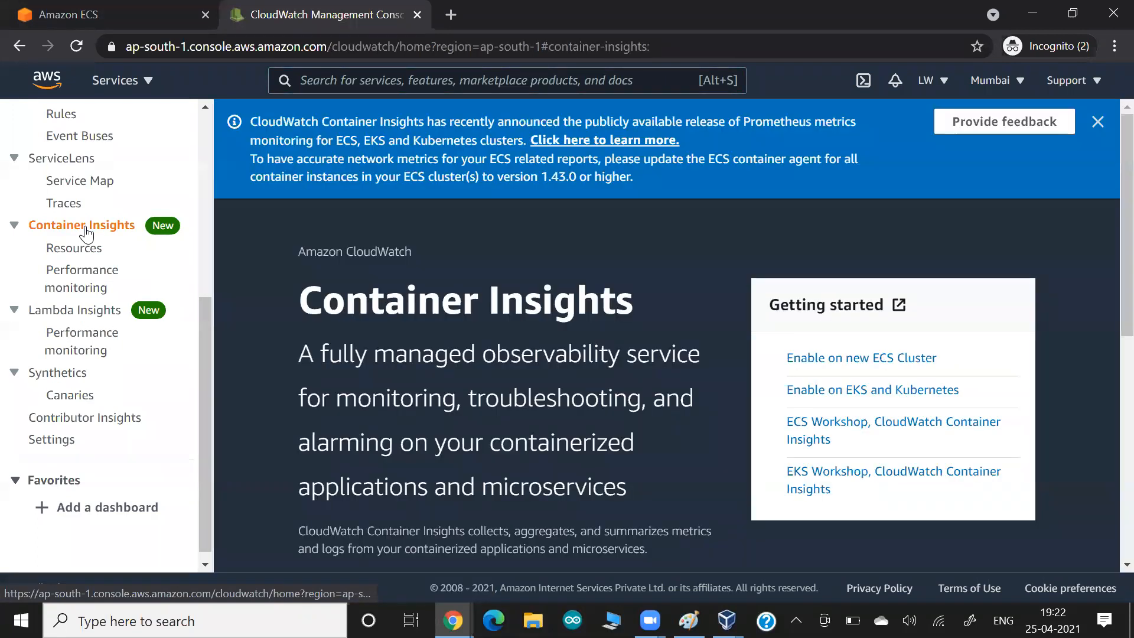
drag(430, 443, 591, 447)
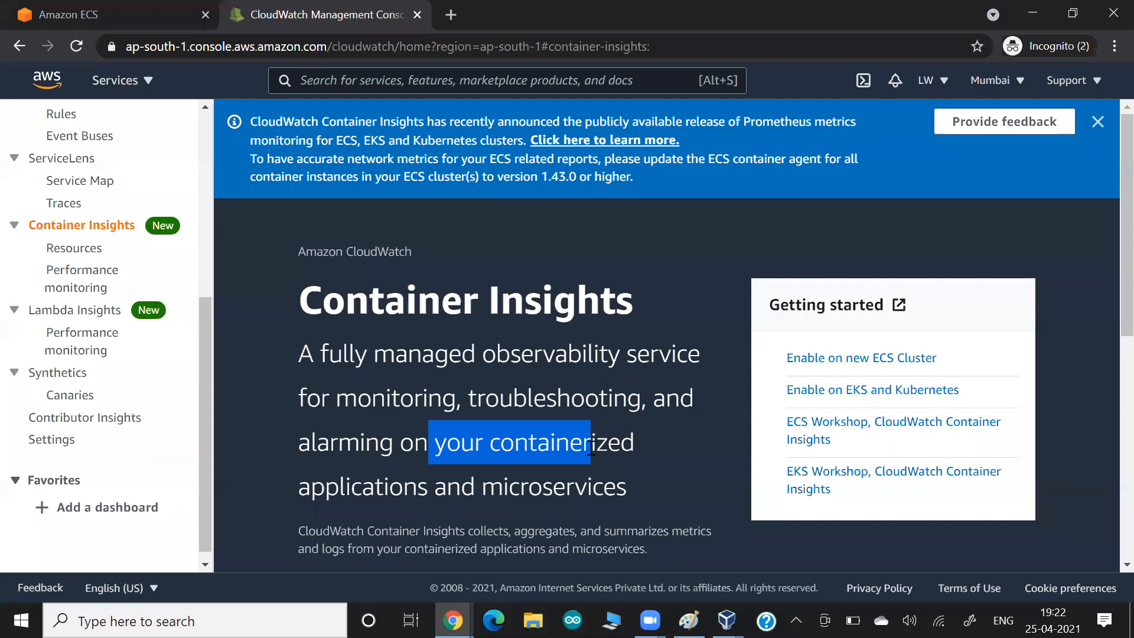
- Scroll through the Container Insights page, dismiss its announcement banner, and go back to the ECS cluster form
scroll(591, 447, down, 1)
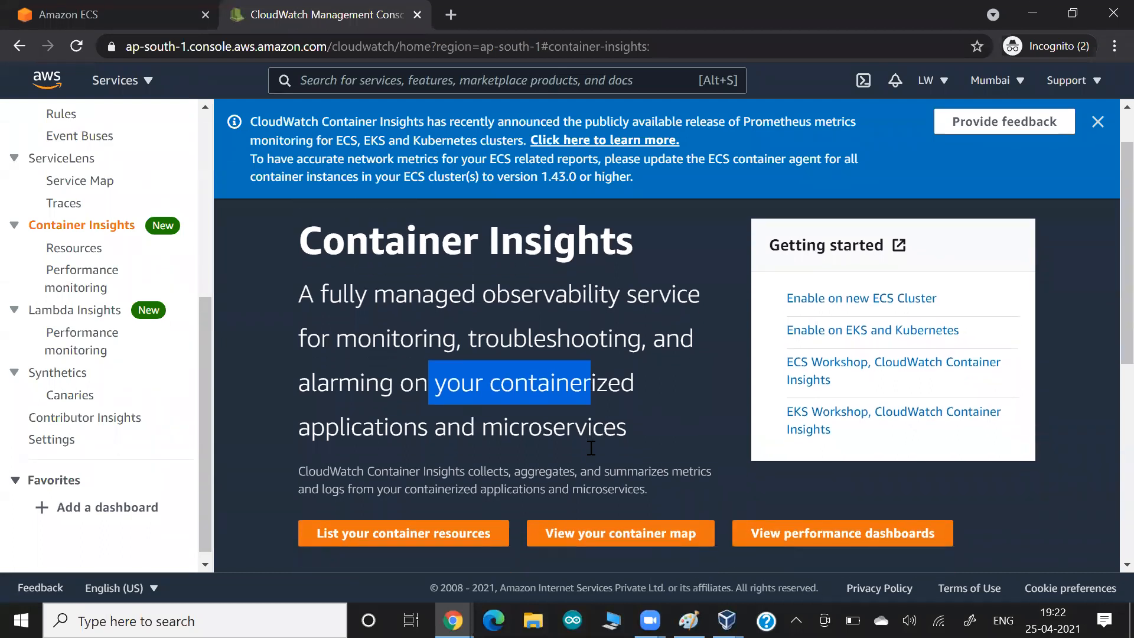
scroll(589, 447, down, 1)
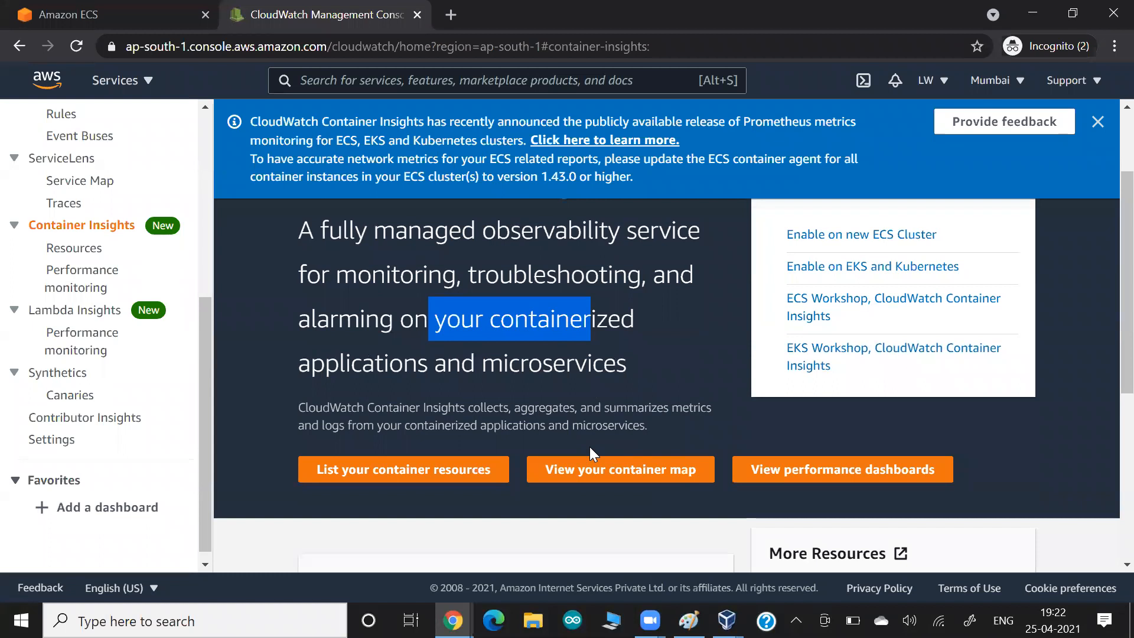
scroll(590, 447, down, 2)
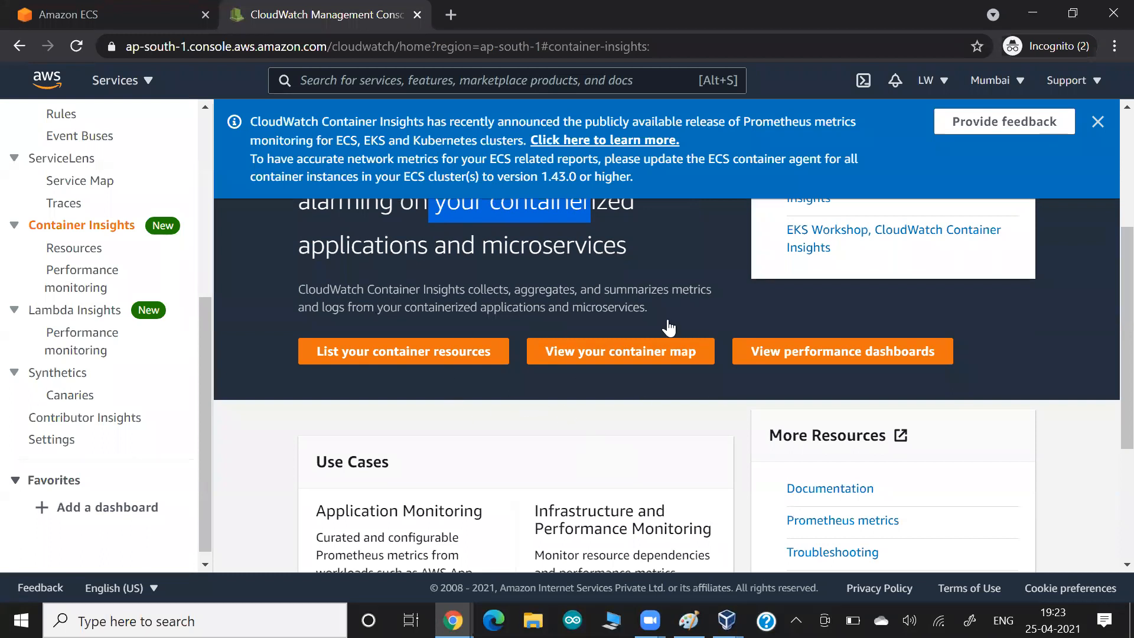
scroll(572, 414, down, 4)
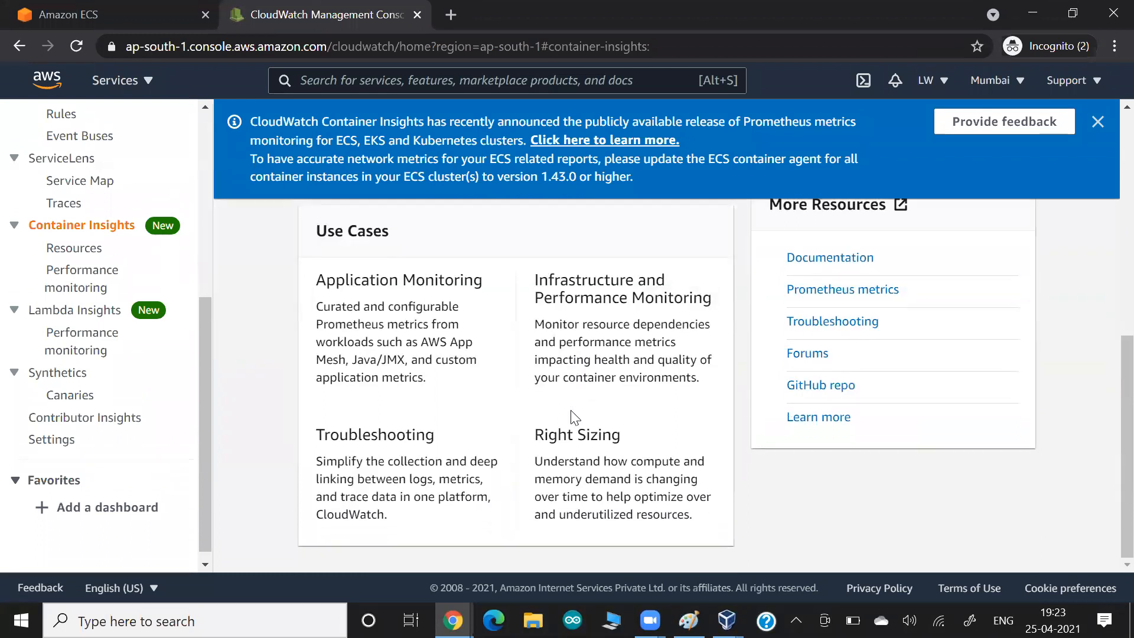
scroll(576, 416, up, 2)
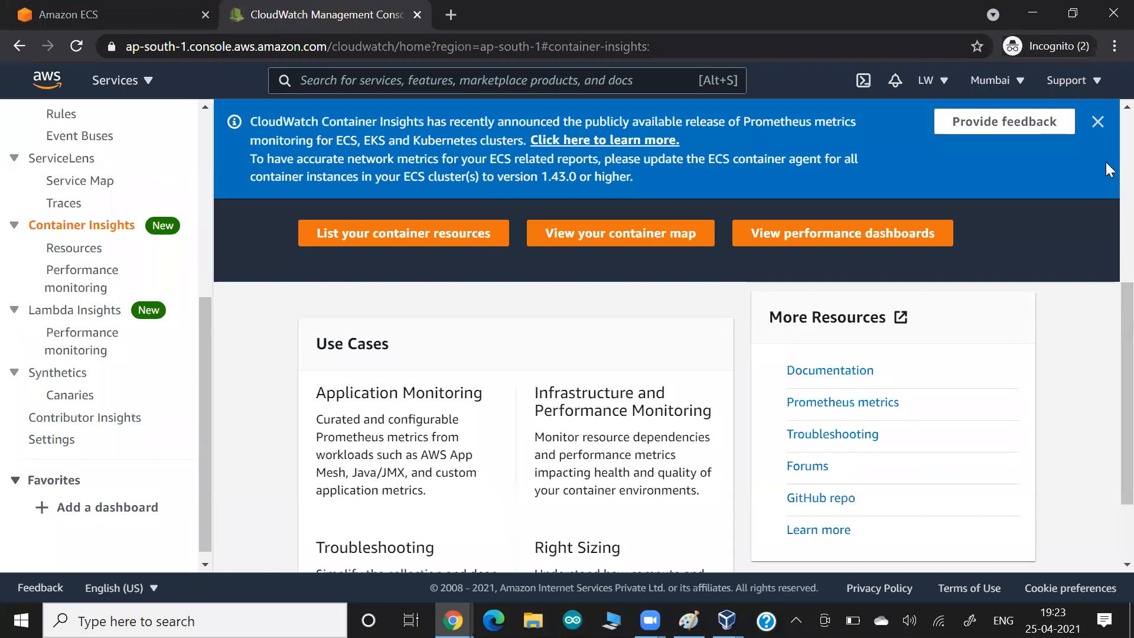
click(1098, 122)
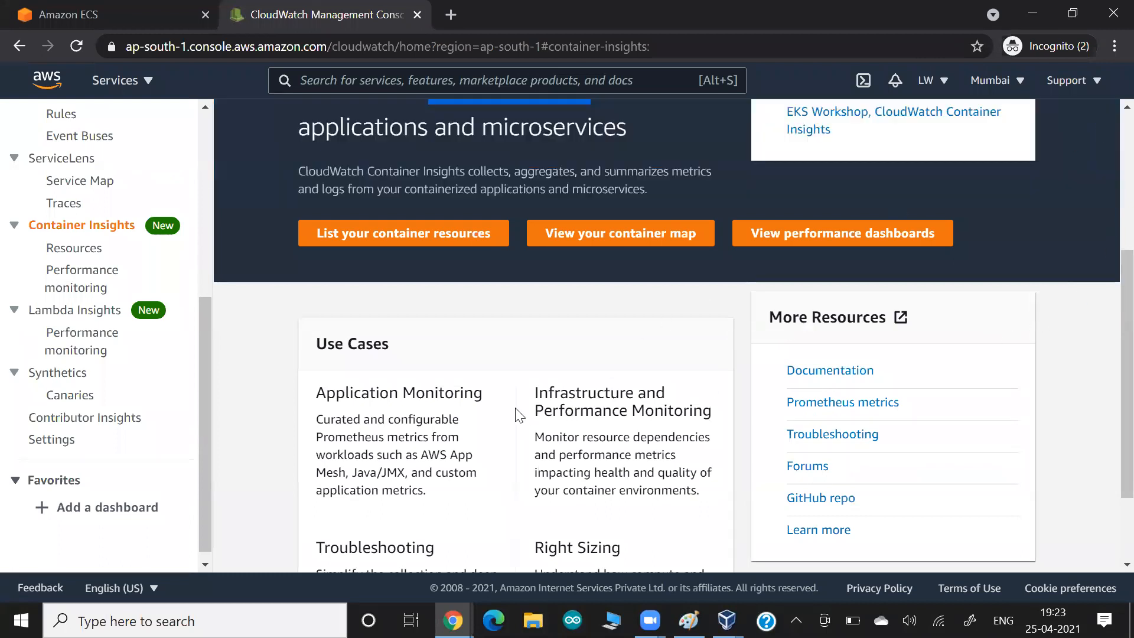
scroll(516, 409, up, 4)
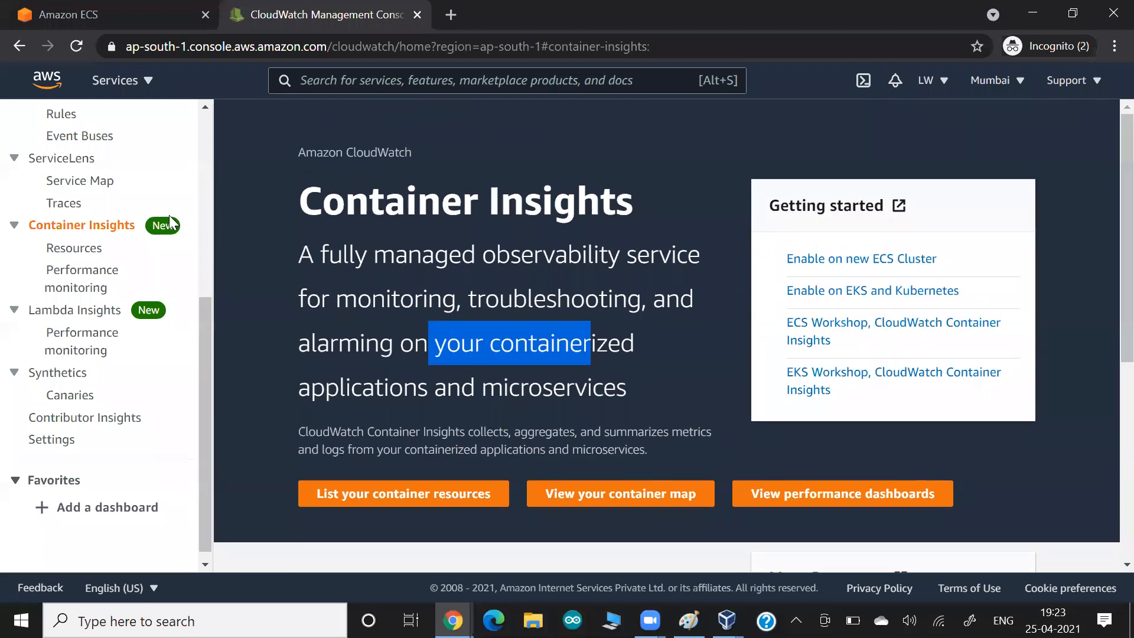
click(100, 16)
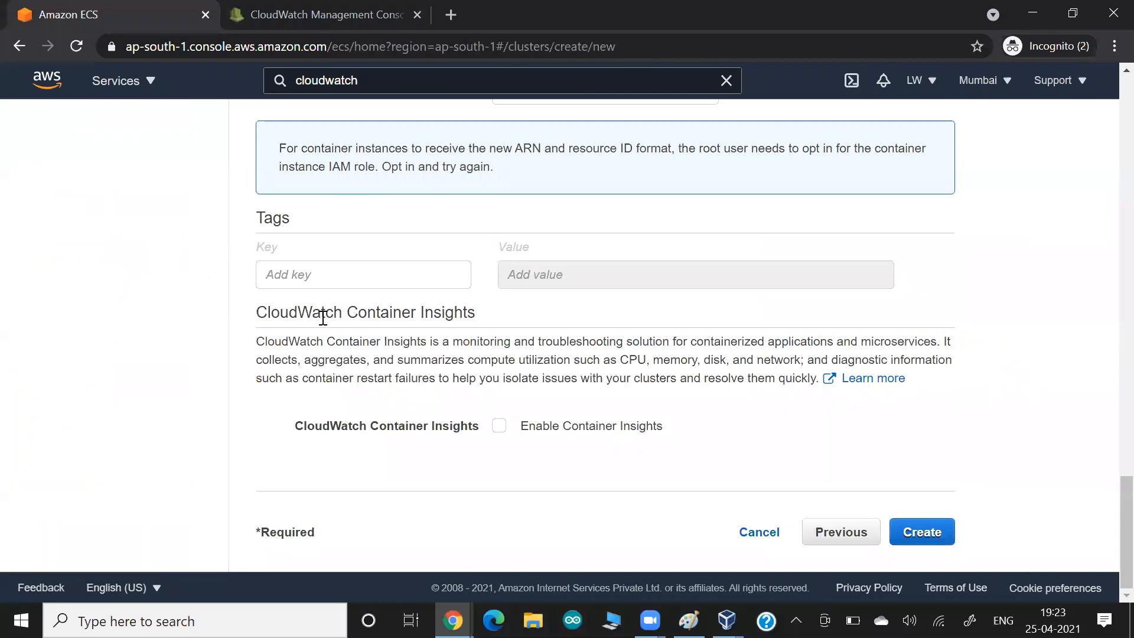
- Highlight the Container Insights description and enable Container Insights for the new cluster
drag(587, 360, 809, 366)
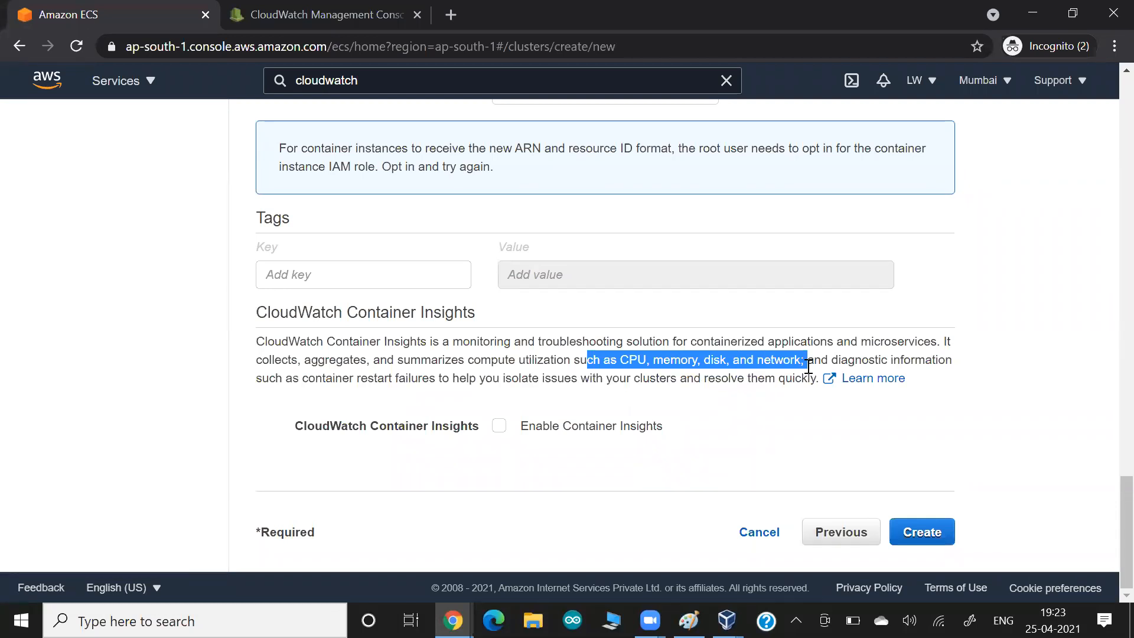
drag(431, 362, 524, 379)
click(524, 379)
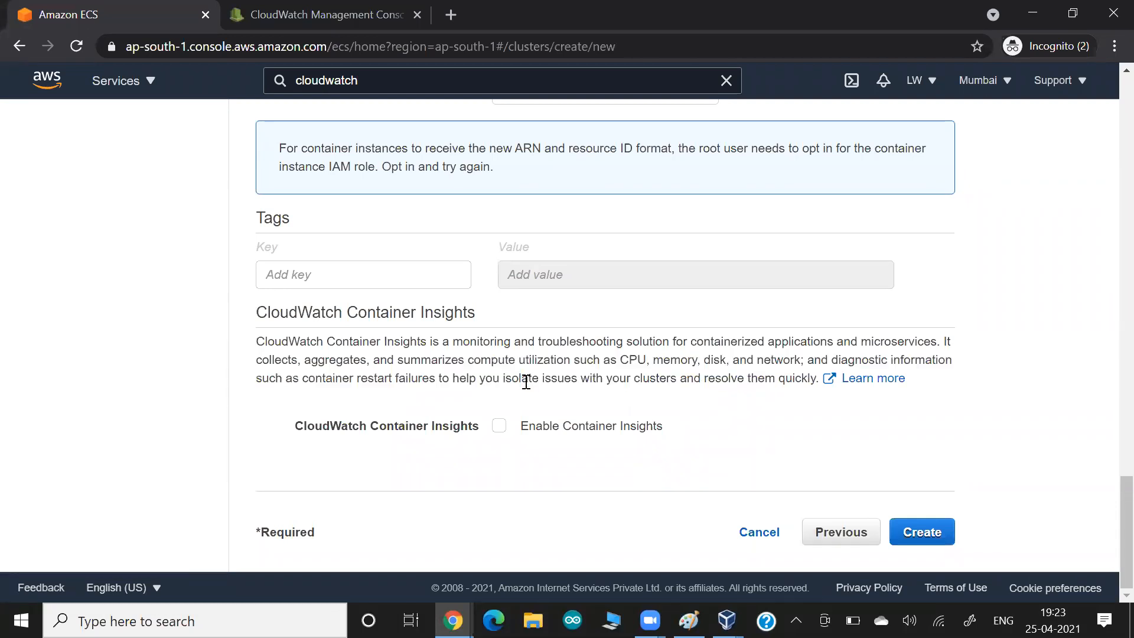
click(499, 432)
- Paste the screenshot into the Google Docs notes and return to the console
key(alt+Tab)
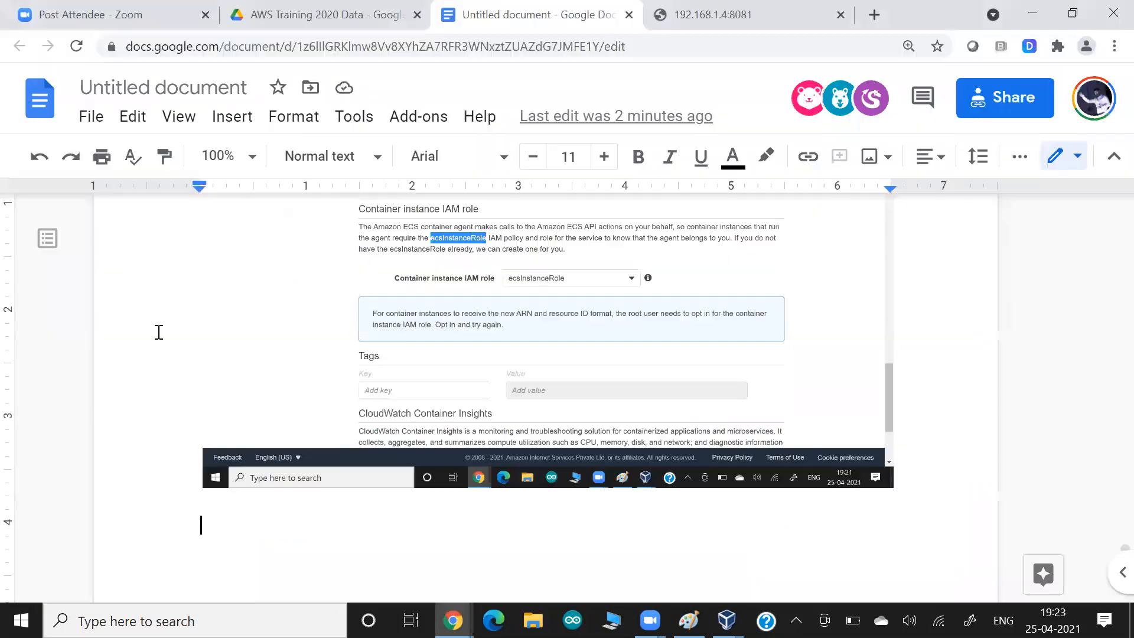
key(ctrl+v)
key(alt+Tab)
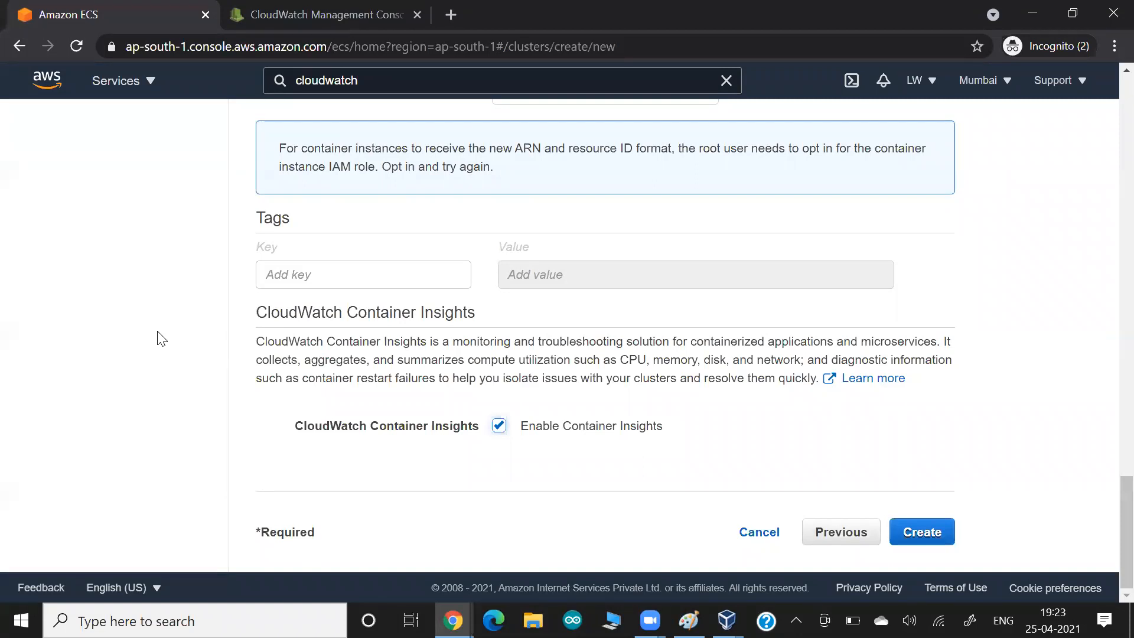
- Clear the highlight on the CloudWatch page and create the mylwcluster1 cluster
click(303, 14)
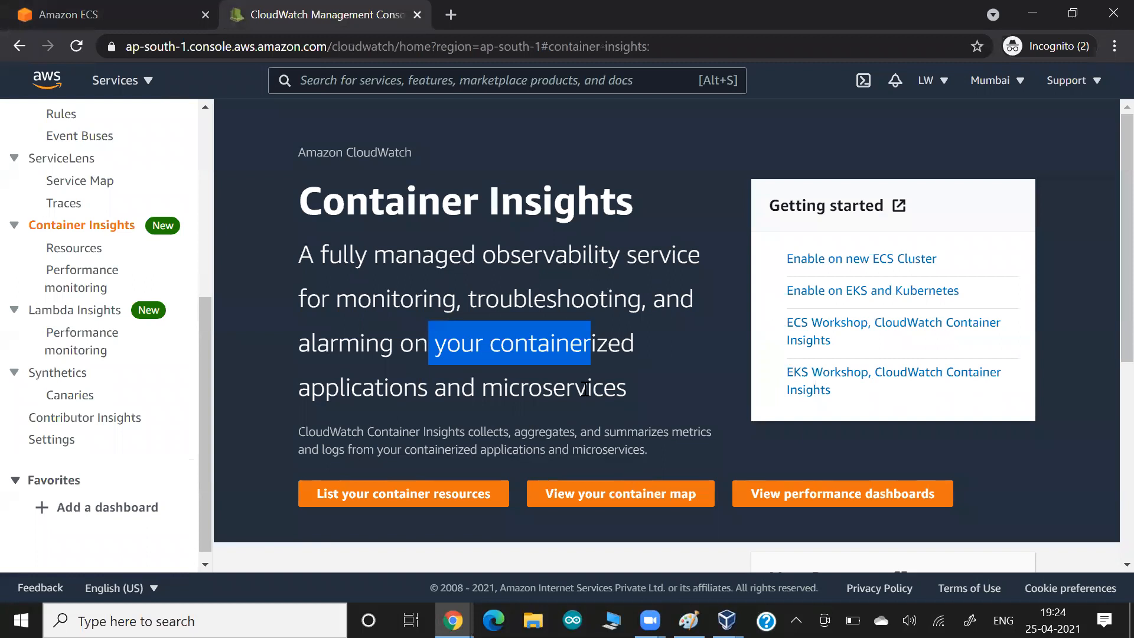
click(666, 295)
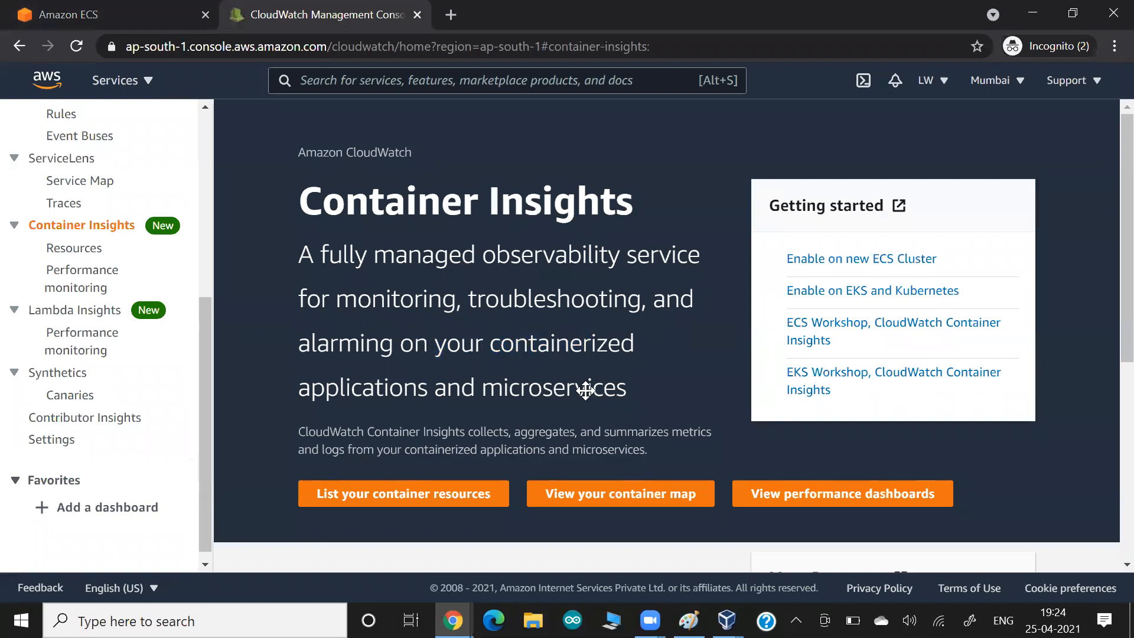
key(alt+Tab)
key(alt+Tab)
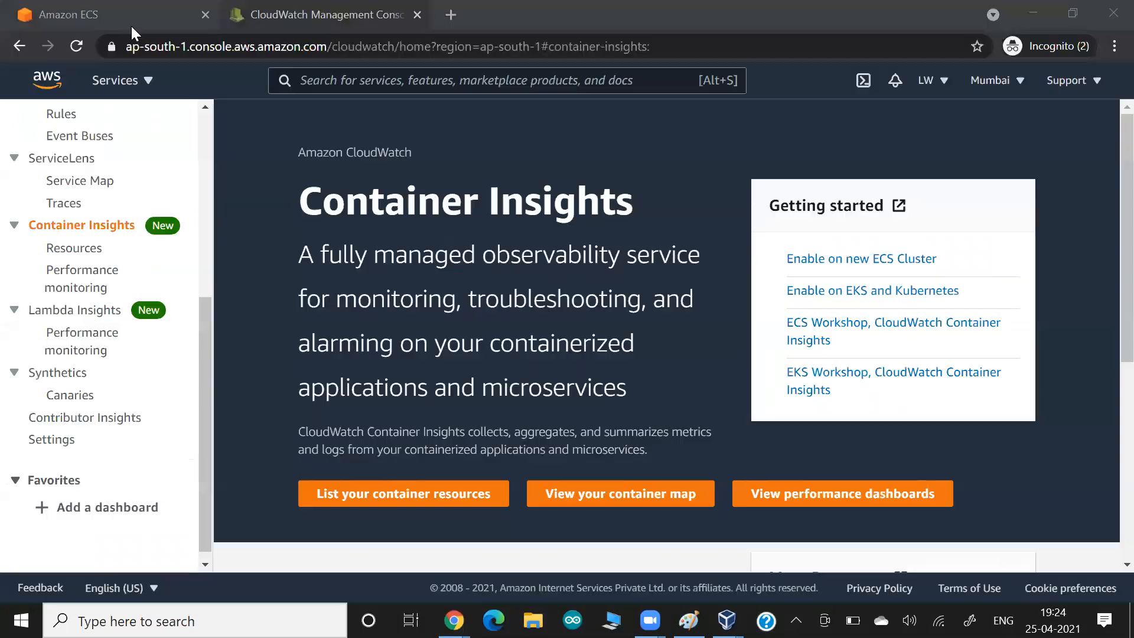
click(125, 18)
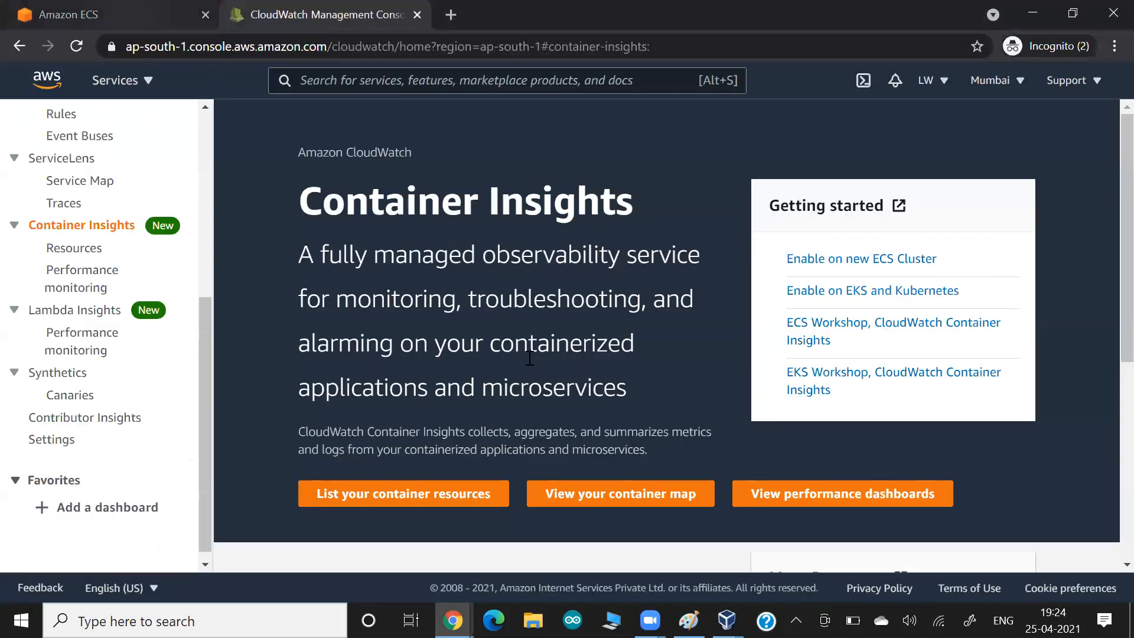
click(924, 533)
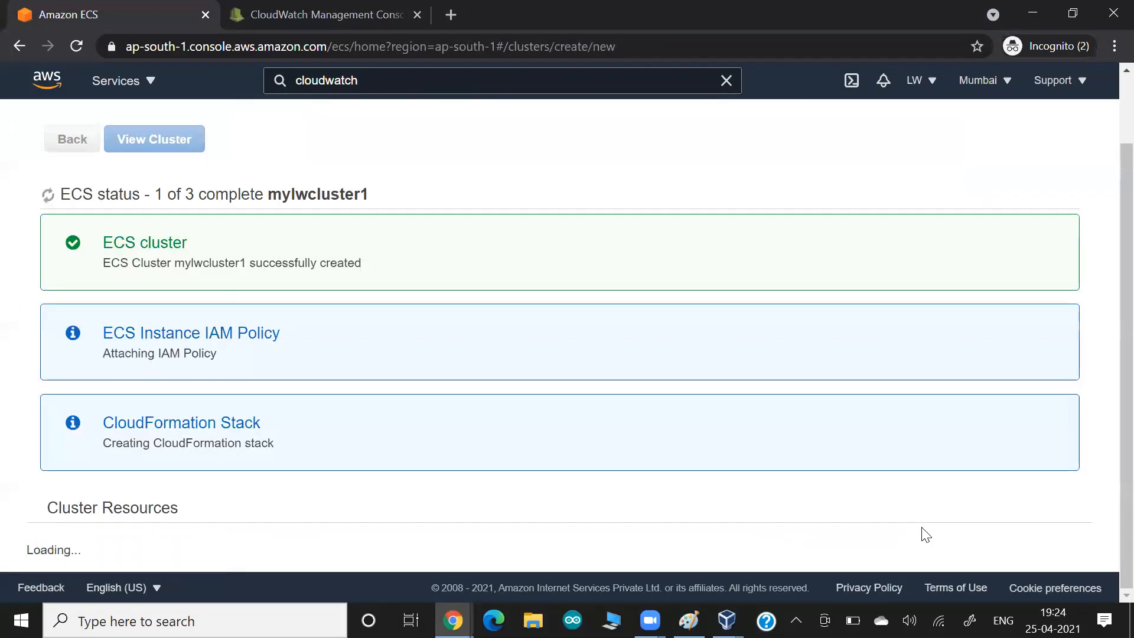
- Review the mylwcluster1 launch status, emphasising the CloudFormation Stack step, before moving to Paint
scroll(924, 535, down, 2)
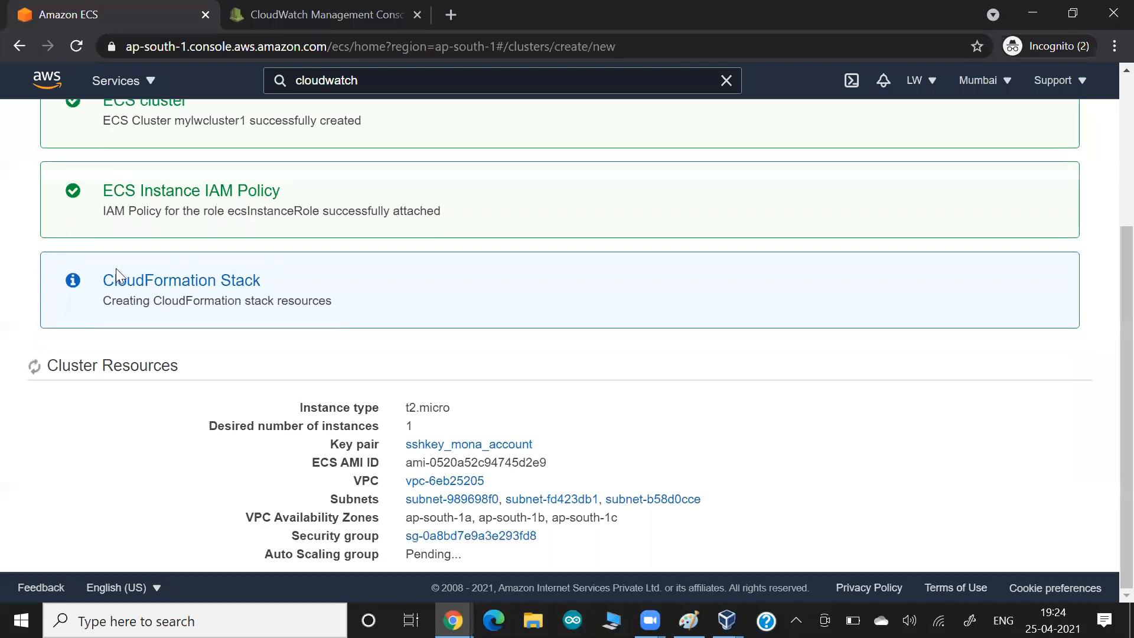
drag(106, 281, 285, 277)
click(286, 276)
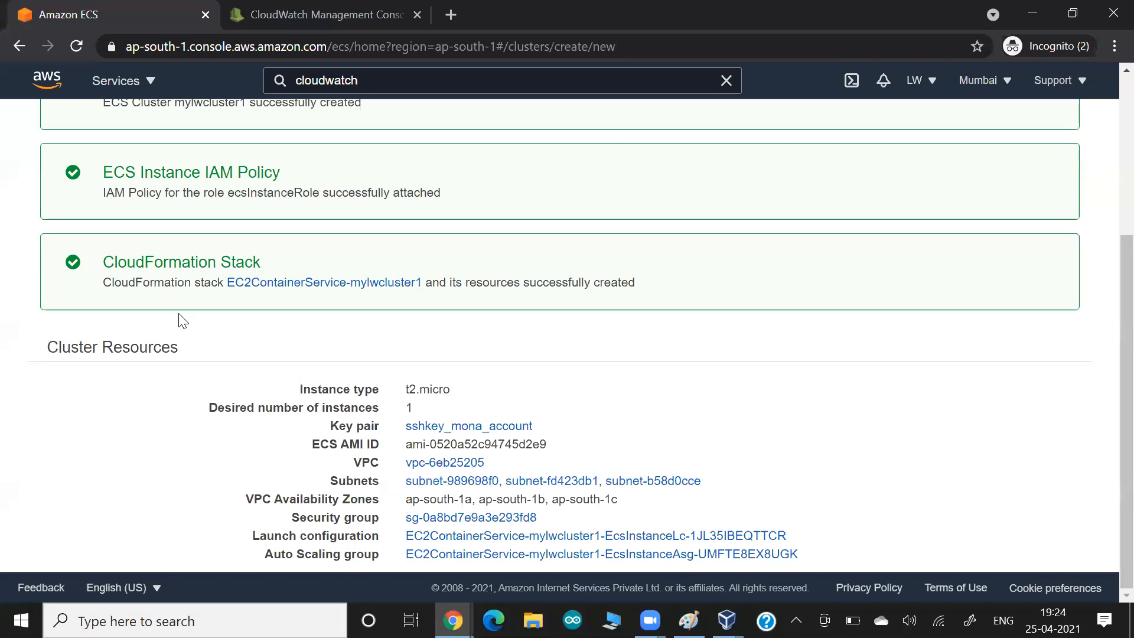
key(alt+Tab)
key(alt+Tab)
key(alt+Tab)
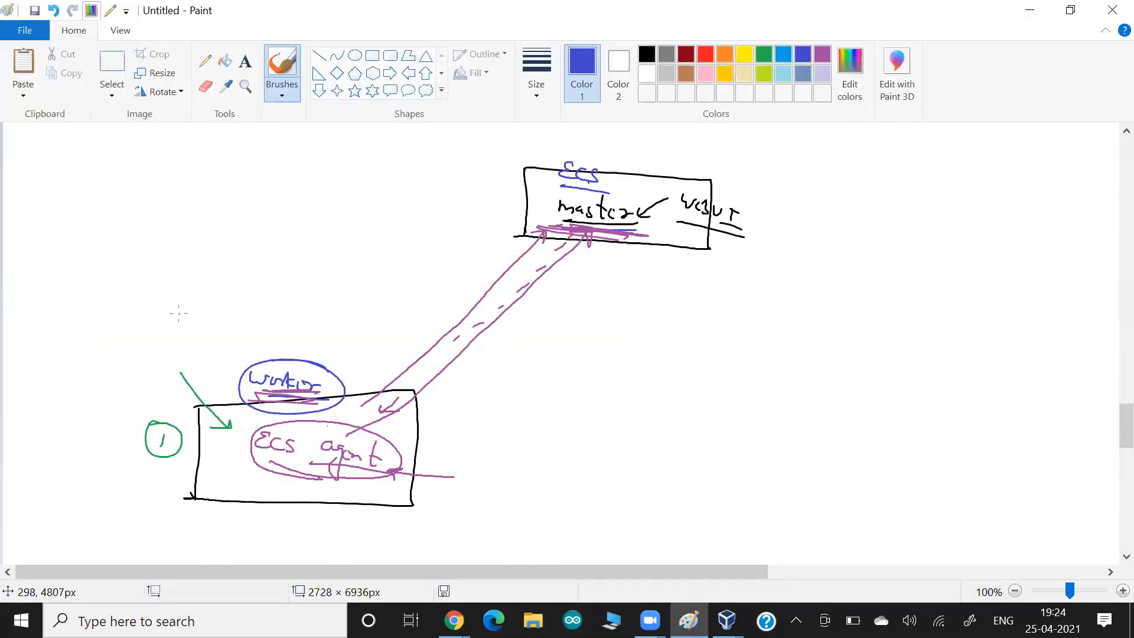
- Circle the worker box in red and label it 'Ec2', then bring up the EC2 Dashboard
click(704, 56)
mouse_move(394, 391)
mouse_down()
mouse_move(382, 376)
mouse_move(331, 514)
mouse_move(395, 387)
mouse_move(352, 378)
mouse_up()
mouse_move(162, 315)
mouse_down()
mouse_move(155, 325)
mouse_move(200, 340)
mouse_up()
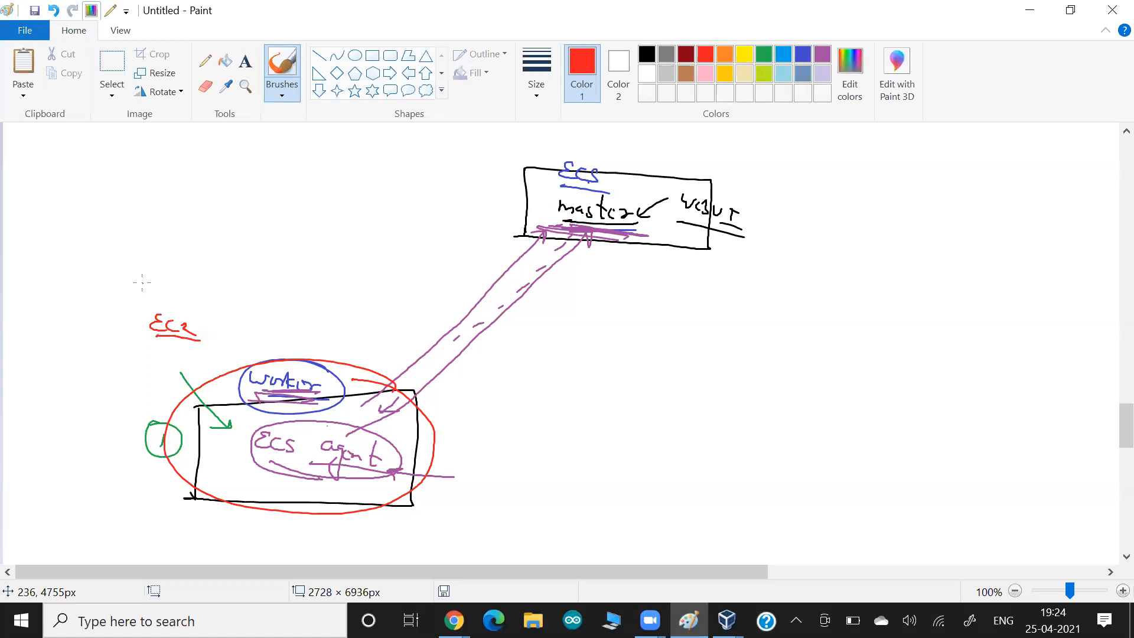
key(alt+Tab)
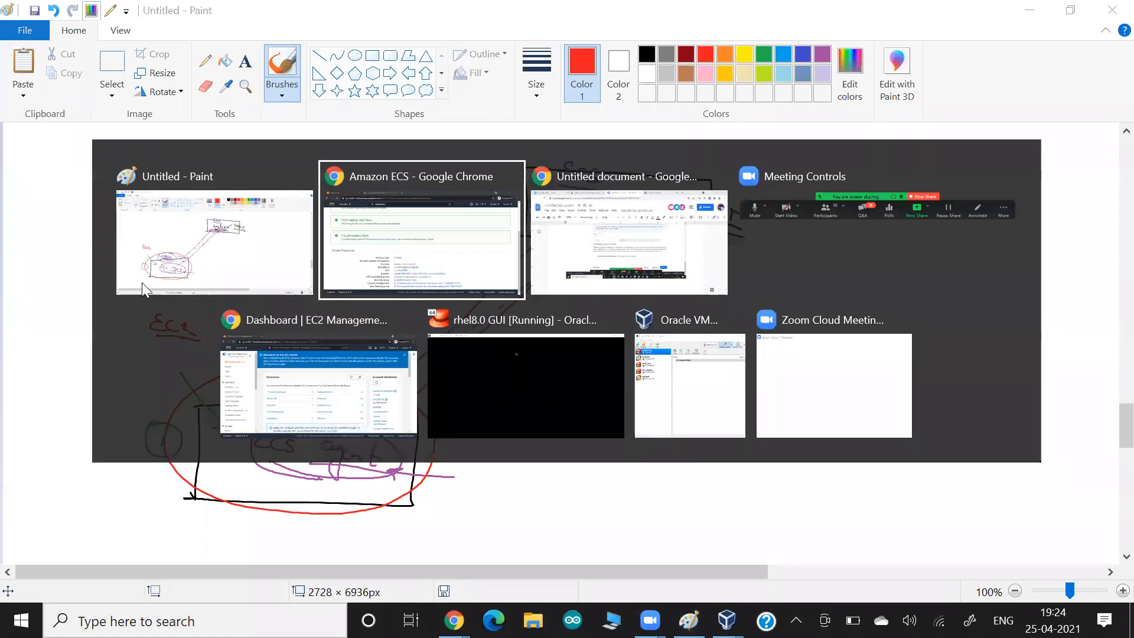
click(242, 331)
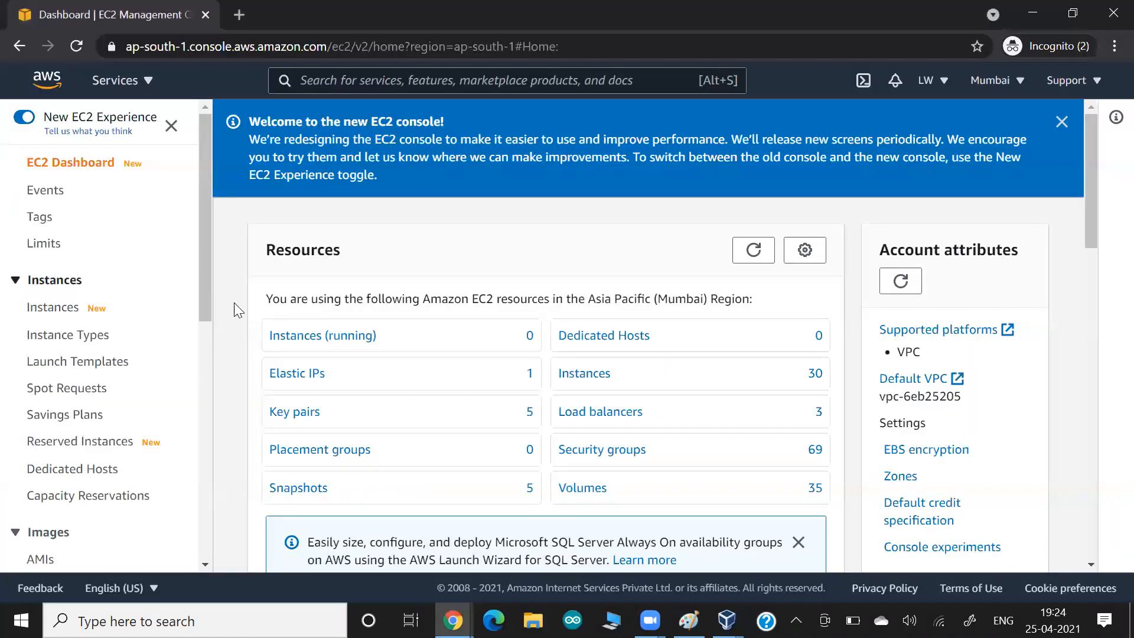
- Refresh the EC2 resource counts and list running instances with a widened Name column
click(753, 254)
click(360, 335)
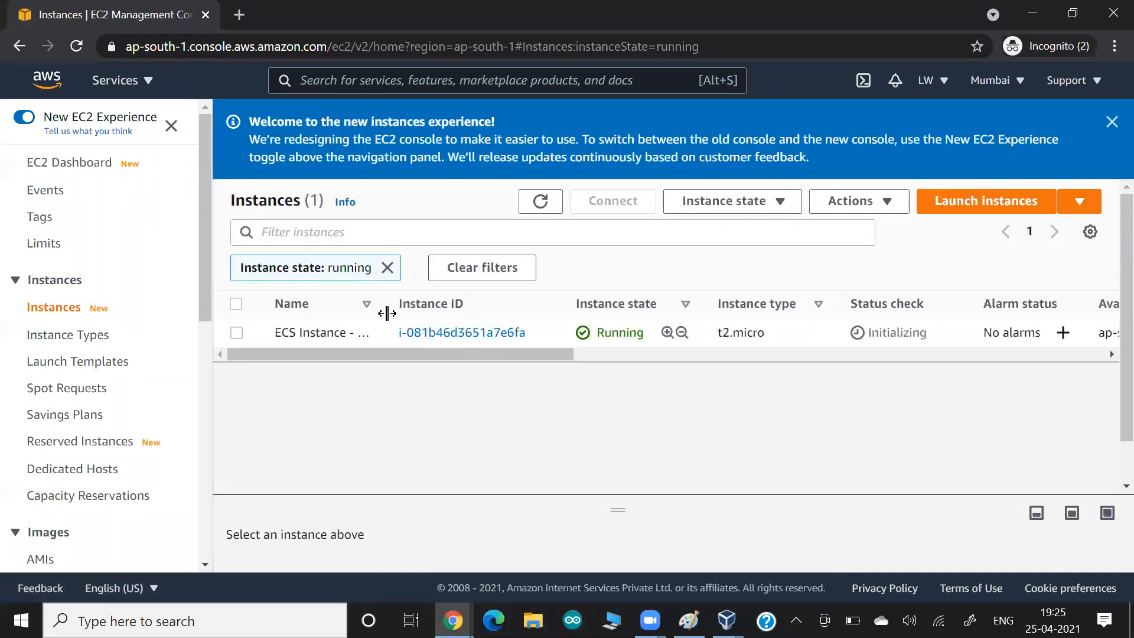
drag(403, 307, 506, 307)
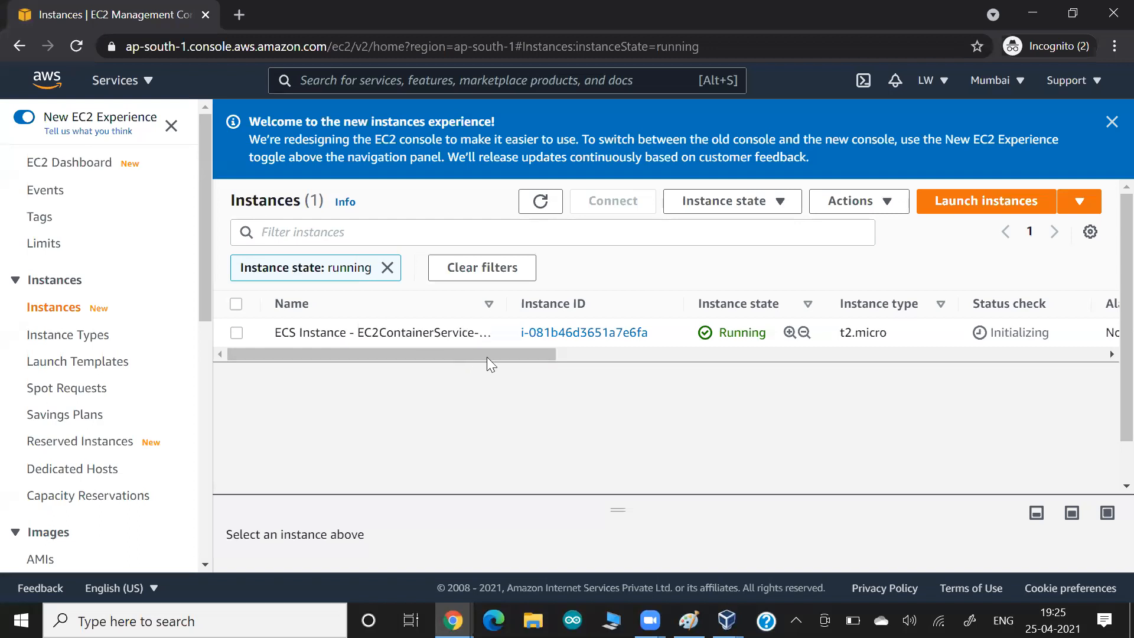
- Inspect the cluster's running t2.micro container instance details, then return to the Paint whiteboard
click(569, 333)
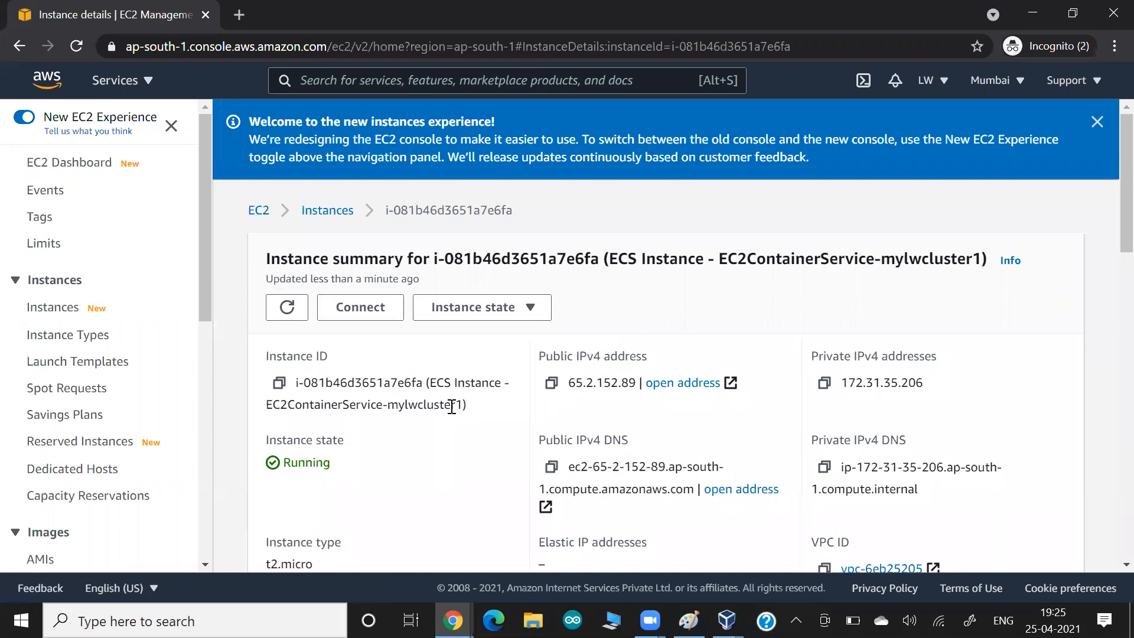
scroll(452, 407, down, 4)
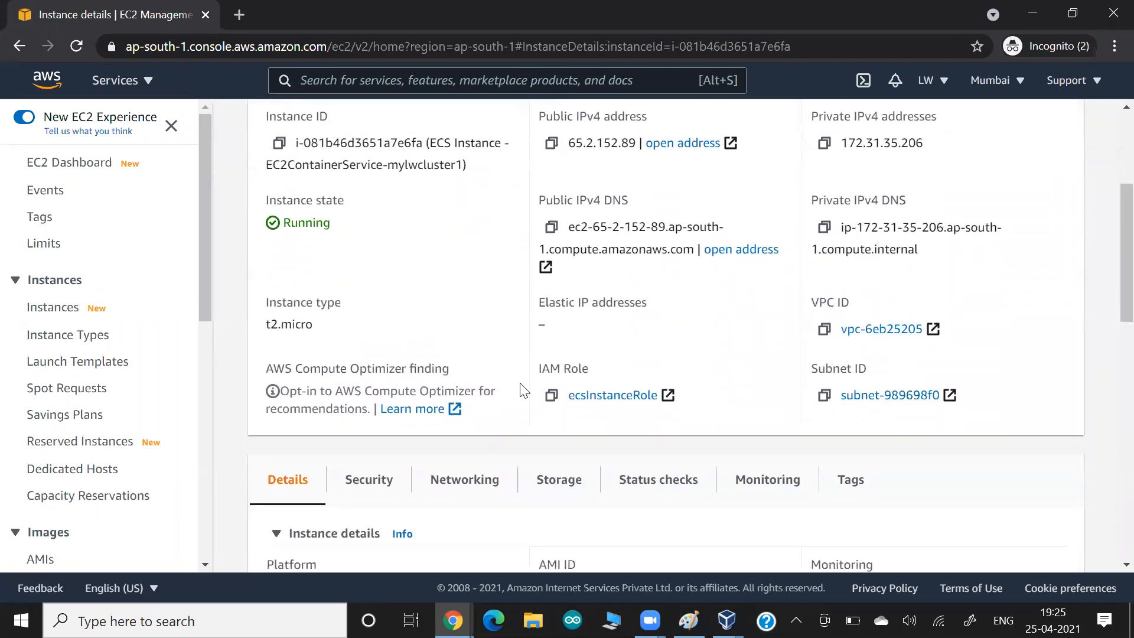
scroll(598, 407, down, 5)
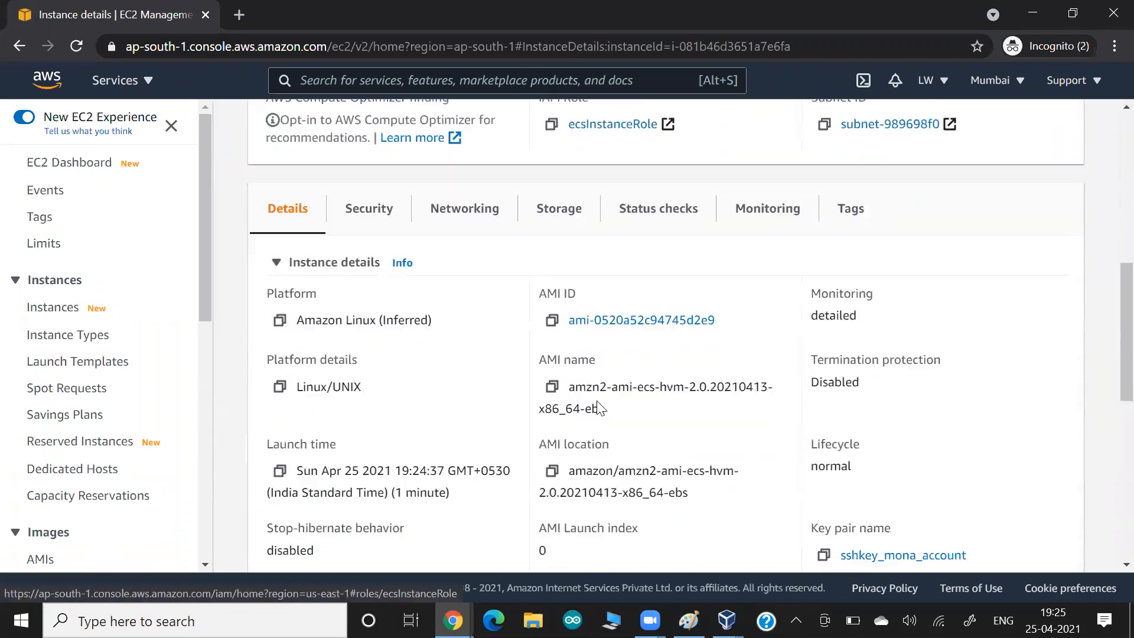
scroll(598, 406, down, 1)
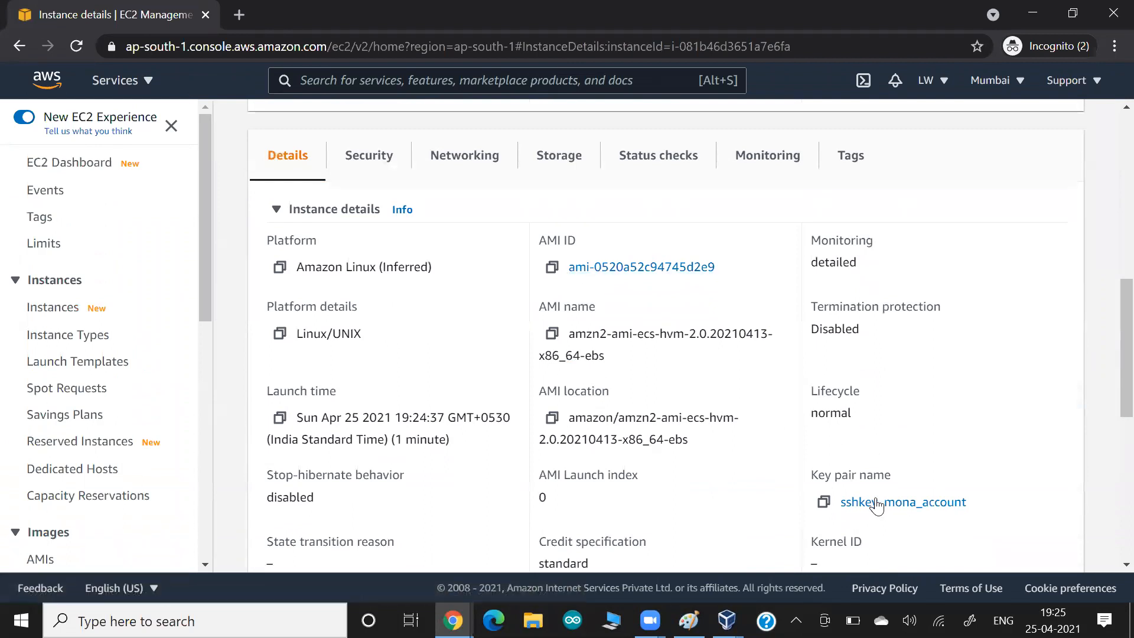
scroll(733, 378, up, 6)
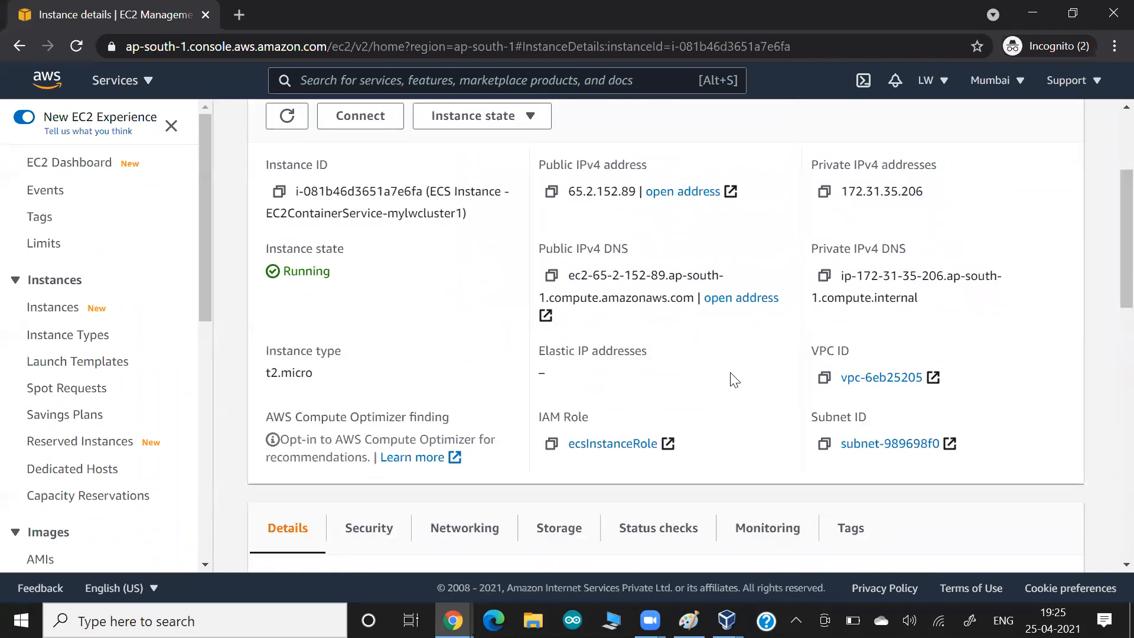
key(alt+Tab)
key(alt+Tab)
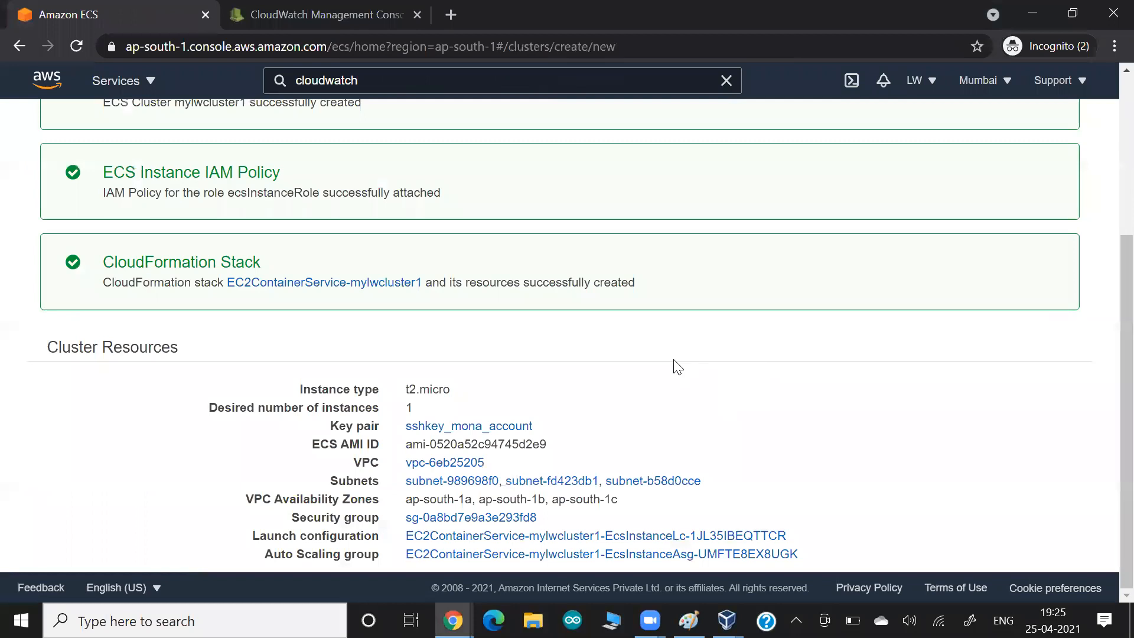
key(alt+Tab)
key(alt+Tab)
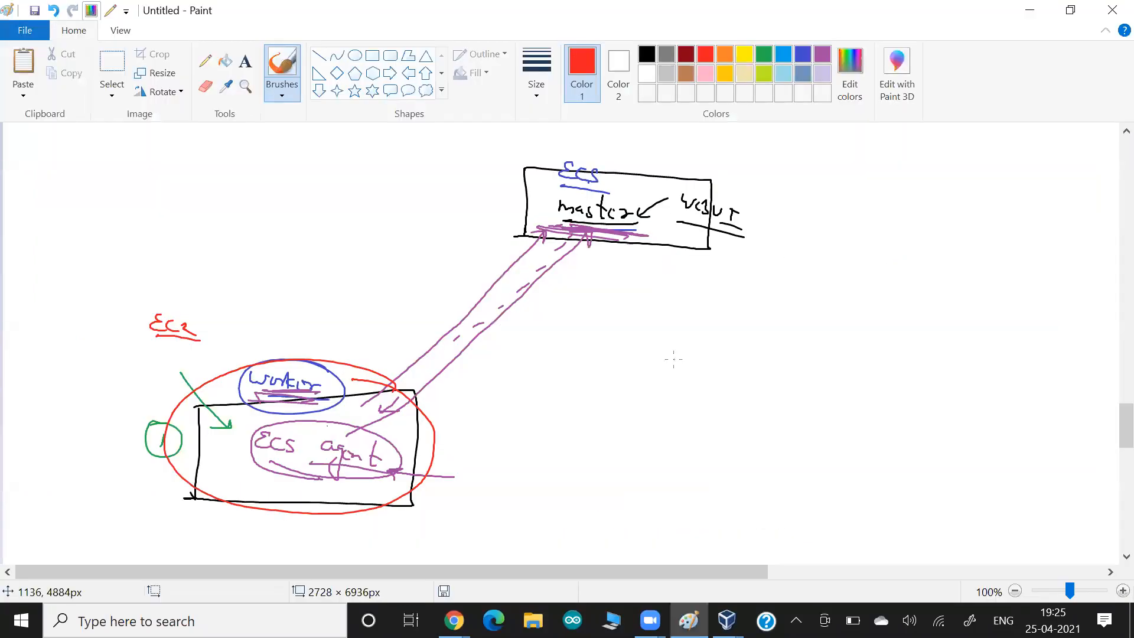
- Write an underlined black 'Node' label beside the green circle
click(647, 55)
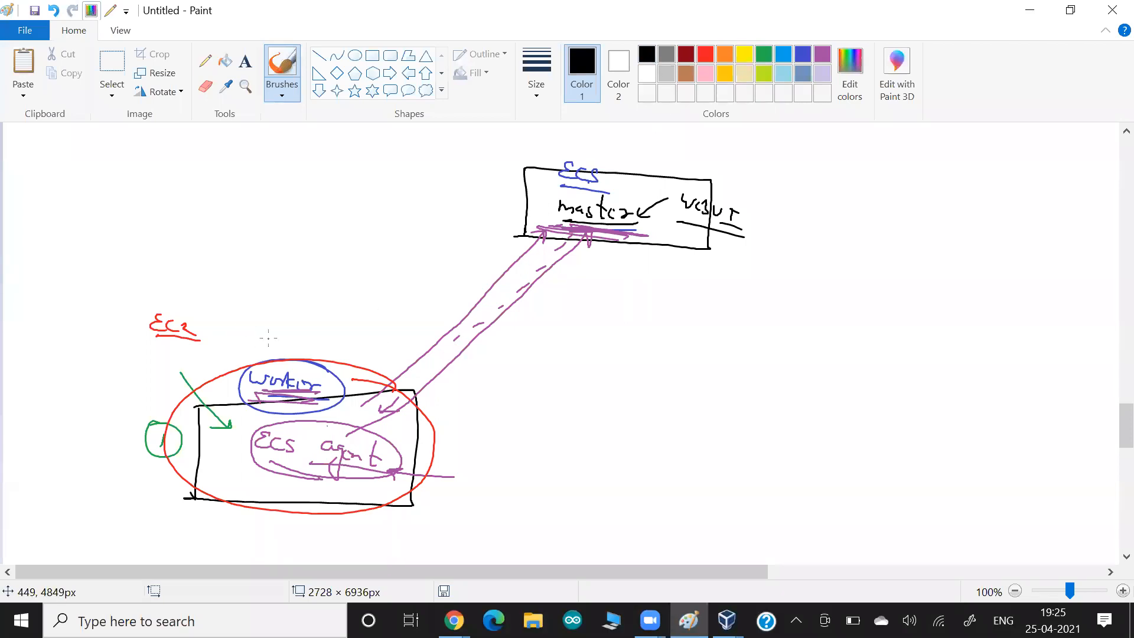
mouse_move(47, 431)
mouse_down()
mouse_move(58, 414)
mouse_move(73, 423)
mouse_up()
drag(89, 419, 83, 434)
drag(93, 430, 102, 434)
drag(115, 426, 122, 446)
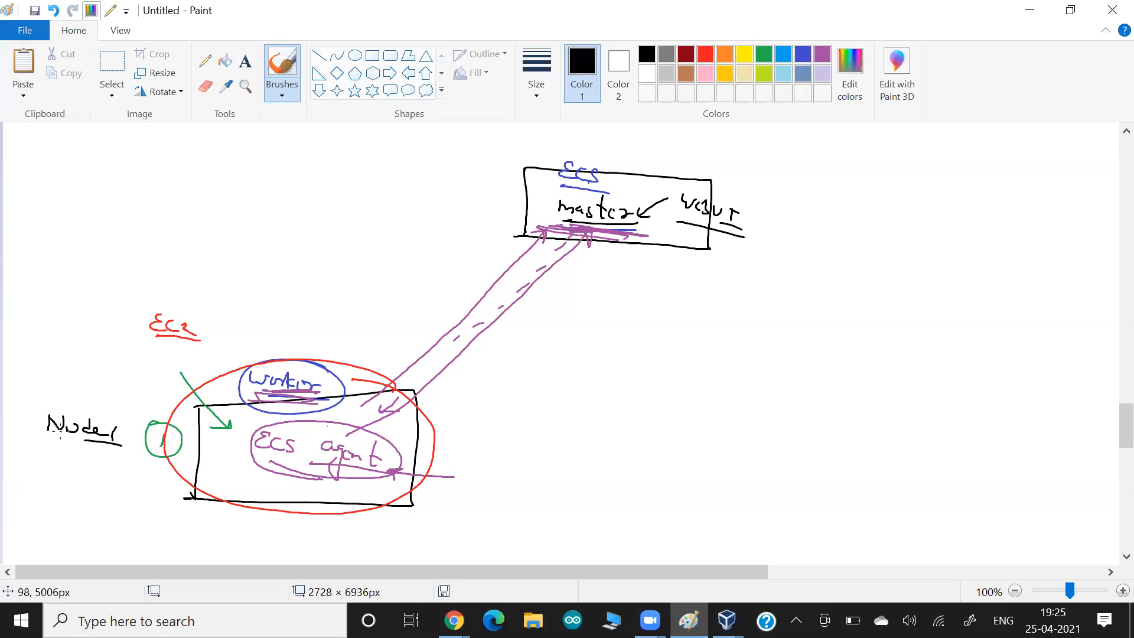
- Write the numbers 2, 5 and 7 below the diagram, circling the 2
drag(561, 449, 574, 460)
drag(751, 454, 744, 466)
drag(852, 474, 858, 485)
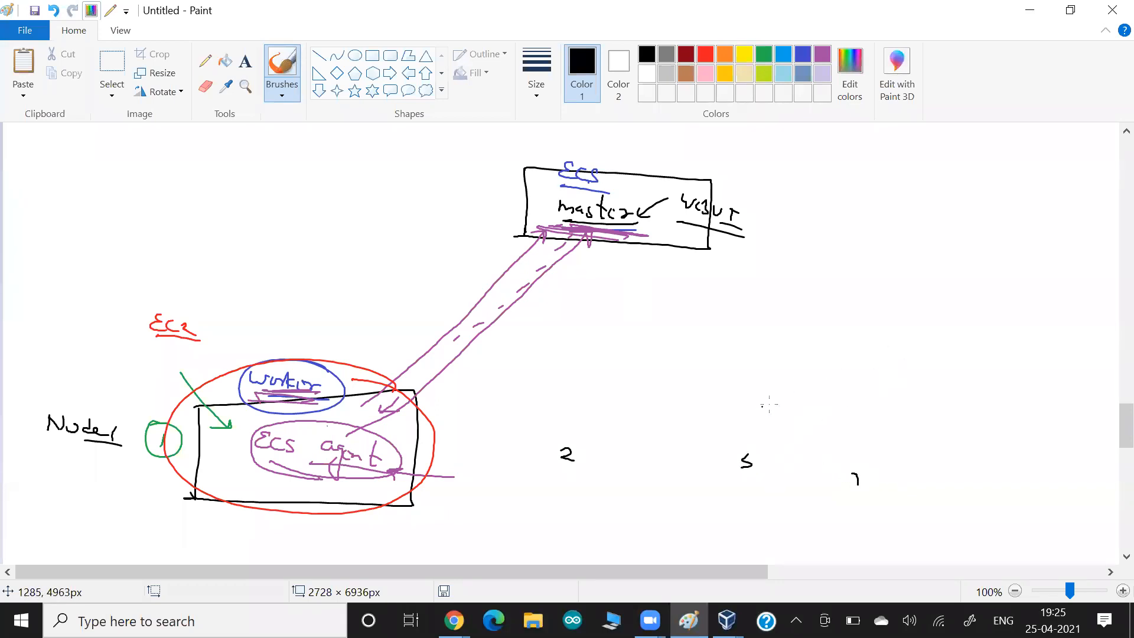
mouse_move(589, 414)
mouse_down()
mouse_move(615, 414)
mouse_move(582, 410)
mouse_up()
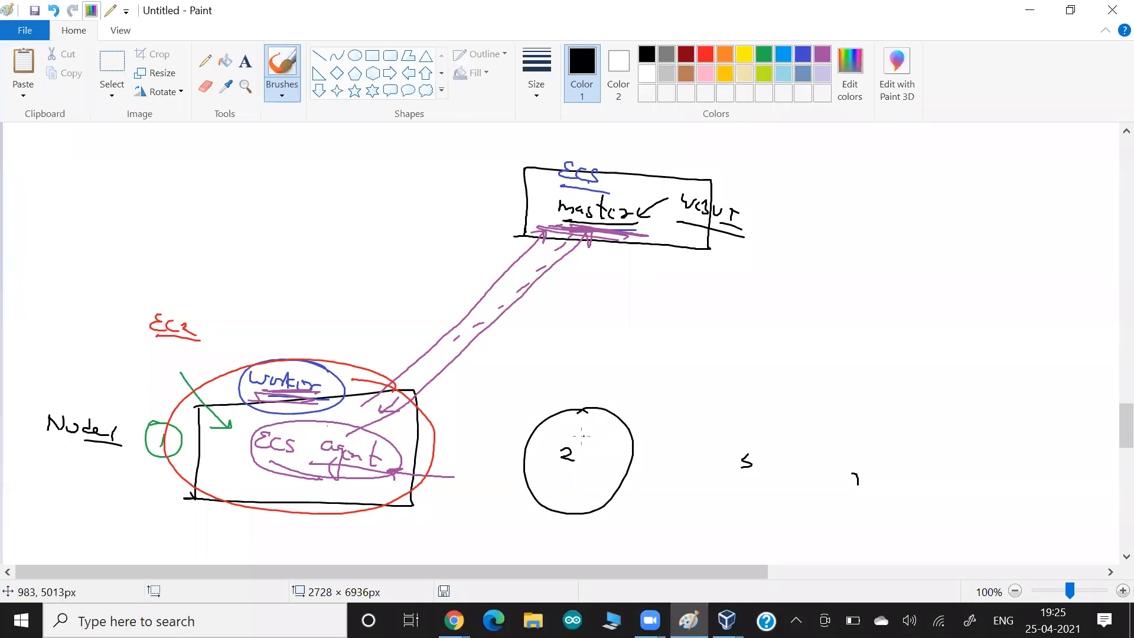
drag(856, 498, 869, 501)
- Add a 'Docker → 4' note with ASG underneath, and cross out the 7
mouse_move(916, 220)
mouse_down()
mouse_move(920, 230)
mouse_move(902, 236)
mouse_move(929, 252)
mouse_up()
drag(938, 245, 1021, 301)
drag(957, 277, 1018, 308)
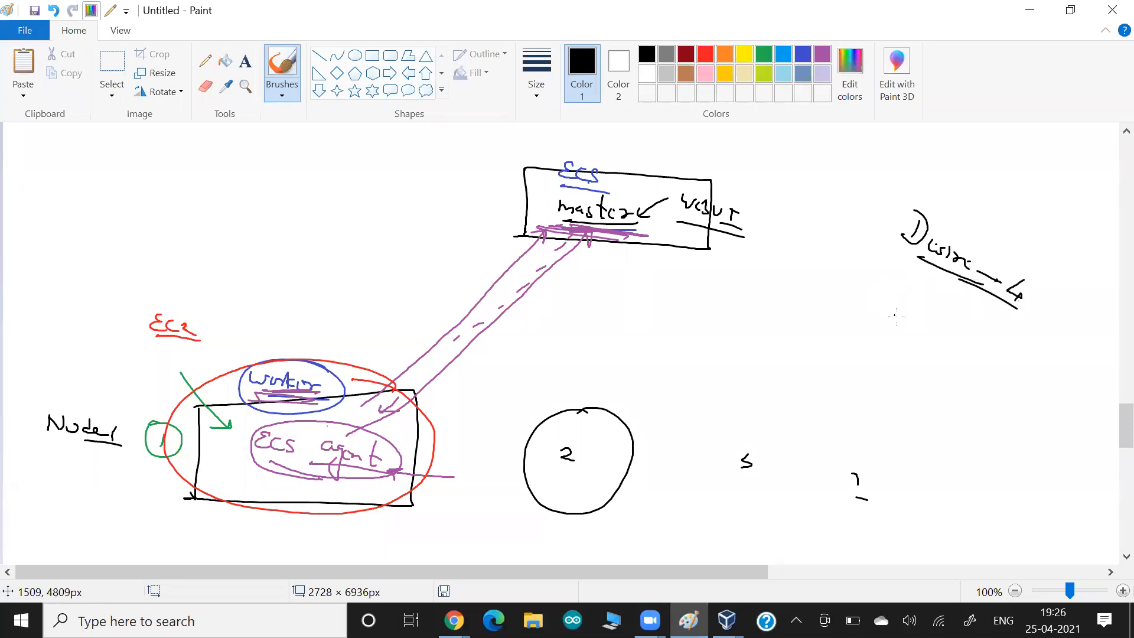
drag(838, 438, 875, 507)
drag(874, 441, 812, 508)
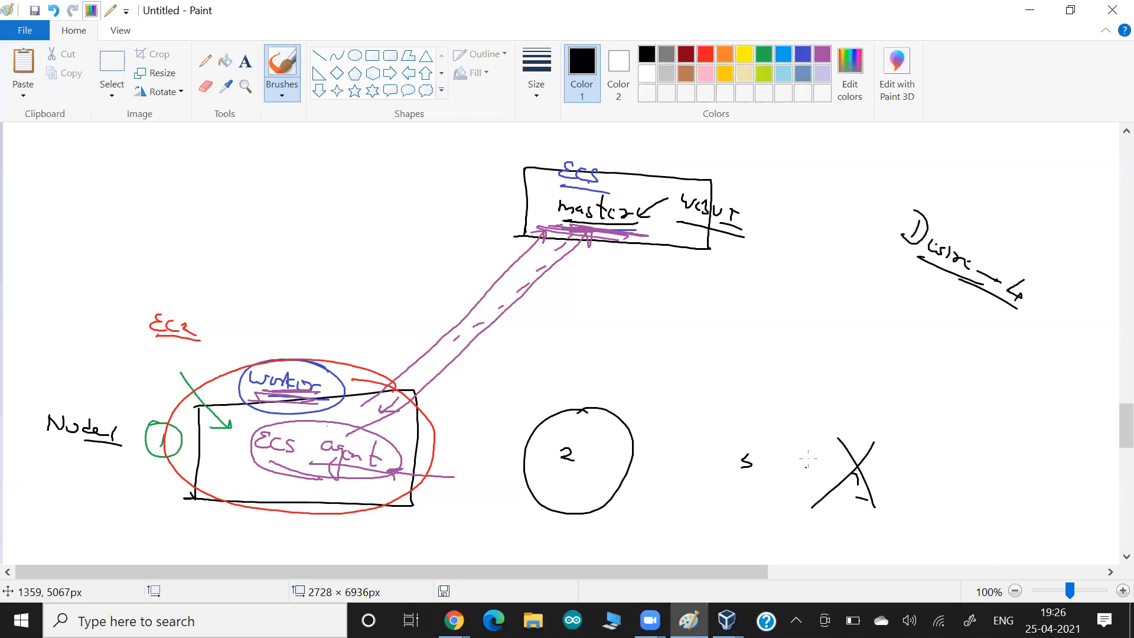
drag(937, 264, 925, 288)
drag(924, 283, 979, 346)
mouse_move(957, 340)
mouse_down()
mouse_move(980, 353)
mouse_move(957, 340)
mouse_up()
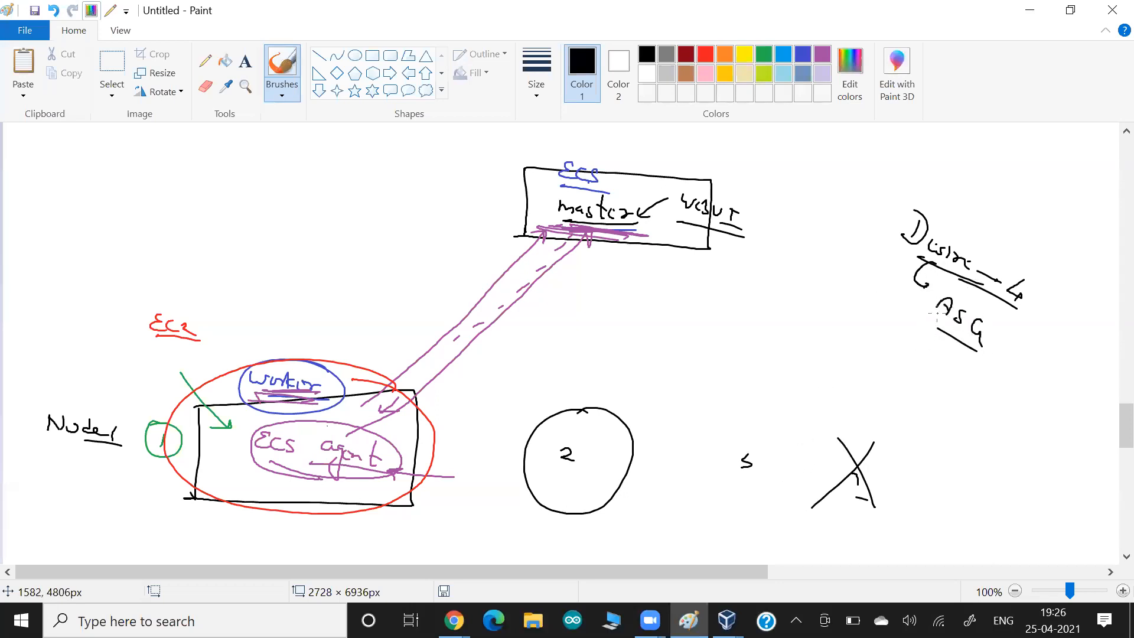
- Draw an arrow pointing at the worker box, then go to the EC2 instance details
drag(390, 349, 356, 378)
mouse_move(361, 367)
mouse_down()
mouse_move(368, 386)
mouse_move(385, 385)
mouse_up()
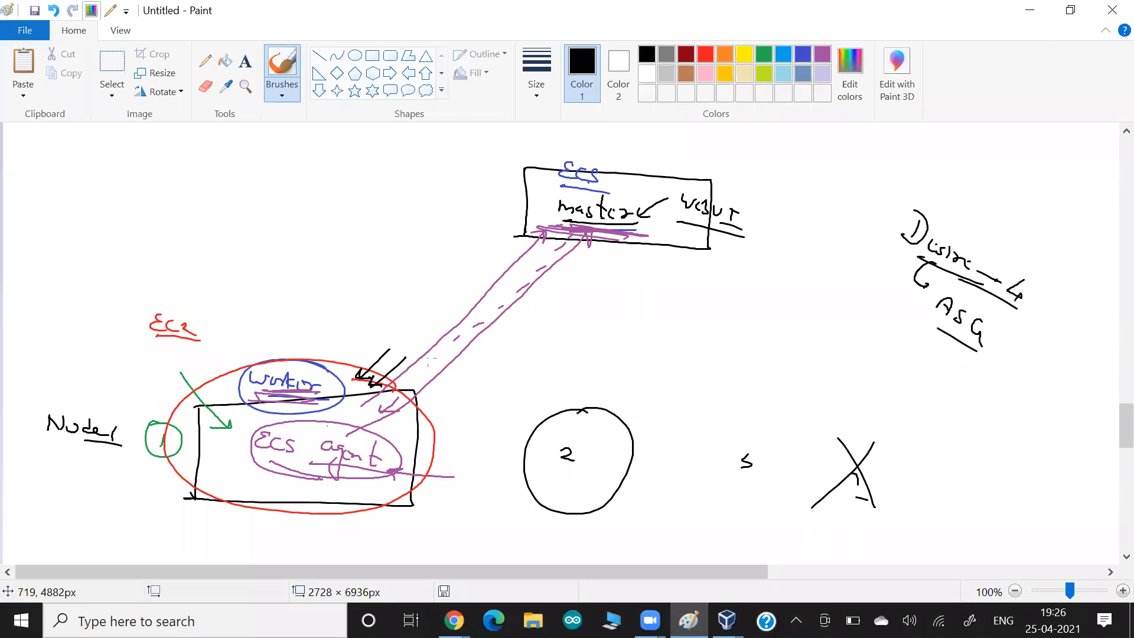
key(alt+Tab)
key(Tab)
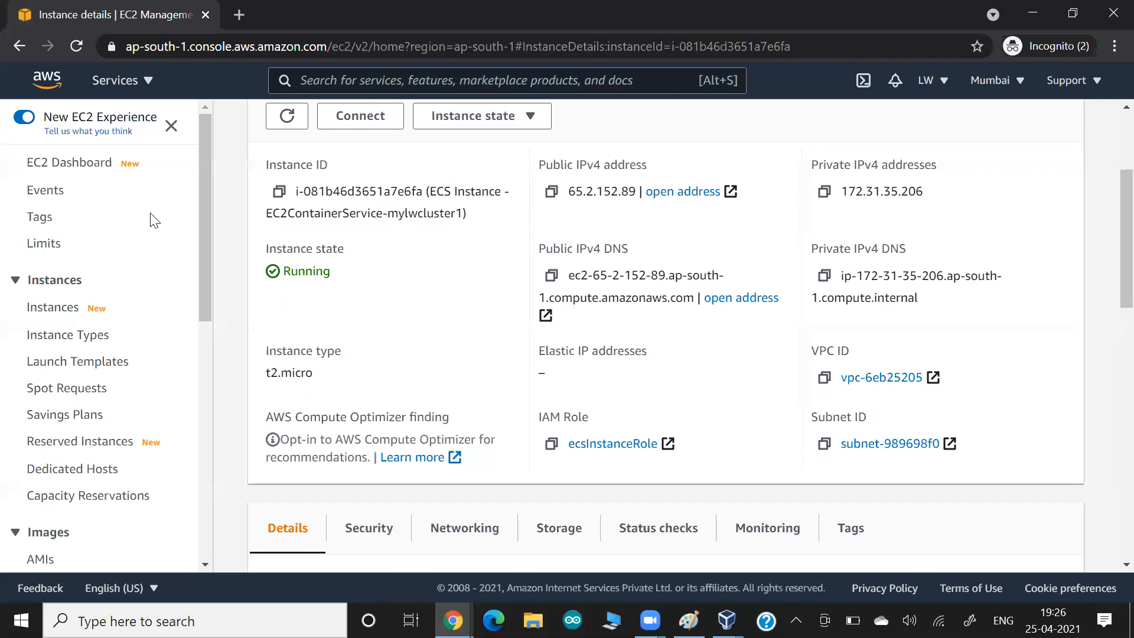
- Open mylwcluster1's Auto Scaling group and maximize its details to show desired capacity 1, minimum 0
scroll(115, 236, down, 3)
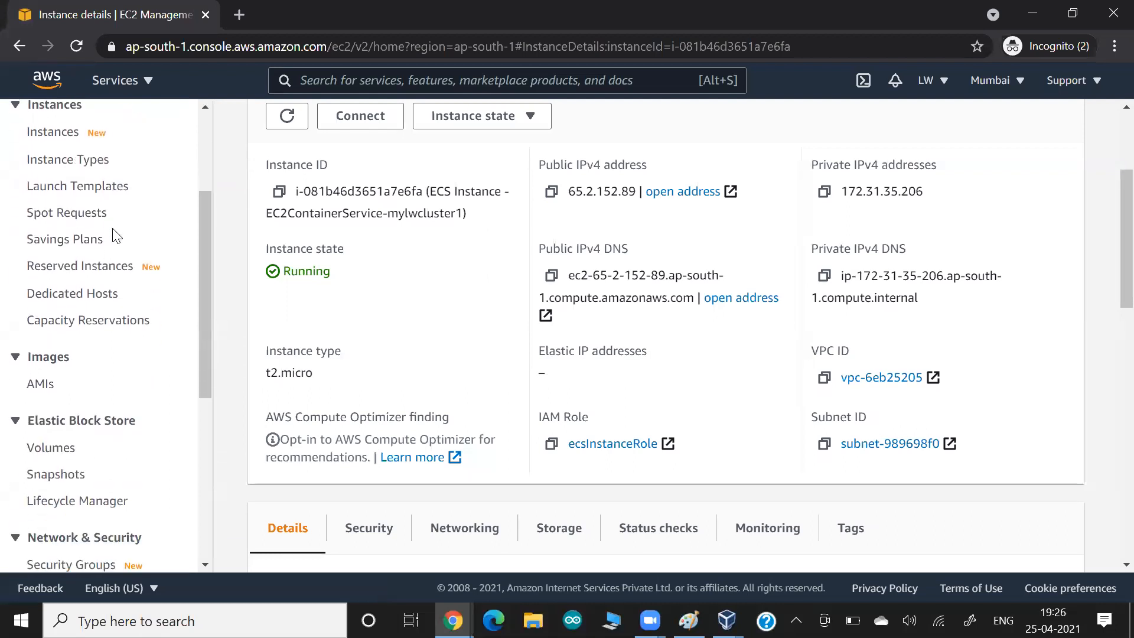
scroll(116, 237, down, 6)
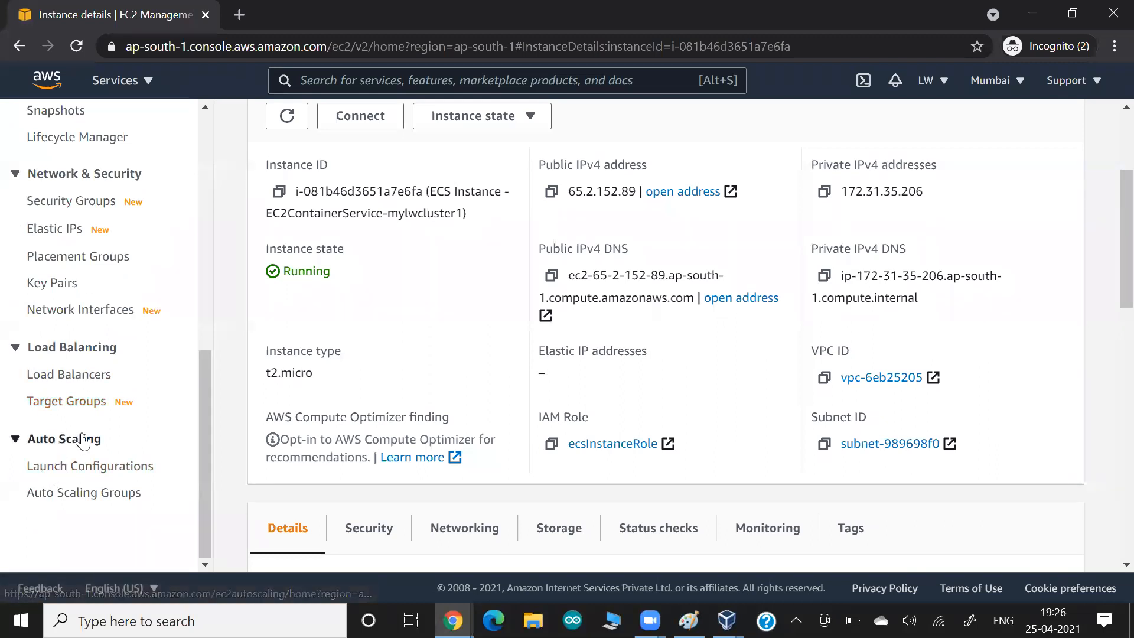
click(65, 498)
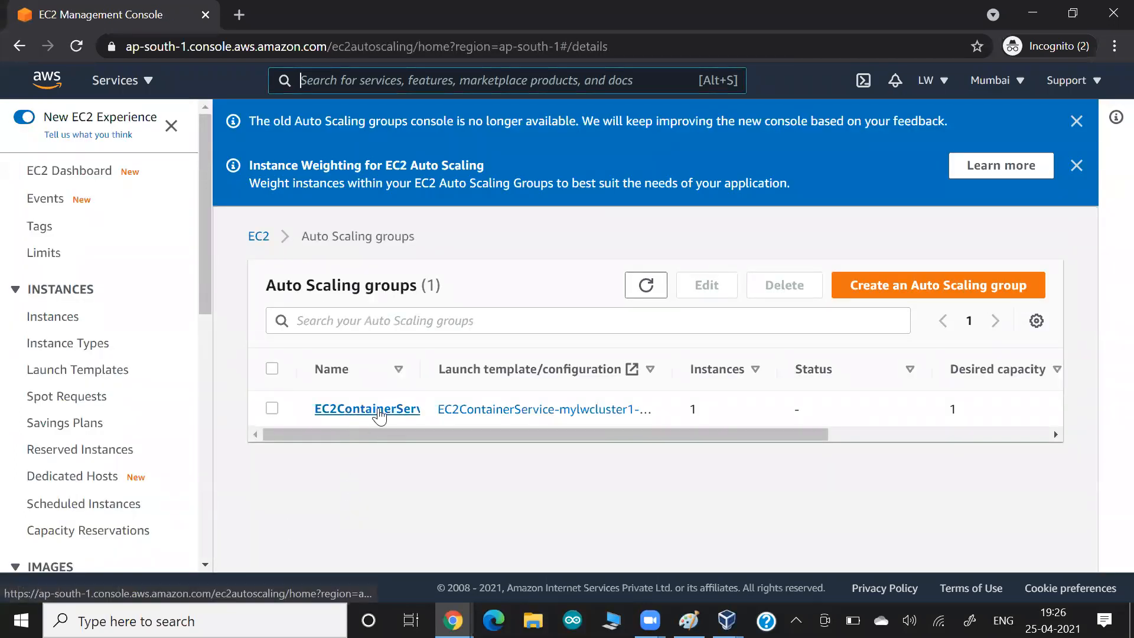
drag(421, 369, 562, 369)
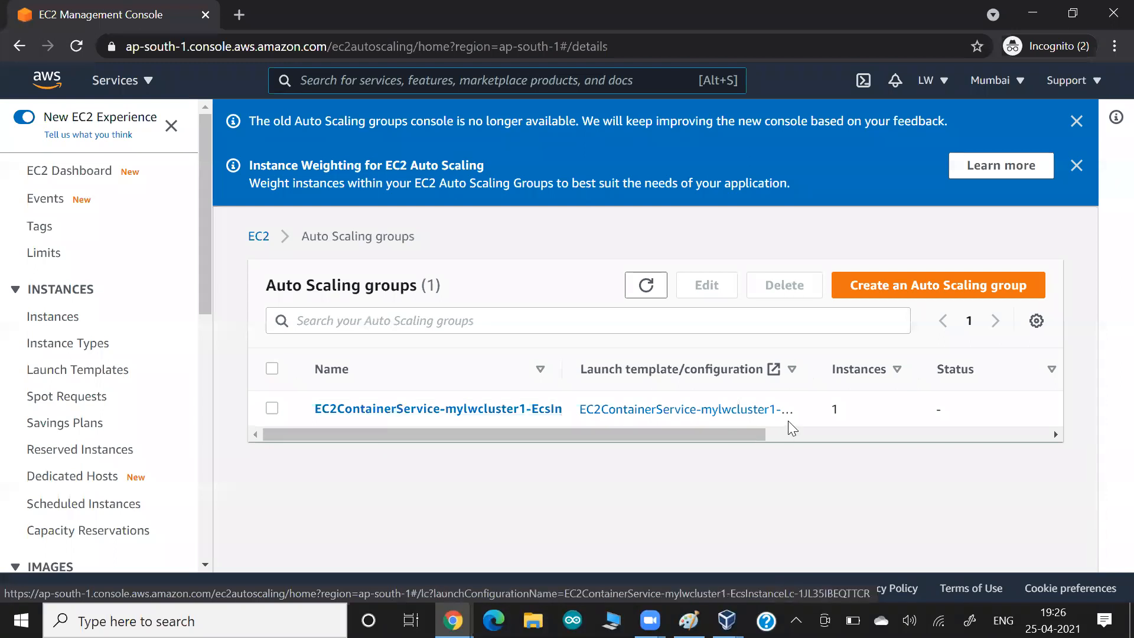
click(855, 413)
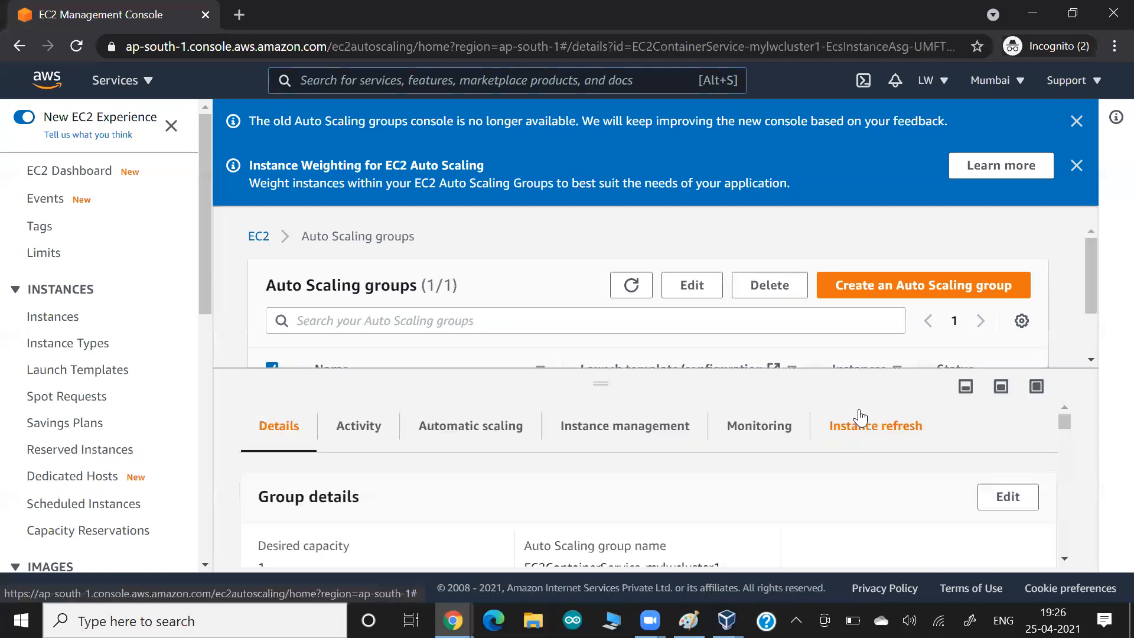
click(1036, 386)
- Compare the Auto Scaling desired capacity 1 with the ECS cluster's desired instance count
double_click(261, 486)
key(alt+Tab)
key(alt+Tab)
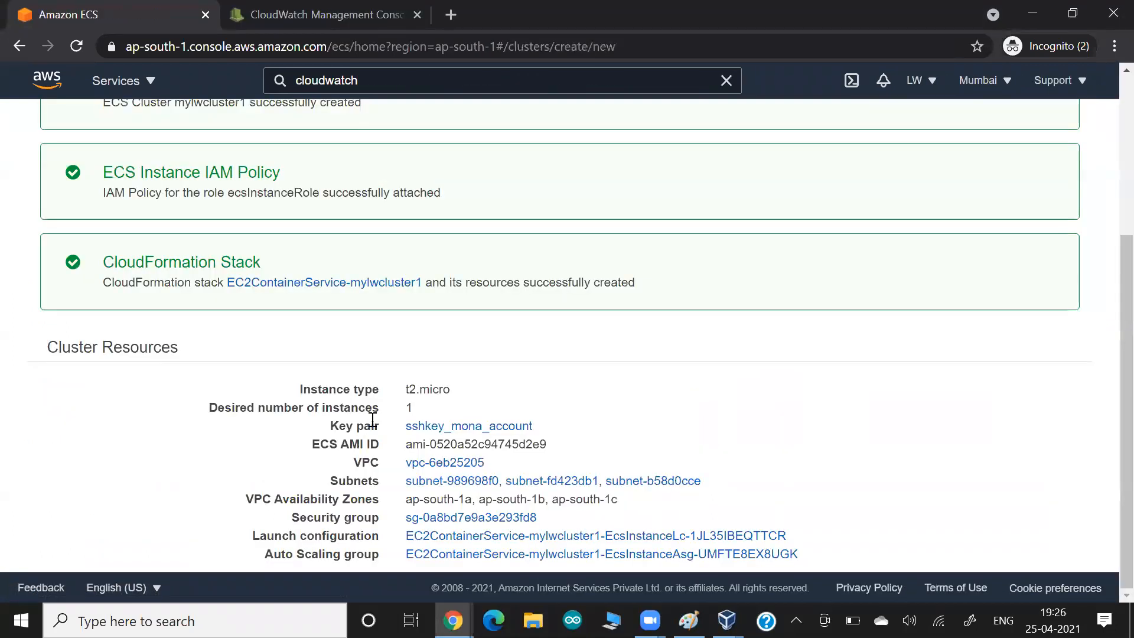
drag(241, 408, 428, 408)
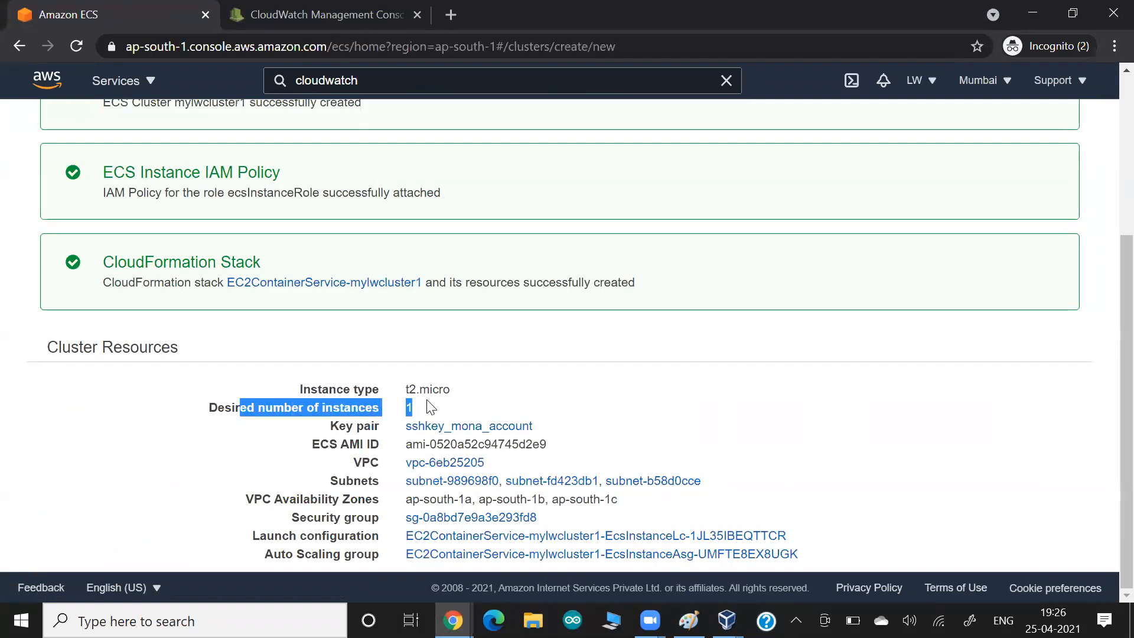
key(alt+Tab)
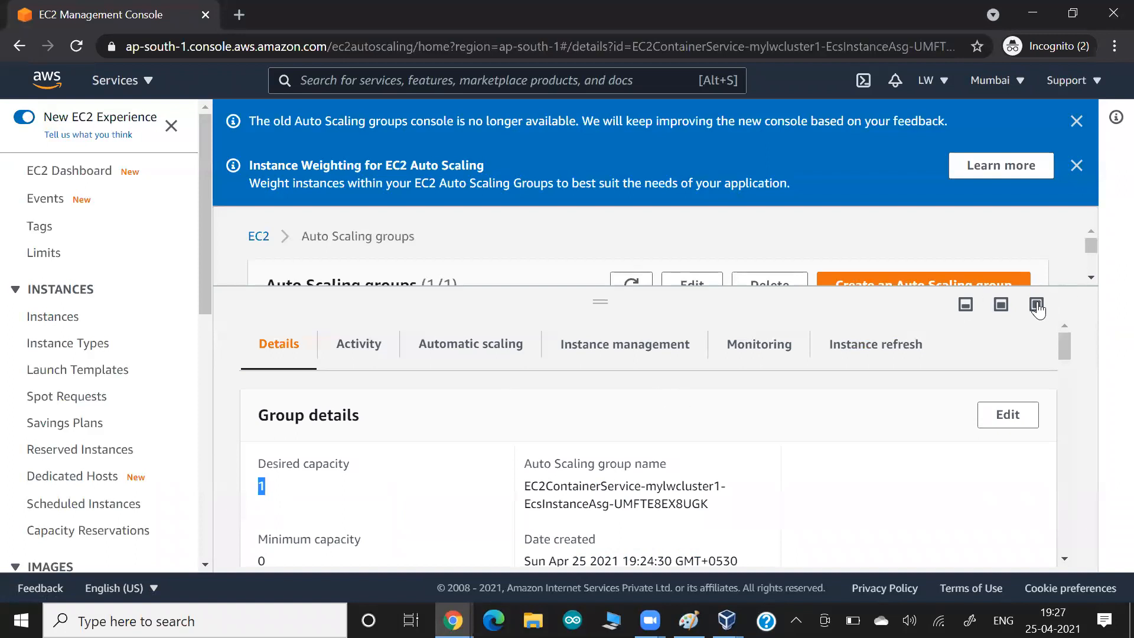
scroll(609, 409, down, 3)
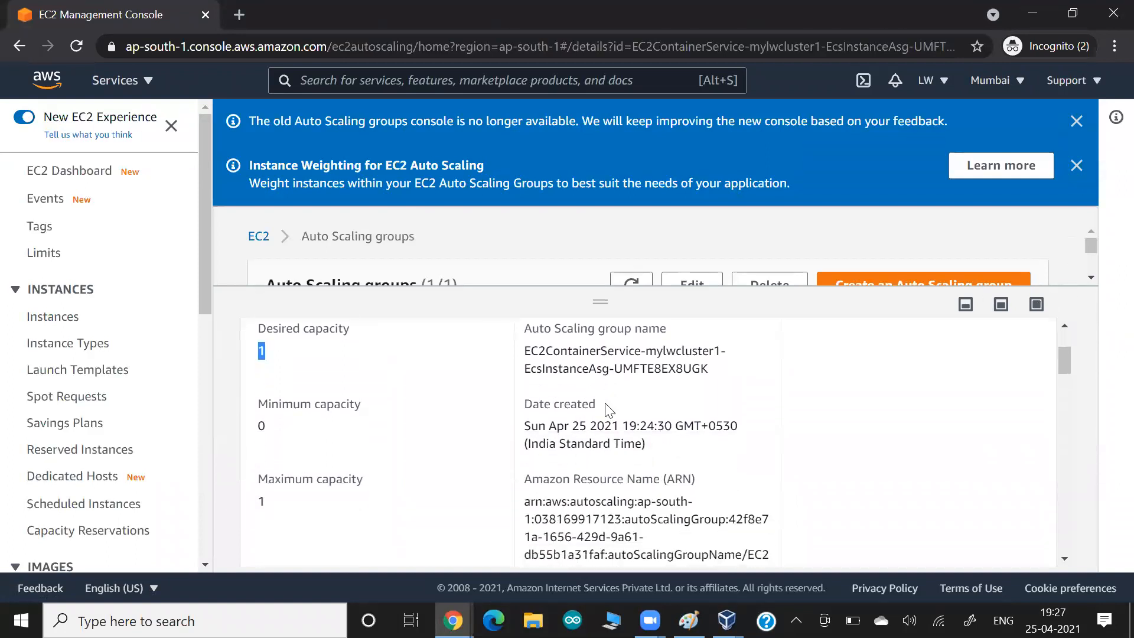
click(310, 499)
- Restore the Auto Scaling details panel and return to the ECS cluster launch status page
scroll(310, 499, up, 3)
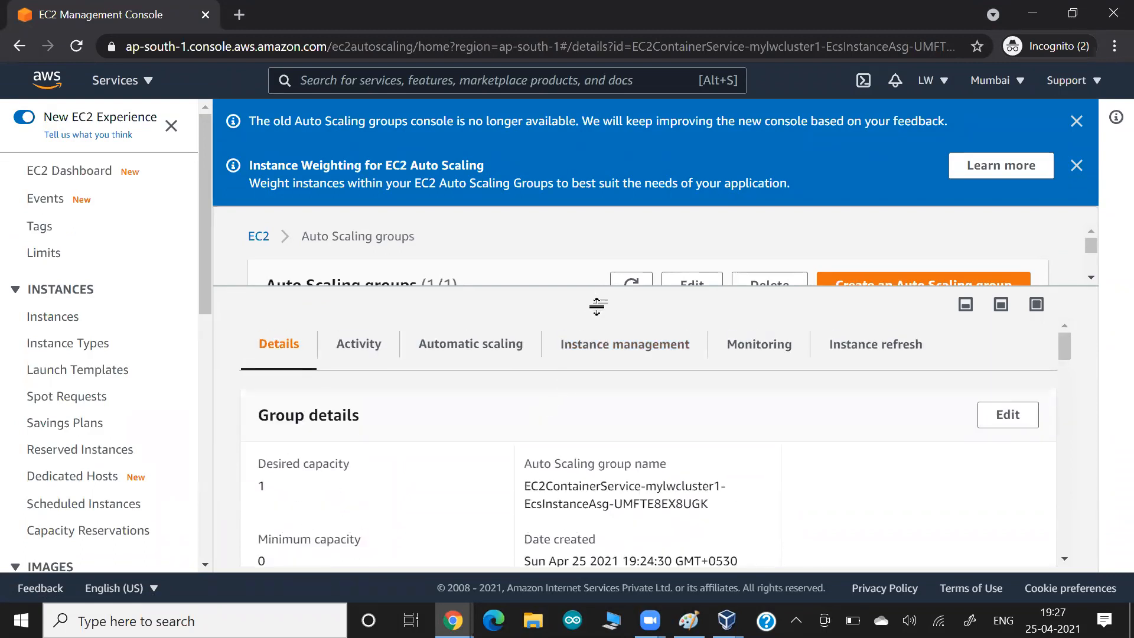
drag(599, 302, 601, 488)
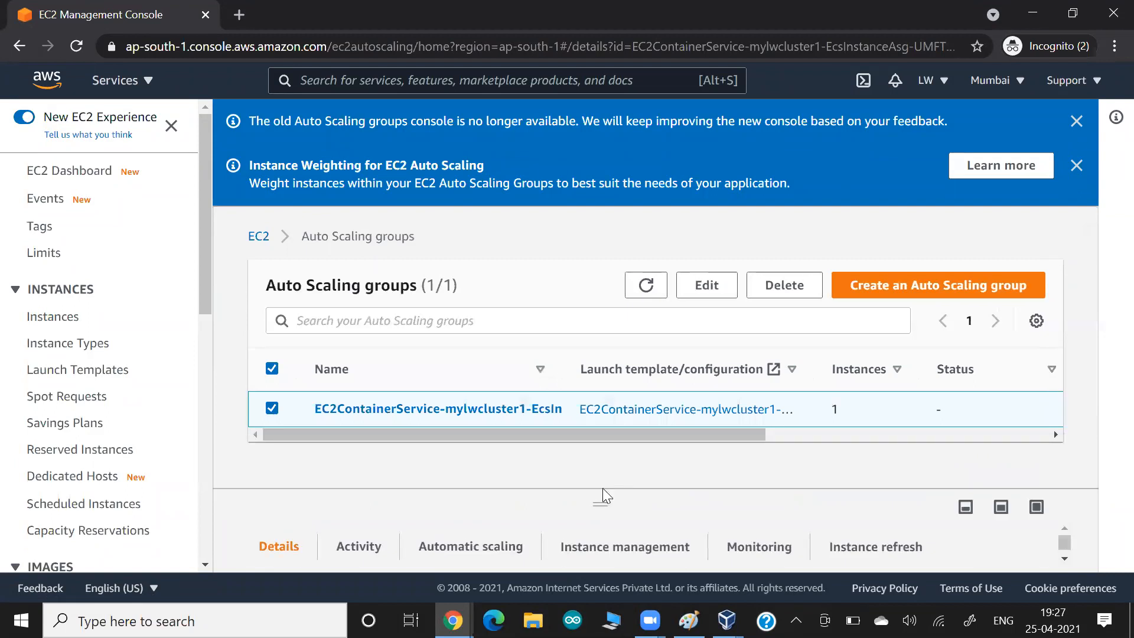
key(alt+Tab)
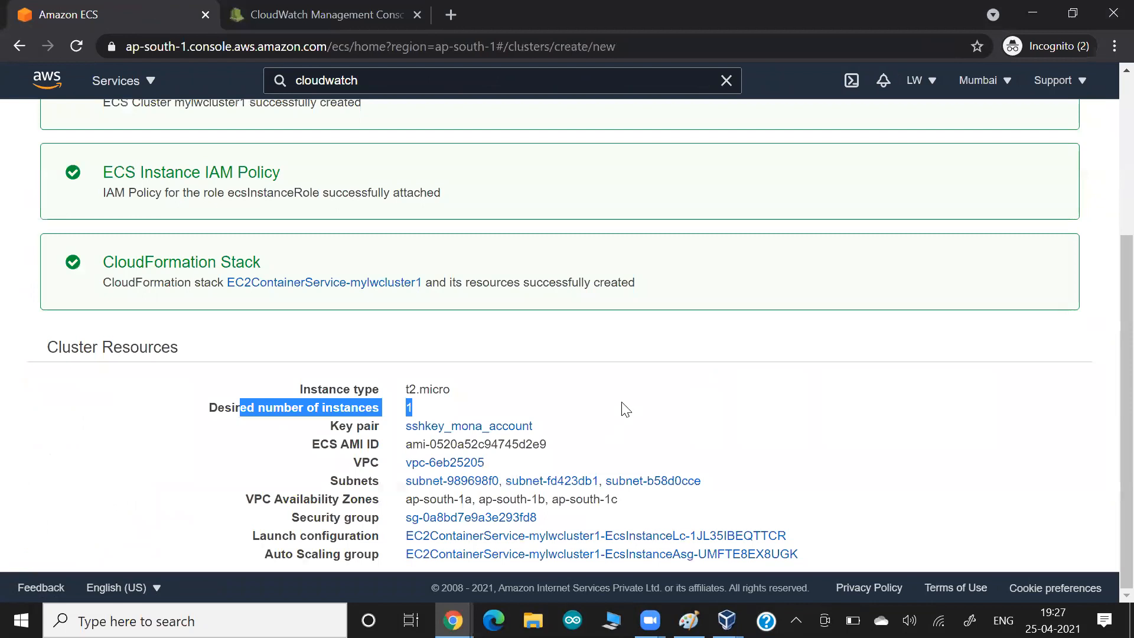
scroll(626, 410, up, 4)
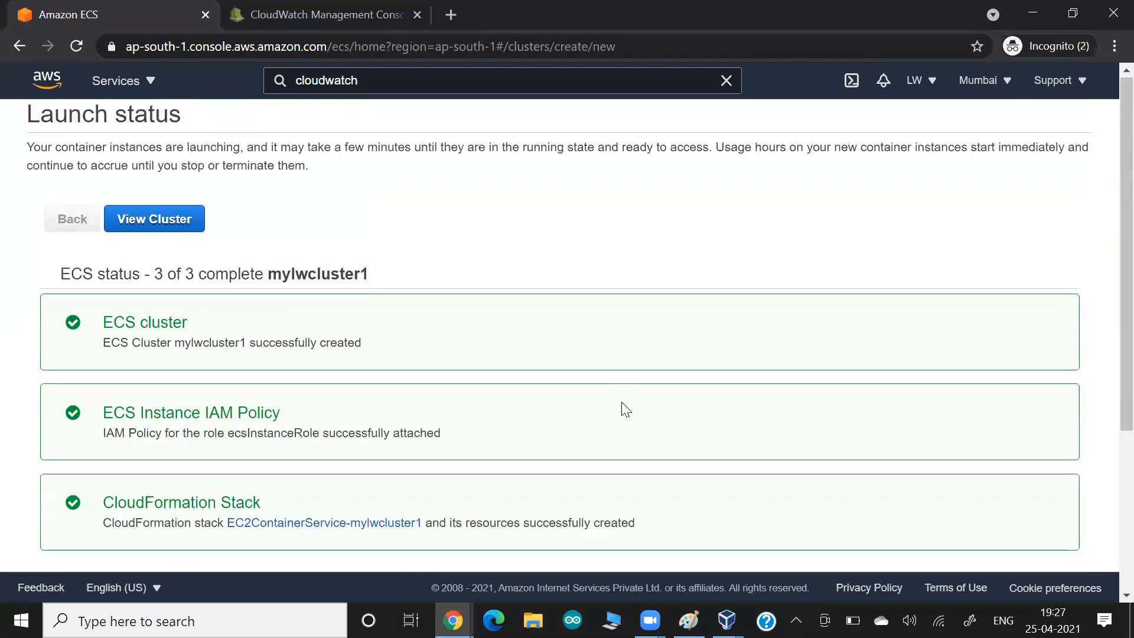
scroll(623, 405, down, 4)
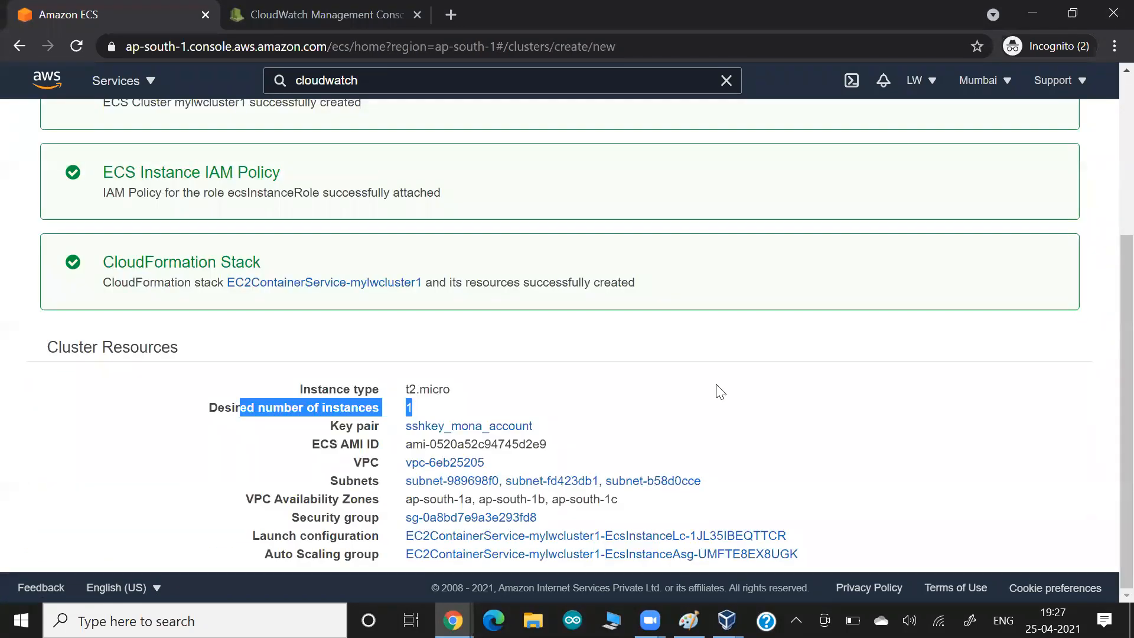
key(alt+Tab)
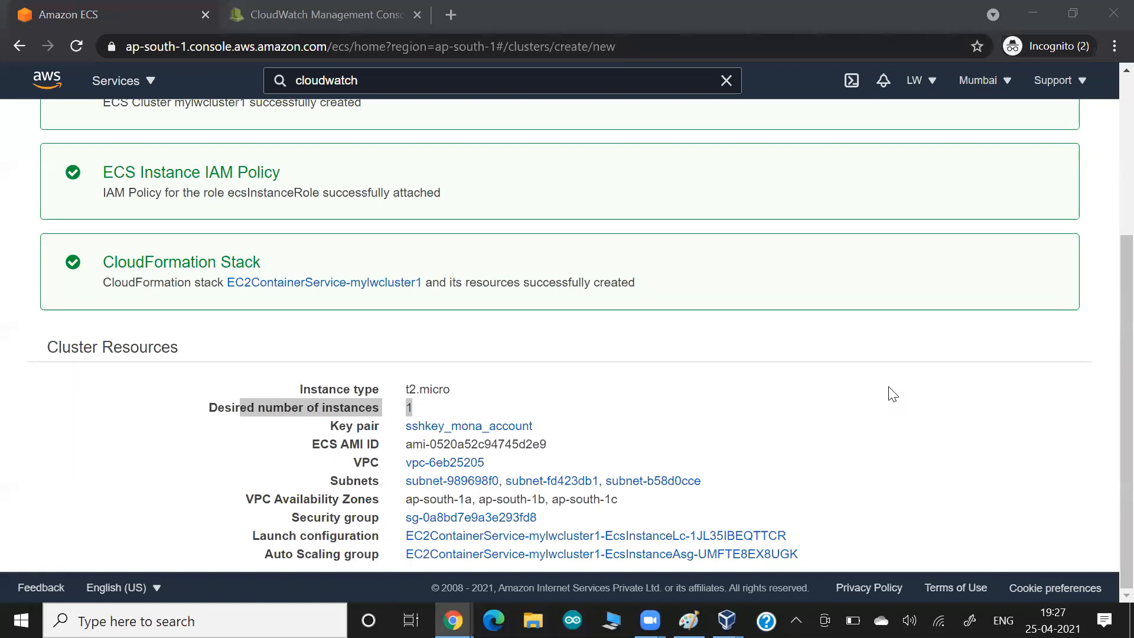
click(892, 394)
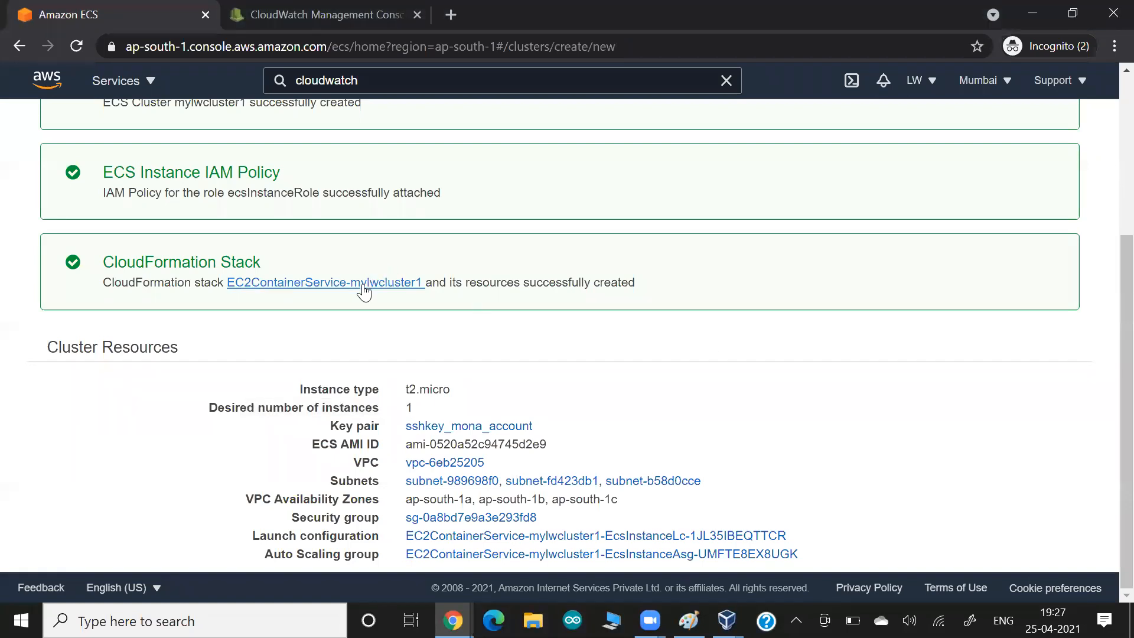
scroll(443, 206, up, 4)
- Open the mylwcluster1 cluster overview, comparing it briefly with the whiteboard
click(162, 221)
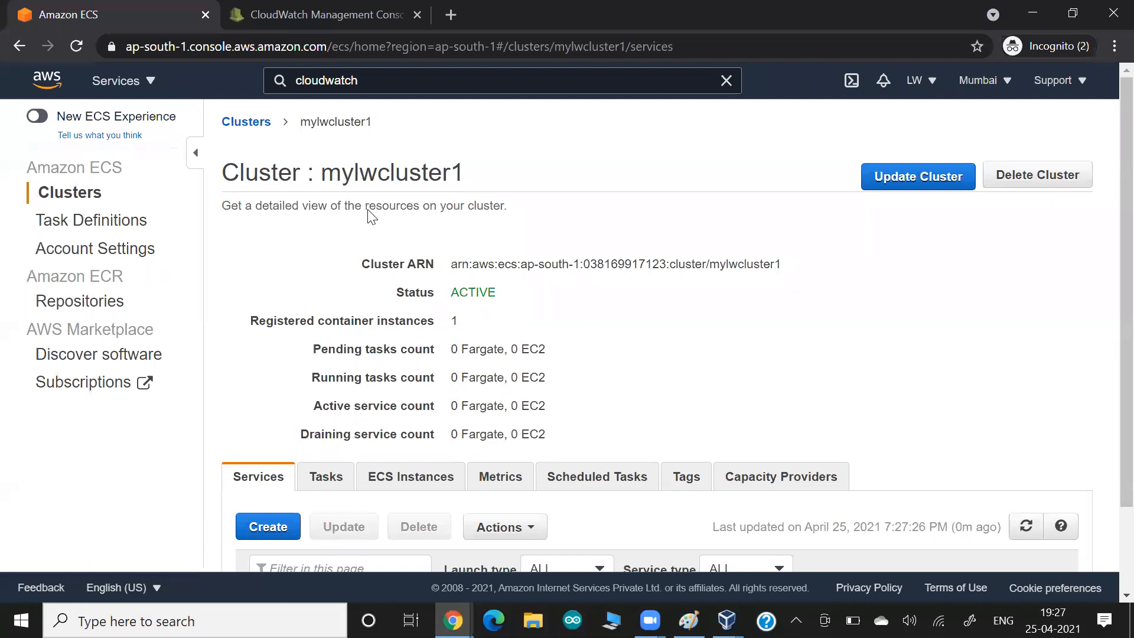
key(alt+Tab)
key(alt+Tab)
key(alt+Tab)
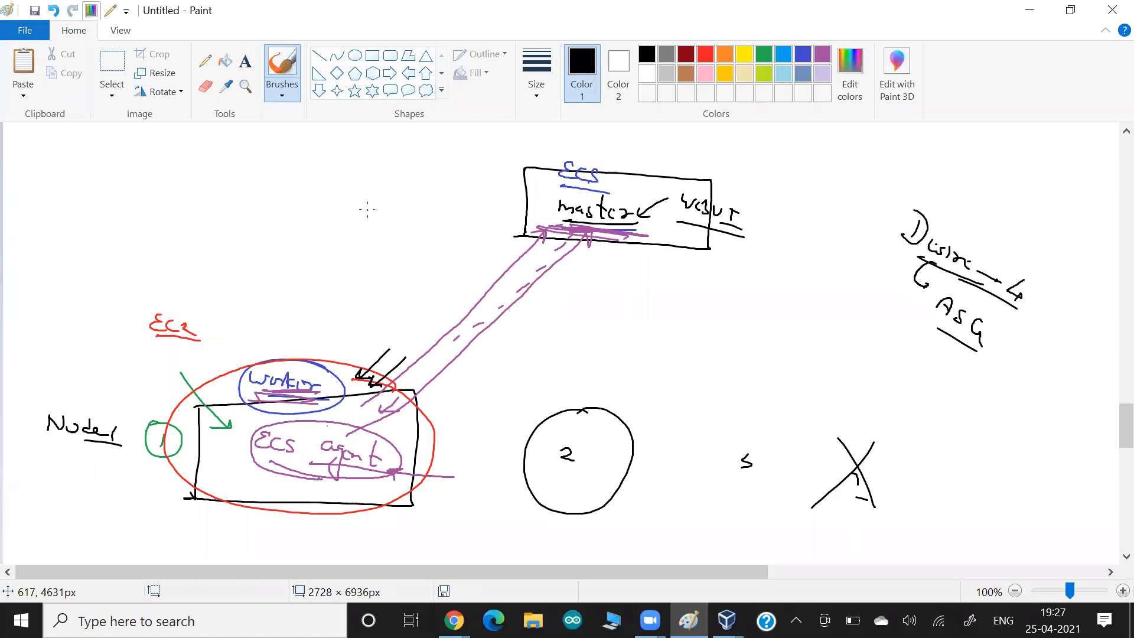
key(alt+Tab)
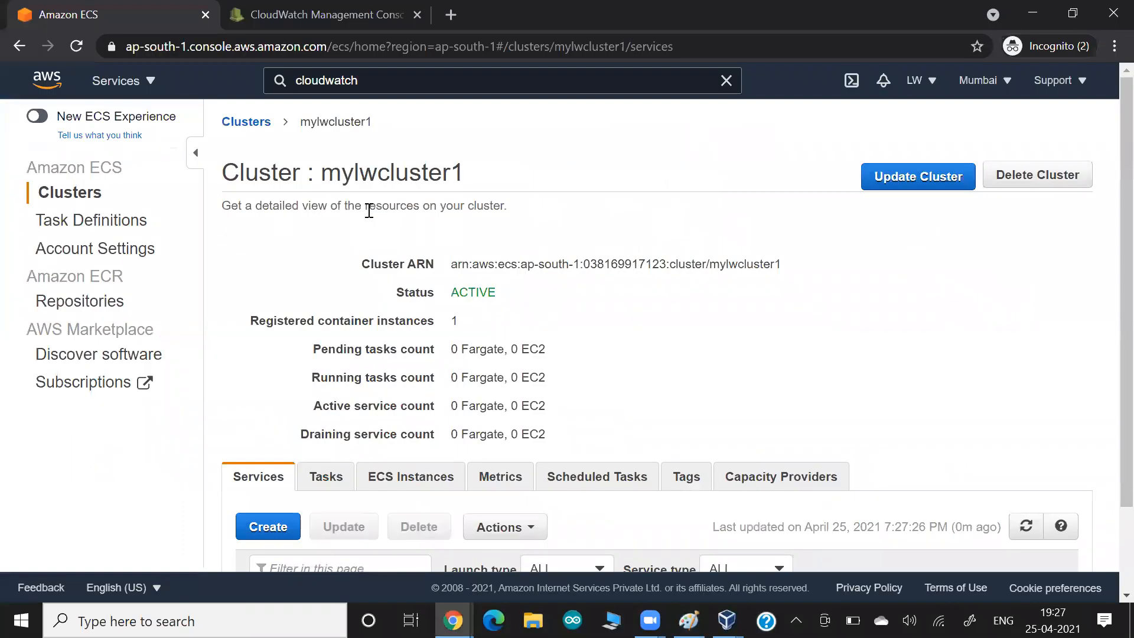
- Circle the red label above the node on the whiteboard, then scroll the cluster page toward Services
key(alt+Tab)
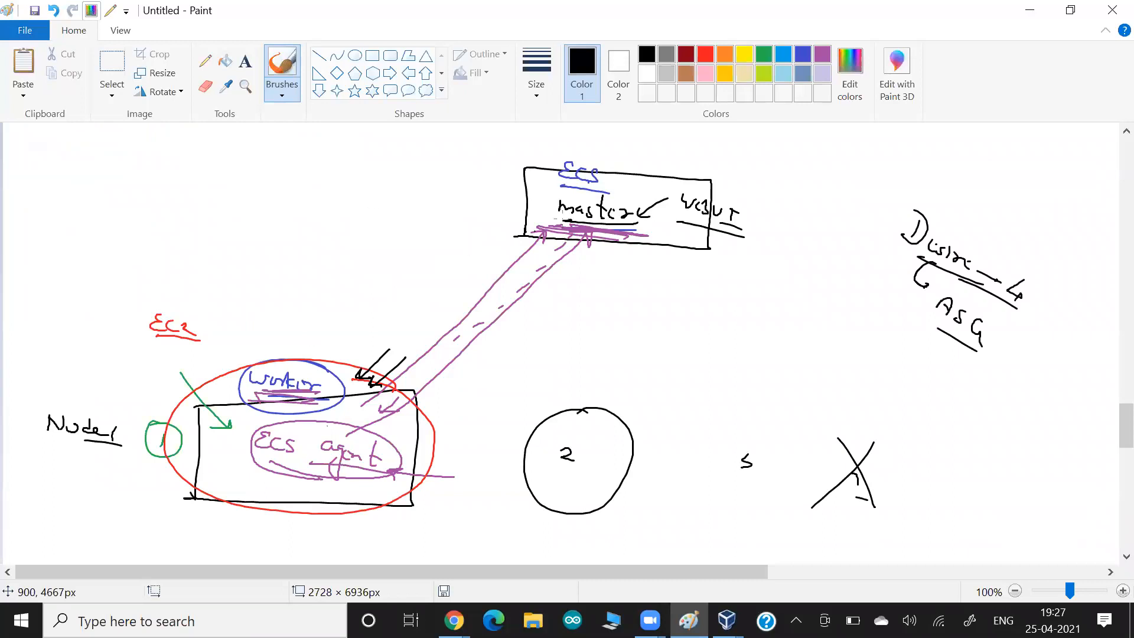
mouse_move(162, 355)
mouse_down()
mouse_move(127, 325)
mouse_move(125, 347)
mouse_up()
key(alt+Tab)
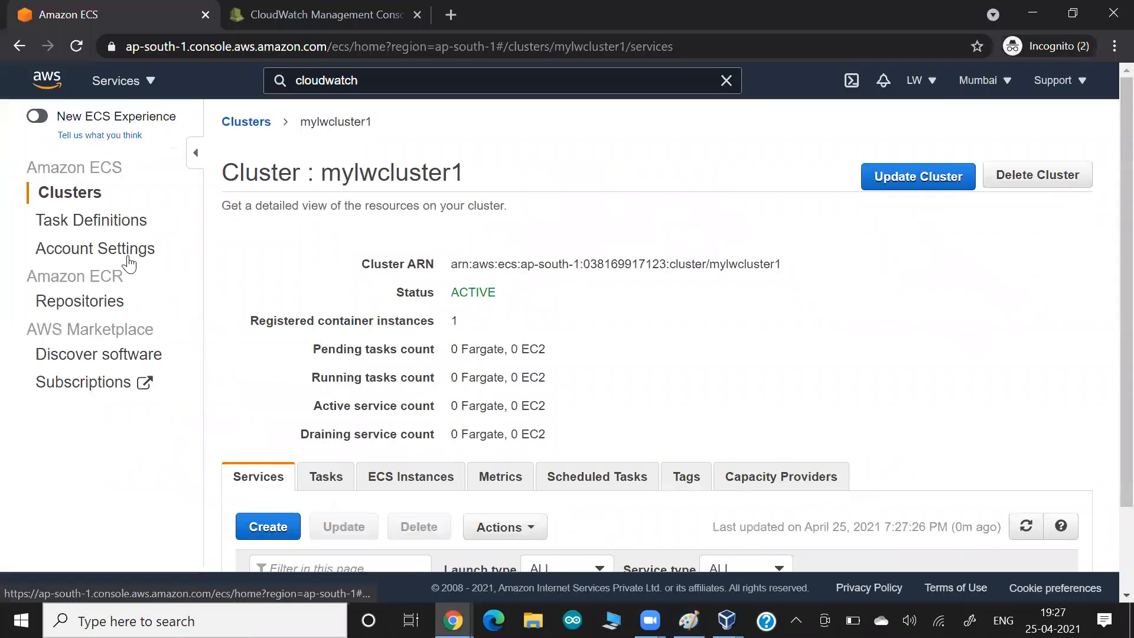
scroll(366, 280, down, 2)
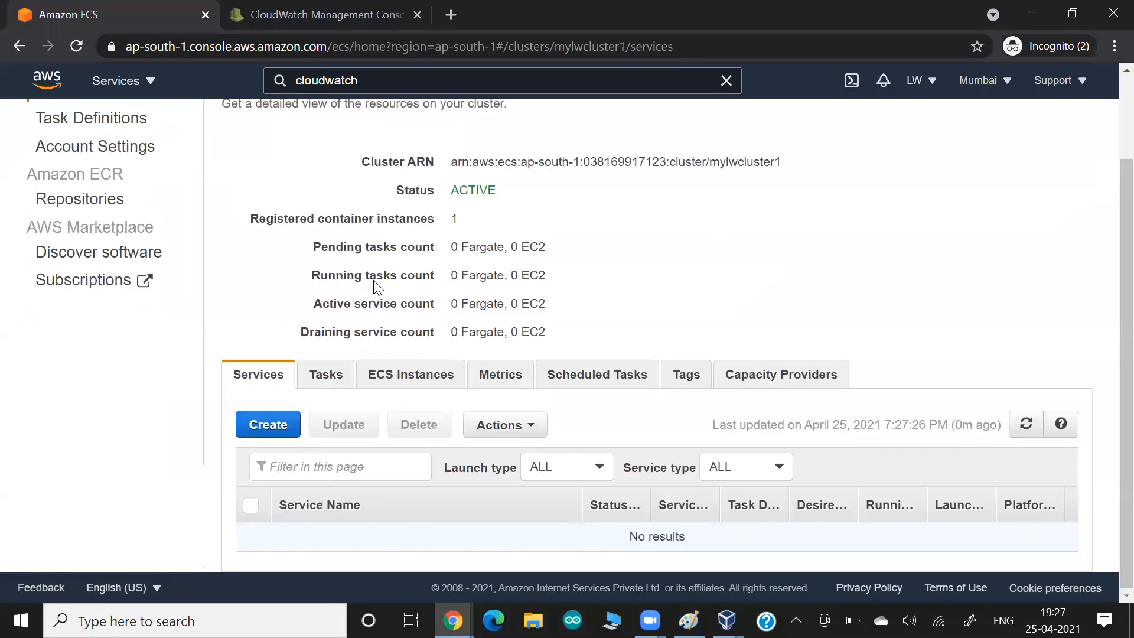
- List the cluster's ECS Instances and highlight the one instance's 1024 CPU and 983 memory available
click(392, 376)
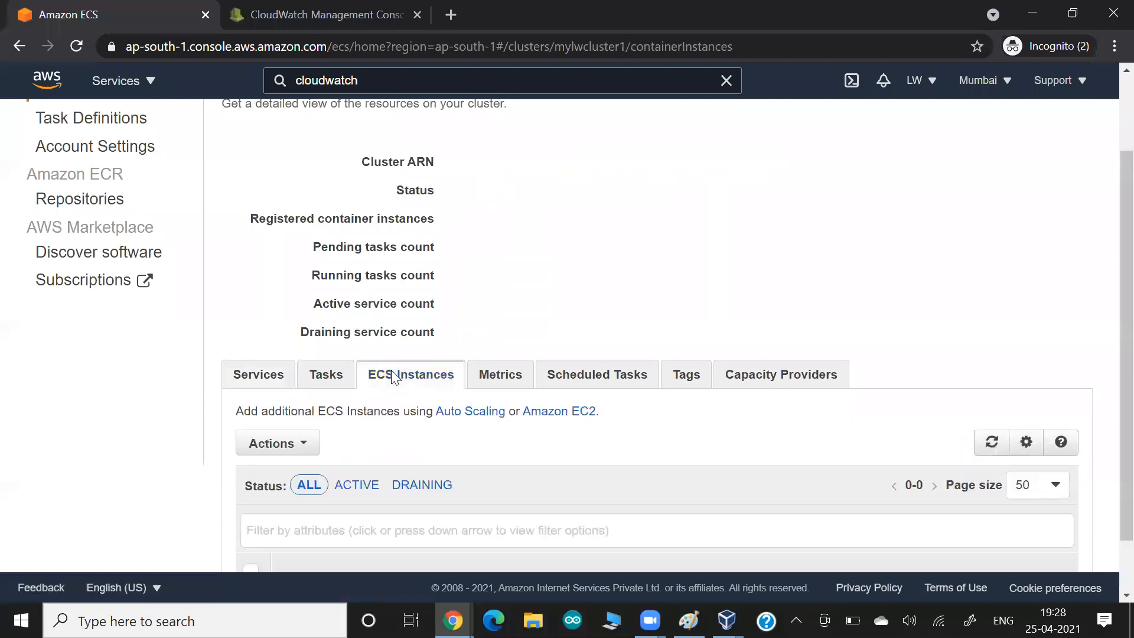
scroll(577, 309, down, 2)
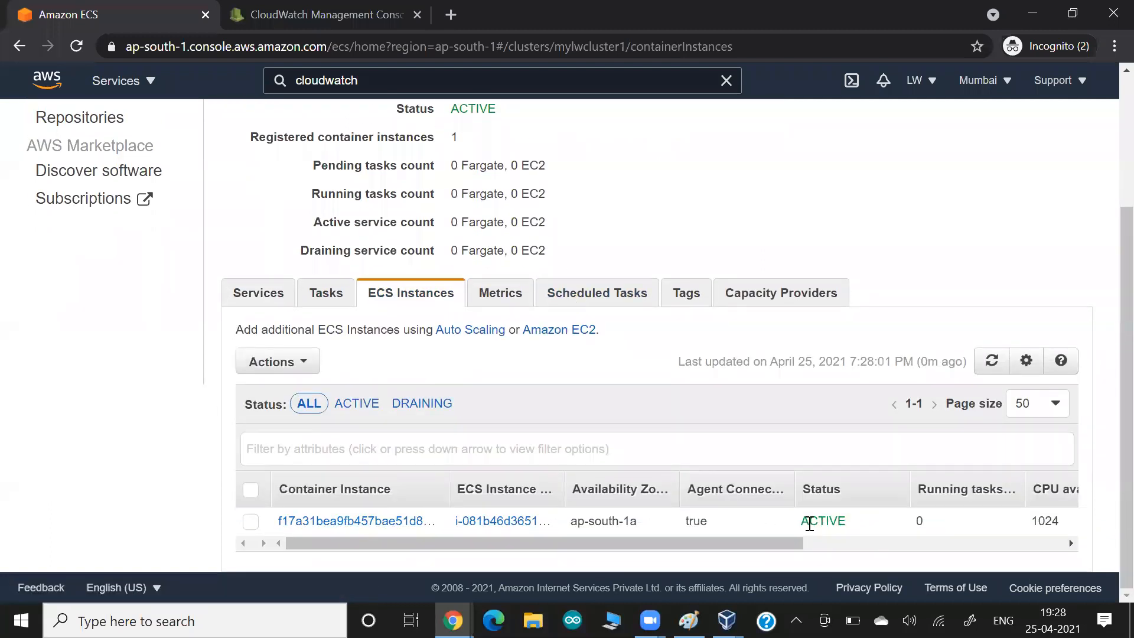
scroll(643, 424, up, 2)
drag(388, 243, 495, 255)
drag(452, 214, 519, 223)
scroll(644, 281, down, 1)
scroll(643, 282, down, 2)
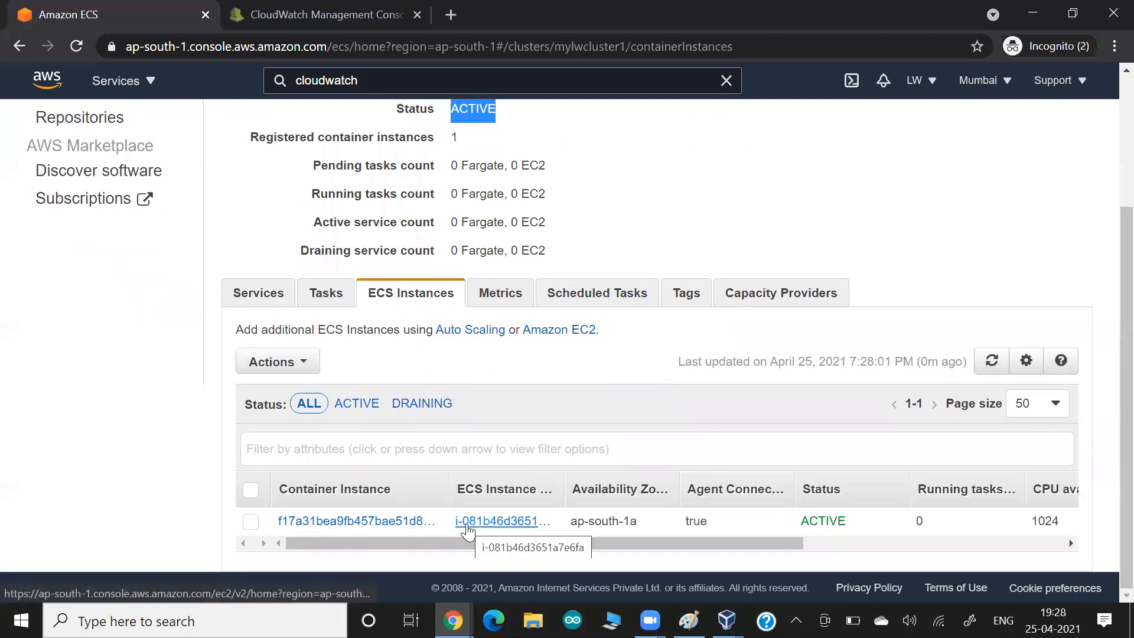
drag(513, 541, 836, 565)
drag(741, 522, 757, 524)
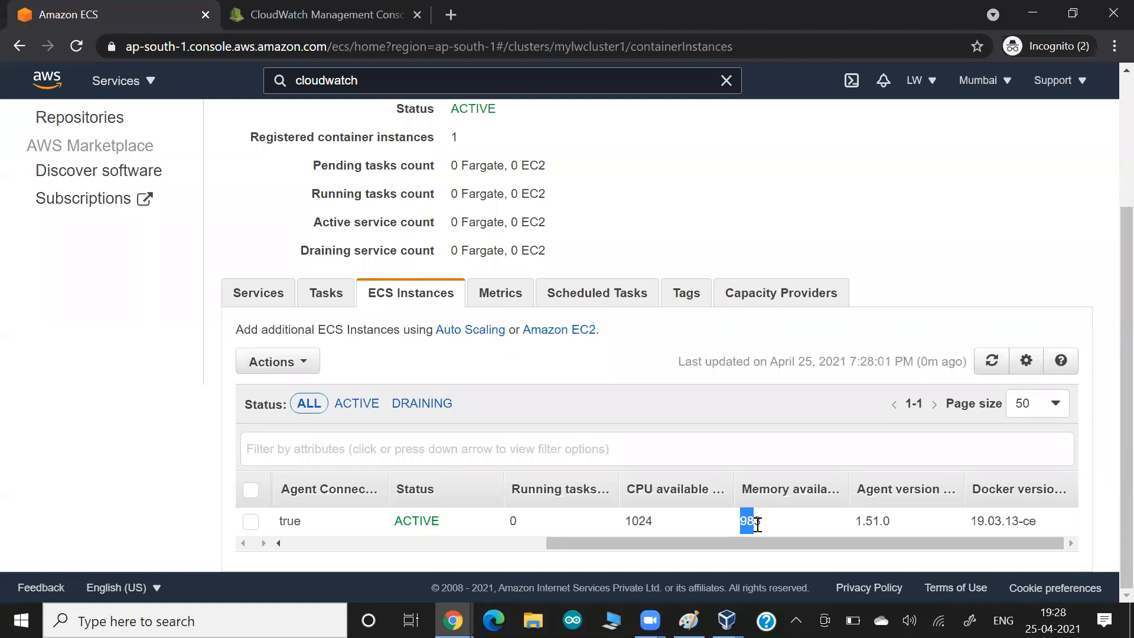
- Write 'D.E' above the worker ellipse on the whiteboard and return to the instances list
key(alt+Tab)
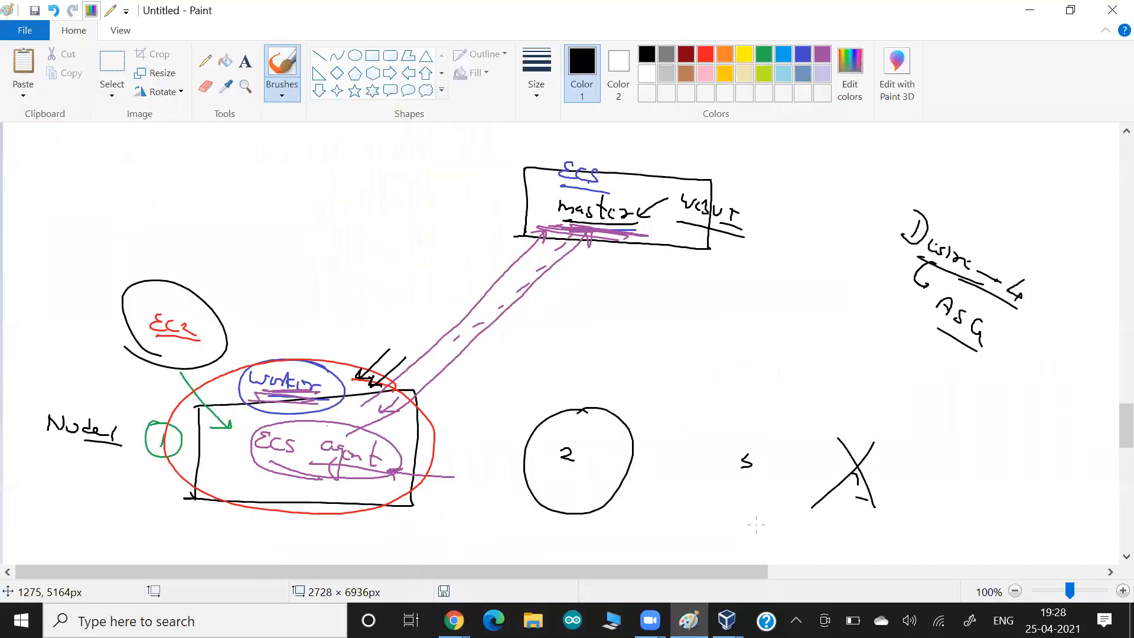
drag(306, 331, 297, 347)
click(314, 348)
drag(327, 342, 343, 373)
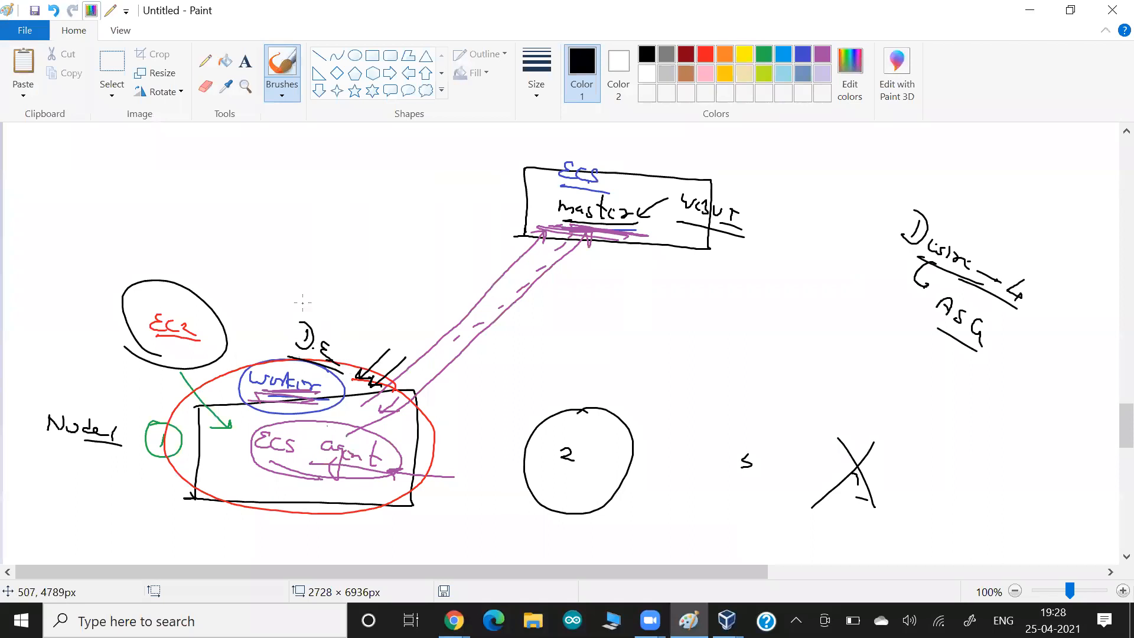
key(alt+Tab)
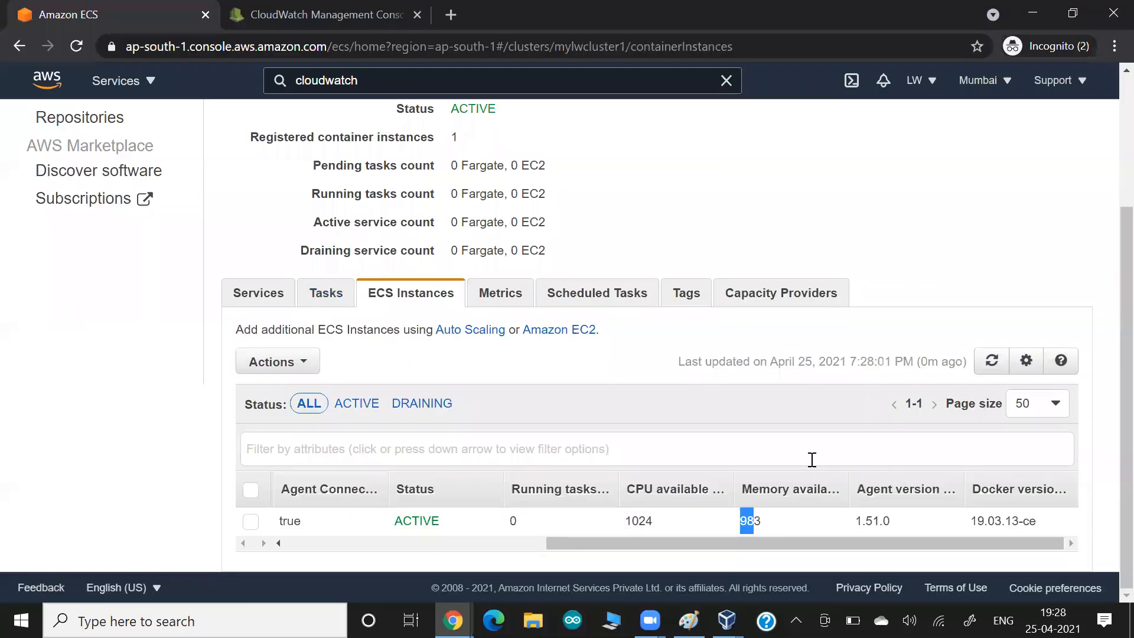
- Open the container instance's EC2 details in a new tab and copy its public IPv4 65.2.152.89
drag(977, 520, 1028, 520)
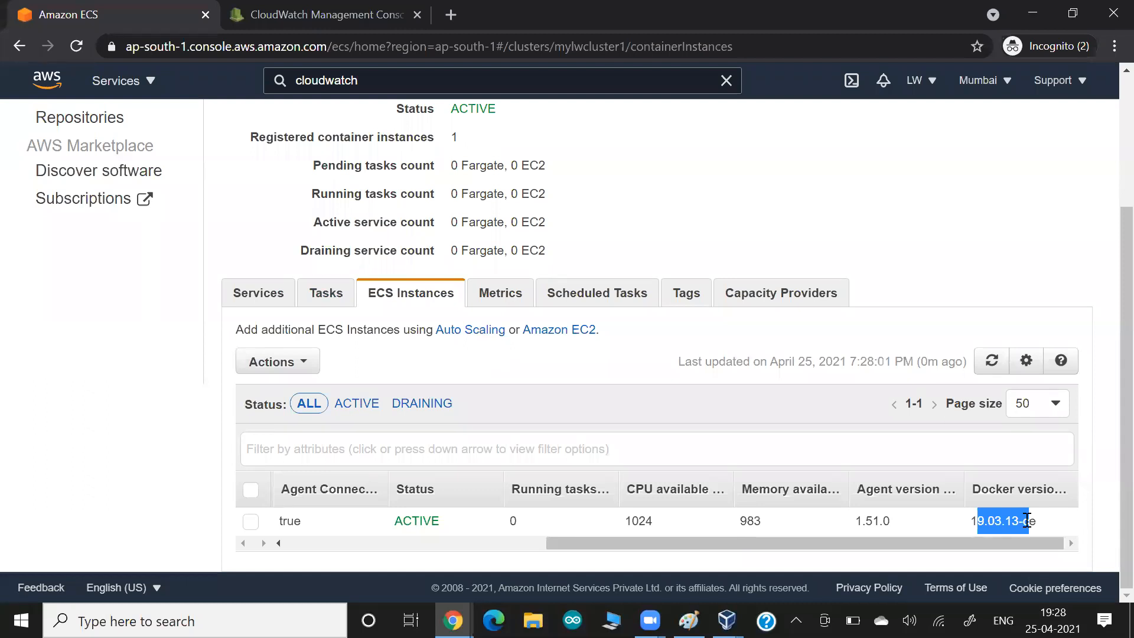
drag(594, 543, 313, 558)
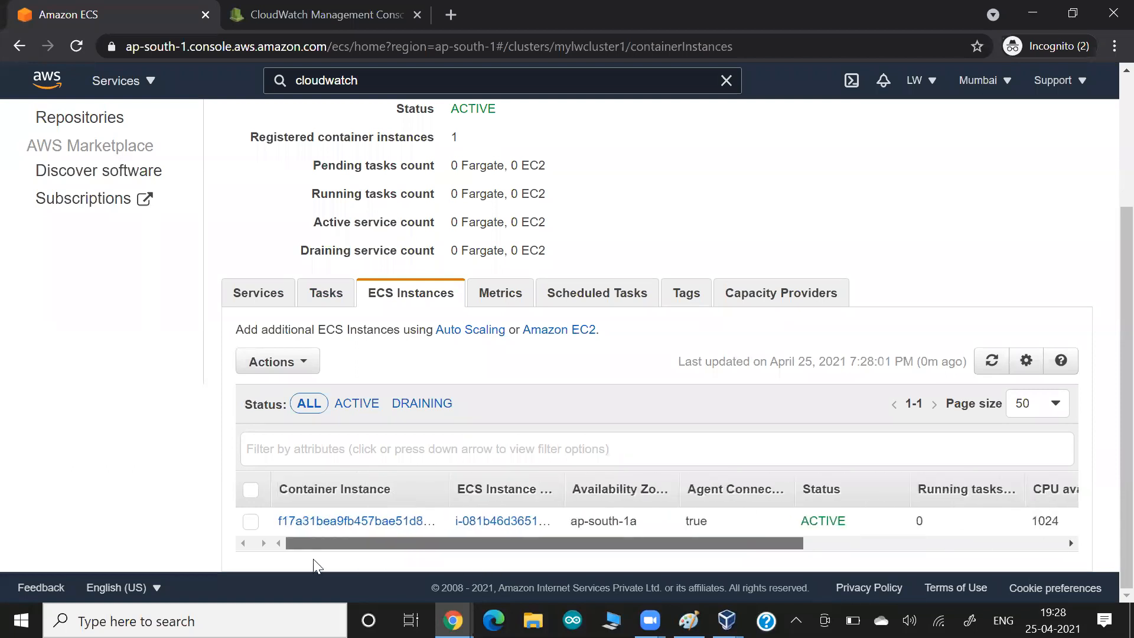
right_click(499, 521)
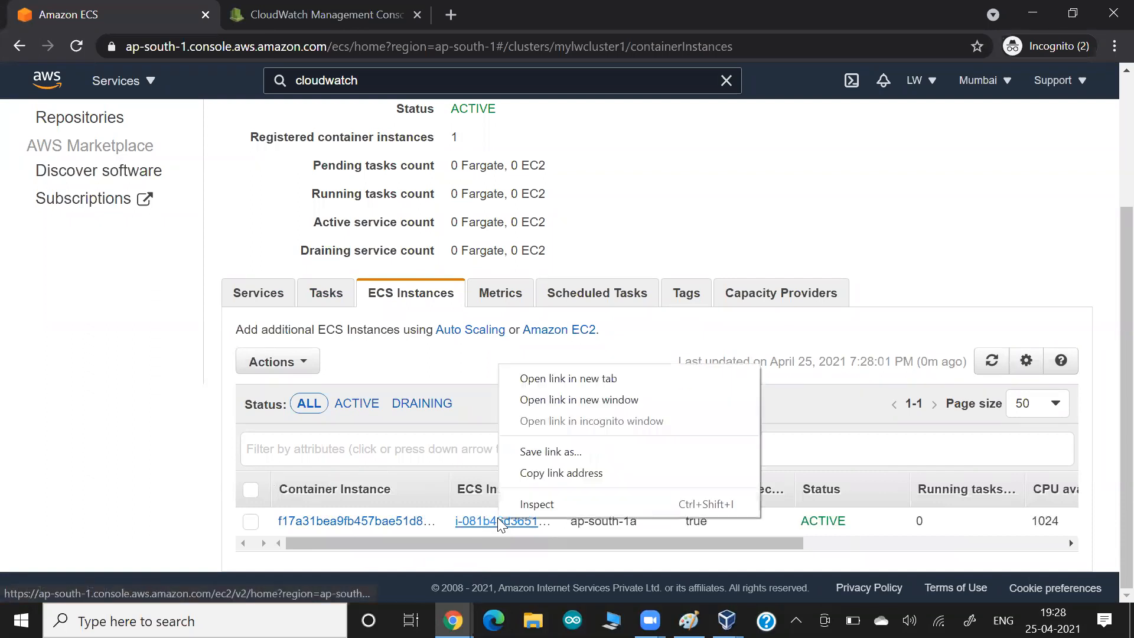
click(551, 378)
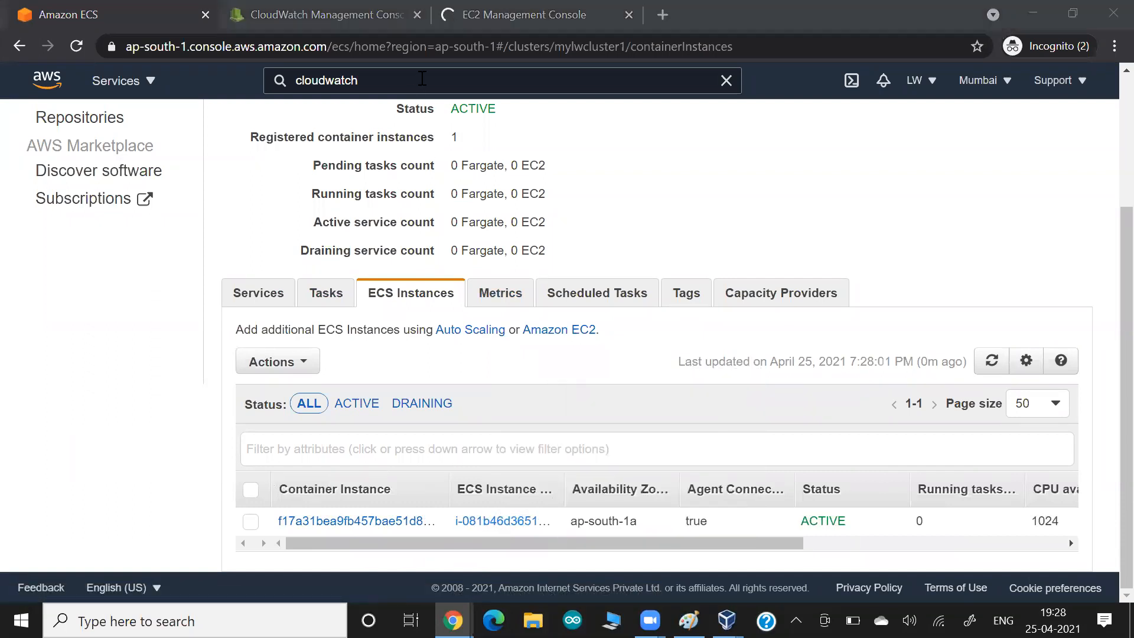
click(490, 26)
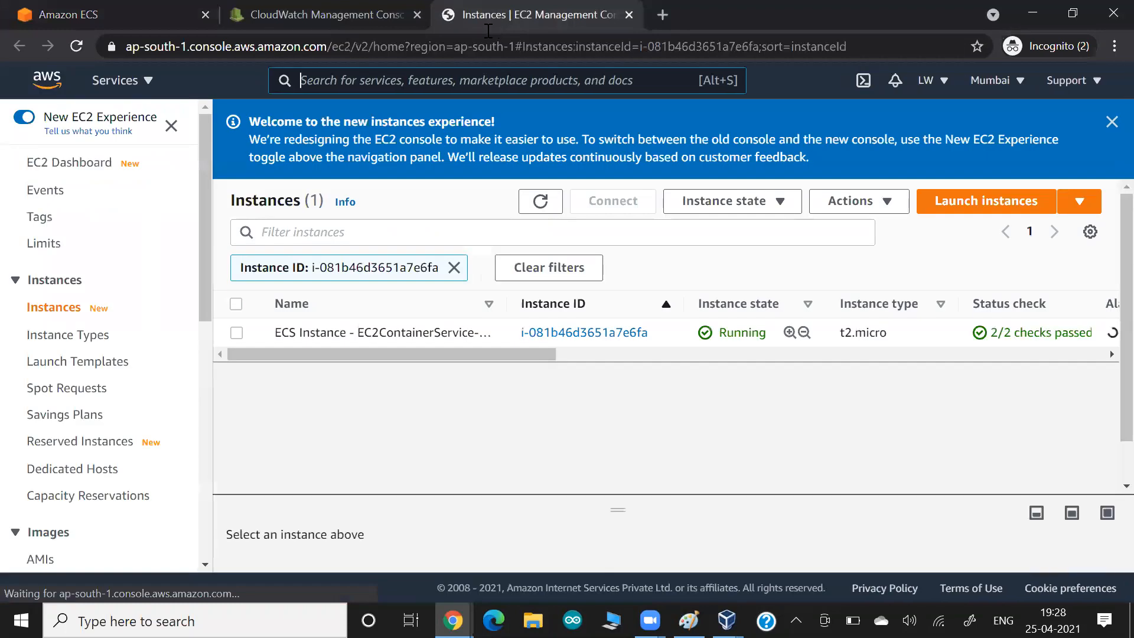
click(576, 335)
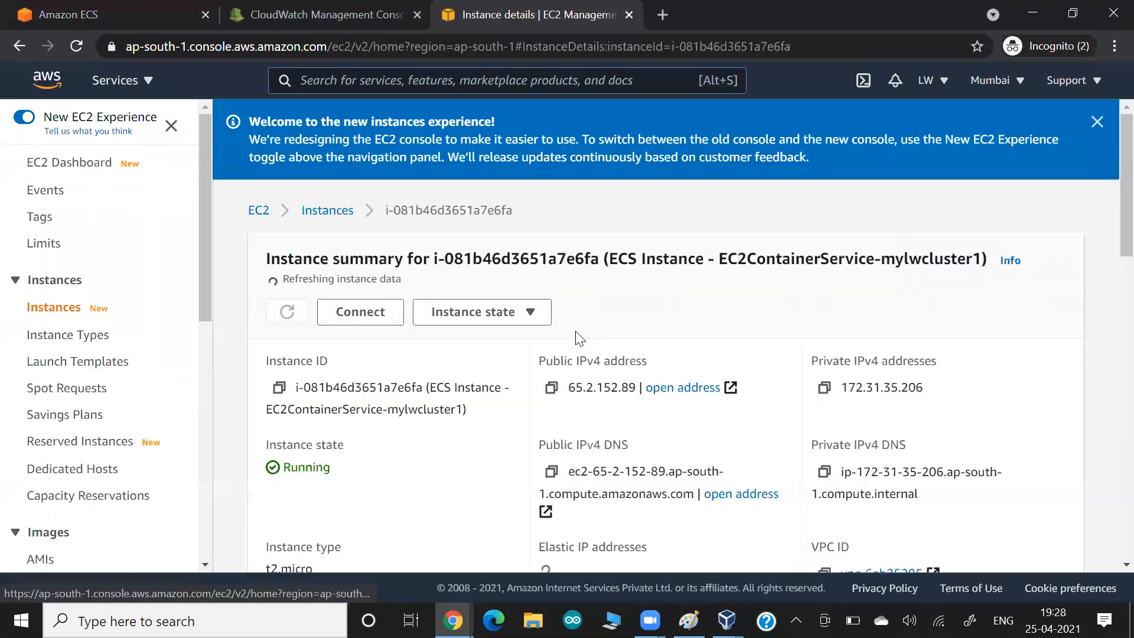
click(550, 384)
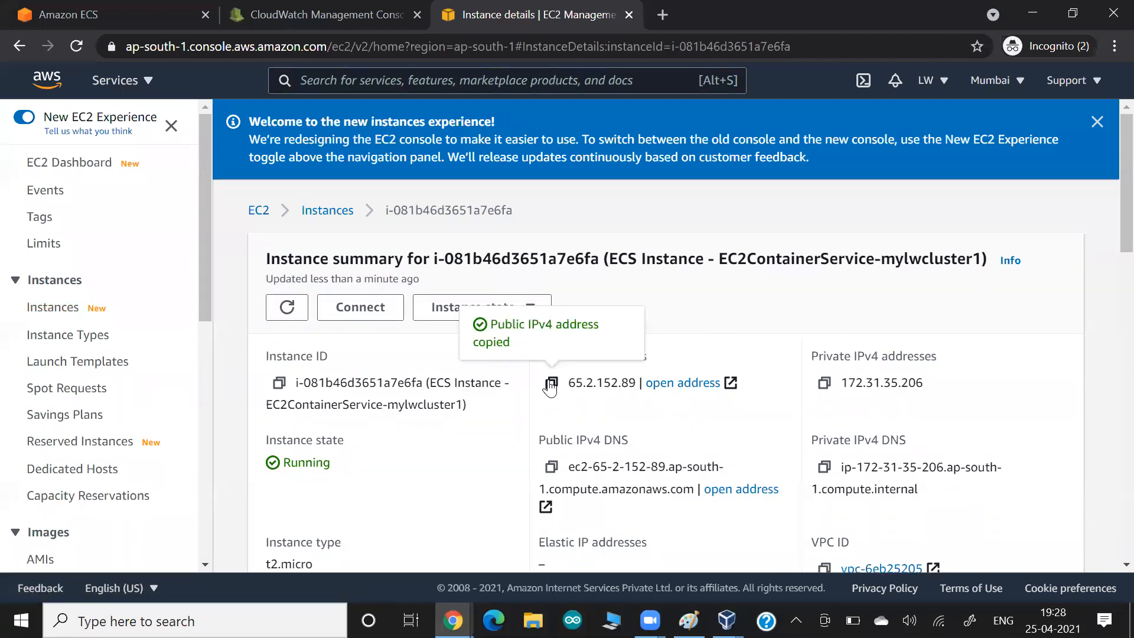
key(alt+Tab)
text(putty)
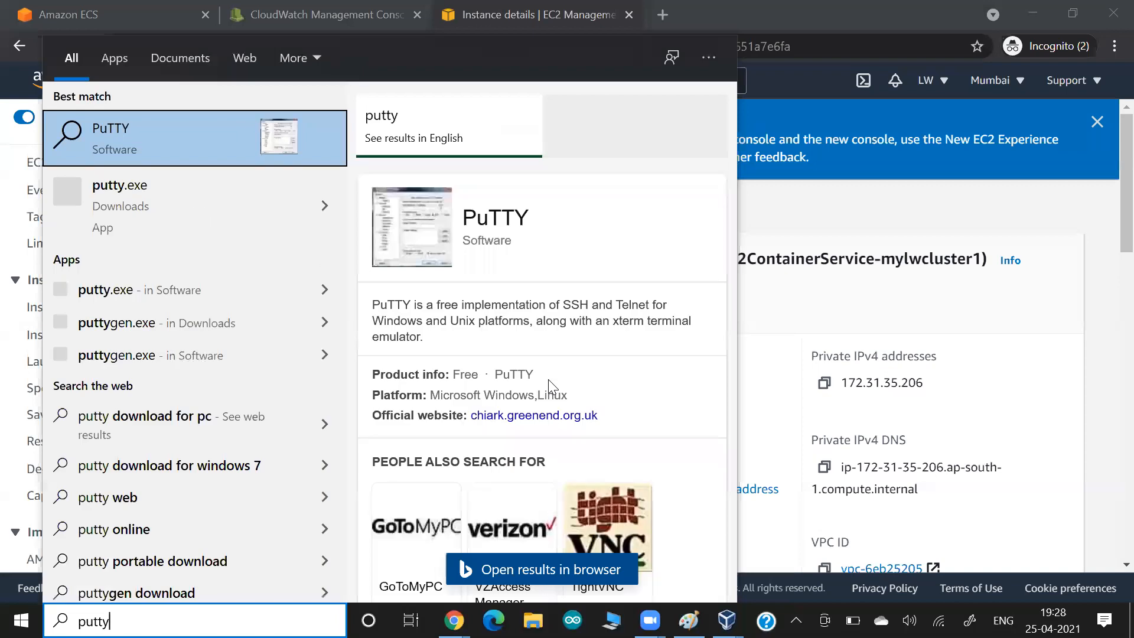
text(.exe)
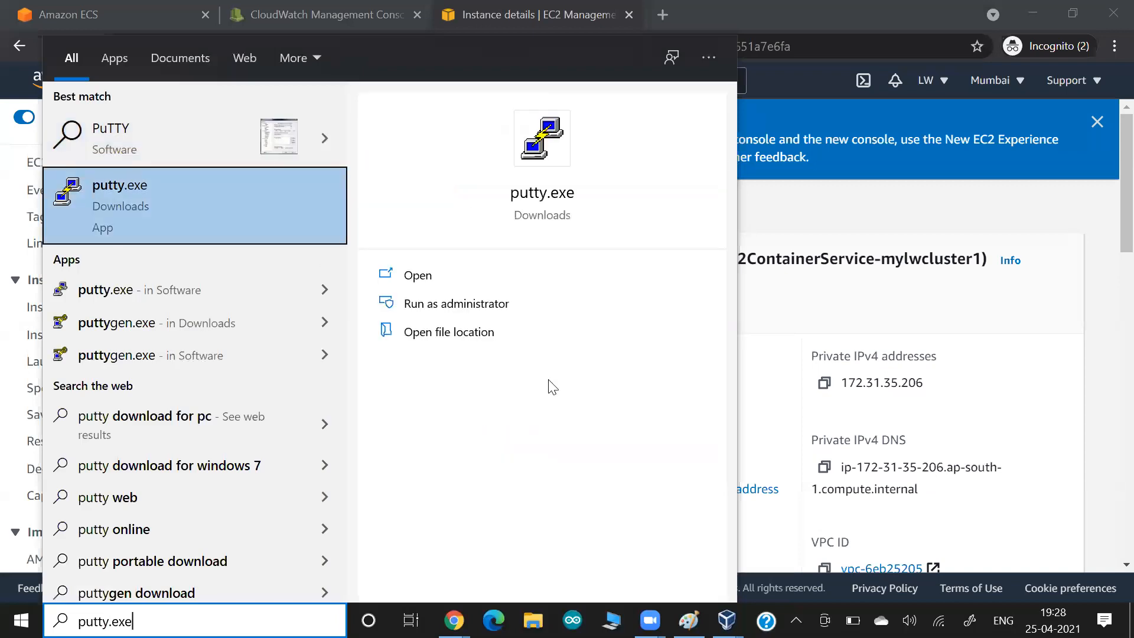
key(Return)
text(ec2-user@)
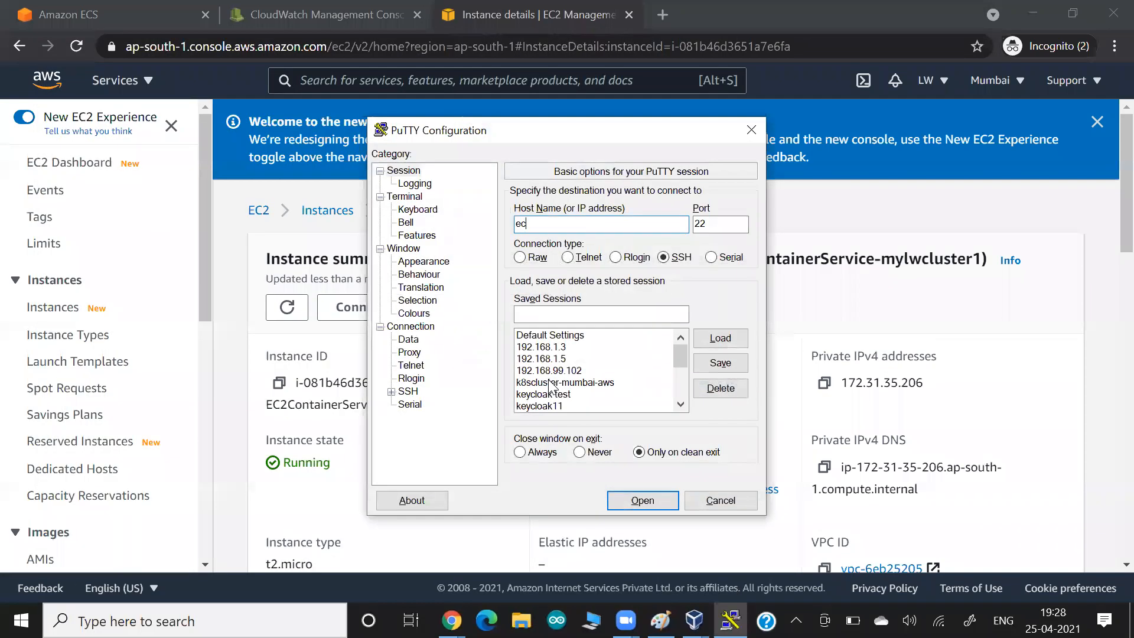
key(ctrl+v)
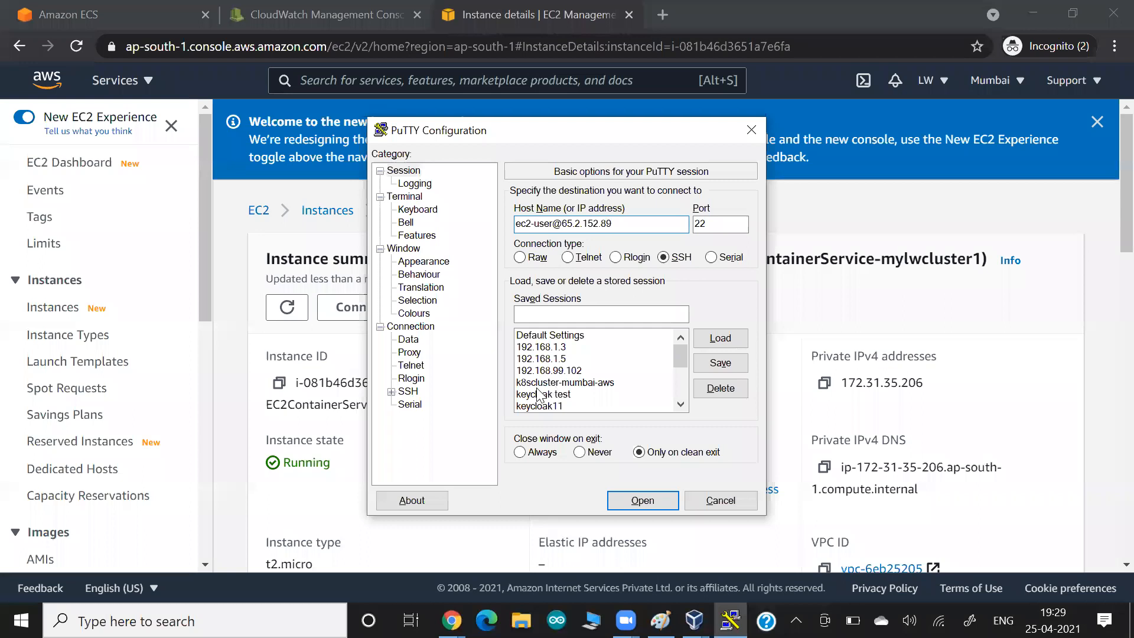
- Load the .ppk private key file under SSH > Auth
click(391, 392)
click(419, 404)
click(718, 380)
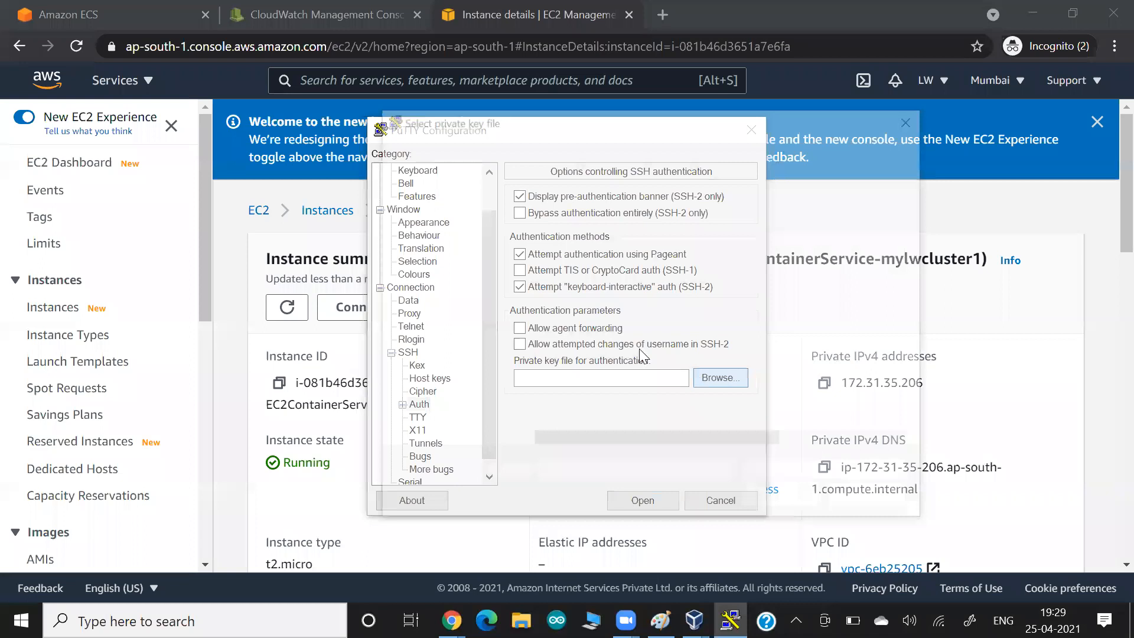
text(ssh)
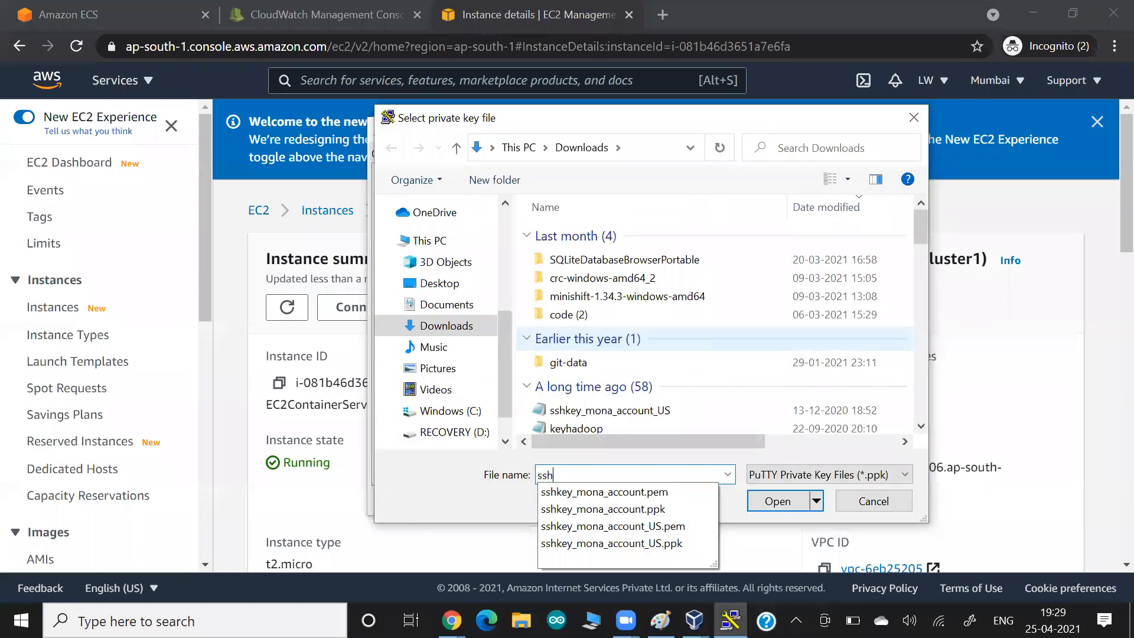
key(Down)
key(Down)
key(Return)
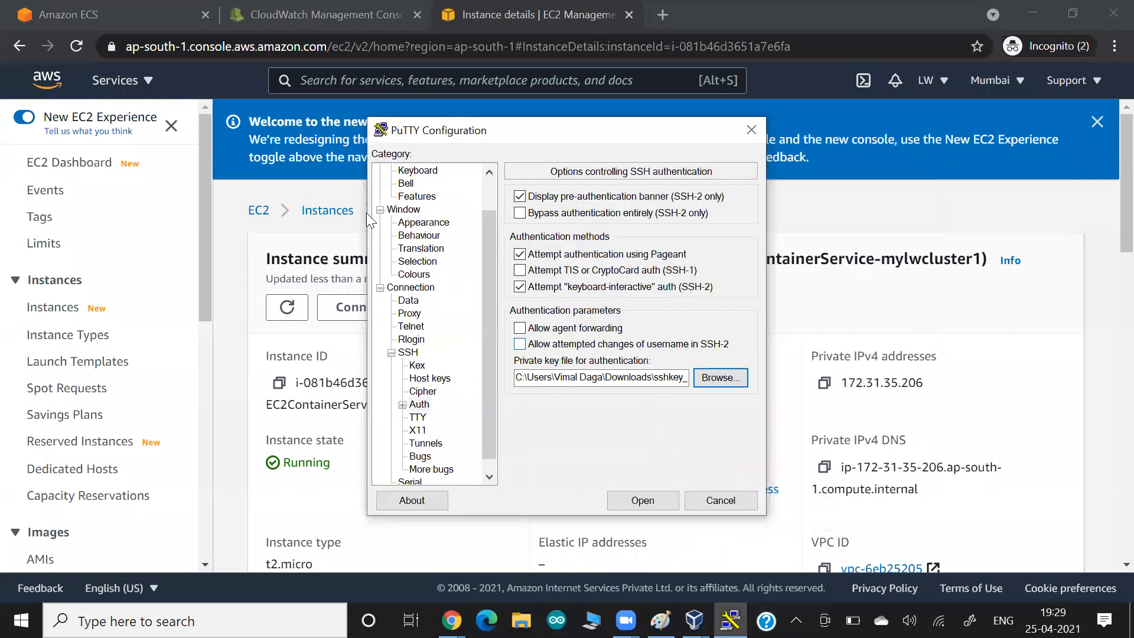
- Set the terminal font to Courier New bold 14 and start the connection
click(401, 274)
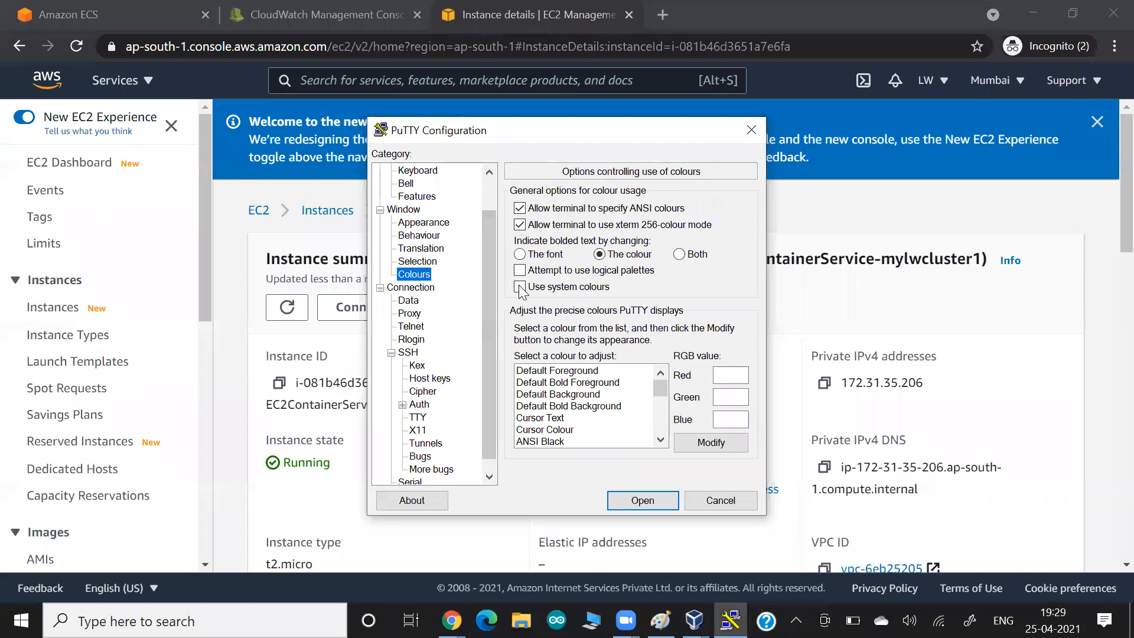
click(424, 223)
click(728, 301)
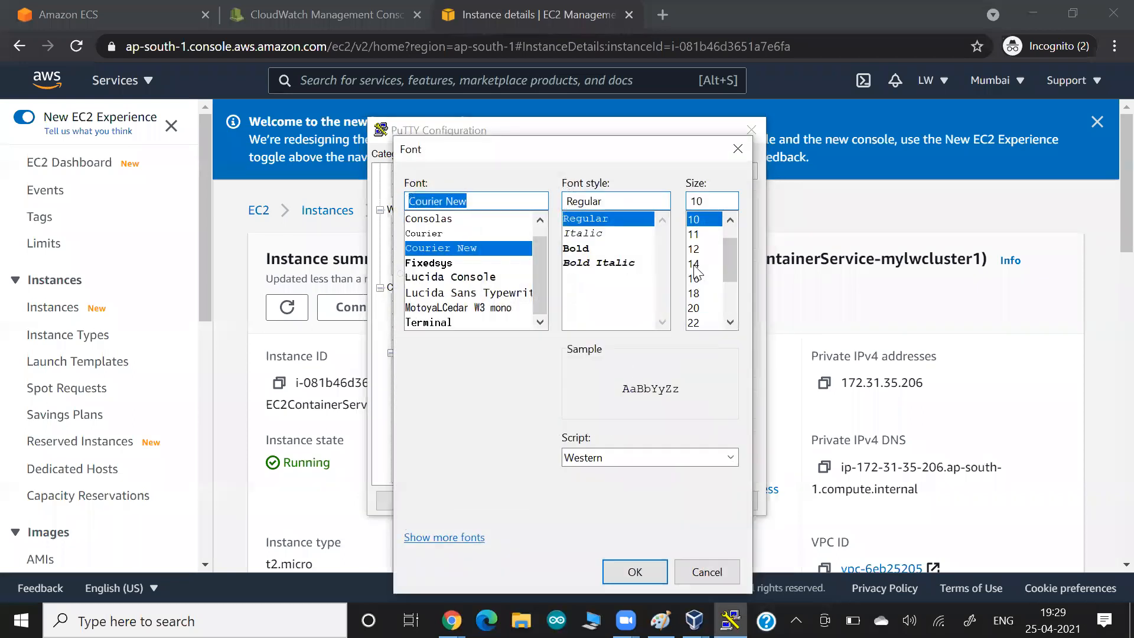
click(591, 249)
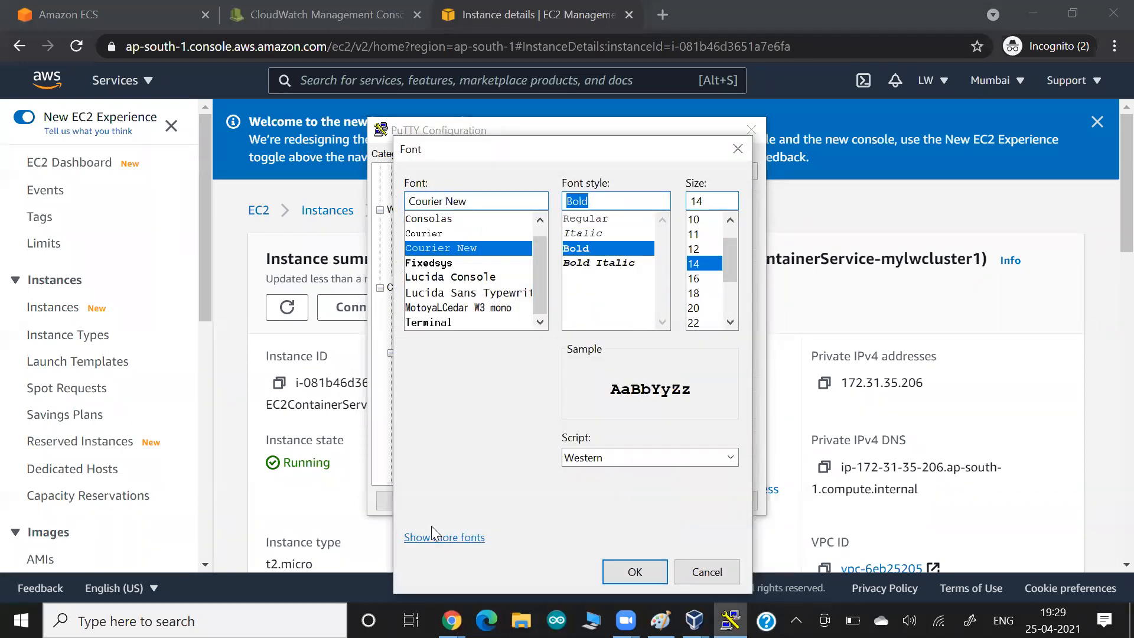
click(645, 569)
click(650, 502)
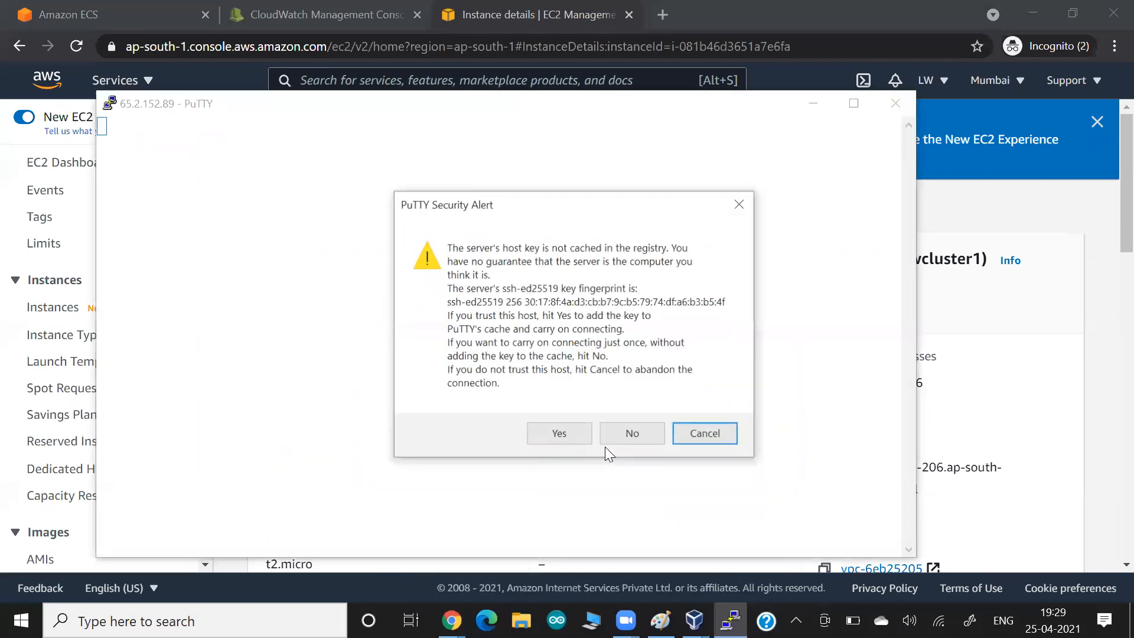
- Accept the host key once, switch to root with sudo su -, and run docker info
click(606, 443)
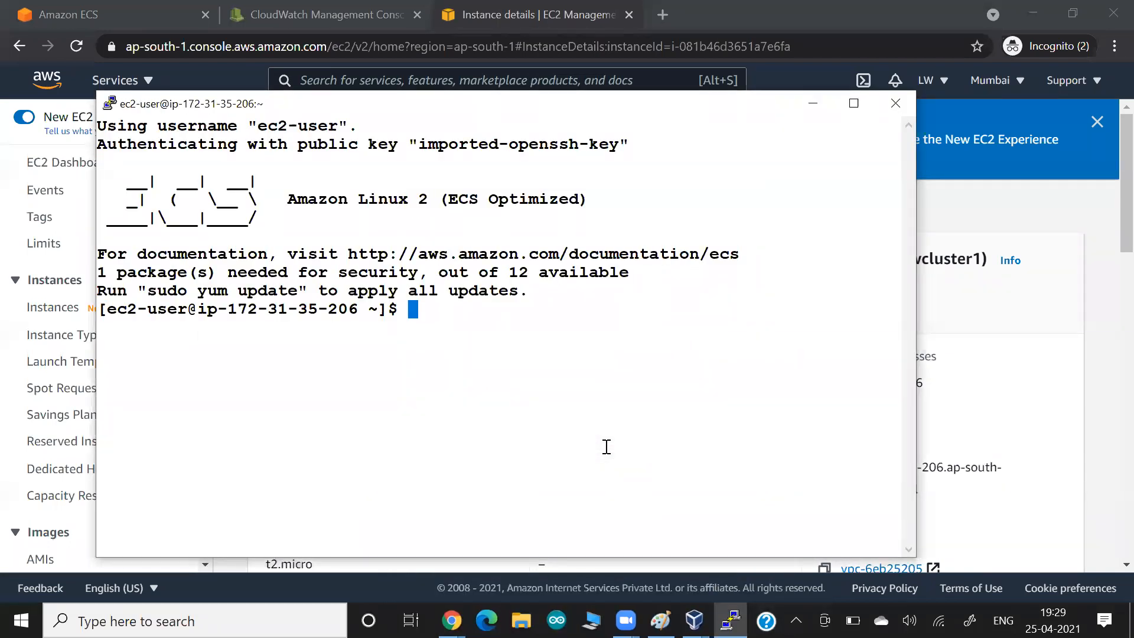
key(ctrl+l)
text(sudo su -)
key(Return)
text(doc)
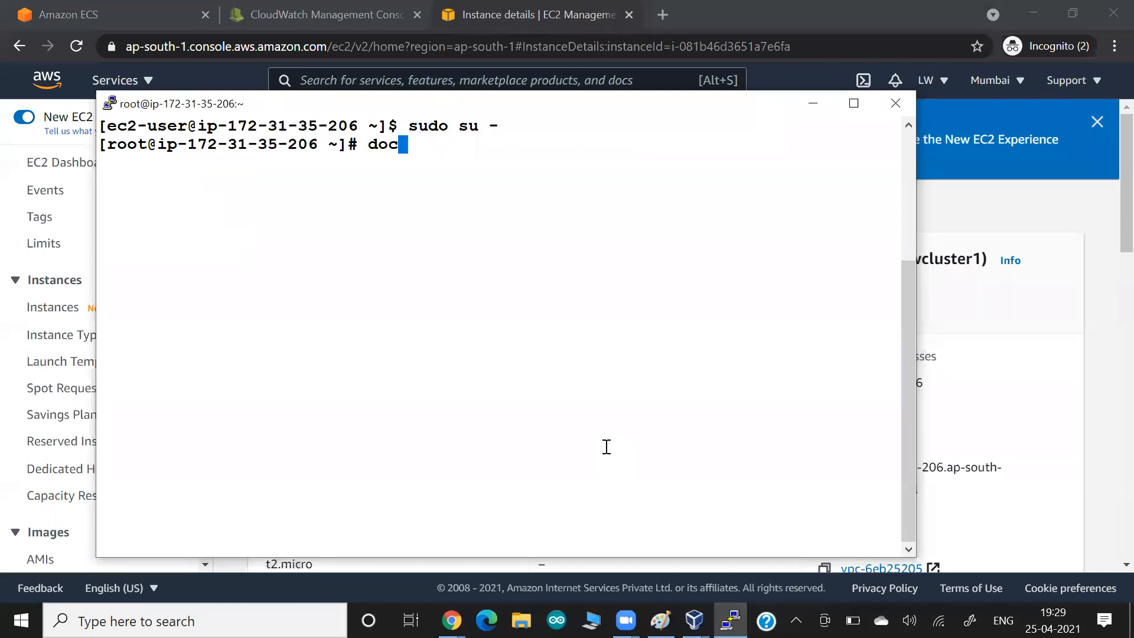
text(ker infp)
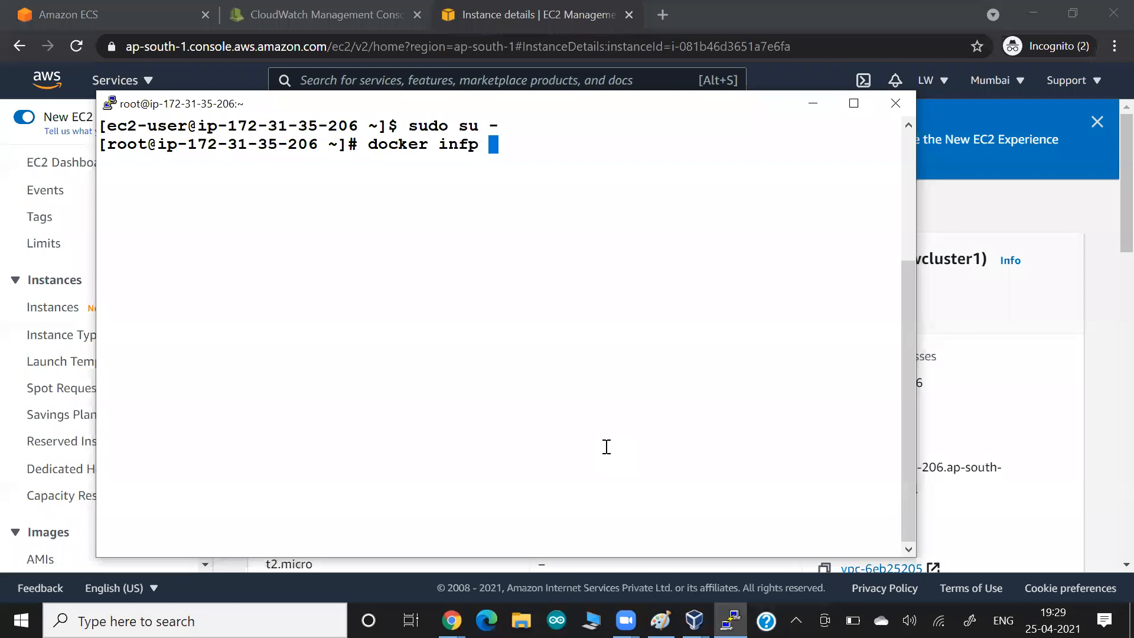
key(BackSpace)
key(BackSpace)
text(o)
key(Return)
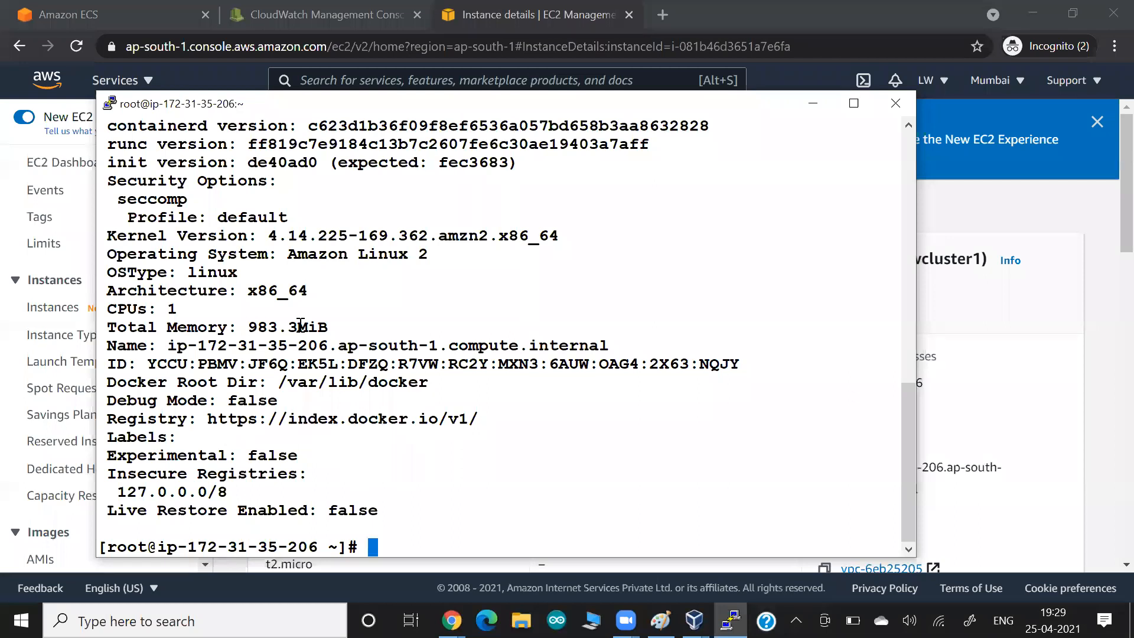
- Review the docker info output, highlight Server Version 19.03.13-ce, and clear the terminal
scroll(300, 323, up, 15)
scroll(251, 263, down, 4)
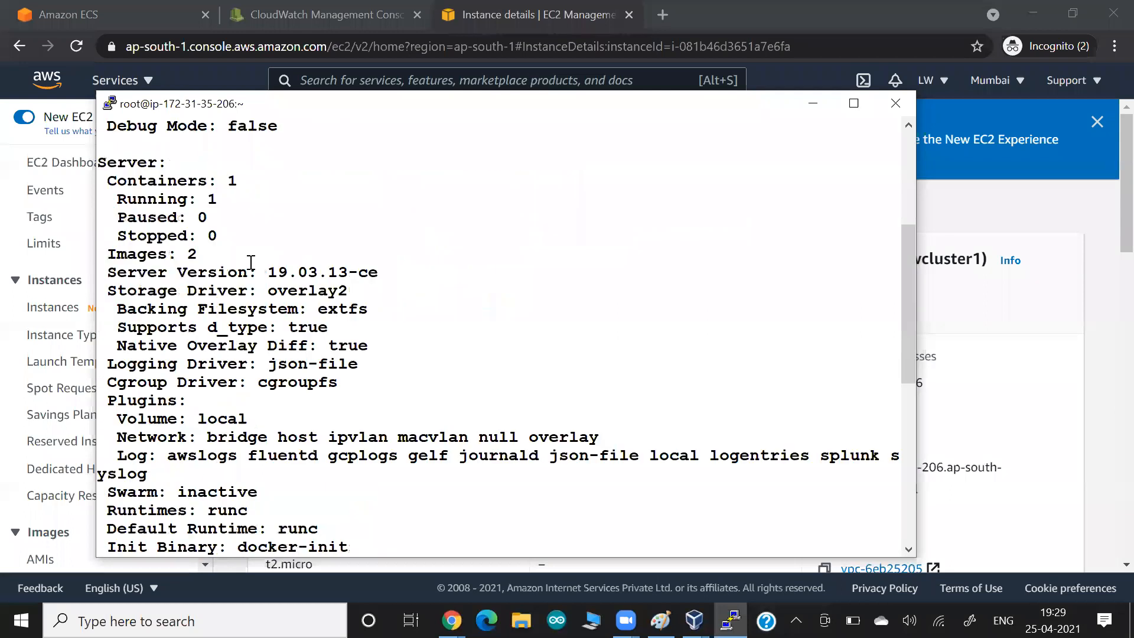
drag(249, 272, 532, 273)
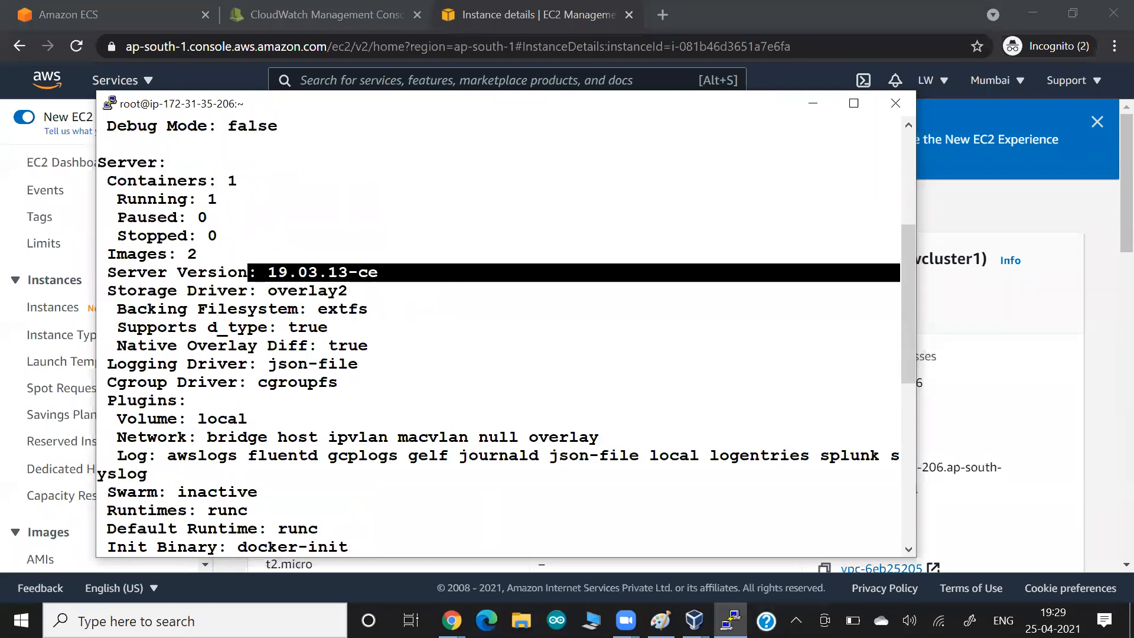
key(ctrl+l)
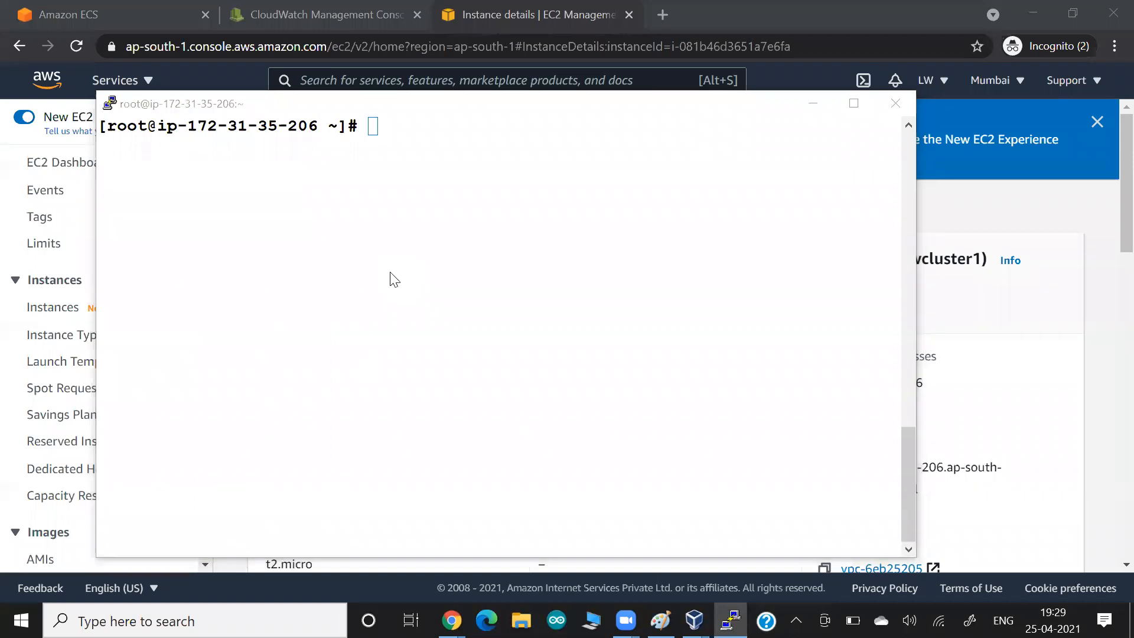
key(alt+Tab)
key(alt+Tab)
key(alt+Tab)
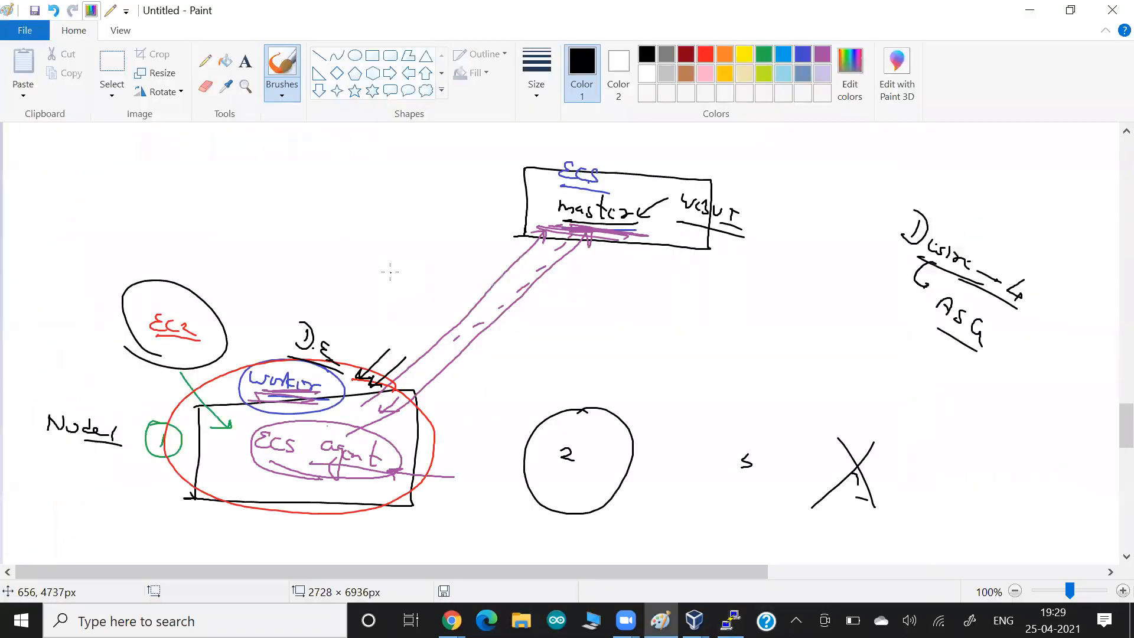
- Underline 'ECS agent' with a thick black line and hooked arrow, then run docker ps
drag(387, 479, 246, 468)
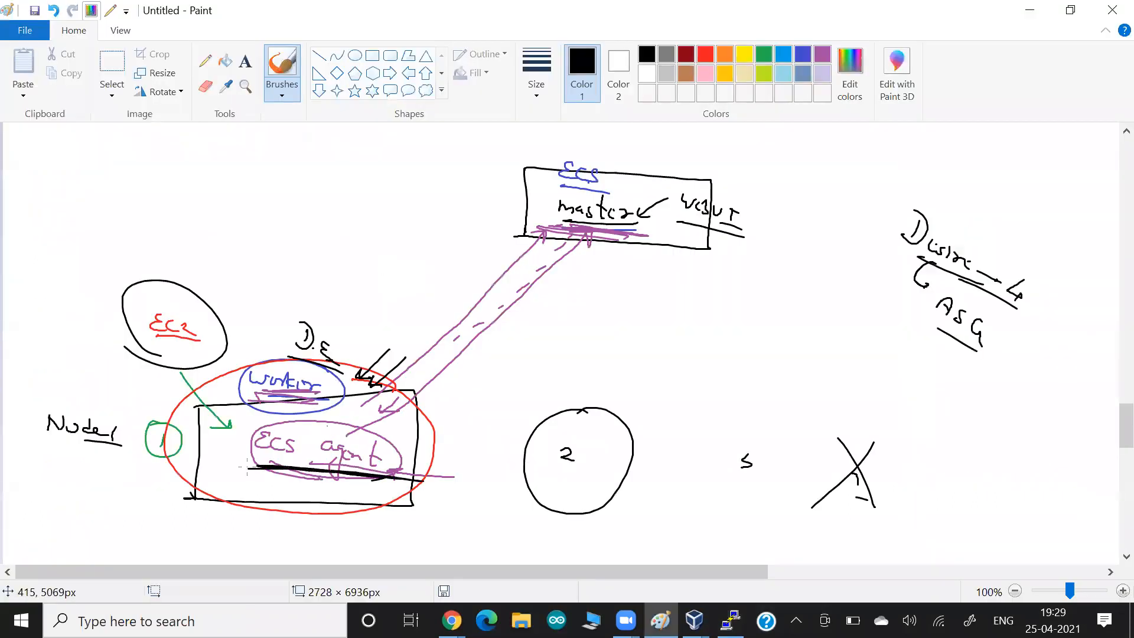
mouse_move(333, 473)
mouse_down()
mouse_move(368, 503)
mouse_move(352, 479)
mouse_up()
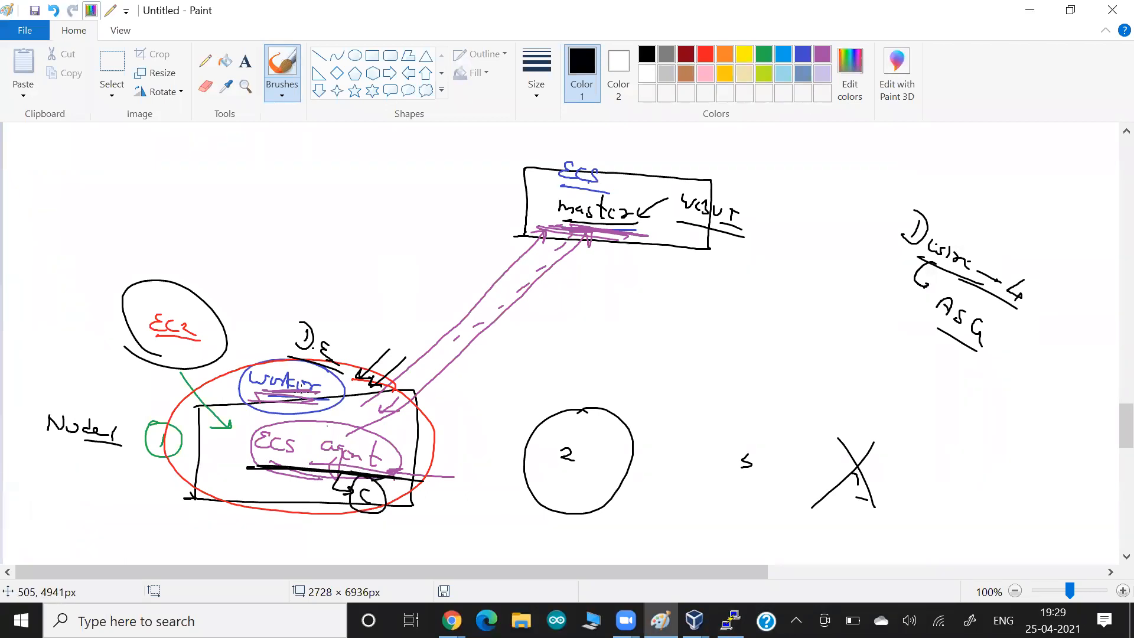
key(alt+Tab)
text(docker ps)
key(Return)
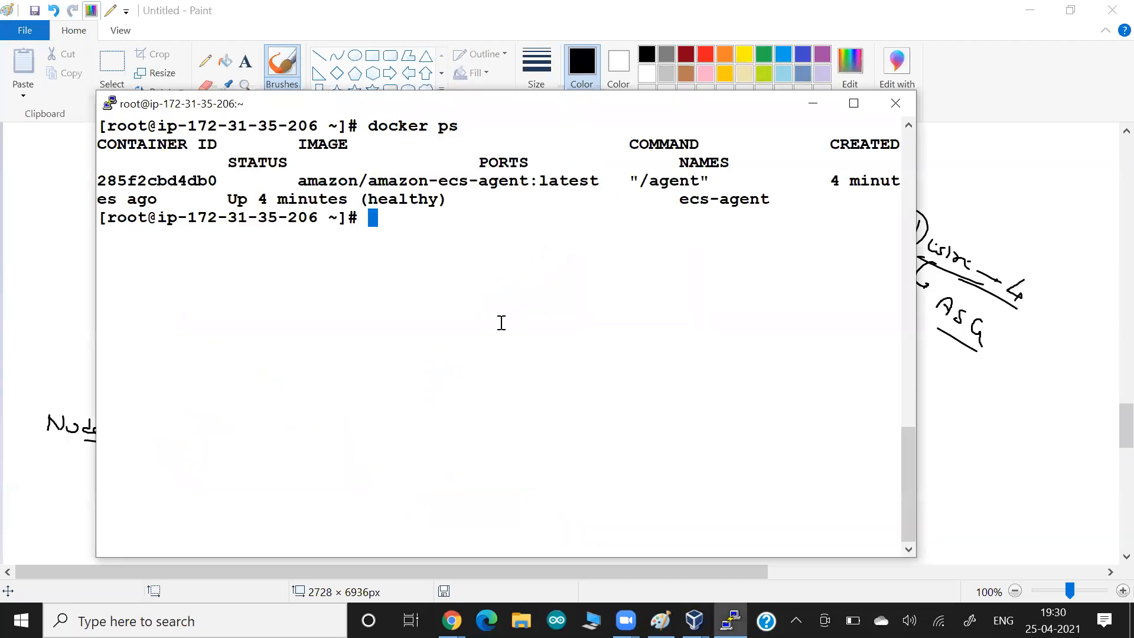
- Highlight the ecs-agent container name and image, then run docker images
drag(660, 199, 771, 201)
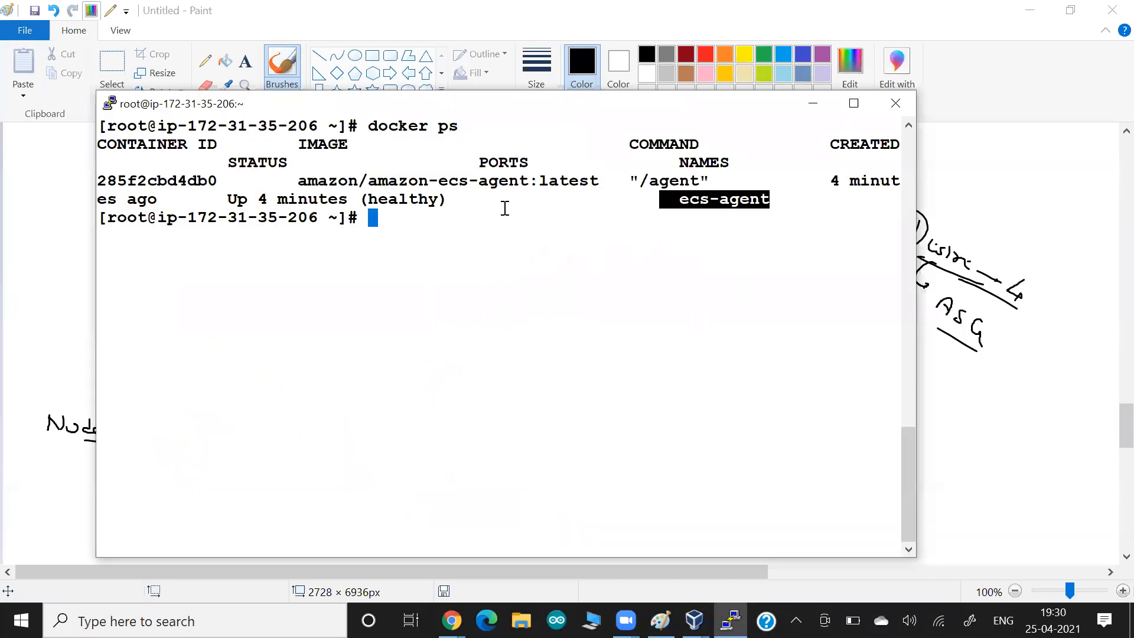
mouse_move(293, 182)
mouse_down()
mouse_move(449, 199)
mouse_move(591, 185)
mouse_up()
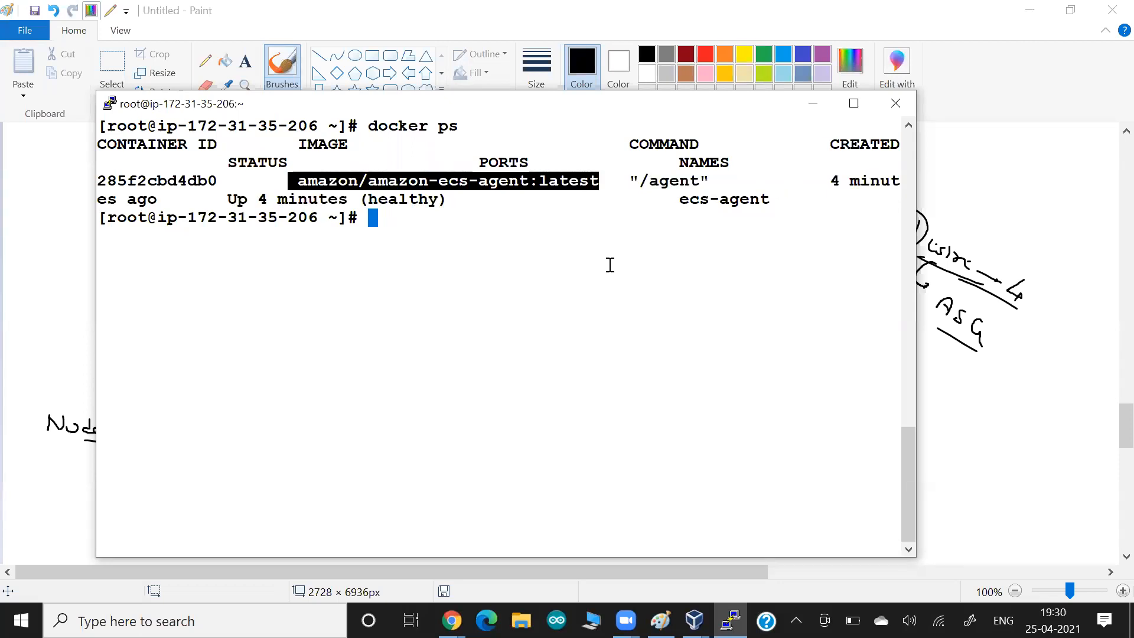
text(docke)
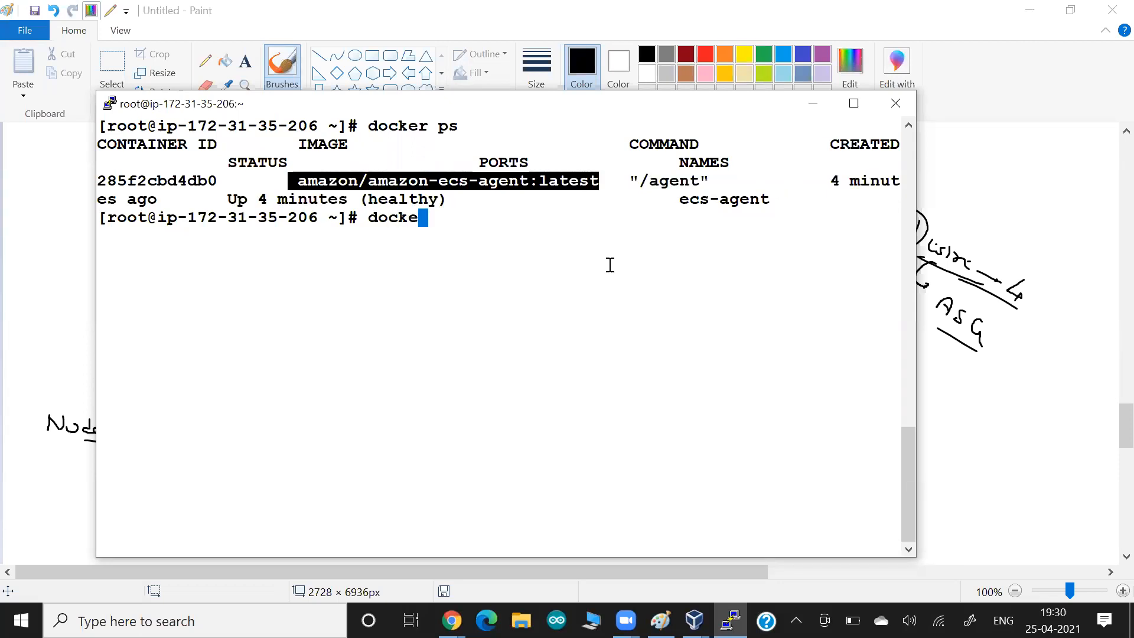
text(r images)
key(Return)
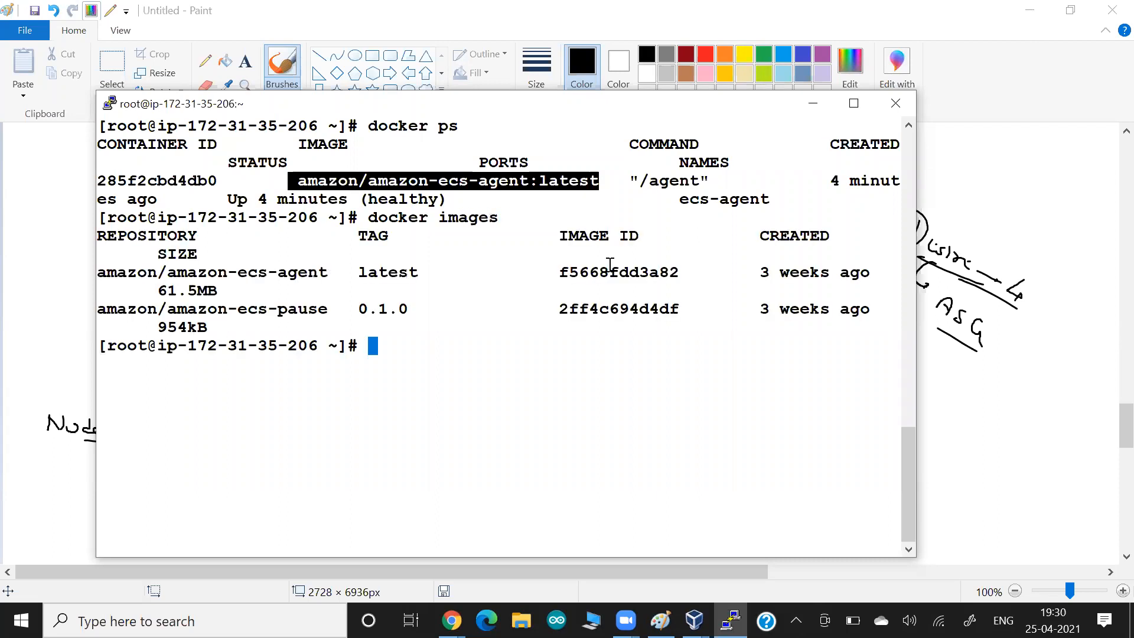
- Highlight the amazon/amazon-ecs-agent image names and the container's /agent command
drag(200, 273, 327, 274)
click(229, 297)
double_click(282, 279)
drag(325, 170, 419, 179)
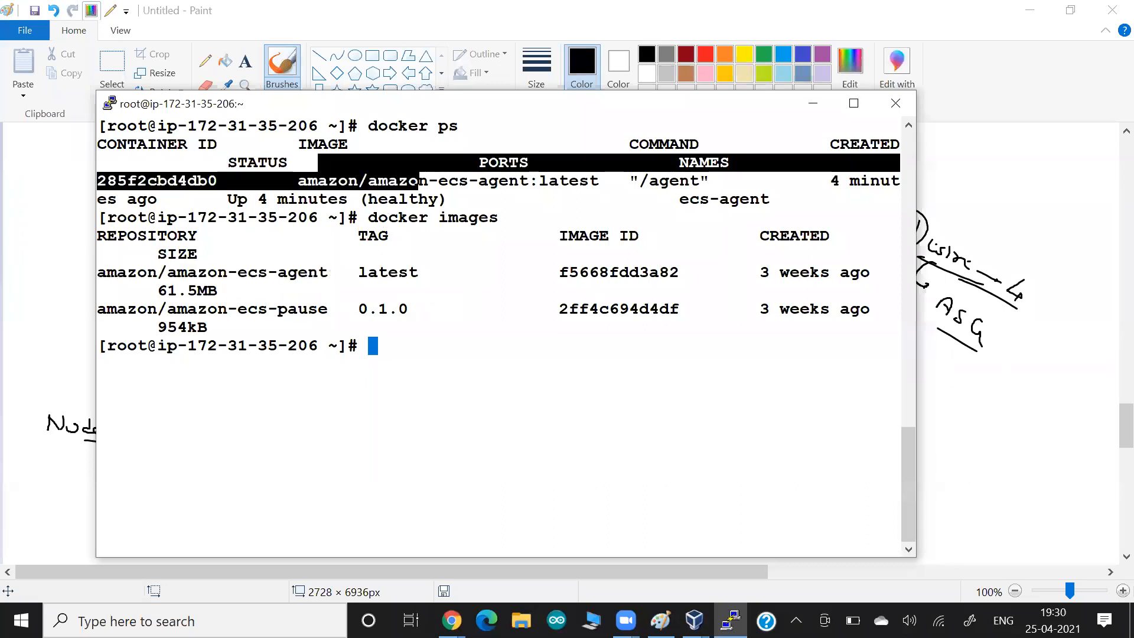
double_click(418, 179)
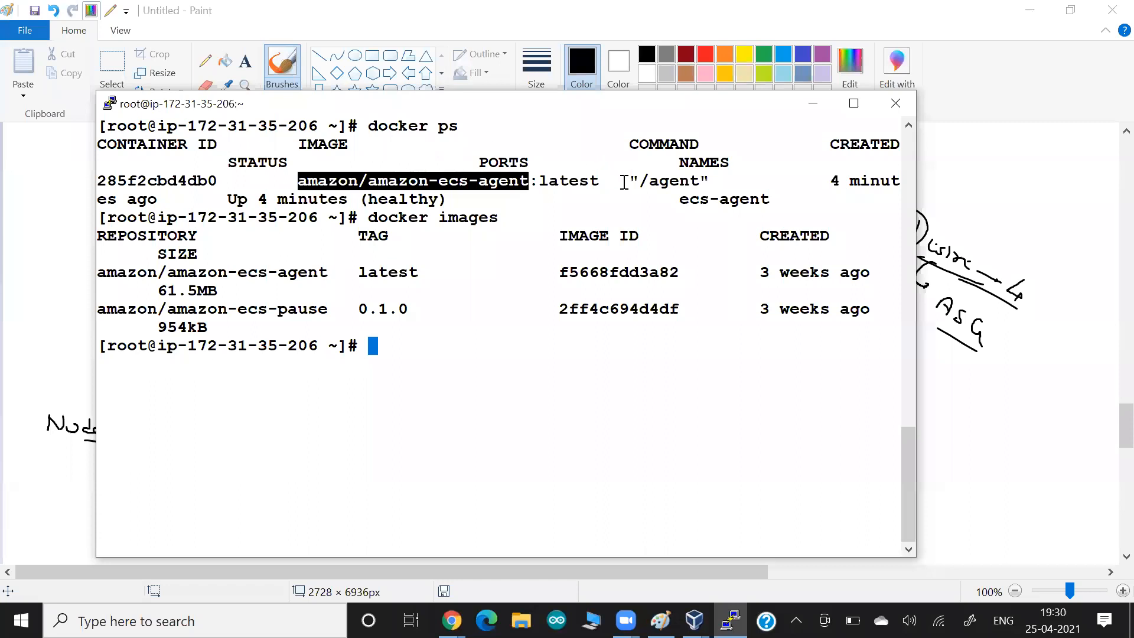
drag(621, 181, 701, 180)
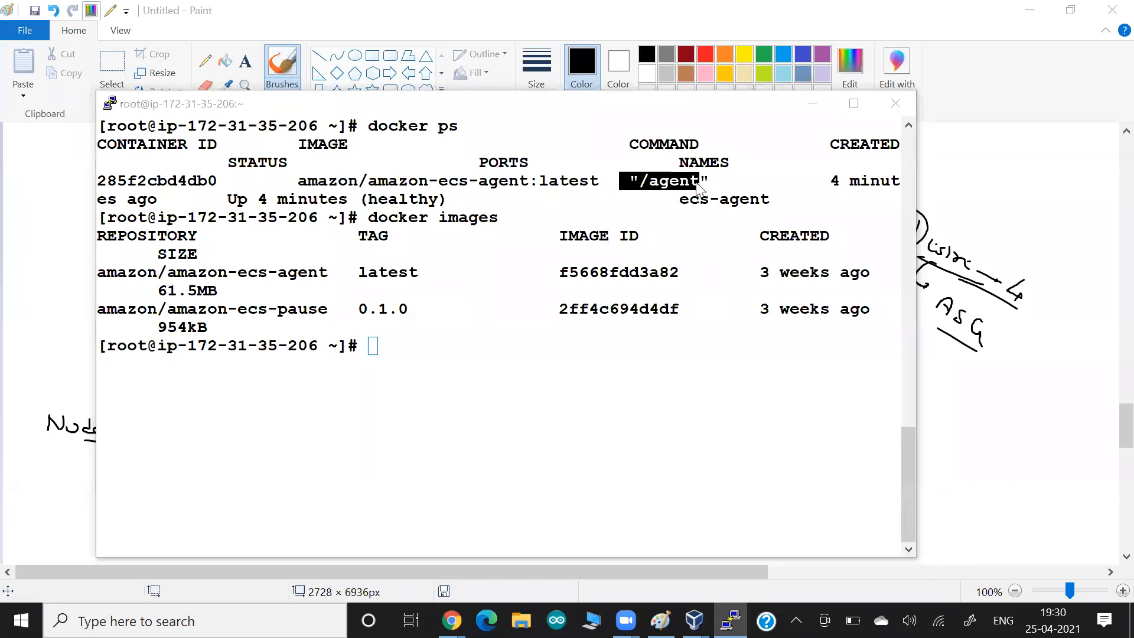
key(alt+Tab)
- Draw a curved arrow from the worker box to the ECS master box
mouse_move(359, 393)
mouse_down()
mouse_move(343, 326)
mouse_move(534, 232)
mouse_up()
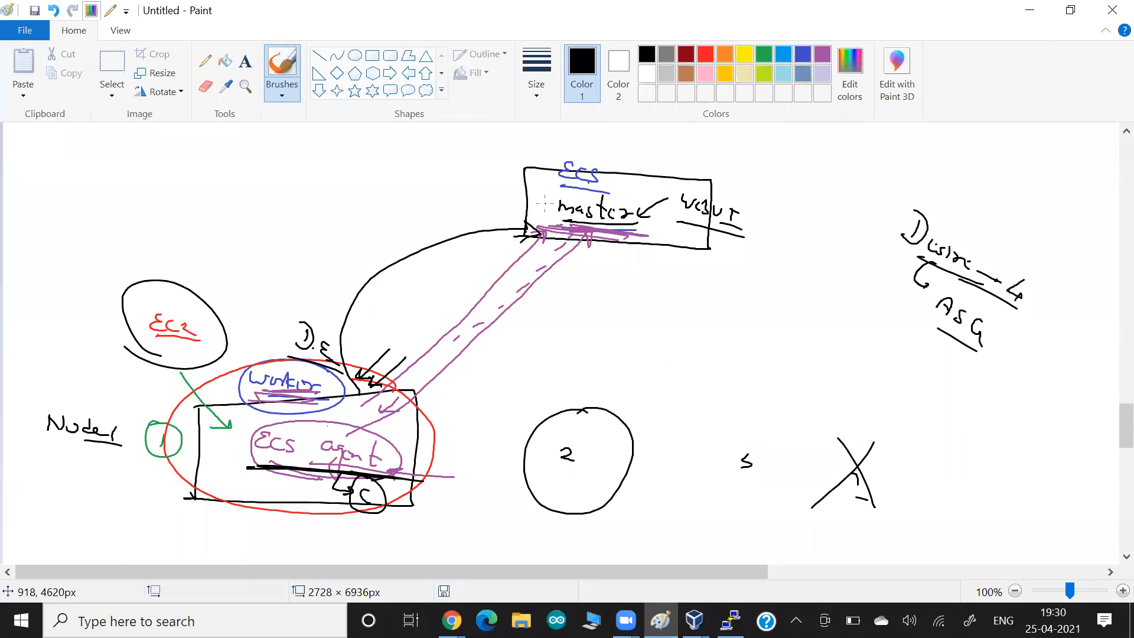
key(alt+Tab)
key(Tab)
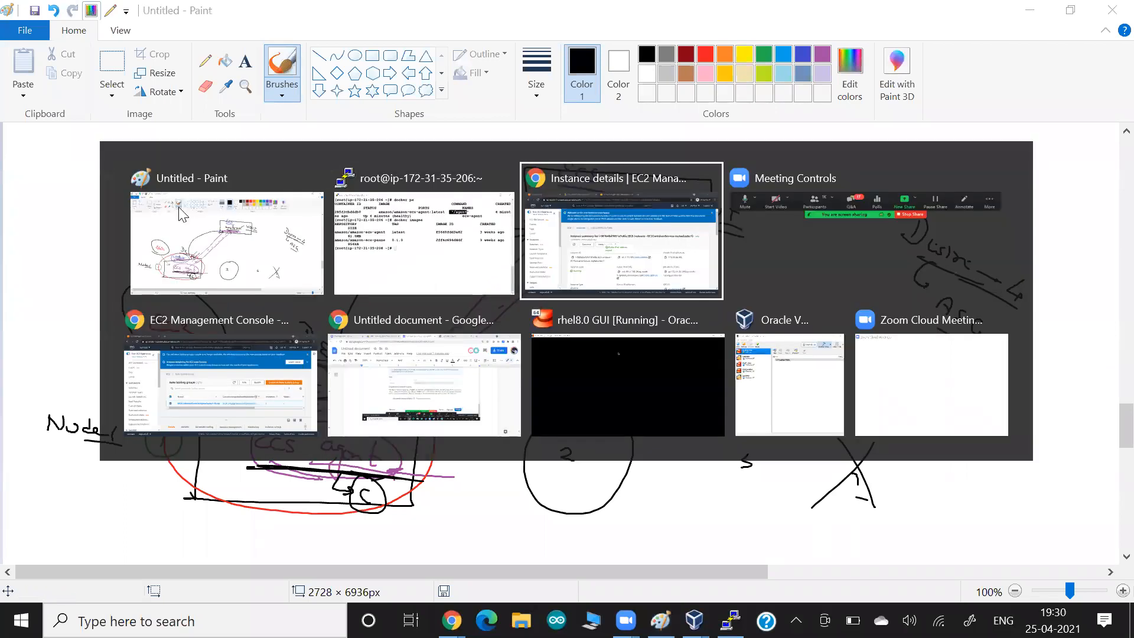
- On the ECS cluster instances page, highlight the registered instance count and Agent Connected true
click(74, 22)
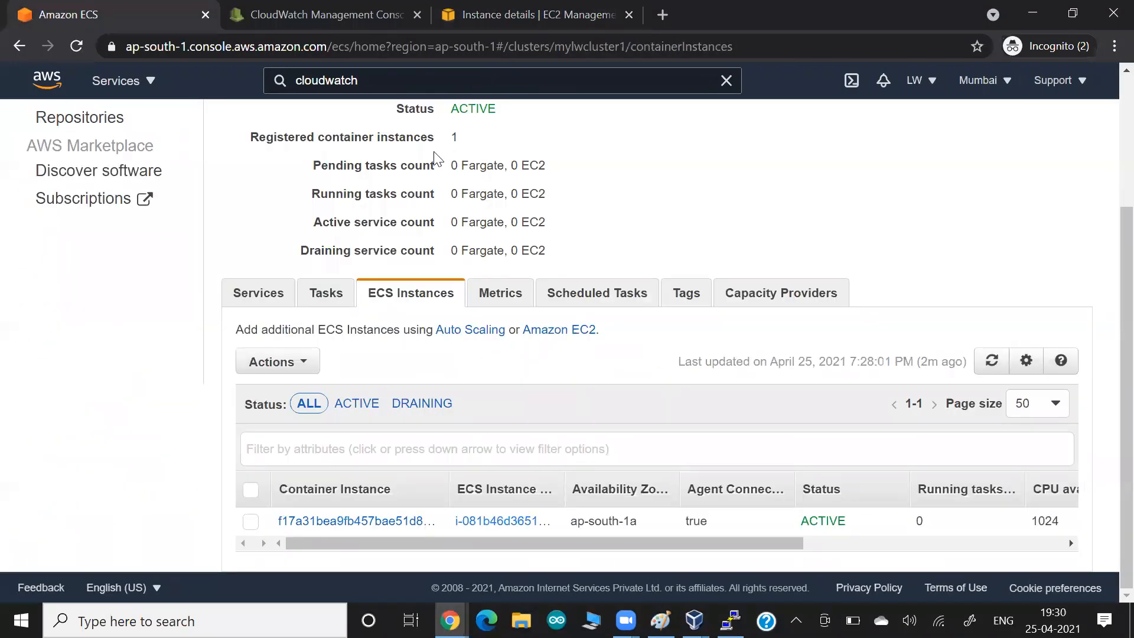
drag(423, 139, 529, 146)
drag(677, 521, 728, 530)
- Clear the PuTTY terminal and rerun docker ps, showing ecs-agent up 5 minutes and healthy
key(alt+Tab)
key(alt+Tab)
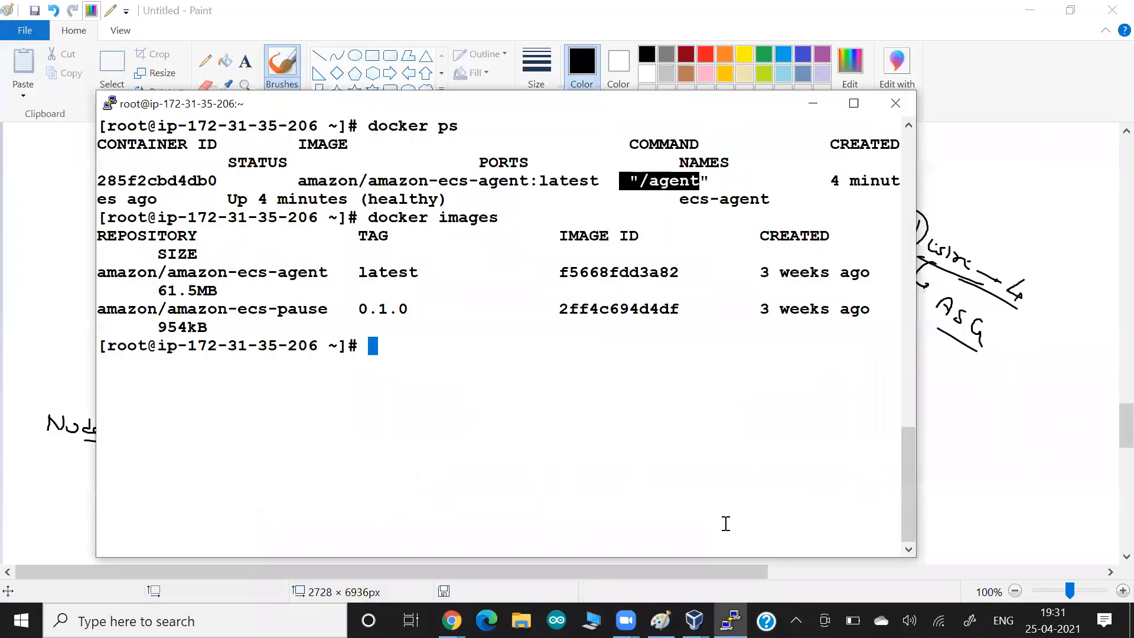
key(ctrl+l)
text(r )
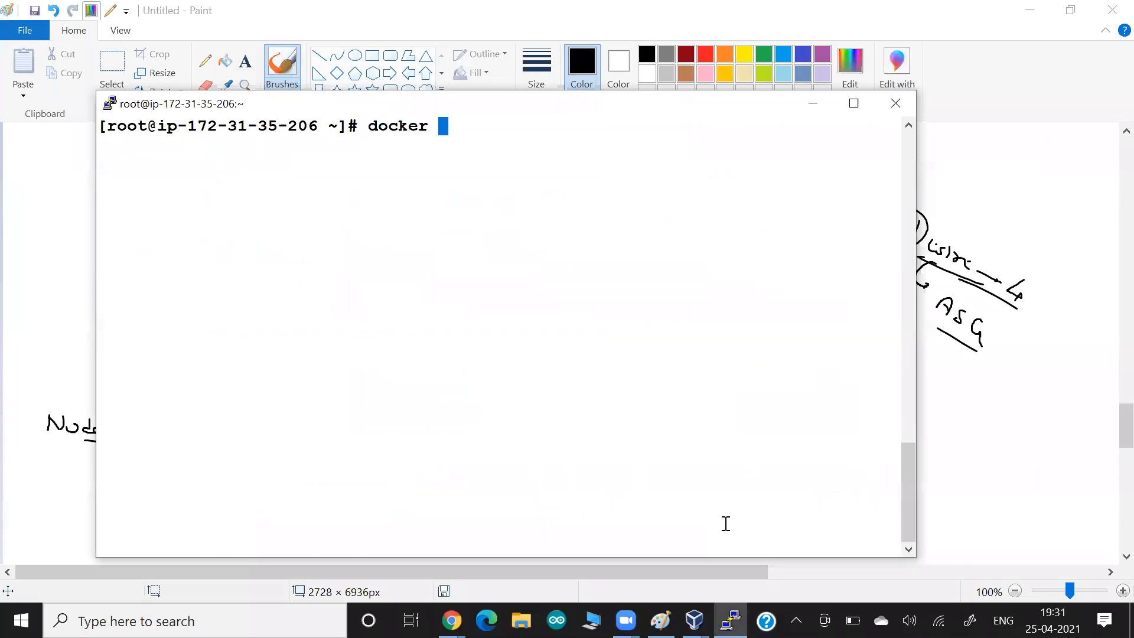
text(ps)
key(Return)
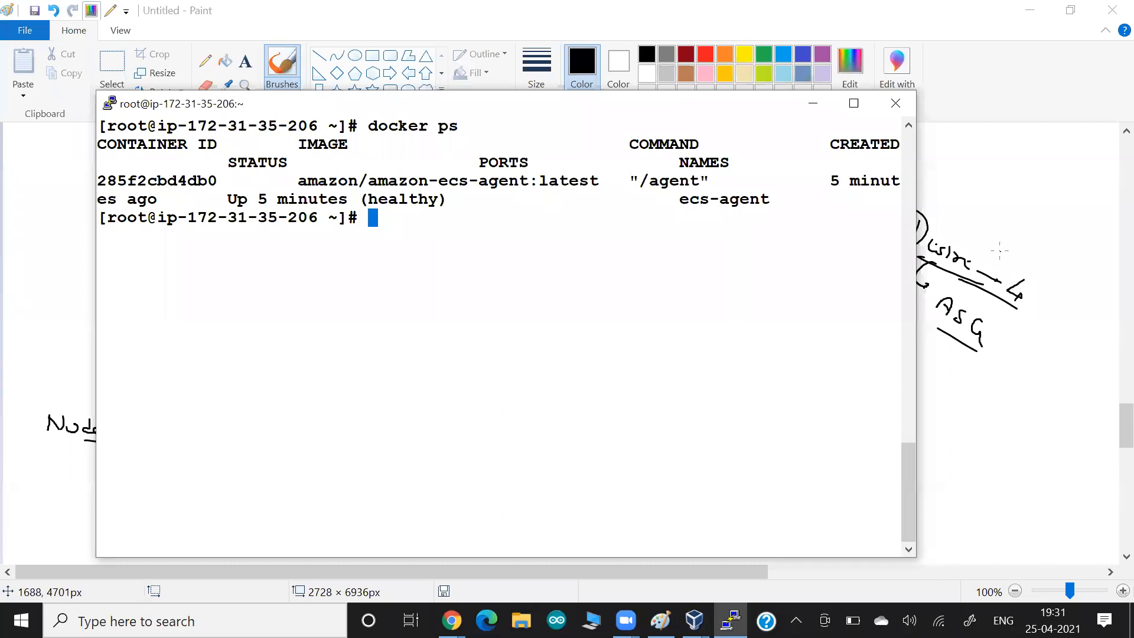
- Minimize PuTTY and brush a short black arrow pointing at the ECS master box's top-left corner
click(813, 105)
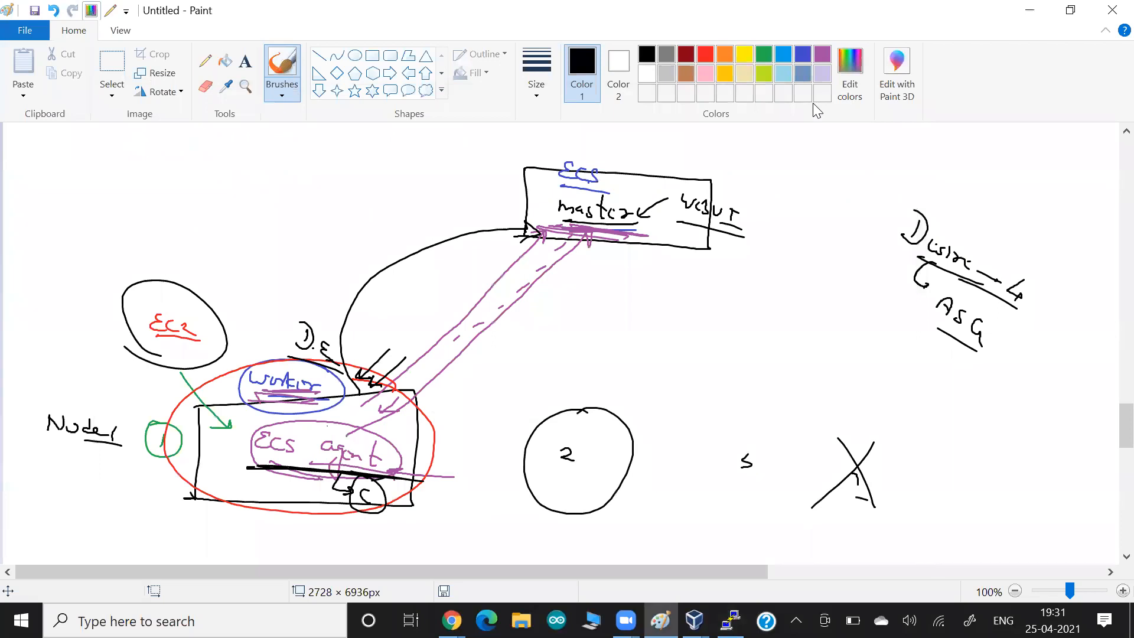
drag(485, 148, 528, 186)
drag(525, 172, 518, 185)
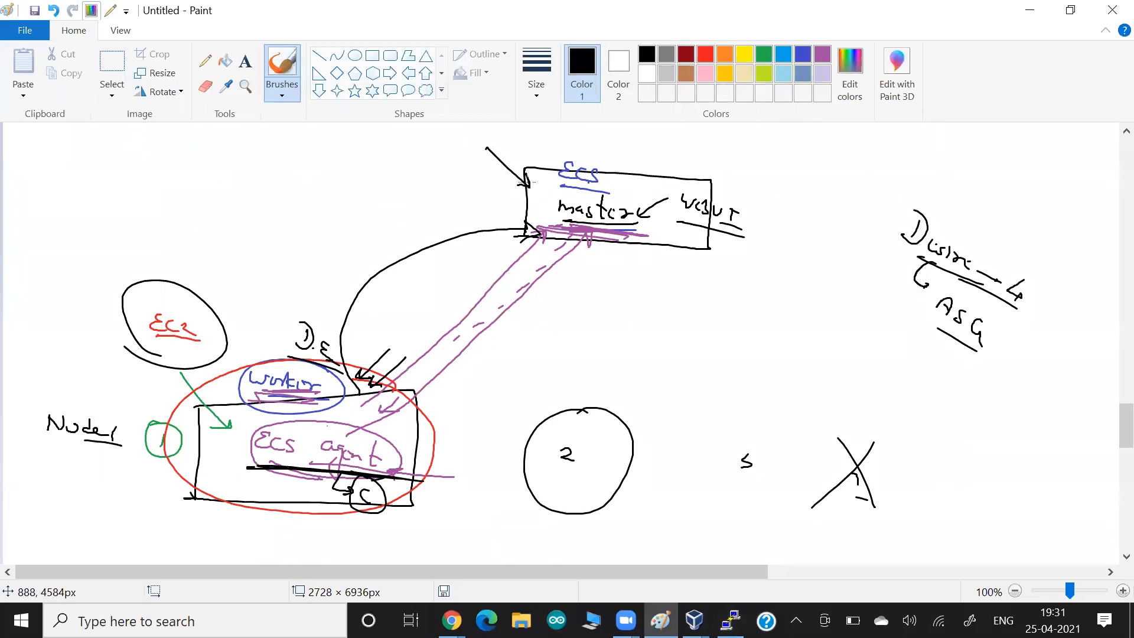
scroll(527, 179, down, 5)
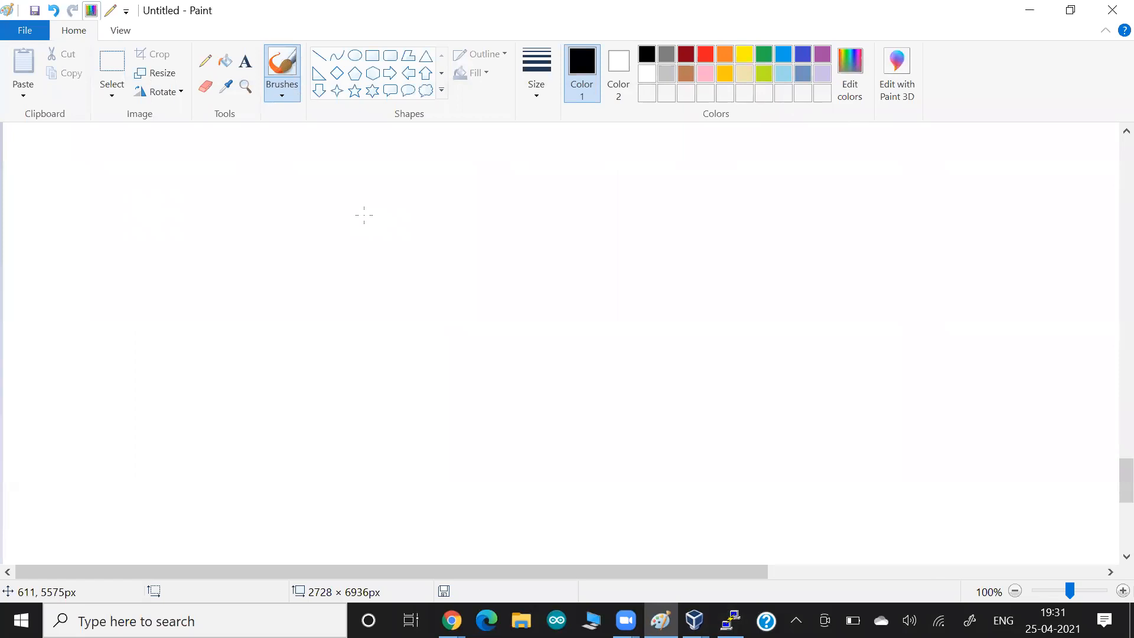
key(alt+Tab)
key(alt+Tab)
key(alt+Tab)
key(alt+Tab)
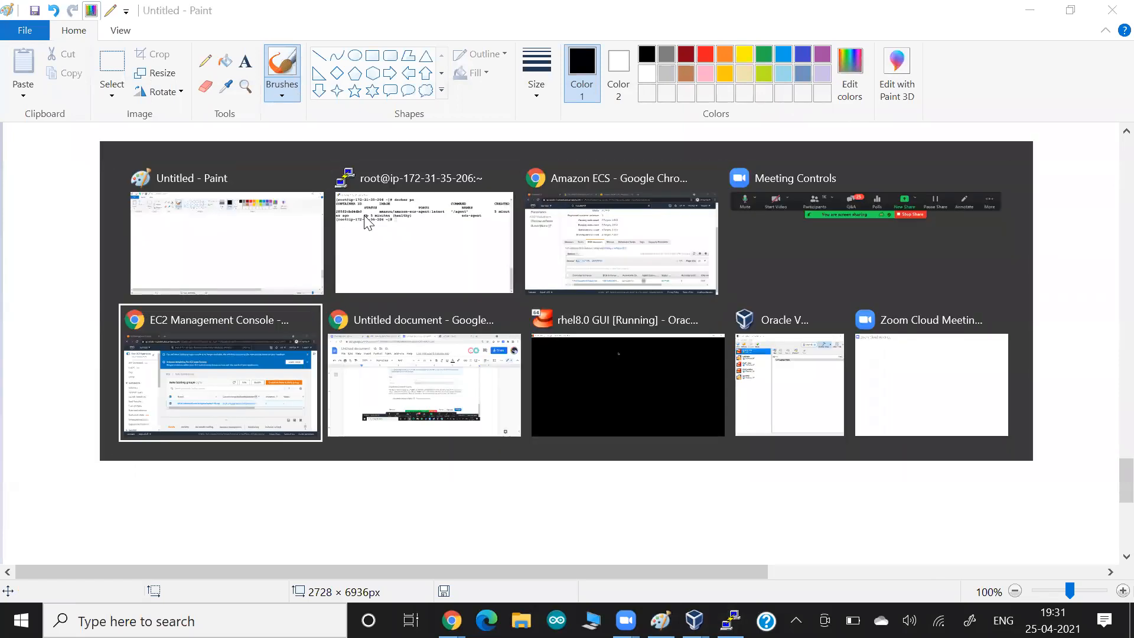
key(alt+Tab)
- Load hub.docker.com in a new tab and search for the publisher's username
key(ctrl+t)
text(hub)
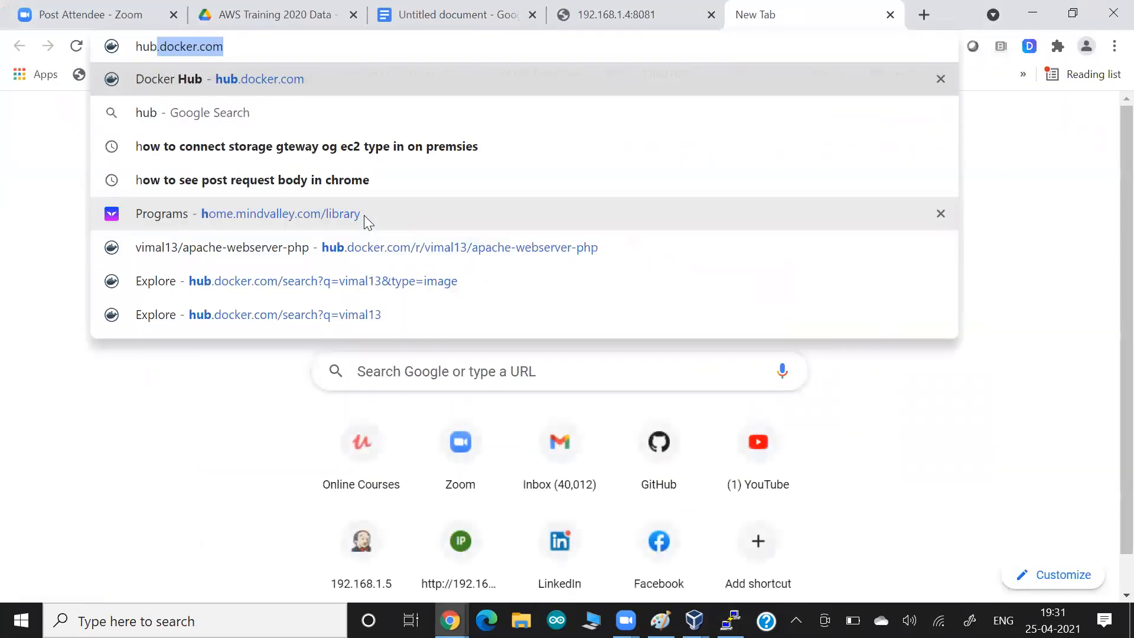
key(Right)
key(Return)
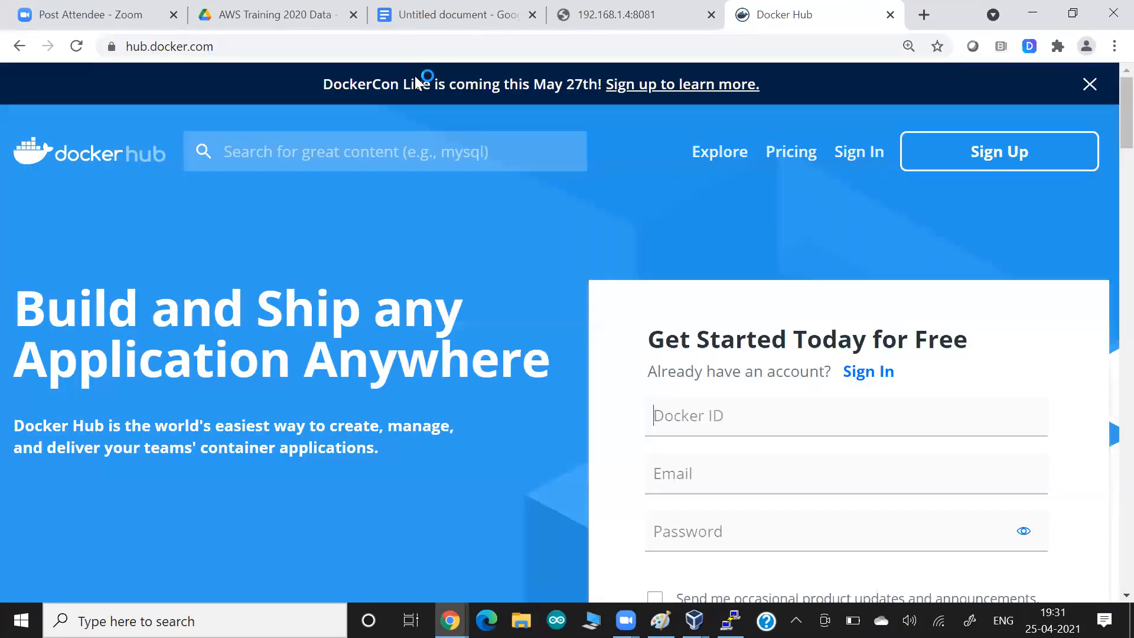
click(362, 147)
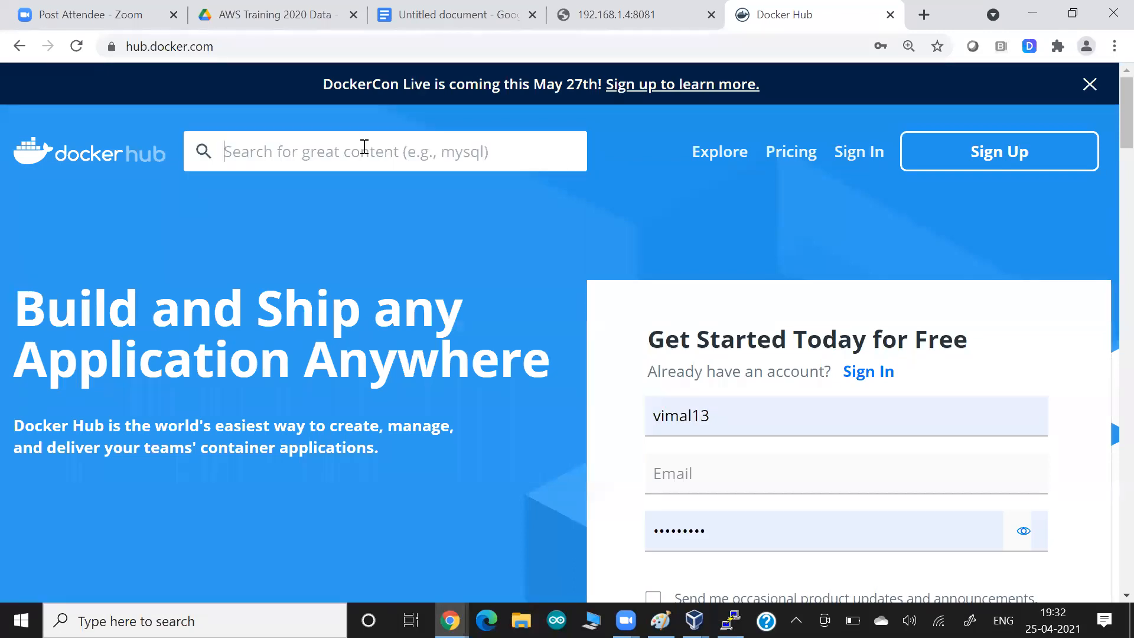
text(vimal13)
key(Return)
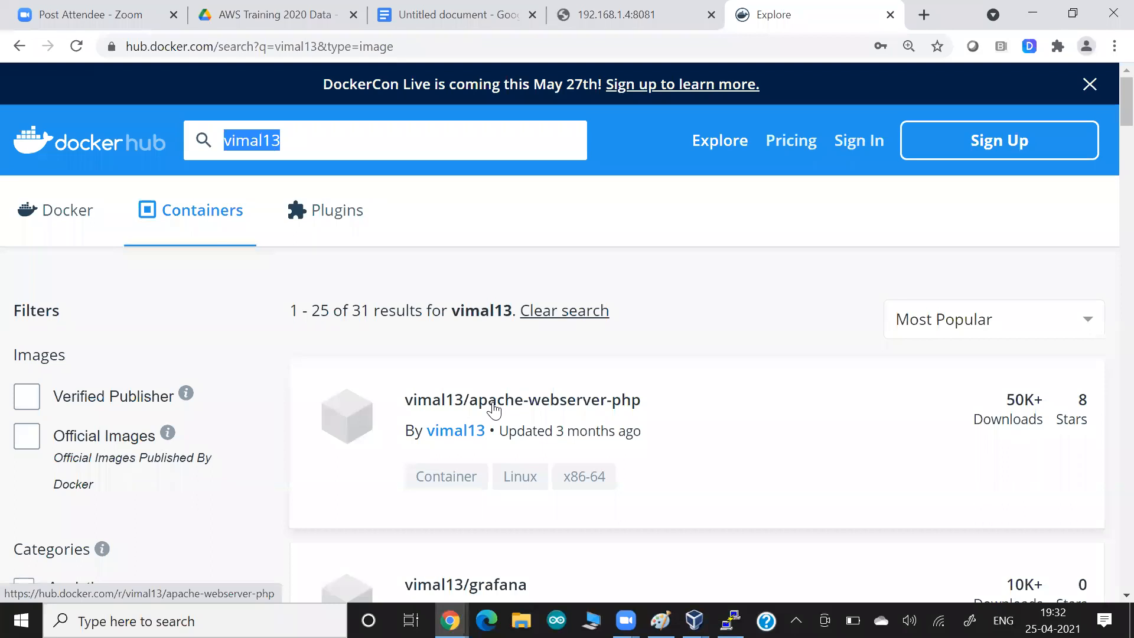
- Write ECS on the canvas with a long arrow to an underlined 'docker hub' label
key(alt+Tab)
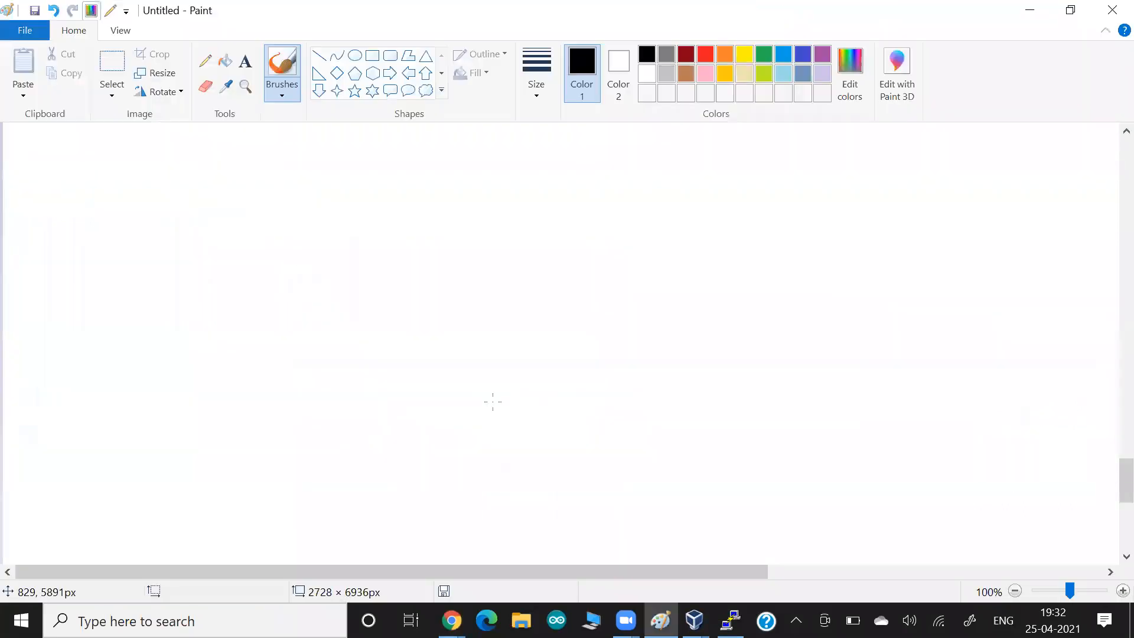
drag(253, 218, 267, 236)
key(ctrl+z)
drag(276, 221, 274, 235)
mouse_move(290, 223)
mouse_down()
mouse_move(281, 236)
mouse_move(599, 168)
mouse_up()
mouse_move(588, 164)
mouse_down()
mouse_move(663, 180)
mouse_move(684, 200)
mouse_up()
drag(696, 185, 700, 193)
mouse_move(703, 188)
mouse_down()
mouse_move(705, 205)
mouse_move(596, 190)
mouse_move(638, 172)
mouse_up()
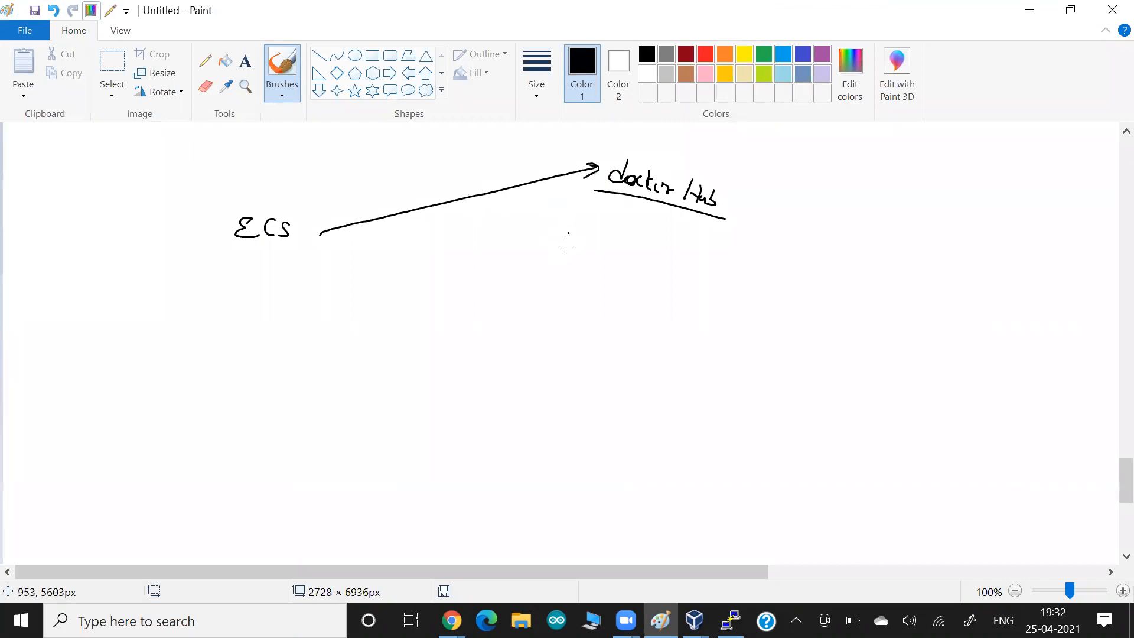
drag(291, 254, 251, 252)
- Check the Docker Hub results, then draw an arrow from docker hub back to ECS
key(alt+Tab)
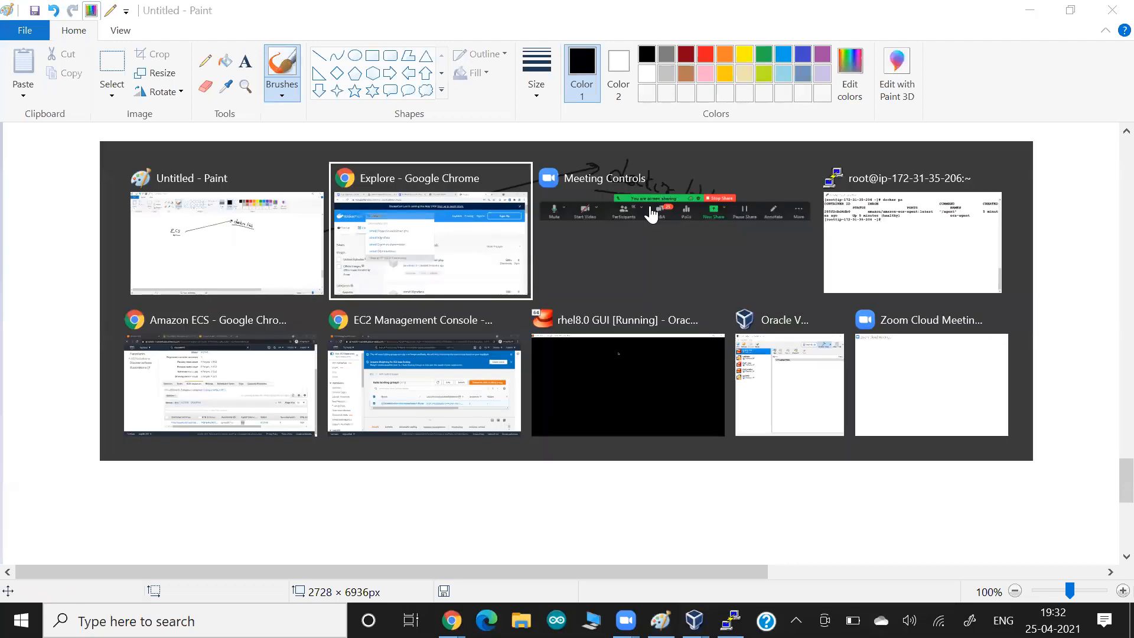
click(760, 272)
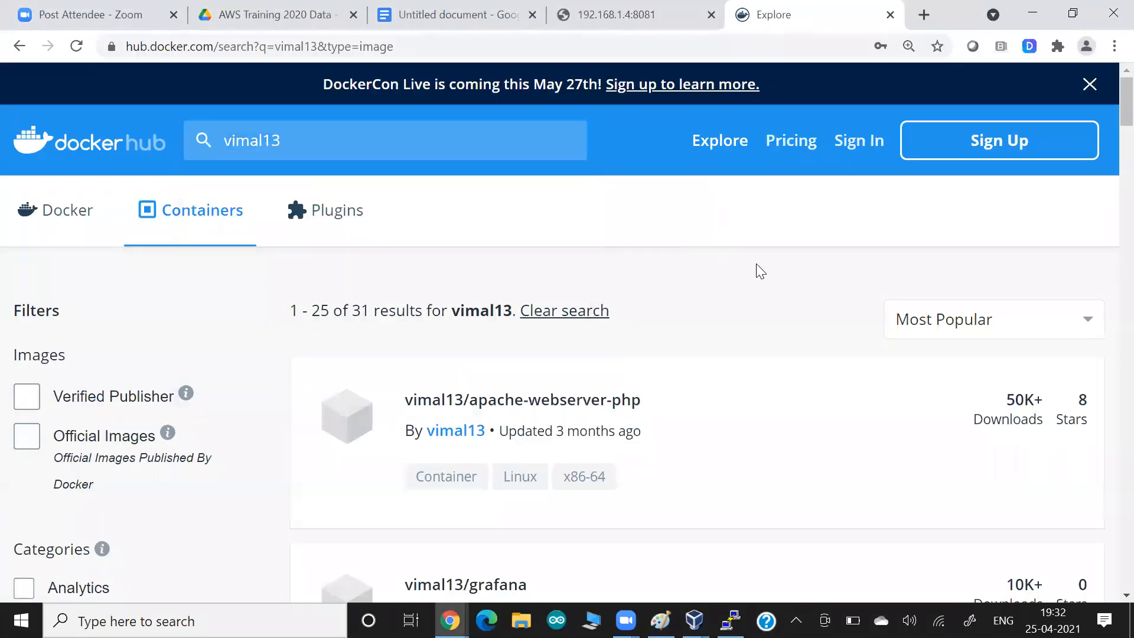
key(alt+Tab)
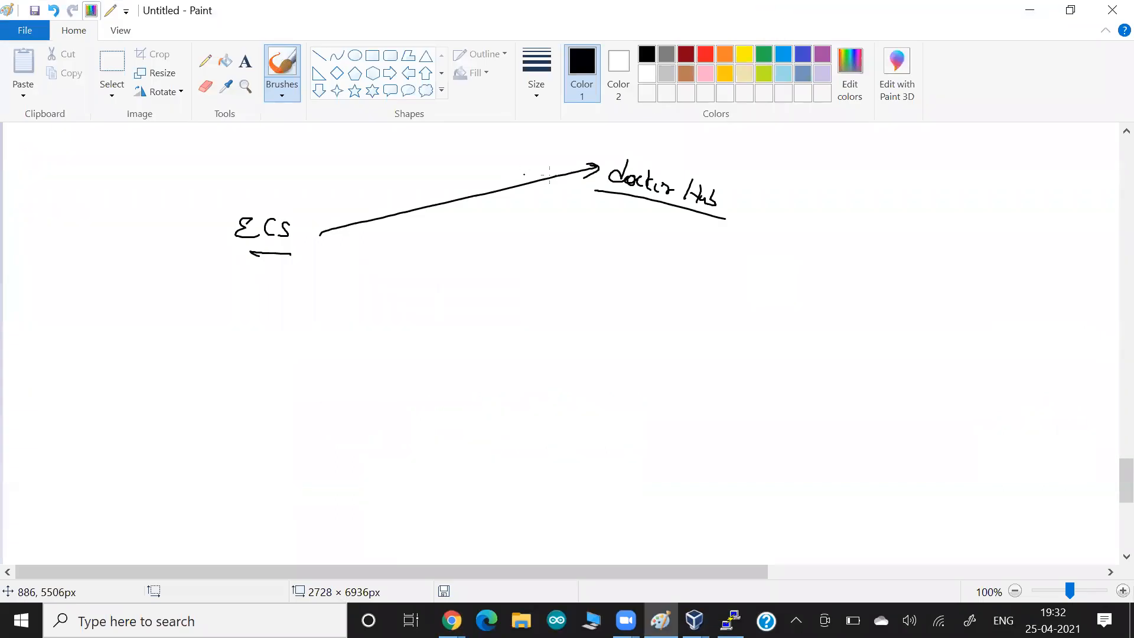
mouse_move(596, 189)
mouse_down()
mouse_move(334, 250)
mouse_move(342, 254)
mouse_up()
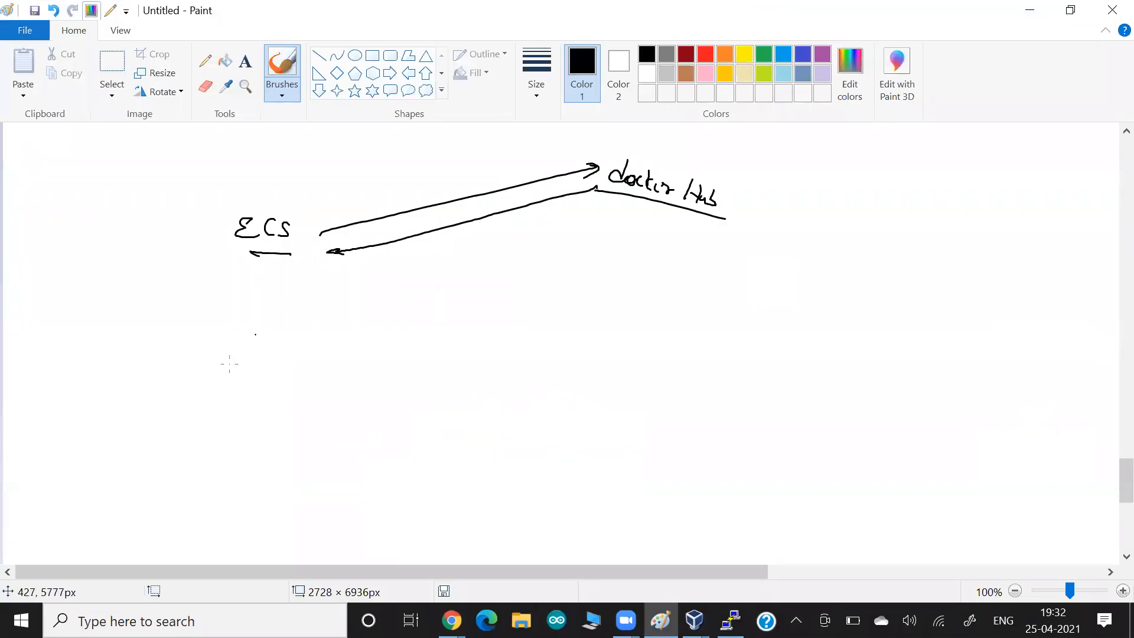
- Draw a labelled worker box, an arrow into it from docker hub, and write 'sync' inside
mouse_move(130, 404)
mouse_down()
mouse_move(125, 483)
mouse_move(255, 400)
mouse_move(298, 488)
mouse_move(133, 485)
mouse_up()
drag(55, 422, 123, 430)
click(146, 417)
mouse_move(574, 239)
mouse_down()
mouse_move(219, 440)
mouse_move(235, 449)
mouse_move(218, 470)
mouse_move(234, 473)
mouse_up()
drag(205, 482, 231, 481)
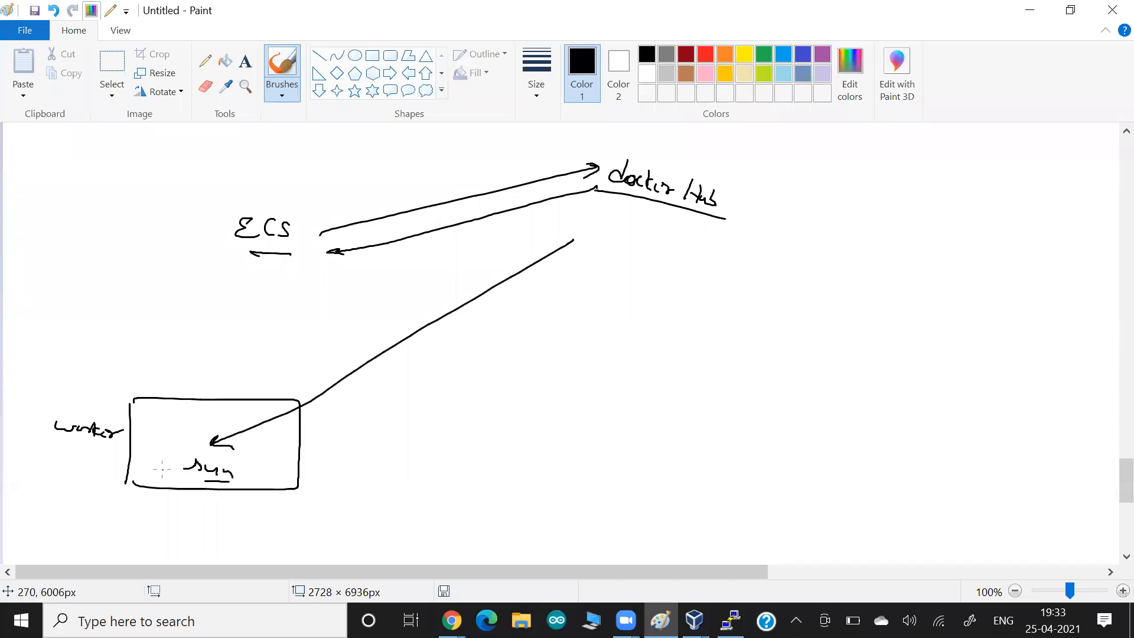
- Rerun docker ps in PuTTY, confirming only ecs-agent runs, then minimize the terminal
key(alt+Tab)
key(Up)
key(Return)
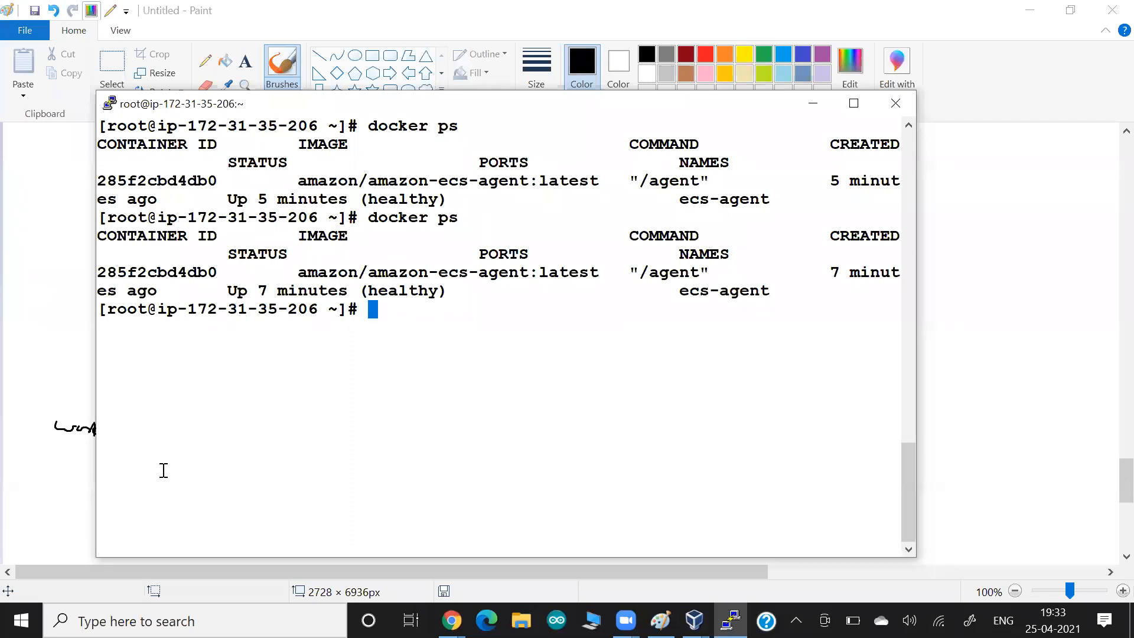
click(814, 114)
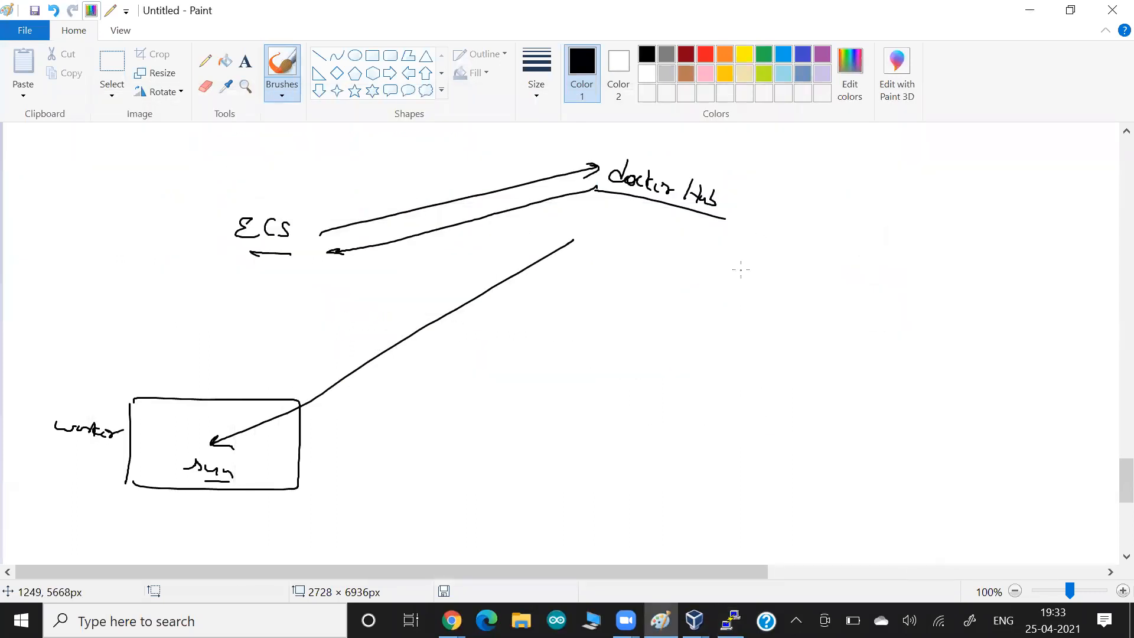
- Underline docker hub in green and draw black arrows down to Image and the containers
click(766, 57)
drag(725, 218, 611, 185)
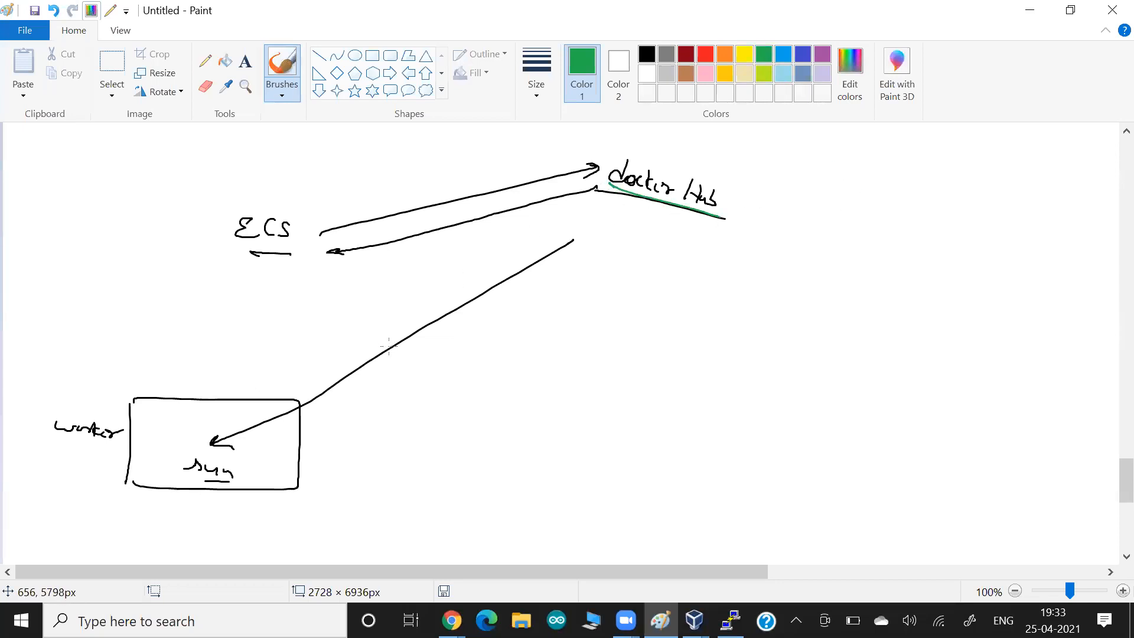
click(646, 54)
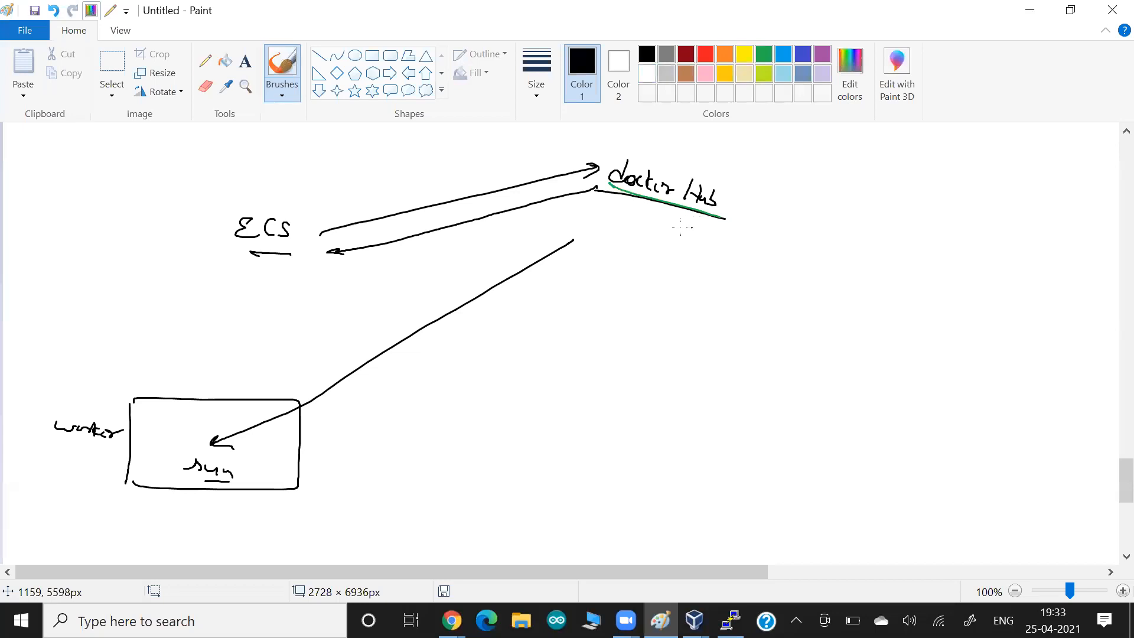
mouse_move(683, 210)
mouse_down()
mouse_move(700, 245)
mouse_move(729, 255)
mouse_move(731, 274)
mouse_move(752, 277)
mouse_move(756, 295)
mouse_move(783, 307)
mouse_up()
mouse_move(725, 286)
mouse_down()
mouse_move(783, 306)
mouse_move(757, 329)
mouse_move(785, 344)
mouse_move(771, 372)
mouse_up()
- Draw an ellipse holding containers C1–C4, divided into bands
drag(800, 335, 790, 373)
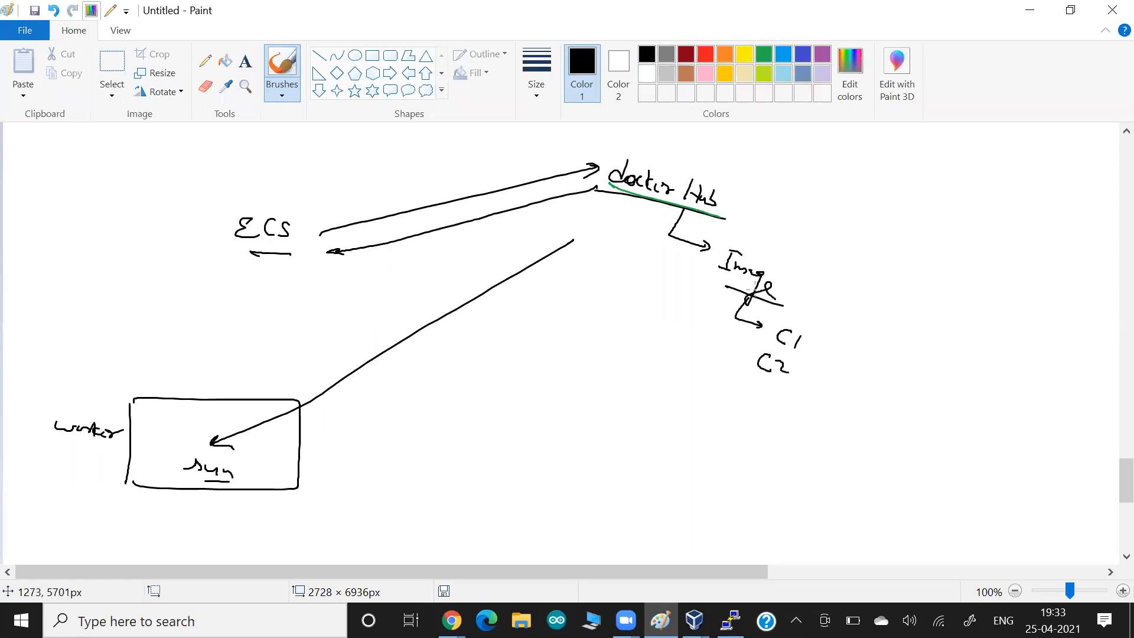
mouse_move(814, 326)
mouse_down()
mouse_move(784, 322)
mouse_move(739, 420)
mouse_move(813, 326)
mouse_up()
drag(757, 387, 748, 415)
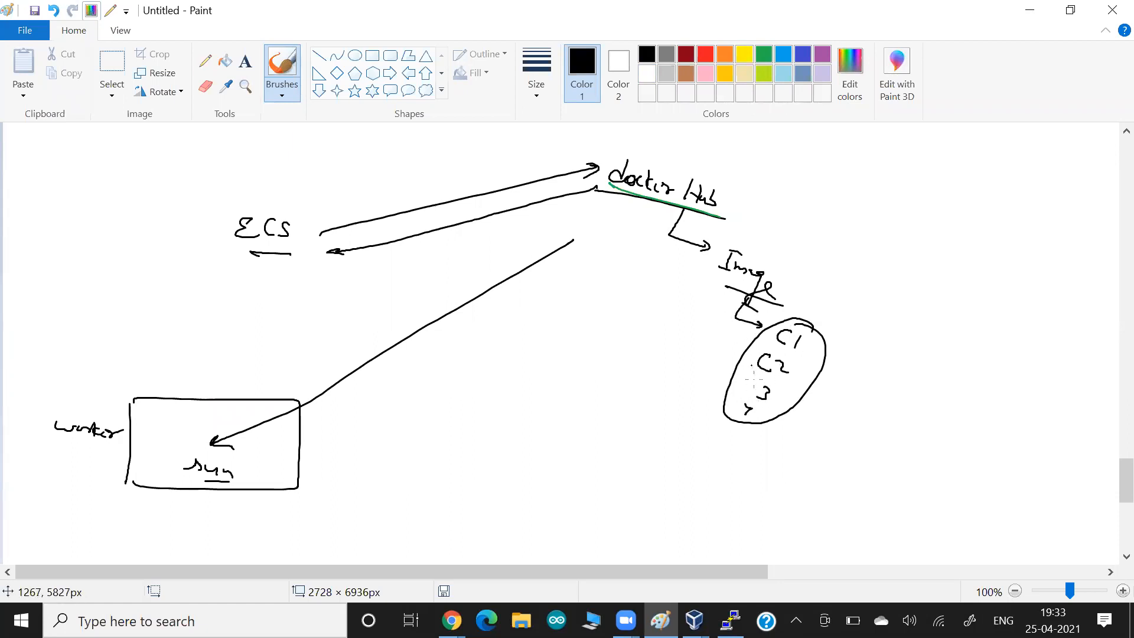
drag(763, 343, 828, 370)
drag(741, 367, 798, 400)
mouse_move(729, 386)
mouse_down()
mouse_move(785, 416)
mouse_move(757, 427)
mouse_up()
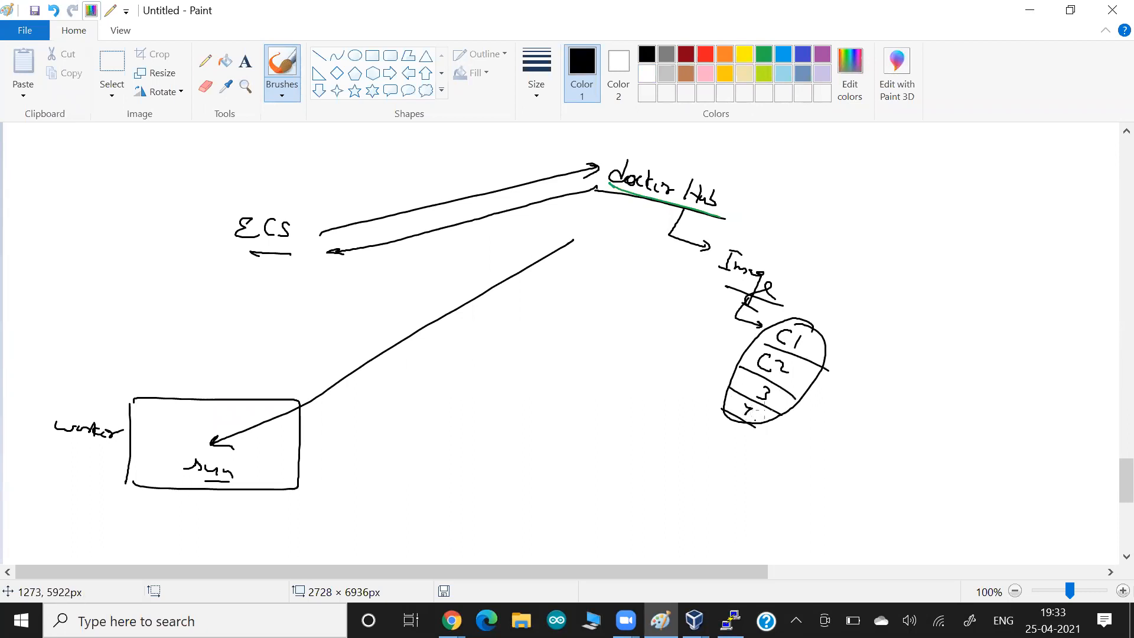
- Add arrows into the container bands and draw a client cloud at bottom right
drag(848, 347, 819, 355)
mouse_move(830, 393)
mouse_down()
mouse_move(795, 385)
mouse_move(763, 419)
mouse_up()
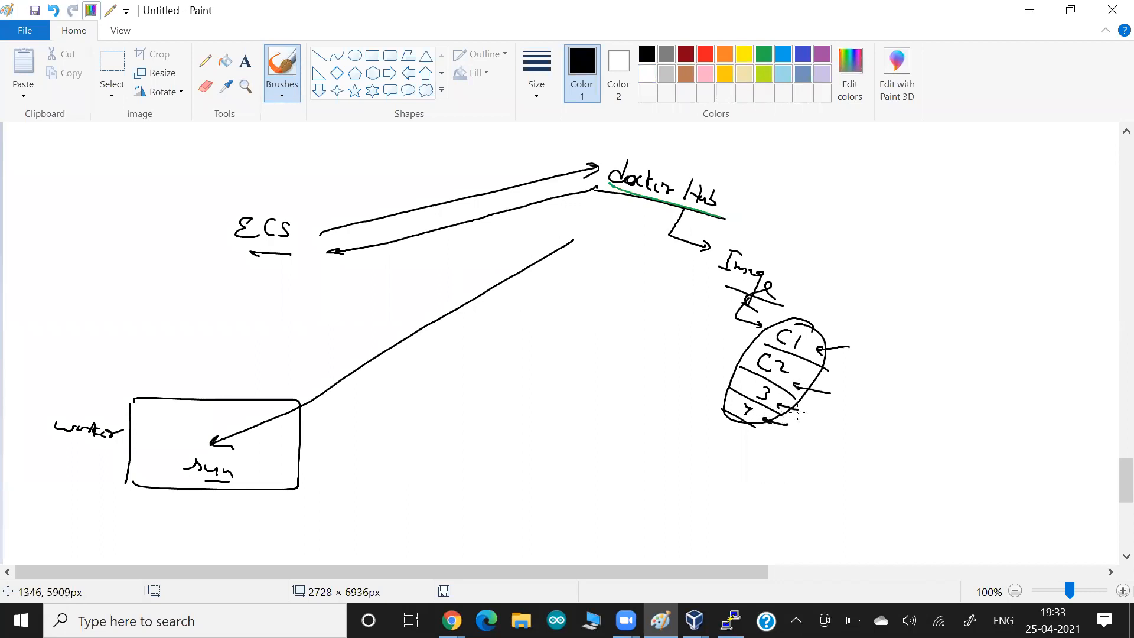
mouse_move(1048, 425)
mouse_down()
mouse_move(963, 452)
mouse_move(943, 482)
mouse_up()
mouse_move(947, 500)
mouse_down()
mouse_move(1029, 513)
mouse_move(1050, 433)
mouse_move(1005, 468)
mouse_move(1043, 485)
mouse_up()
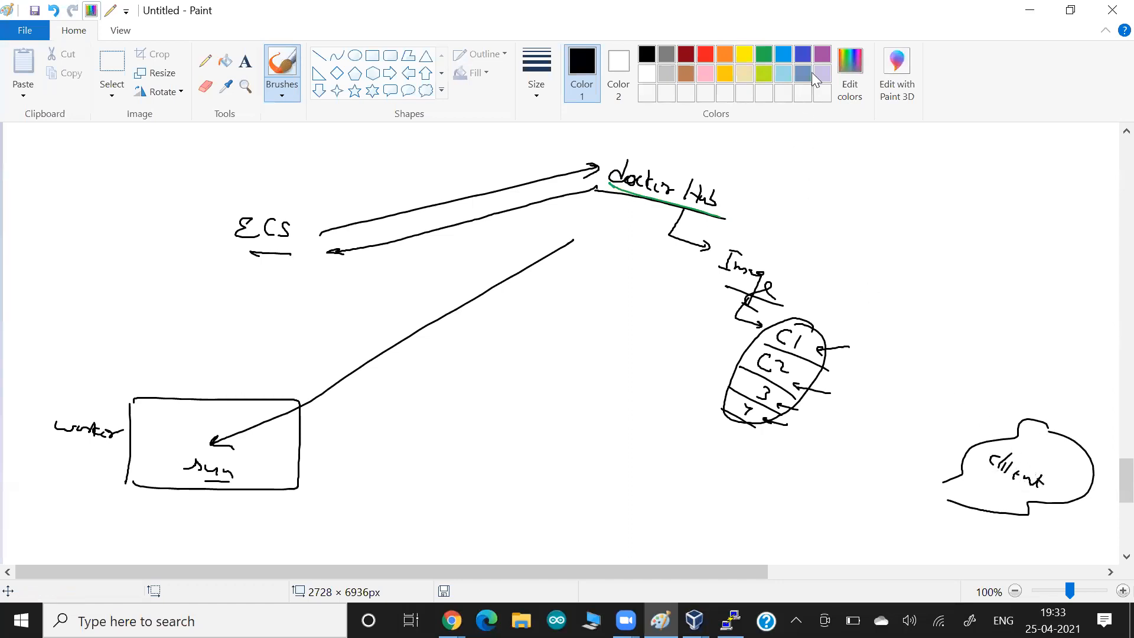
- Draw blue solid and dashed lines from the client cloud to C1, C2 and container 3
click(803, 54)
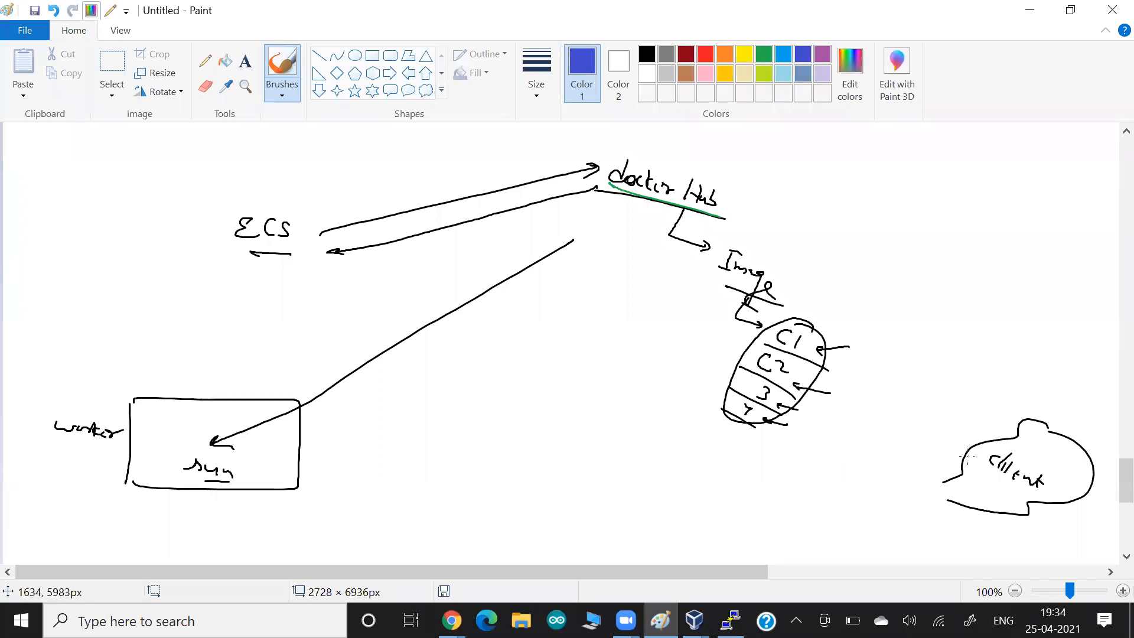
mouse_move(973, 445)
mouse_down()
mouse_move(827, 348)
mouse_move(937, 434)
mouse_up()
drag(921, 427, 893, 414)
drag(869, 403, 848, 392)
drag(822, 383, 812, 378)
drag(942, 450, 914, 439)
drag(876, 430, 785, 404)
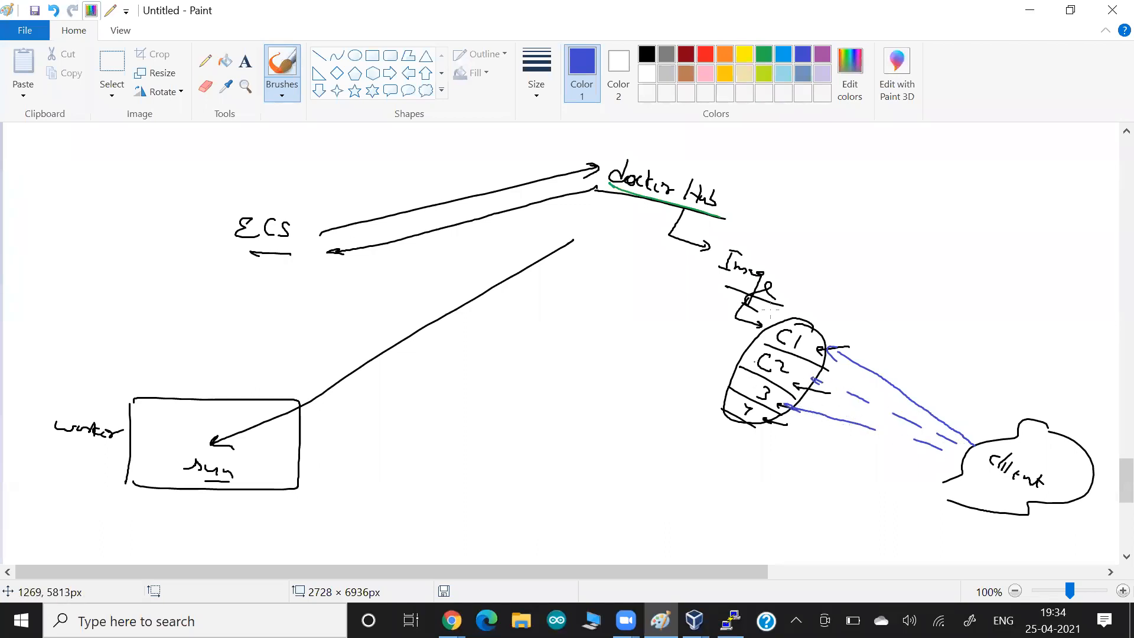
- Write blue 'Desired' and replica-4 labels, then draw an orange rectangle across the client lines
mouse_move(806, 259)
mouse_down()
mouse_move(849, 321)
mouse_move(803, 298)
mouse_move(799, 322)
mouse_up()
mouse_move(663, 323)
mouse_down()
mouse_move(672, 357)
mouse_move(693, 342)
mouse_move(720, 376)
mouse_up()
mouse_move(703, 365)
mouse_down()
mouse_move(683, 378)
mouse_move(700, 387)
mouse_move(692, 397)
mouse_up()
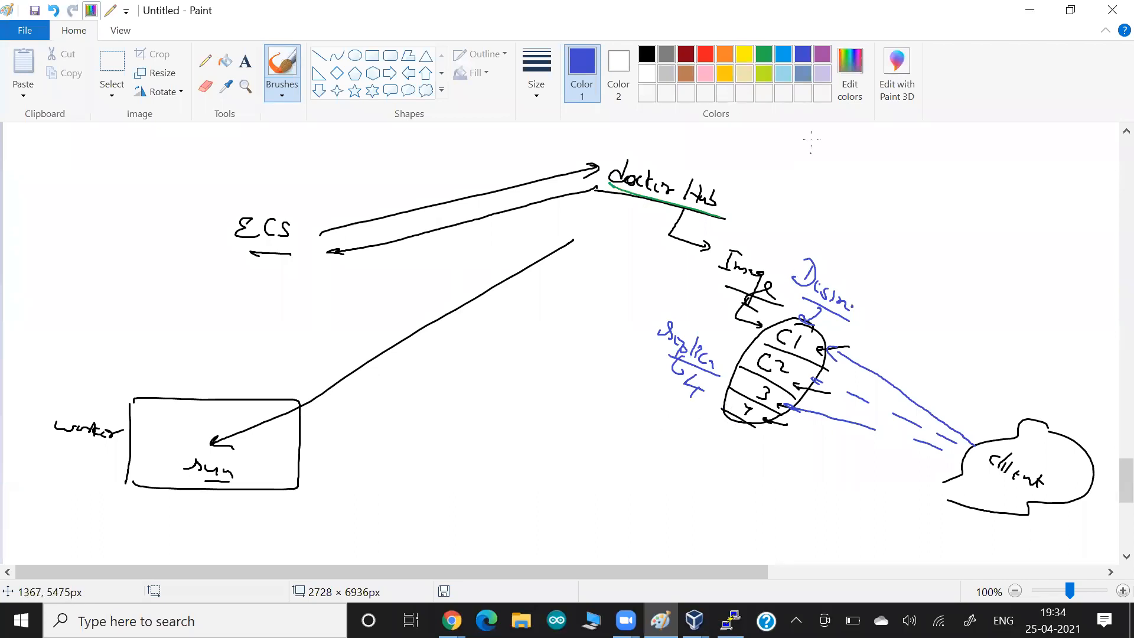
click(726, 55)
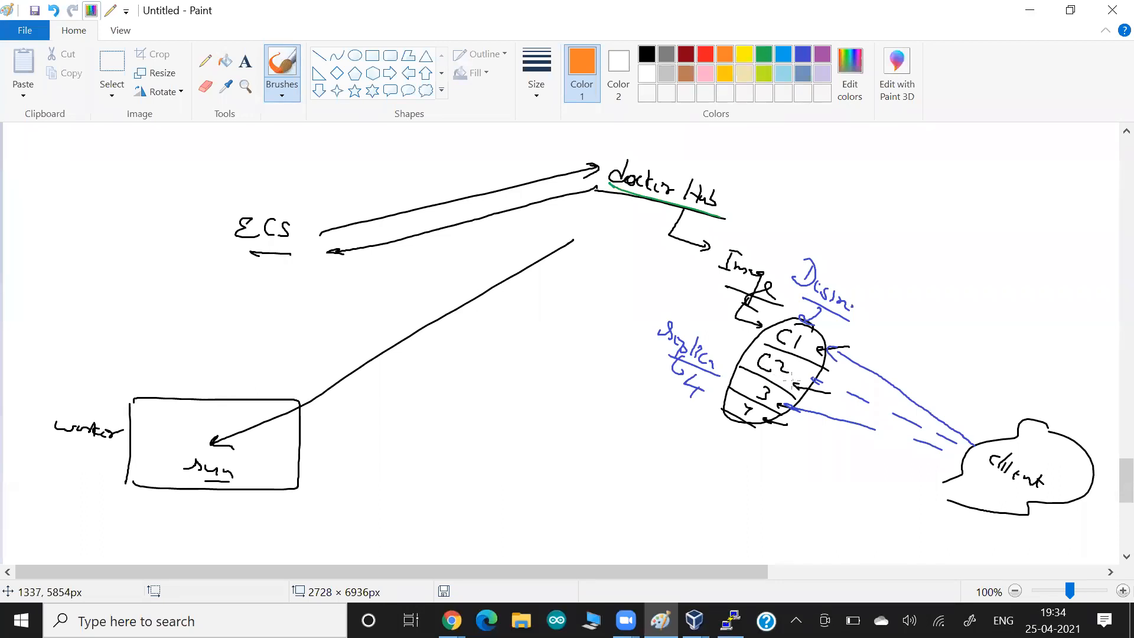
mouse_move(883, 367)
mouse_down()
mouse_move(834, 443)
mouse_move(836, 430)
mouse_move(859, 461)
mouse_move(828, 441)
mouse_up()
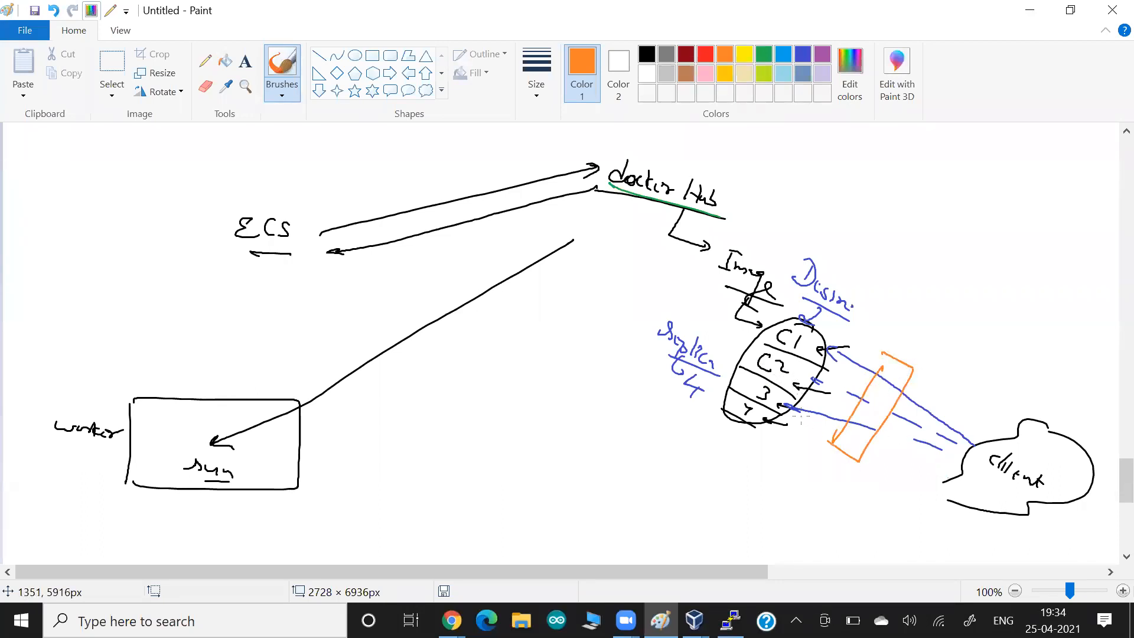
- Draw green arrows from the client through the orange rectangle and write an underlined 'Svc' label
click(765, 55)
mouse_move(926, 355)
mouse_down()
mouse_move(884, 365)
mouse_move(908, 371)
mouse_up()
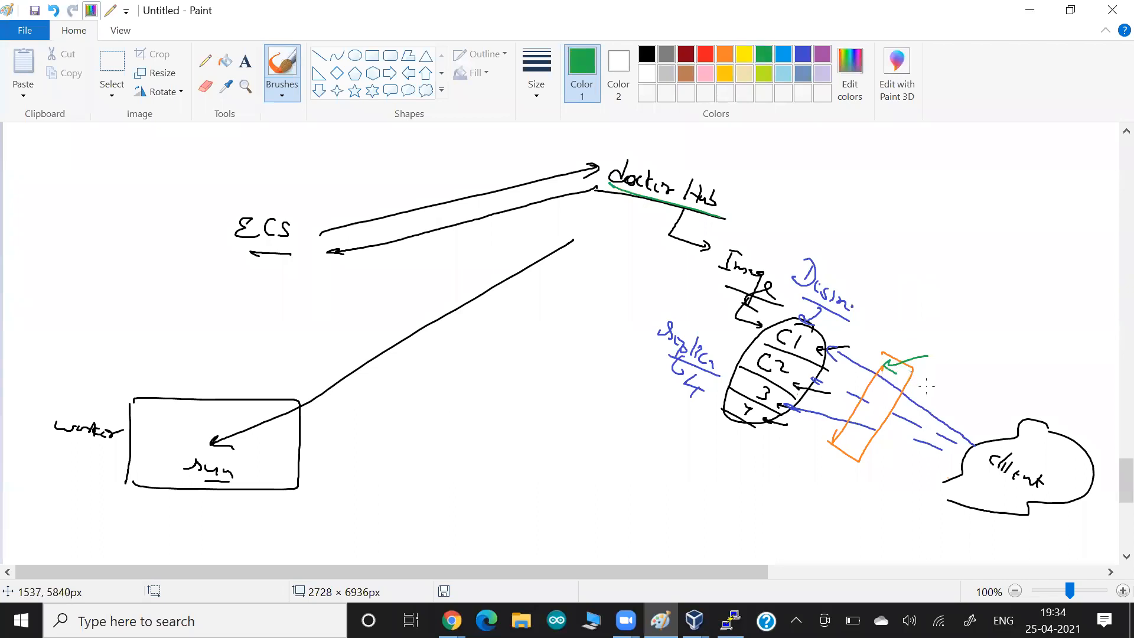
mouse_move(981, 456)
mouse_down()
mouse_move(939, 404)
mouse_move(895, 381)
mouse_move(882, 389)
mouse_move(822, 350)
mouse_up()
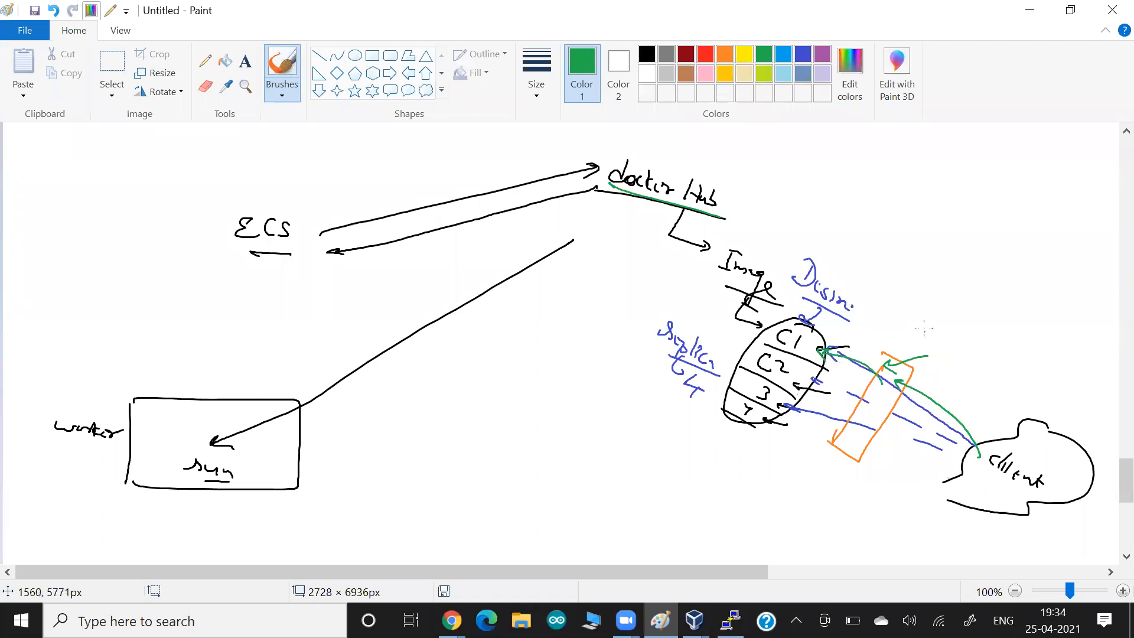
mouse_move(932, 327)
mouse_down()
mouse_move(919, 340)
mouse_move(947, 358)
mouse_up()
drag(919, 352, 952, 368)
- Write an underlined 'Task Definition' heading in dark red at the top right
click(686, 55)
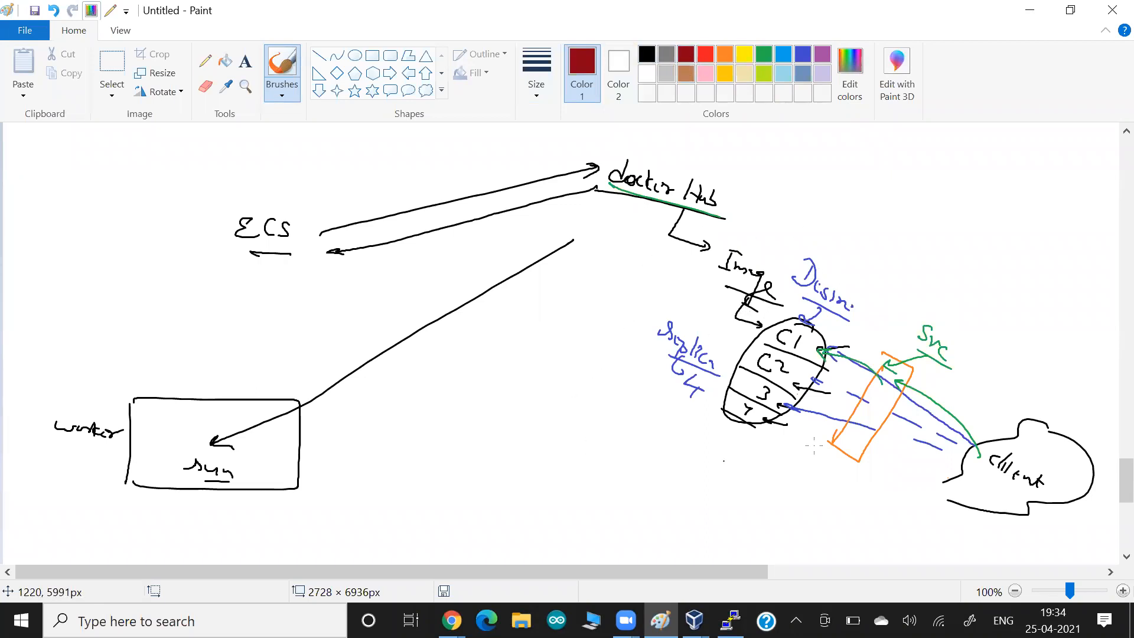
mouse_move(789, 156)
mouse_down()
mouse_move(820, 168)
mouse_move(775, 177)
mouse_up()
drag(791, 175, 800, 194)
mouse_move(813, 186)
mouse_down()
mouse_move(811, 197)
mouse_move(841, 209)
mouse_move(828, 209)
mouse_move(883, 236)
mouse_move(889, 227)
mouse_up()
mouse_move(886, 242)
mouse_down()
mouse_move(902, 220)
mouse_move(914, 265)
mouse_up()
drag(918, 283, 779, 199)
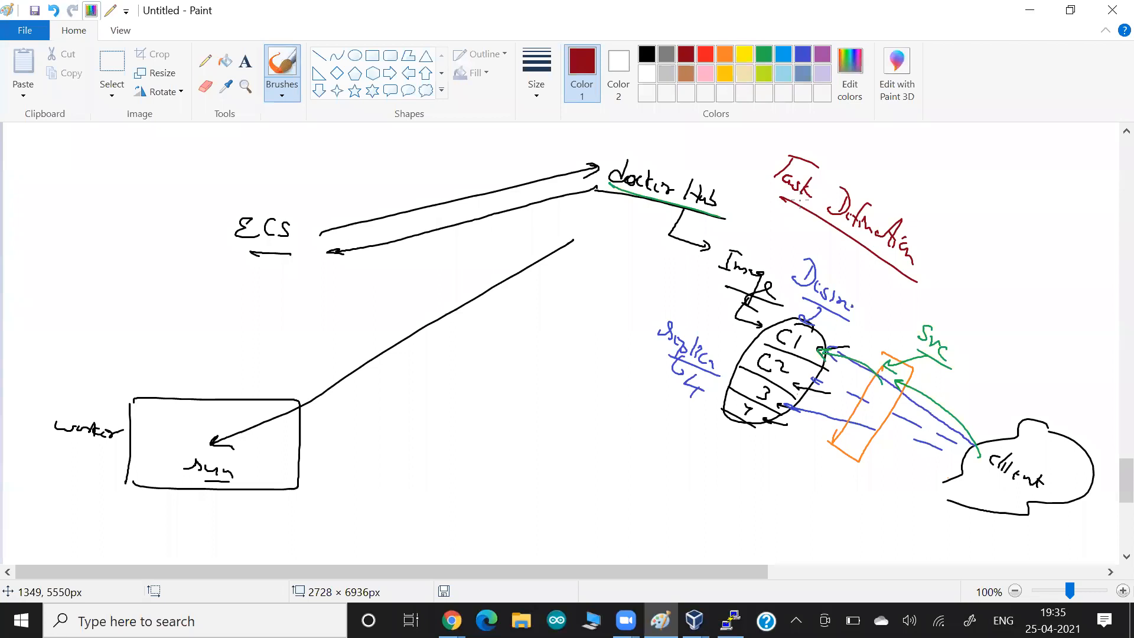
- Circle 'Task', mark Image with an arrow, and ring the container bands in dark red
mouse_move(805, 160)
mouse_down()
mouse_move(760, 159)
mouse_move(801, 148)
mouse_up()
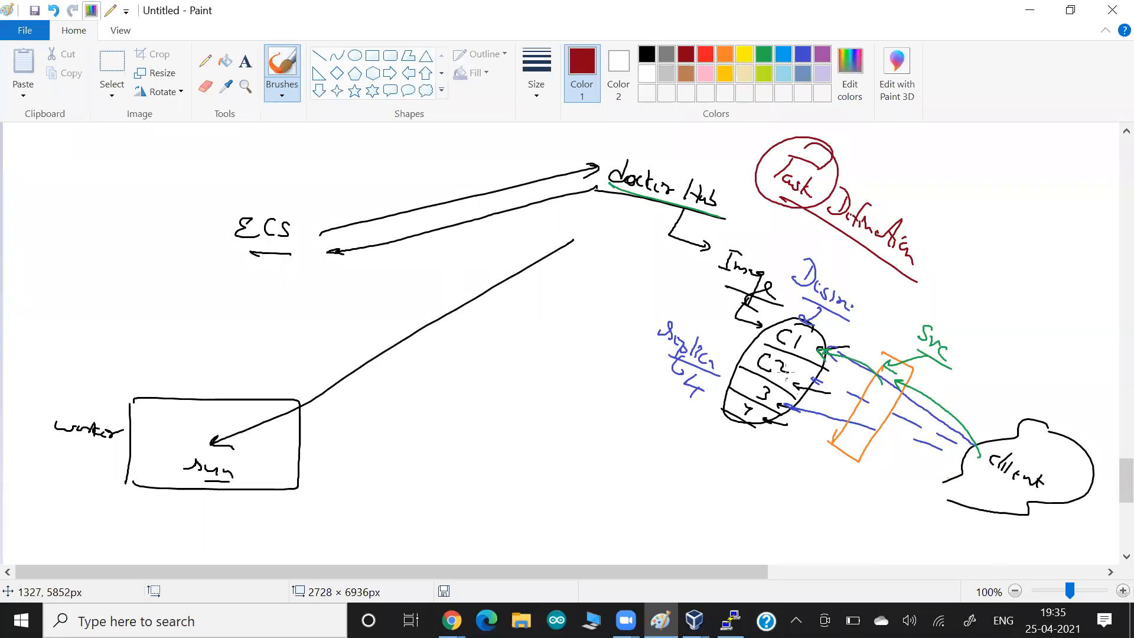
drag(768, 297, 706, 272)
mouse_move(795, 316)
mouse_down()
mouse_move(821, 352)
mouse_move(767, 353)
mouse_move(743, 383)
mouse_move(730, 374)
mouse_up()
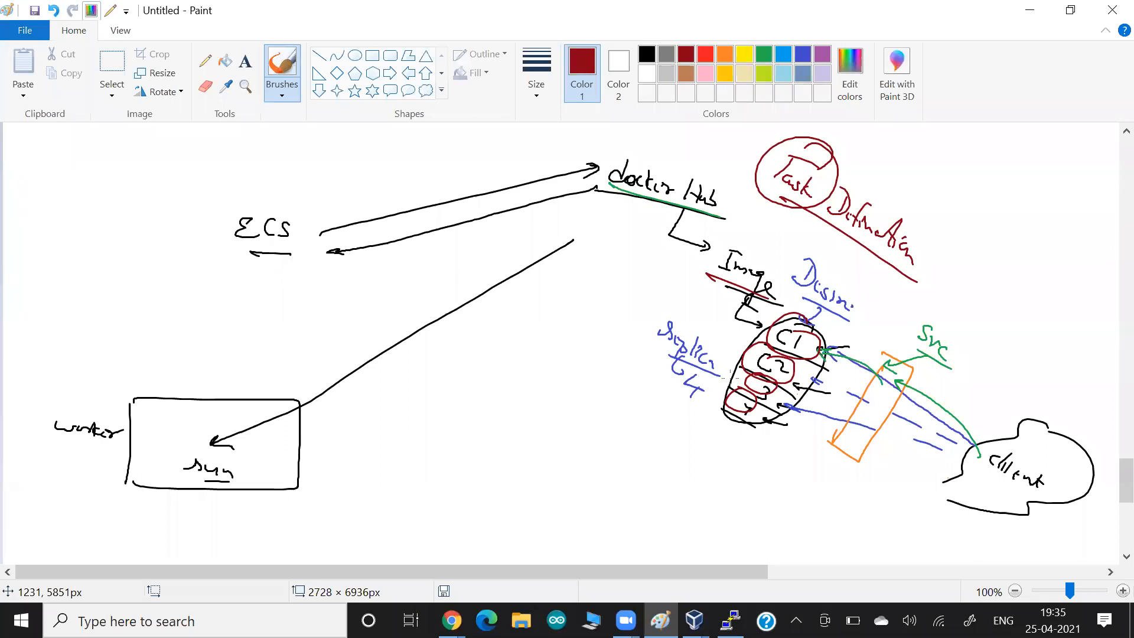
- Return to the ECS clusters list and highlight the Running tasks and Container instances counts
key(alt+Tab)
key(alt+Tab)
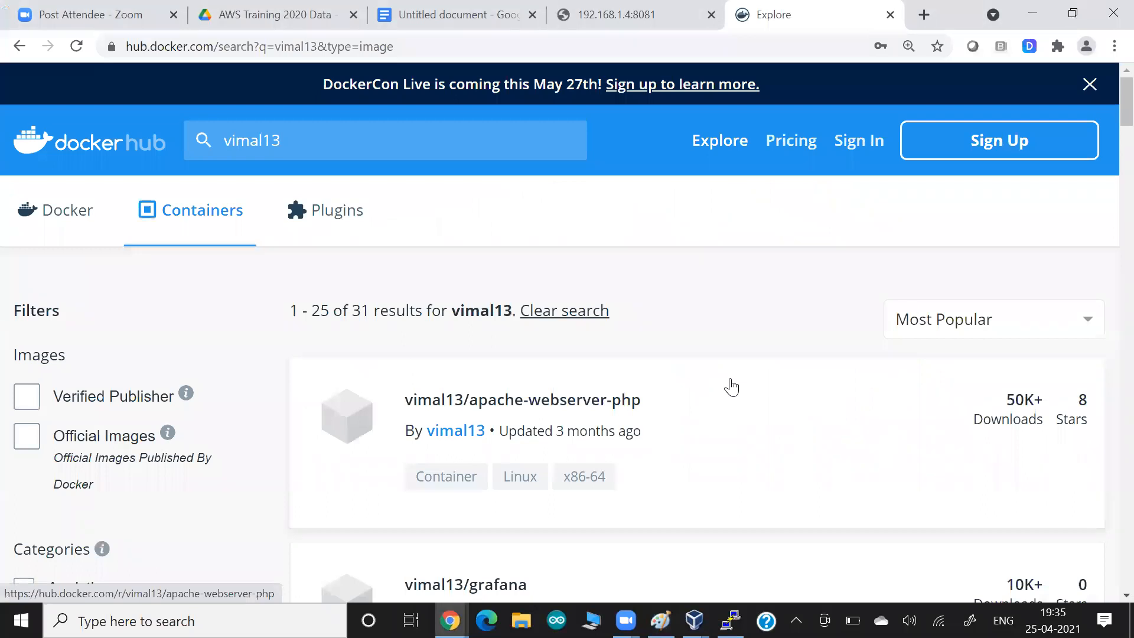
key(alt+Tab)
key(alt+Tab)
key(alt+Tab)
key(alt+Tab)
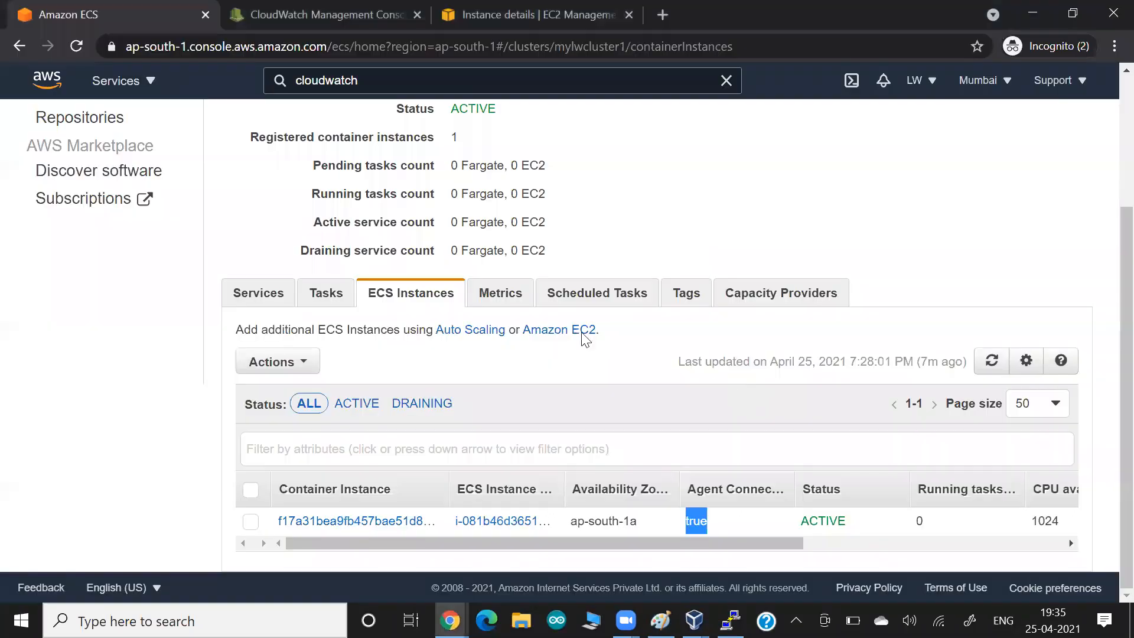
scroll(141, 344, up, 3)
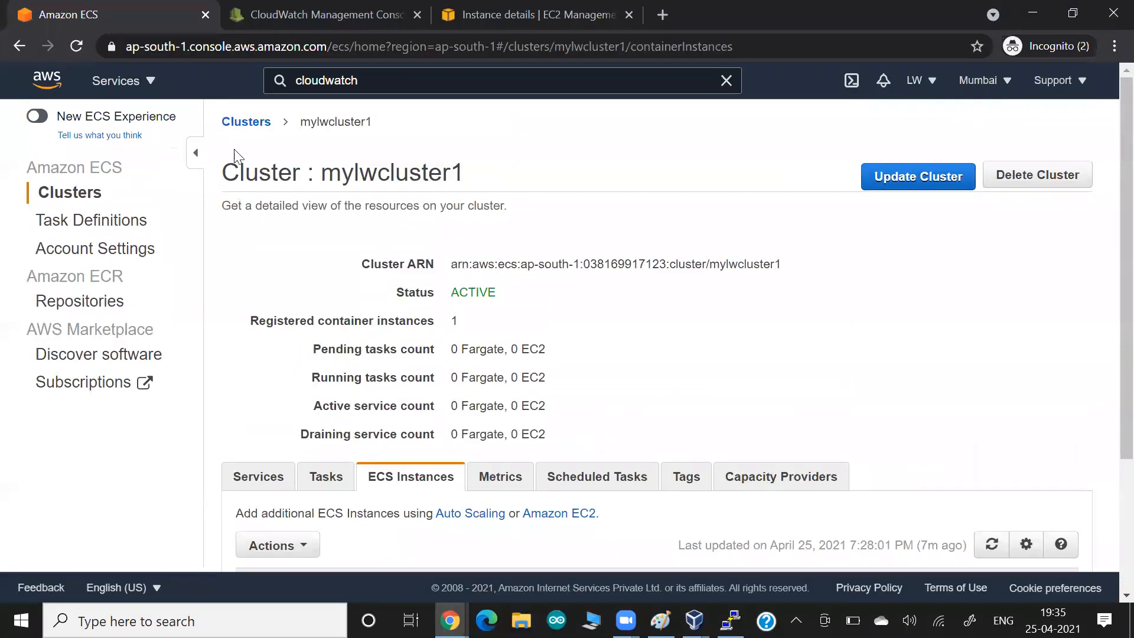
click(236, 122)
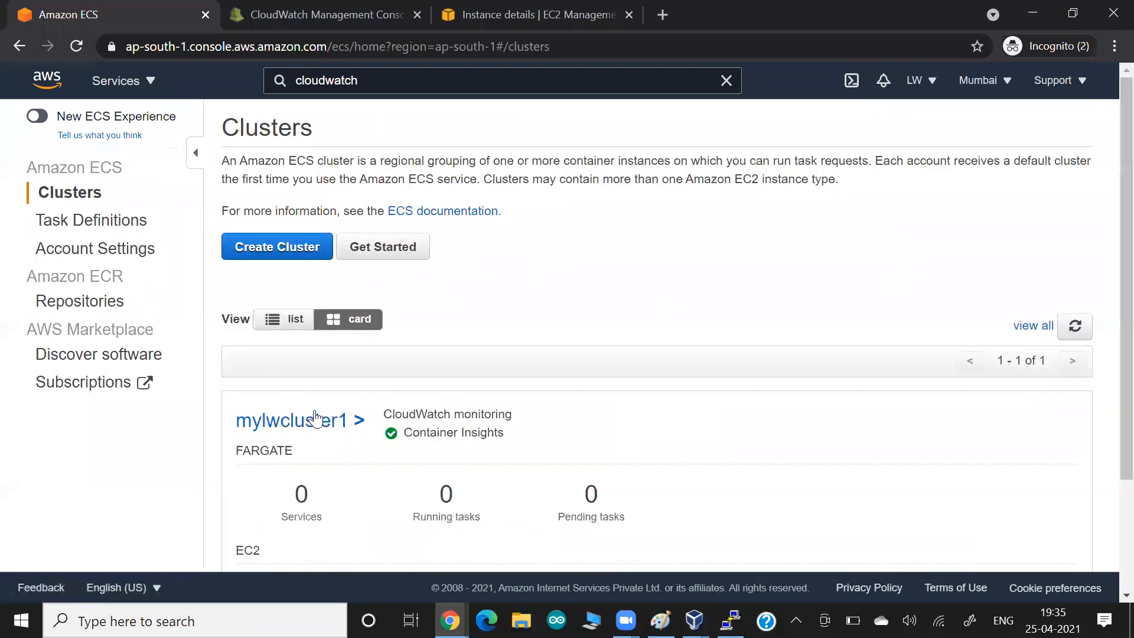
scroll(684, 331, down, 3)
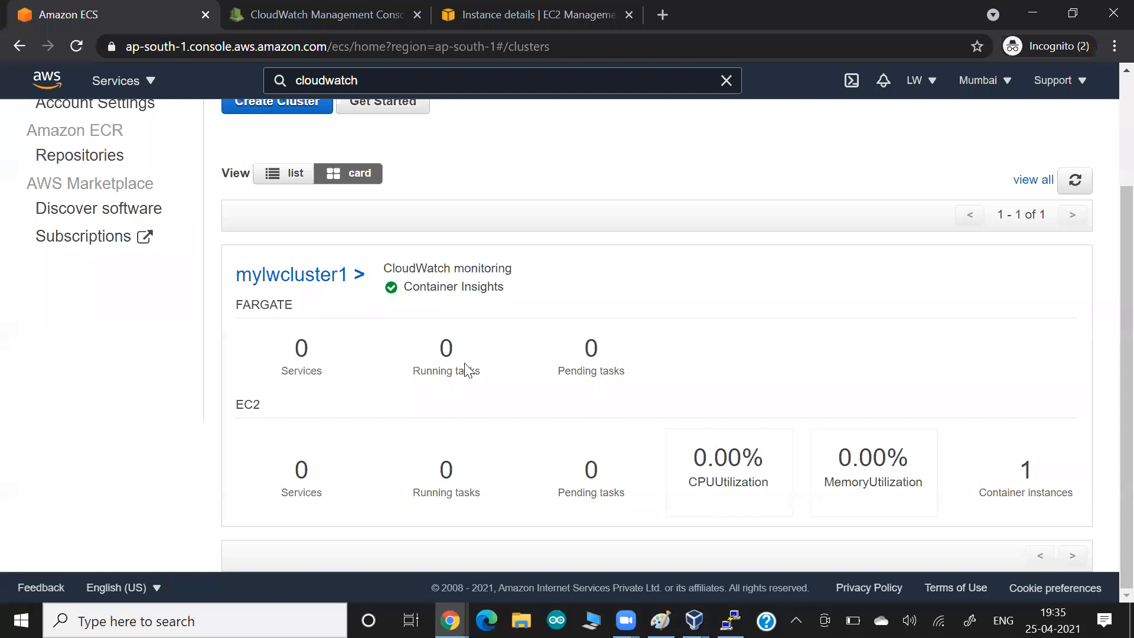
drag(458, 373, 492, 380)
drag(1027, 493, 1054, 492)
- Open mylwcluster1's details and view its Tasks tab, which has no running tasks
click(290, 286)
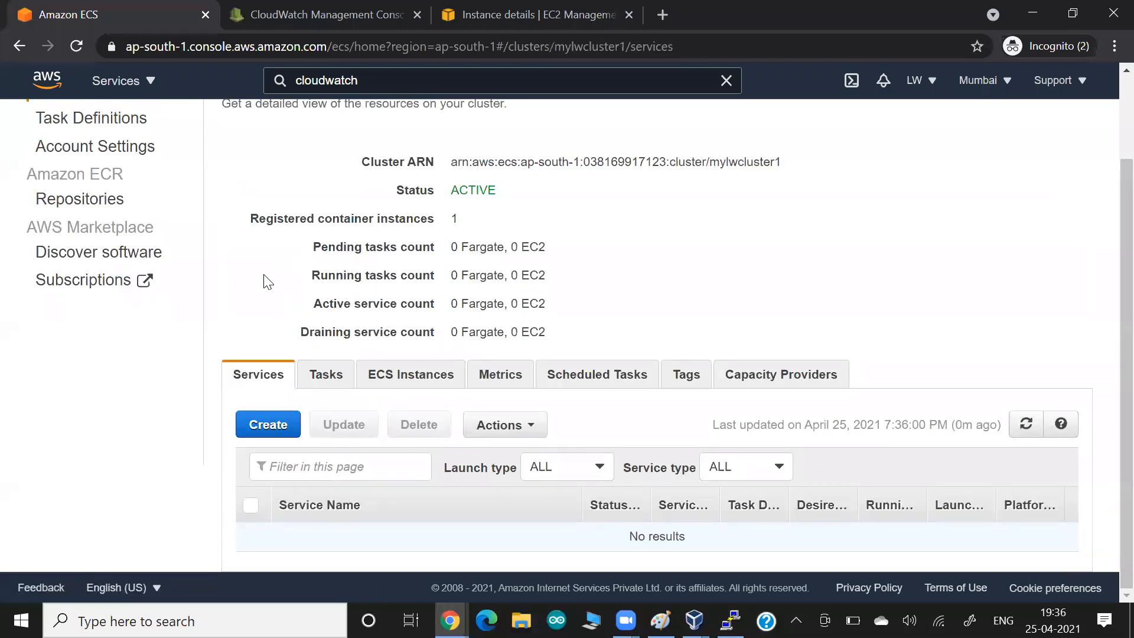
click(324, 377)
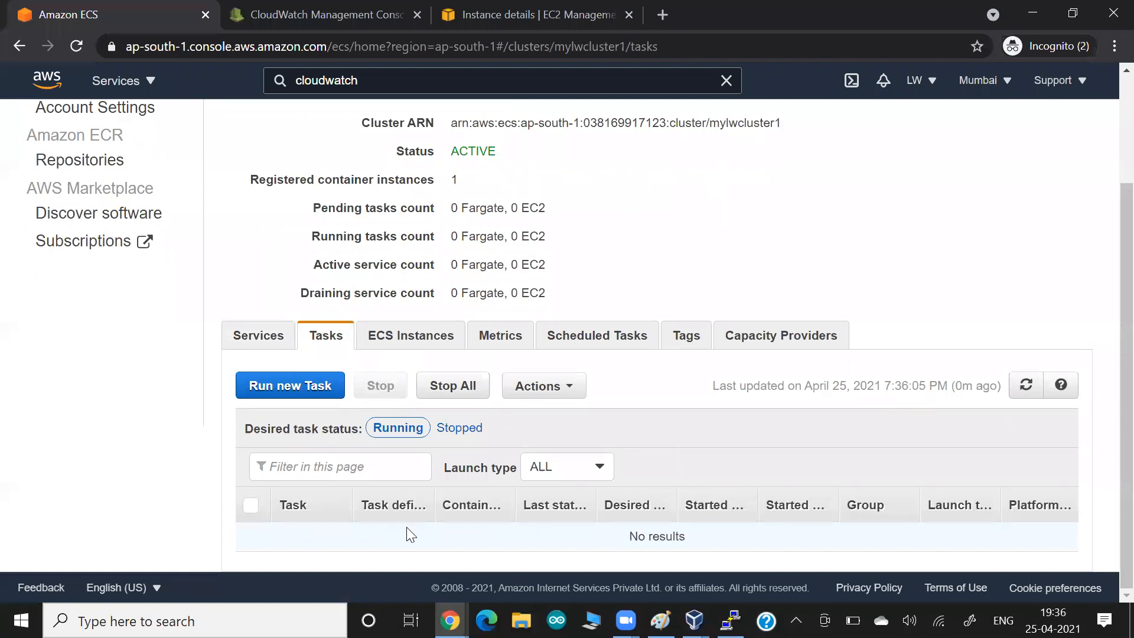
key(alt+Tab)
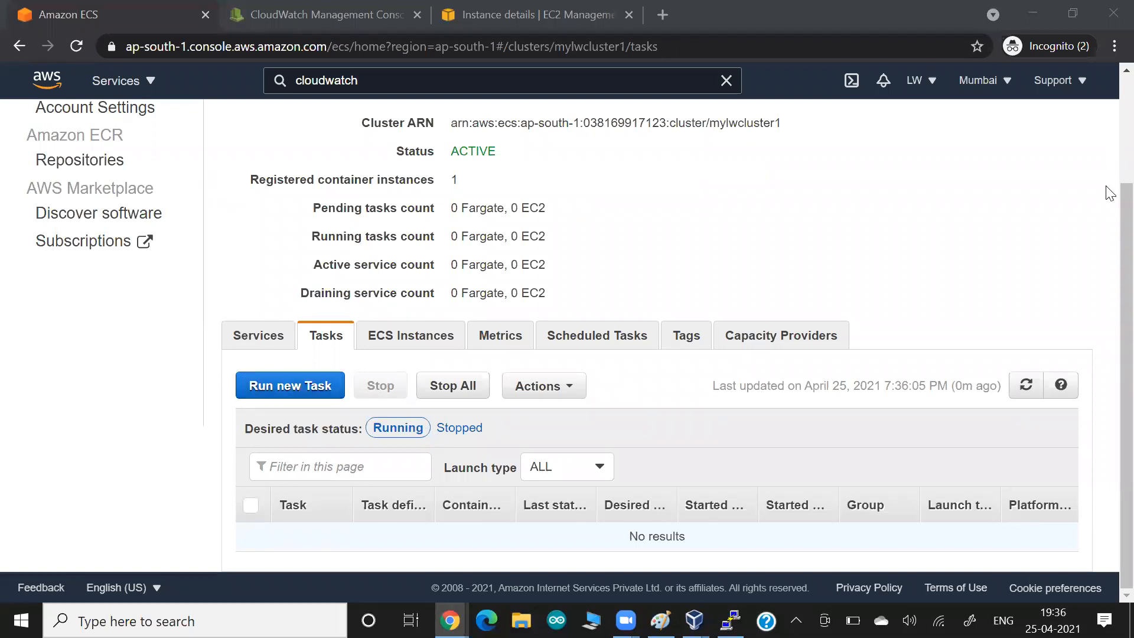
scroll(1106, 212, up, 3)
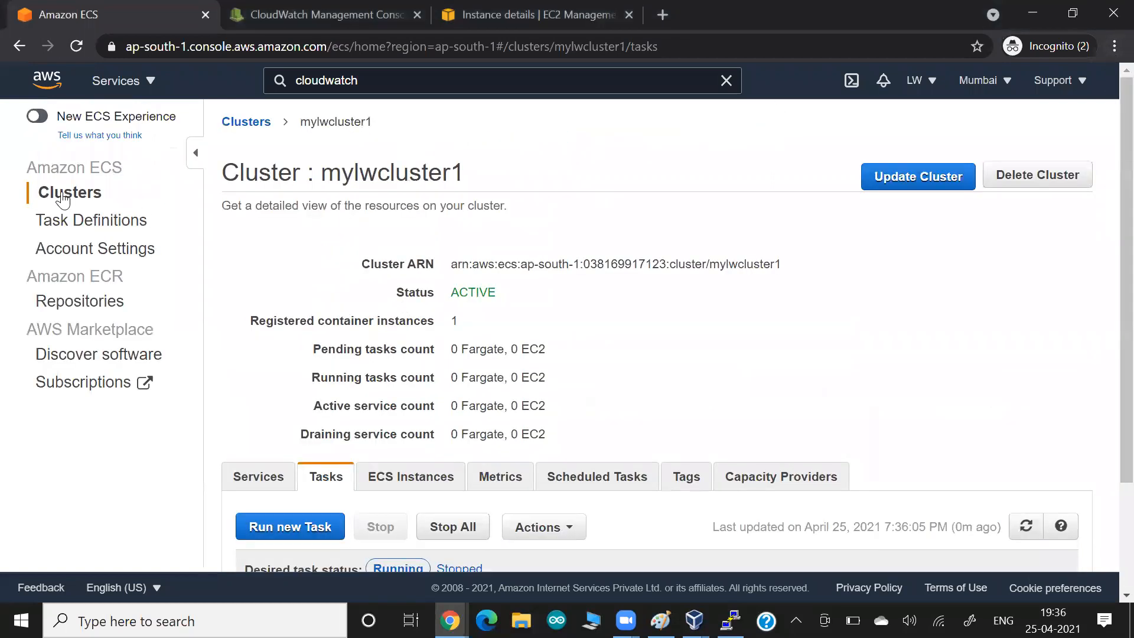
- From Task Definitions, create a new task definition and pick the EC2 launch type card
click(96, 230)
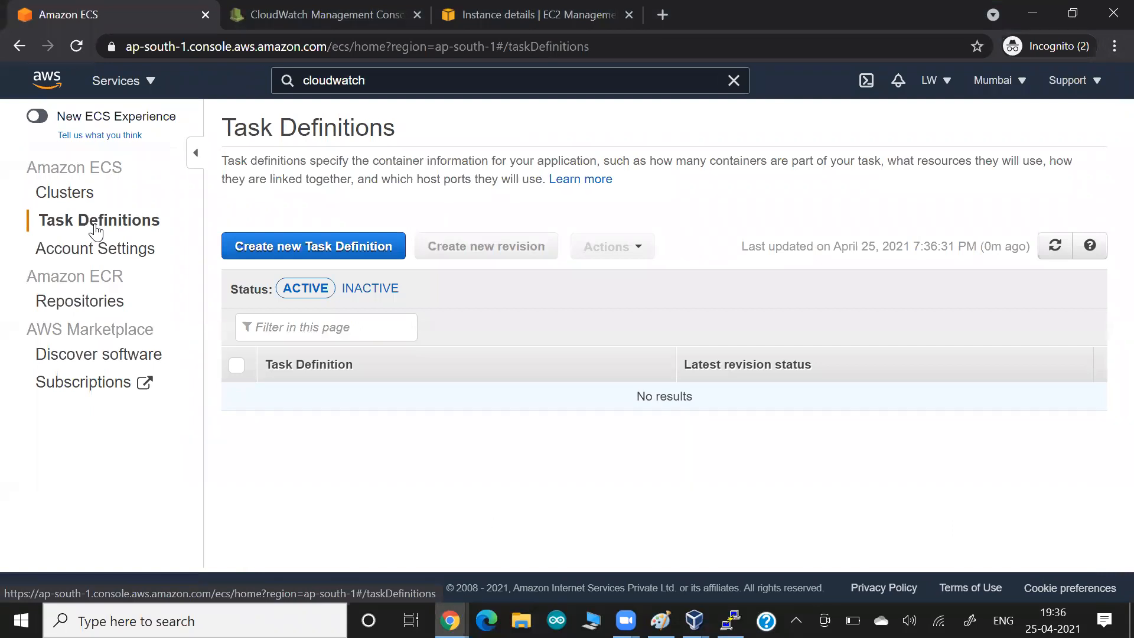
click(320, 253)
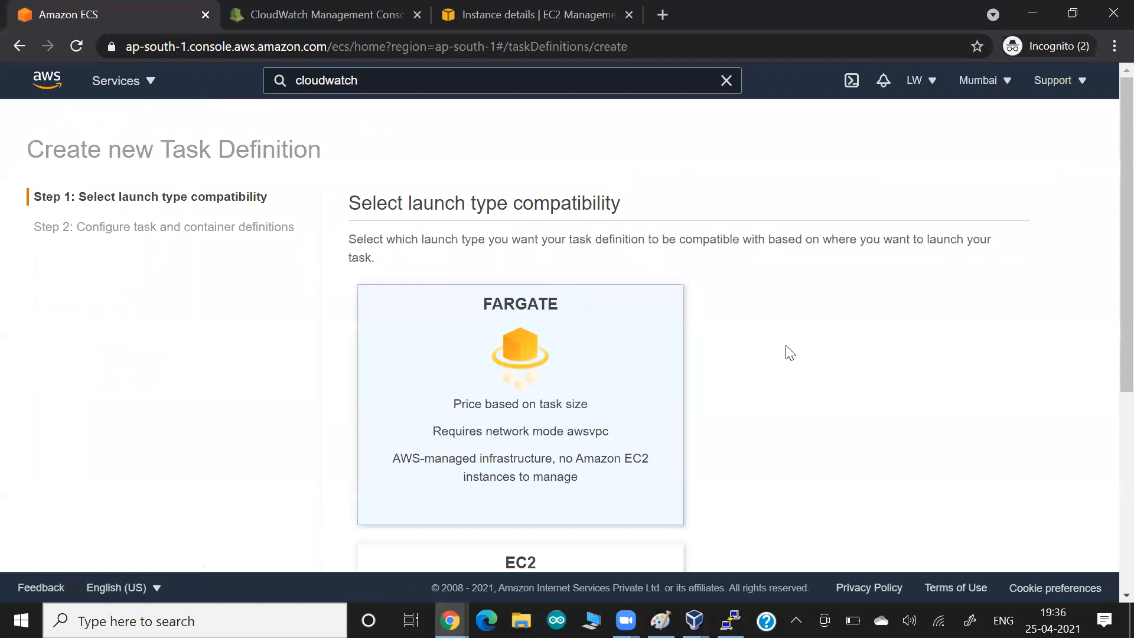
scroll(789, 353, down, 6)
click(525, 355)
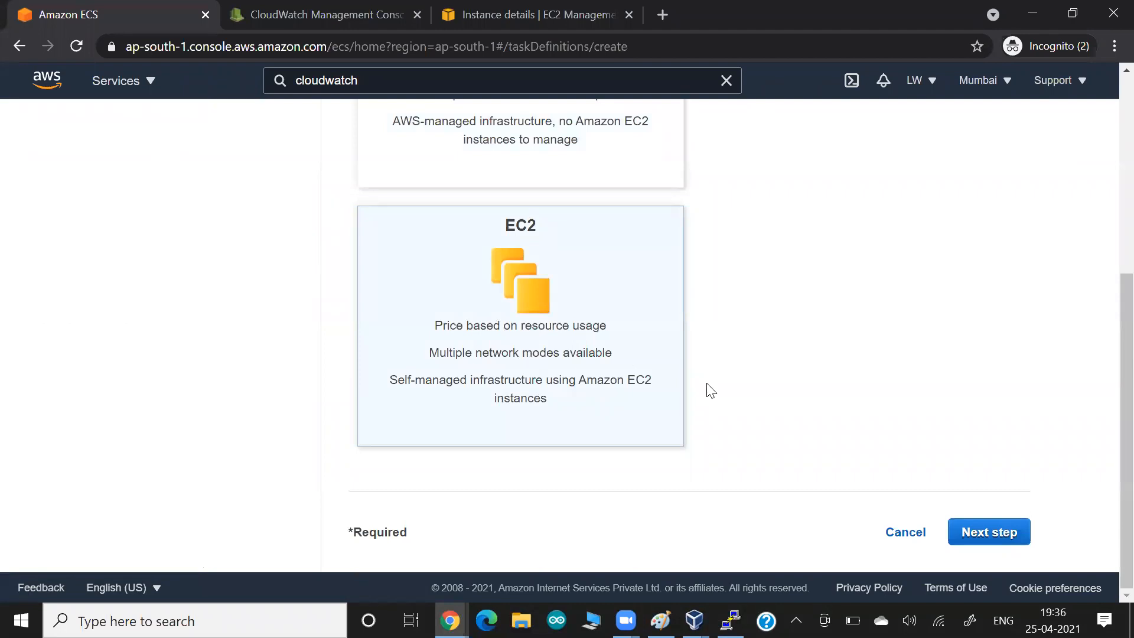
key(alt+Tab)
key(alt+Tab)
key(alt+Tab)
key(alt+Tab)
key(alt+Tab)
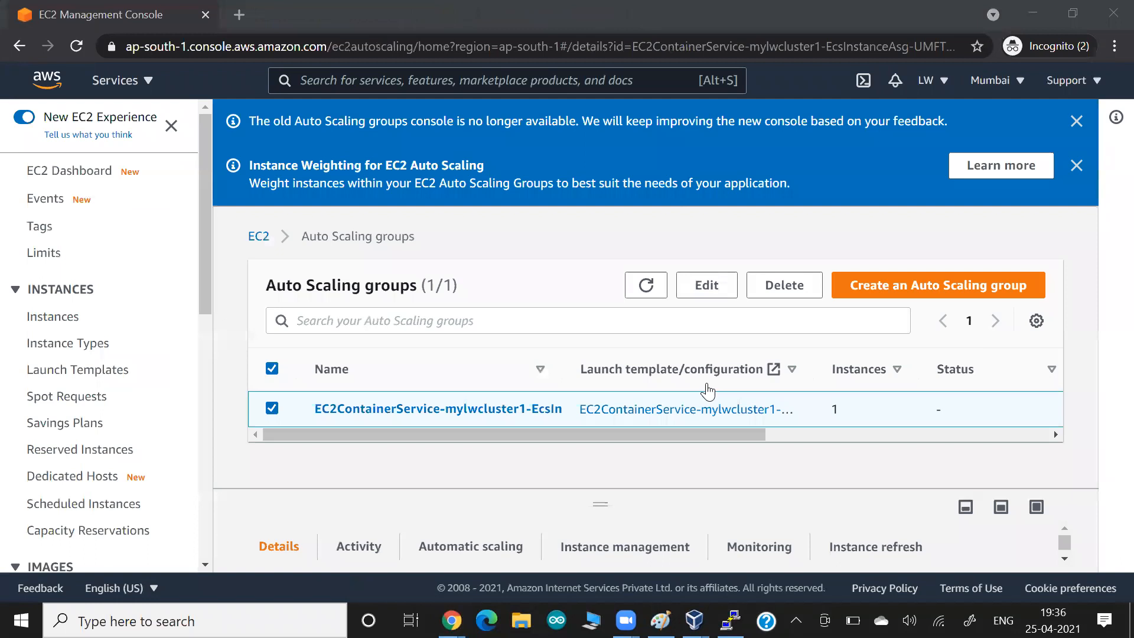
- Paste the EC2 launch-type screenshot into the Untitled Google document with blank lines below
key(alt+Tab)
key(alt+Tab)
key(alt+Tab)
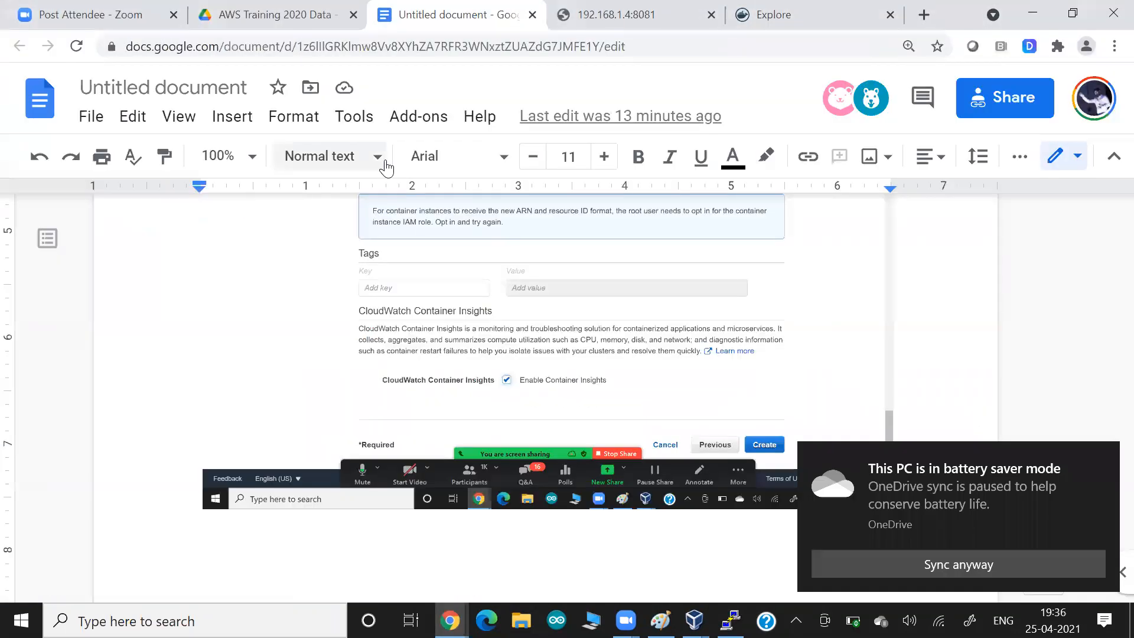
click(486, 11)
key(ctrl+v)
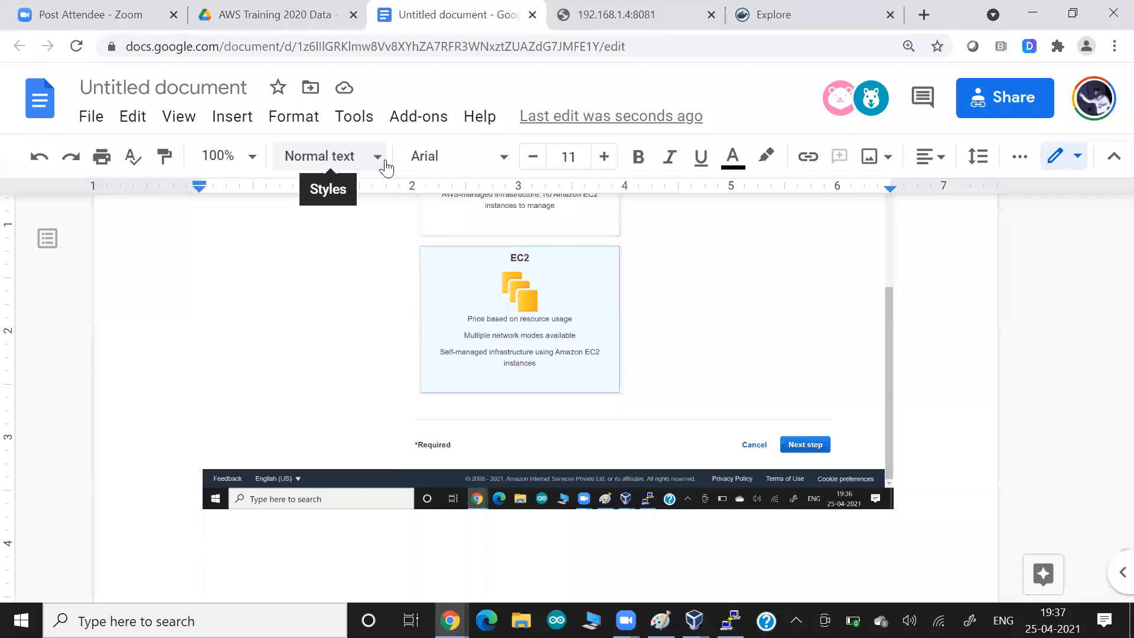
key(Return)
key(Return)
key(Return)
key(Return)
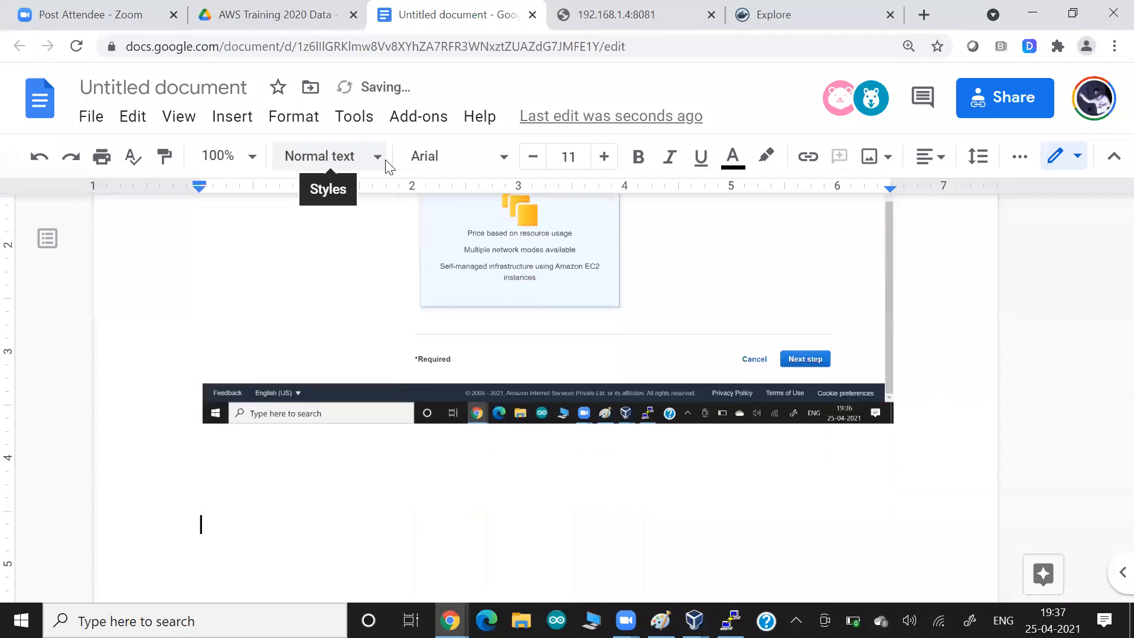
- Return to the ECS task definition page and continue to the task and container settings
key(alt+Tab)
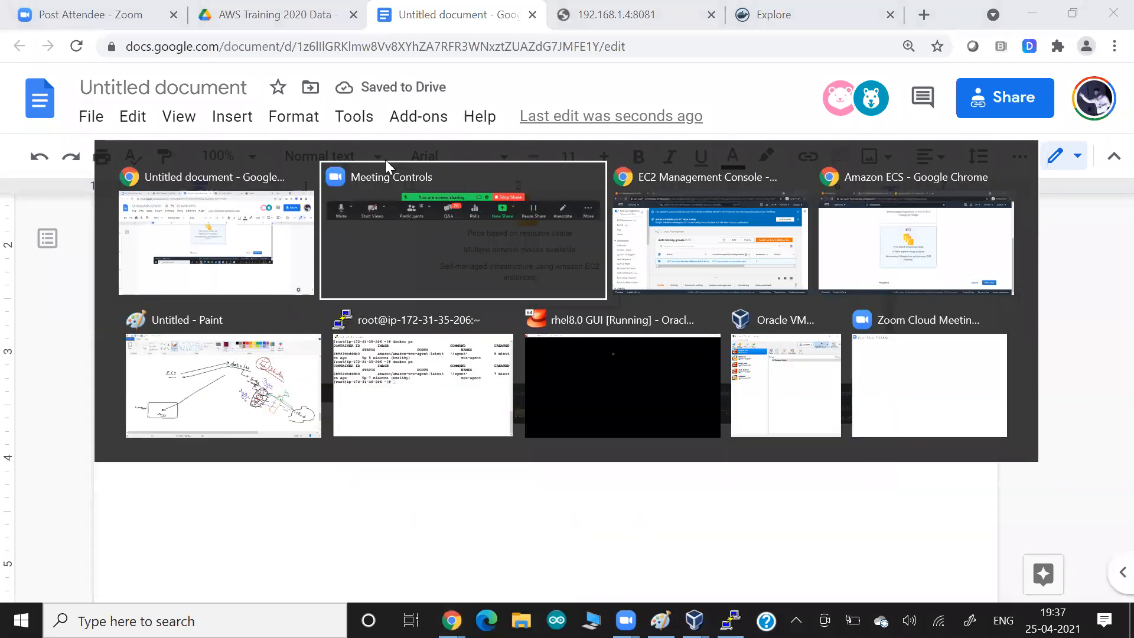
key(alt+Tab)
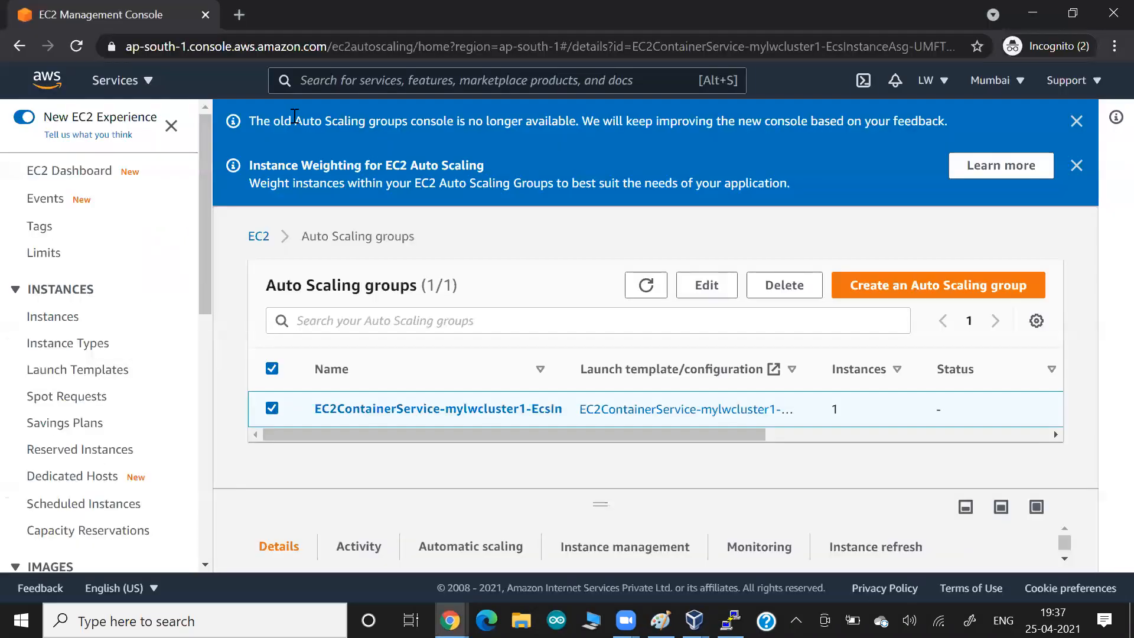
key(alt+Tab)
key(alt+Tab)
key(alt+Tab)
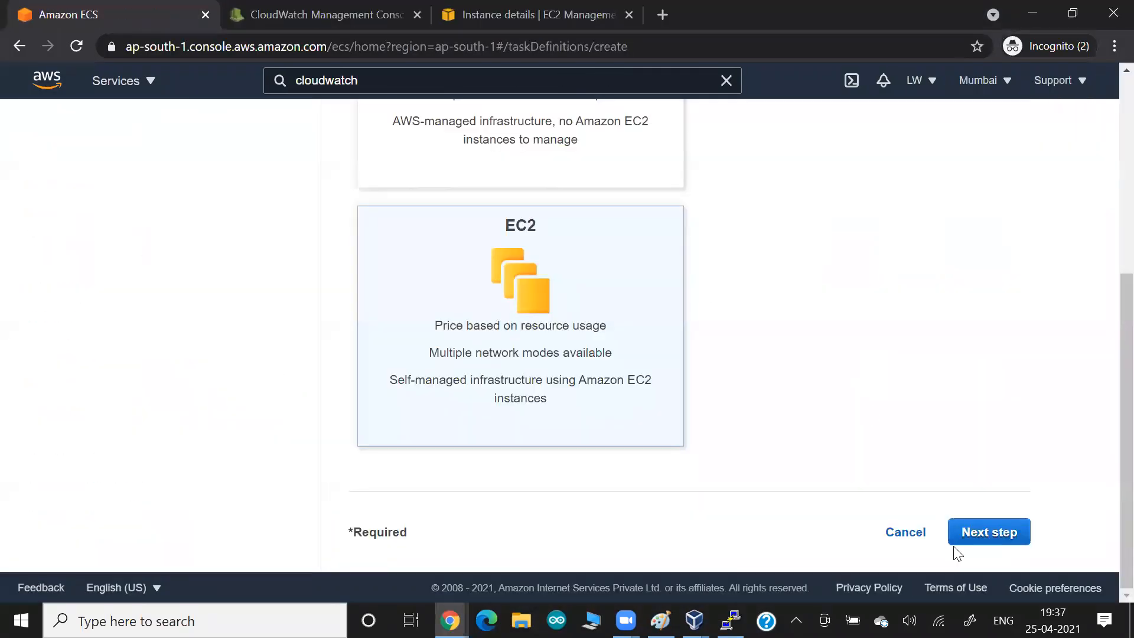
click(1010, 533)
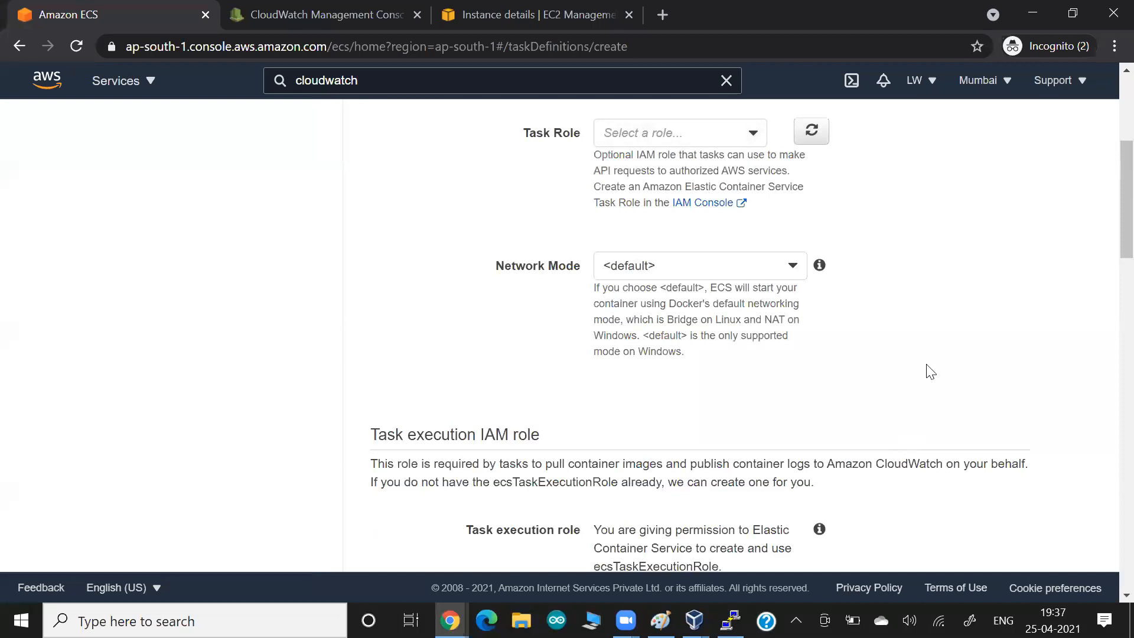
- Name the task definition 'mytaskweb1', noting its required EC2 compatibility
click(687, 313)
text(myt)
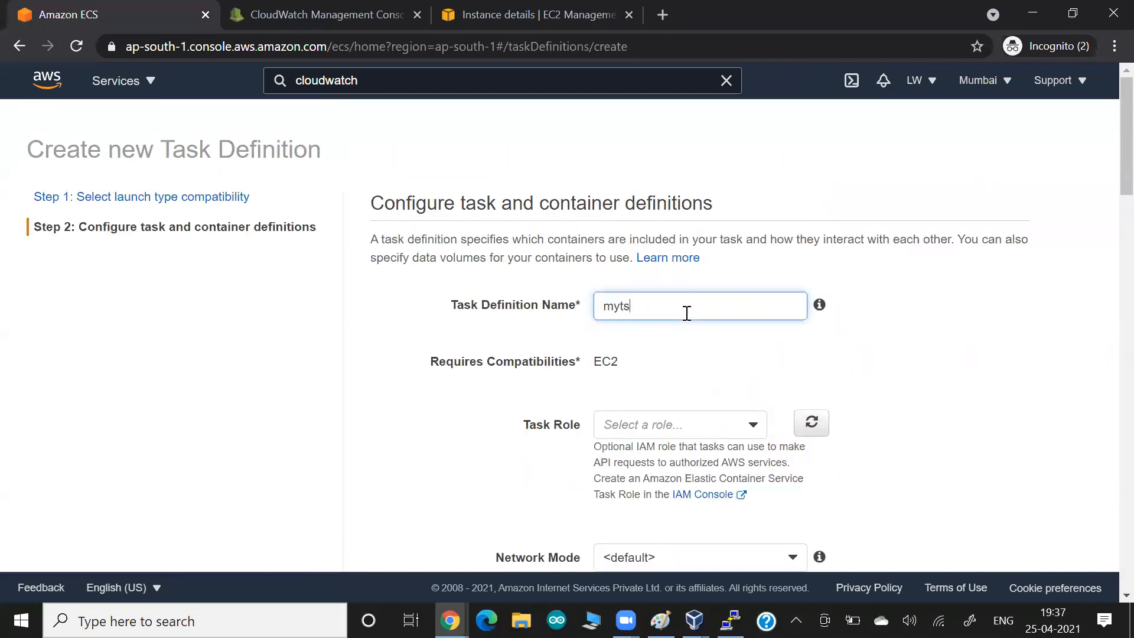
text(askweb1)
drag(536, 362, 648, 369)
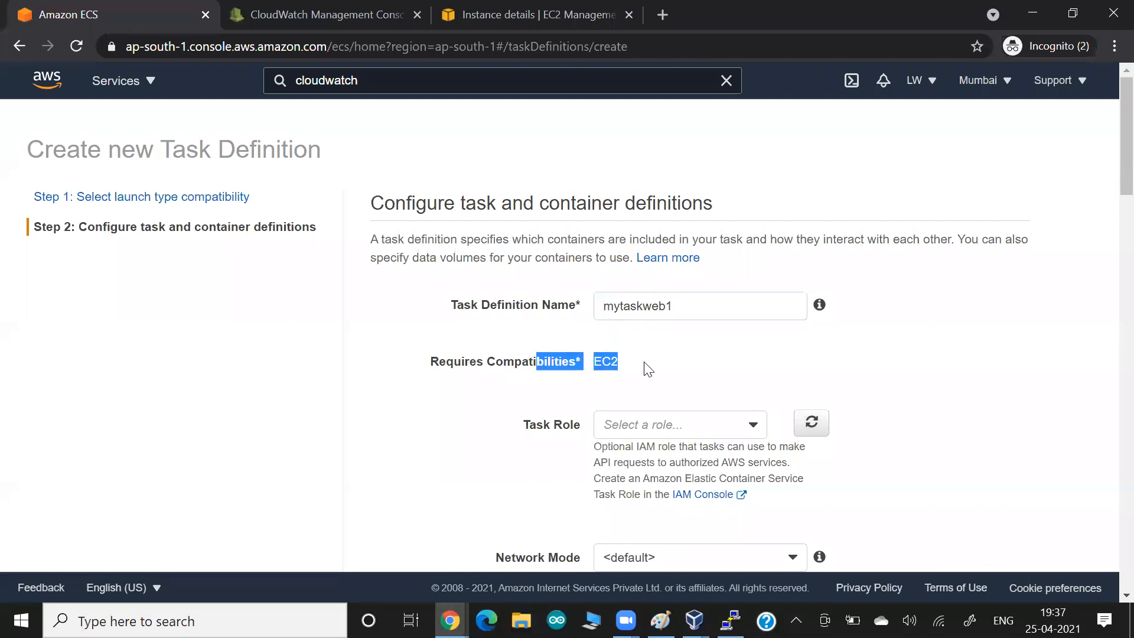
click(648, 369)
- Leave Task Role unset and Network Mode at default, and paste a form screenshot into the Google document
scroll(476, 377, down, 2)
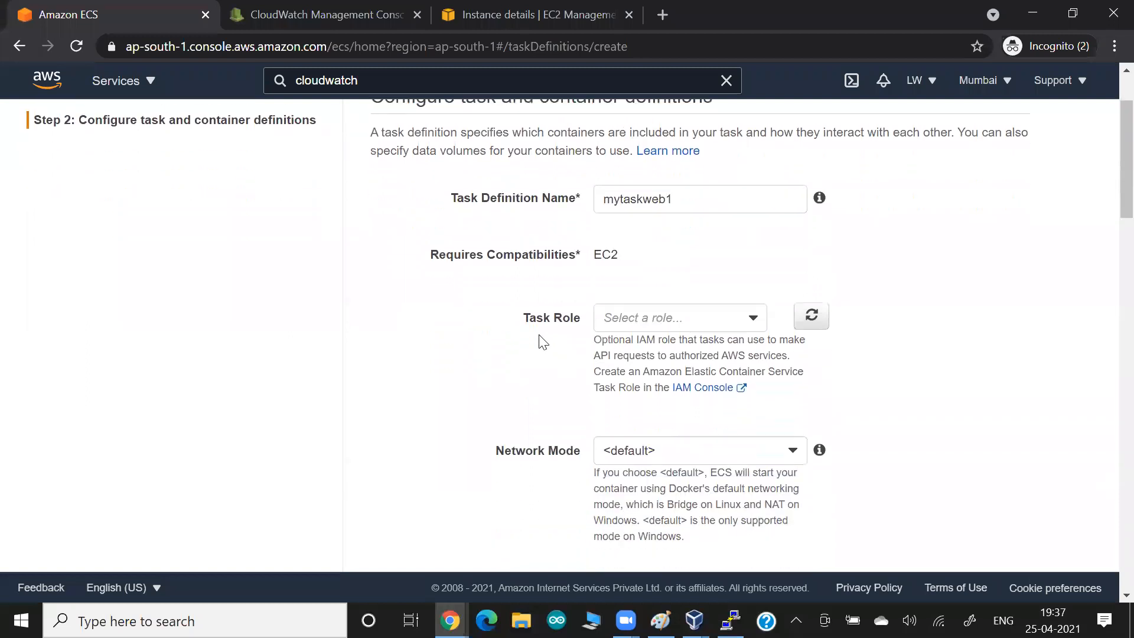
click(630, 325)
click(588, 358)
scroll(483, 348, down, 3)
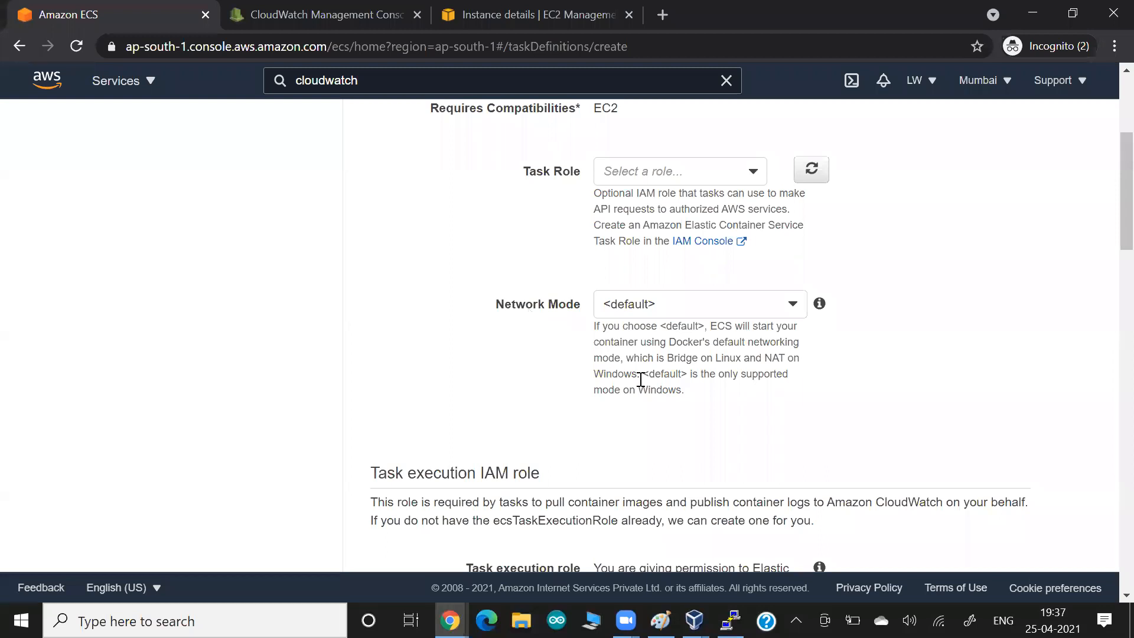
drag(636, 339, 706, 377)
click(706, 376)
scroll(706, 377, up, 3)
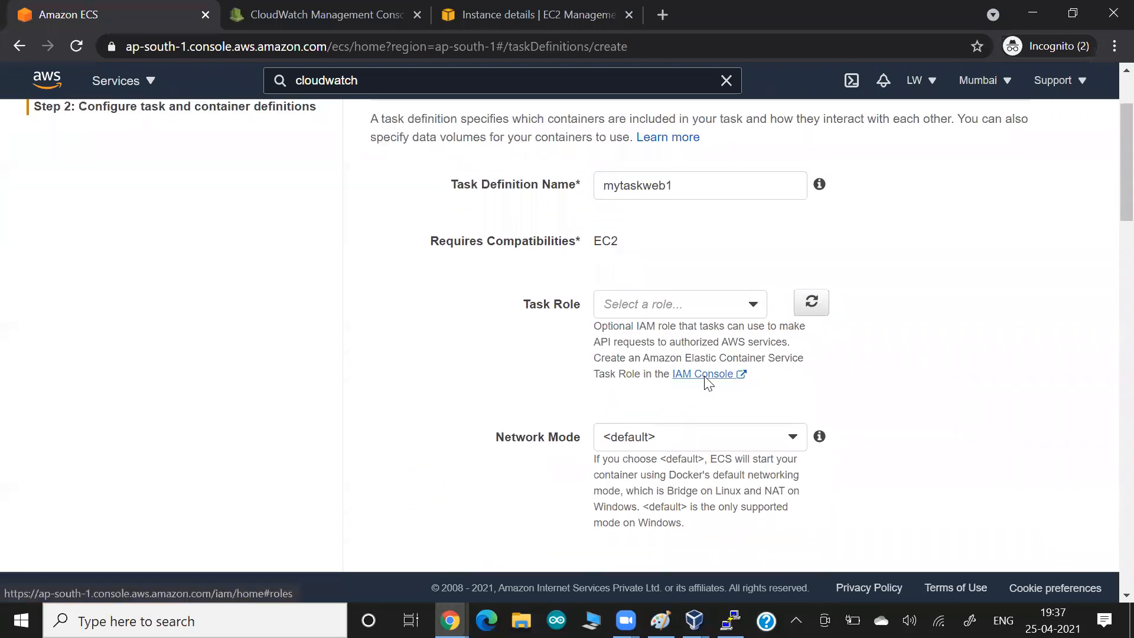
key(alt+Tab)
key(ctrl+v)
key(alt+Tab)
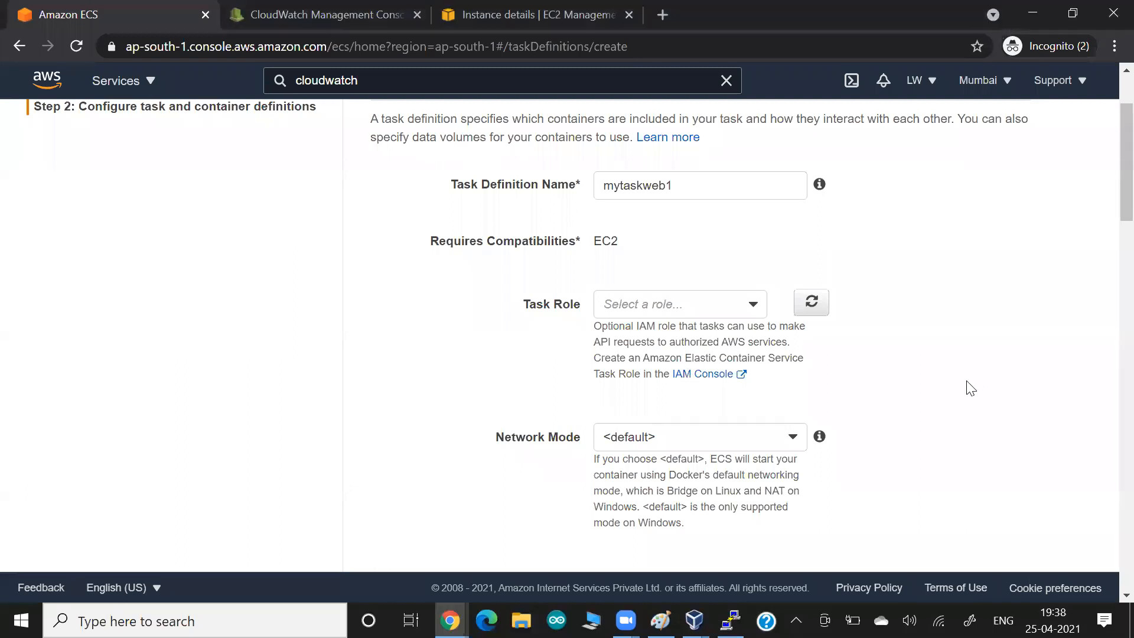
- Review the task execution role description and the empty task memory setting
scroll(968, 384, down, 1)
scroll(969, 387, down, 6)
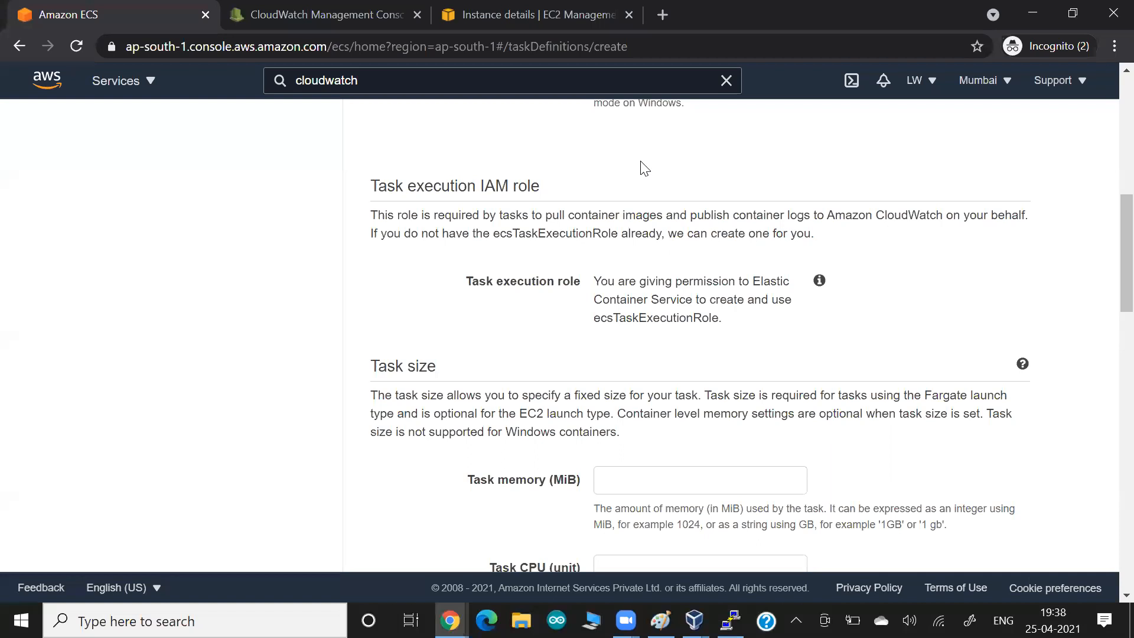
drag(827, 216, 903, 218)
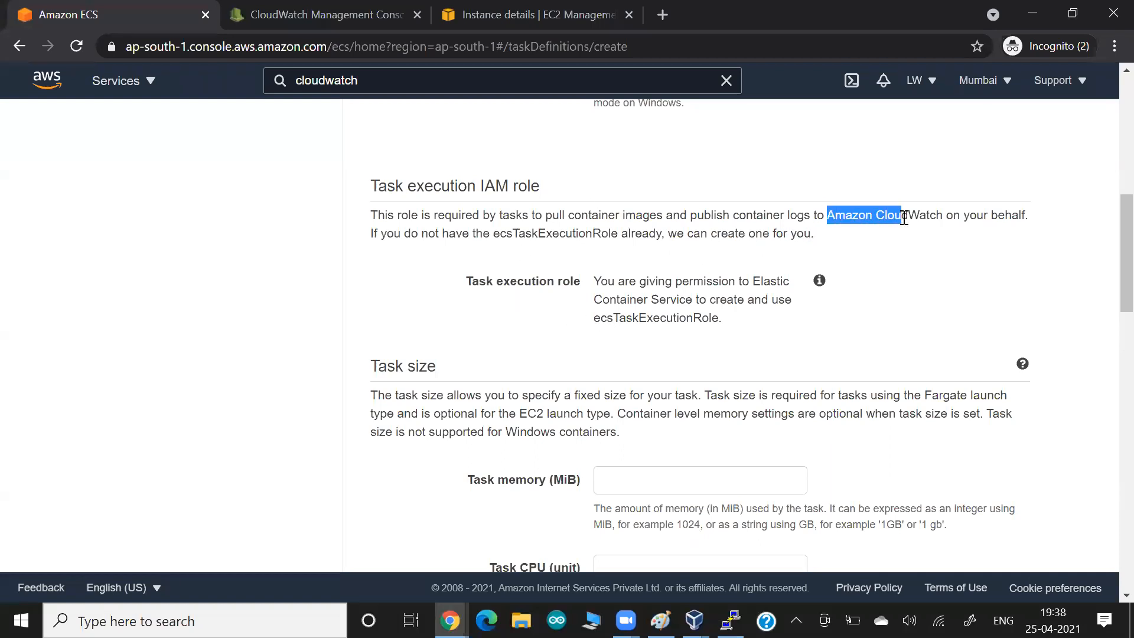
drag(776, 217, 823, 235)
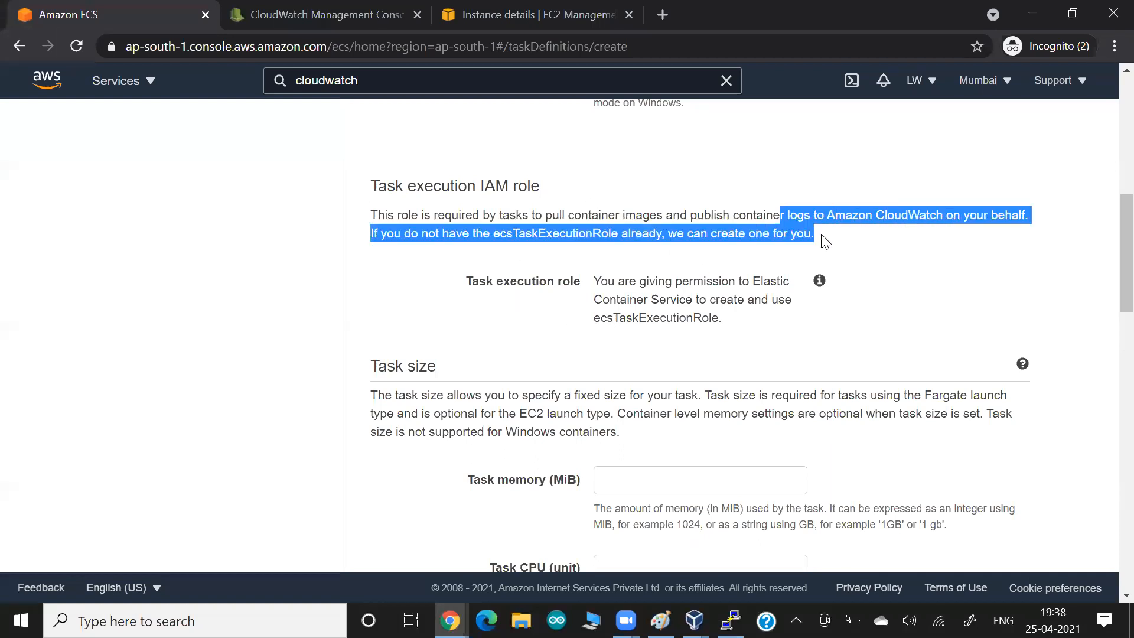
click(595, 254)
drag(473, 198, 597, 232)
click(600, 235)
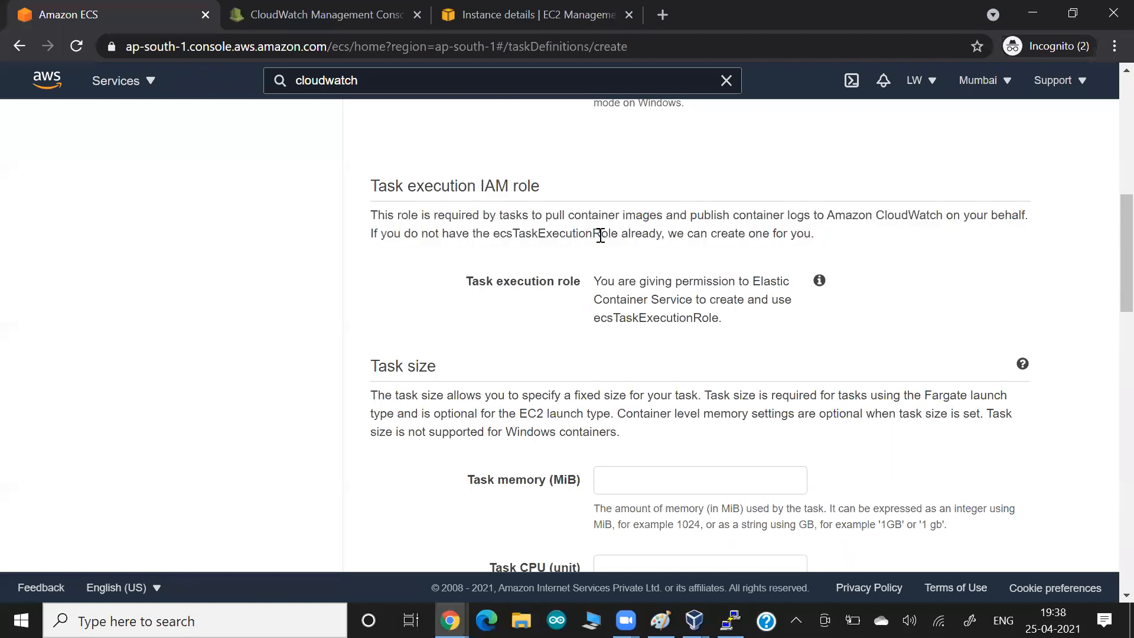
scroll(600, 236, down, 3)
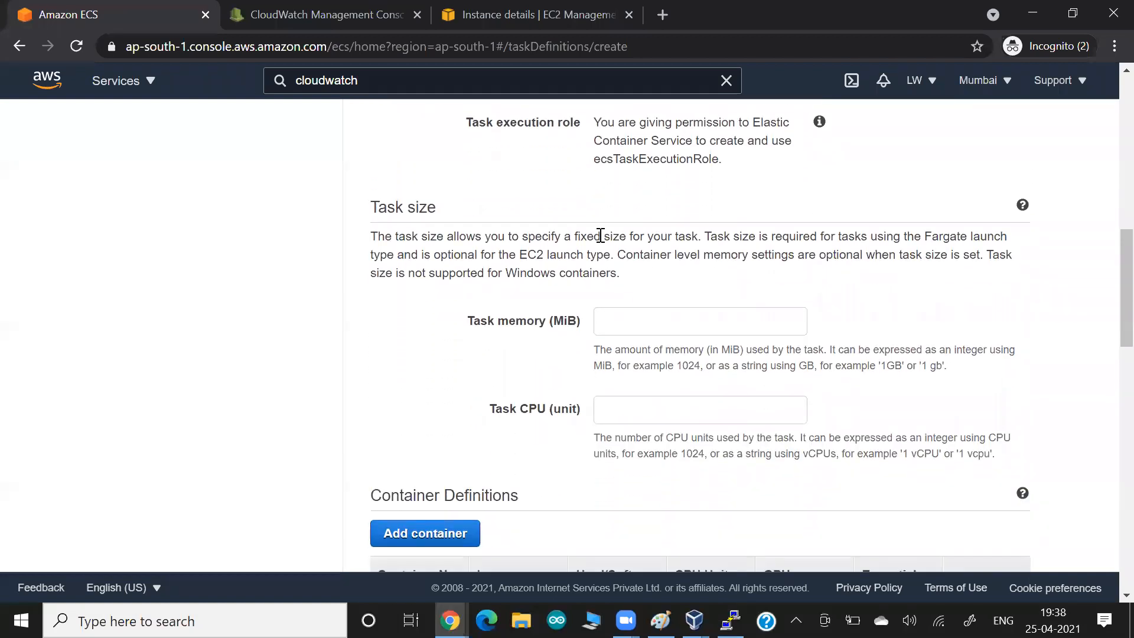
drag(466, 328, 519, 327)
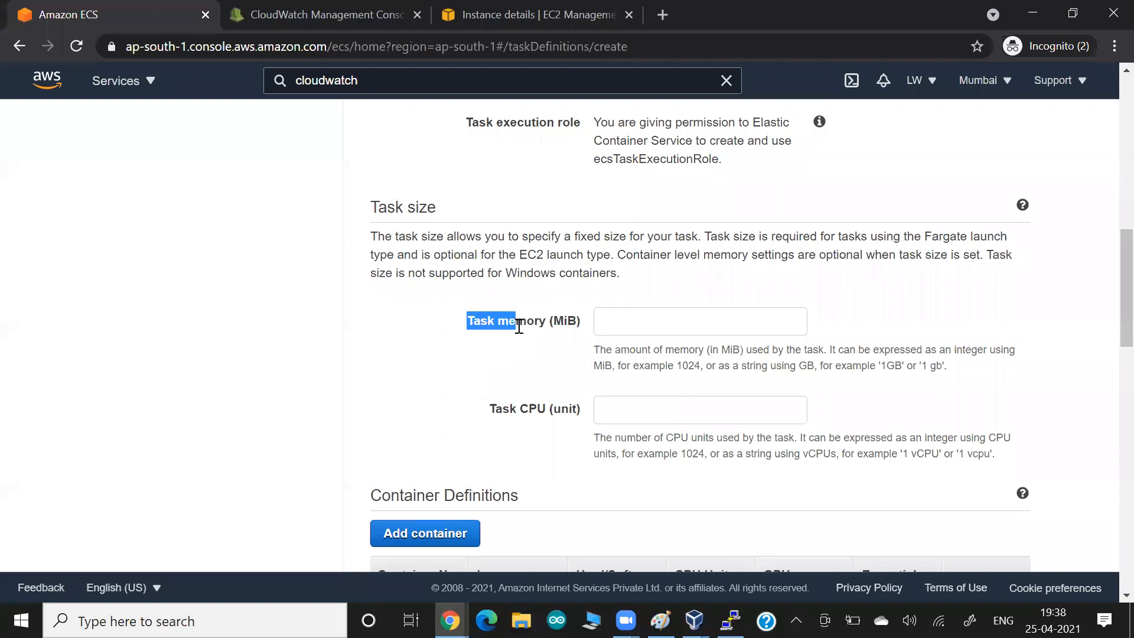
key(alt+Tab)
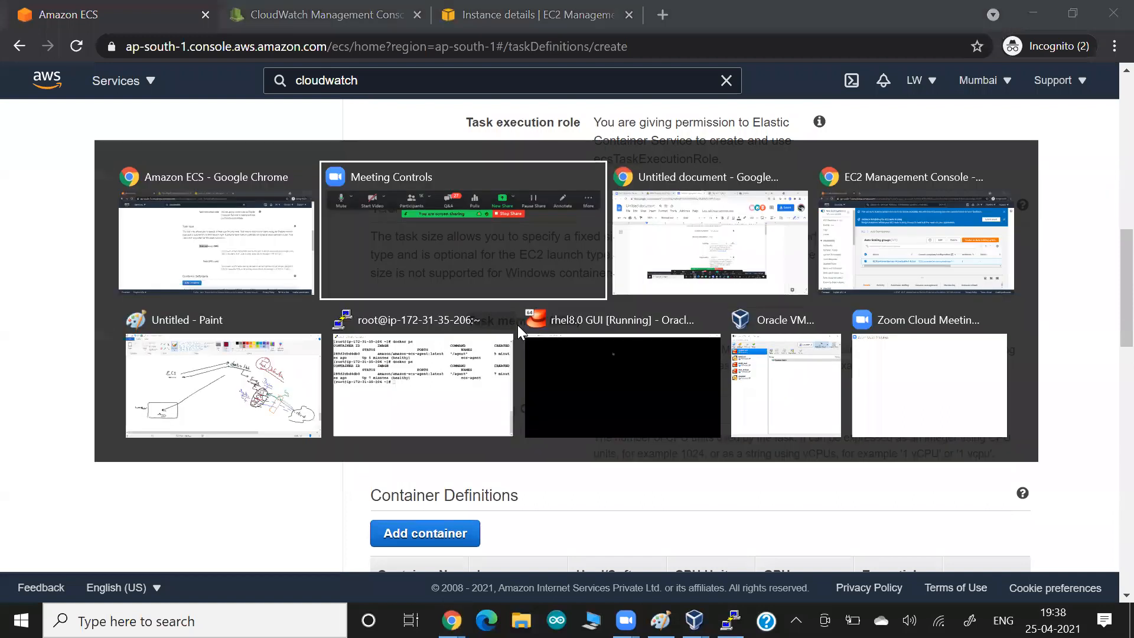
- Draw a dark-red host rectangle in Paint labelled 1cm and 4cm underneath
key(alt+Tab)
key(alt+Tab)
key(alt+Tab)
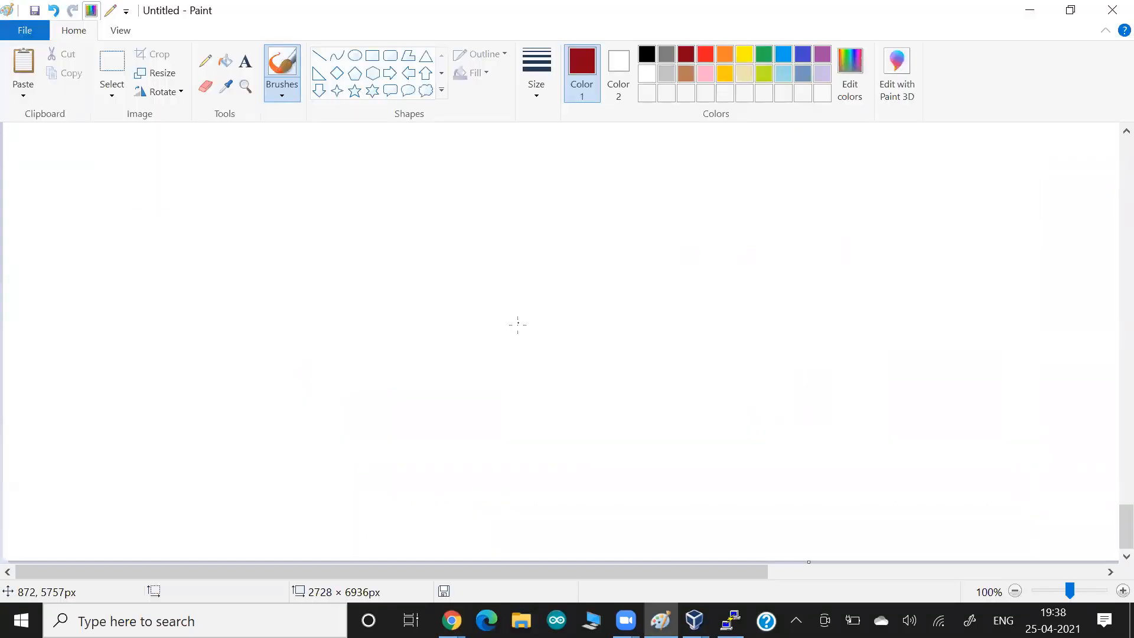
mouse_move(169, 329)
mouse_down()
mouse_move(151, 456)
mouse_move(181, 319)
mouse_up()
mouse_move(348, 325)
mouse_down()
mouse_move(448, 495)
mouse_move(164, 470)
mouse_up()
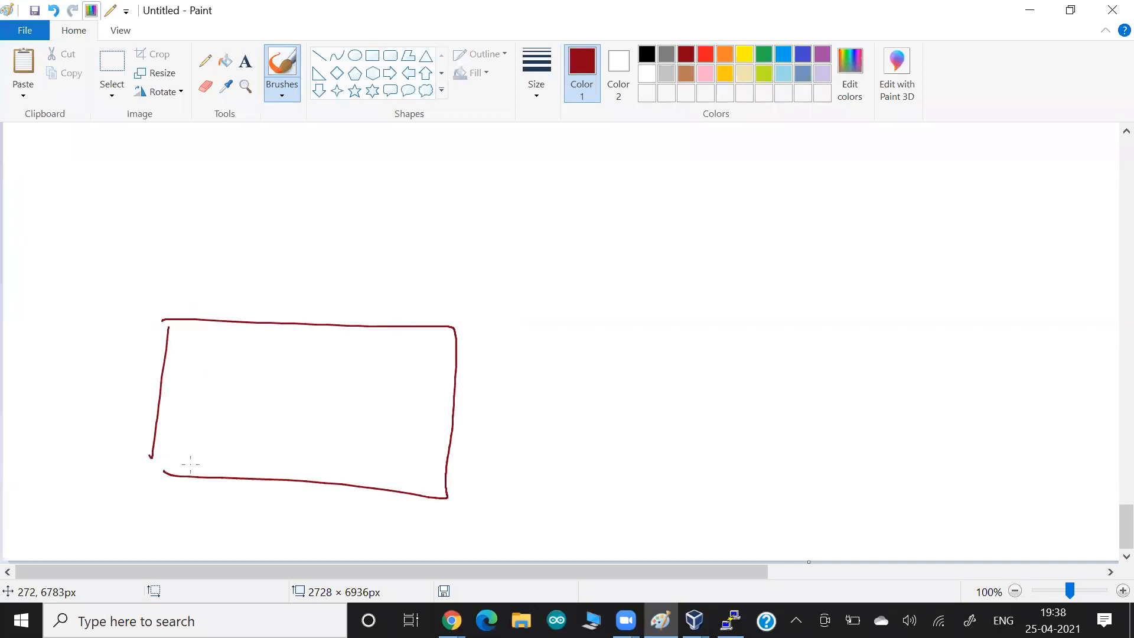
drag(238, 489, 235, 508)
drag(247, 500, 251, 509)
drag(257, 513, 266, 514)
drag(338, 495, 348, 517)
drag(359, 522, 395, 519)
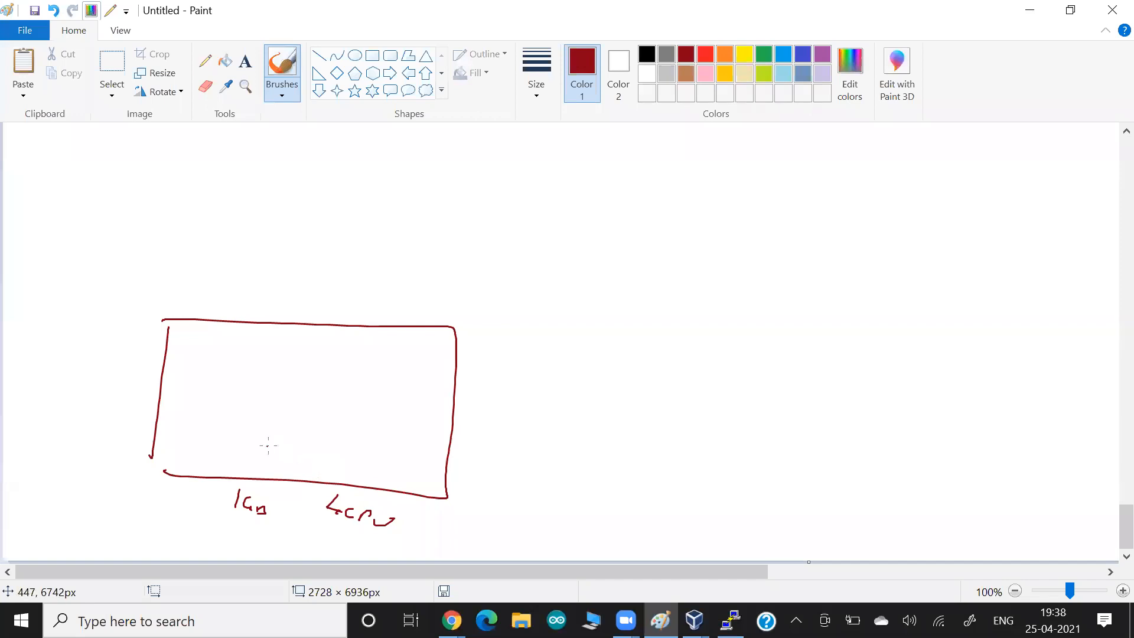
- Box containers C1, C2 and C3 inside the host with arrows into C3
mouse_move(233, 353)
mouse_down()
mouse_move(240, 367)
mouse_move(371, 382)
mouse_move(398, 398)
mouse_move(381, 394)
mouse_up()
mouse_move(335, 351)
mouse_down()
mouse_move(325, 385)
mouse_move(313, 383)
mouse_up()
mouse_move(260, 349)
mouse_down()
mouse_move(249, 378)
mouse_move(204, 370)
mouse_up()
mouse_move(445, 355)
mouse_down()
mouse_move(212, 319)
mouse_move(187, 388)
mouse_move(423, 422)
mouse_move(166, 394)
mouse_up()
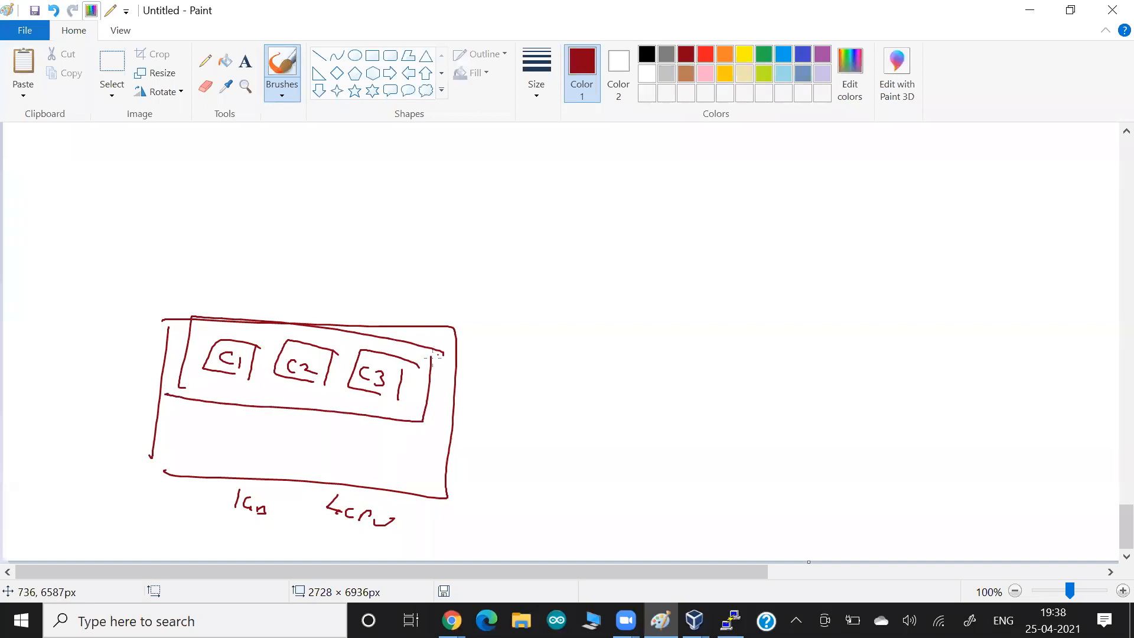
mouse_move(477, 324)
mouse_down()
mouse_move(421, 355)
mouse_move(442, 353)
mouse_up()
mouse_move(485, 351)
mouse_down()
mouse_move(421, 374)
mouse_move(448, 376)
mouse_up()
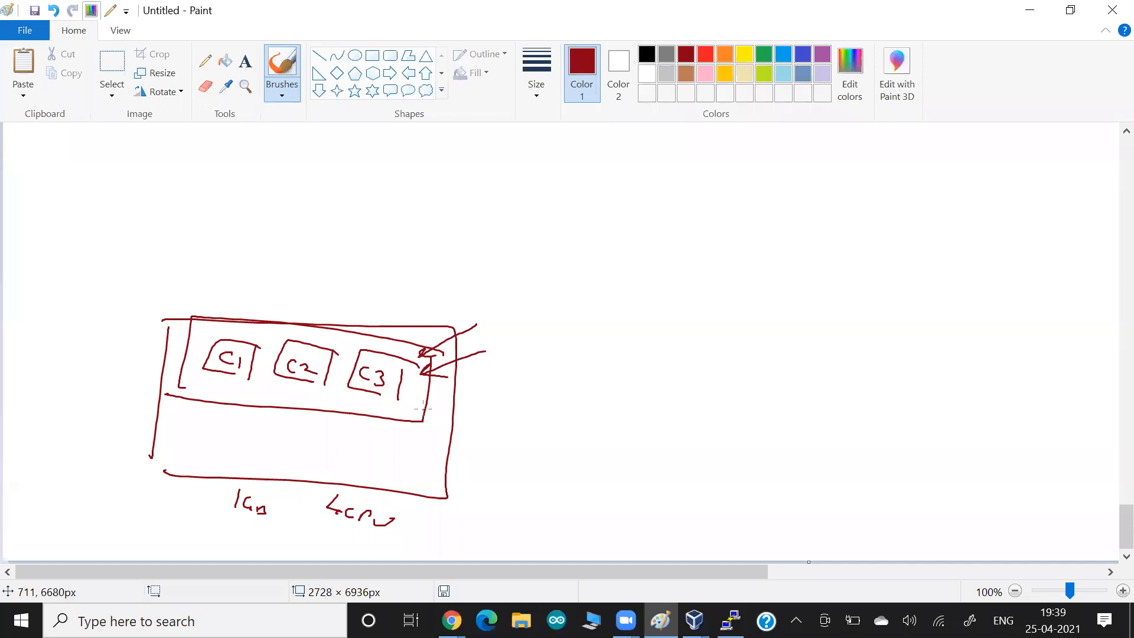
key(alt+Tab)
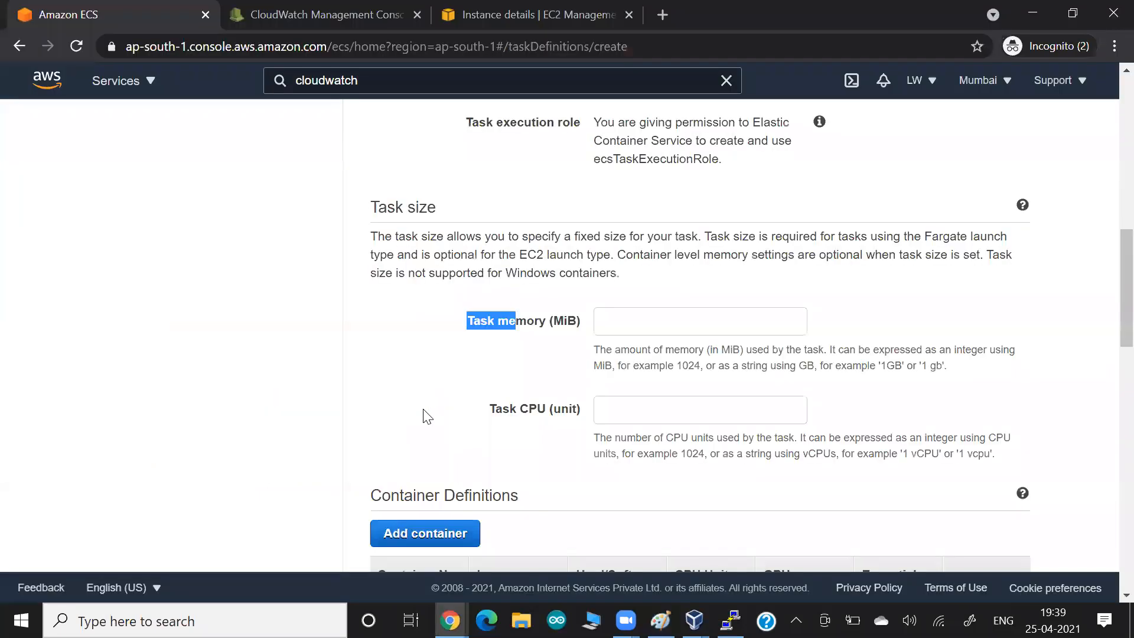
- Search the console for 'ecs' and open Elastic Container Service in a new tab
click(520, 383)
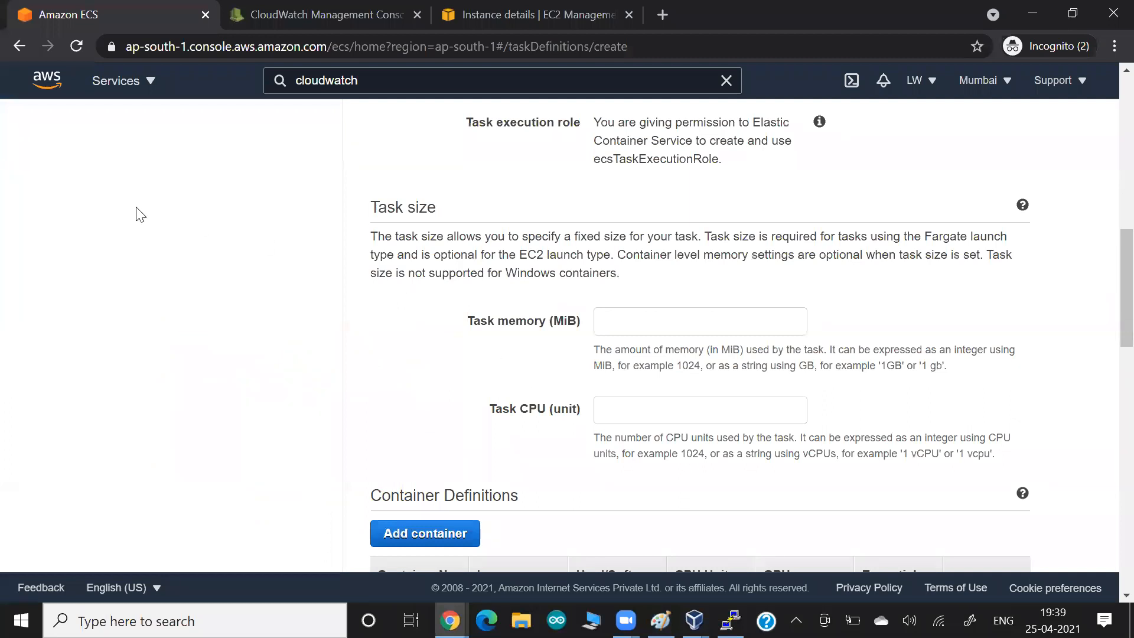
scroll(140, 225, up, 12)
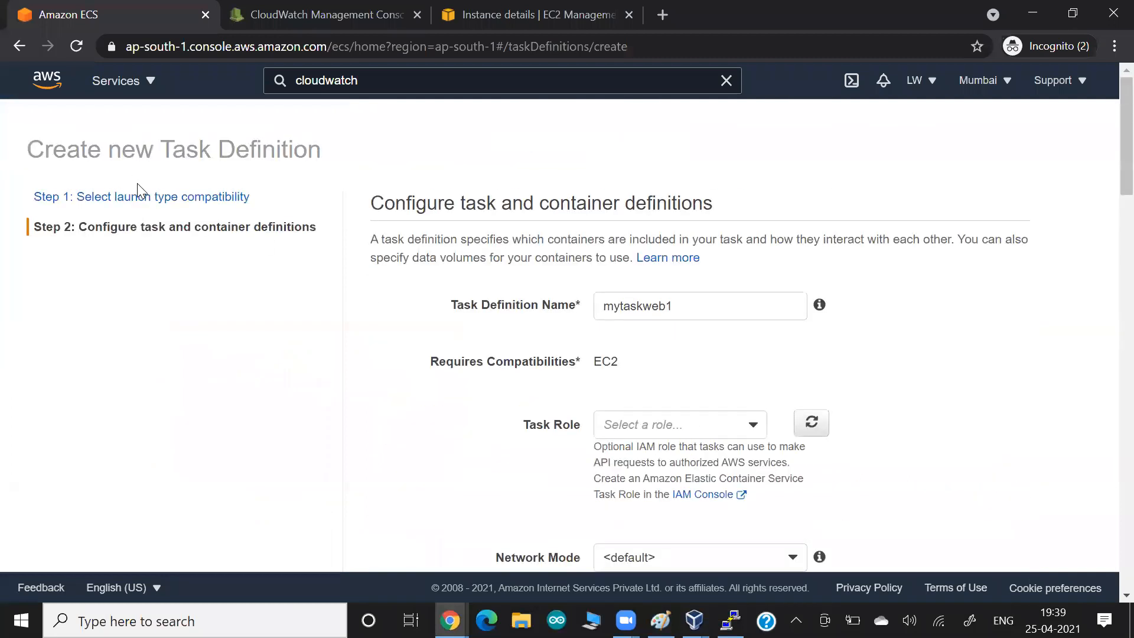
right_click(145, 199)
click(56, 296)
click(314, 81)
text(ecs)
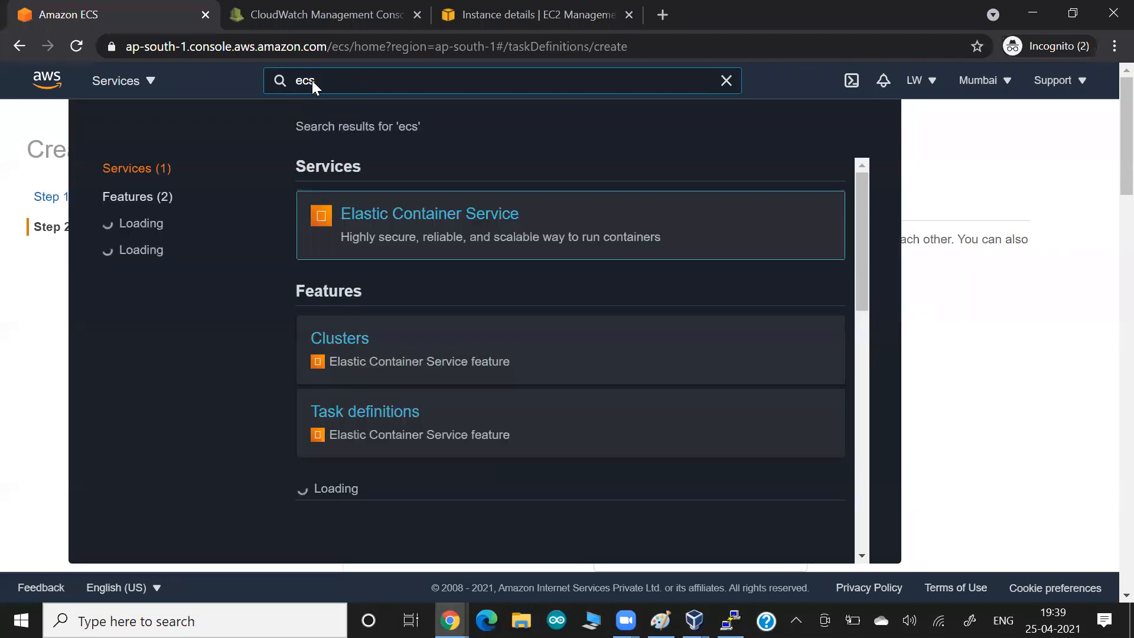
right_click(450, 220)
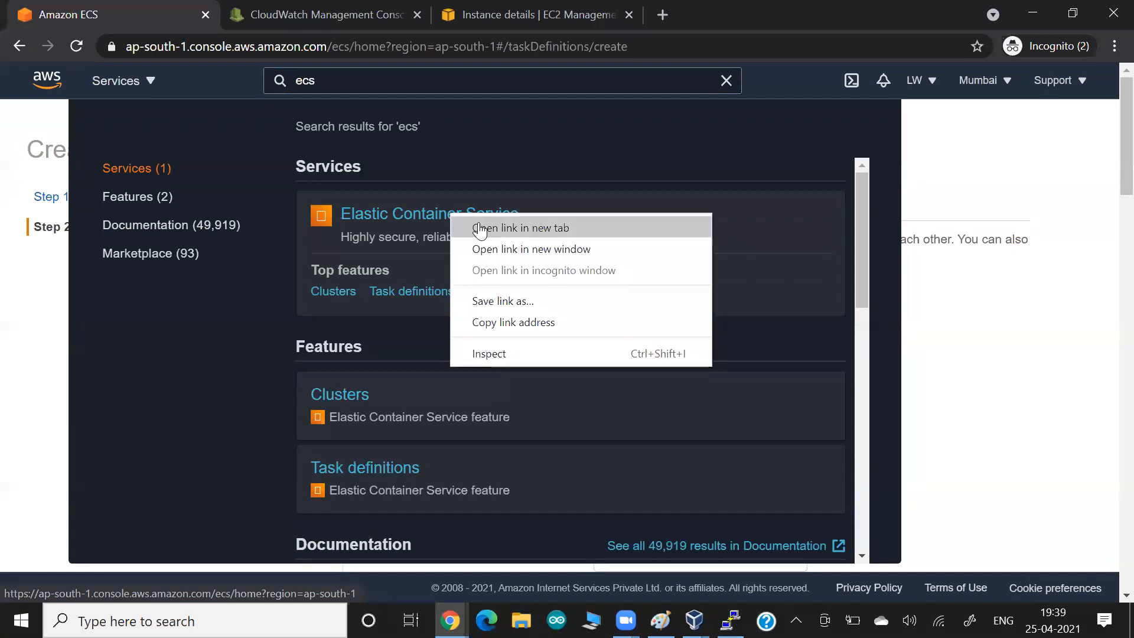
click(473, 225)
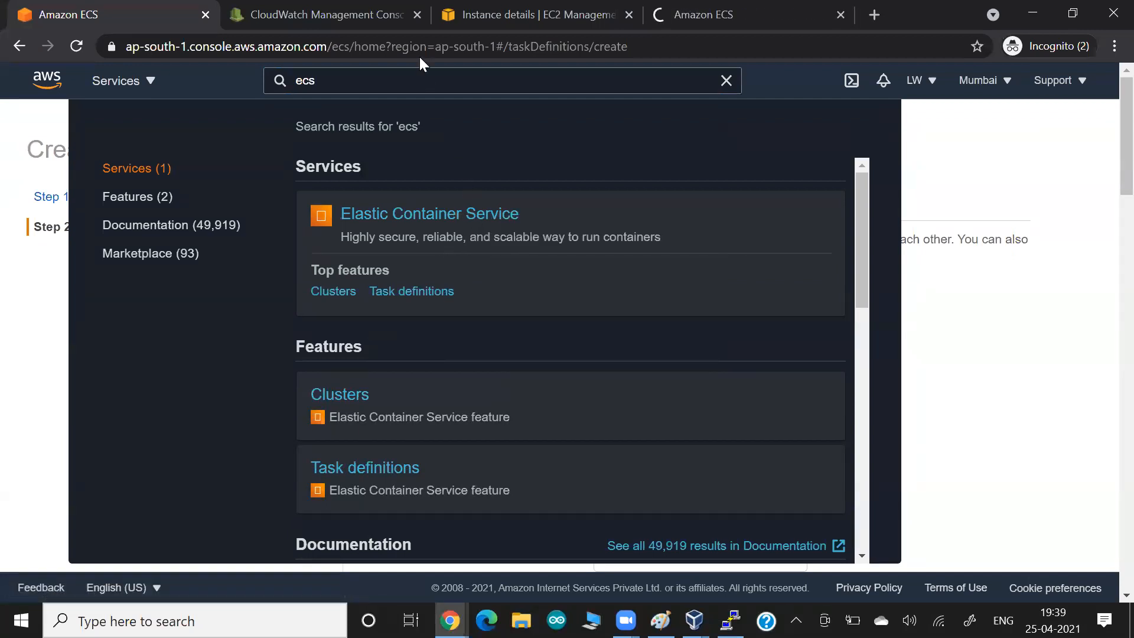
- List mylwcluster1's container instances, highlight the 983 memory available, then return to the task definition tab
click(711, 9)
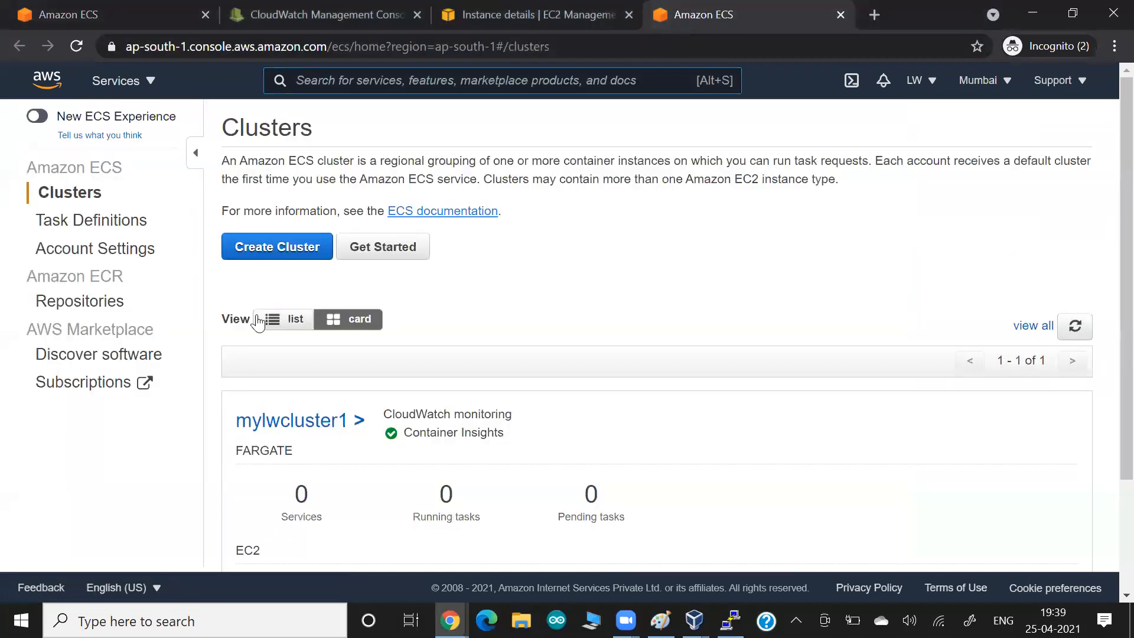
click(284, 423)
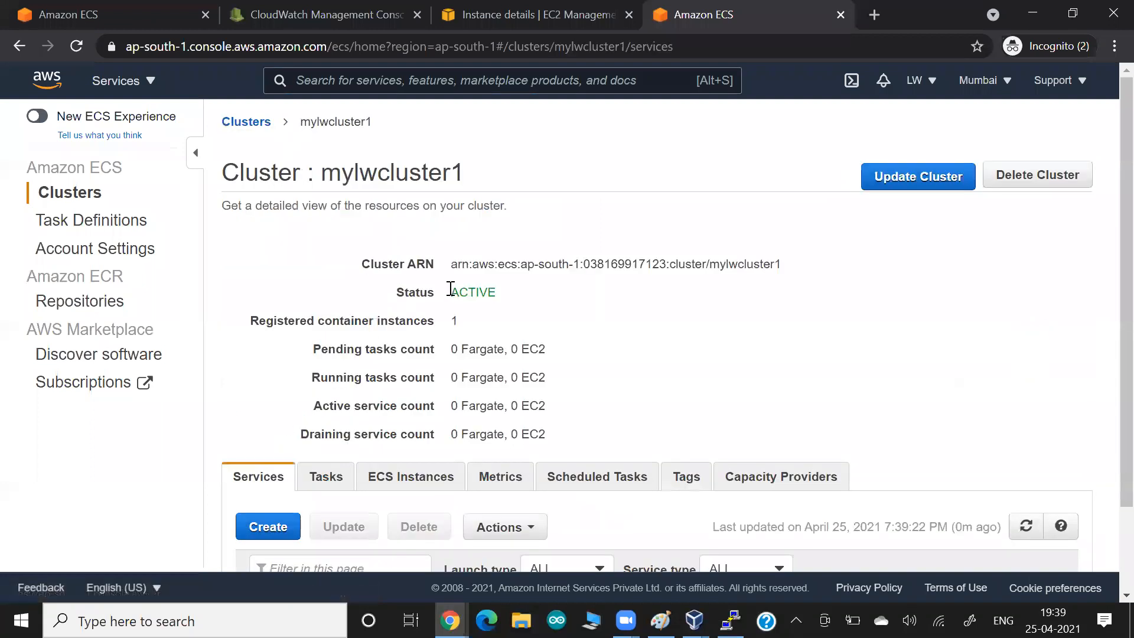
scroll(399, 321, down, 3)
click(379, 378)
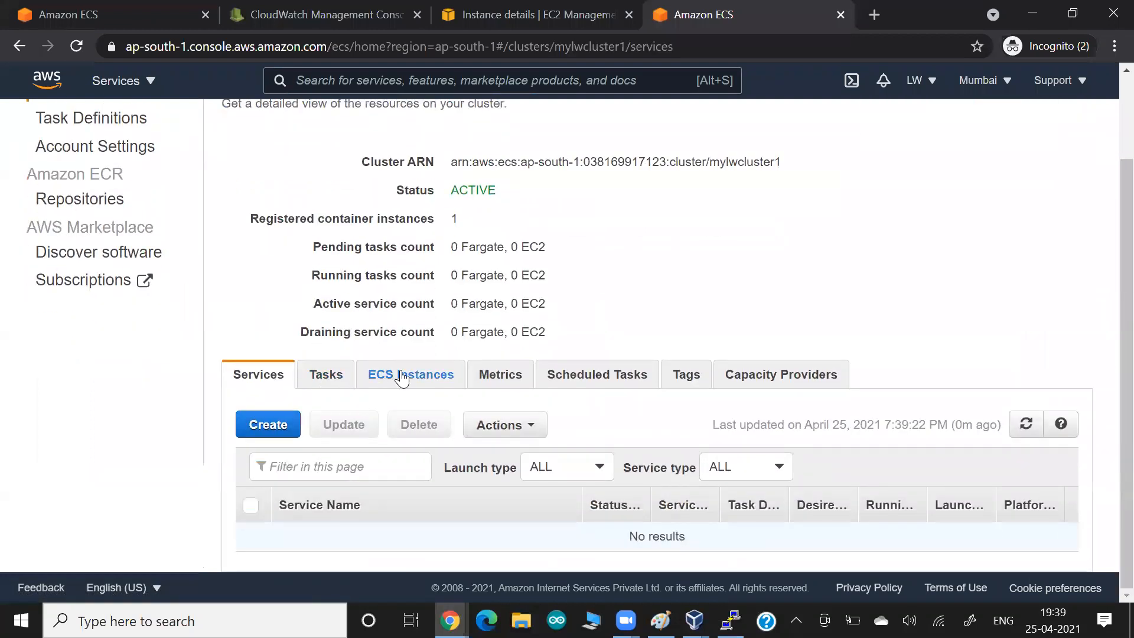
scroll(604, 283, down, 1)
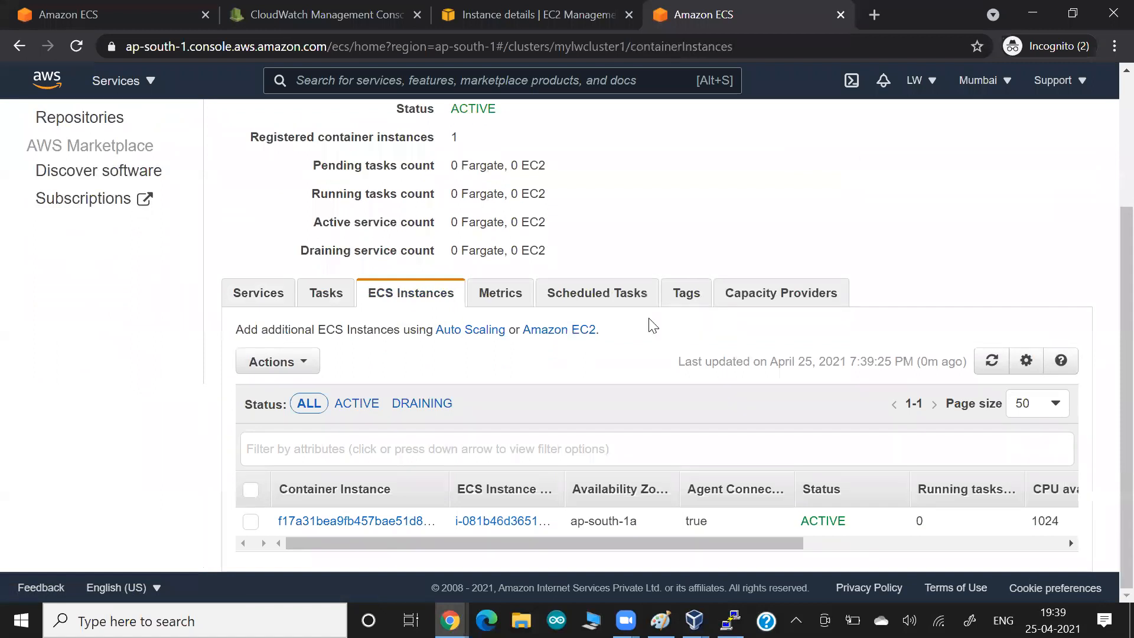
scroll(776, 527, right, 3)
scroll(776, 527, right, 1)
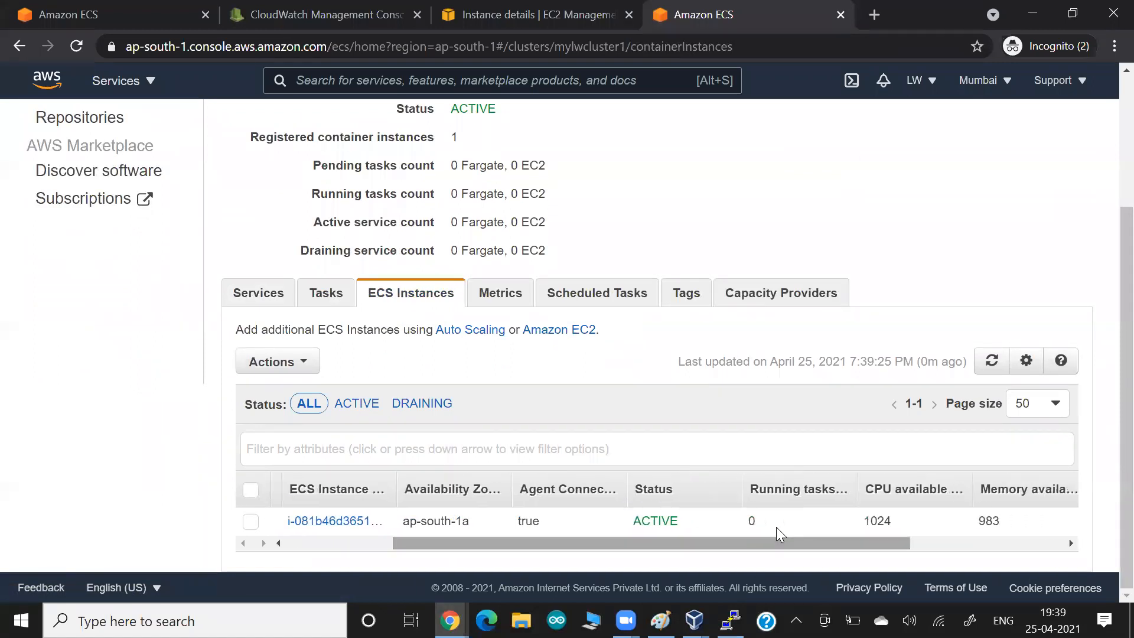
drag(977, 520, 1005, 523)
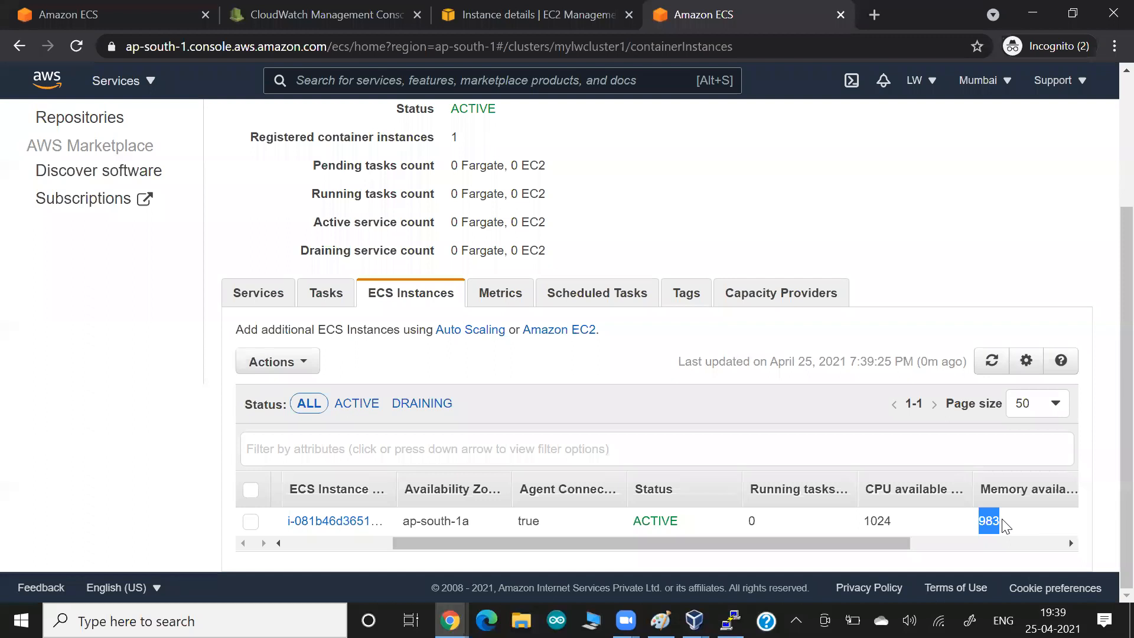
key(alt+Tab)
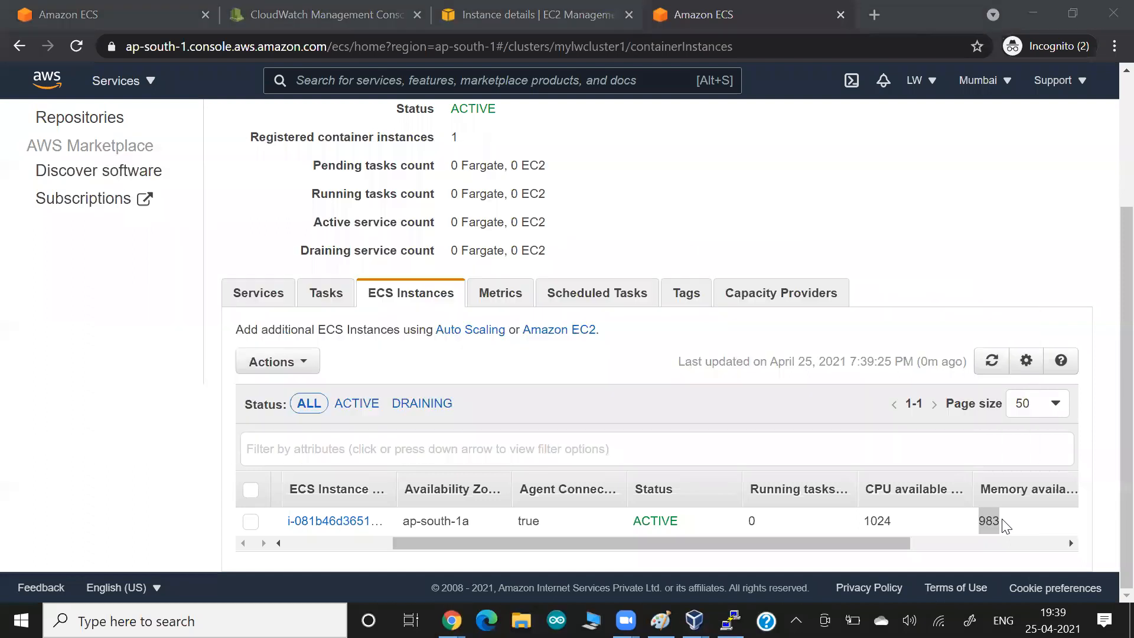
click(177, 14)
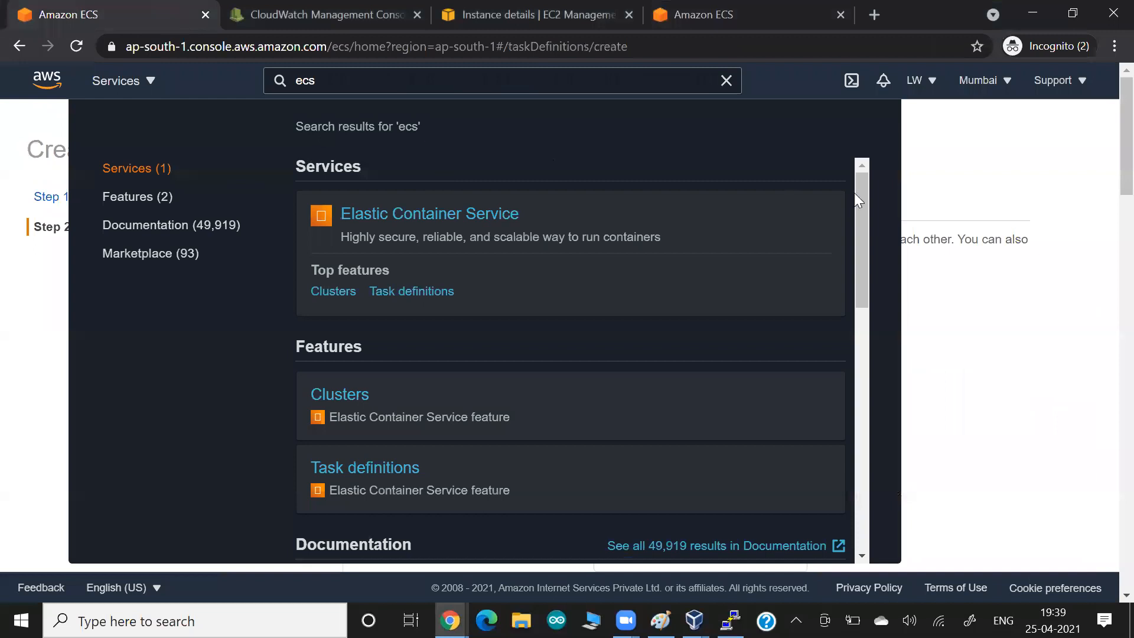
- Enter 400 MiB as the new task definition's task memory
click(974, 370)
scroll(792, 423, down, 2)
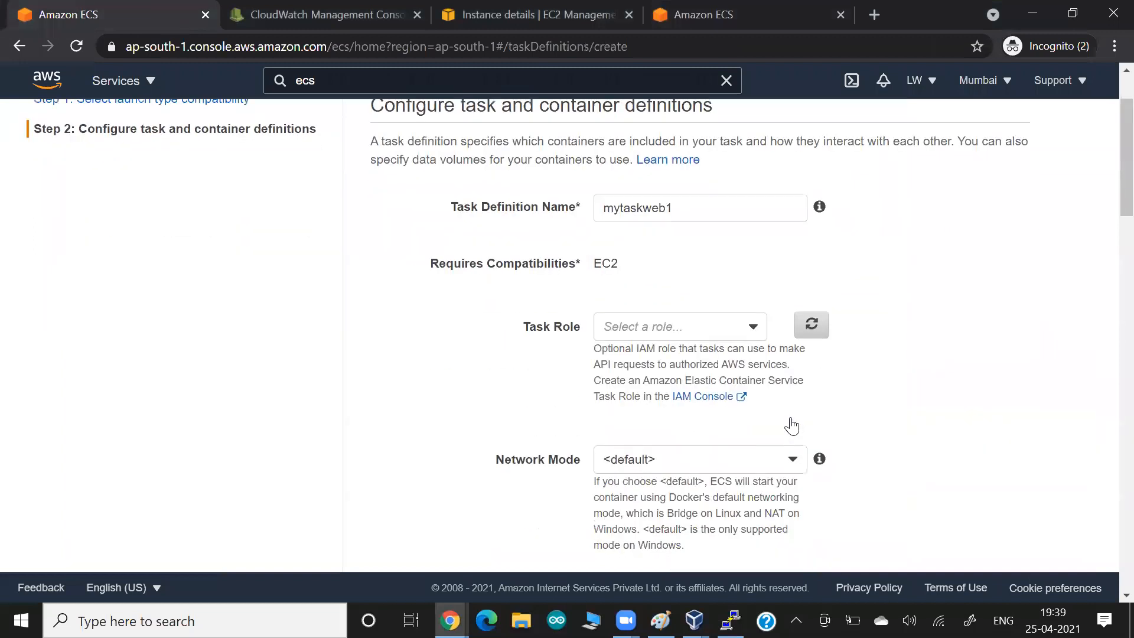
scroll(792, 425, down, 12)
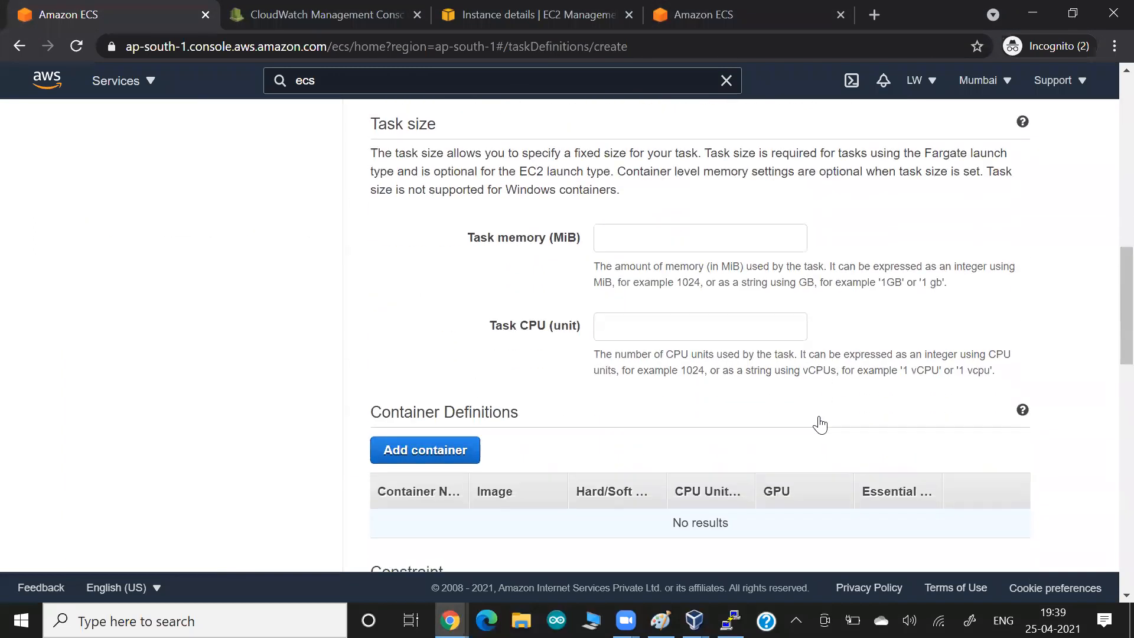
scroll(818, 421, down, 7)
scroll(818, 421, up, 8)
drag(819, 417, 628, 291)
click(635, 292)
text(400)
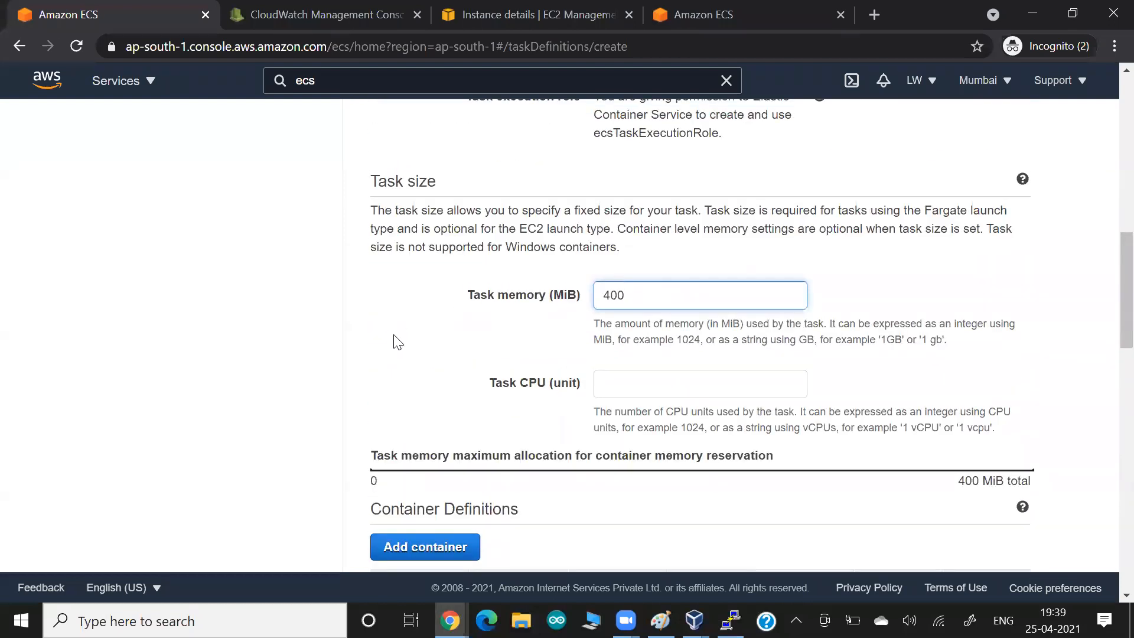
click(396, 343)
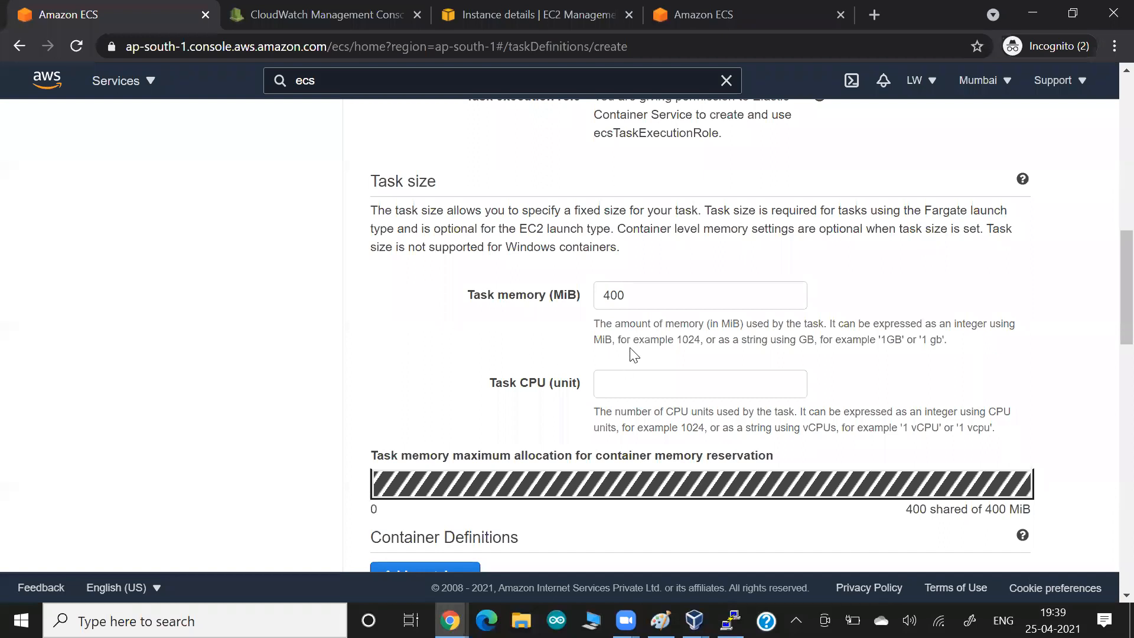
drag(682, 322, 748, 327)
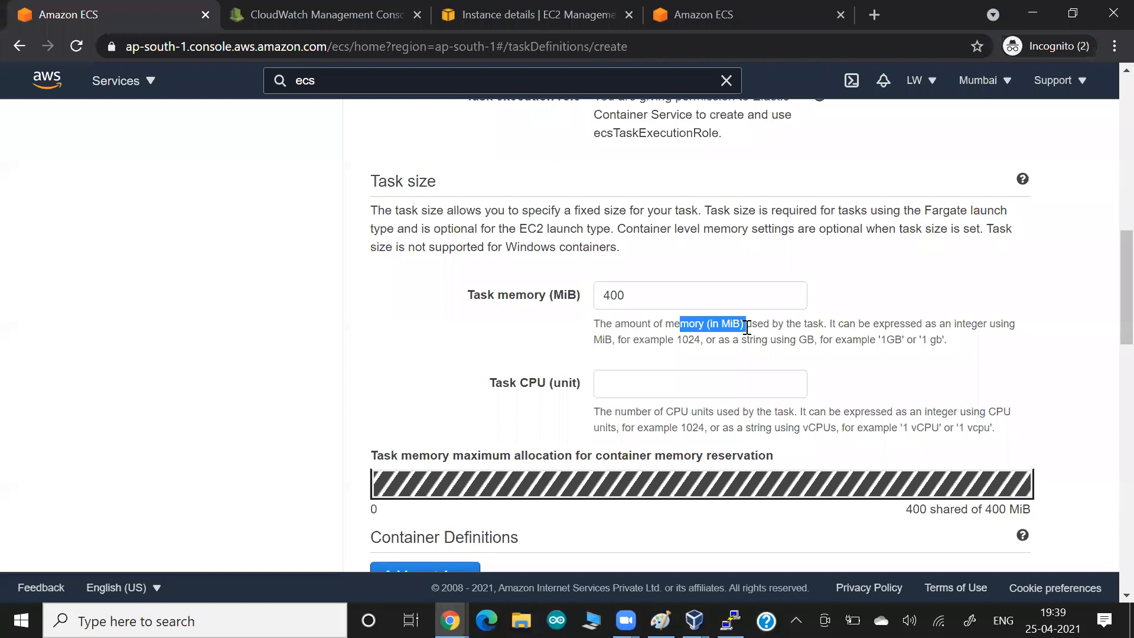
- Check the cluster instance's 1024 CPU available value, then bring Paint back to the front
click(706, 15)
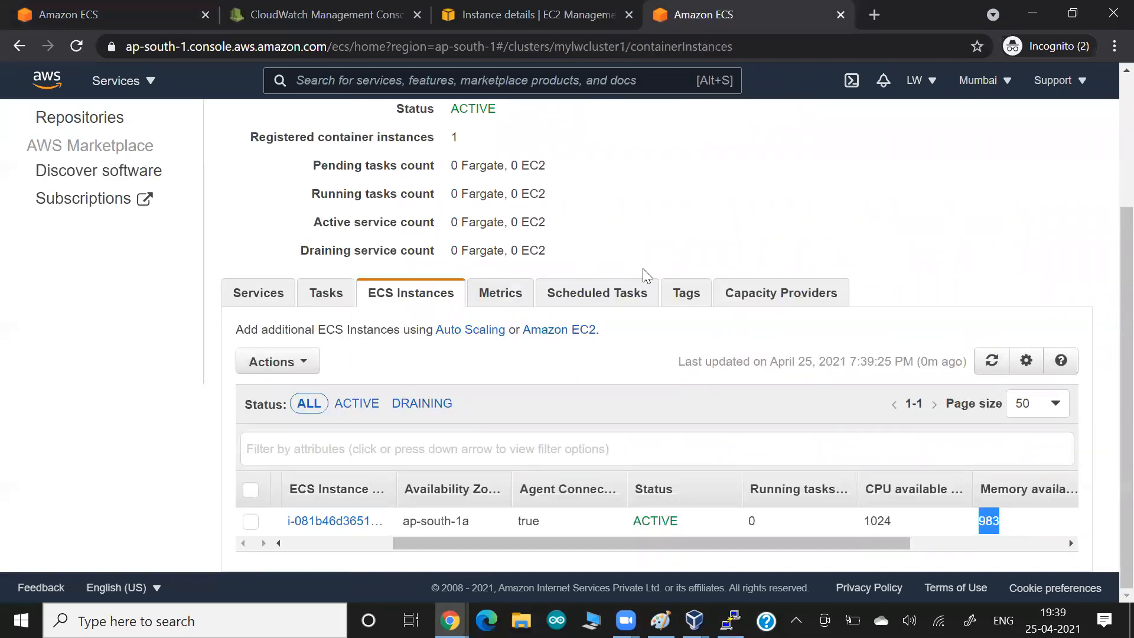
double_click(854, 527)
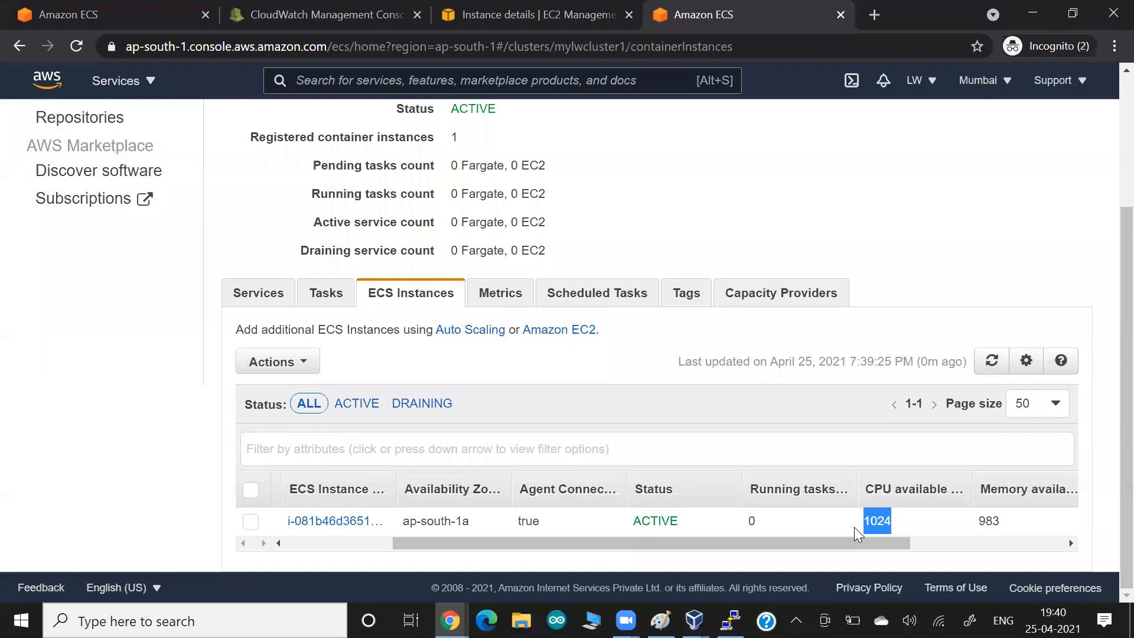
key(alt+Tab)
key(alt+Tab)
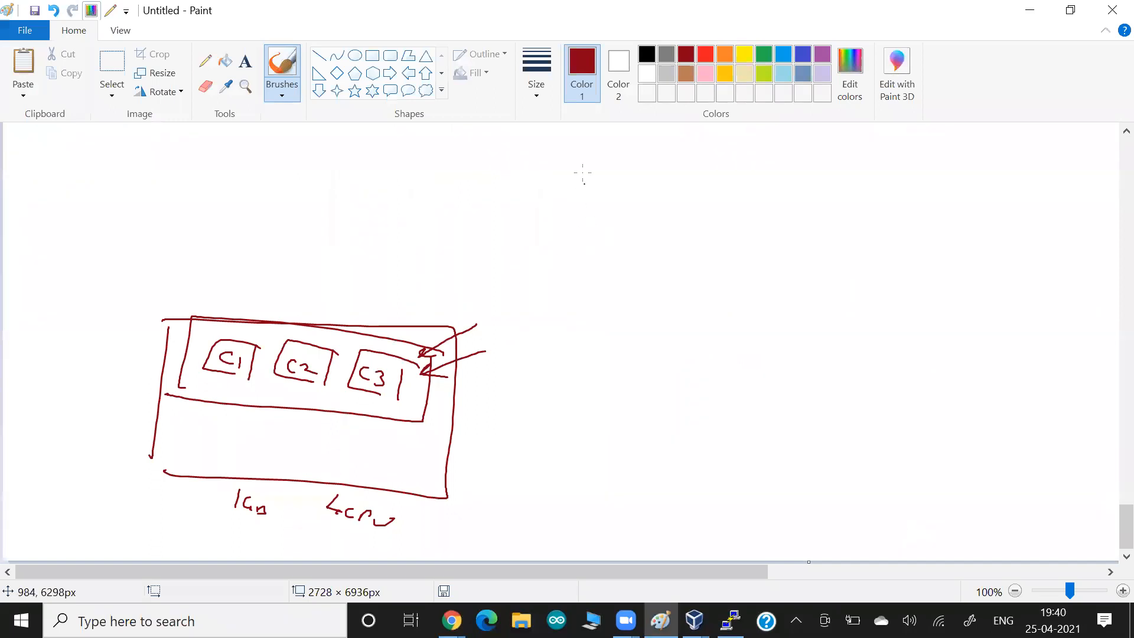
- In black, write '1 CPU → 1024 Units' beside the container sketch
click(648, 55)
mouse_move(523, 356)
mouse_down()
mouse_move(520, 374)
mouse_move(557, 371)
mouse_up()
drag(567, 367, 658, 390)
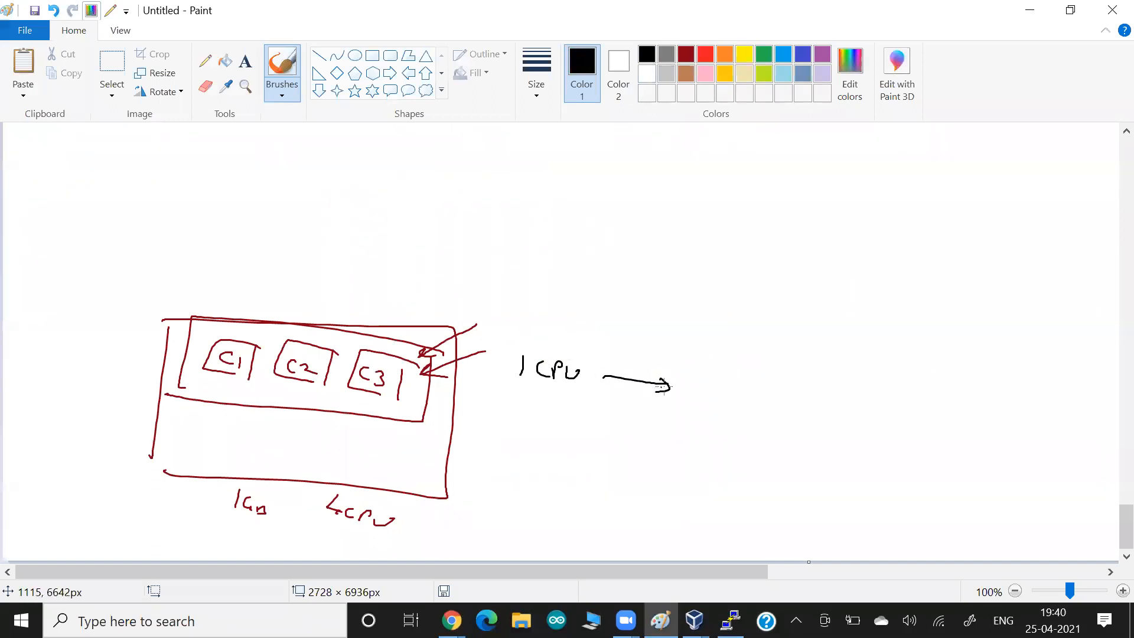
drag(508, 386, 576, 392)
drag(696, 381, 693, 405)
drag(702, 395, 747, 413)
drag(742, 404, 744, 423)
drag(749, 435, 672, 419)
drag(780, 416, 805, 441)
drag(804, 436, 815, 449)
drag(827, 438, 816, 451)
- Add a boxed 'Process' with an arrow from 1024, marked 256 with circles and emphasis strokes
mouse_move(627, 216)
mouse_down()
mouse_move(625, 241)
mouse_move(638, 229)
mouse_up()
drag(641, 232, 662, 242)
drag(658, 240, 685, 256)
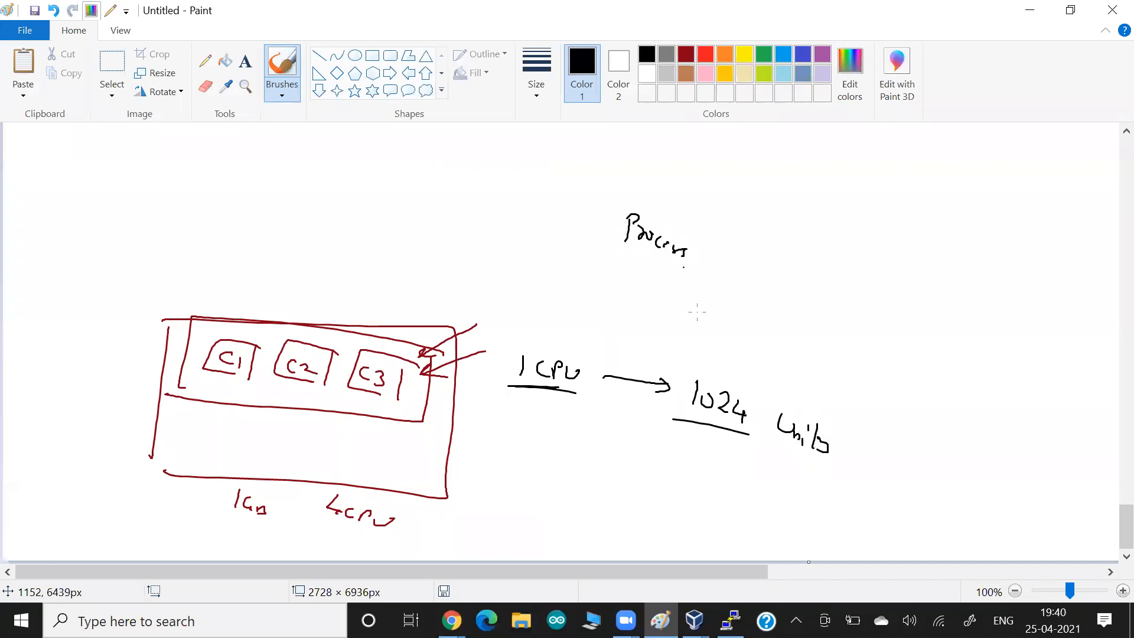
drag(713, 363, 674, 272)
drag(667, 289, 681, 277)
mouse_move(705, 273)
mouse_down()
mouse_move(619, 248)
mouse_move(628, 283)
mouse_up()
mouse_move(630, 273)
mouse_down()
mouse_move(645, 274)
mouse_move(640, 302)
mouse_up()
mouse_move(716, 373)
mouse_down()
mouse_move(760, 385)
mouse_move(715, 374)
mouse_up()
mouse_move(717, 241)
mouse_down()
mouse_move(713, 275)
mouse_move(675, 272)
mouse_move(719, 278)
mouse_up()
mouse_move(581, 284)
mouse_down()
mouse_move(671, 302)
mouse_move(630, 300)
mouse_move(689, 324)
mouse_up()
drag(673, 407, 746, 434)
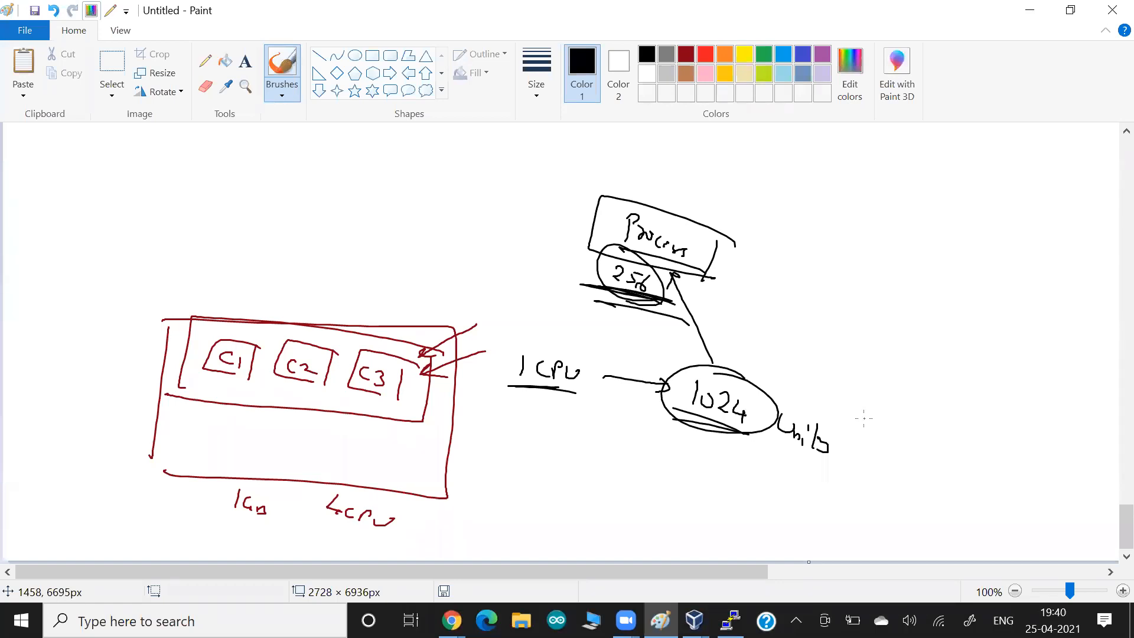
key(alt+Tab)
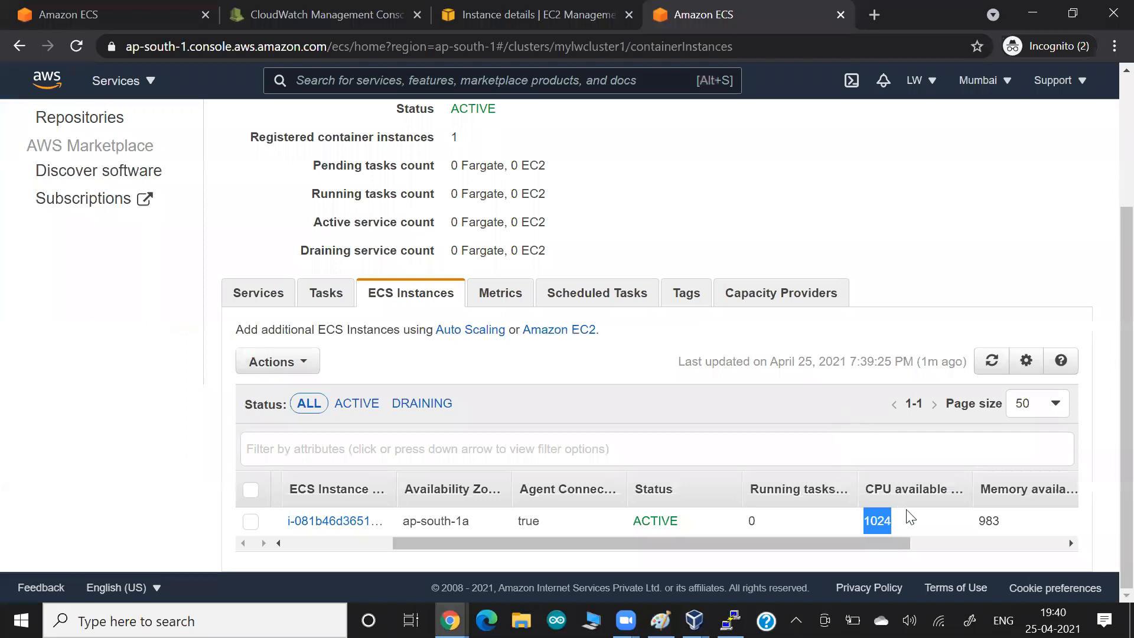
- Note the instance's 1024 CPU available, then enter 256 as the task's Task CPU units
click(914, 516)
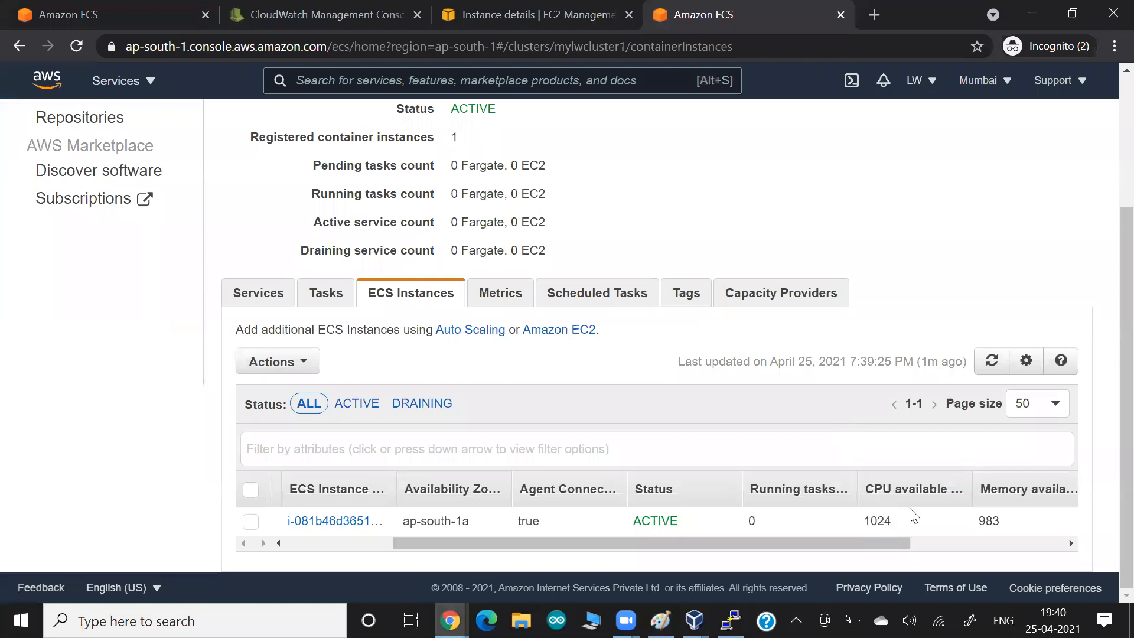
drag(866, 524, 913, 528)
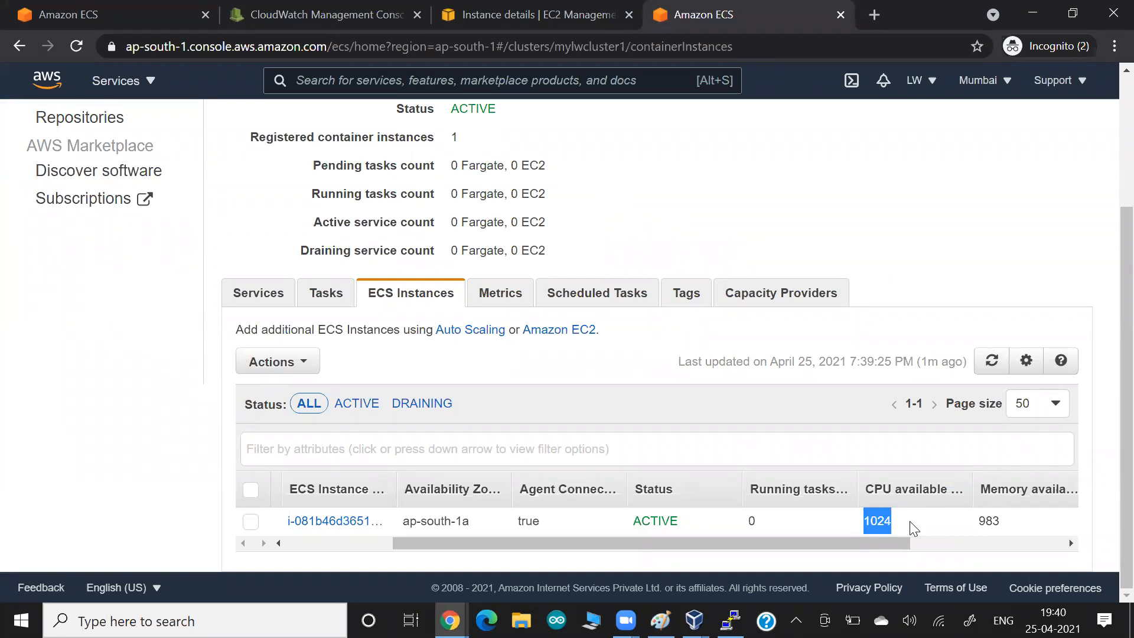
click(133, 10)
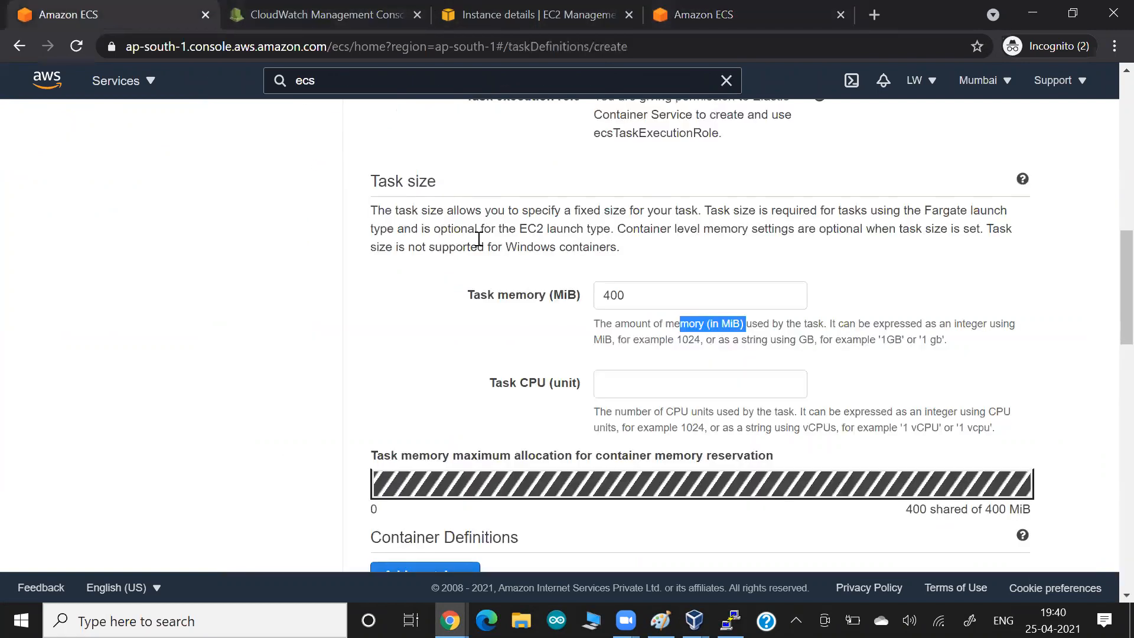
click(633, 381)
drag(655, 430, 738, 442)
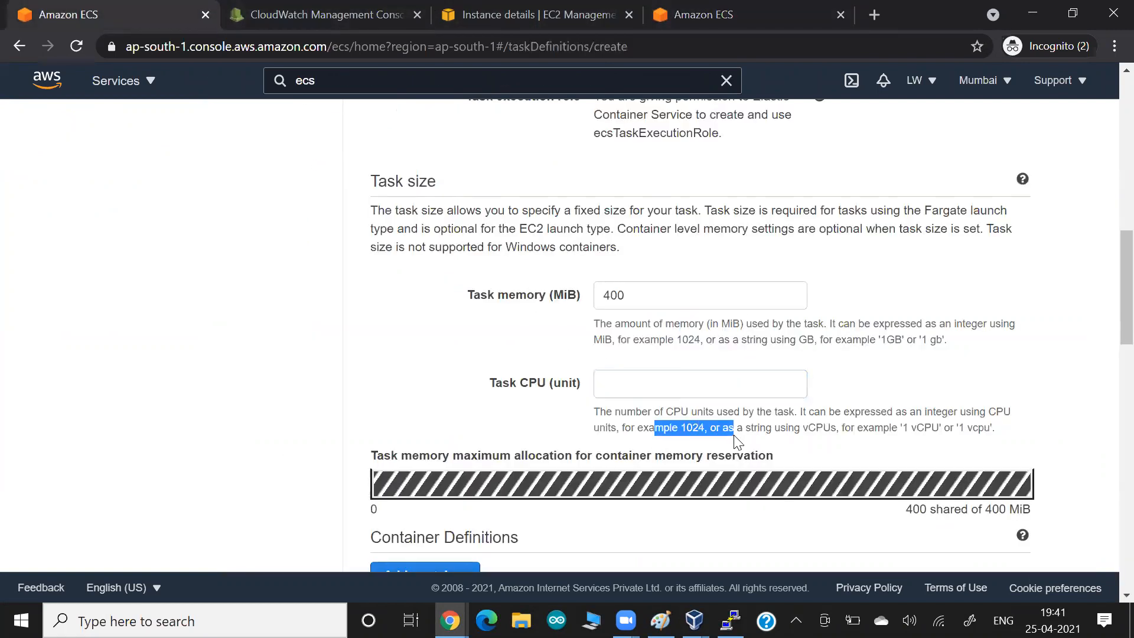
click(693, 406)
click(687, 395)
text(256)
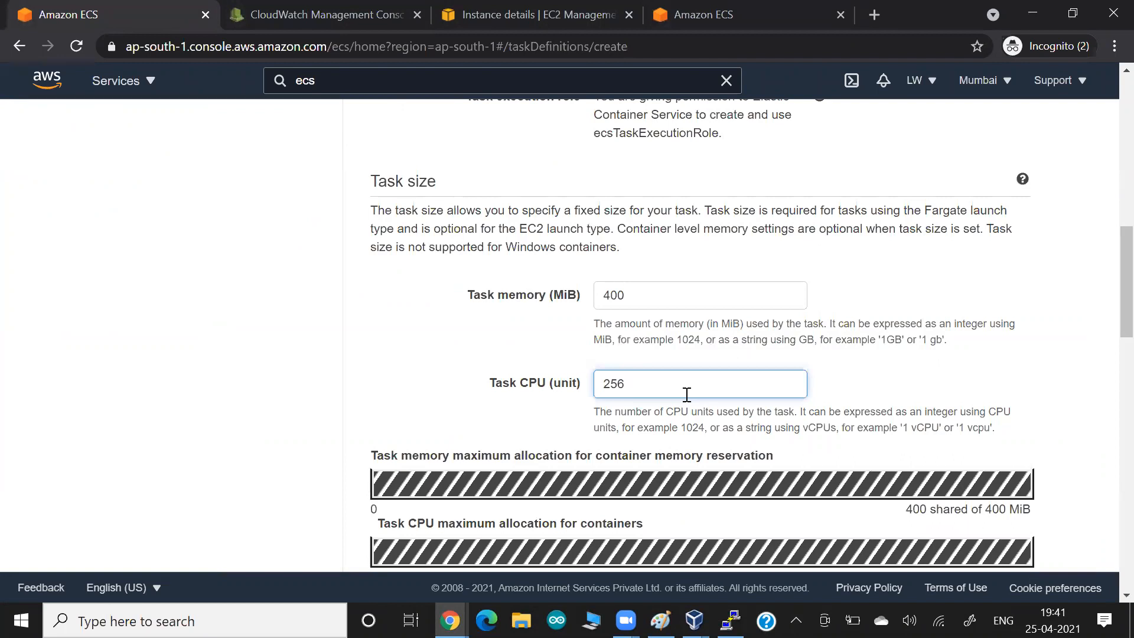
key(alt+Tab)
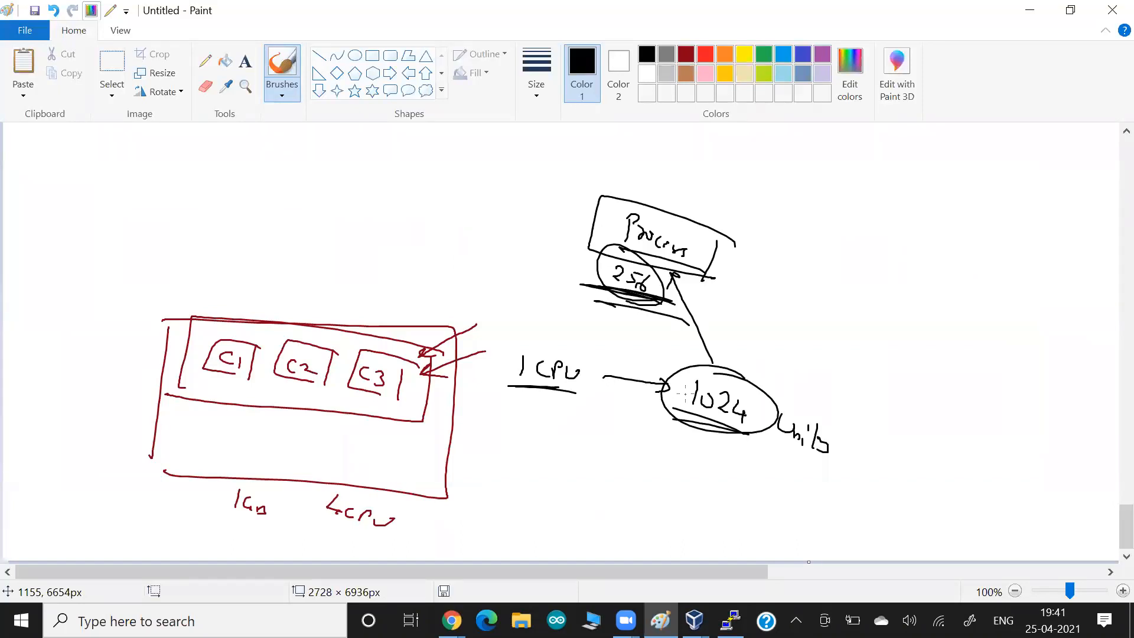
- Write a short word above the red box and cross it out
drag(148, 267, 142, 284)
drag(144, 270, 162, 282)
drag(168, 273, 177, 297)
drag(133, 286, 188, 304)
drag(132, 244, 177, 298)
drag(188, 253, 140, 294)
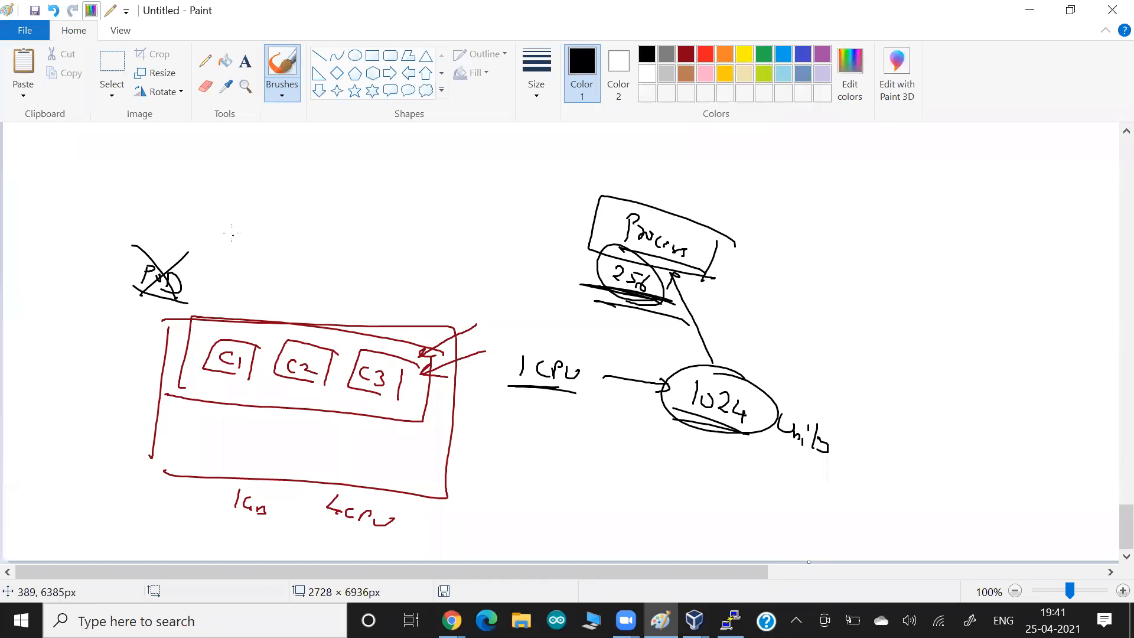
- Draw a circled 1 with arrows into C1, C2 and C3, and circle each container
drag(222, 216, 220, 231)
mouse_move(217, 206)
mouse_down()
mouse_move(239, 254)
mouse_move(256, 241)
mouse_up()
mouse_move(216, 246)
mouse_down()
mouse_move(264, 258)
mouse_move(231, 338)
mouse_up()
drag(229, 327, 258, 340)
drag(314, 313, 286, 342)
drag(284, 338, 302, 341)
drag(386, 327, 370, 358)
drag(367, 353, 380, 356)
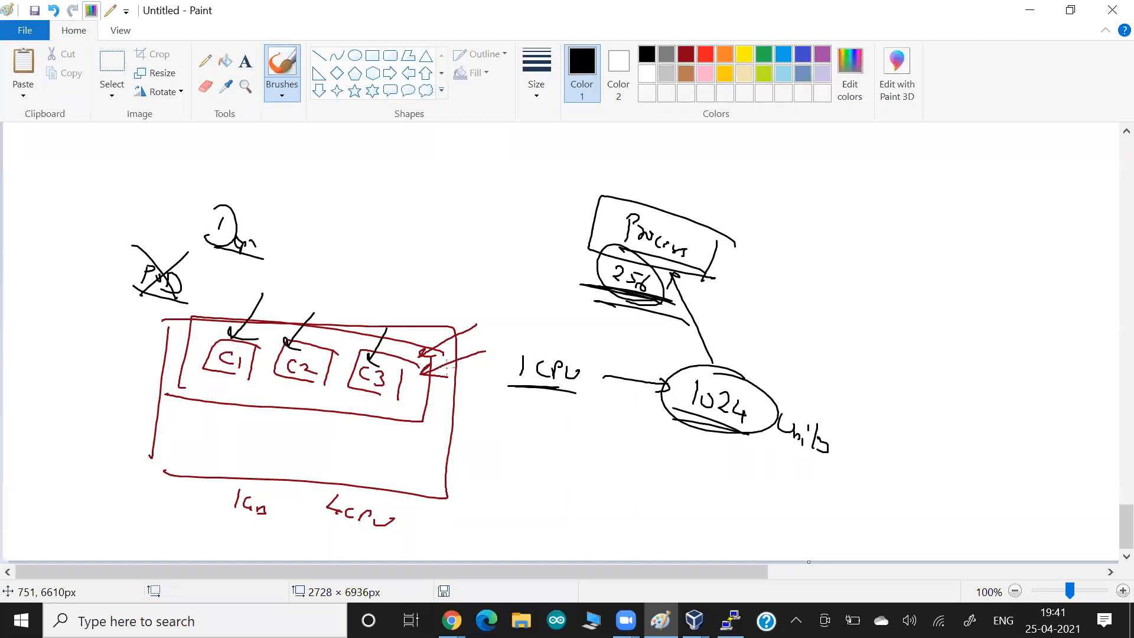
drag(227, 339, 387, 349)
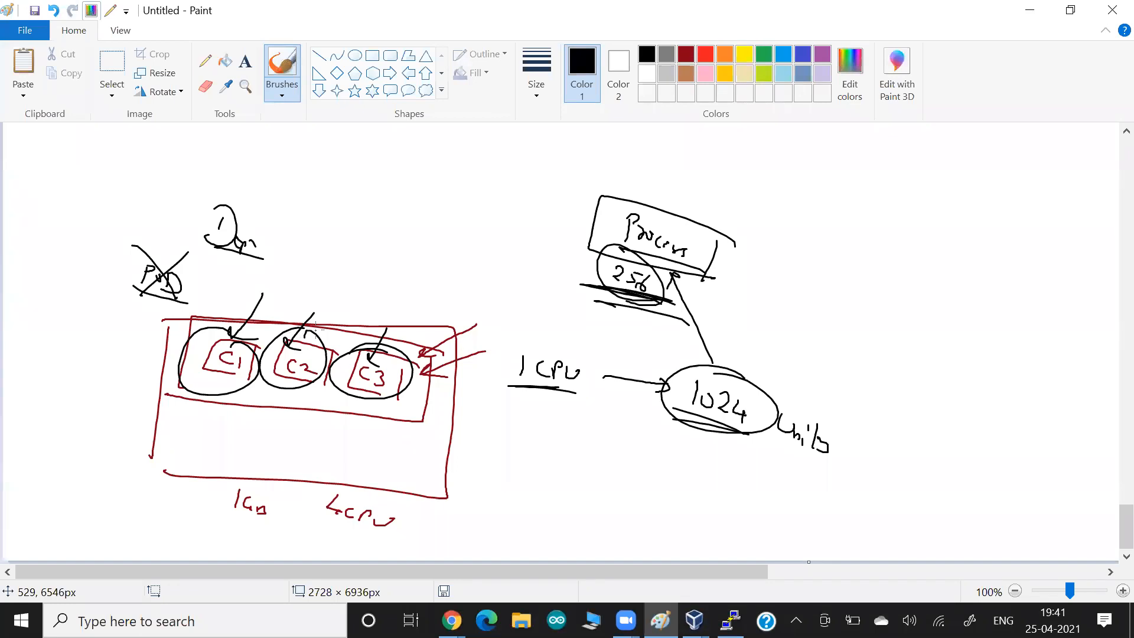
key(alt+Tab)
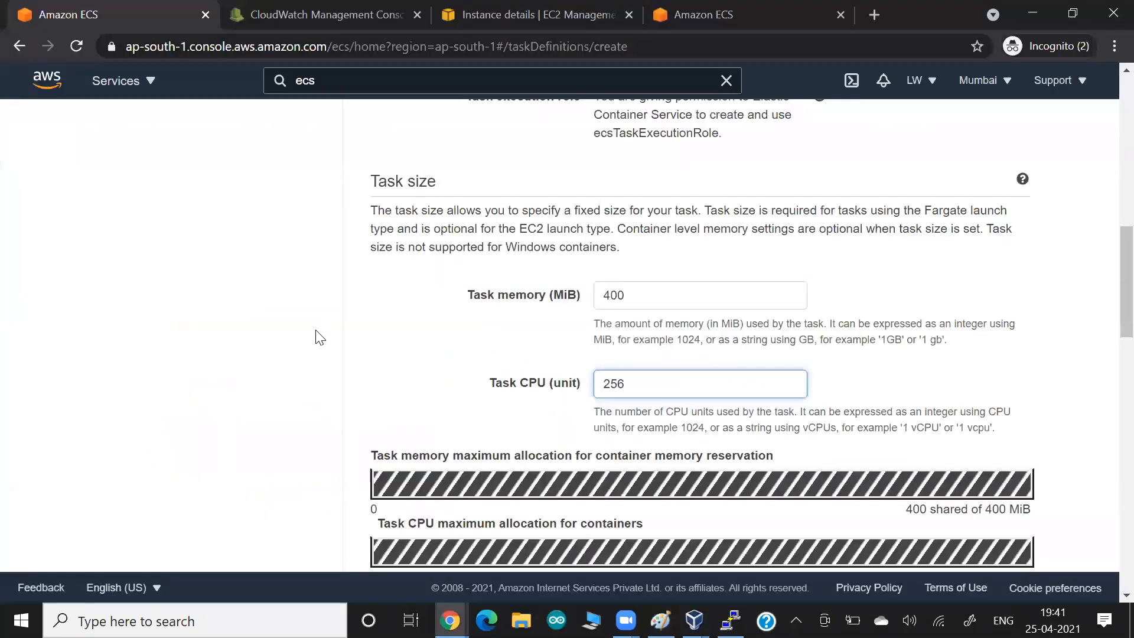
- Paste the task size screenshot into the Google Docs notes, then start adding a container definition
click(265, 357)
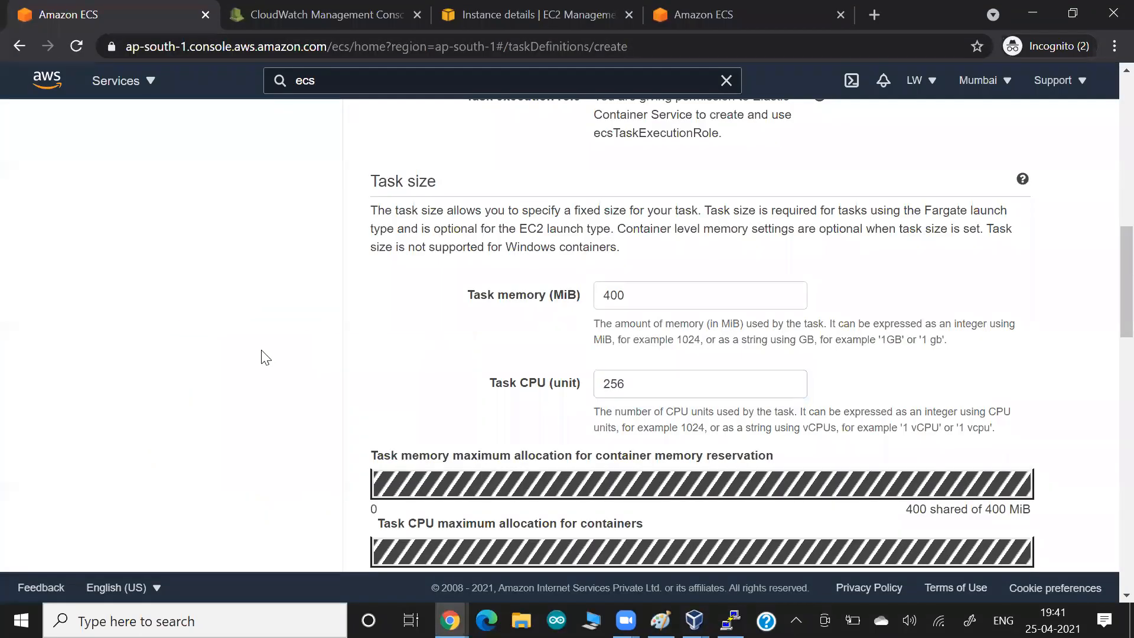
key(alt+Tab)
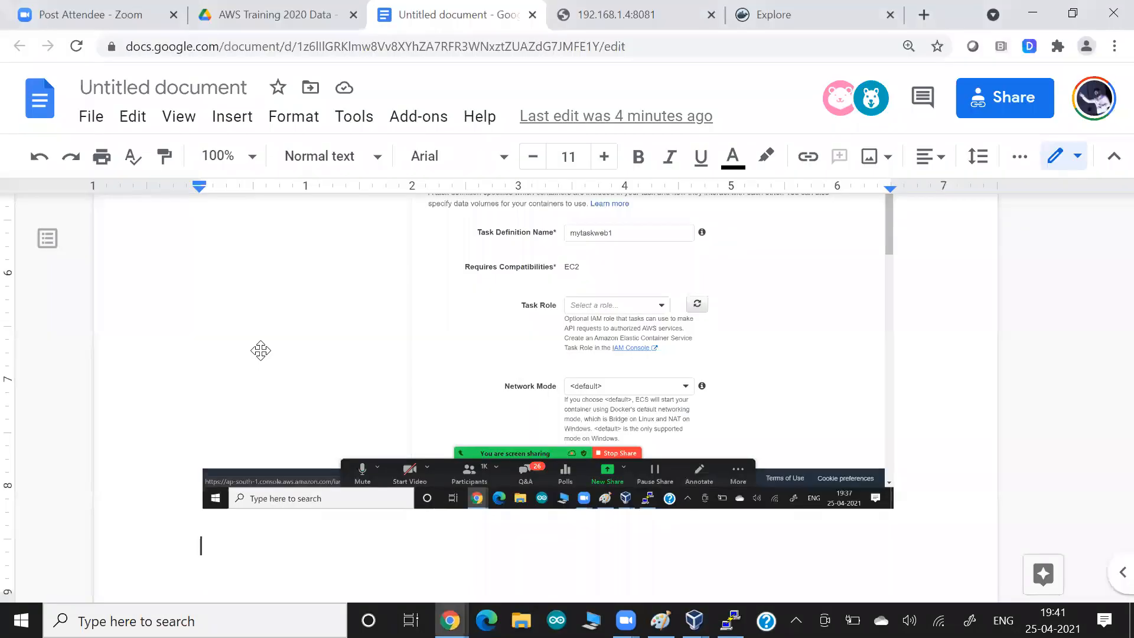
key(ctrl+v)
key(alt+Tab)
scroll(247, 333, down, 6)
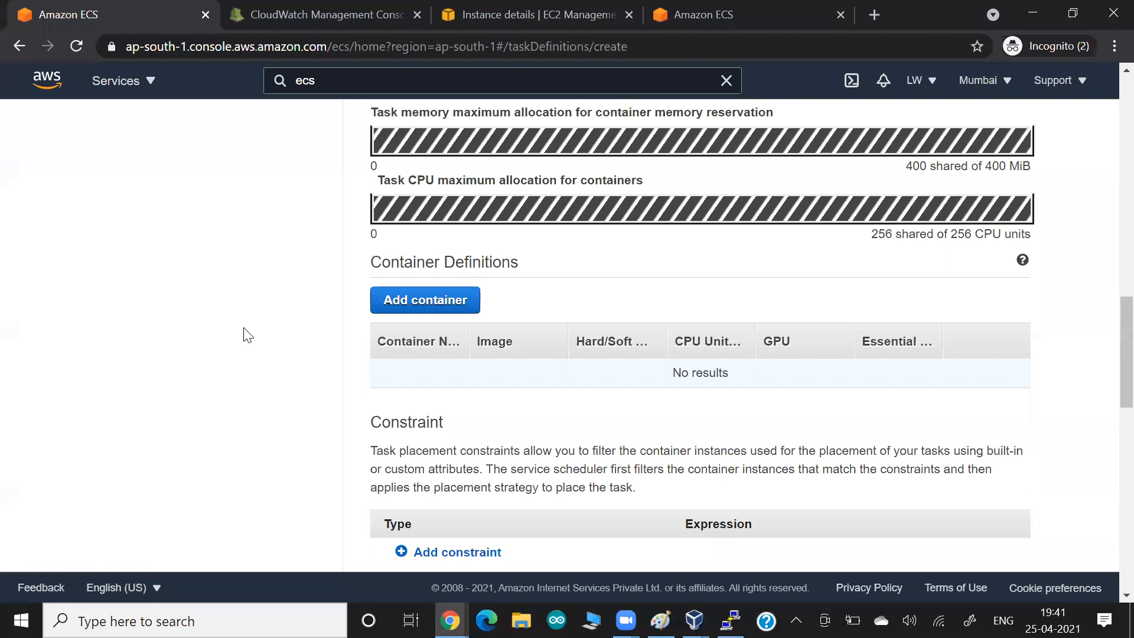
click(413, 304)
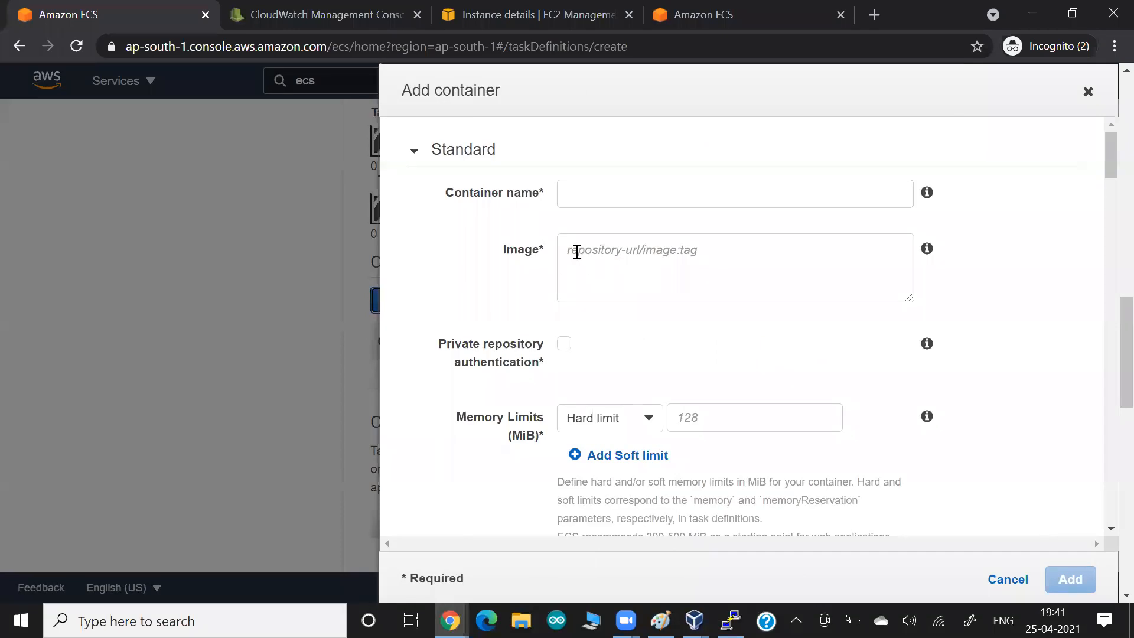
key(alt+Tab)
- Unlock the RHEL VM with its password and list the shell history
key(Tab)
key(Tab)
key(Tab)
key(Tab)
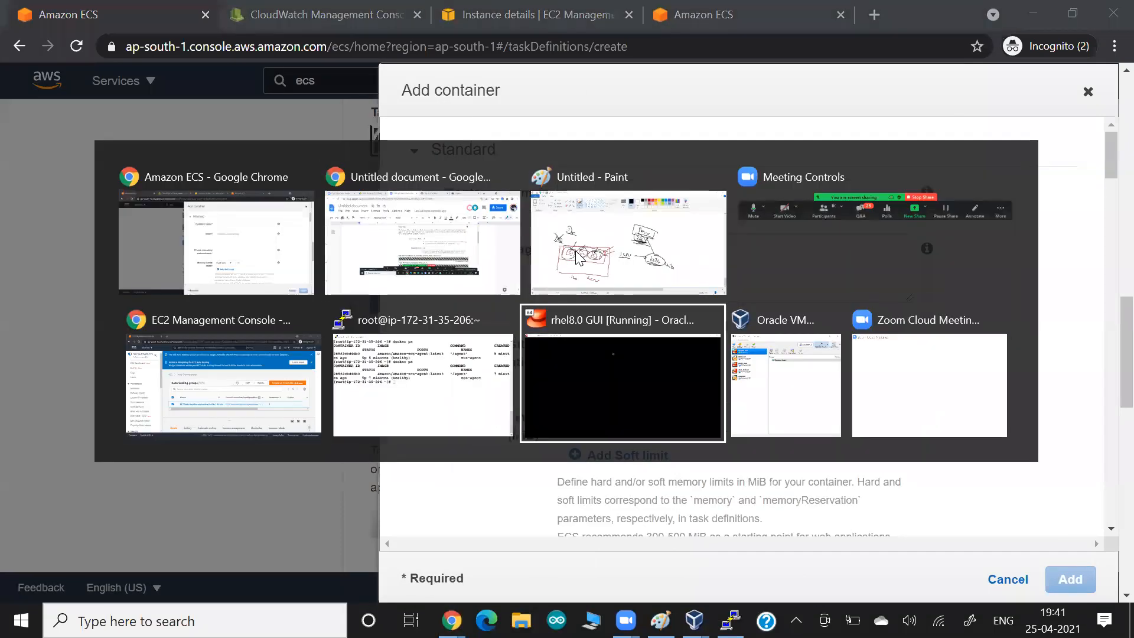
text(redhat)
key(Return)
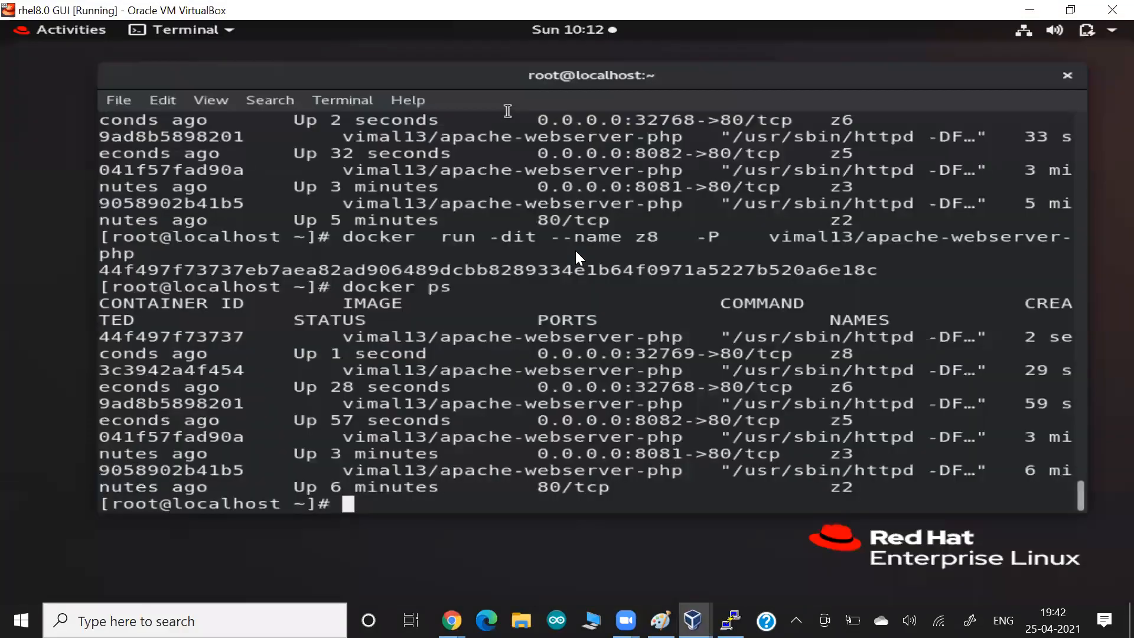
key(ctrl+l)
text(history)
key(Return)
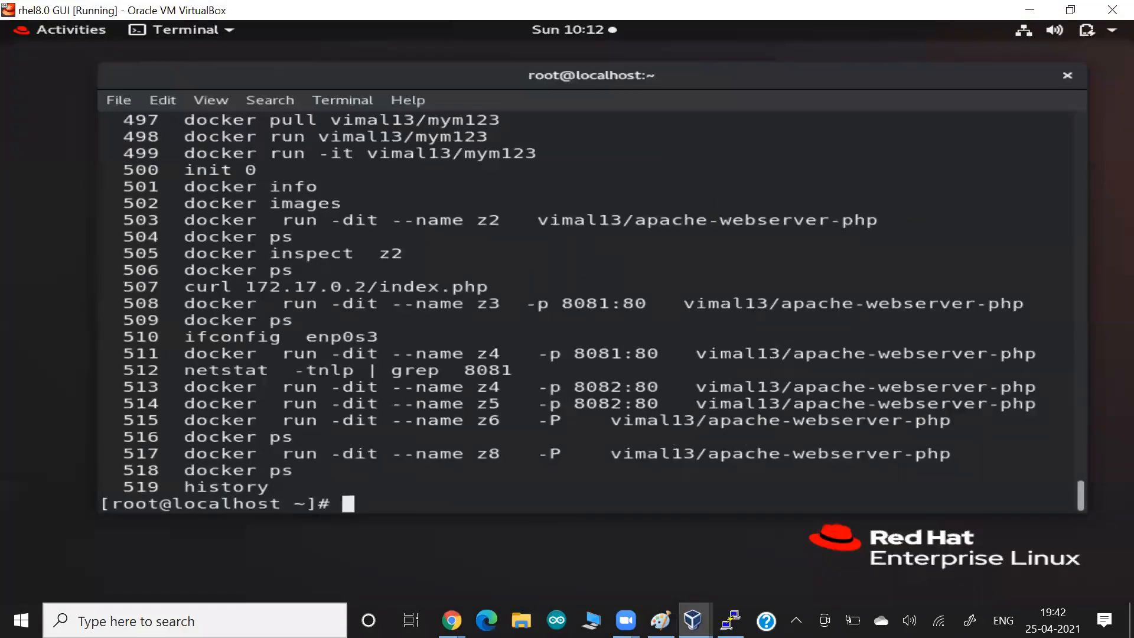
- Highlight line 511's image vimal13/apache-webserver-php, ports 8081 and 80, and name z4; paste a screenshot into the notes
drag(696, 354, 1040, 353)
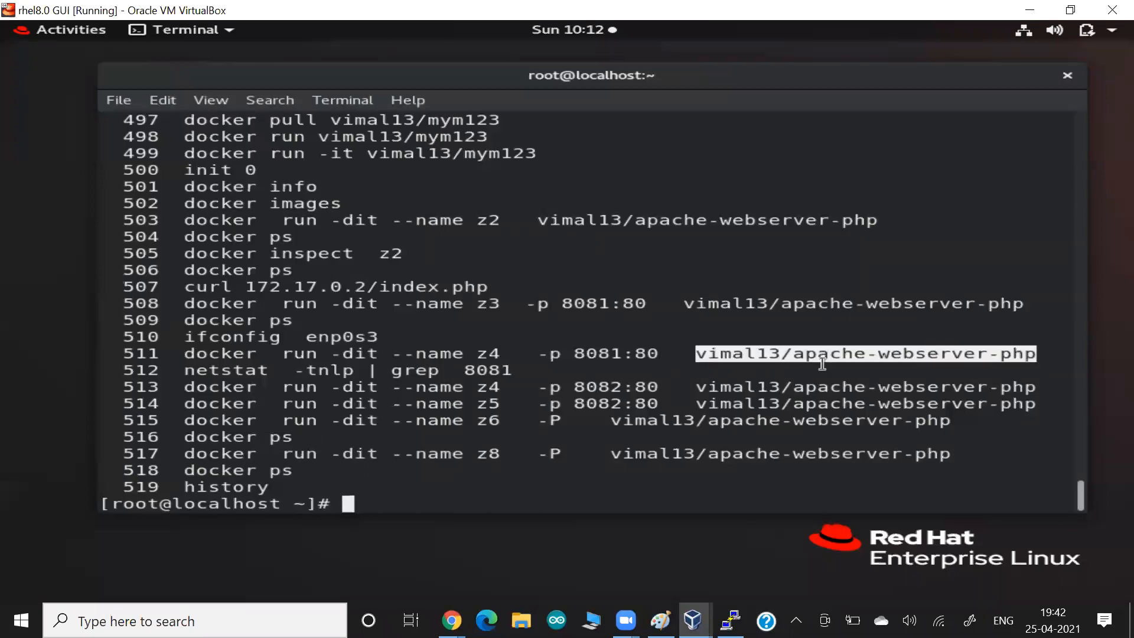
drag(634, 355, 672, 354)
drag(576, 355, 622, 354)
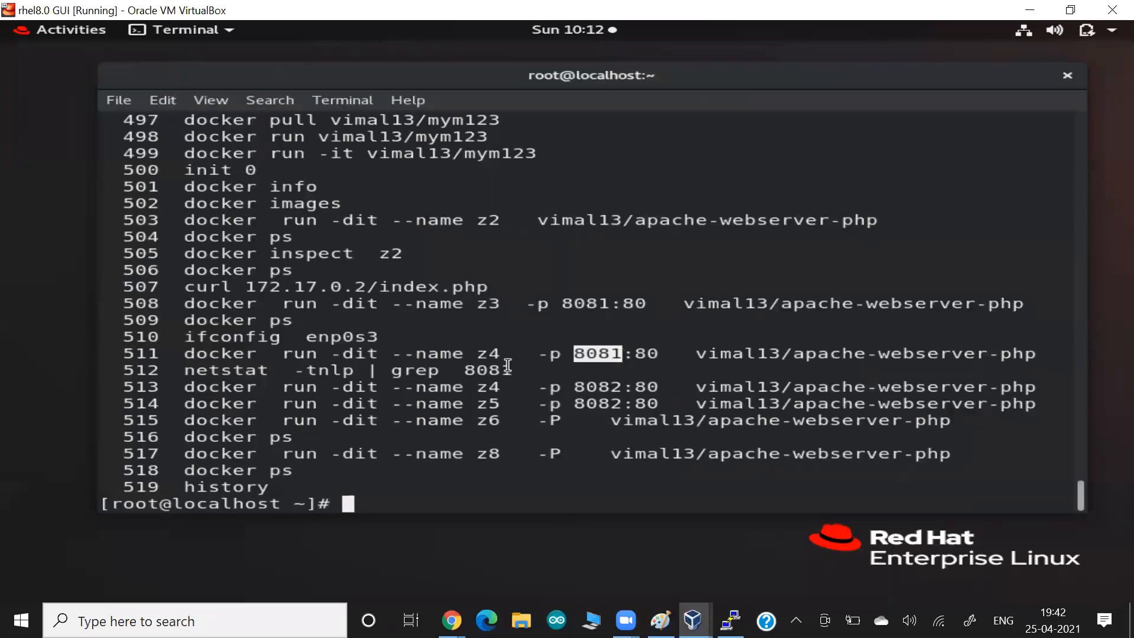
drag(467, 354, 506, 357)
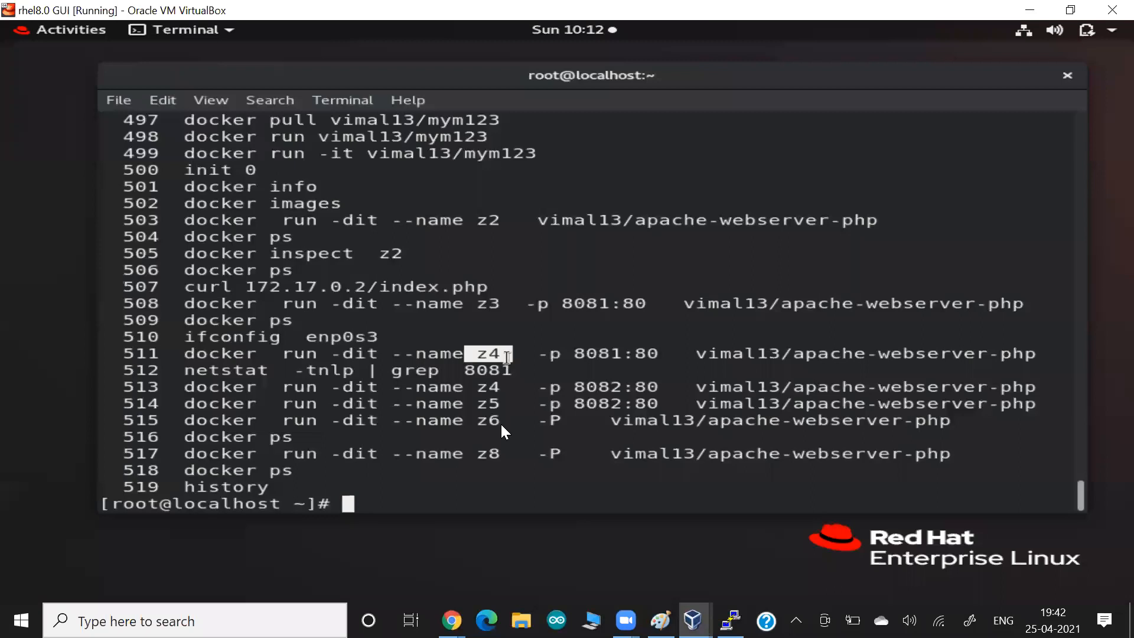
key(alt+Tab)
key(alt+Tab)
key(ctrl+v)
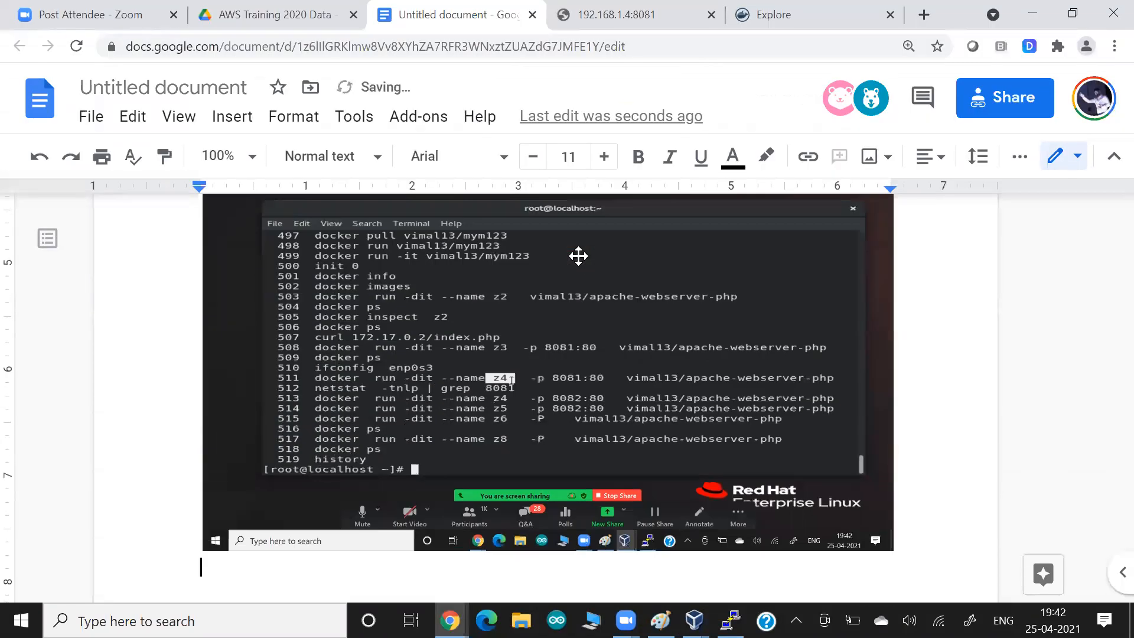
key(alt+Tab)
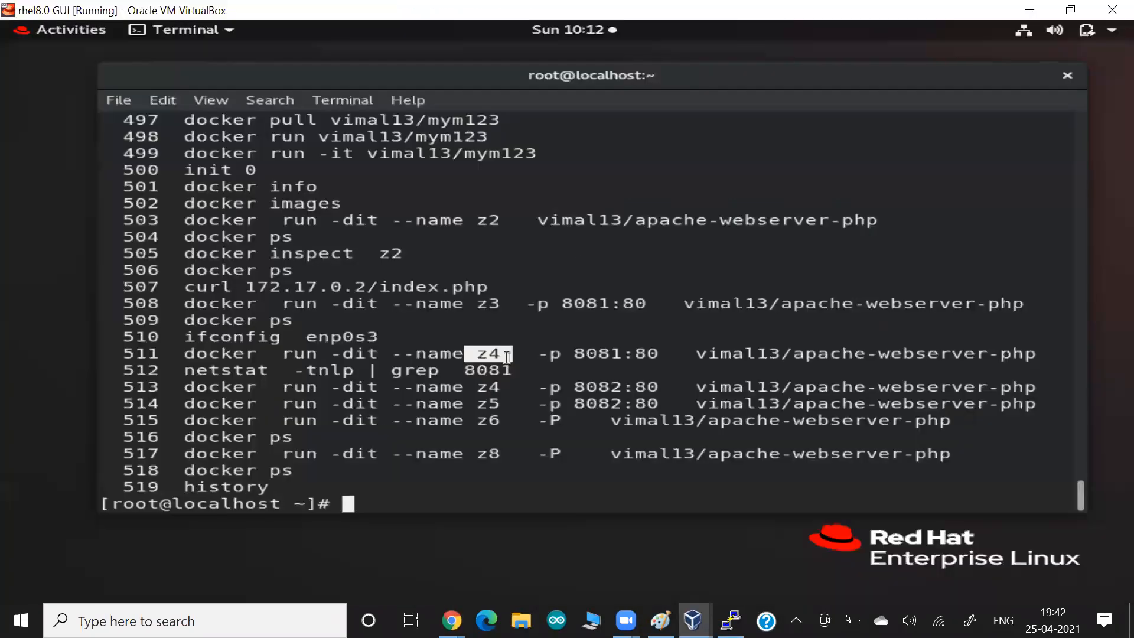
key(alt+Tab)
key(alt+Tab)
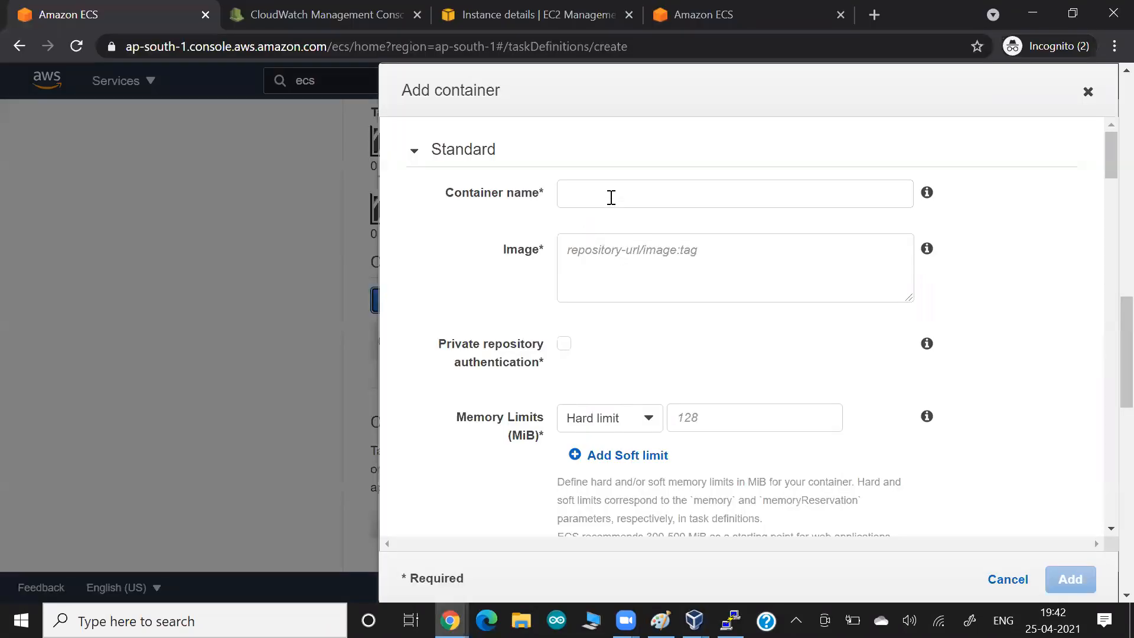
- Copy vimal13/apache-webserver-php from its Docker Hub page into the container's Image field
click(587, 246)
key(alt+Tab)
key(alt+Tab)
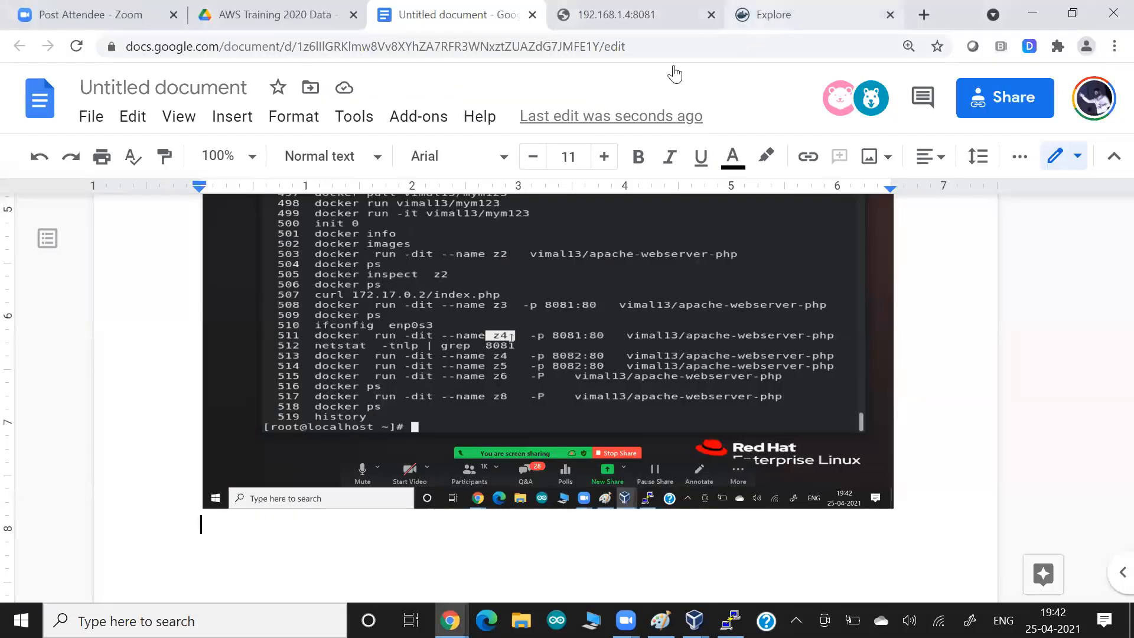
click(741, 23)
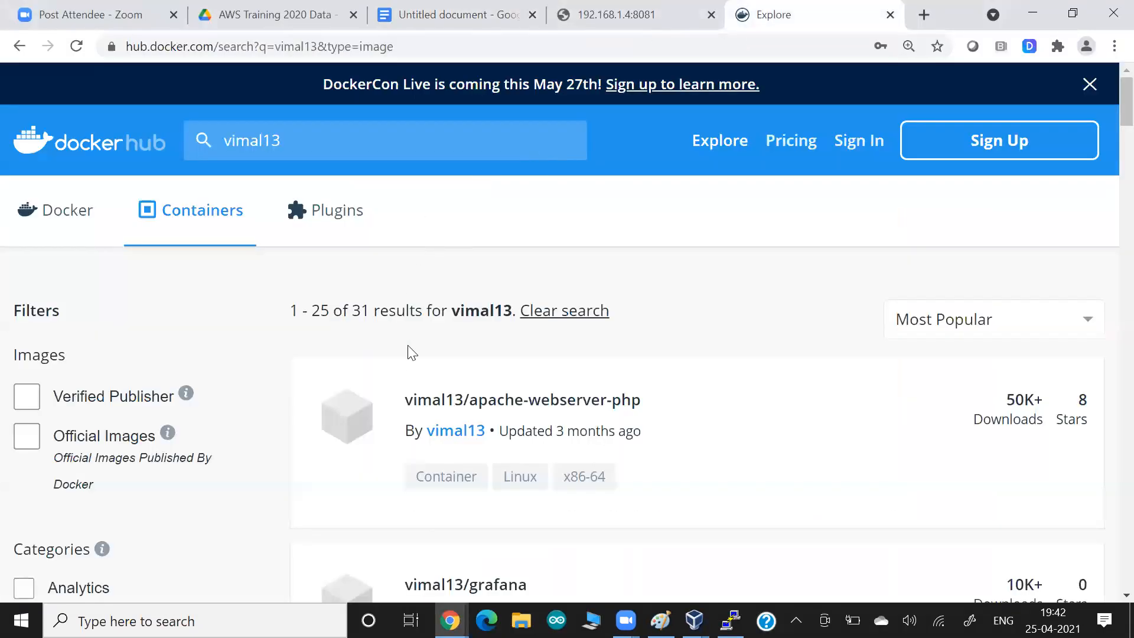
click(553, 407)
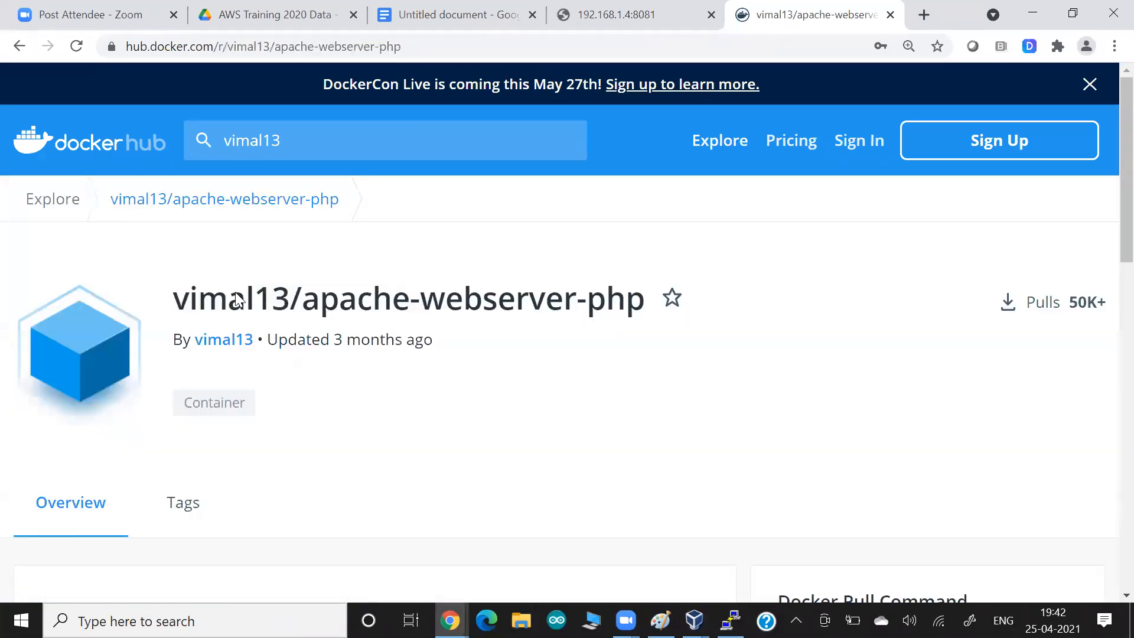
drag(177, 303, 648, 321)
key(ctrl+c)
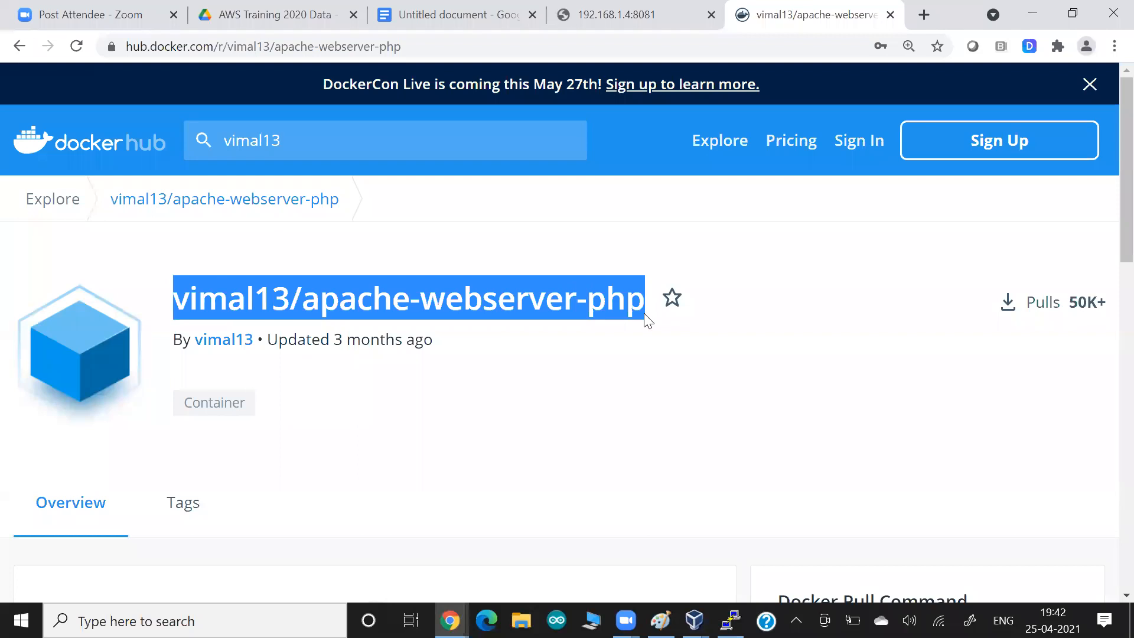
key(alt+Tab)
key(ctrl+v)
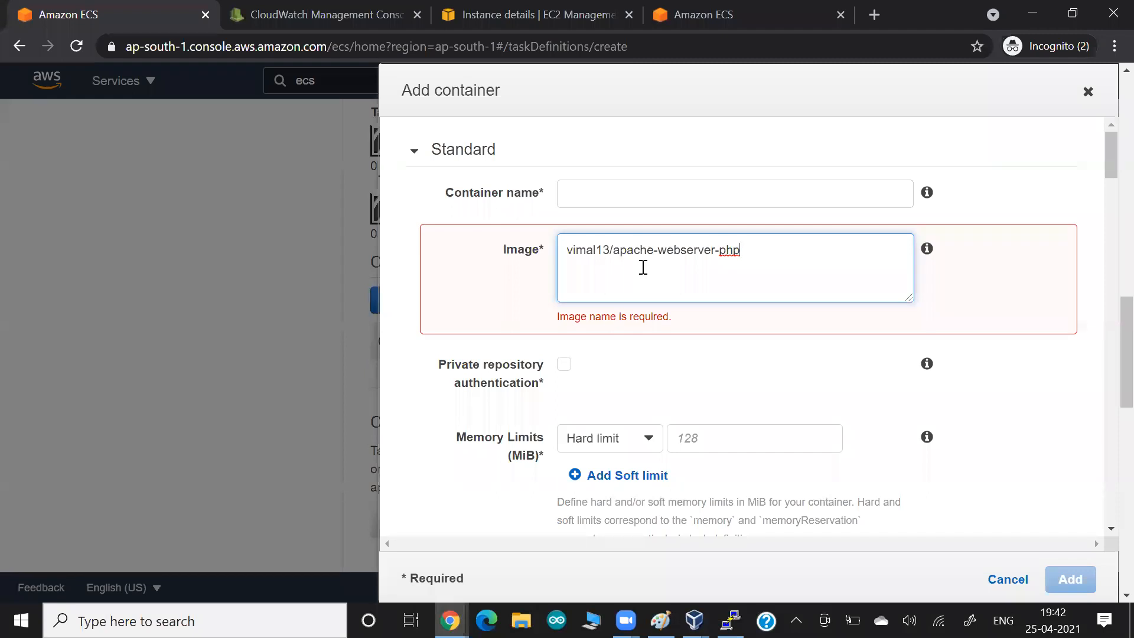
- Name the container mywebc1 and give it a 128 MiB hard memory limit
click(428, 218)
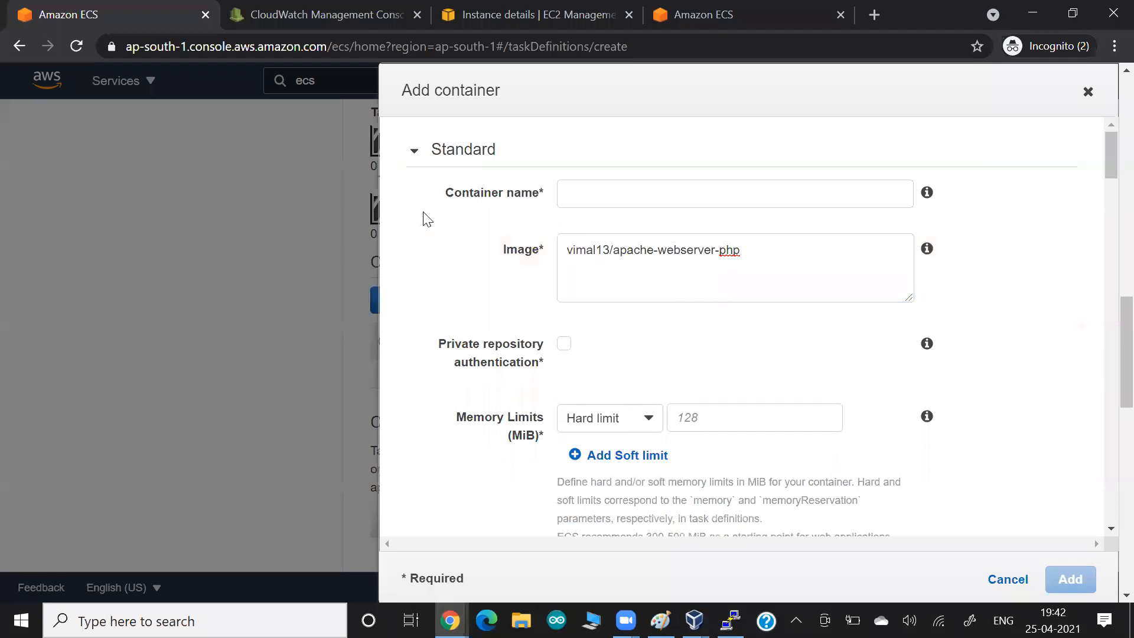
click(573, 185)
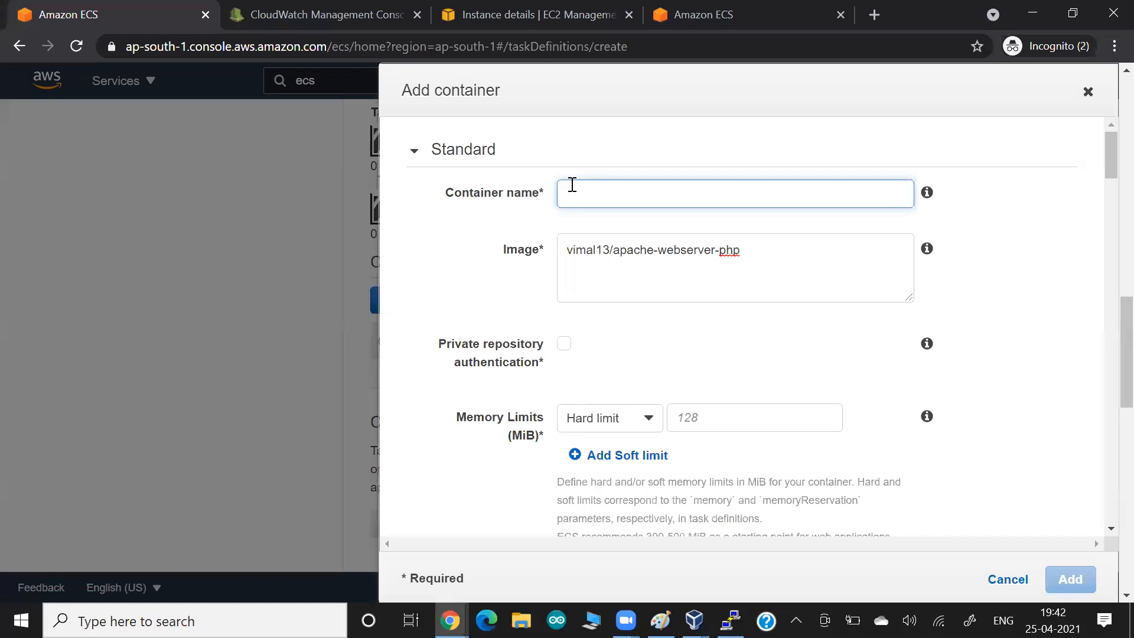
text(mywebc1)
click(502, 230)
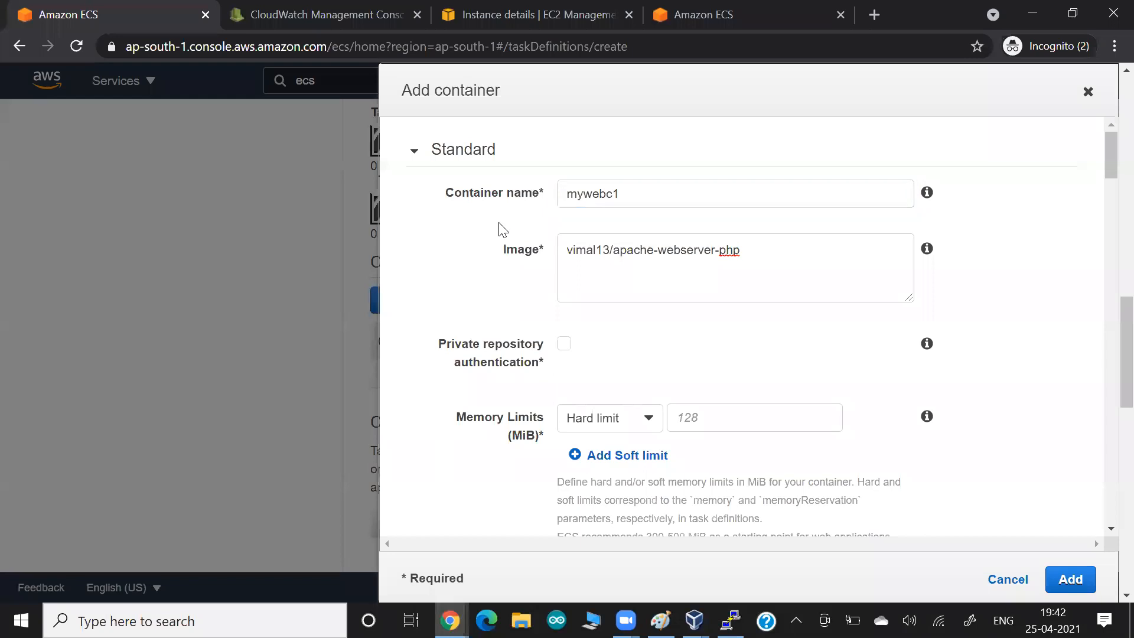
scroll(503, 230, down, 1)
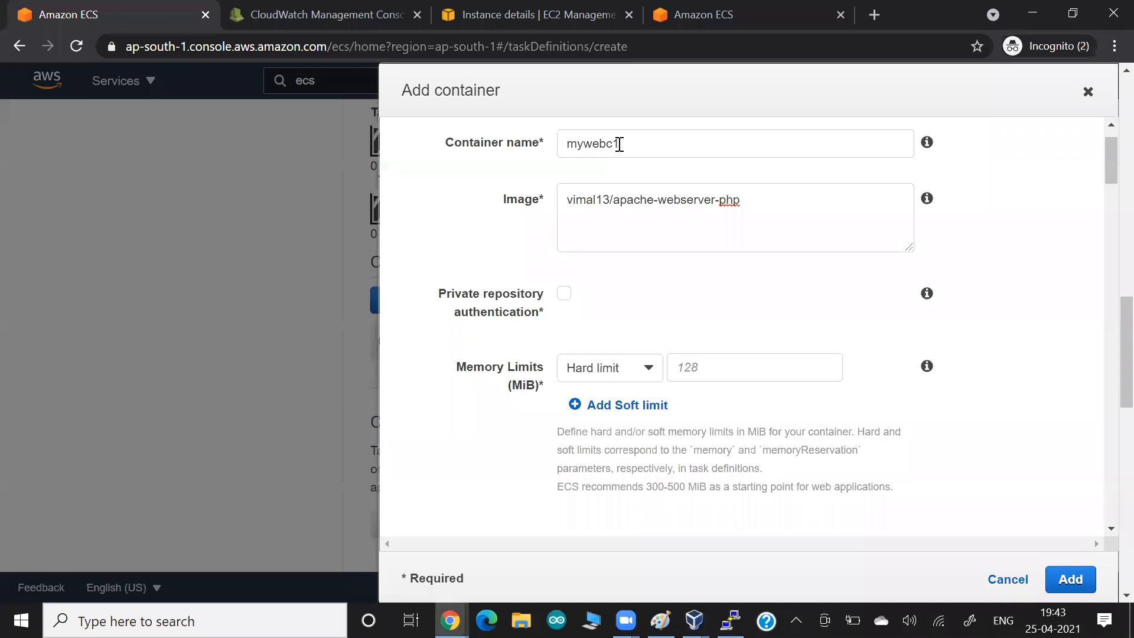
click(701, 358)
text(128)
click(452, 464)
- Enclose C1–C3 in one ellipse arrowing to a 400 label, and add marks under C1 and C3
key(alt+Tab)
key(alt+Tab)
key(alt+Tab)
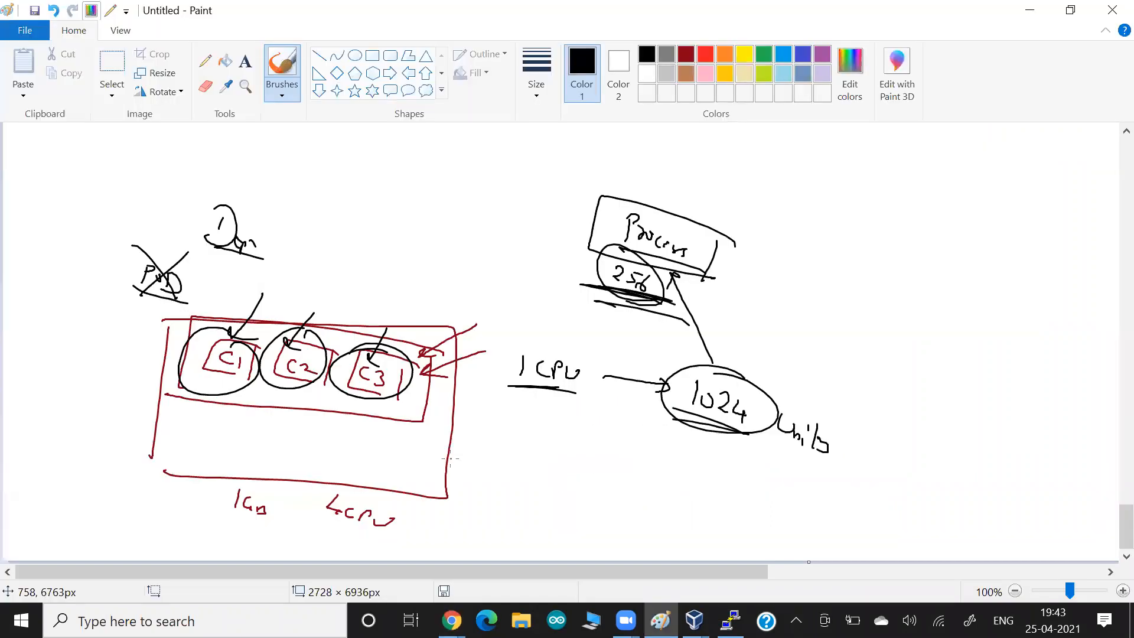
mouse_move(435, 353)
mouse_down()
mouse_move(390, 429)
mouse_move(440, 399)
mouse_move(512, 444)
mouse_up()
mouse_move(505, 436)
mouse_down()
mouse_move(507, 454)
mouse_move(535, 450)
mouse_move(486, 459)
mouse_up()
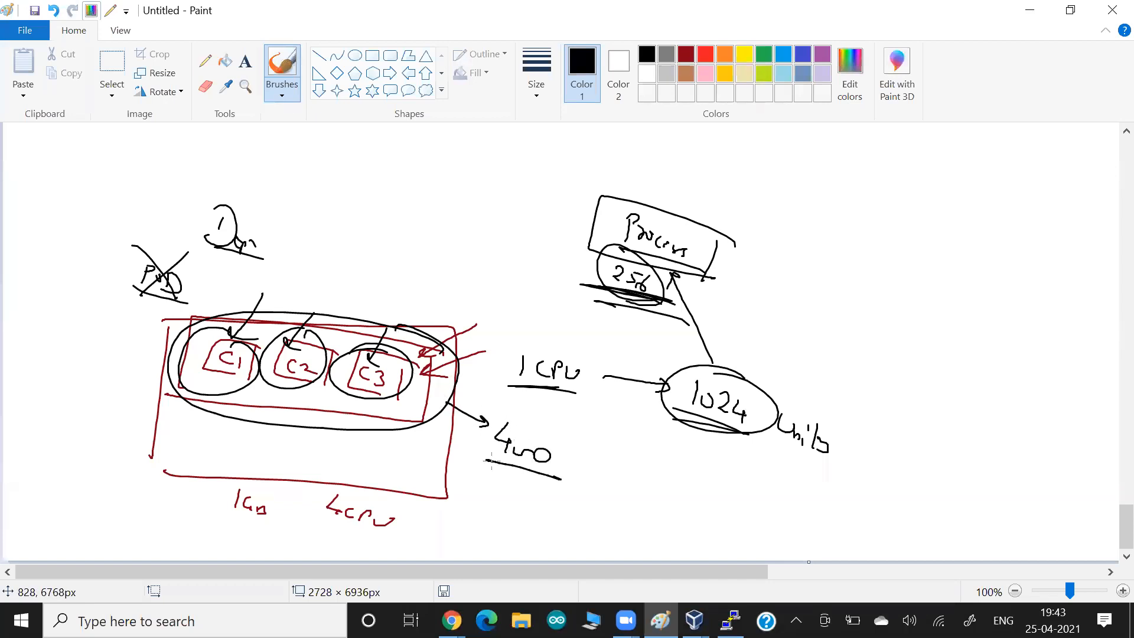
drag(264, 309, 229, 339)
drag(210, 379, 222, 391)
drag(228, 395, 230, 411)
drag(237, 403, 247, 416)
click(413, 399)
drag(418, 404, 335, 395)
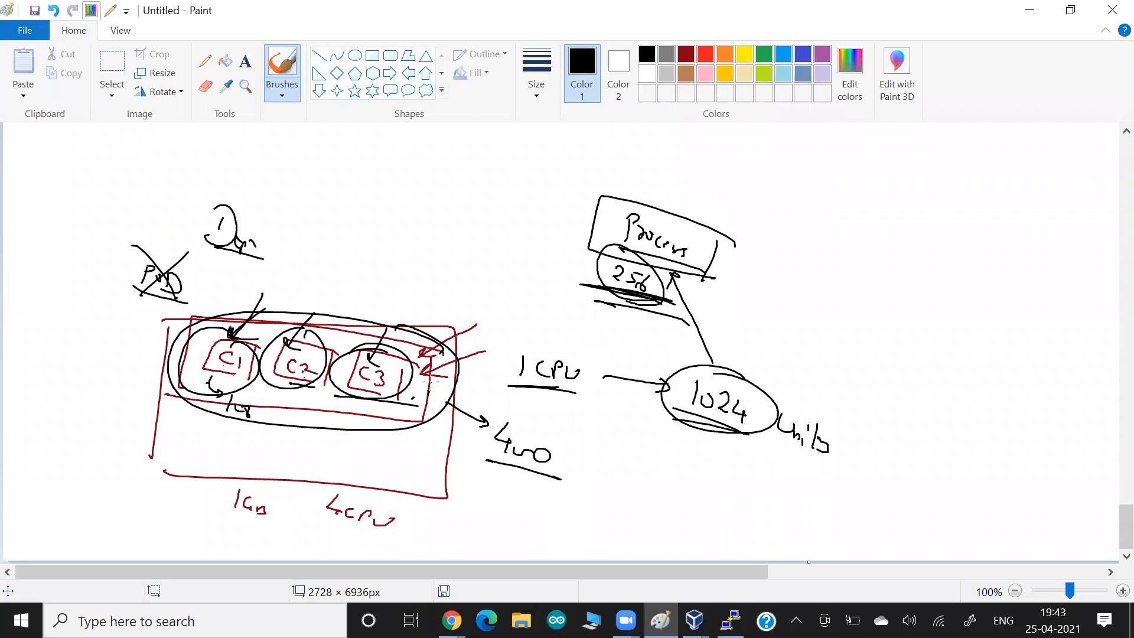
- Bring the ECS Add container form for mywebc1 back in front of the Paint sketch
key(alt+Tab)
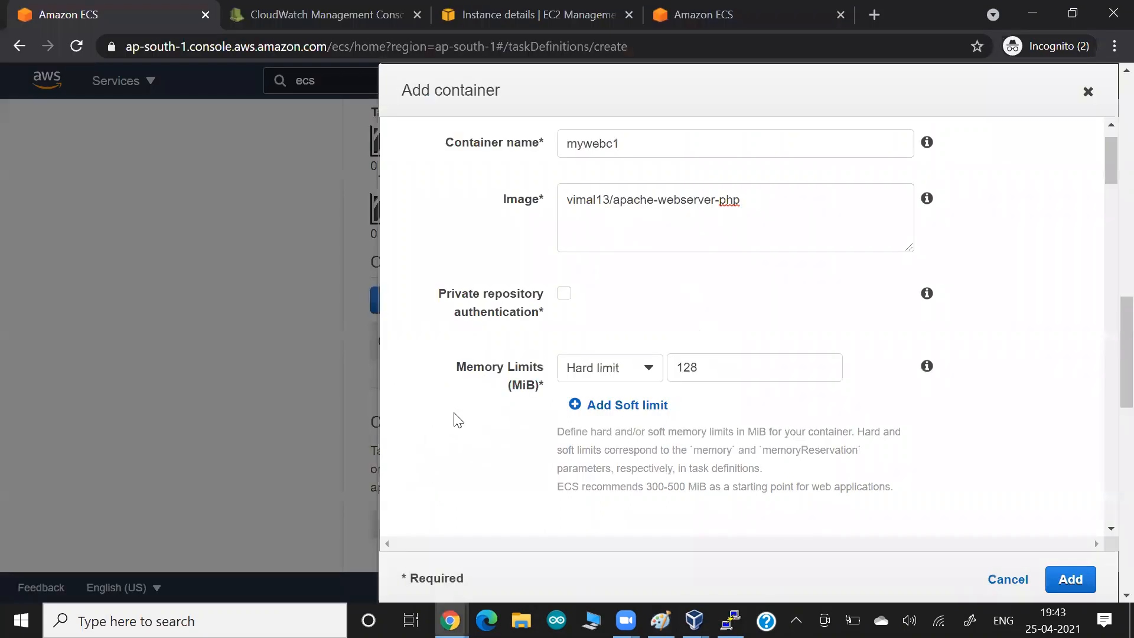
- Pass the Docker Hub image page and paste a screenshot into the notes document
key(alt+Tab)
key(alt+Tab)
key(alt+Tab)
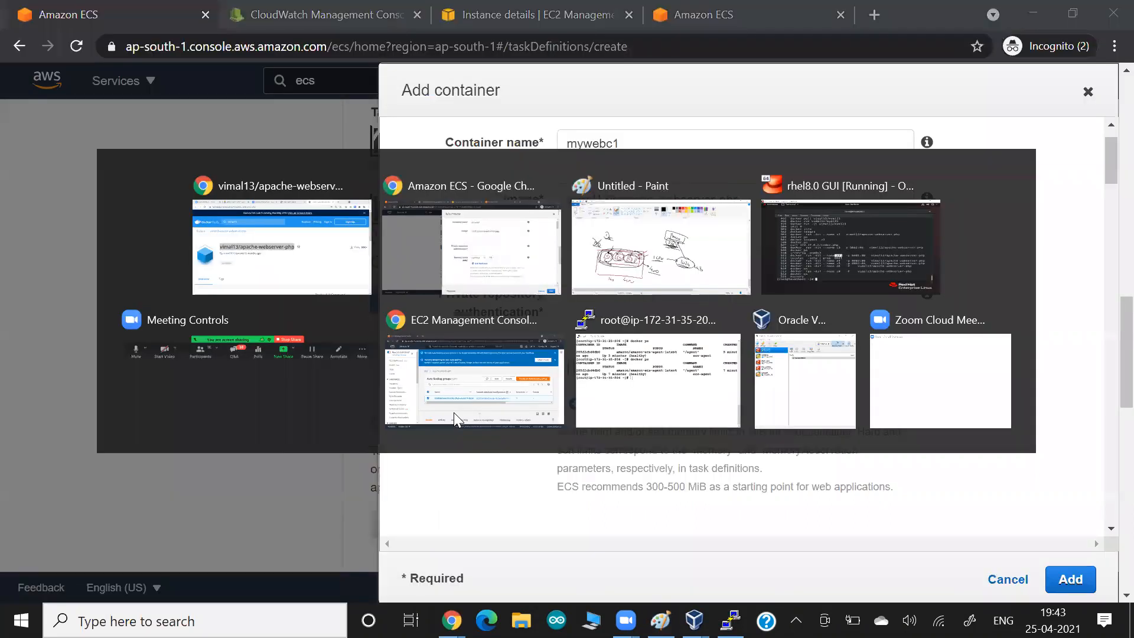
key(alt+Tab)
click(445, 8)
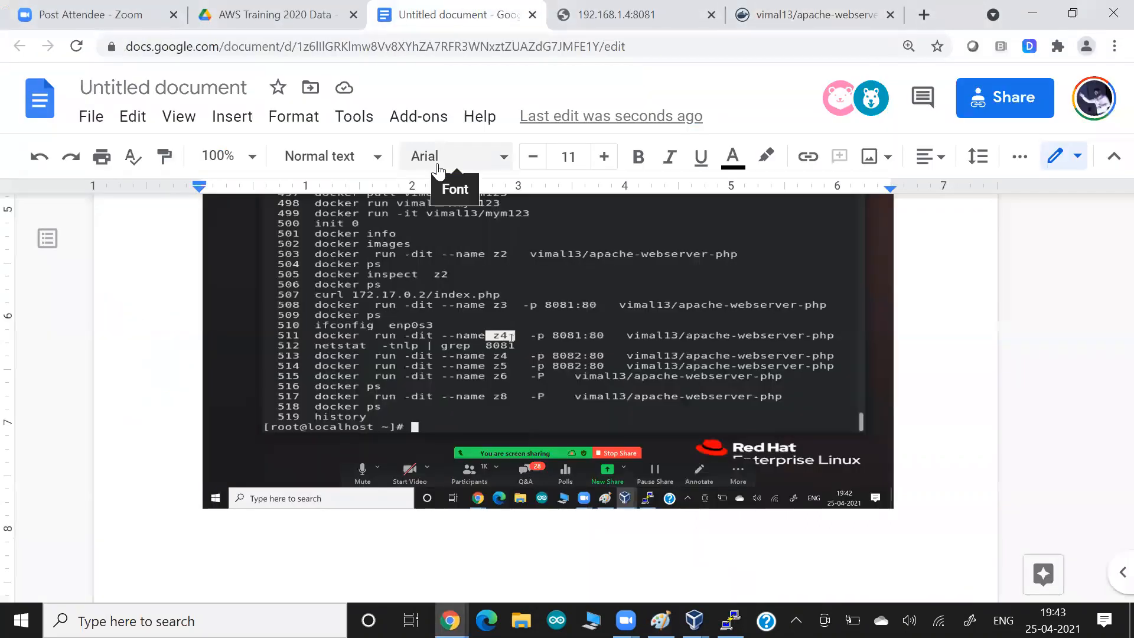
key(ctrl+v)
- Highlight the Port mappings label, then bring up the RHEL terminal's 8081:80 docker run history
key(alt+Tab)
scroll(452, 271, down, 4)
drag(456, 317, 505, 316)
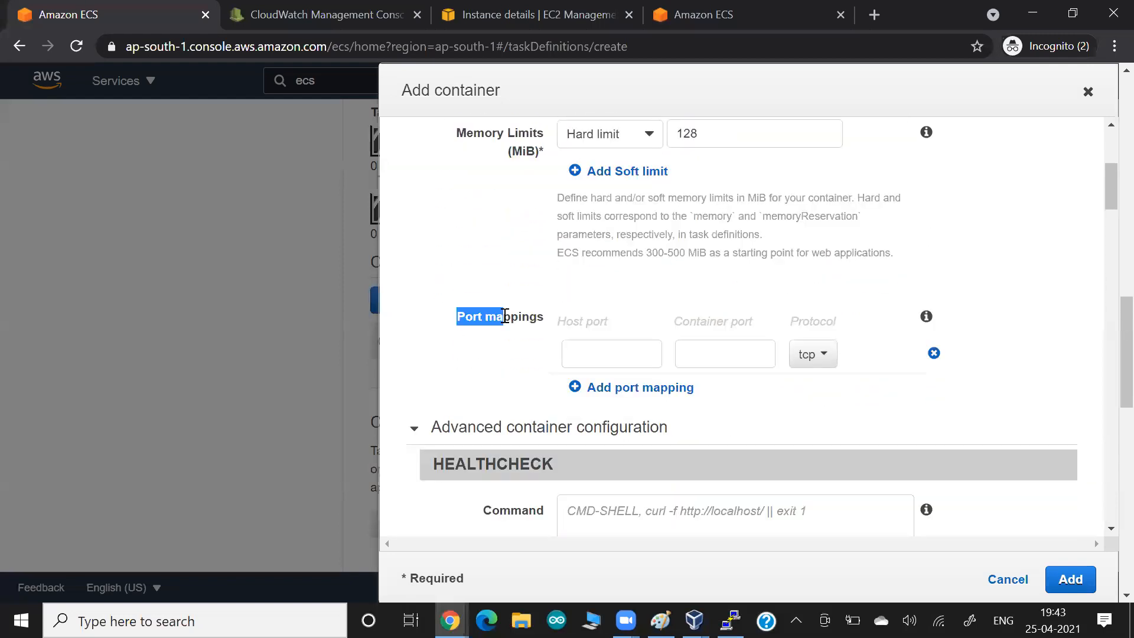
key(alt+Tab)
key(alt+Tab)
key(alt+Tab)
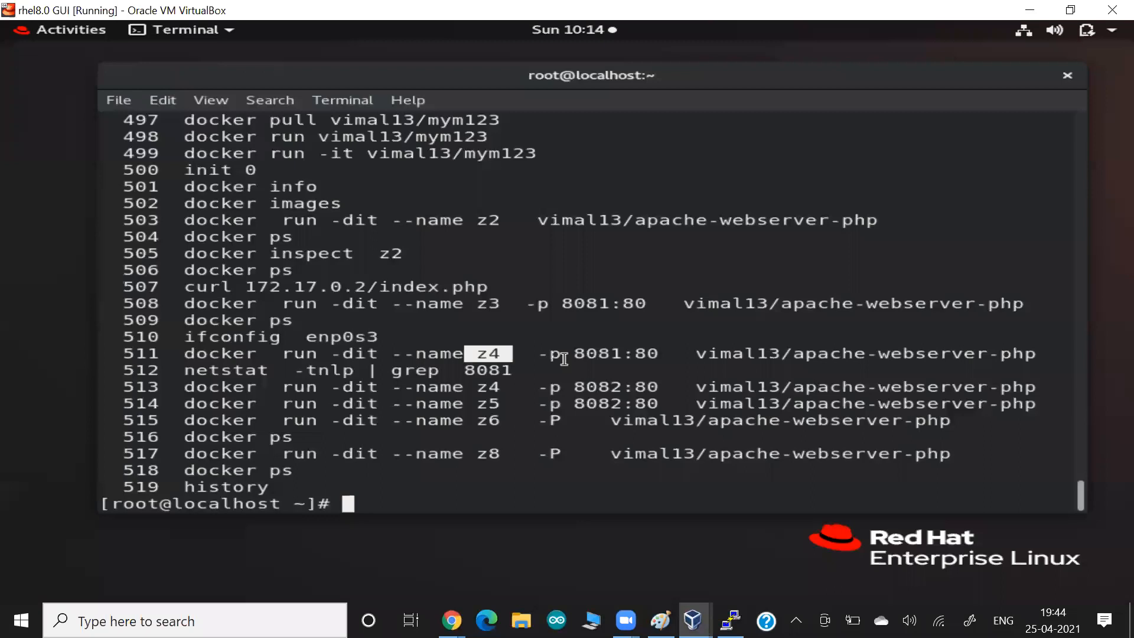
- In the Paint diagram, draw C1 in the worker box with port 8081 and a curved arrow
key(alt+Tab)
key(alt+Tab)
key(alt+Tab)
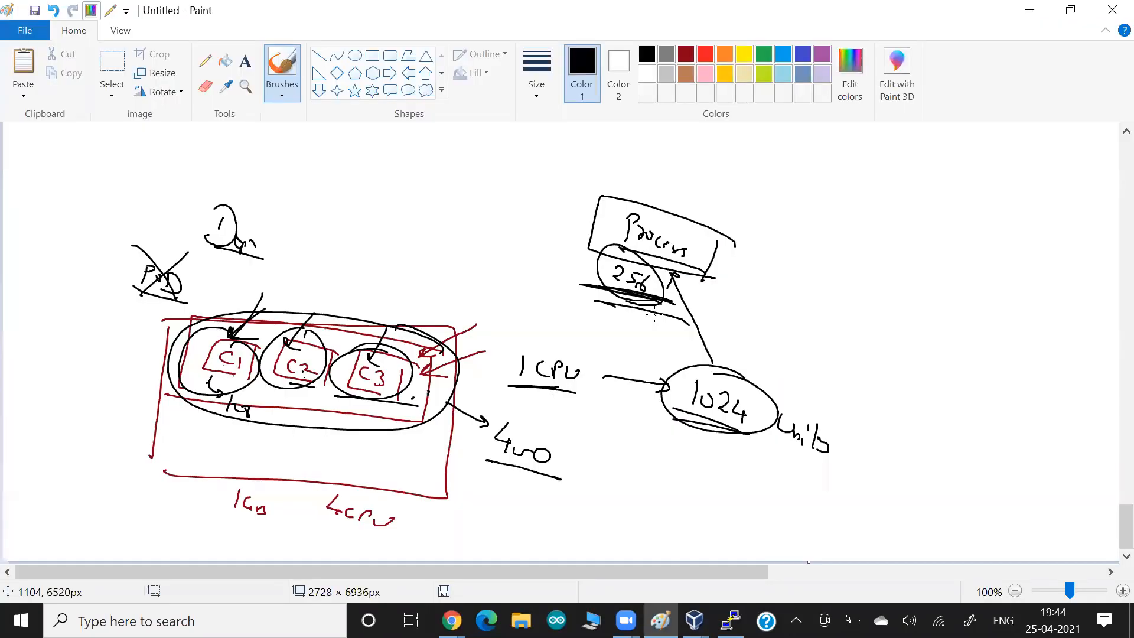
scroll(654, 315, up, 8)
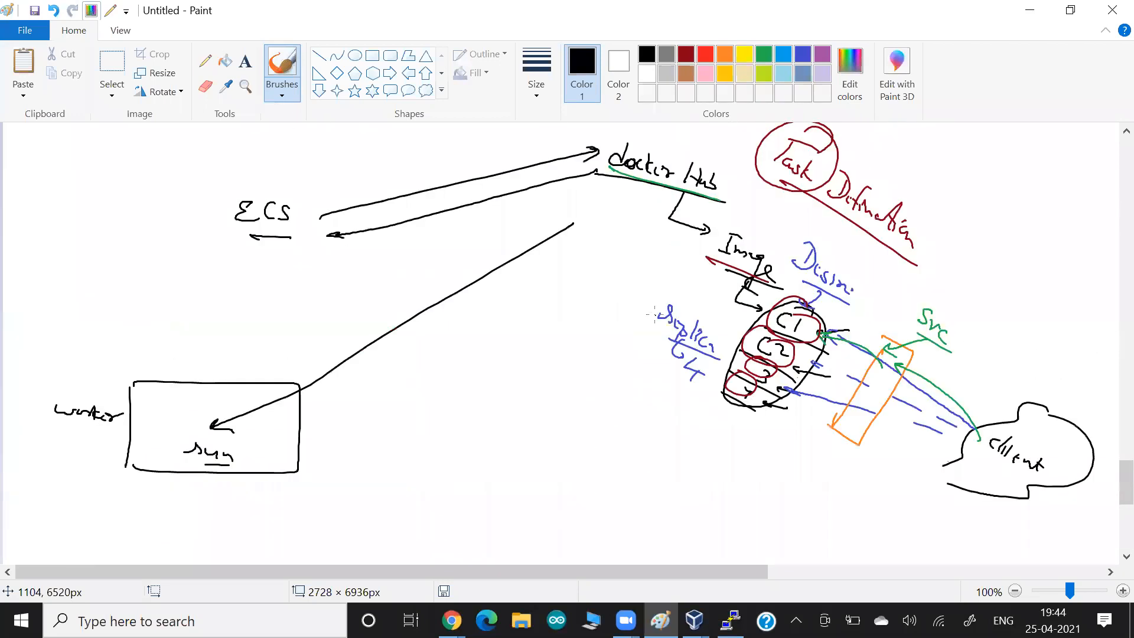
mouse_move(130, 431)
mouse_down()
mouse_move(39, 430)
mouse_move(106, 434)
mouse_up()
mouse_move(327, 418)
mouse_down()
mouse_move(302, 429)
mouse_move(365, 437)
mouse_move(333, 443)
mouse_move(349, 446)
mouse_move(394, 436)
mouse_move(426, 453)
mouse_up()
drag(438, 455, 441, 478)
mouse_move(416, 421)
mouse_down()
mouse_move(395, 342)
mouse_move(208, 390)
mouse_move(222, 391)
mouse_up()
mouse_move(181, 379)
mouse_down()
mouse_move(219, 384)
mouse_move(161, 395)
mouse_move(180, 392)
mouse_move(185, 411)
mouse_up()
drag(199, 398, 197, 417)
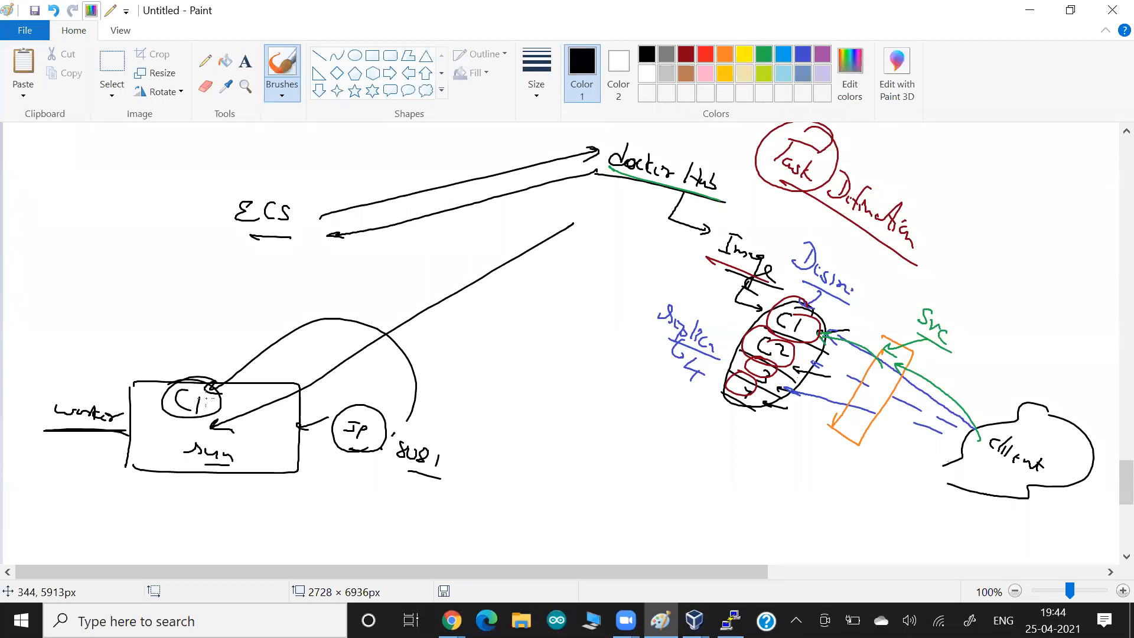
- Return to the ECS Add container form with the Host port field focused
key(alt+Tab)
key(alt+Tab)
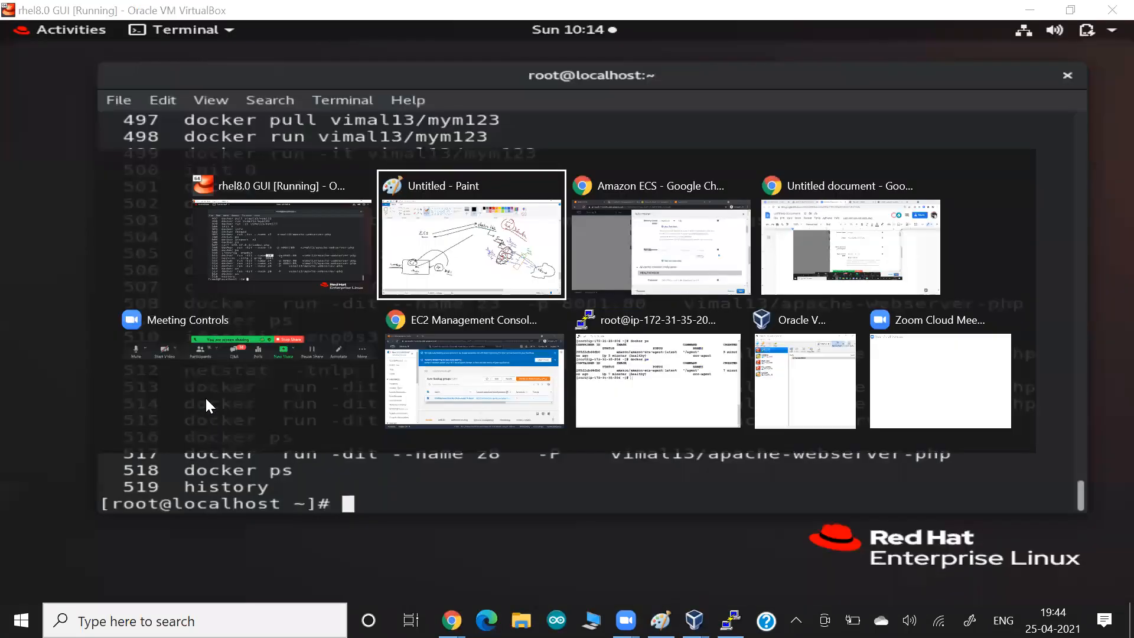
key(alt+Tab)
click(570, 369)
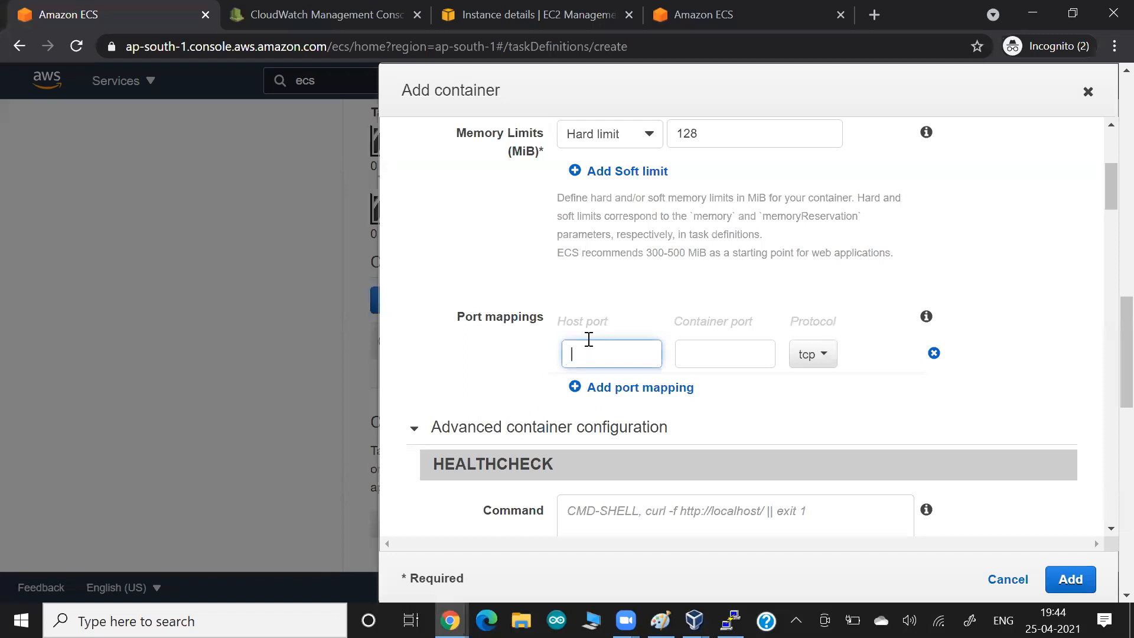
- Map host port 8081 to container port 80 over tcp
text(8081)
key(Tab)
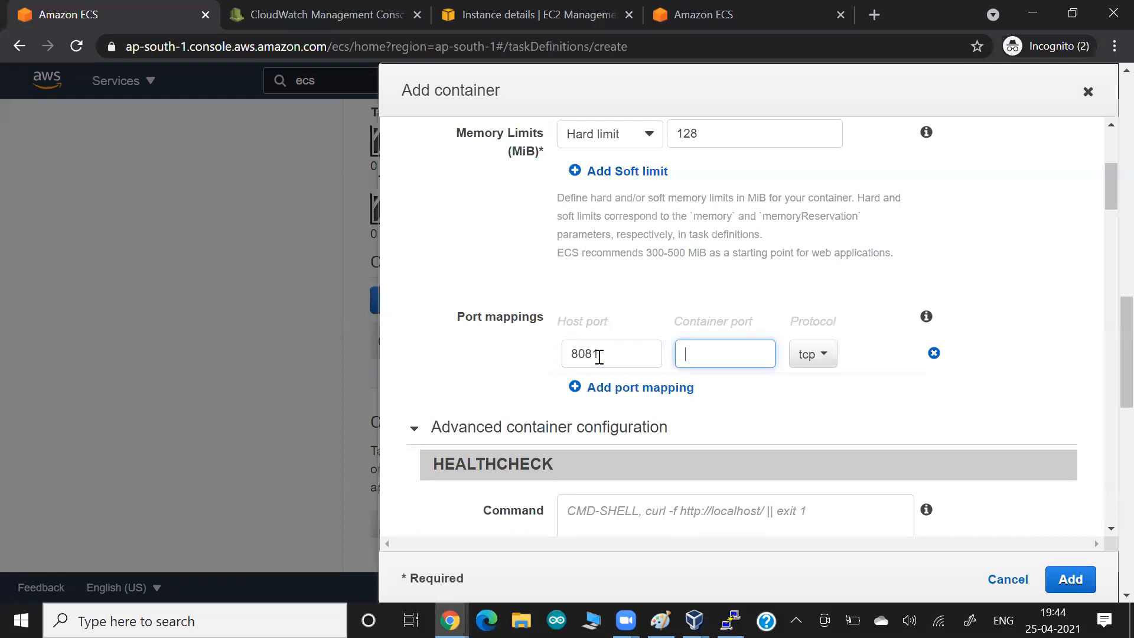
text(80)
scroll(729, 215, up, 3)
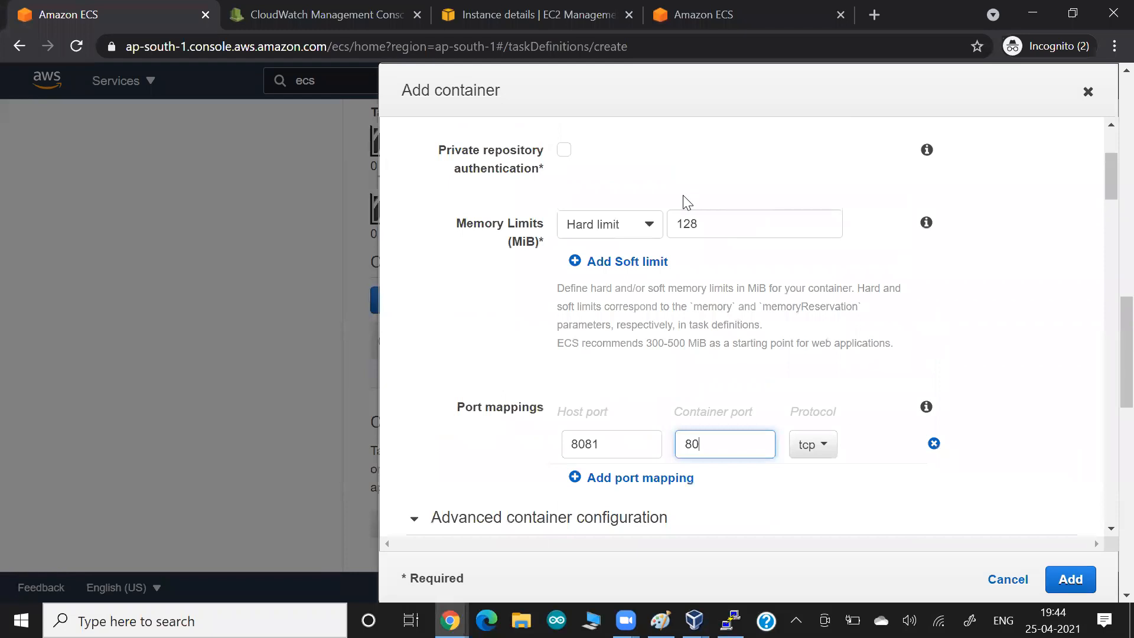
scroll(687, 203, up, 1)
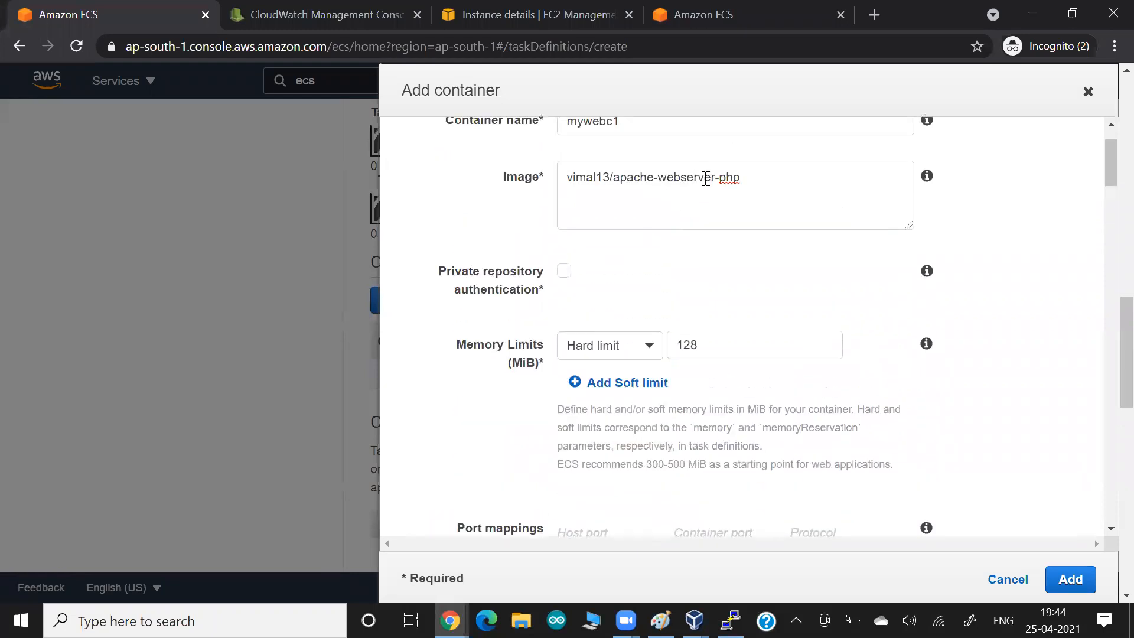
scroll(709, 305, down, 3)
double_click(713, 430)
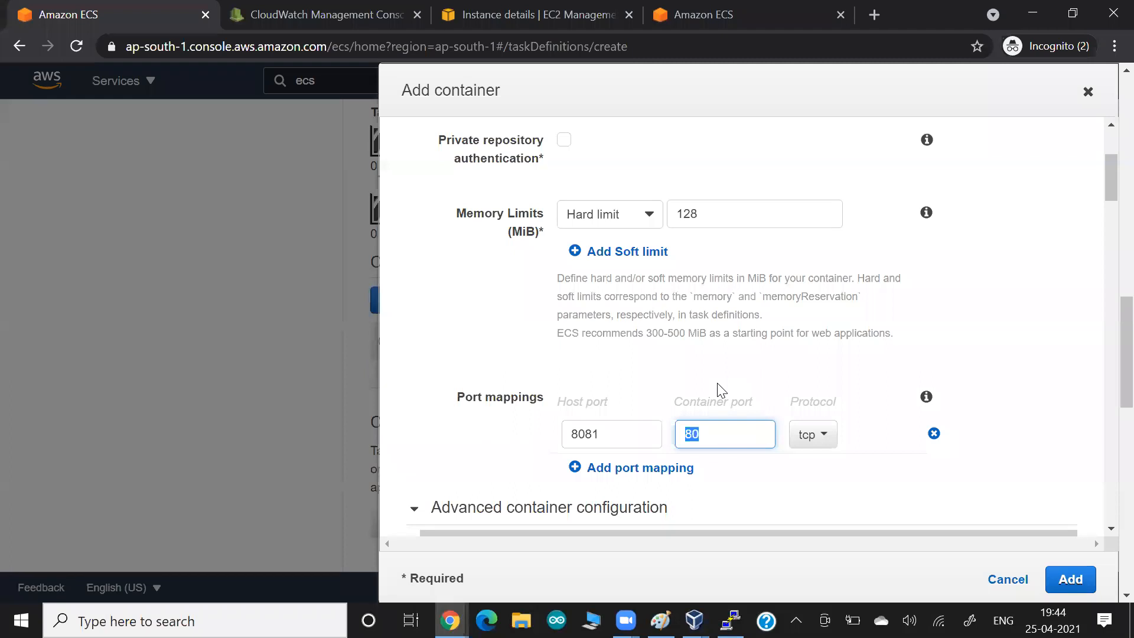
- Check the notes document, then return to the ECS container form
key(alt+Tab)
key(Tab)
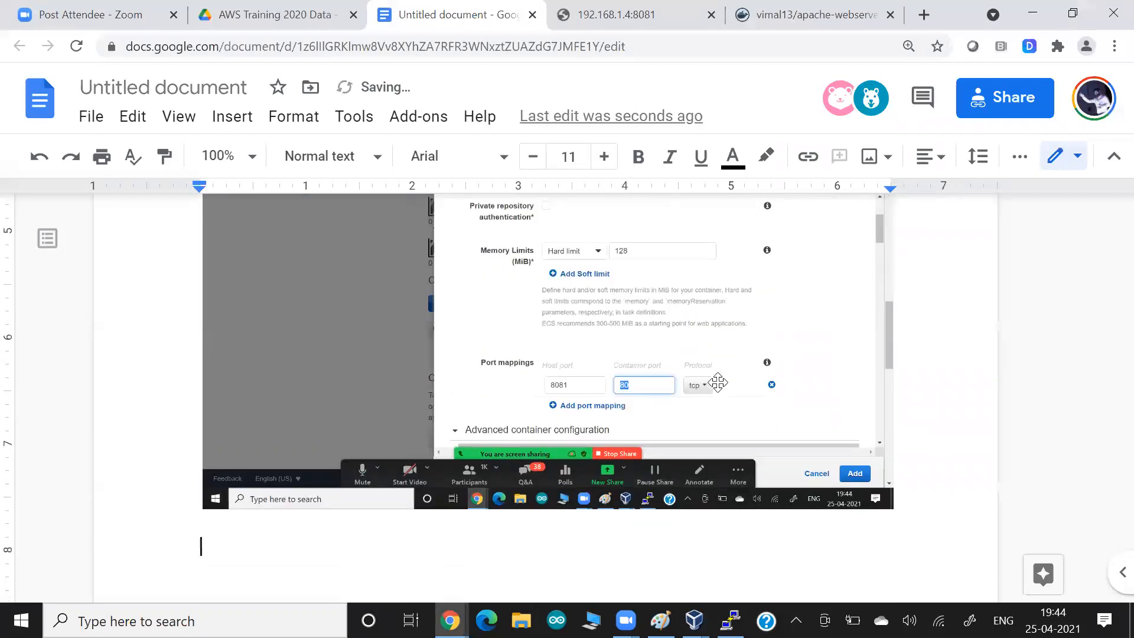
key(alt+Tab)
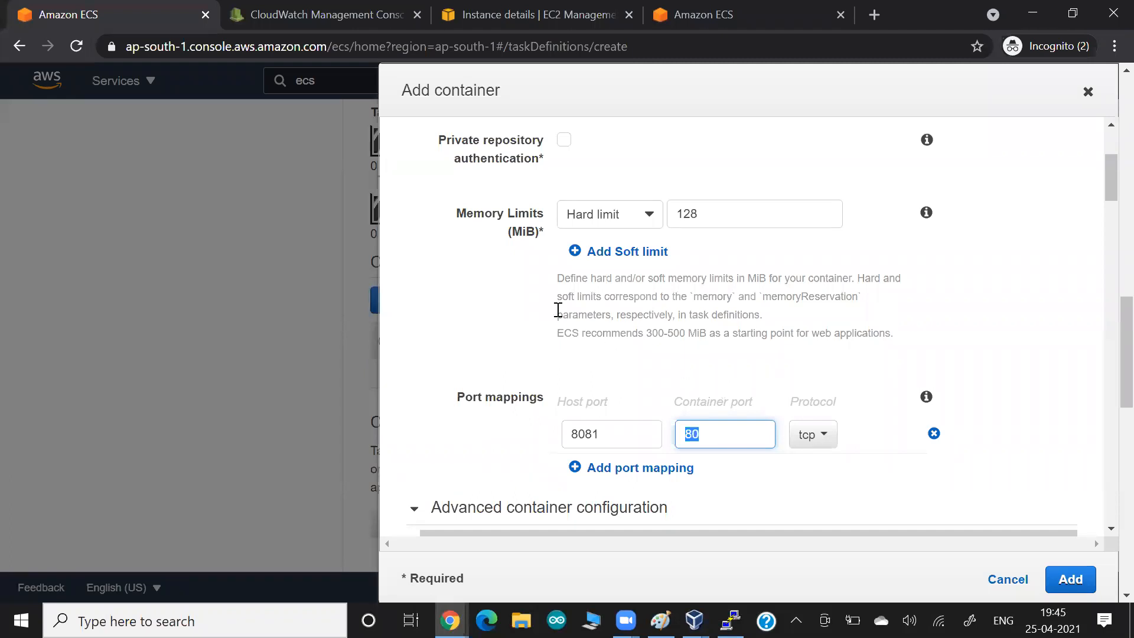
- Review the Advanced container configuration, including the health check command field
scroll(557, 309, down, 3)
scroll(498, 328, down, 2)
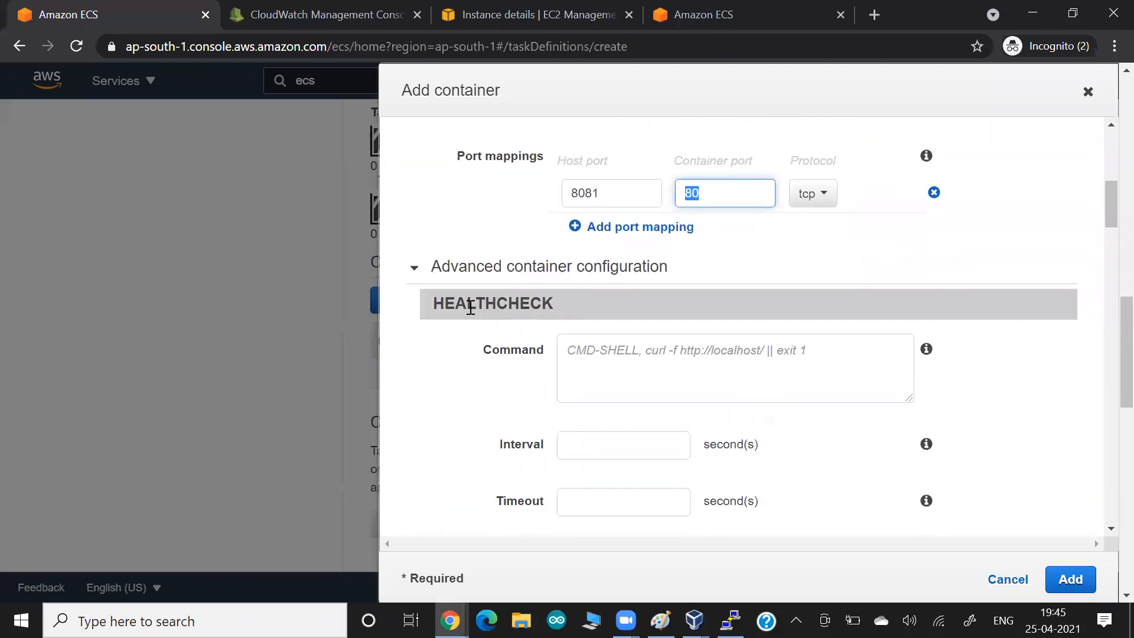
click(642, 355)
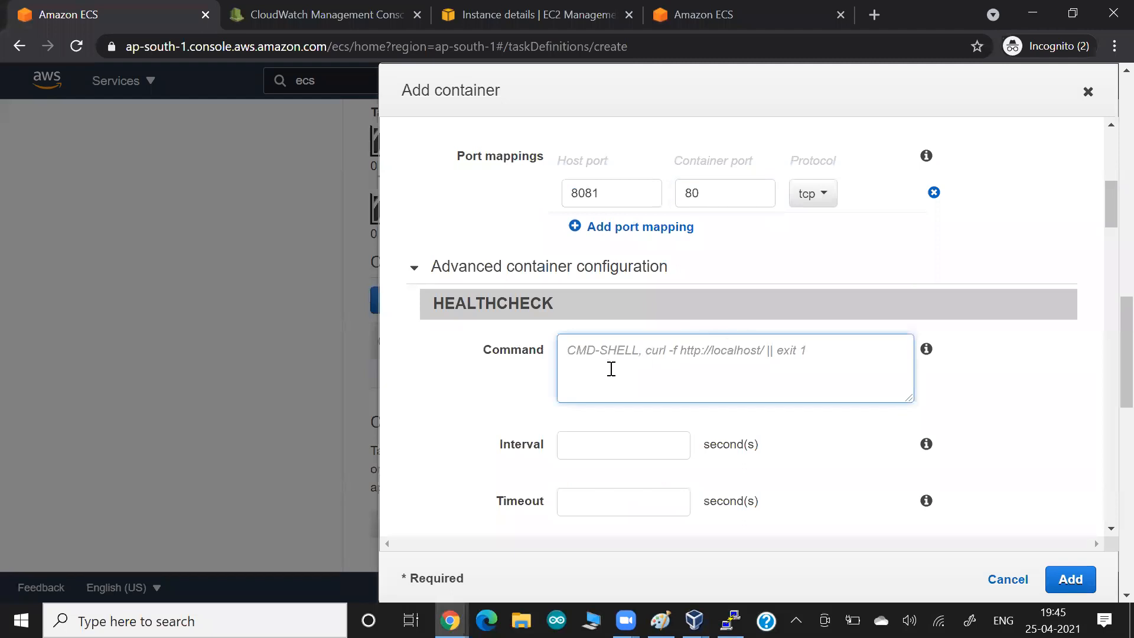
scroll(477, 383, down, 3)
scroll(476, 378, down, 4)
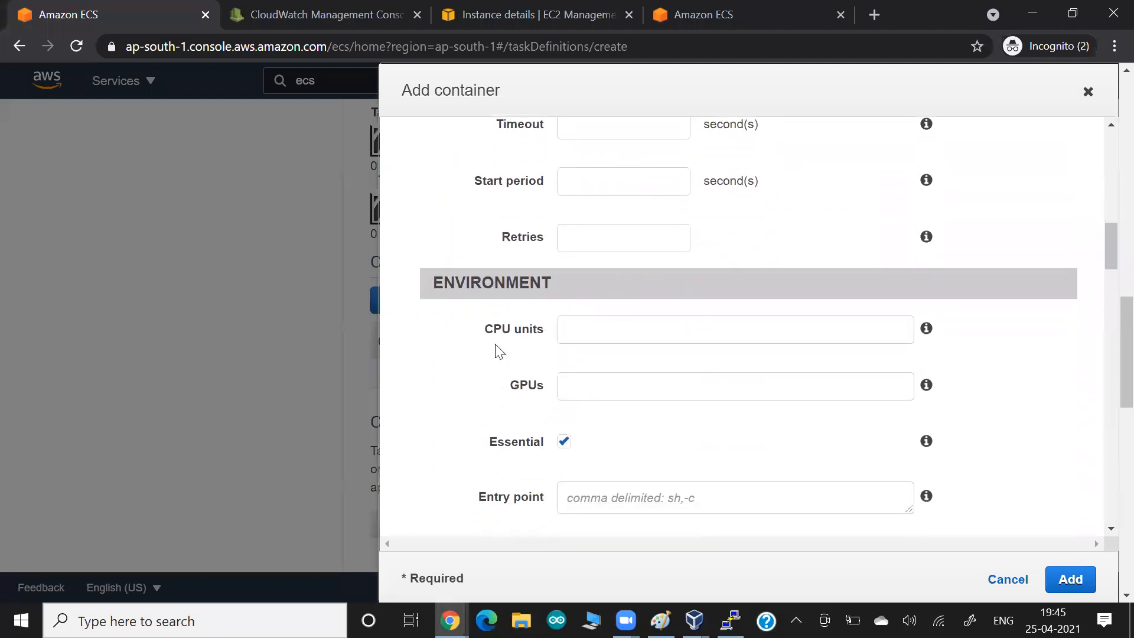
scroll(514, 357, down, 3)
scroll(501, 385, down, 4)
scroll(485, 353, down, 5)
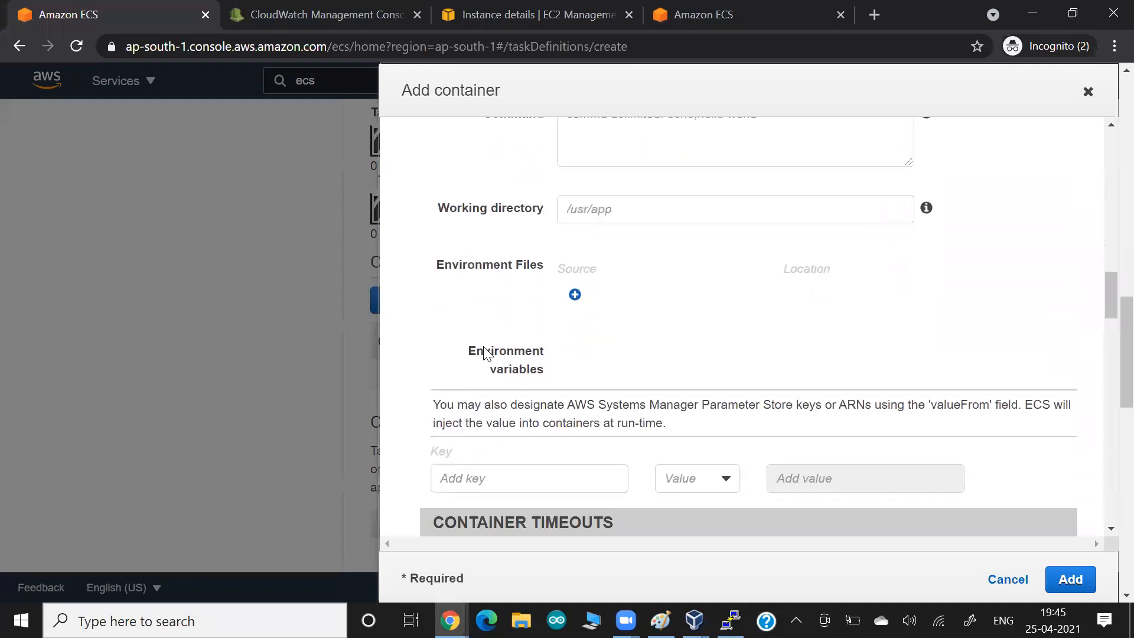
scroll(485, 354, down, 4)
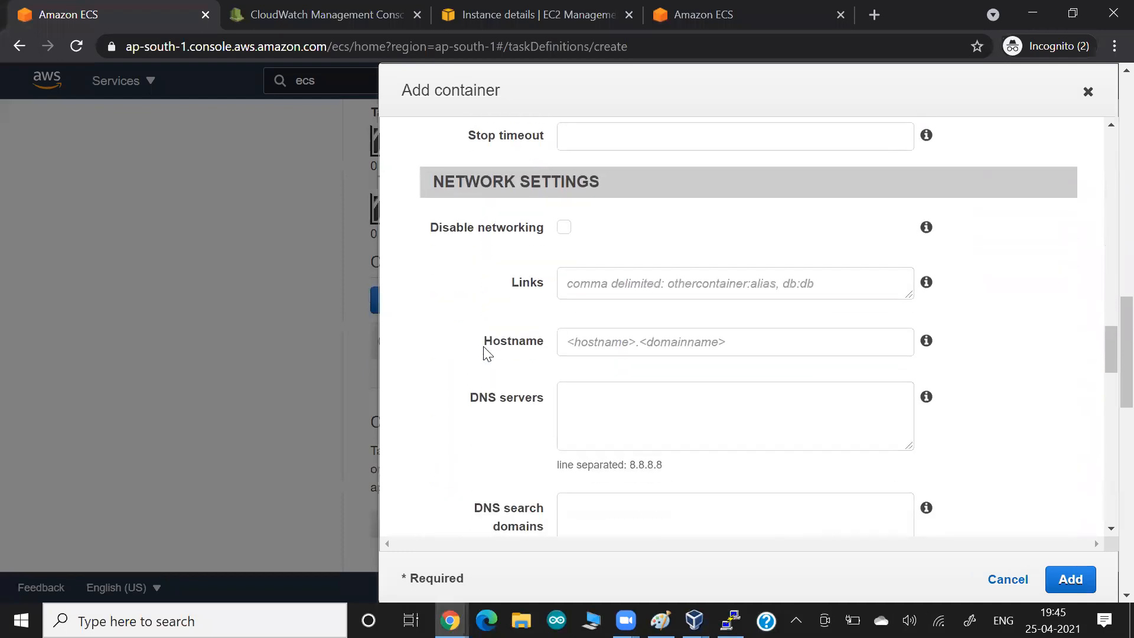
scroll(484, 353, down, 3)
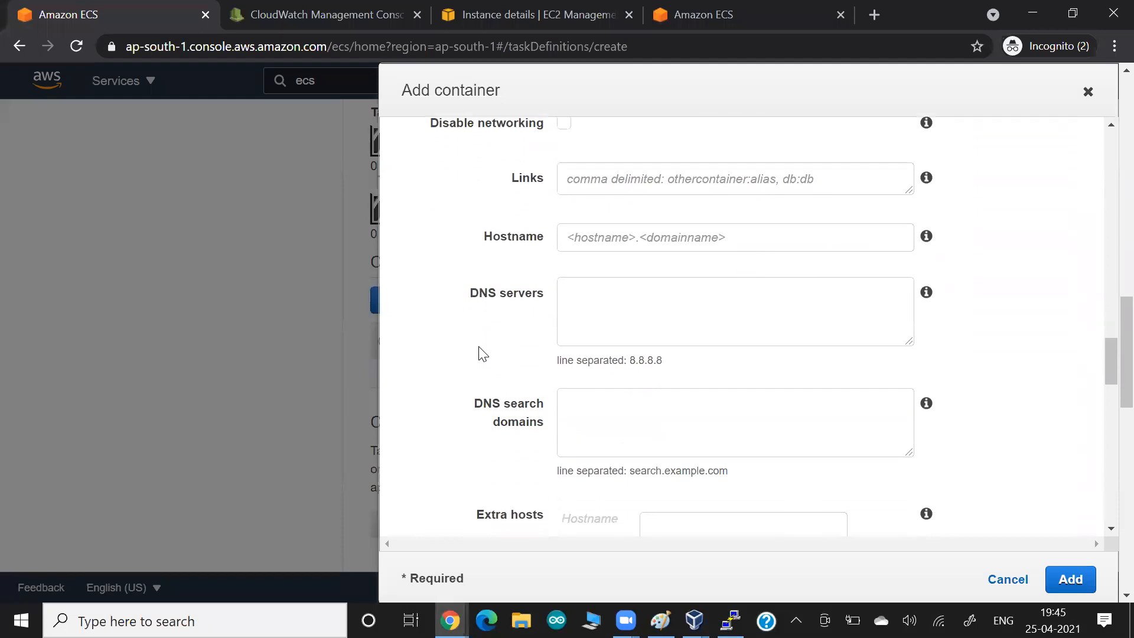
scroll(483, 353, down, 4)
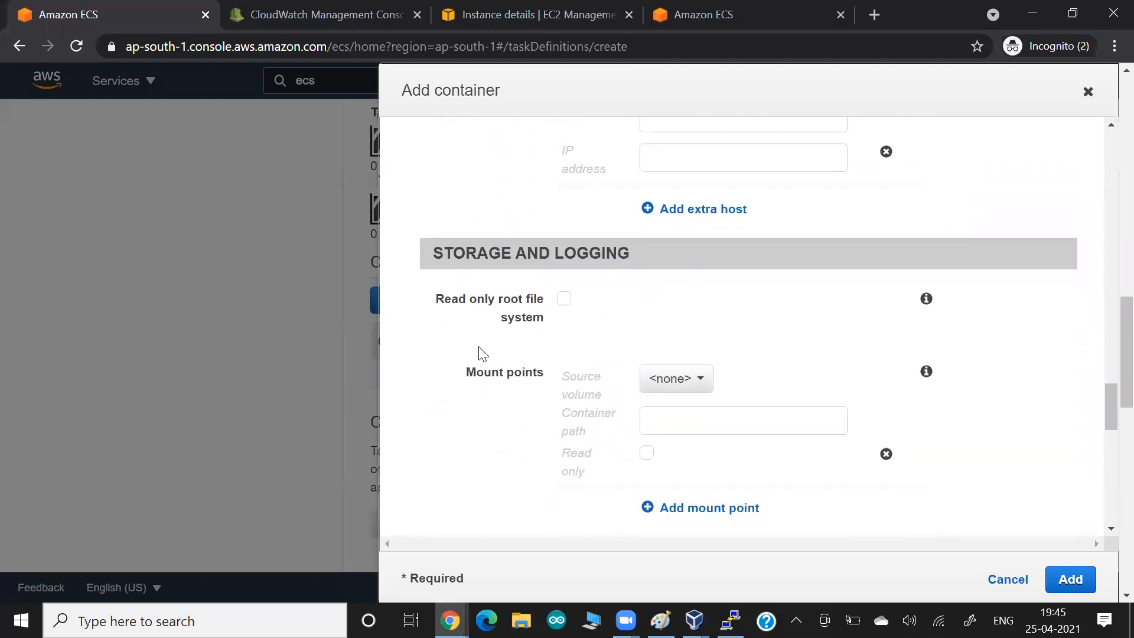
scroll(484, 353, down, 1)
- Finish reviewing and add container mywebc1 (128 MiB, vimal13/apache-webserver-php) to the task definition
scroll(483, 353, down, 2)
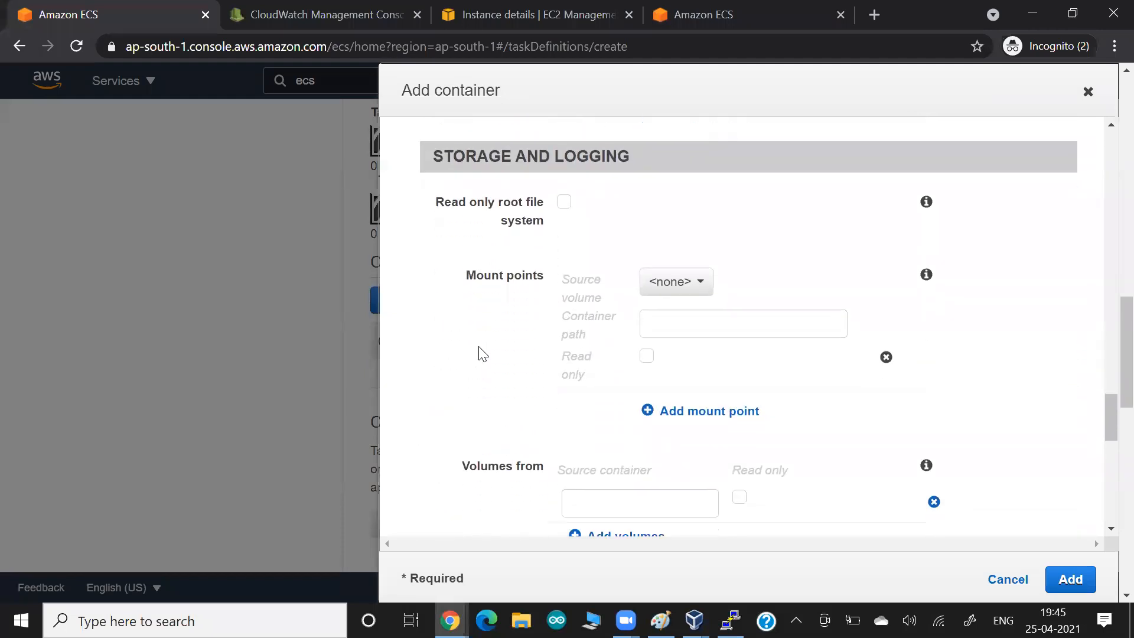
scroll(458, 375, down, 4)
scroll(458, 375, down, 2)
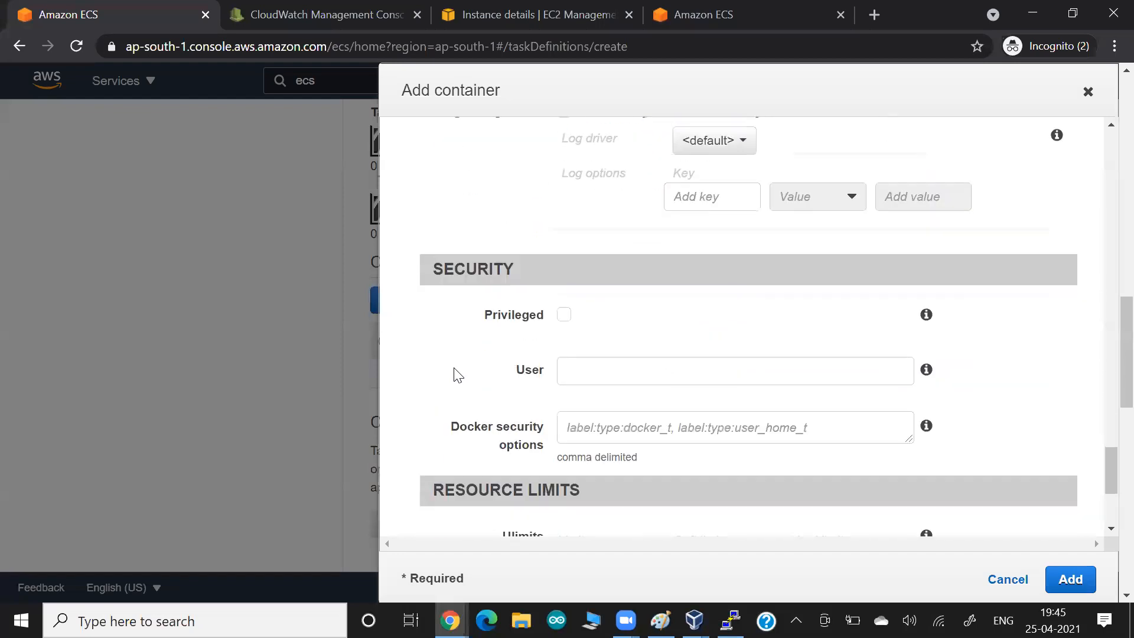
scroll(458, 375, down, 2)
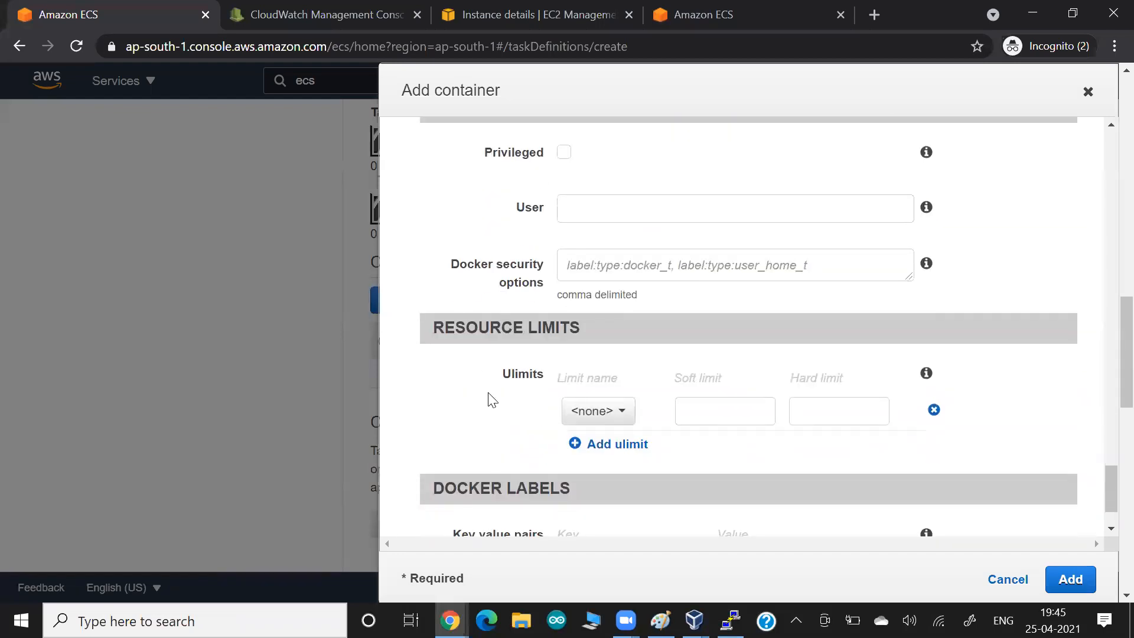
scroll(488, 392, up, 1)
scroll(488, 397, down, 2)
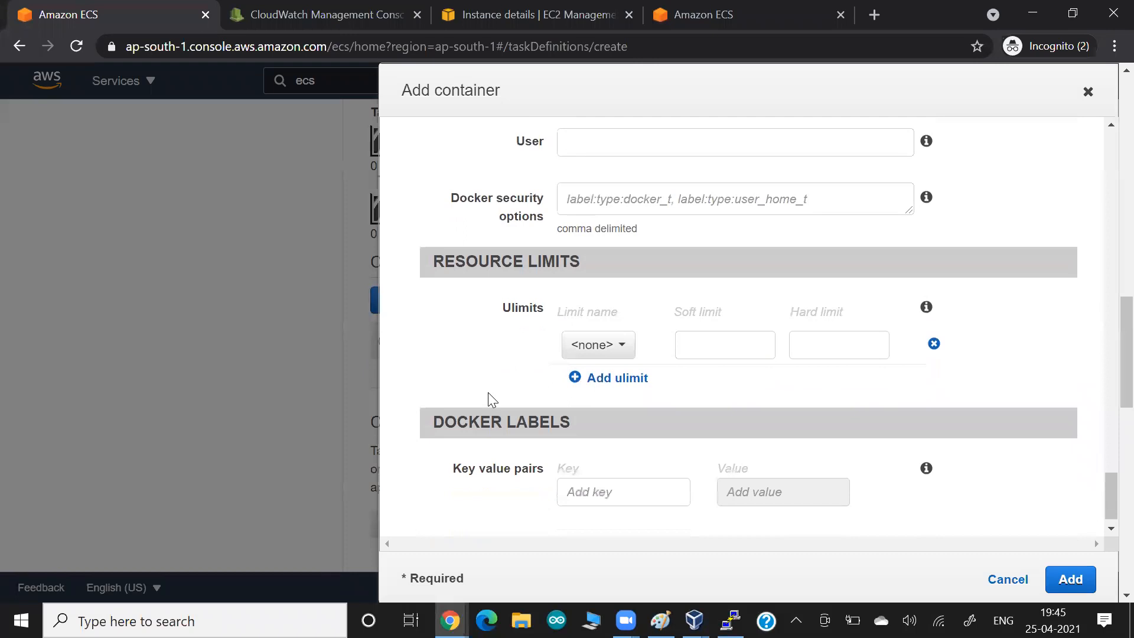
scroll(487, 399, down, 1)
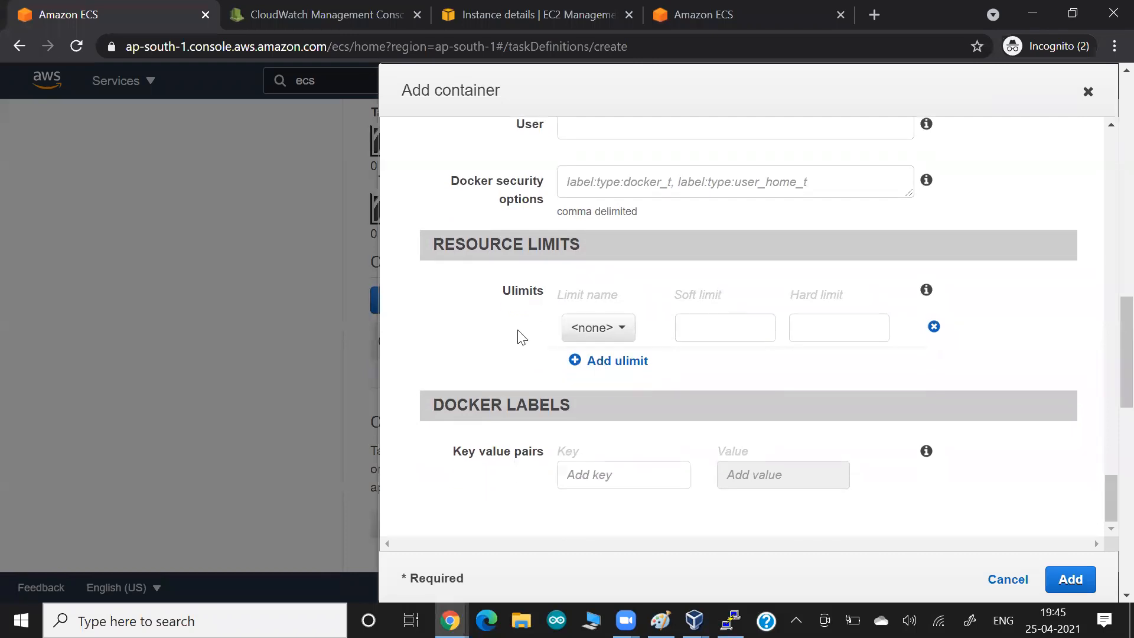
scroll(520, 336, up, 15)
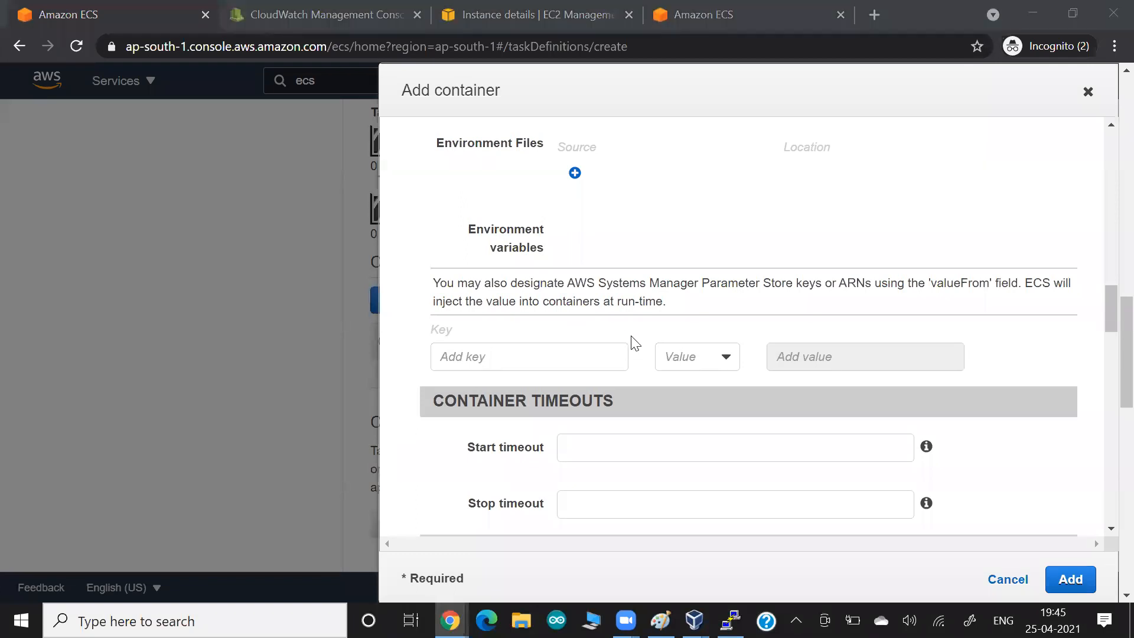
scroll(892, 247, up, 10)
scroll(895, 247, up, 15)
mouse_move(927, 416)
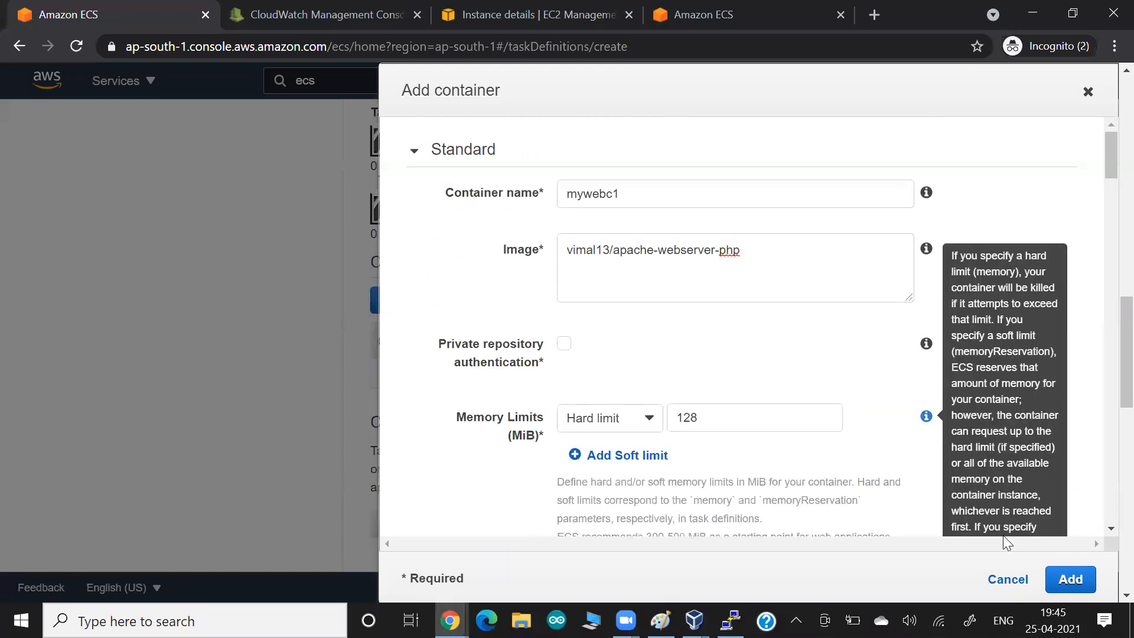
click(1060, 582)
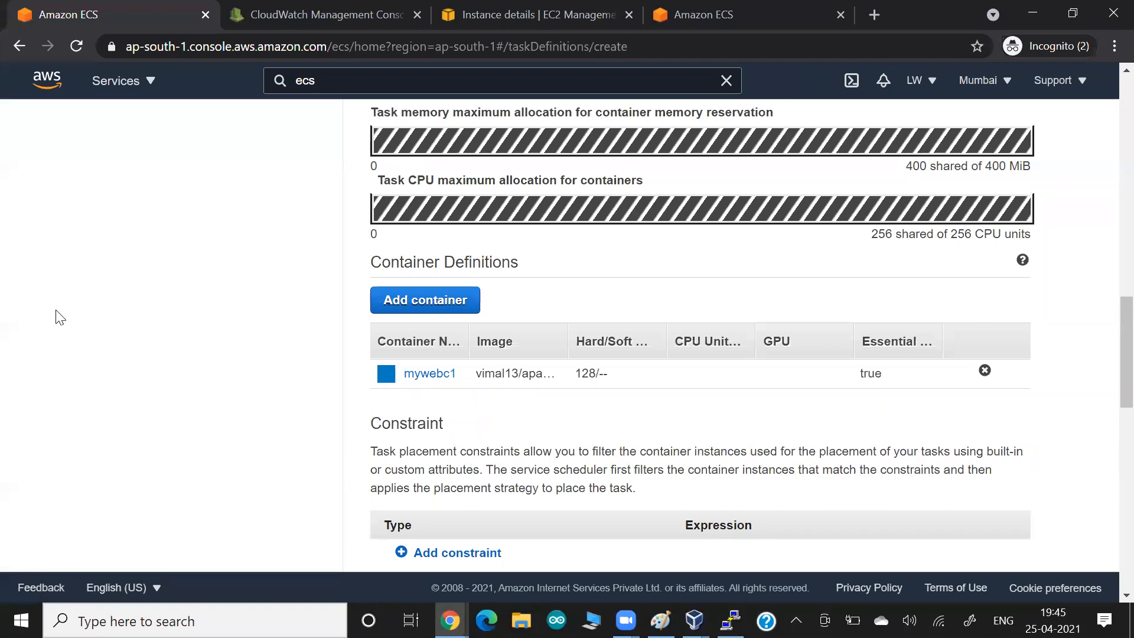
- Review the remaining form, including App Mesh, and create task definition mytaskweb1
scroll(59, 317, up, 2)
scroll(59, 318, down, 7)
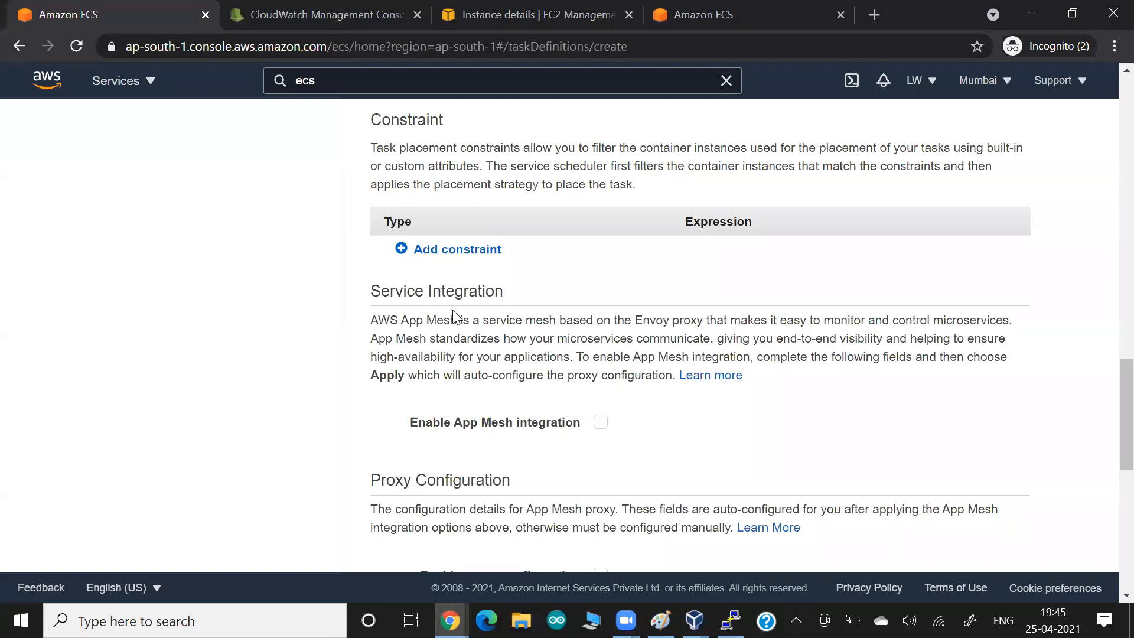
drag(501, 338, 736, 332)
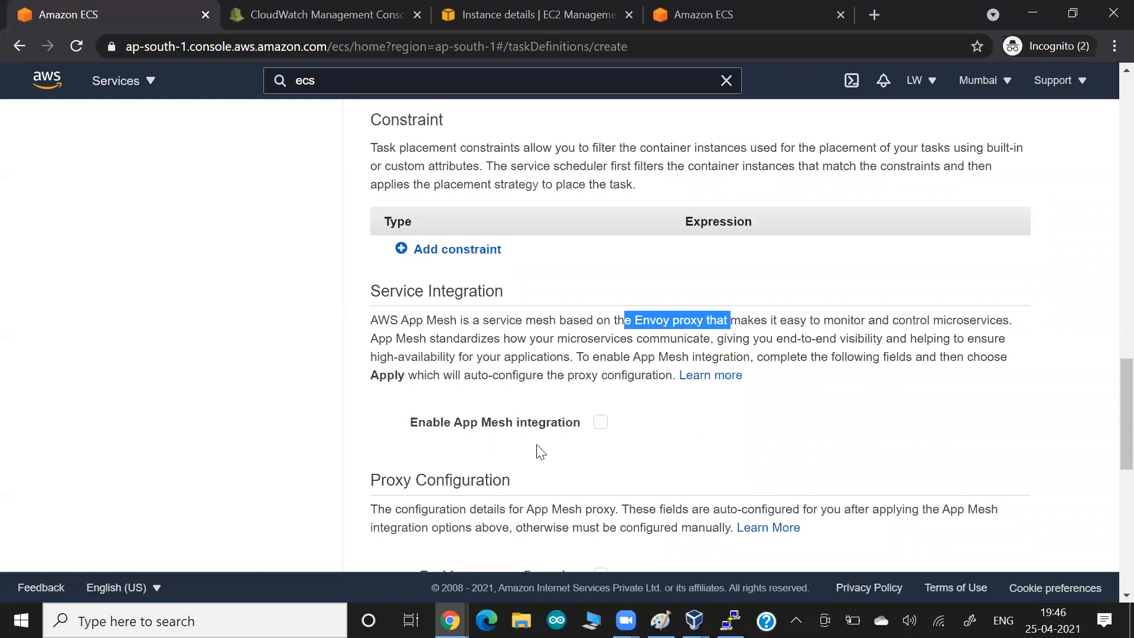
click(298, 378)
scroll(297, 378, down, 6)
scroll(298, 378, down, 3)
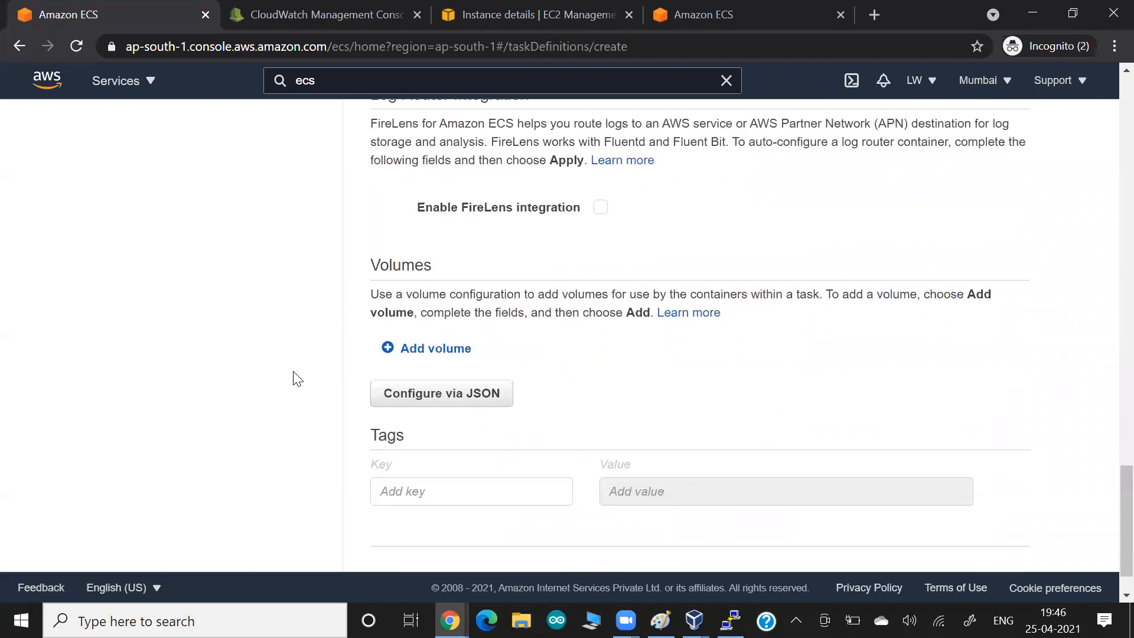
scroll(297, 378, down, 1)
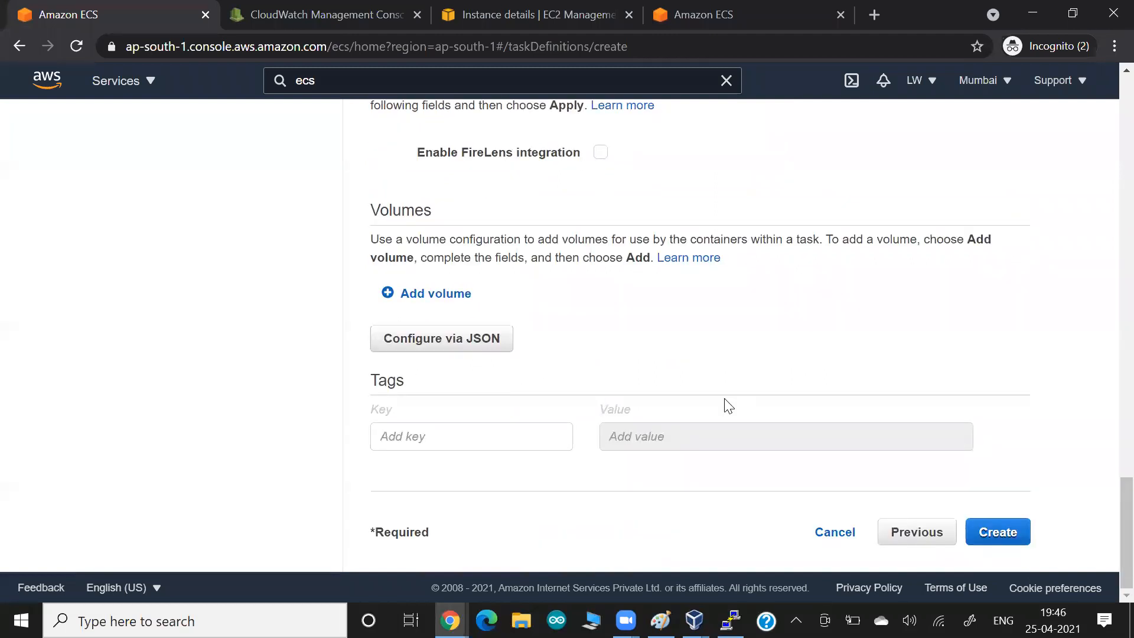
click(997, 533)
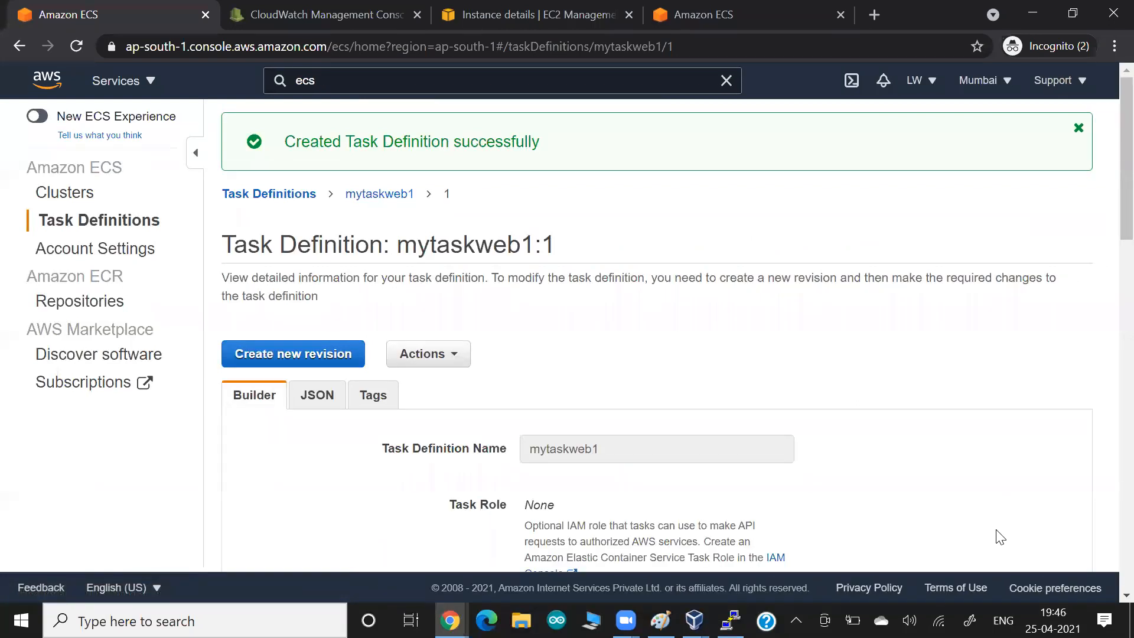
- Review the new revision's details and highlight the success message
scroll(843, 410, down, 5)
scroll(846, 411, down, 2)
scroll(846, 412, up, 5)
scroll(846, 411, down, 2)
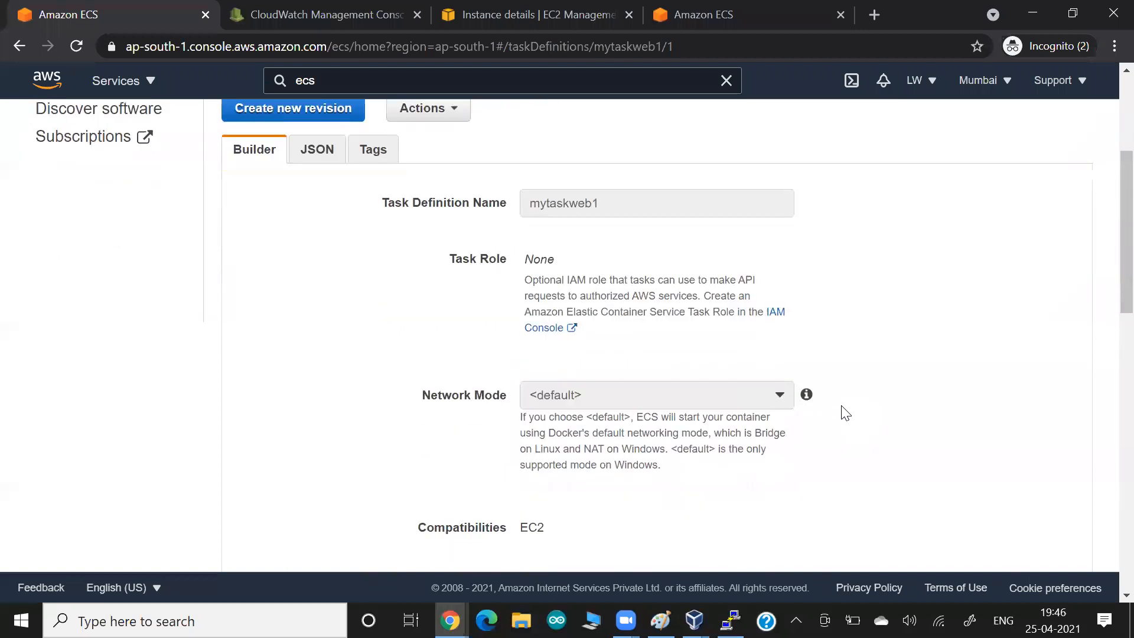
scroll(845, 412, down, 11)
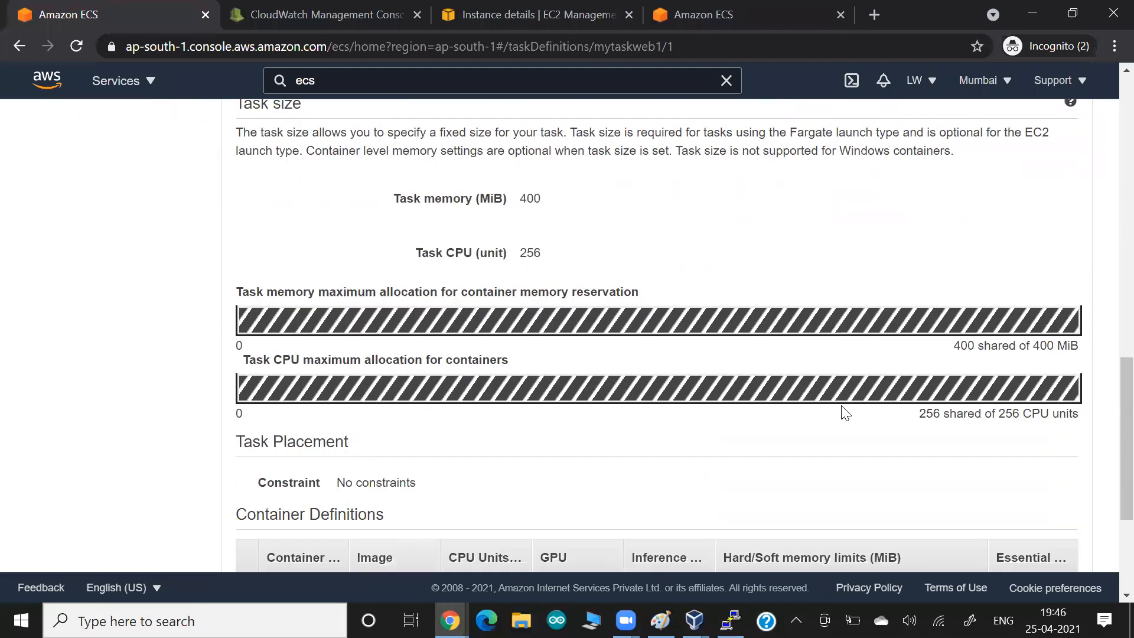
scroll(845, 412, down, 3)
scroll(845, 412, up, 5)
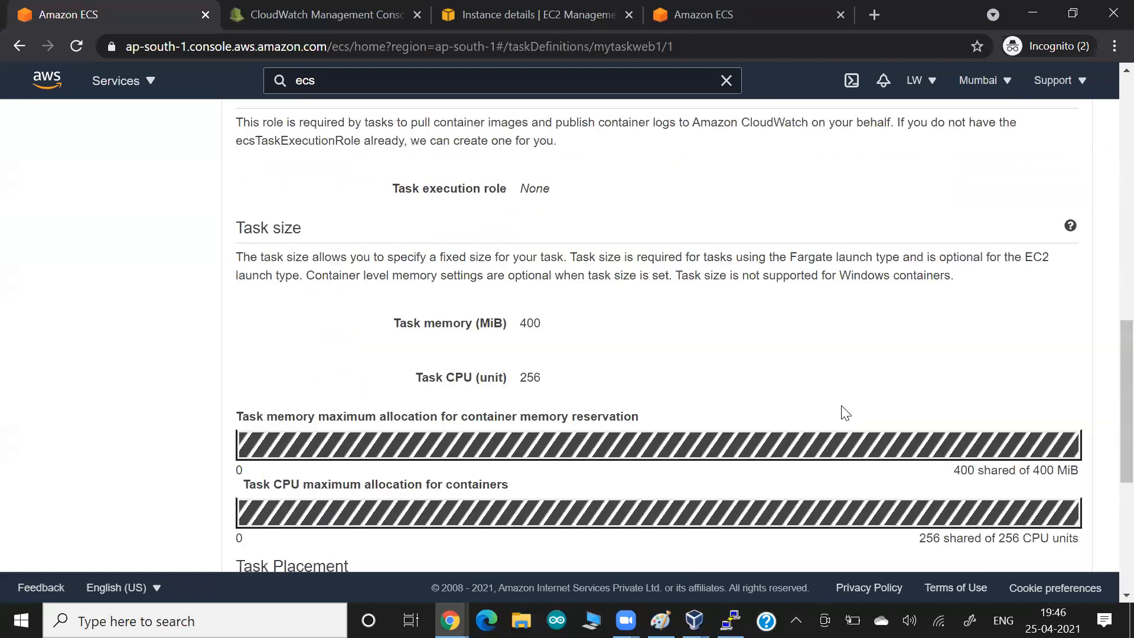
scroll(846, 412, up, 8)
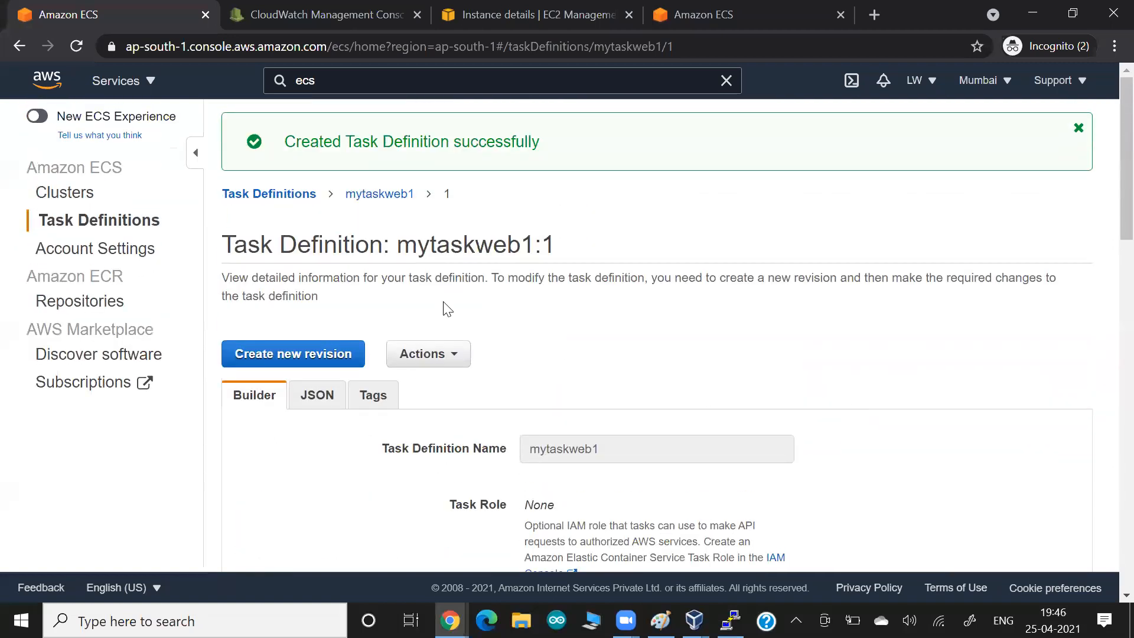
drag(394, 143, 477, 146)
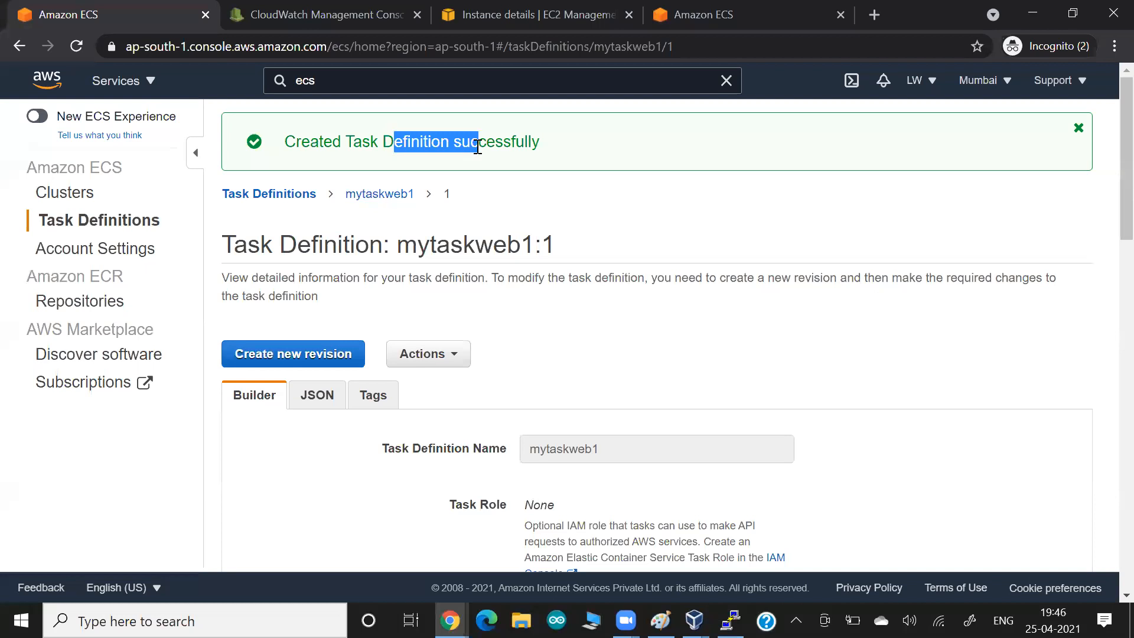
- Select revision mytaskweb1:1 in the mytaskweb1 revision list, then switch windows
click(384, 196)
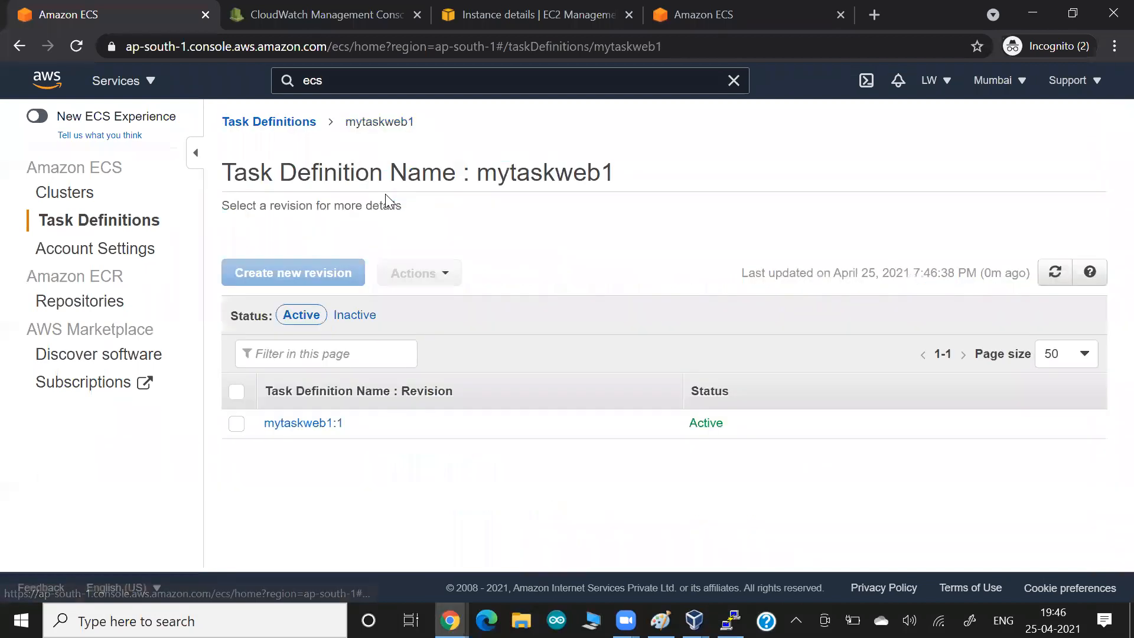
click(237, 425)
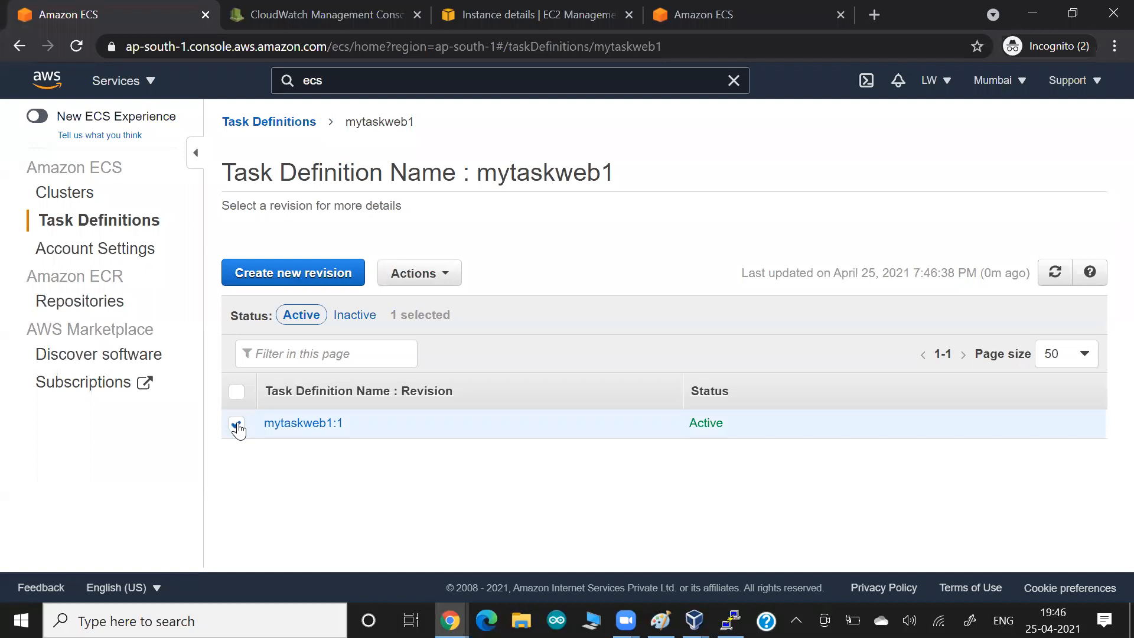
key(alt+Tab)
key(alt+Tab)
key(alt+Tab)
key(alt+Tab)
key(alt+Tab)
key(alt+Tab)
- Run docker ps on the instance, showing only ecs-agent, then minimize PuTTY
key(ctrl+l)
text(docker ps)
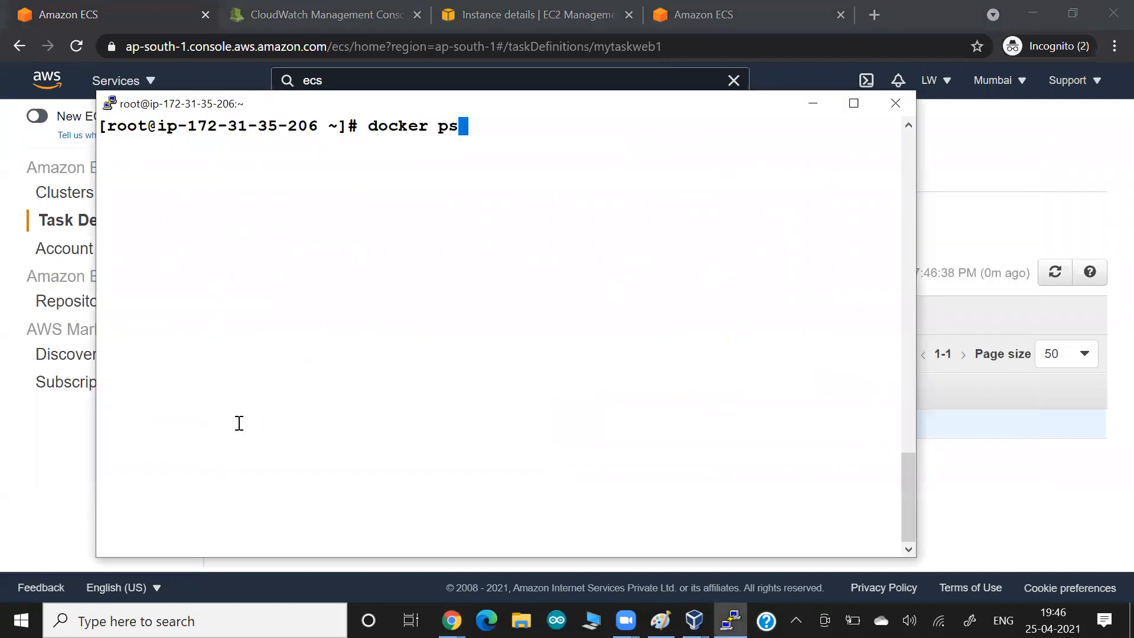
key(Return)
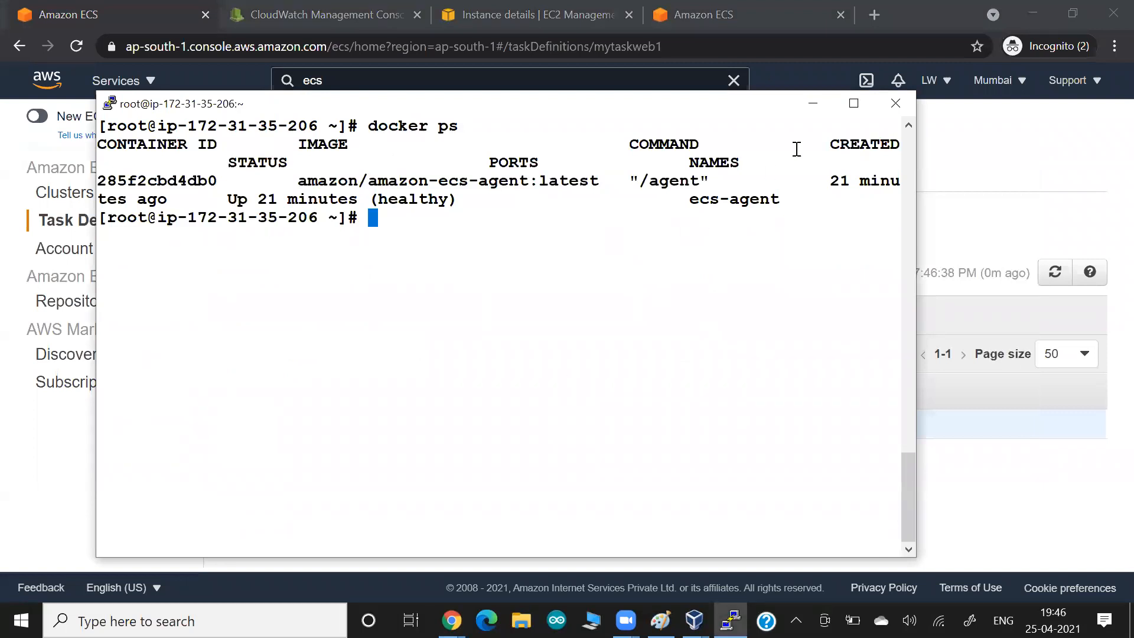
click(813, 104)
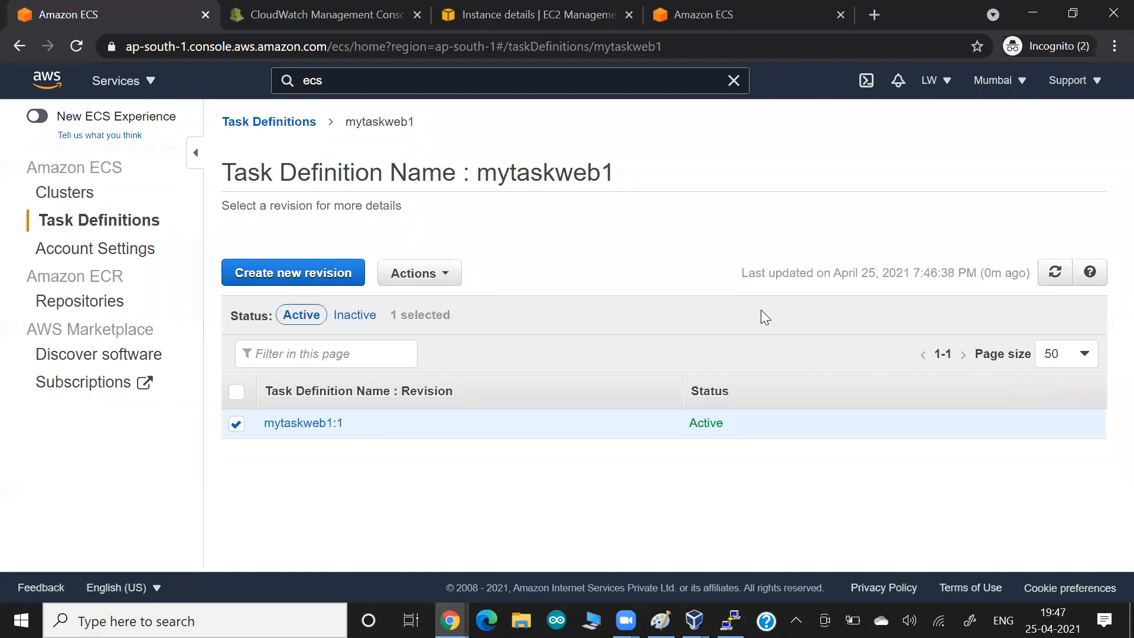
- Inspect mytaskweb1:1 as JSON, checking the image and the 8081-to-80 port mapping
click(290, 423)
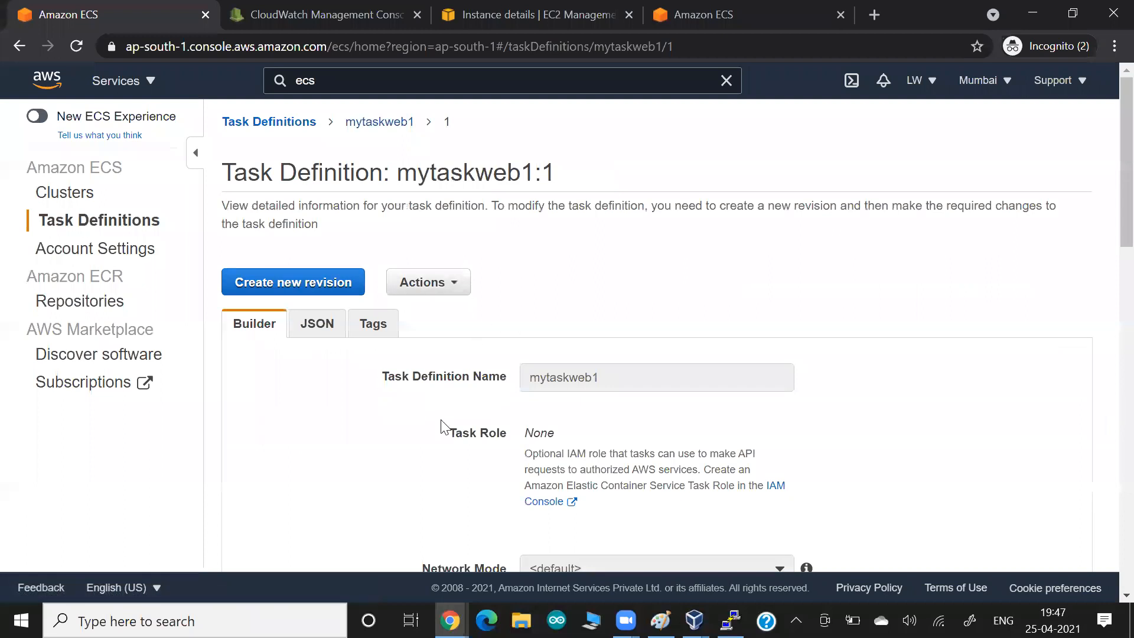
click(308, 328)
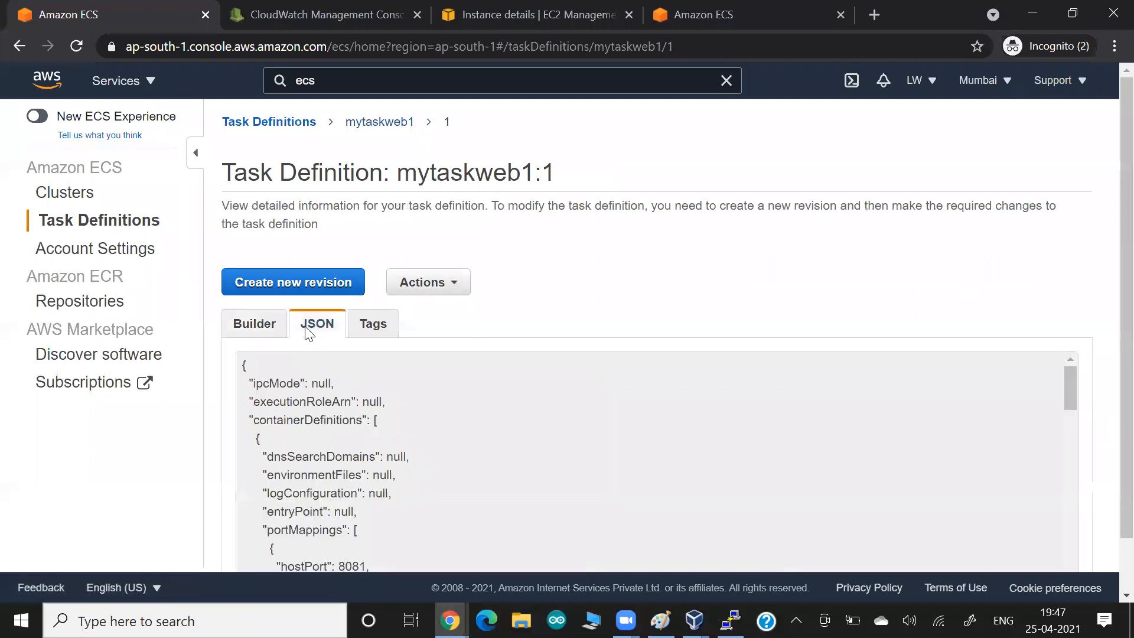
scroll(752, 308, down, 1)
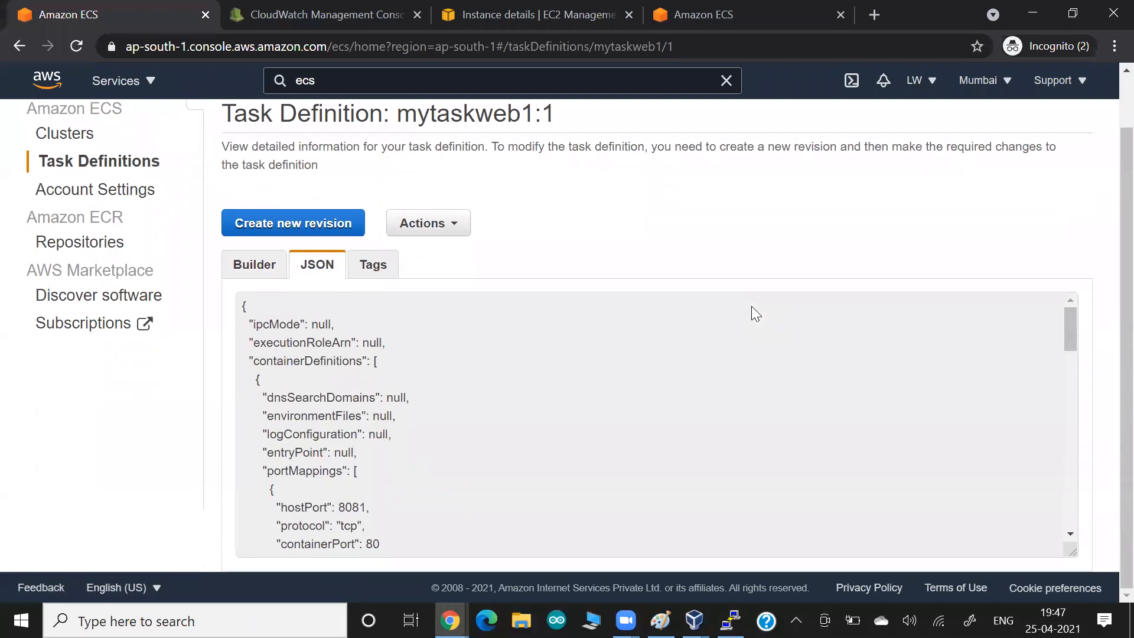
scroll(603, 420, down, 3)
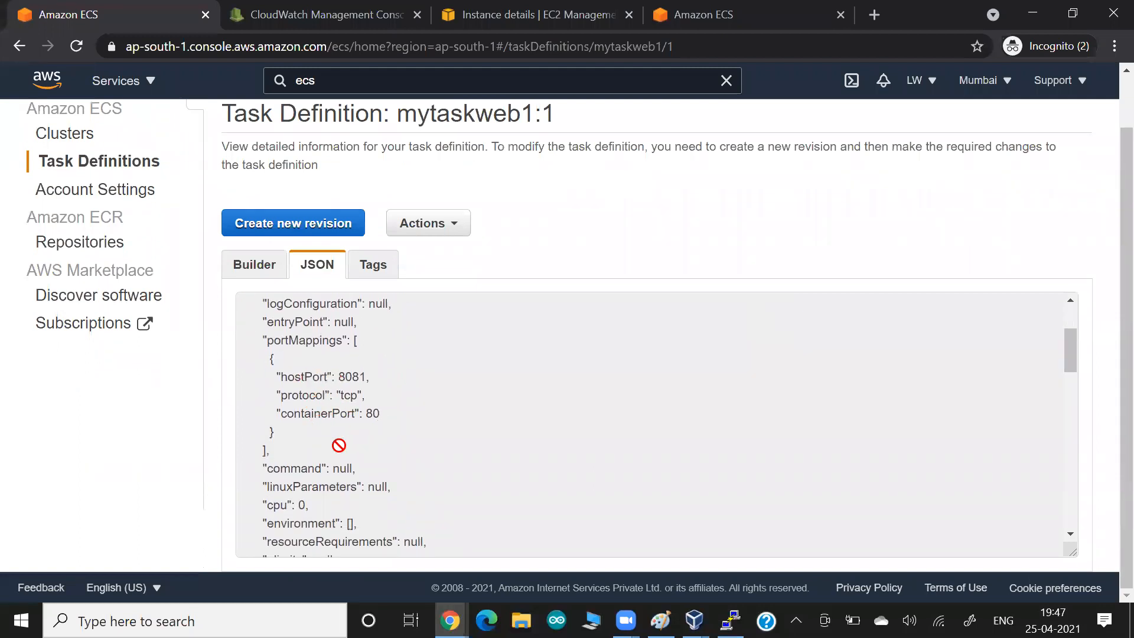
scroll(337, 443, down, 2)
scroll(304, 472, down, 5)
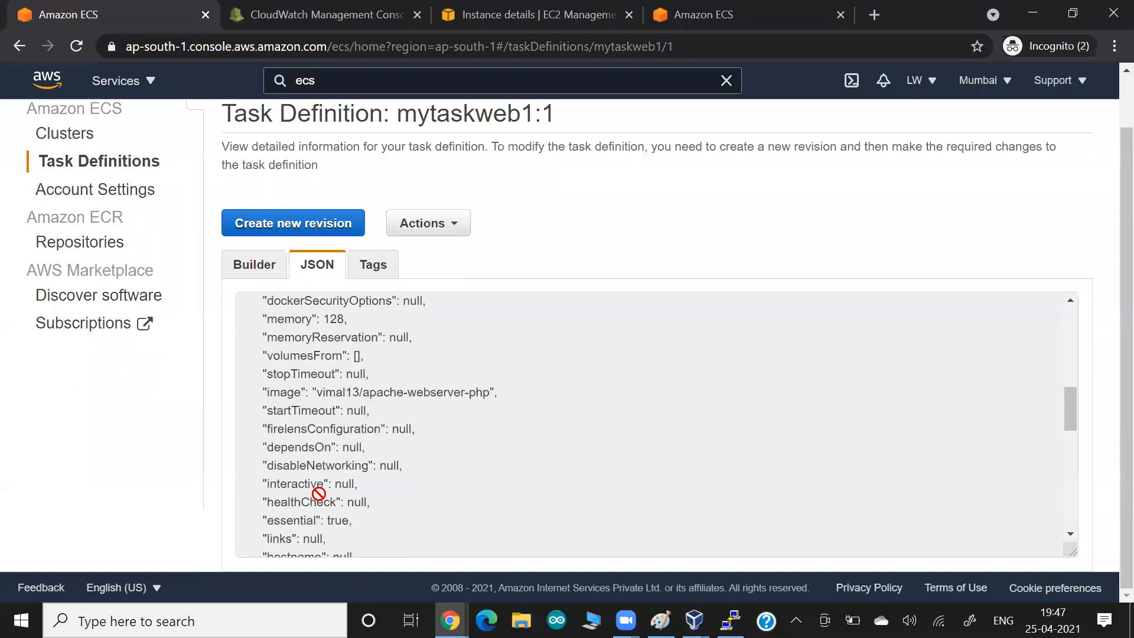
drag(303, 333, 466, 329)
click(486, 352)
triple_click(487, 352)
click(589, 212)
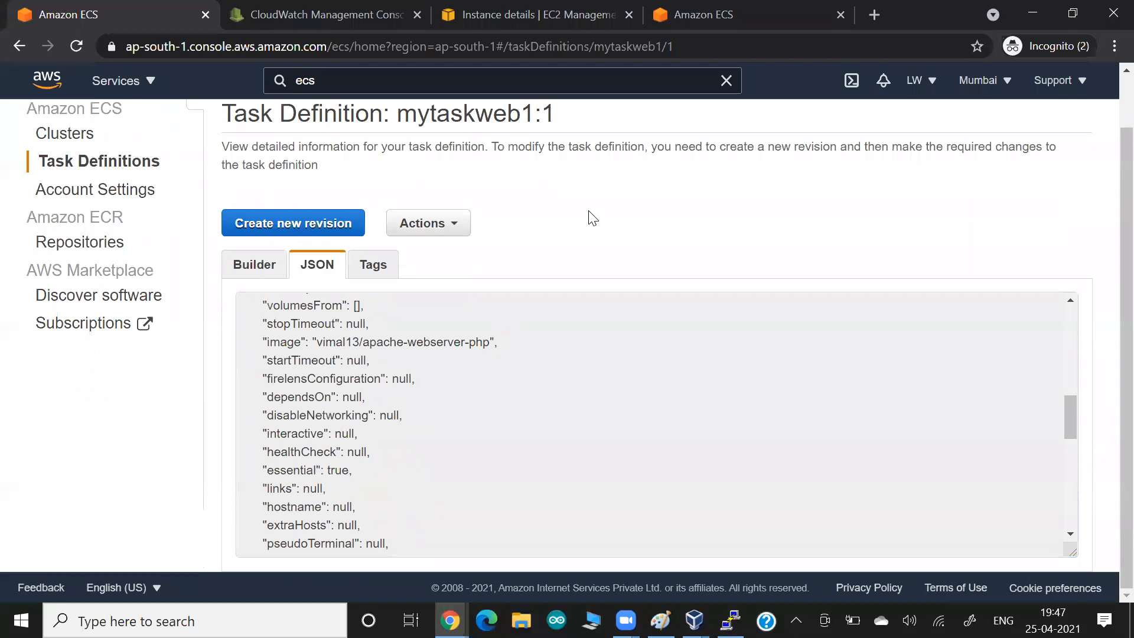
- Return to the Builder view, then bring up the Paint sketch of C1–C3 and CPU units
click(267, 270)
scroll(596, 231, up, 1)
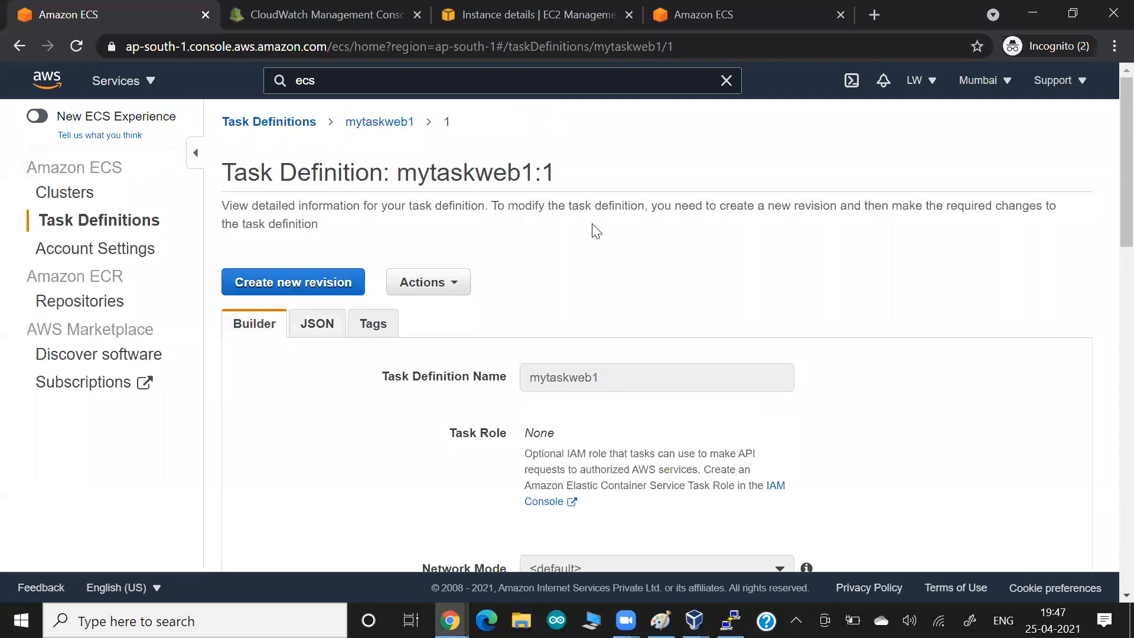
key(alt+Tab)
key(alt+Tab)
key(alt+Tab)
key(alt+Tab)
key(alt+Tab)
scroll(592, 223, down, 10)
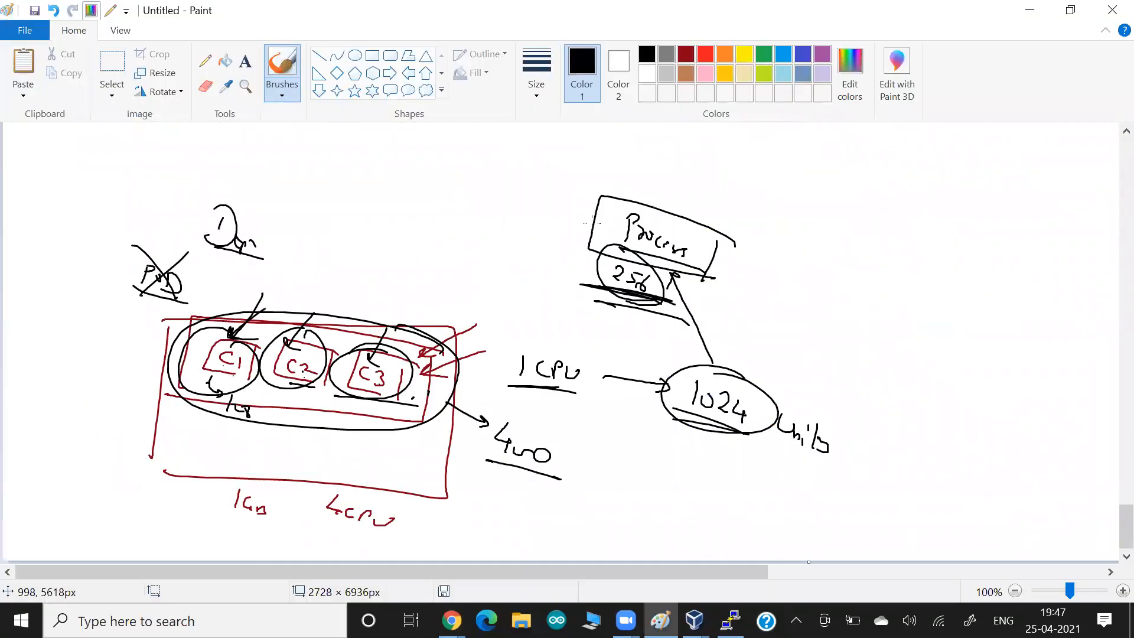
- Start a new Paint canvas and write 'Define' with a labelled arrow, underlined
key(super)
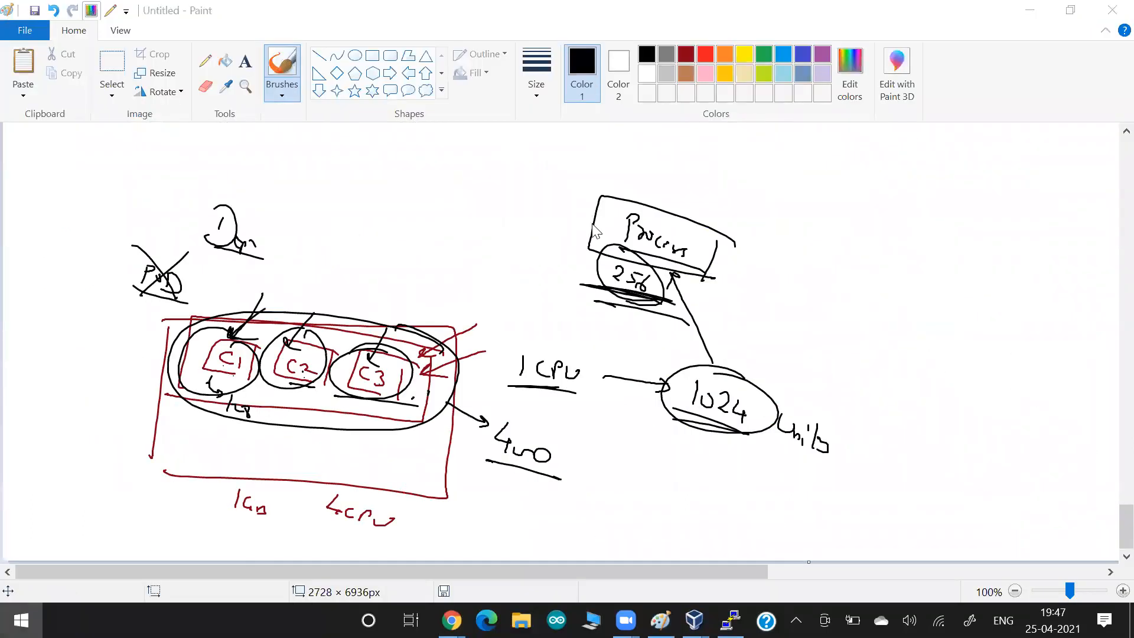
text(piant)
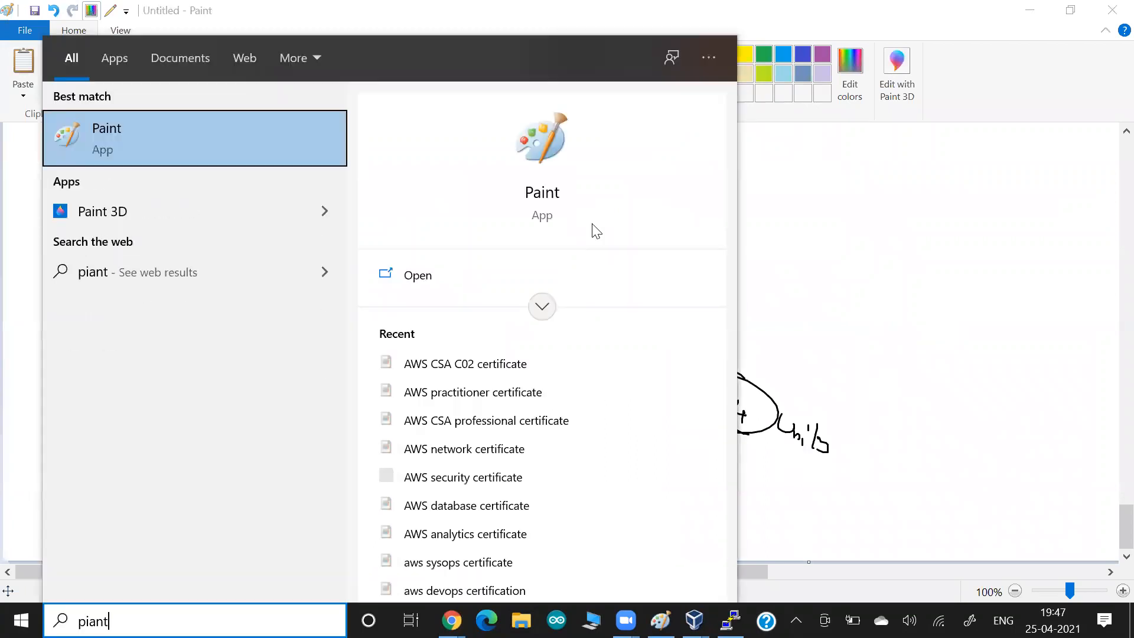
key(Return)
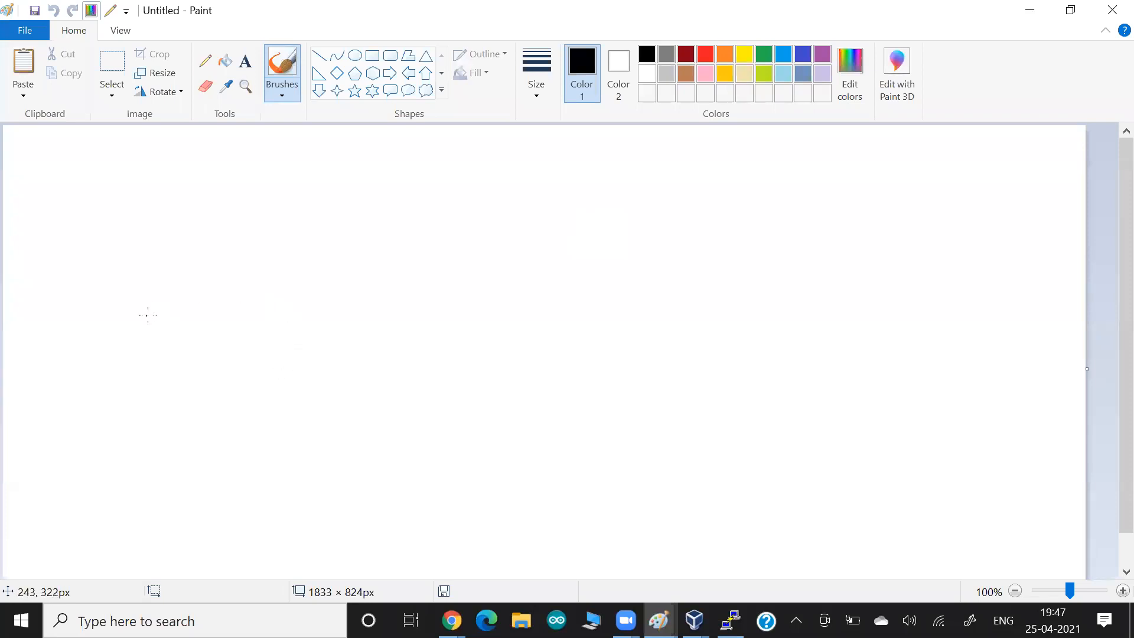
drag(146, 313, 147, 332)
mouse_move(142, 302)
mouse_down()
mouse_move(129, 329)
mouse_move(177, 330)
mouse_up()
drag(175, 331, 196, 341)
drag(258, 274, 199, 322)
drag(197, 316, 208, 323)
drag(245, 258, 289, 273)
mouse_move(292, 279)
mouse_down()
mouse_move(253, 268)
mouse_move(268, 263)
mouse_up()
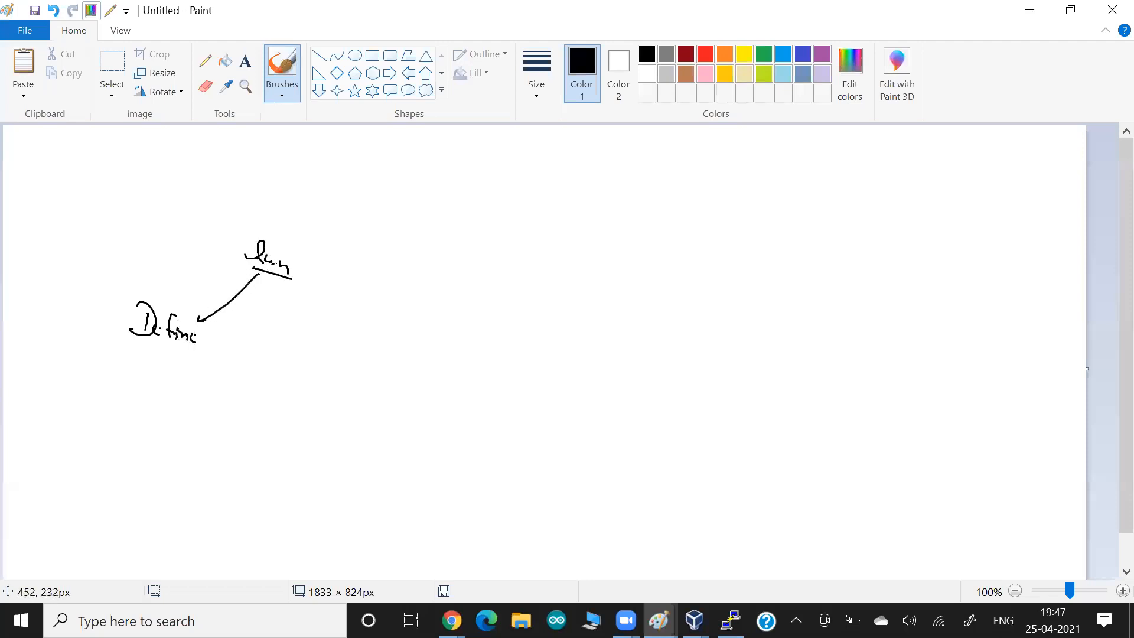
mouse_move(201, 353)
mouse_down()
mouse_move(127, 343)
mouse_move(155, 385)
mouse_move(277, 399)
mouse_move(353, 435)
mouse_move(242, 424)
mouse_move(335, 394)
mouse_move(348, 401)
mouse_up()
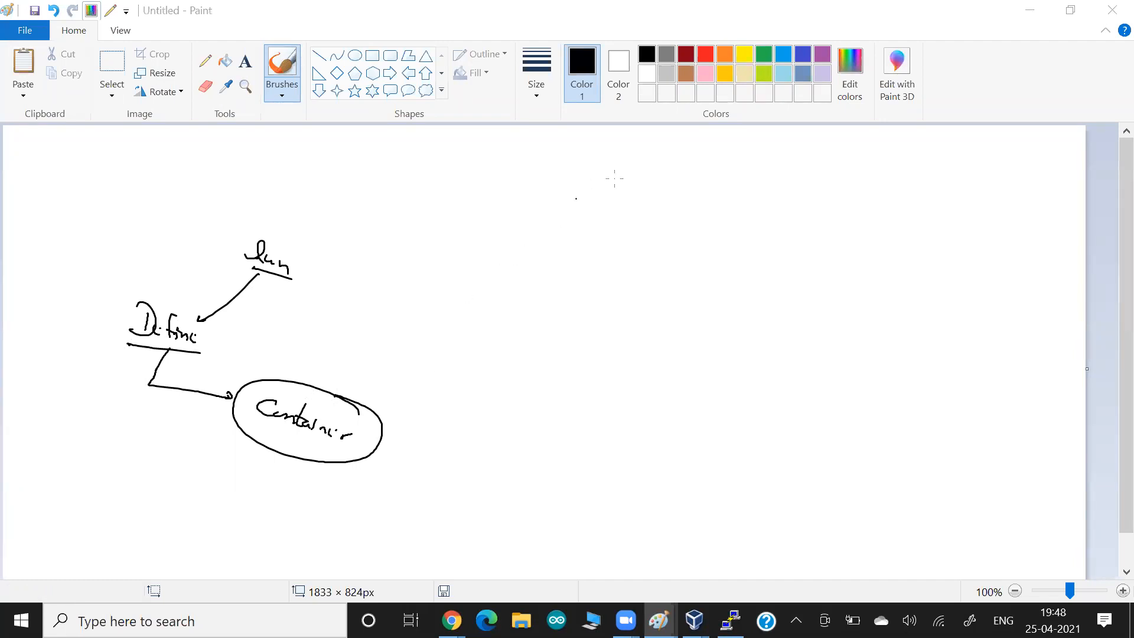
- Sketch a cloud, a Svc box beside Container with arrows, and thick emphasis strokes
mouse_move(650, 205)
mouse_down()
mouse_move(573, 213)
mouse_move(698, 212)
mouse_move(676, 207)
mouse_up()
drag(633, 219, 679, 242)
click(418, 414)
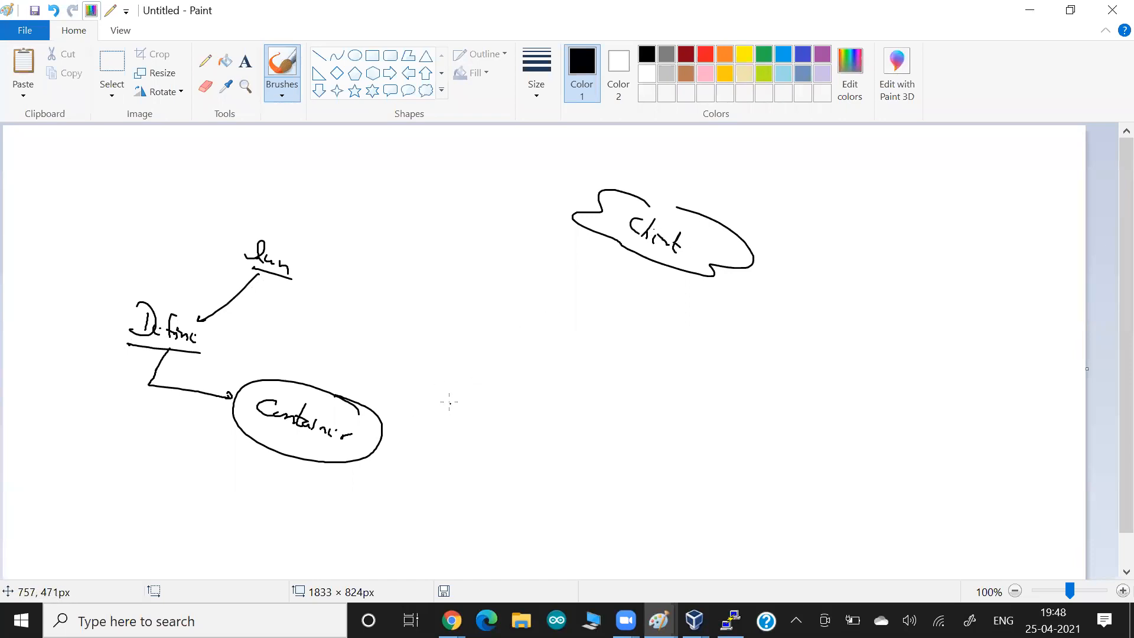
mouse_move(453, 363)
mouse_down()
mouse_move(434, 387)
mouse_move(521, 398)
mouse_move(609, 483)
mouse_move(437, 384)
mouse_move(416, 407)
mouse_move(369, 405)
mouse_move(375, 414)
mouse_up()
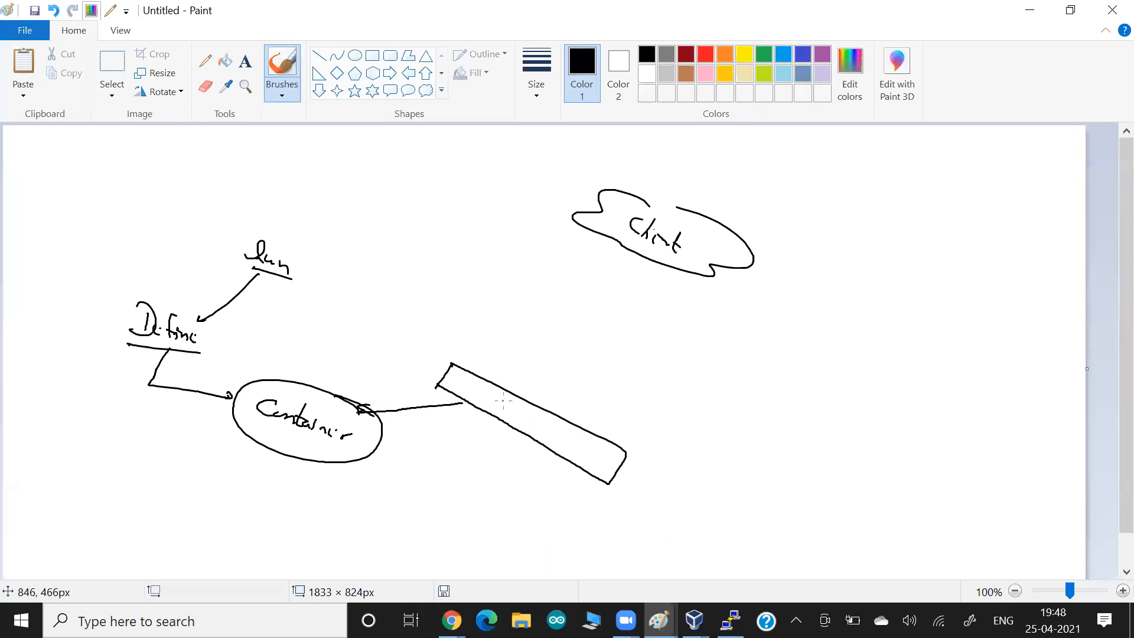
drag(510, 401, 545, 429)
drag(345, 456, 271, 430)
mouse_move(520, 446)
mouse_down()
mouse_move(466, 477)
mouse_move(489, 505)
mouse_up()
drag(567, 464, 564, 539)
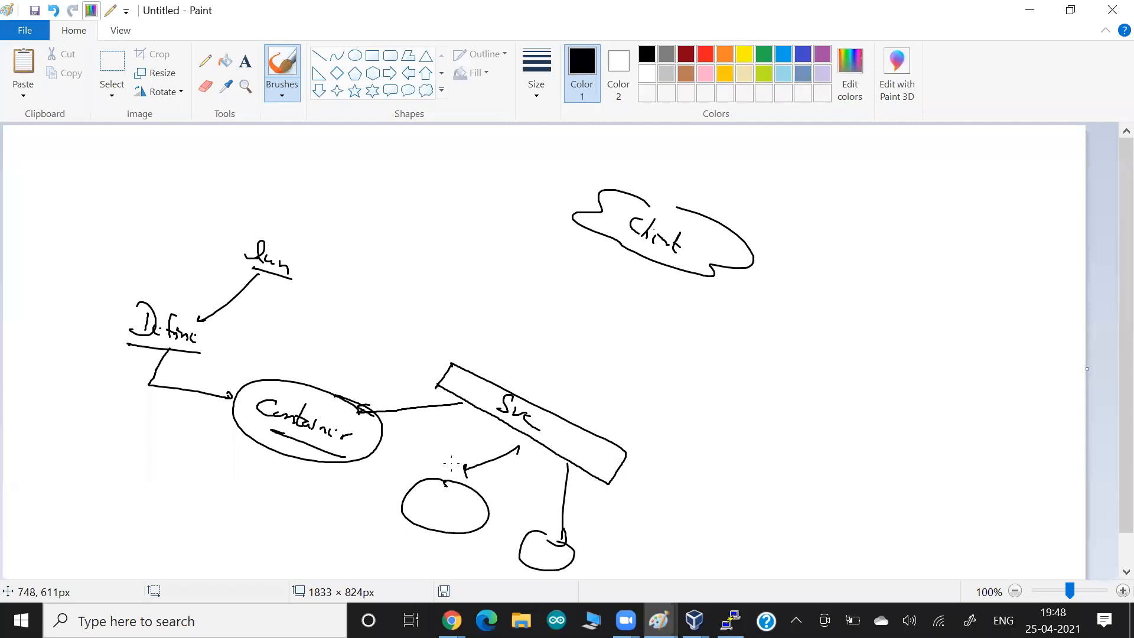
mouse_move(510, 424)
mouse_down()
mouse_move(463, 400)
mouse_move(533, 443)
mouse_up()
drag(479, 412, 525, 437)
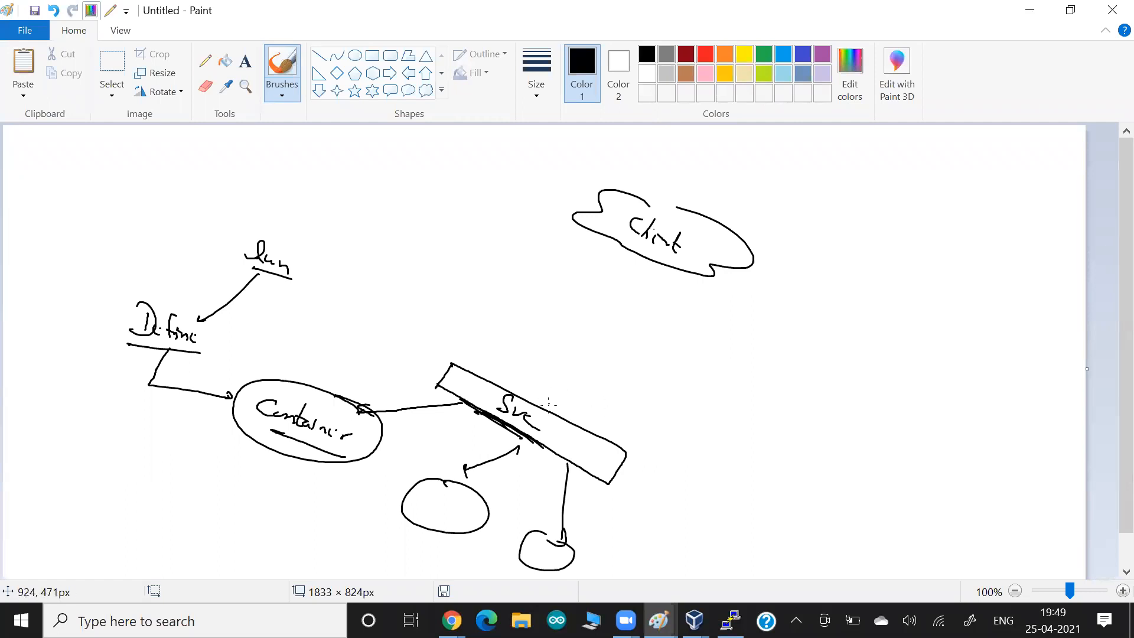
- Draw arrows from the Svc box toward the Container ellipse, the left ellipse and the lower circle
mouse_move(556, 374)
mouse_down()
mouse_move(536, 399)
mouse_move(533, 387)
mouse_up()
drag(475, 406, 403, 435)
drag(507, 442, 460, 462)
drag(560, 454, 539, 516)
drag(633, 431, 591, 444)
- Handwrite a label to the right of the Svc box and circle the Svc text
mouse_move(665, 414)
mouse_down()
mouse_move(652, 433)
mouse_move(662, 438)
mouse_up()
mouse_move(668, 440)
mouse_down()
mouse_move(676, 428)
mouse_move(682, 454)
mouse_up()
mouse_move(662, 440)
mouse_down()
mouse_move(689, 431)
mouse_move(733, 442)
mouse_up()
mouse_move(746, 417)
mouse_down()
mouse_move(733, 444)
mouse_move(771, 472)
mouse_move(757, 478)
mouse_move(699, 442)
mouse_up()
mouse_move(539, 433)
mouse_down()
mouse_move(478, 417)
mouse_move(553, 428)
mouse_up()
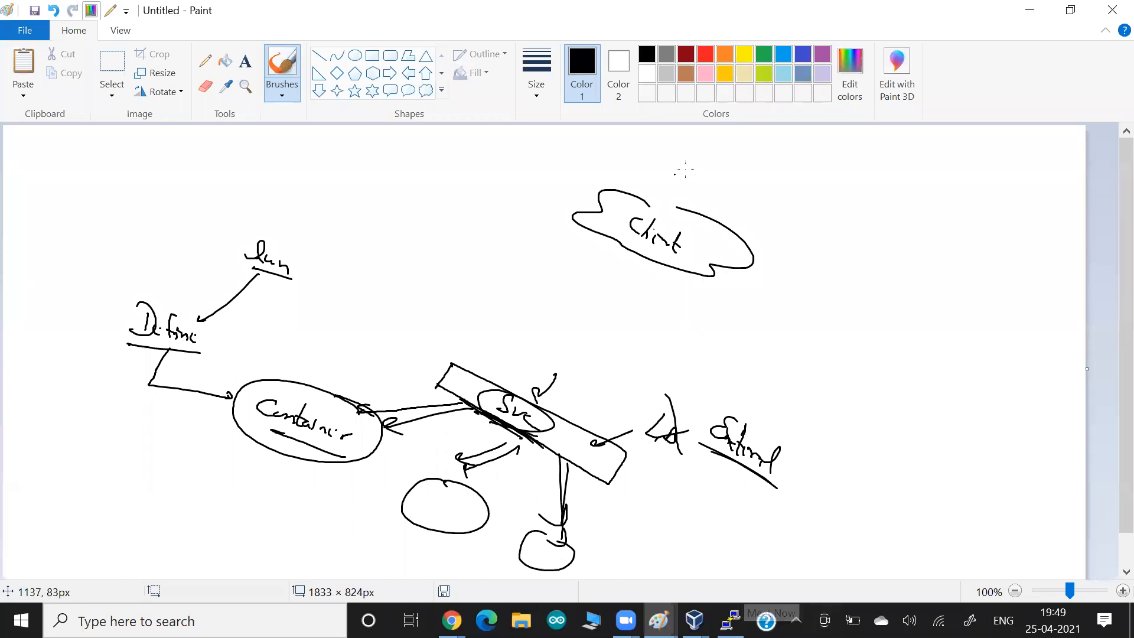
- Switch the brush to green, draw a green arrow onto Svc, and return to Chrome
click(764, 53)
mouse_move(479, 303)
mouse_down()
mouse_move(494, 386)
mouse_move(480, 378)
mouse_move(405, 421)
mouse_move(505, 386)
mouse_move(313, 331)
mouse_move(166, 348)
mouse_move(204, 308)
mouse_move(153, 351)
mouse_move(255, 409)
mouse_move(242, 414)
mouse_up()
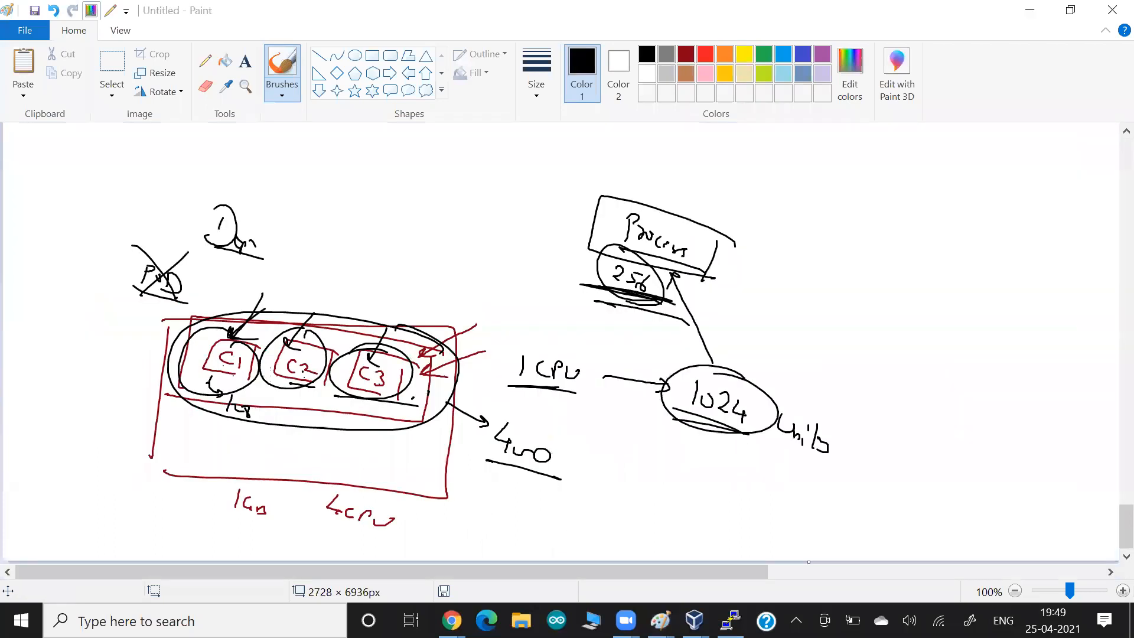
key(alt+Tab)
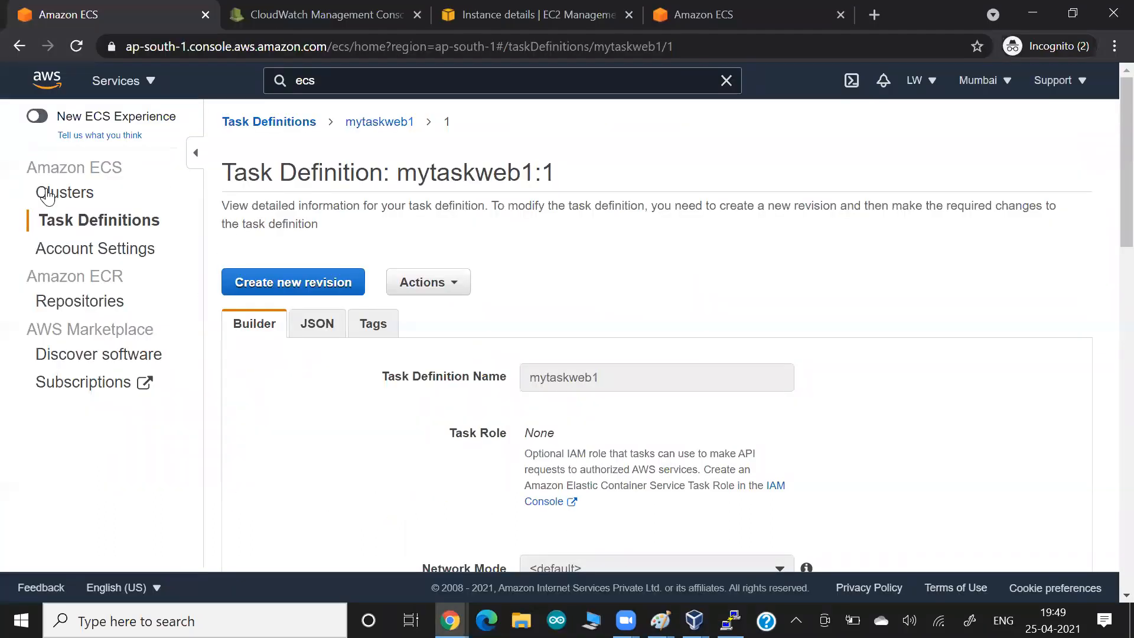
- Open cluster mylwcluster1, look over its Tasks tab, then show its empty Services tab
click(56, 199)
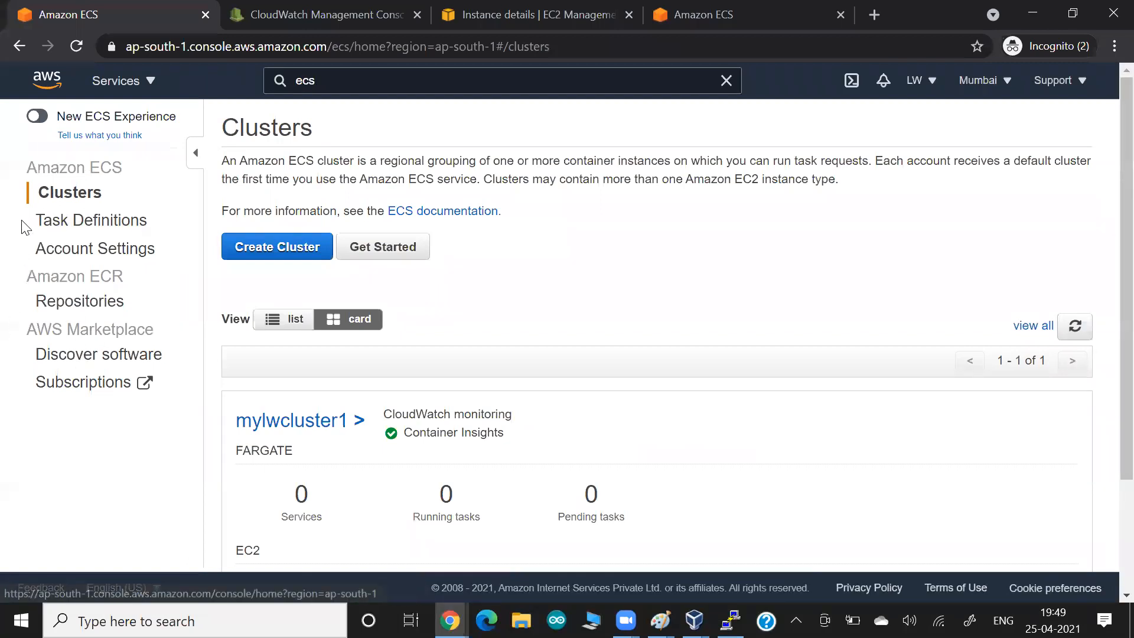
click(264, 420)
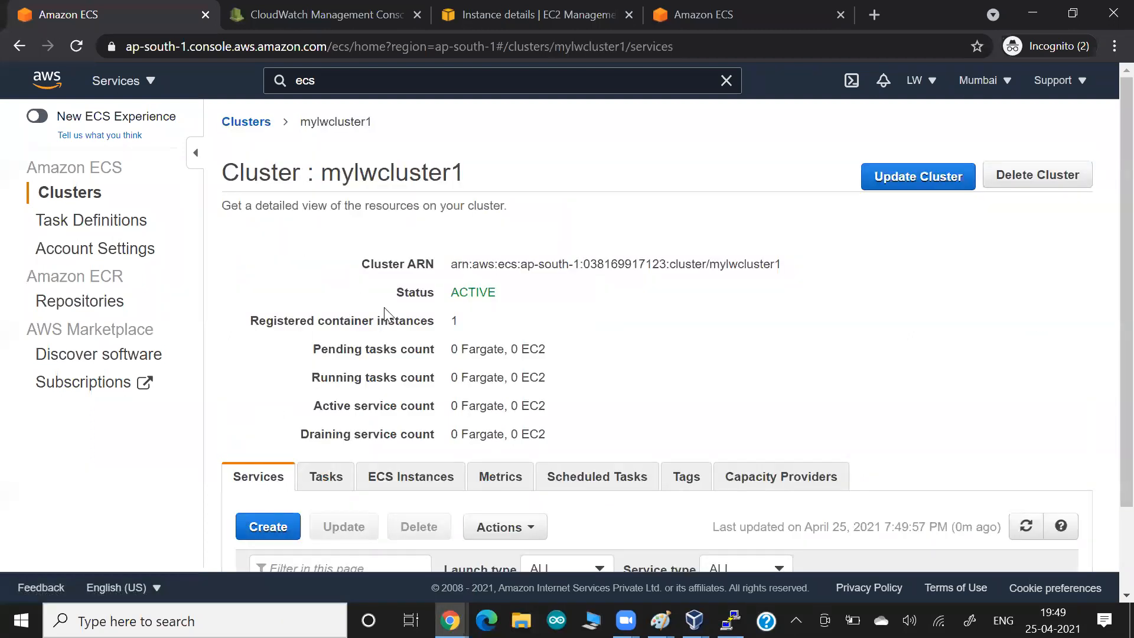
scroll(384, 308, down, 2)
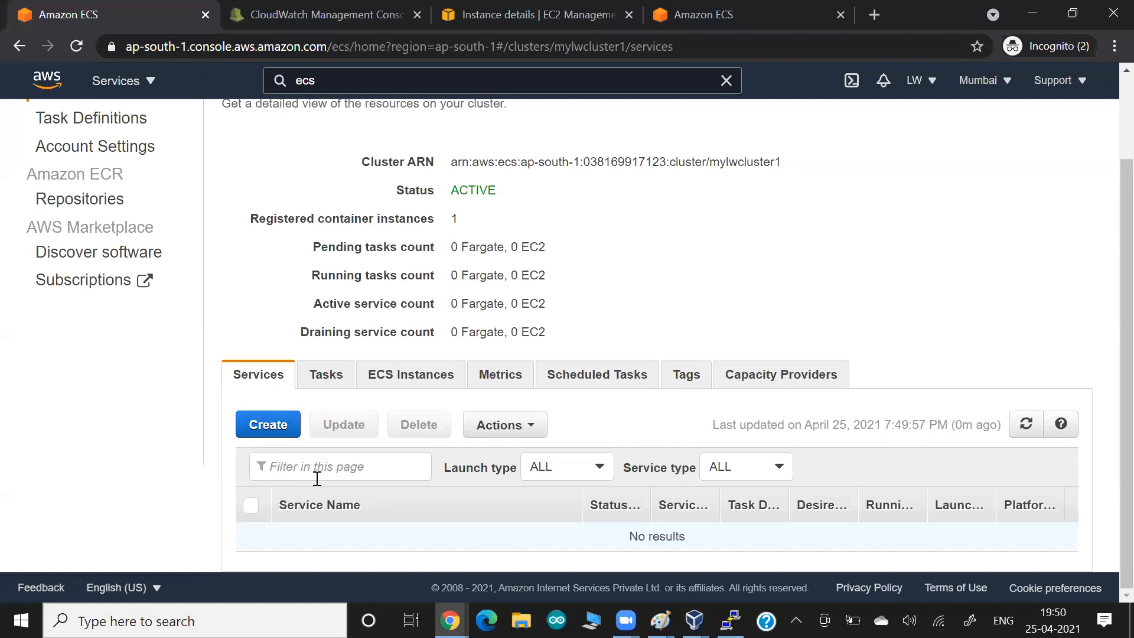
click(320, 382)
scroll(434, 442, down, 1)
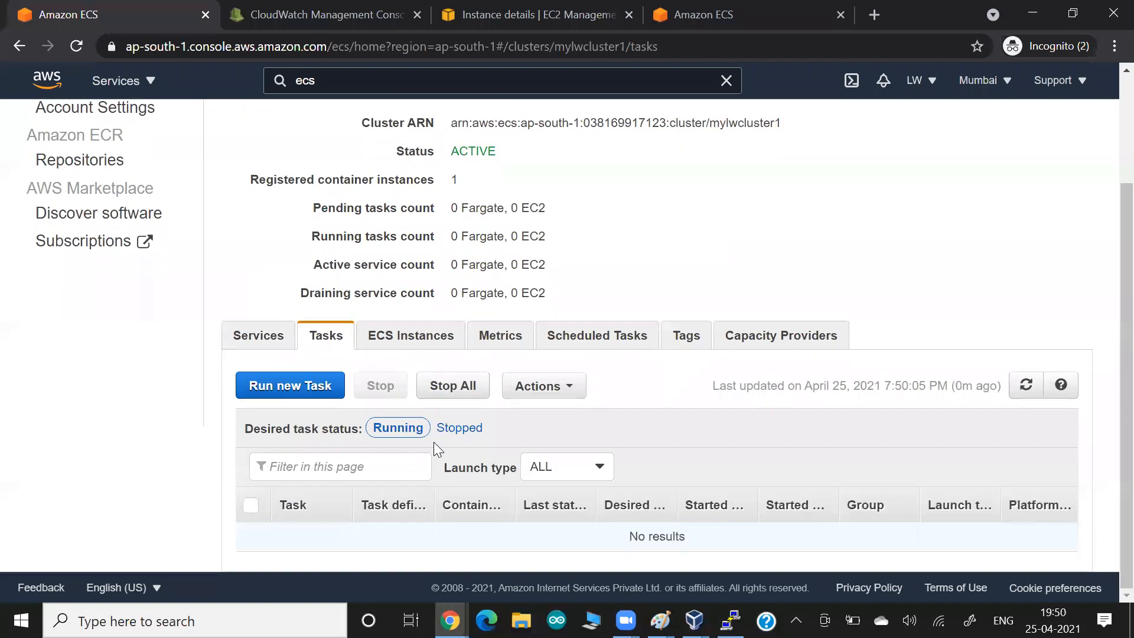
scroll(303, 187, up, 3)
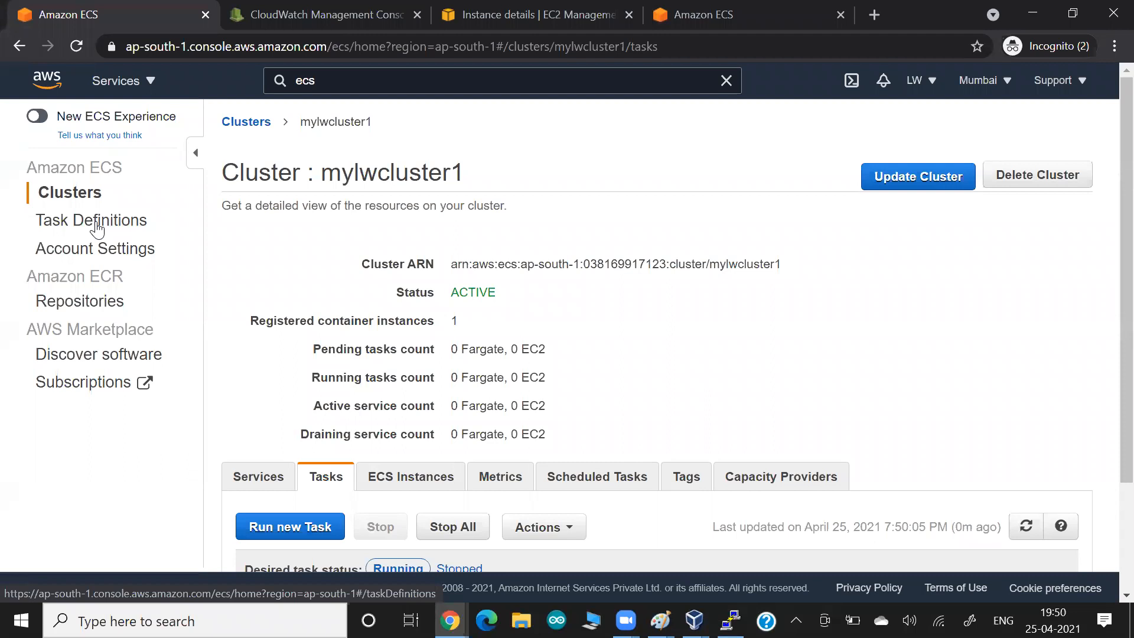
scroll(314, 381, down, 3)
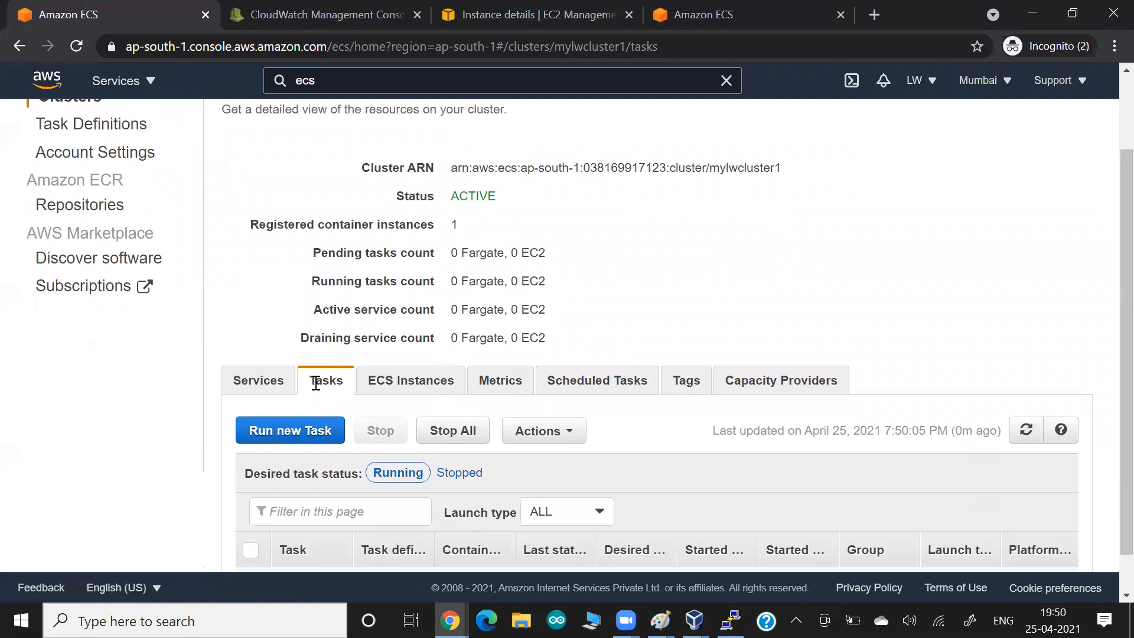
click(264, 338)
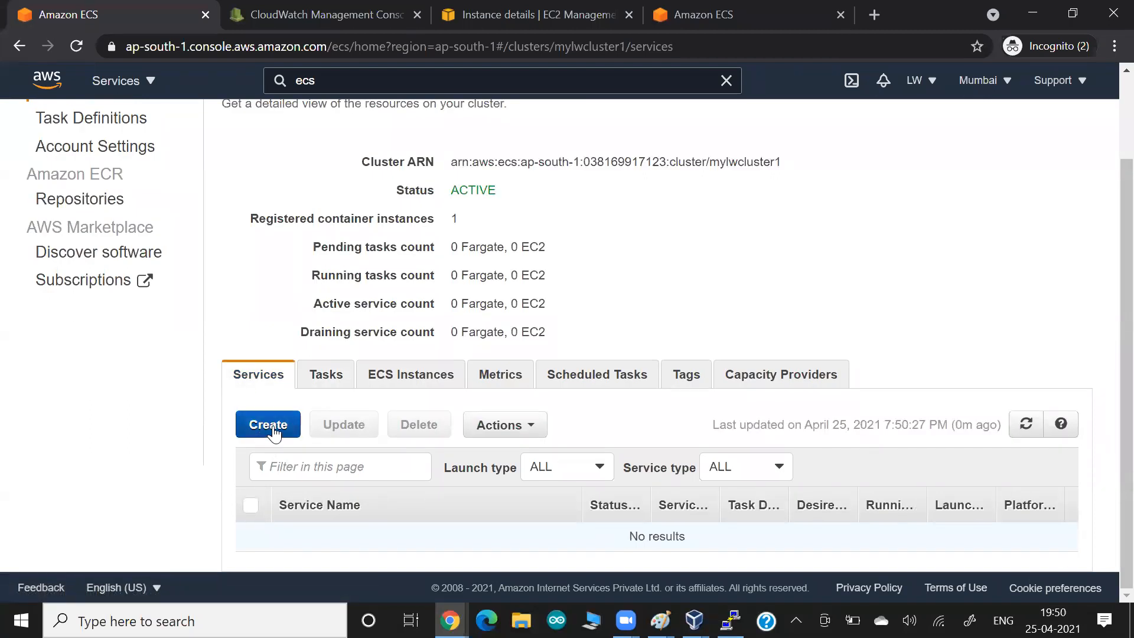
- Paste the empty-services screenshot into the Google Docs notes, then start creating a service in mylwcluster1
key(alt+Tab)
key(alt+Tab)
key(alt+Tab)
key(alt+Tab)
key(alt+Tab)
key(alt+Tab)
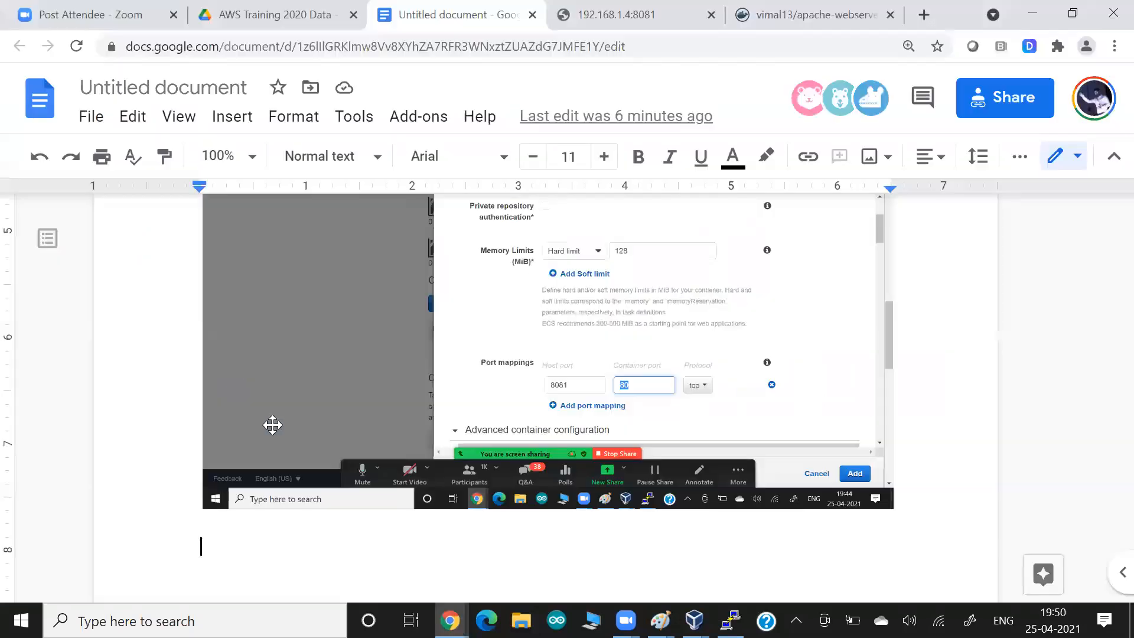
key(ctrl+v)
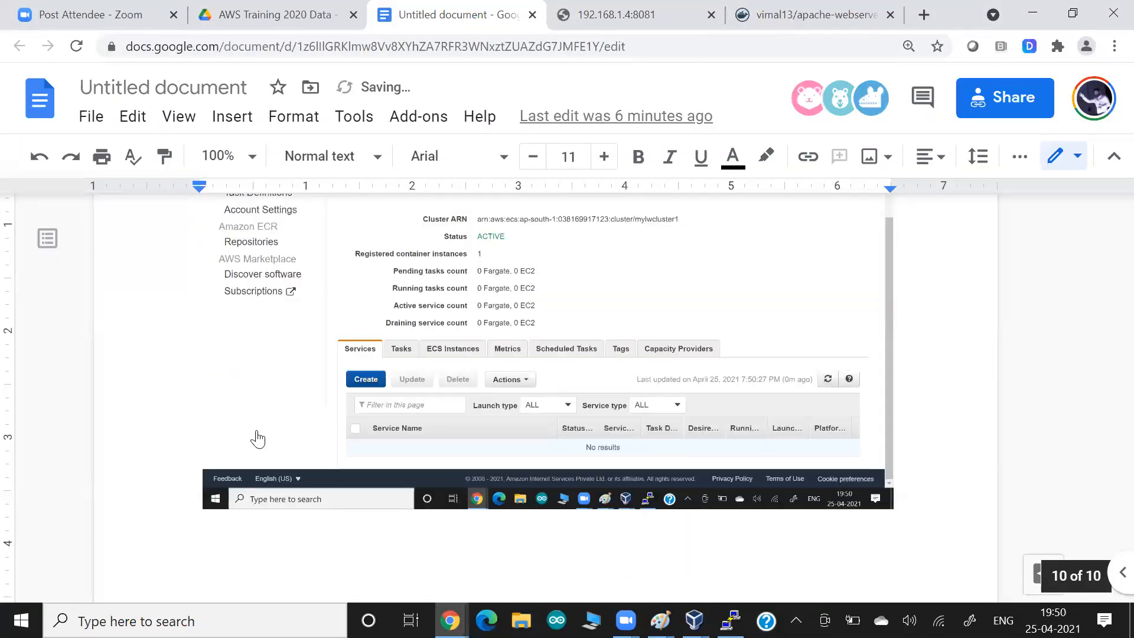
key(alt+Tab)
click(261, 431)
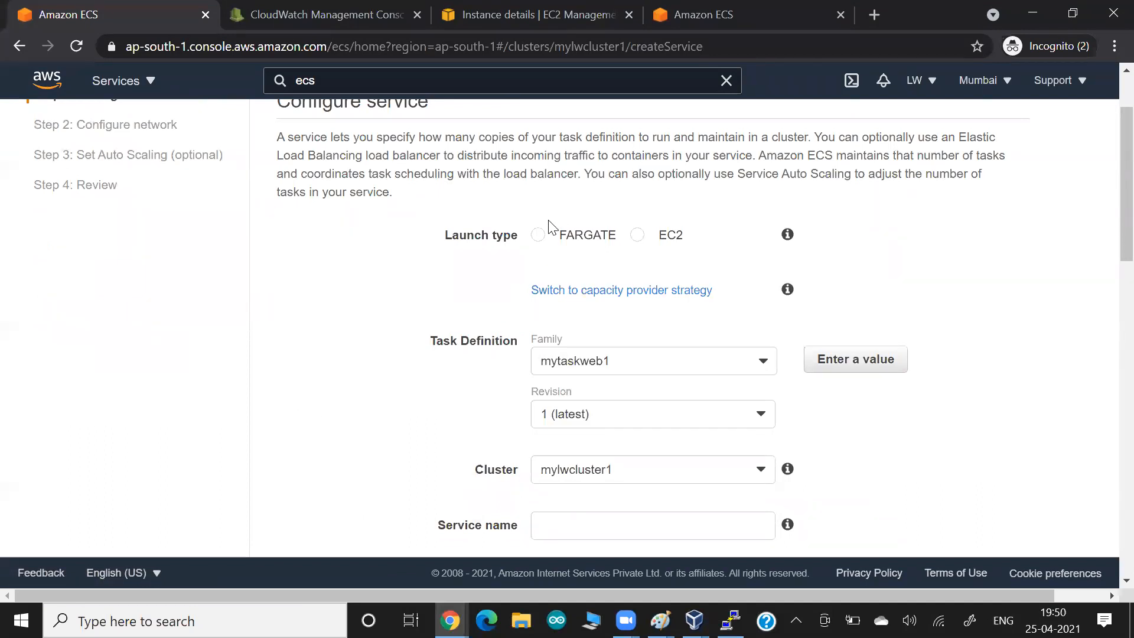
- Choose the EC2 launch type with task definition mytaskweb1, revision 1 (latest)
click(637, 236)
click(565, 363)
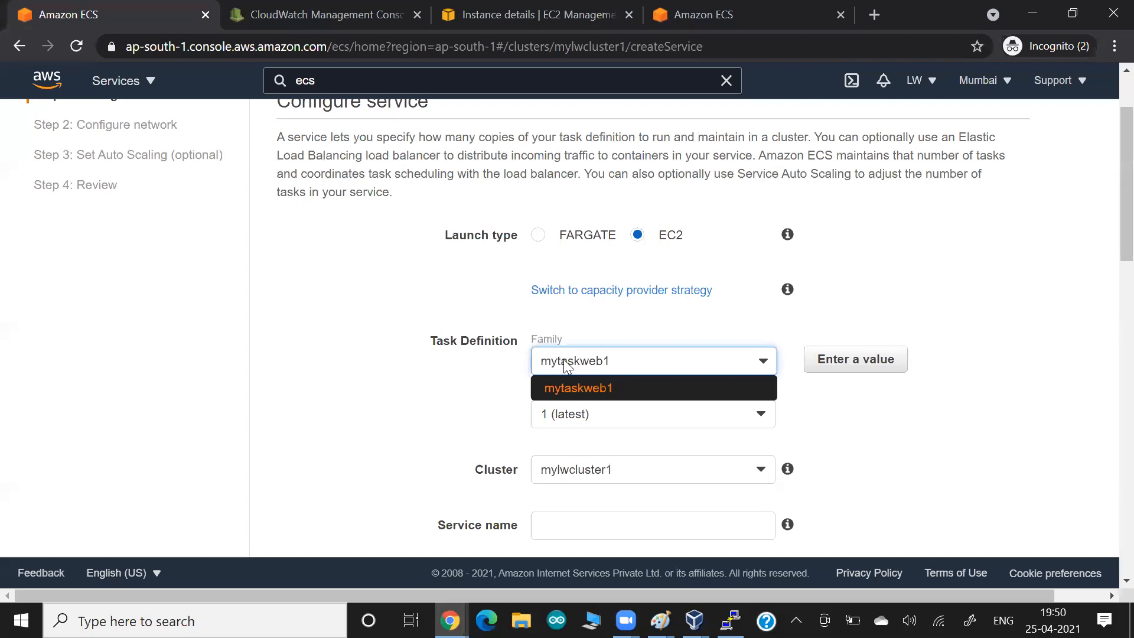
click(565, 365)
click(562, 415)
click(562, 415)
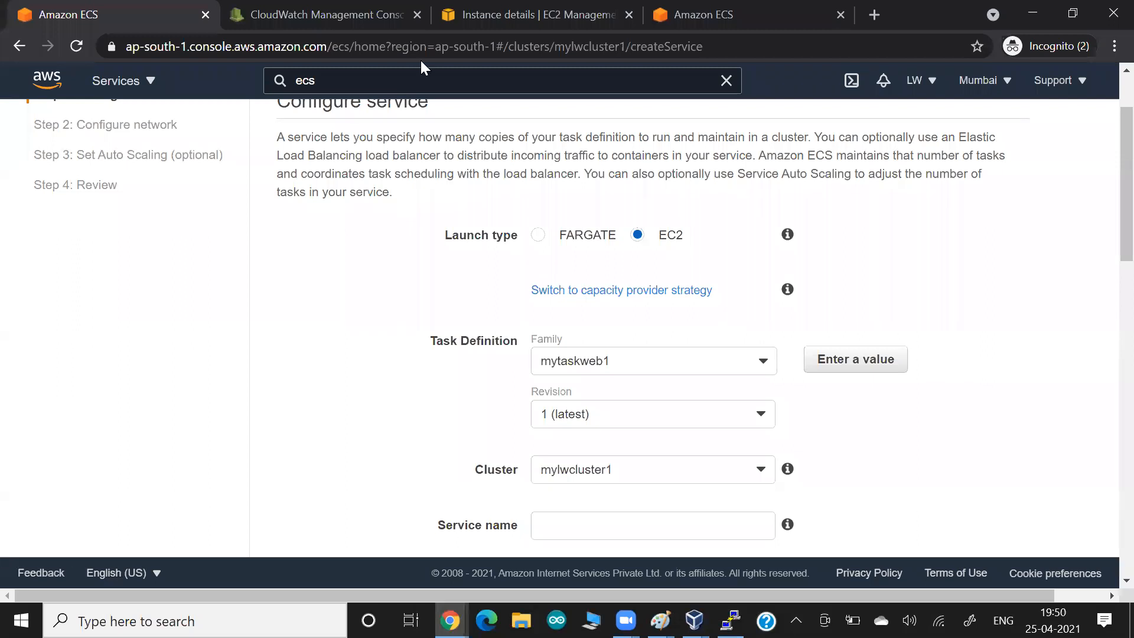
- Check the mytaskweb1 task definition's revisions in another tab, then return to the form
click(697, 14)
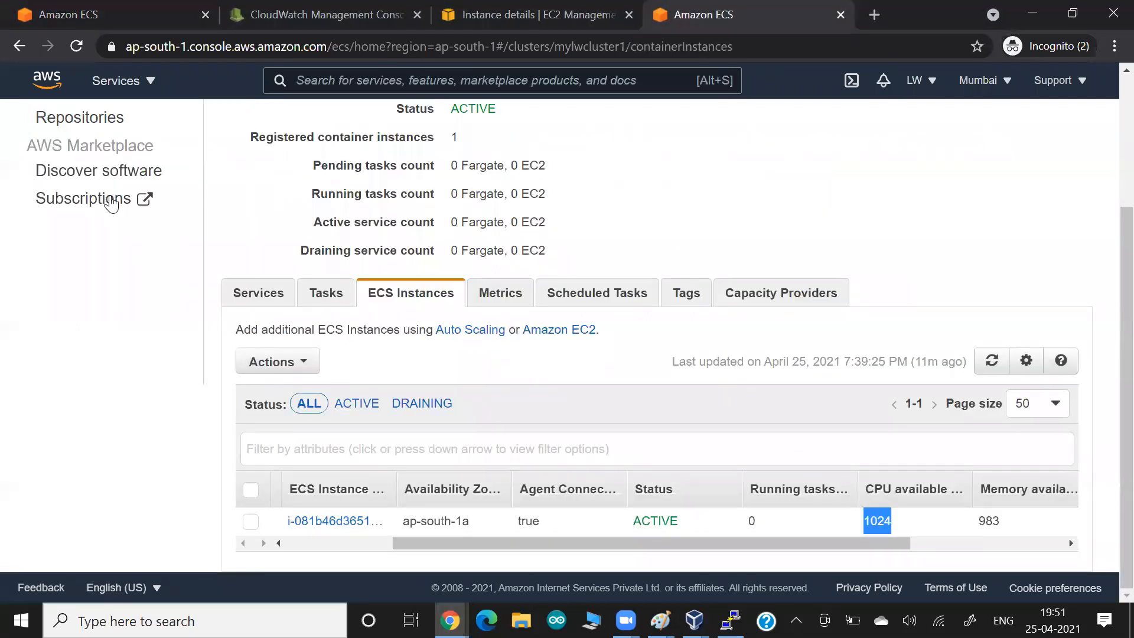
scroll(94, 207, up, 3)
click(82, 228)
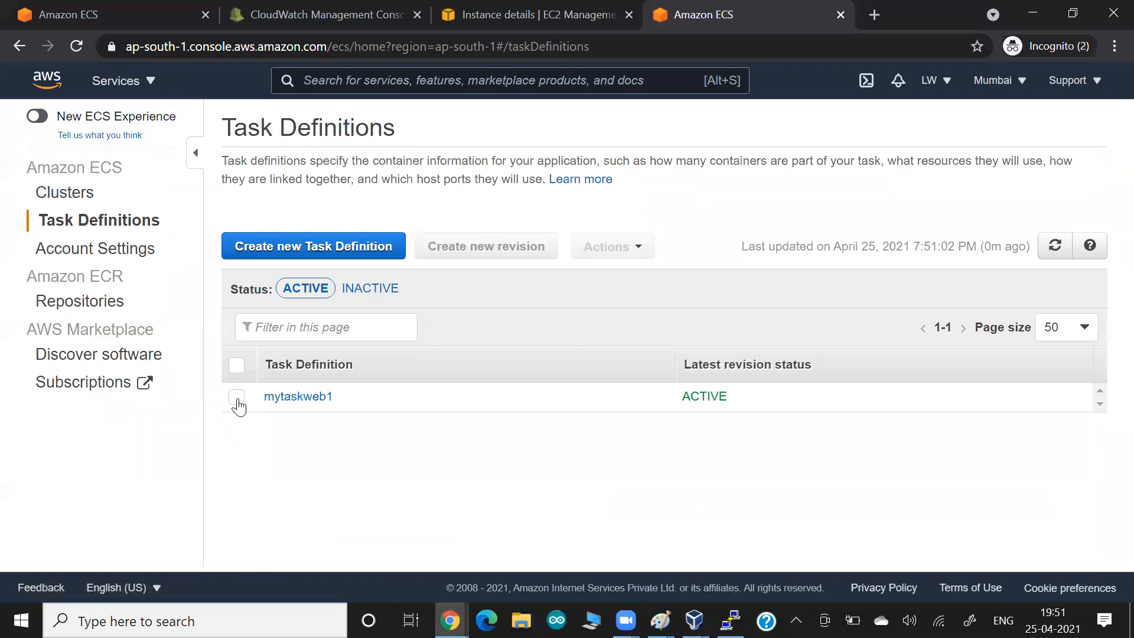
click(237, 398)
click(274, 397)
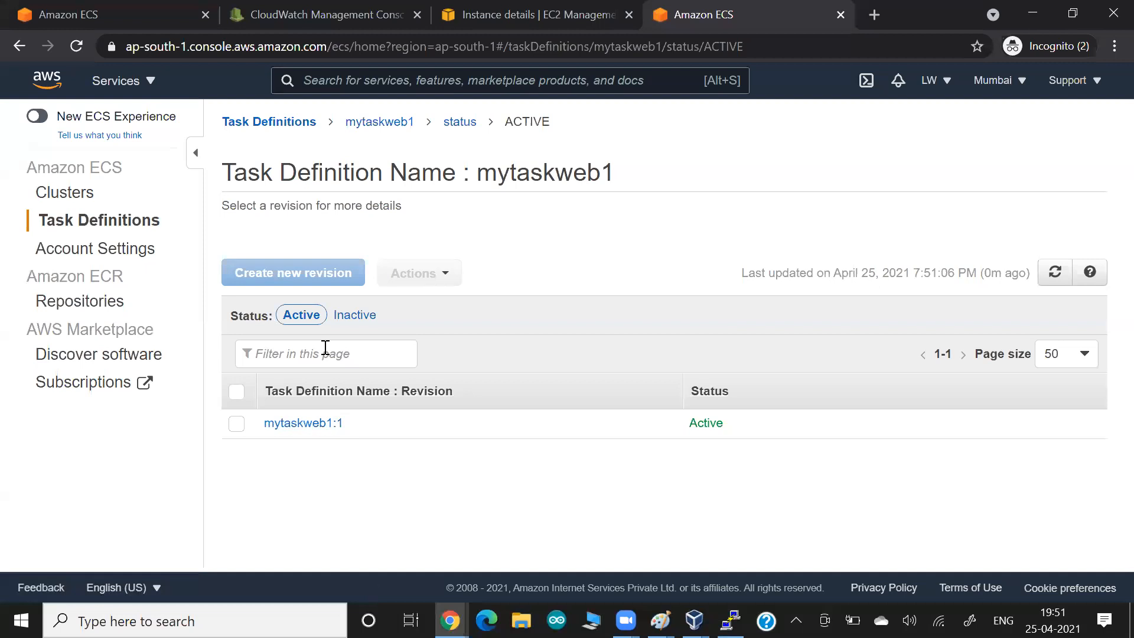
click(116, 17)
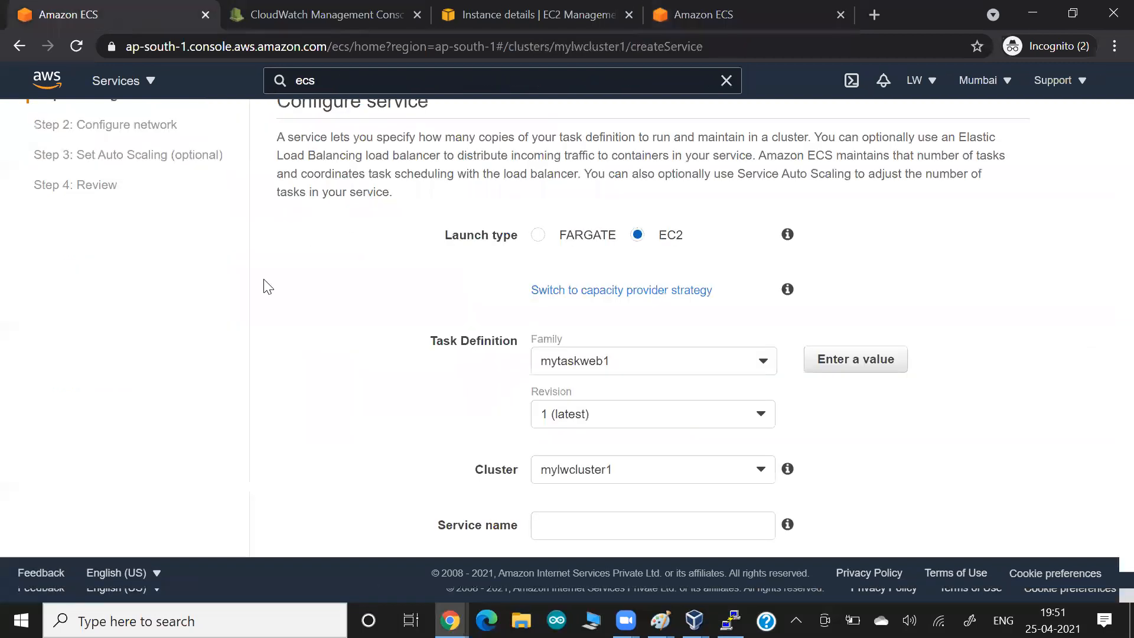
- Confirm revision 1 (latest) and keep mylwcluster1 as the cluster
click(554, 417)
click(548, 446)
click(371, 389)
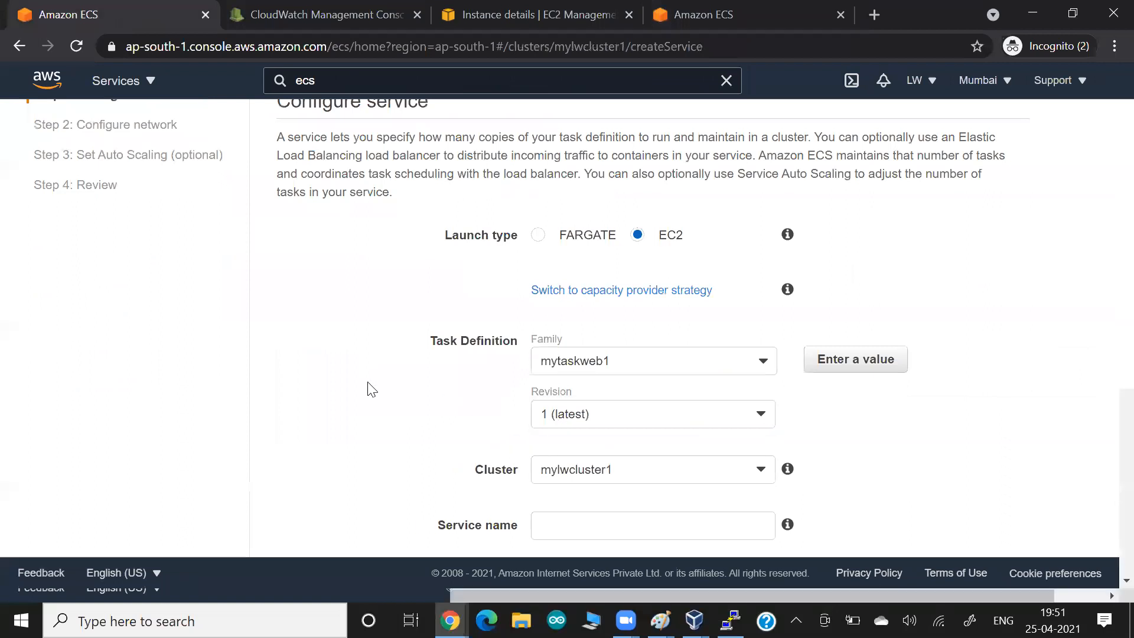
scroll(370, 388, down, 2)
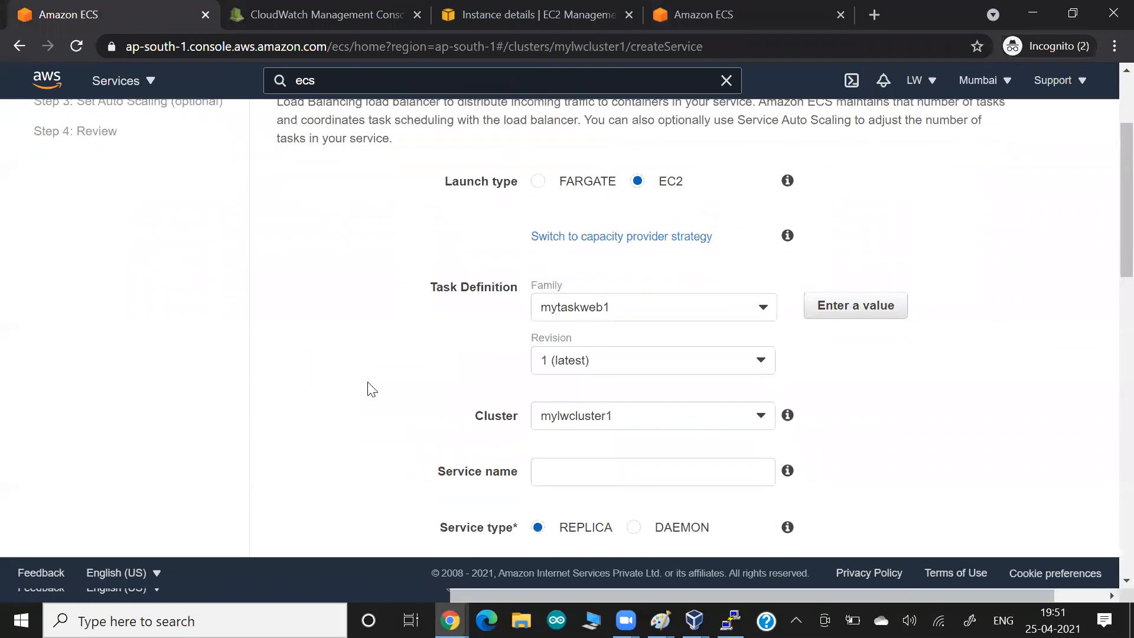
click(583, 356)
click(584, 356)
- Name the service mysvc1 and set Number of tasks to 5, highlighting the REPLICA type
click(600, 420)
text(mysvc1)
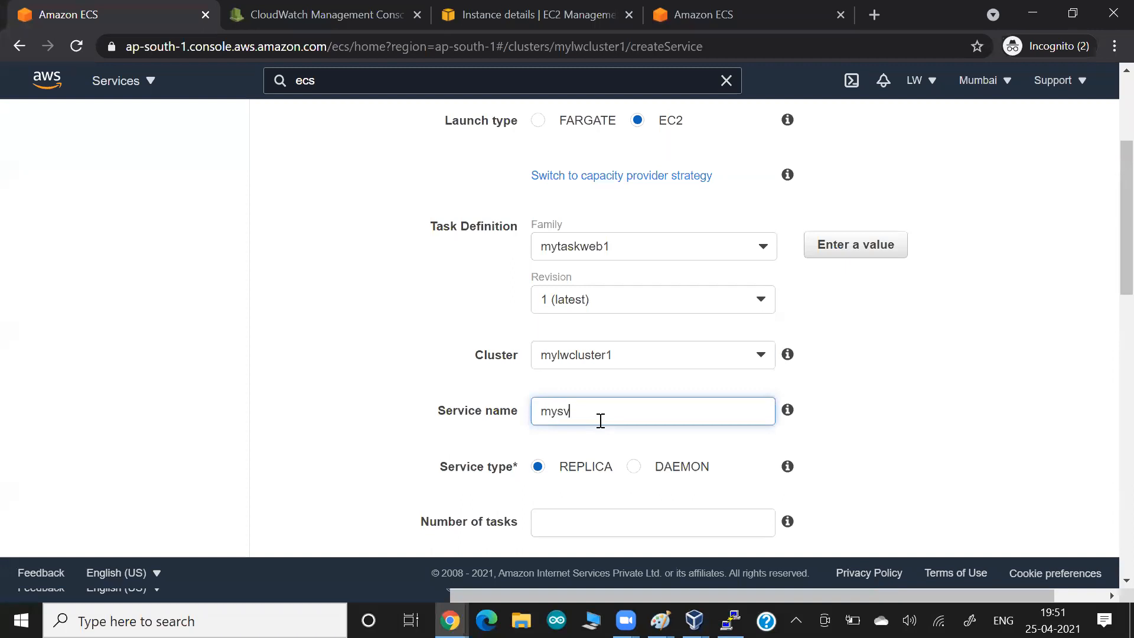
click(329, 341)
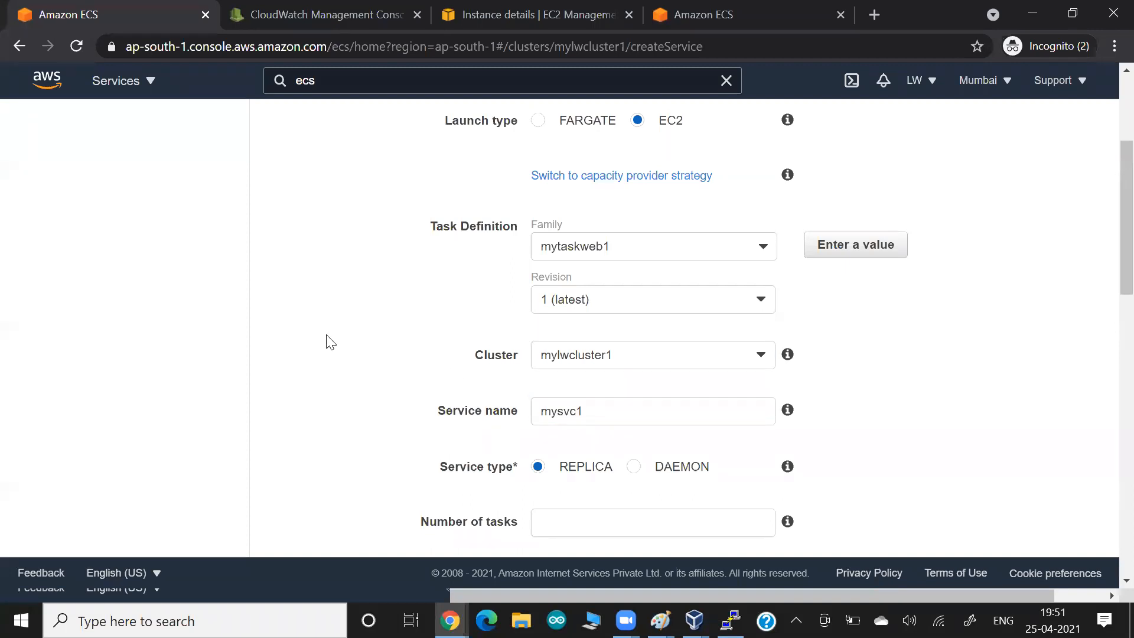
scroll(328, 341, down, 3)
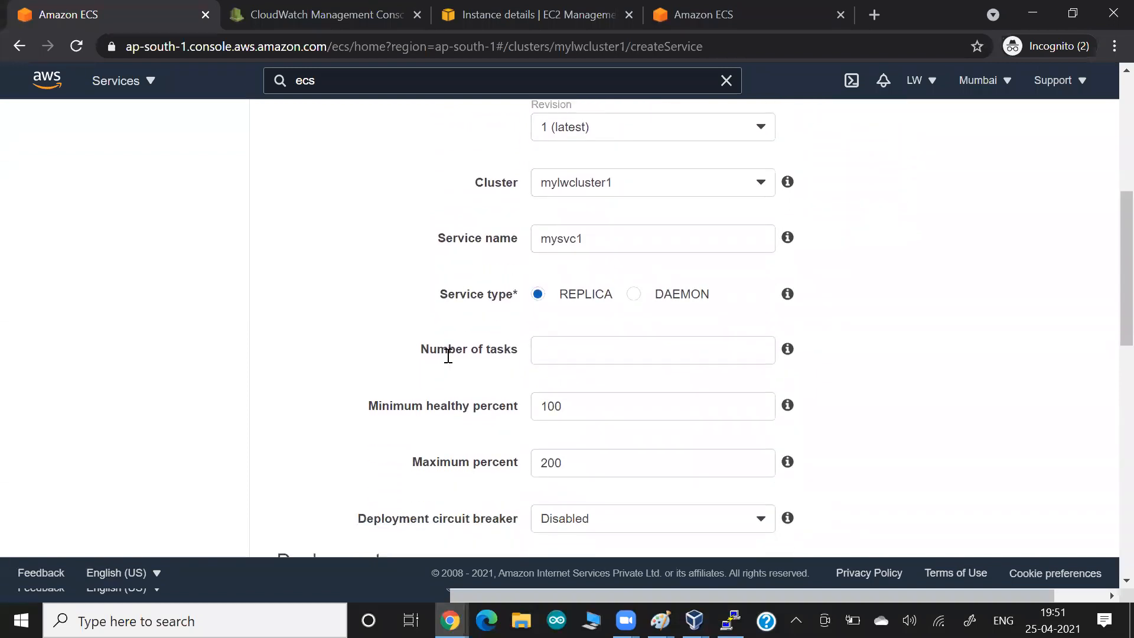
drag(447, 352, 518, 362)
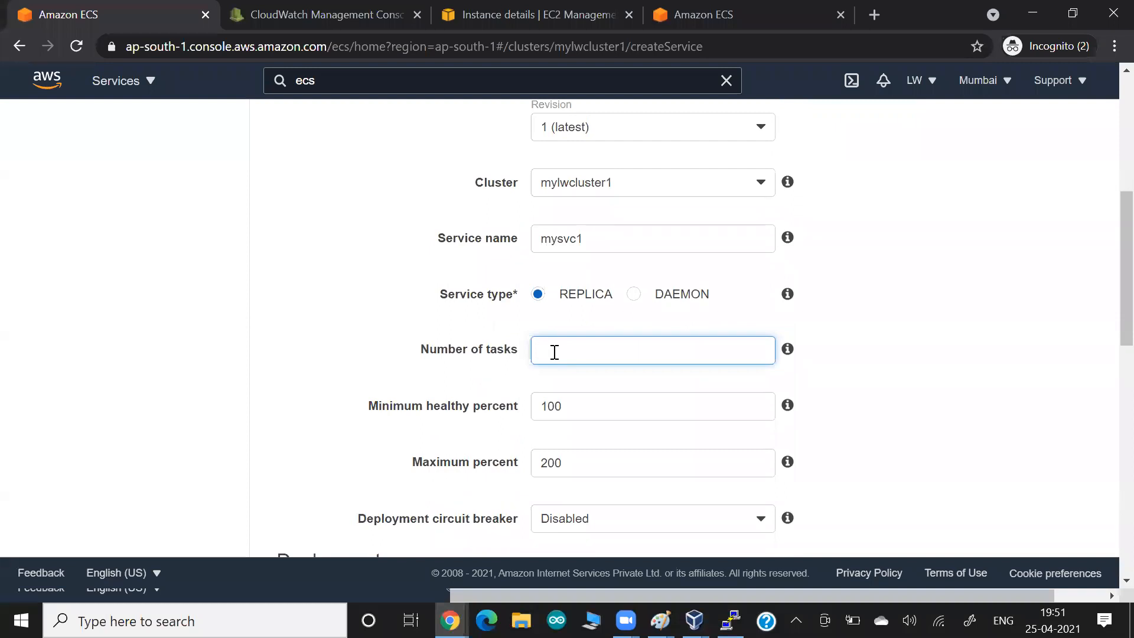
text(5)
key(BackSpace)
text(5)
double_click(612, 297)
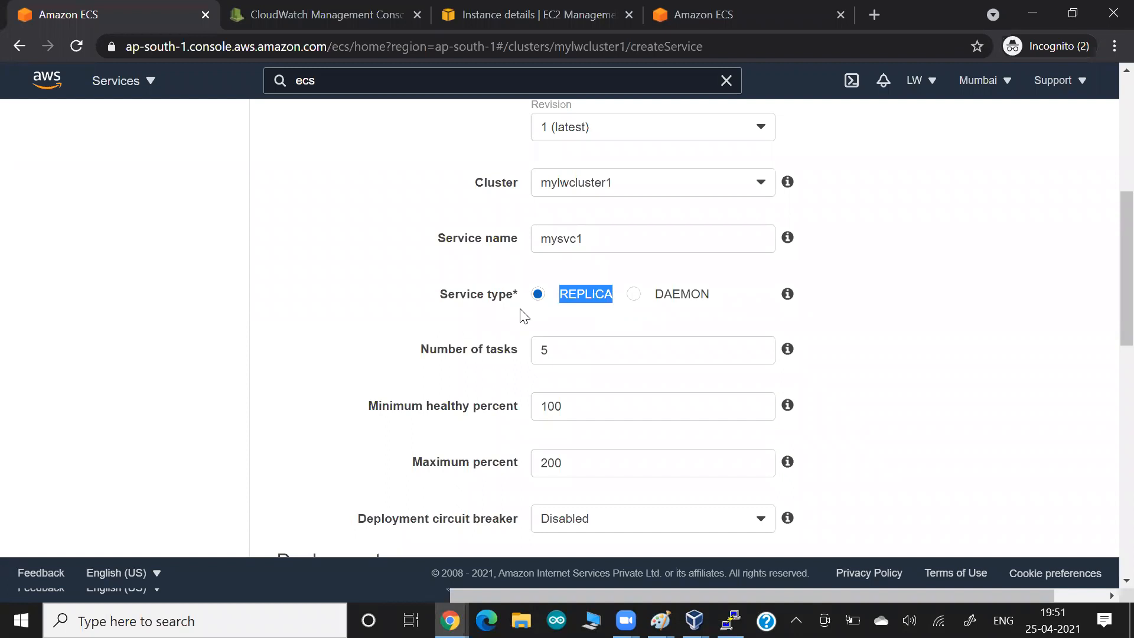
key(alt+Tab)
key(Tab)
key(Tab)
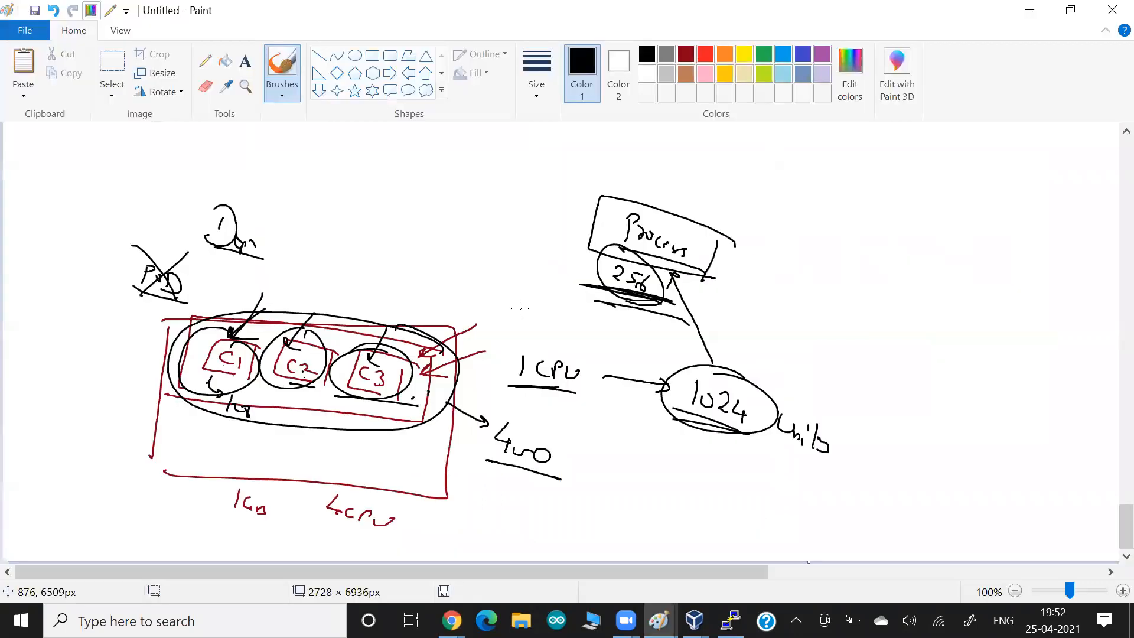
- Launch a new blank Paint window and sketch three boxes across the canvas
scroll(520, 308, up, 5)
scroll(520, 308, down, 5)
key(super)
text(paint)
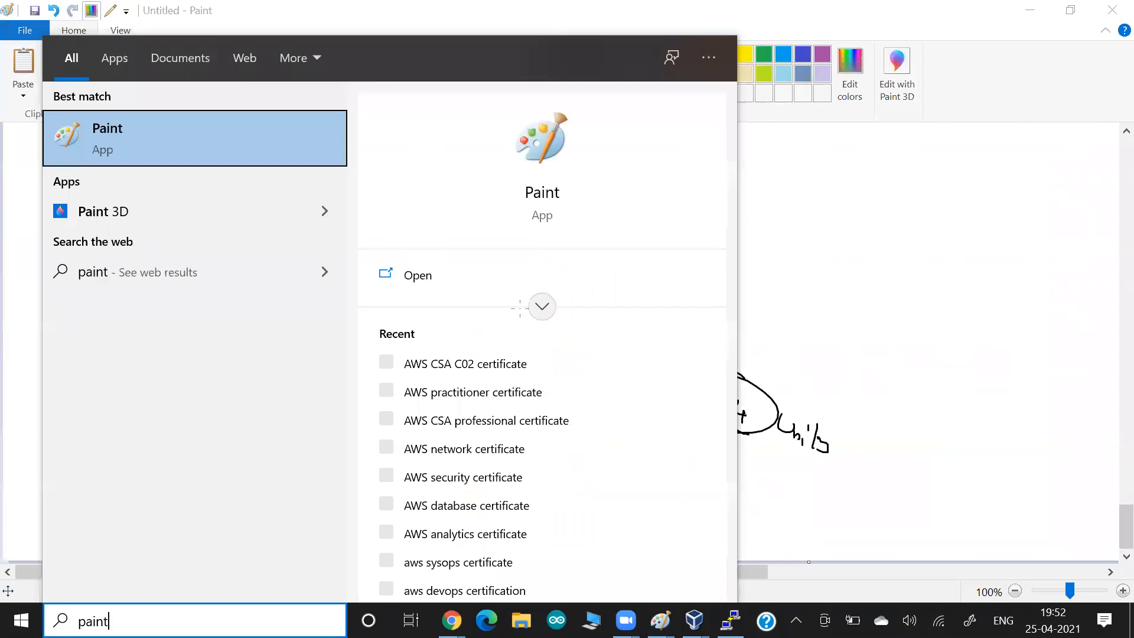
key(Return)
mouse_move(112, 361)
mouse_down()
mouse_move(108, 460)
mouse_move(247, 477)
mouse_move(115, 457)
mouse_up()
mouse_move(446, 368)
mouse_down()
mouse_move(438, 468)
mouse_move(589, 464)
mouse_move(458, 459)
mouse_up()
mouse_move(799, 370)
mouse_down()
mouse_move(792, 468)
mouse_move(933, 494)
mouse_move(786, 468)
mouse_up()
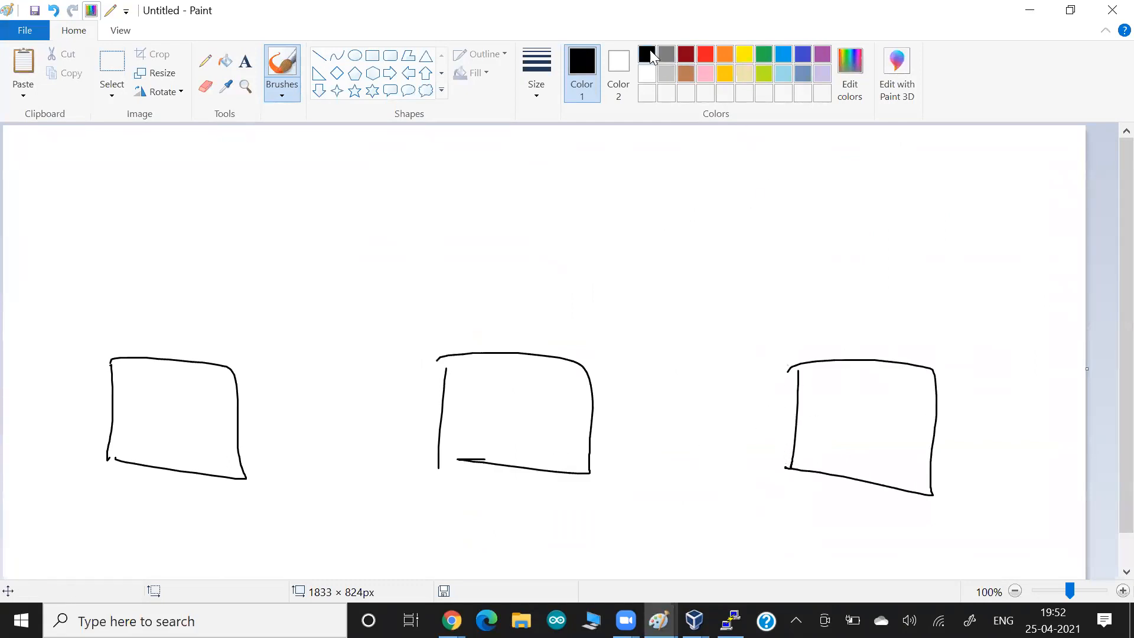
- Add a small square inside each box and draw an arrow into each one
drag(131, 376, 132, 404)
mouse_move(467, 368)
mouse_down()
mouse_move(466, 392)
mouse_move(493, 374)
mouse_move(471, 393)
mouse_up()
drag(814, 375, 819, 403)
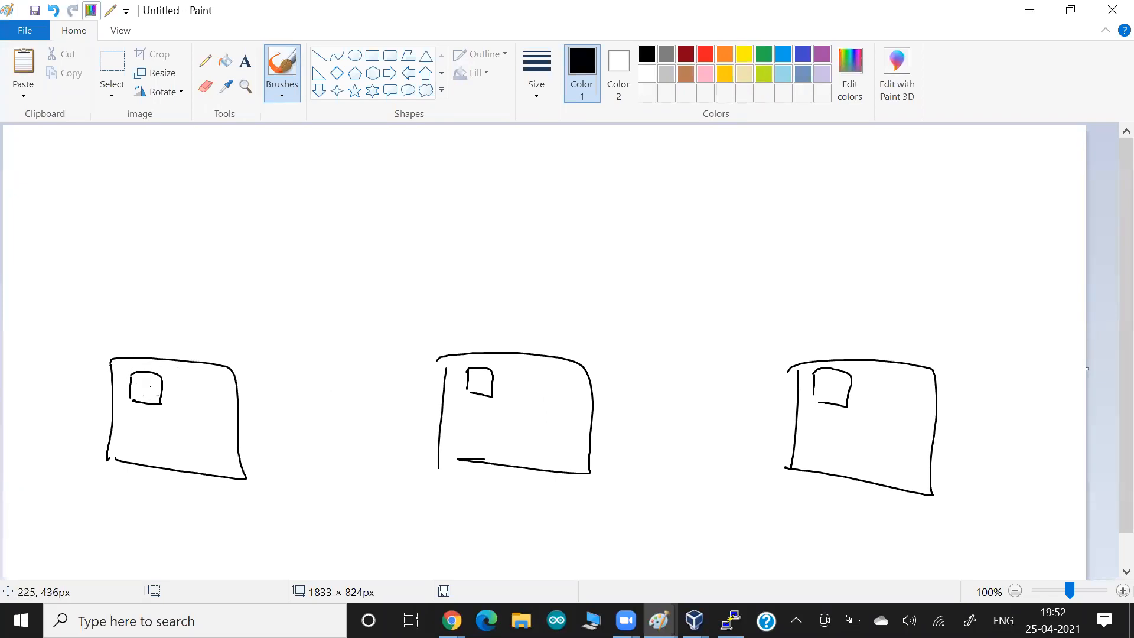
drag(110, 334, 132, 372)
drag(402, 349, 433, 375)
drag(775, 349, 814, 387)
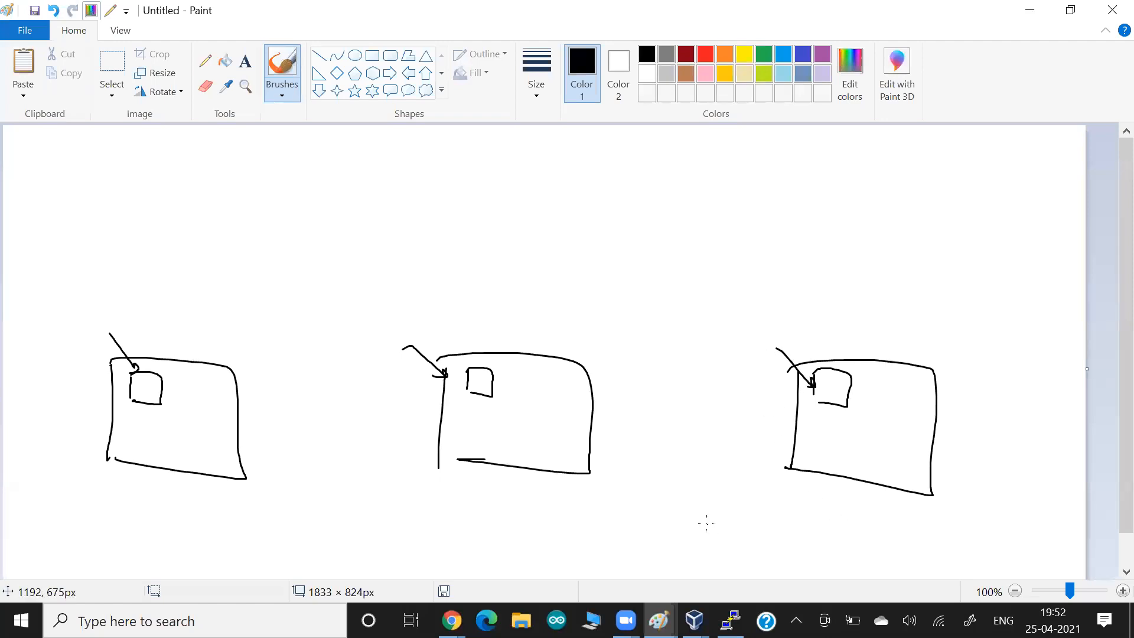
- Circle the small square in each of the three boxes, then return to the ECS form
mouse_move(115, 403)
mouse_down()
mouse_move(62, 441)
mouse_move(116, 450)
mouse_up()
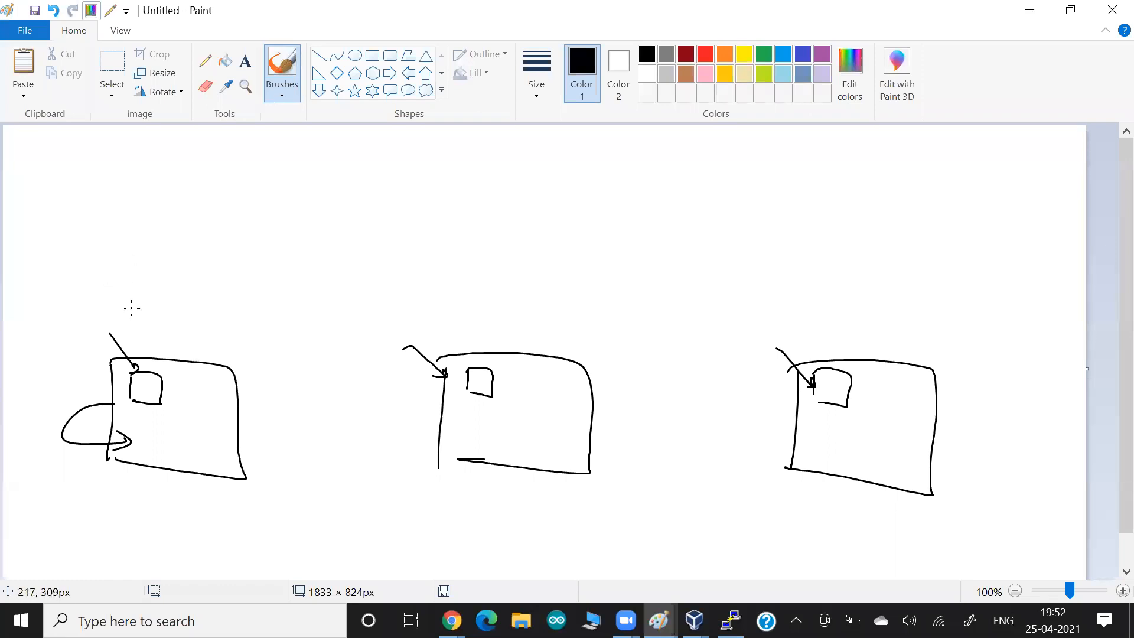
drag(141, 368, 157, 379)
drag(485, 371, 478, 365)
drag(814, 391, 850, 362)
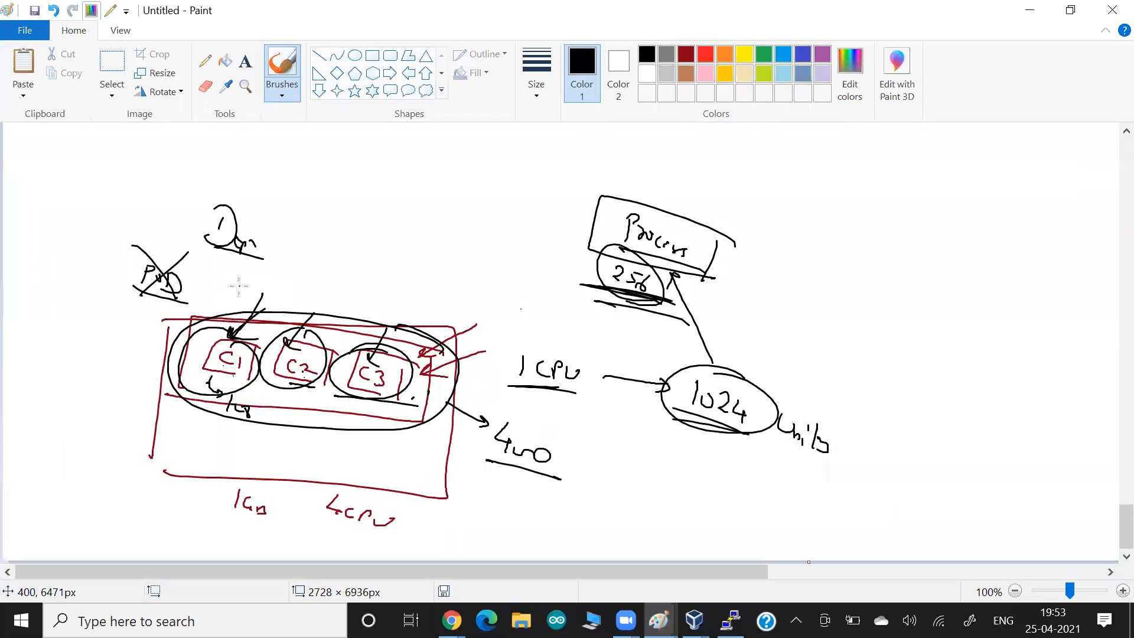
key(alt+Tab)
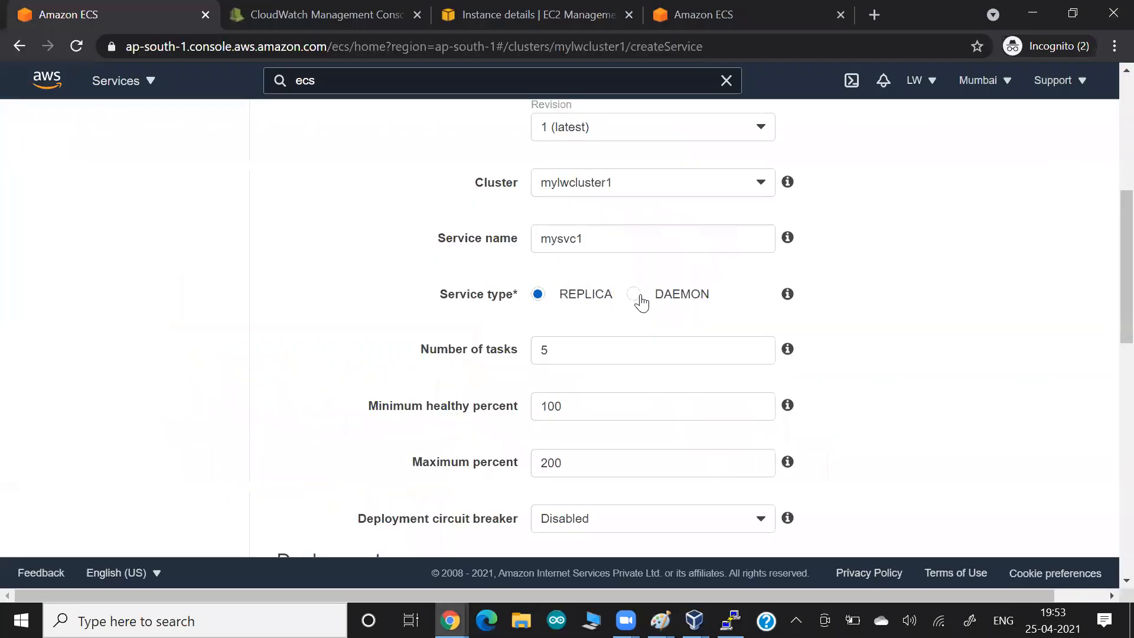
- Compare the DAEMON and REPLICA service types, leaving the service set to REPLICA
click(640, 296)
drag(559, 349, 637, 353)
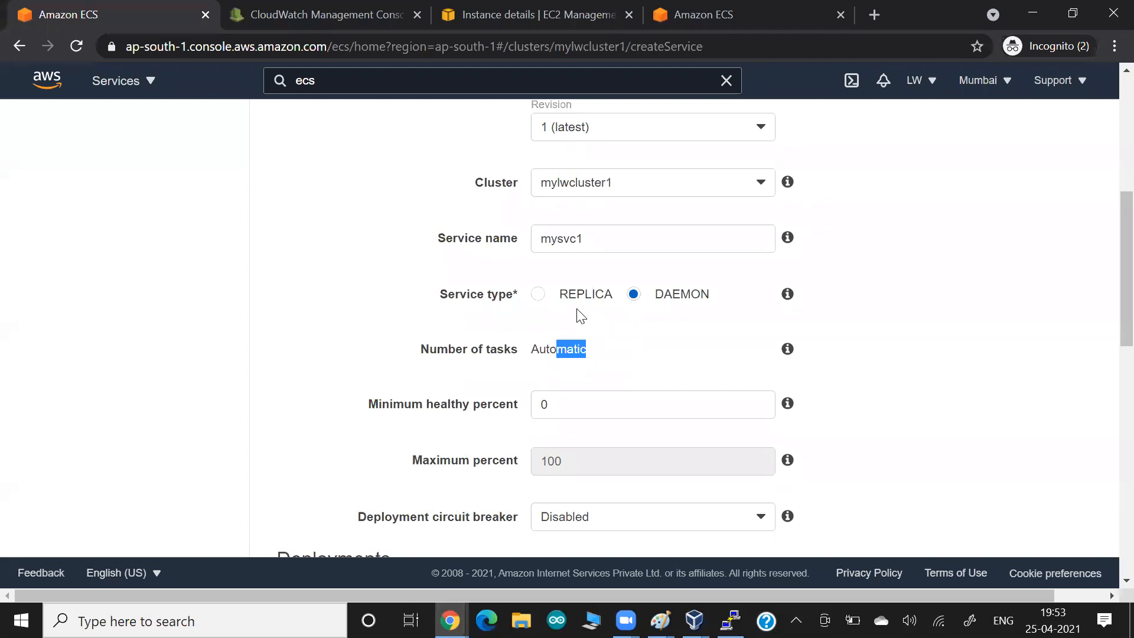
click(539, 298)
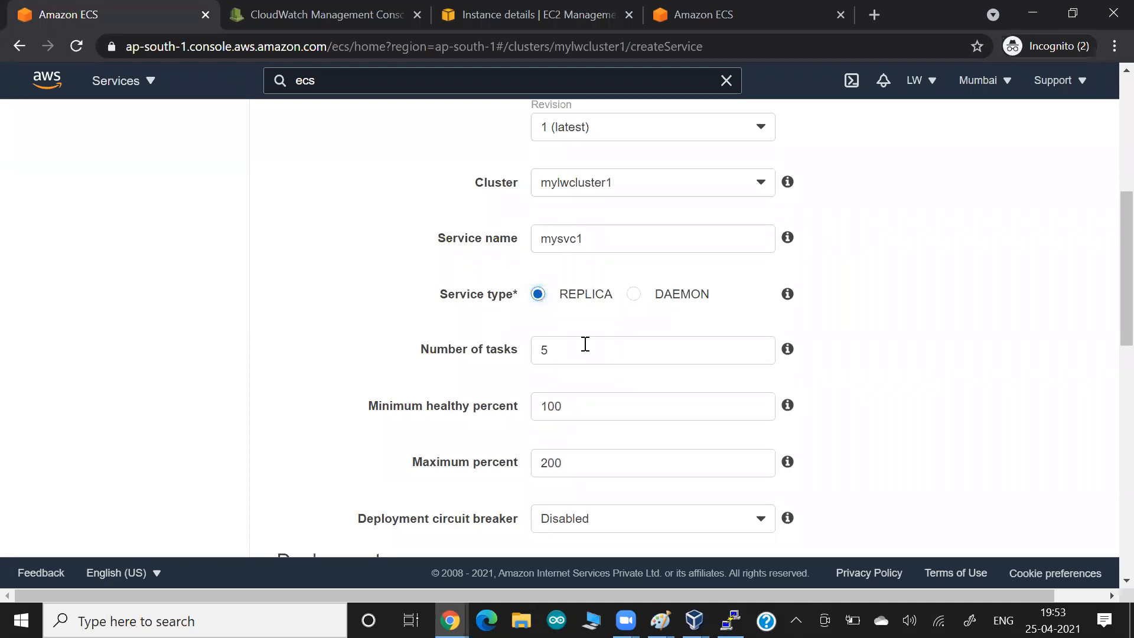
drag(665, 296, 710, 301)
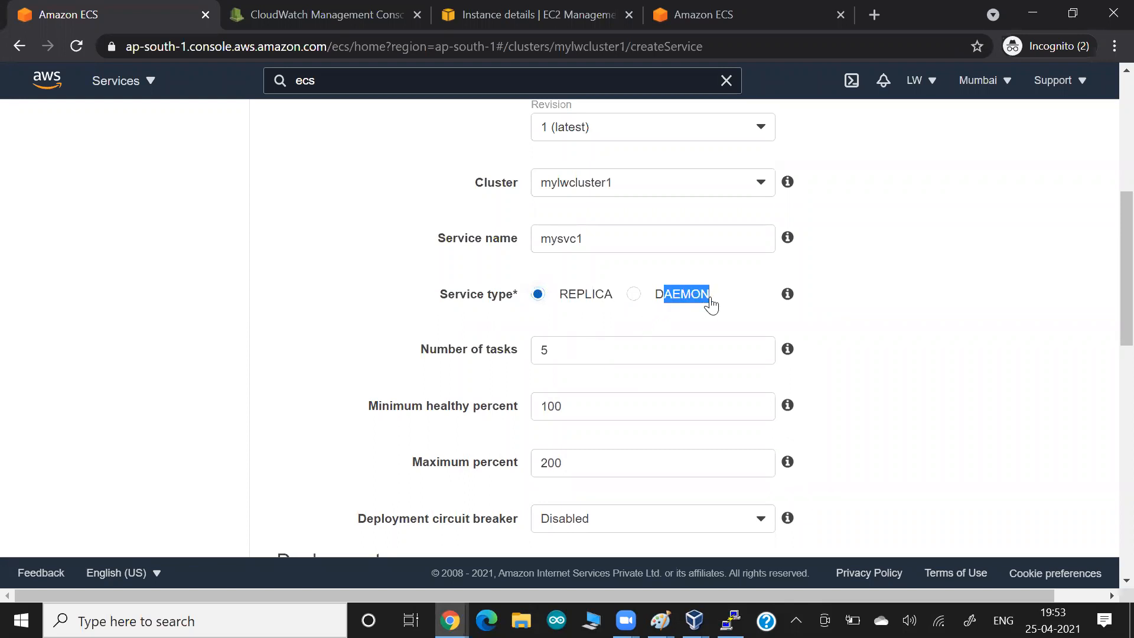
drag(567, 297, 597, 299)
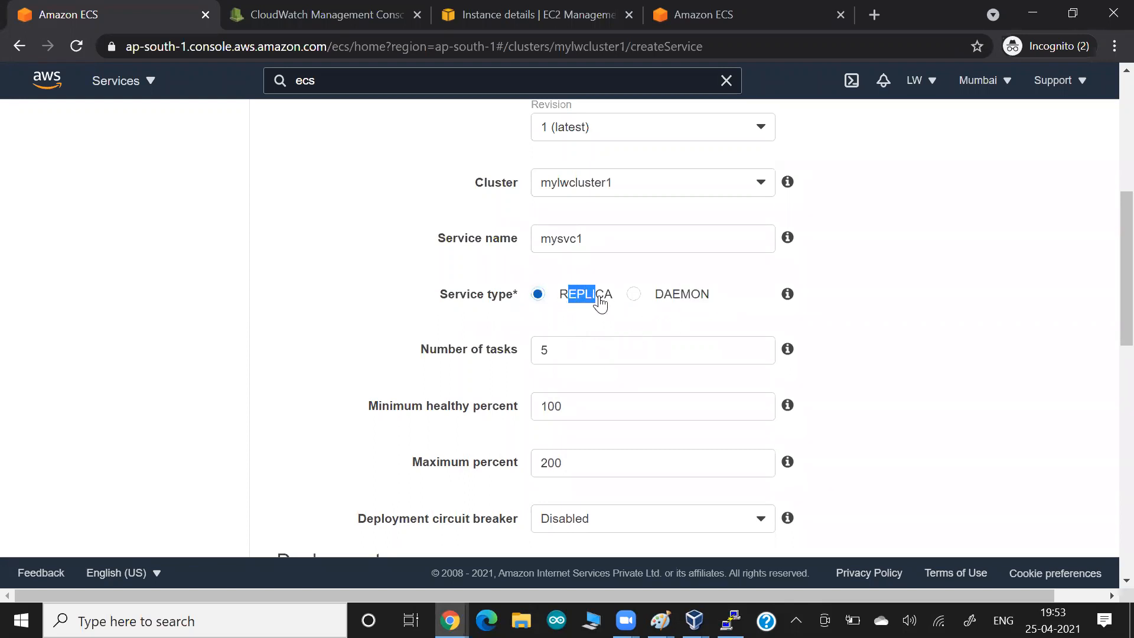
click(296, 286)
key(alt+Tab)
key(alt+Tab)
key(alt+Tab)
key(alt+Tab)
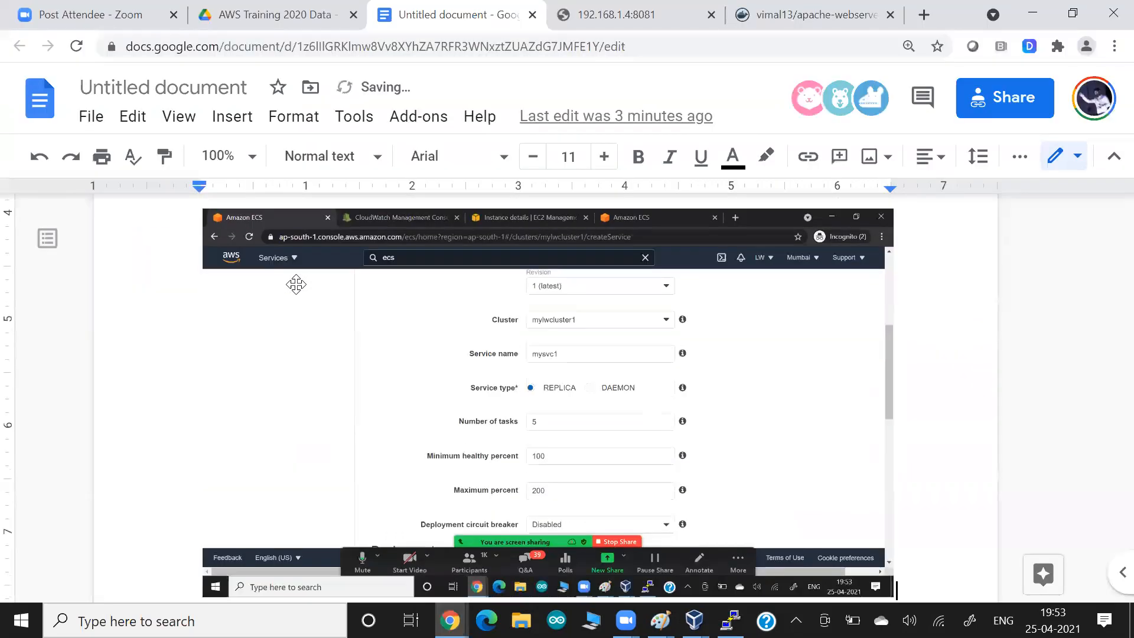
key(alt+Tab)
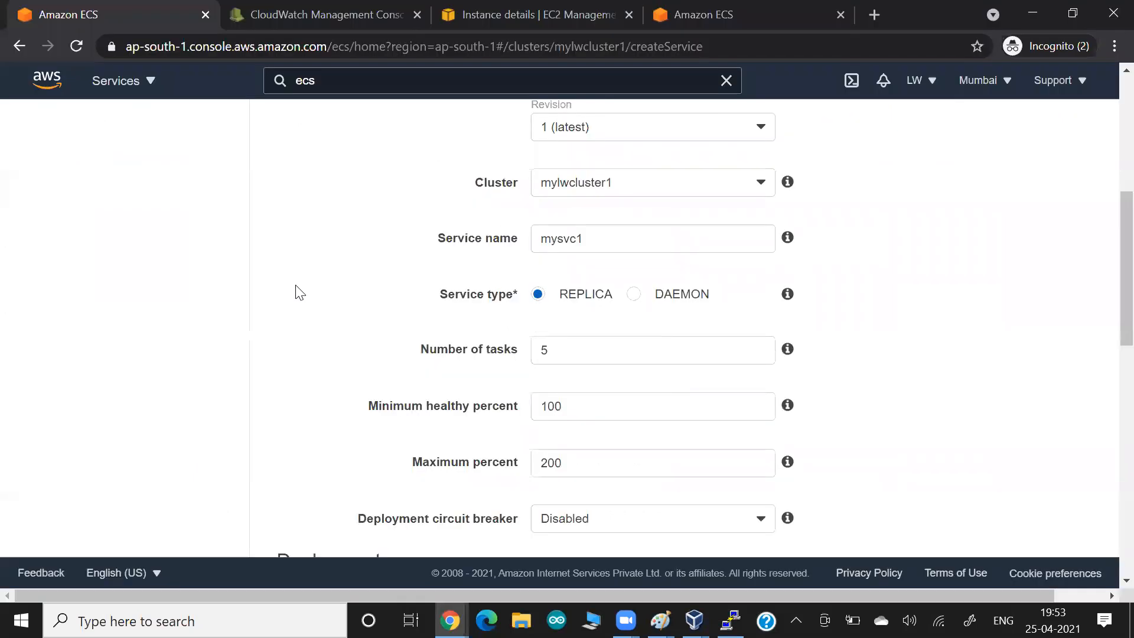
- Change Number of tasks from 5 to 1 and set Minimum healthy percent to 0
click(367, 355)
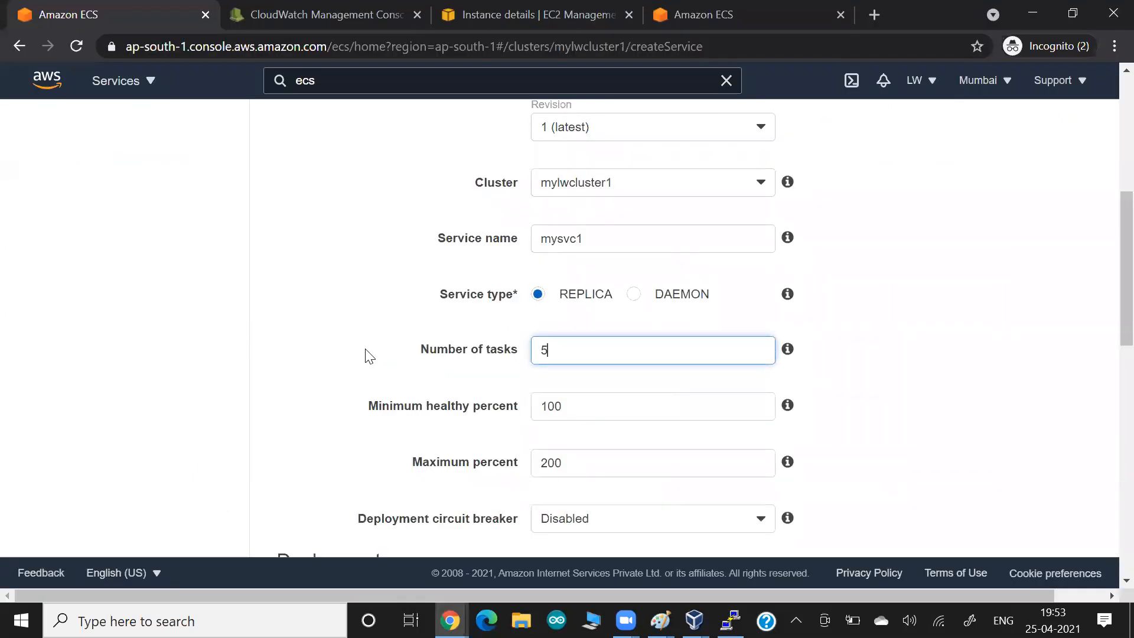
key(BackSpace)
text(1)
scroll(353, 351, down, 3)
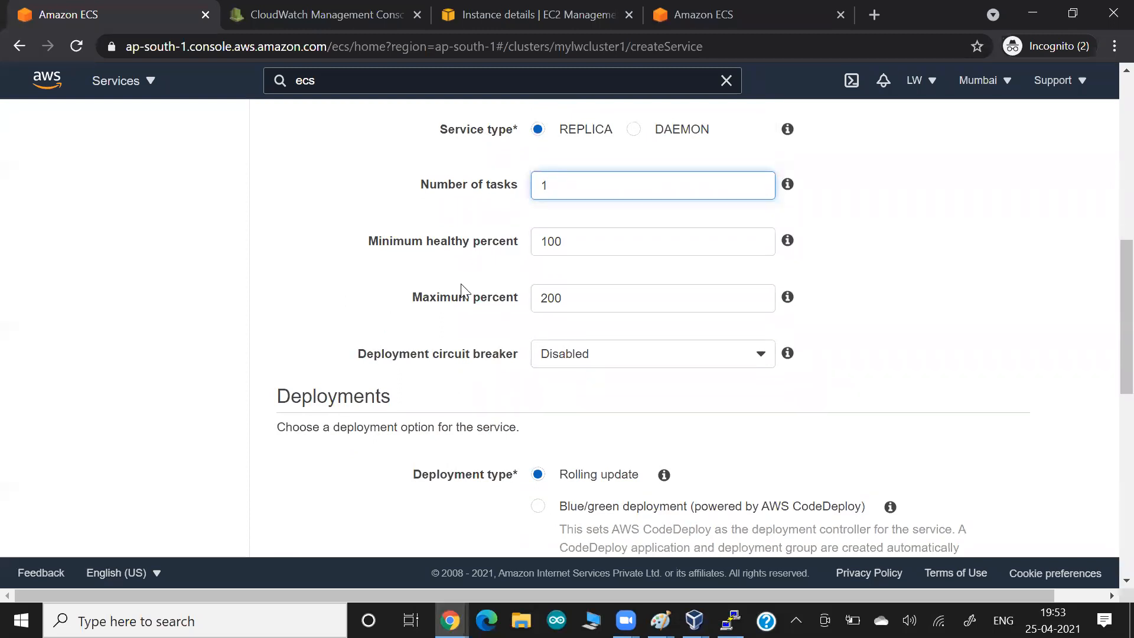
key(Tab)
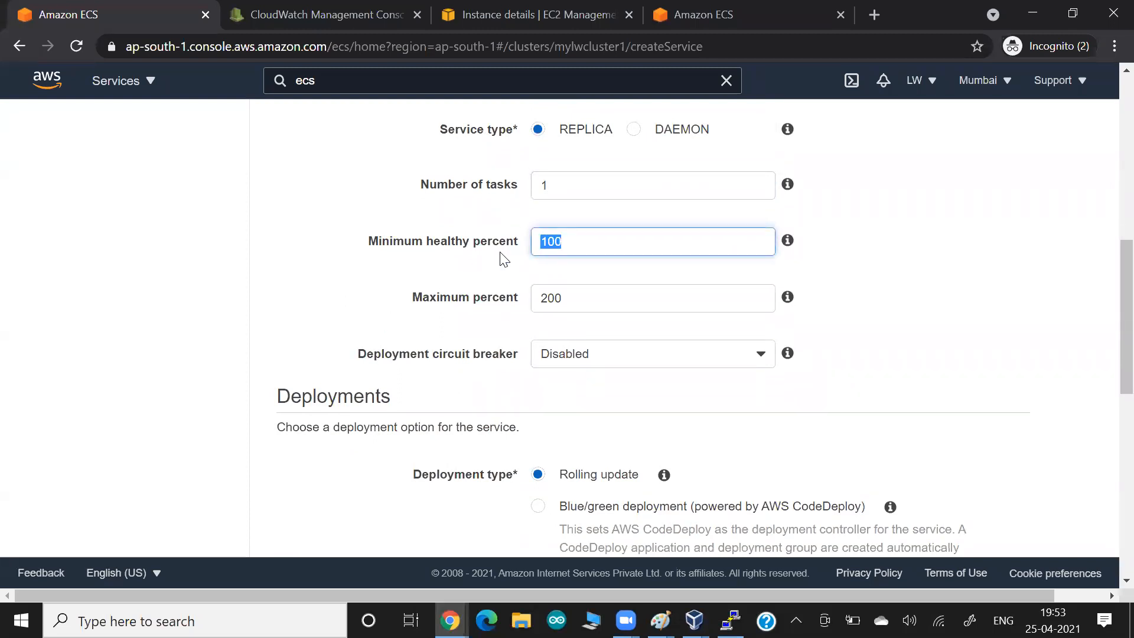
text(0)
key(Tab)
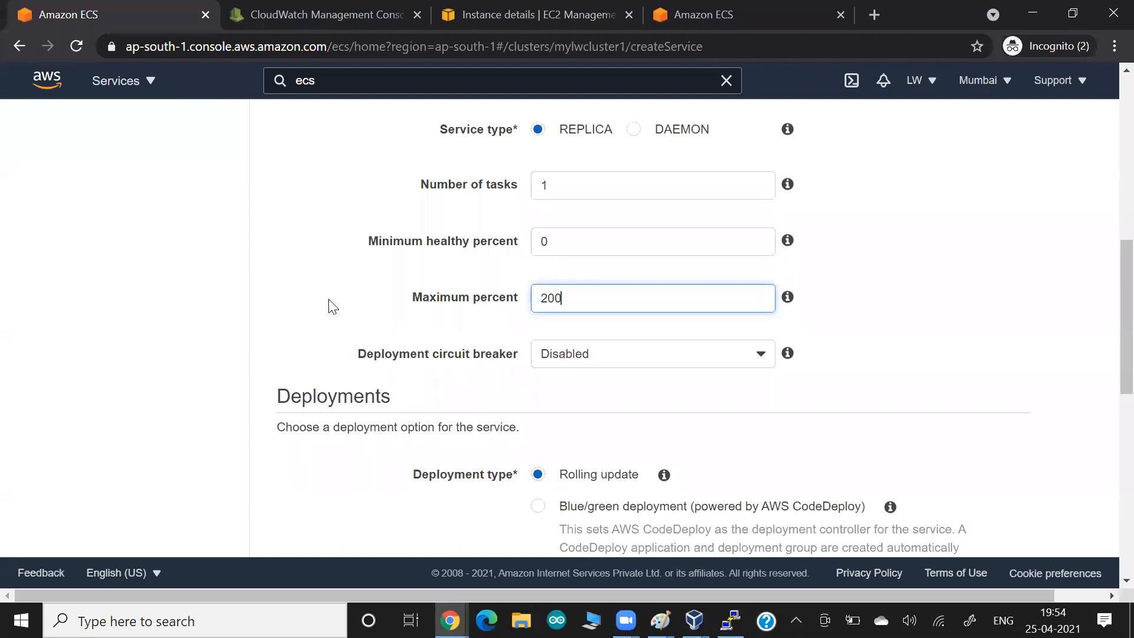
key(alt+Tab)
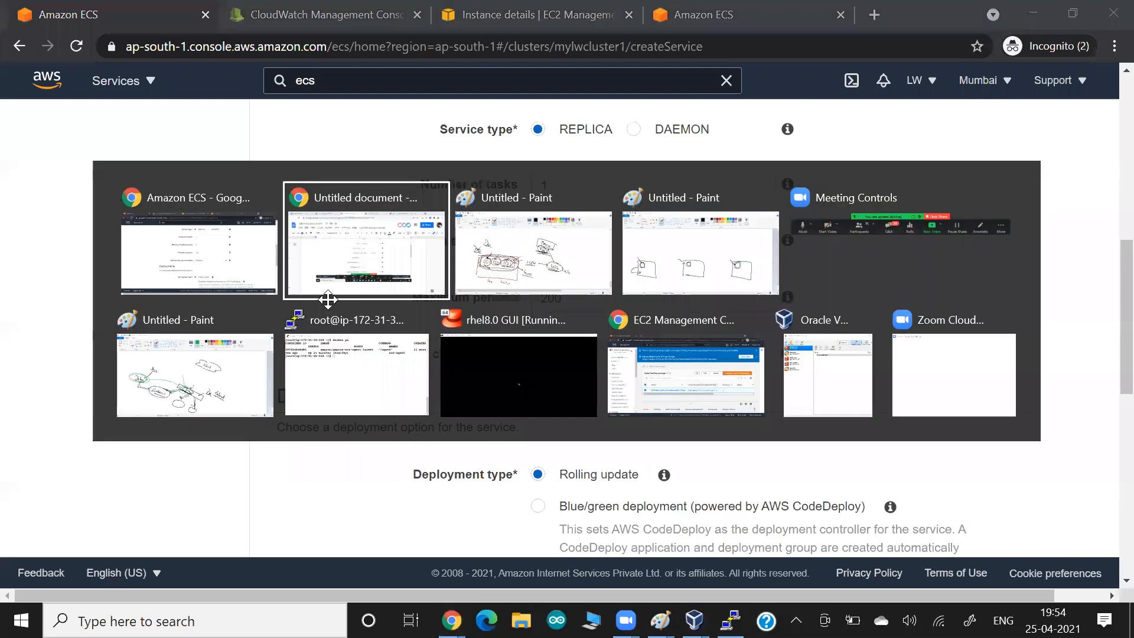
- Paste the form screenshot showing 1 task and 0% minimum healthy into the notes, then return to ECS
key(ctrl+v)
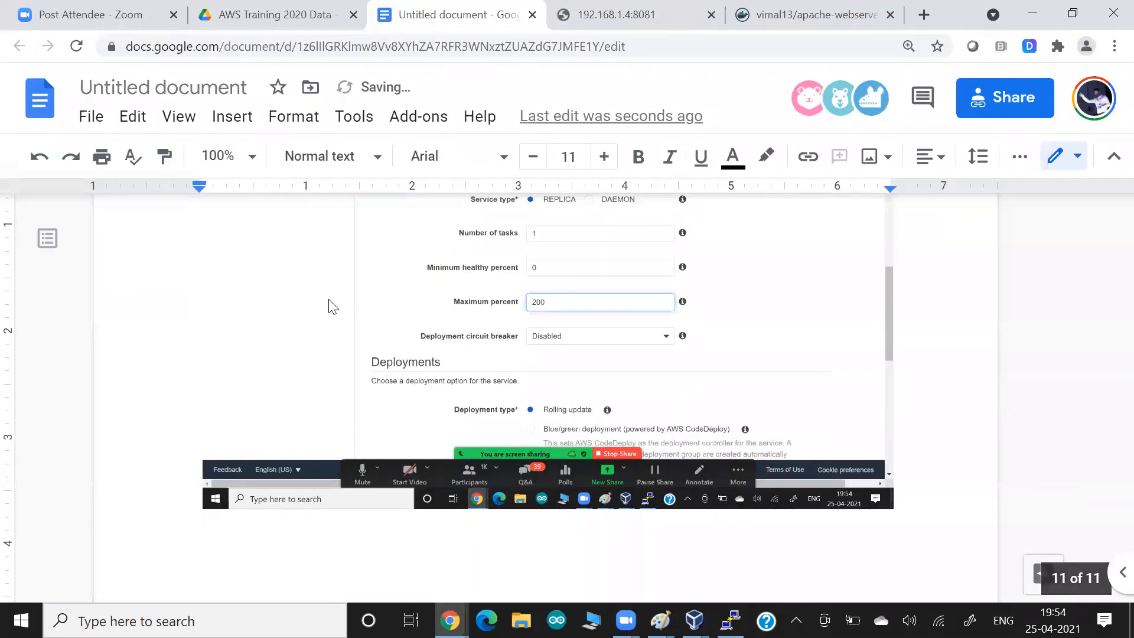
key(alt+Tab)
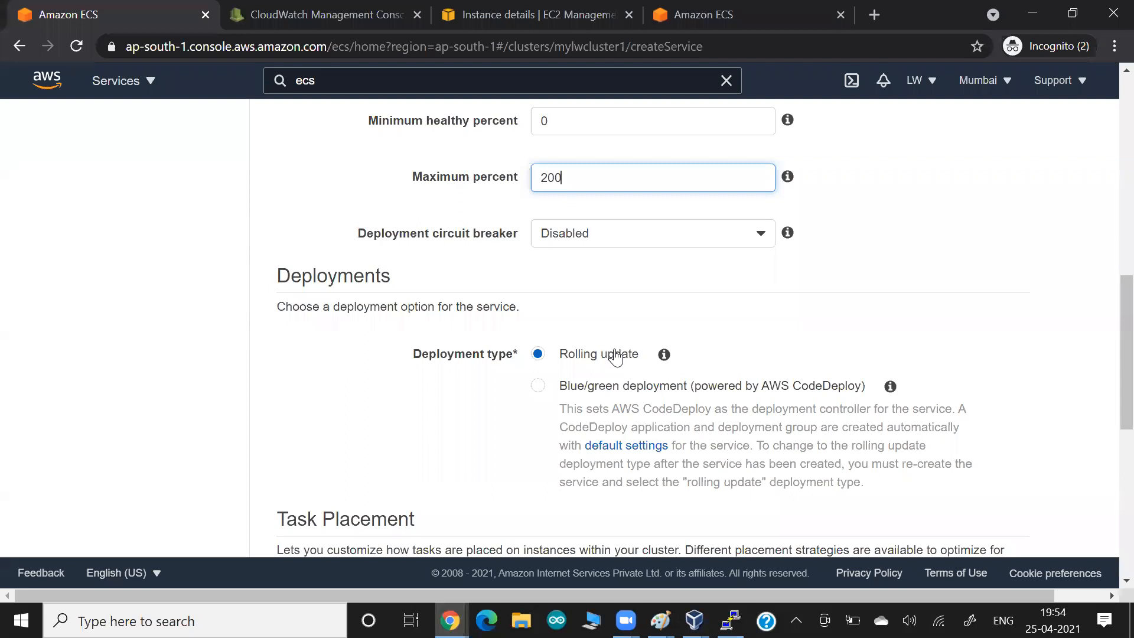
- In Paint, write 'Image' with arrows leading to two circles around a C
key(alt+Tab)
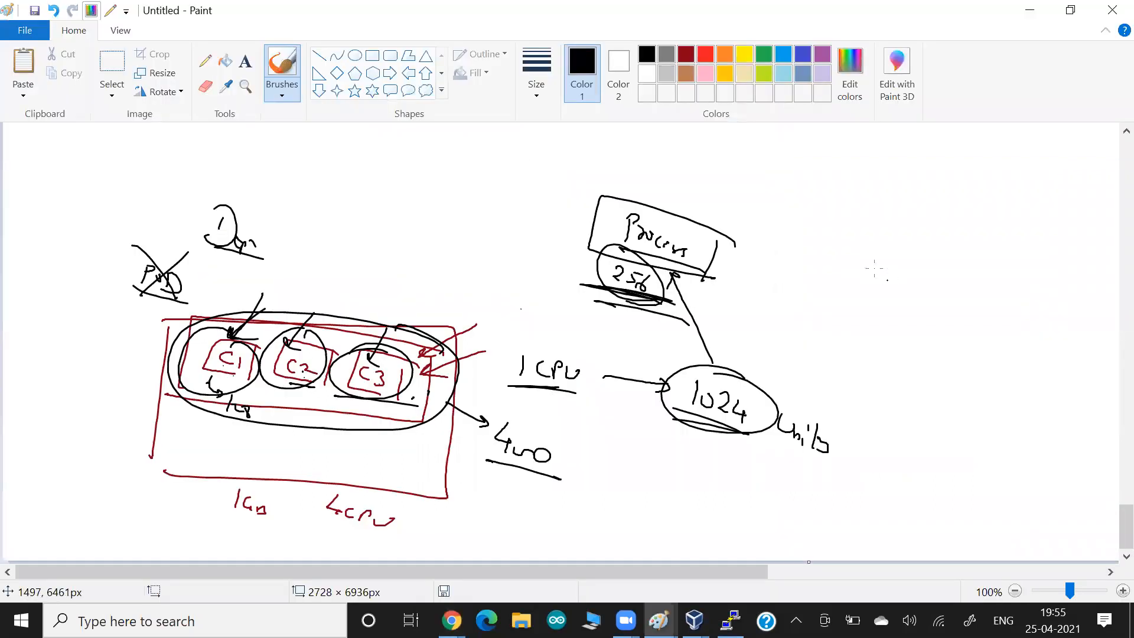
drag(858, 257, 877, 258)
mouse_move(861, 264)
mouse_down()
mouse_move(868, 288)
mouse_move(901, 295)
mouse_move(1025, 460)
mouse_up()
drag(1026, 420, 1030, 481)
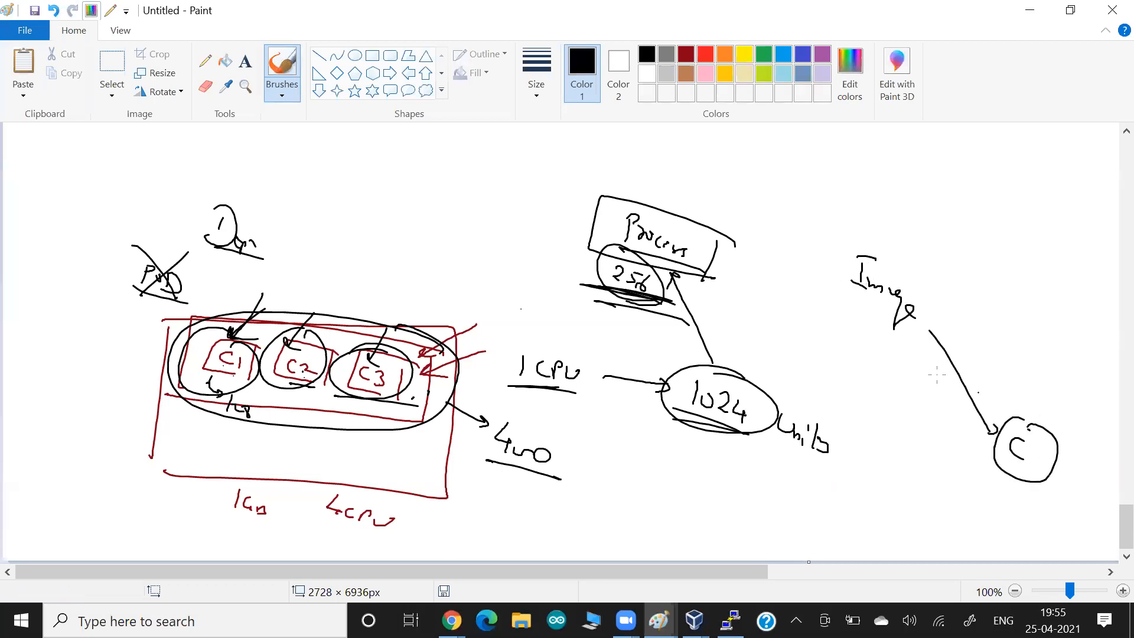
mouse_move(833, 300)
mouse_down()
mouse_move(950, 322)
mouse_move(873, 313)
mouse_move(961, 447)
mouse_move(944, 445)
mouse_up()
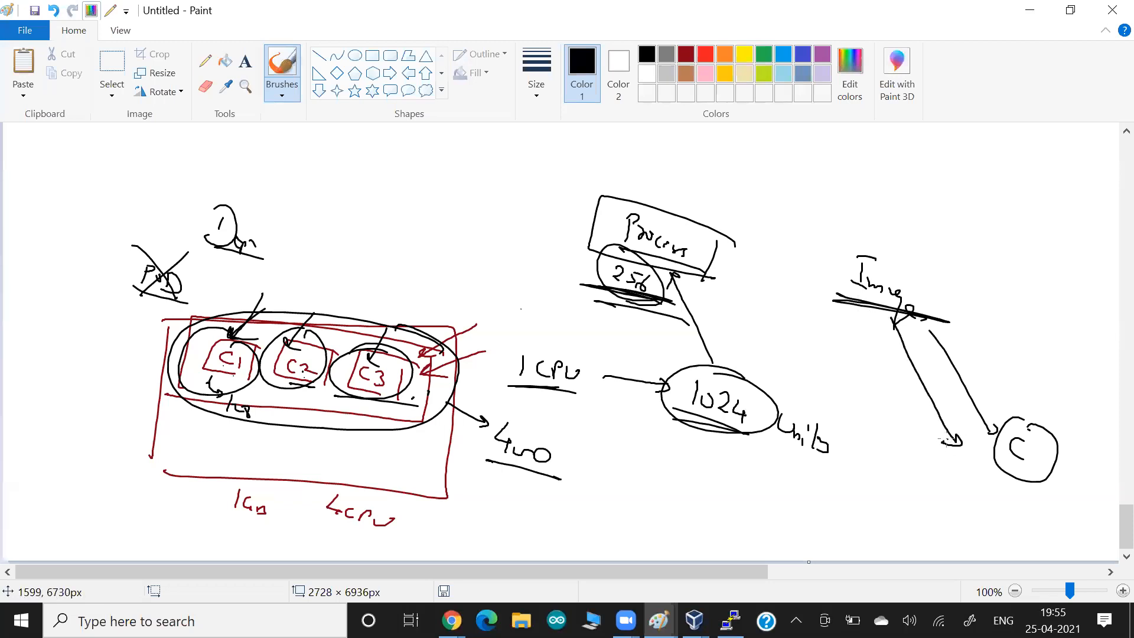
mouse_move(1031, 417)
mouse_down()
mouse_move(1062, 473)
mouse_move(1058, 423)
mouse_up()
- Sketch a cloud linked to the other circle and cross out the circled C
mouse_move(1079, 275)
mouse_down()
mouse_move(1055, 283)
mouse_move(1106, 315)
mouse_move(1097, 300)
mouse_up()
drag(1055, 290, 1074, 308)
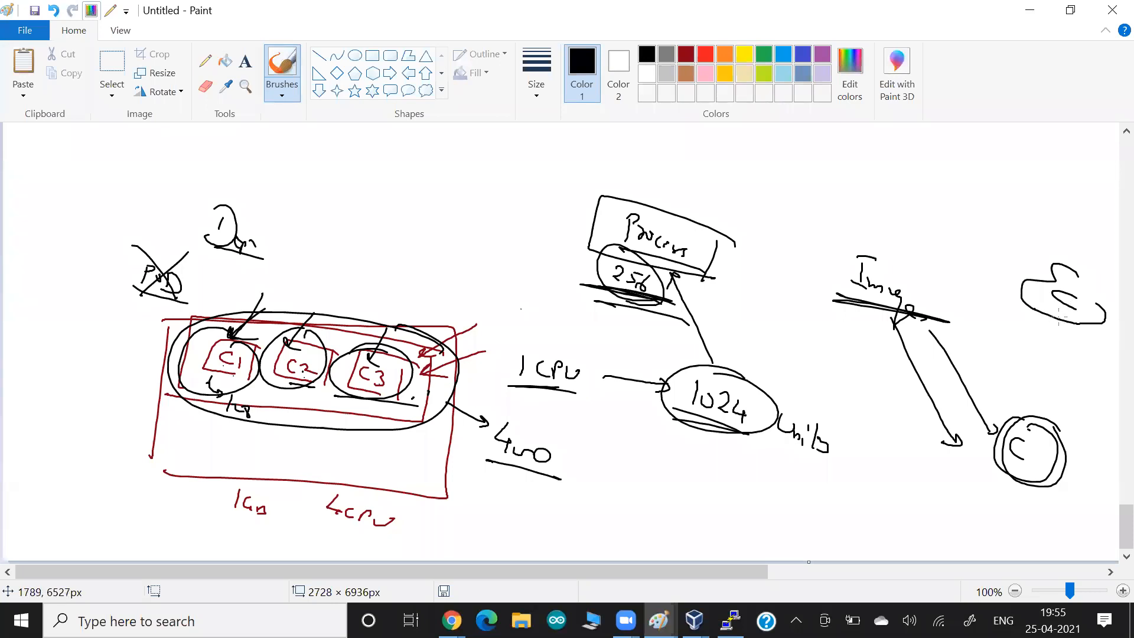
mouse_move(945, 431)
mouse_down()
mouse_move(940, 502)
mouse_move(947, 433)
mouse_up()
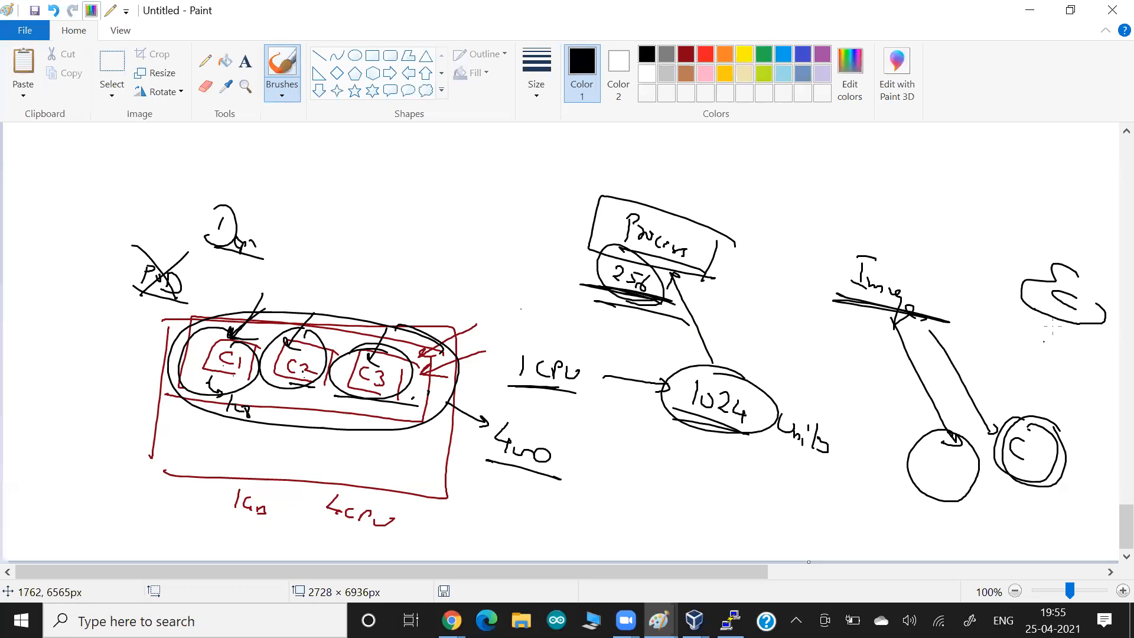
mouse_move(1086, 335)
mouse_down()
mouse_move(1015, 307)
mouse_move(1050, 337)
mouse_move(969, 367)
mouse_move(930, 436)
mouse_move(938, 446)
mouse_up()
drag(1011, 388, 1044, 498)
drag(1071, 391, 975, 518)
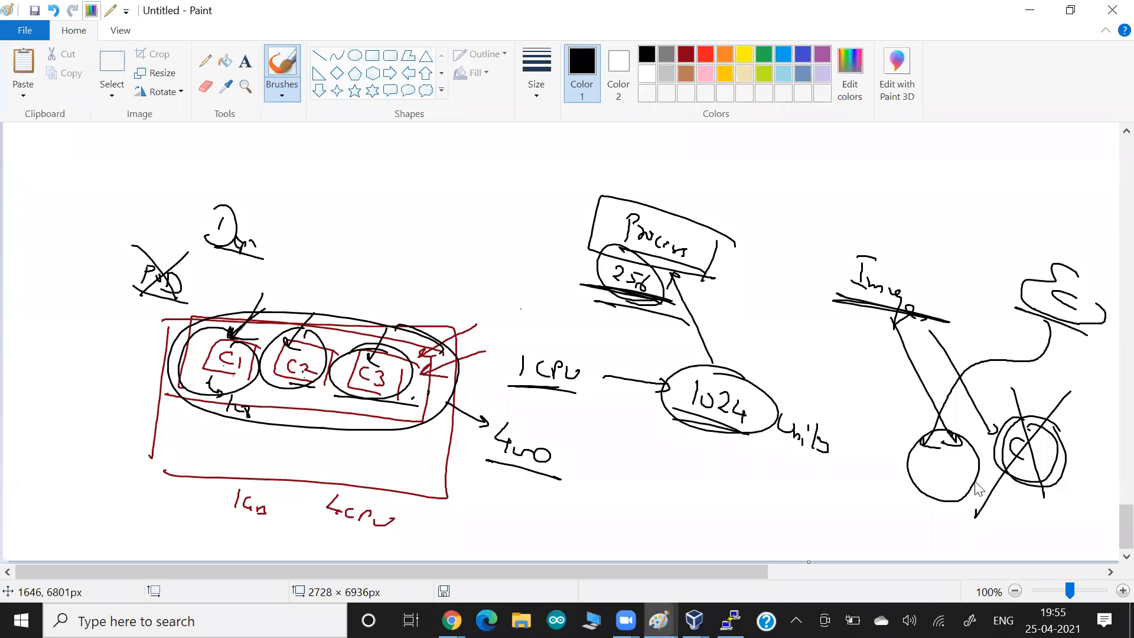
key(alt+Tab)
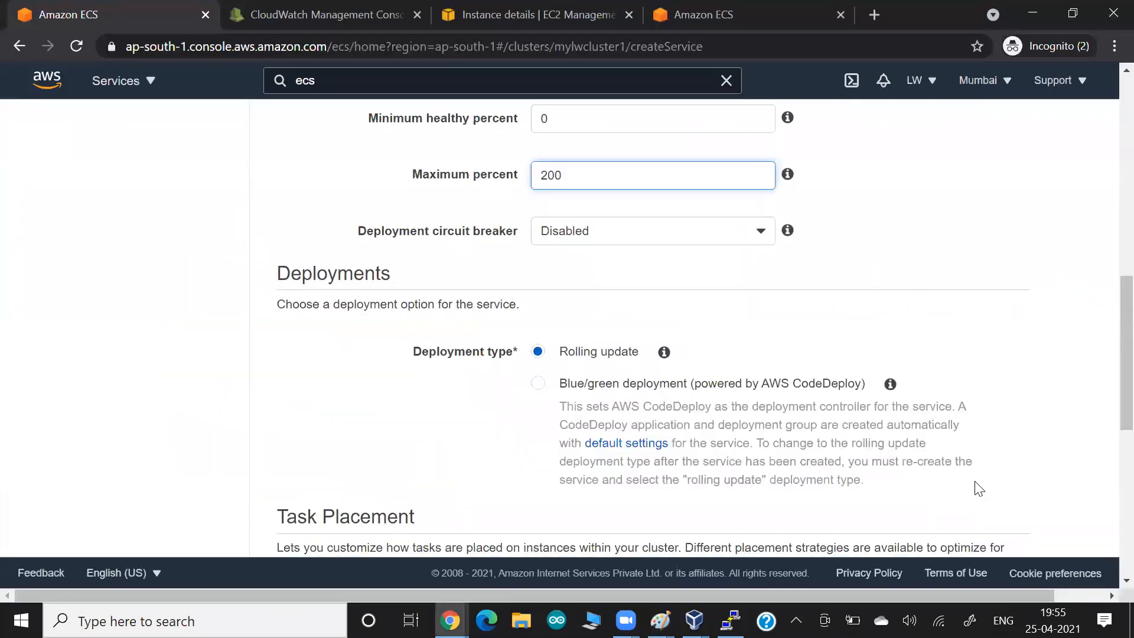
- Scroll through the service settings and continue to the Configure network step
scroll(979, 488, down, 2)
scroll(979, 488, down, 6)
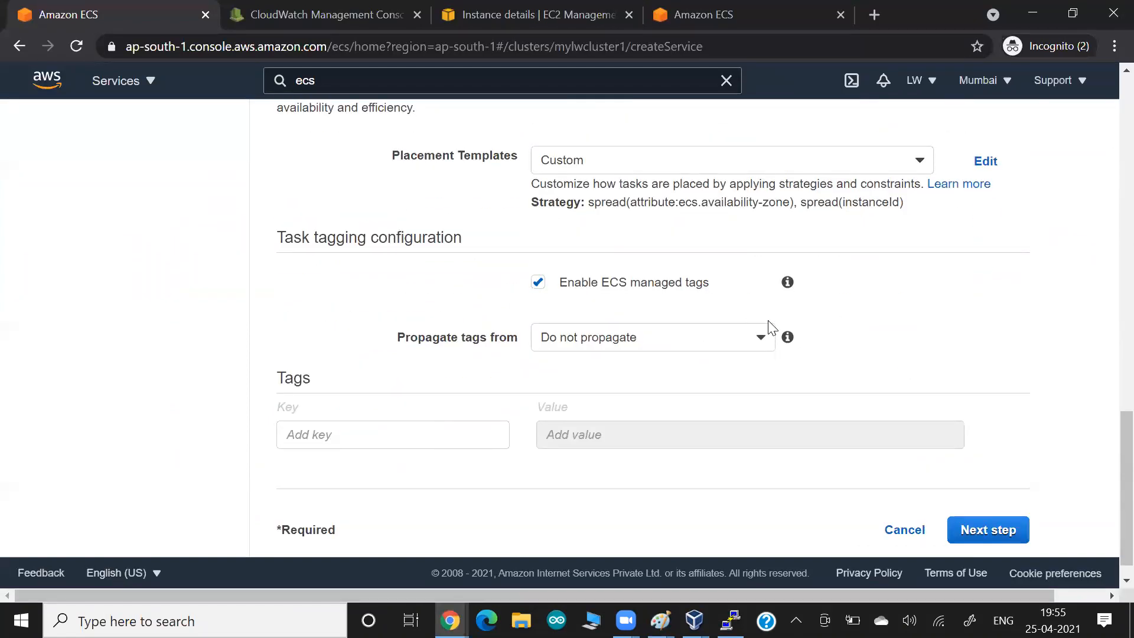
scroll(771, 328, down, 1)
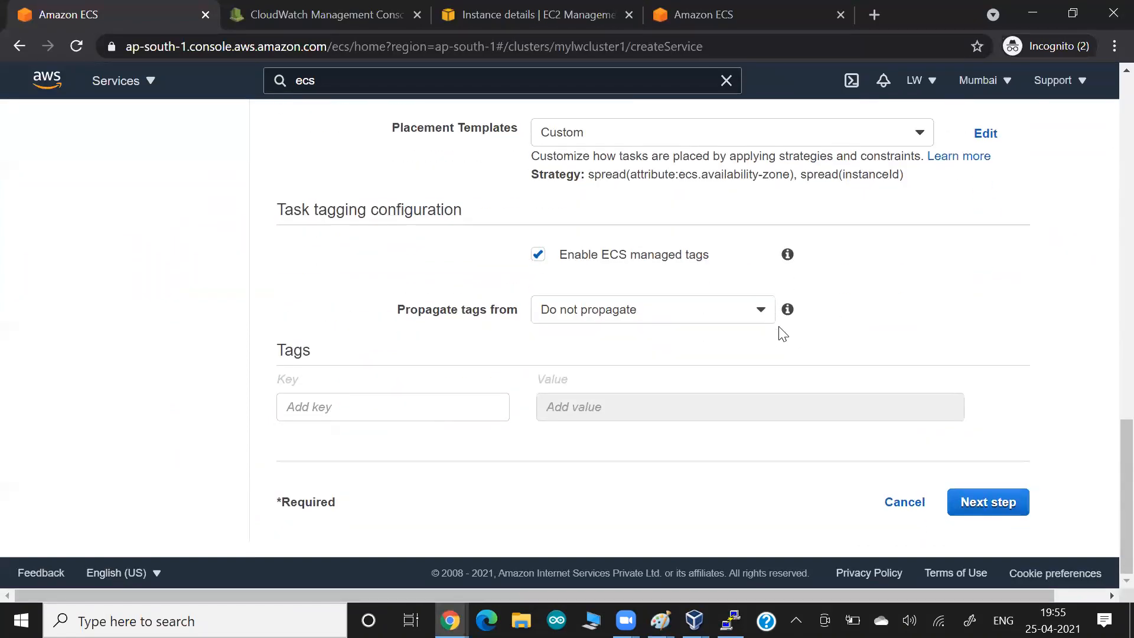
click(988, 503)
- Leave Load balancer type as None and service discovery unset, advancing to Set Auto Scaling
scroll(790, 372, up, 5)
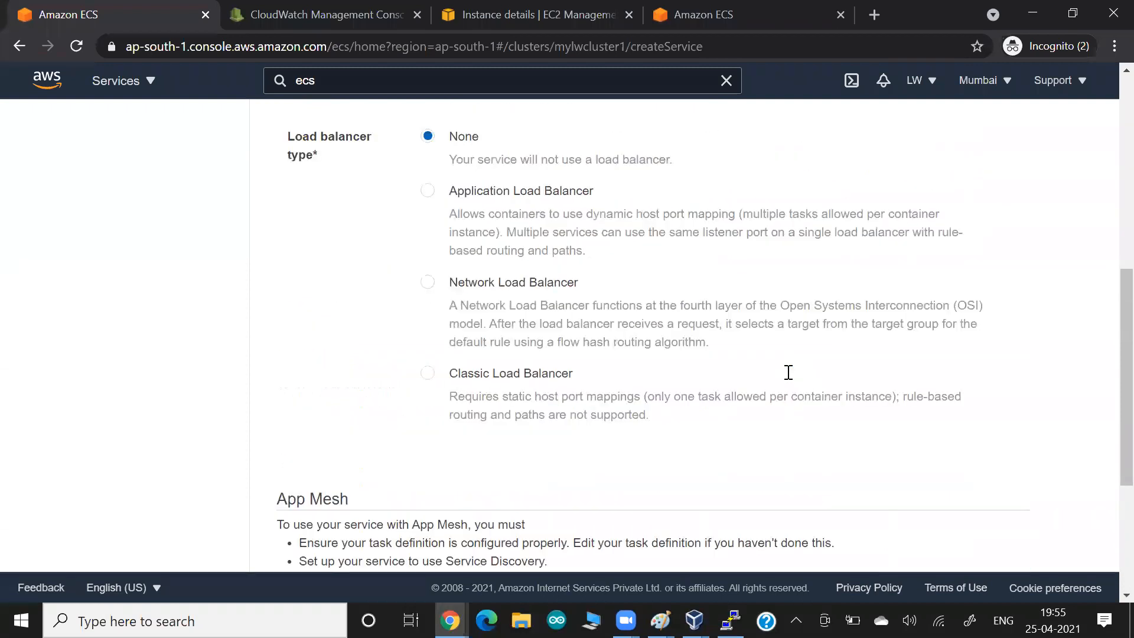
scroll(788, 372, up, 7)
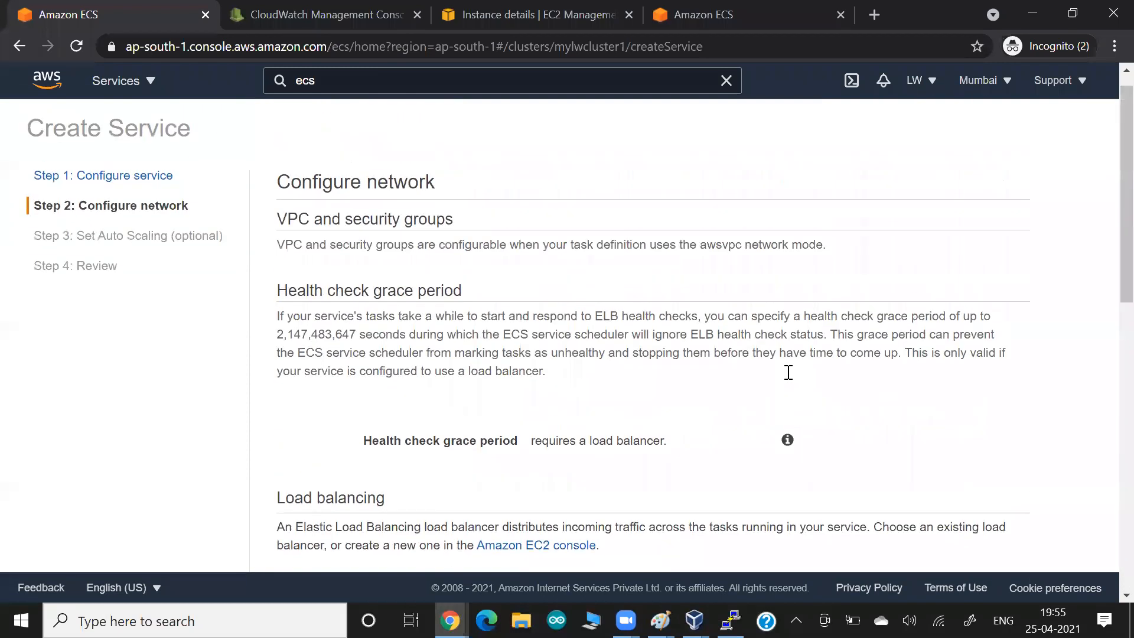
scroll(788, 373, down, 4)
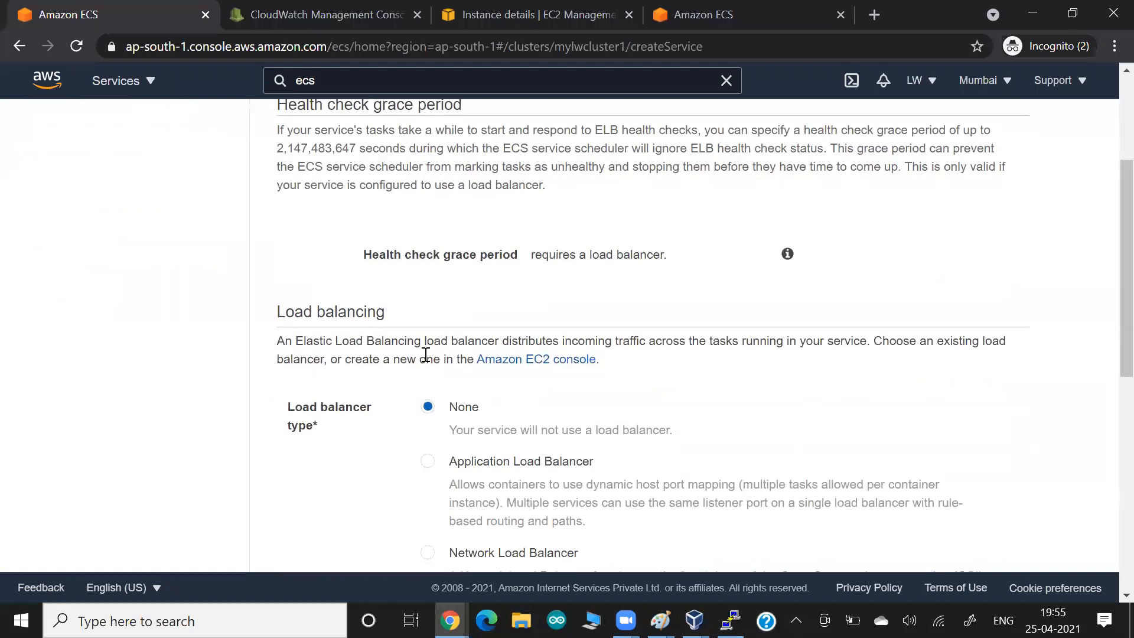
drag(322, 314, 390, 319)
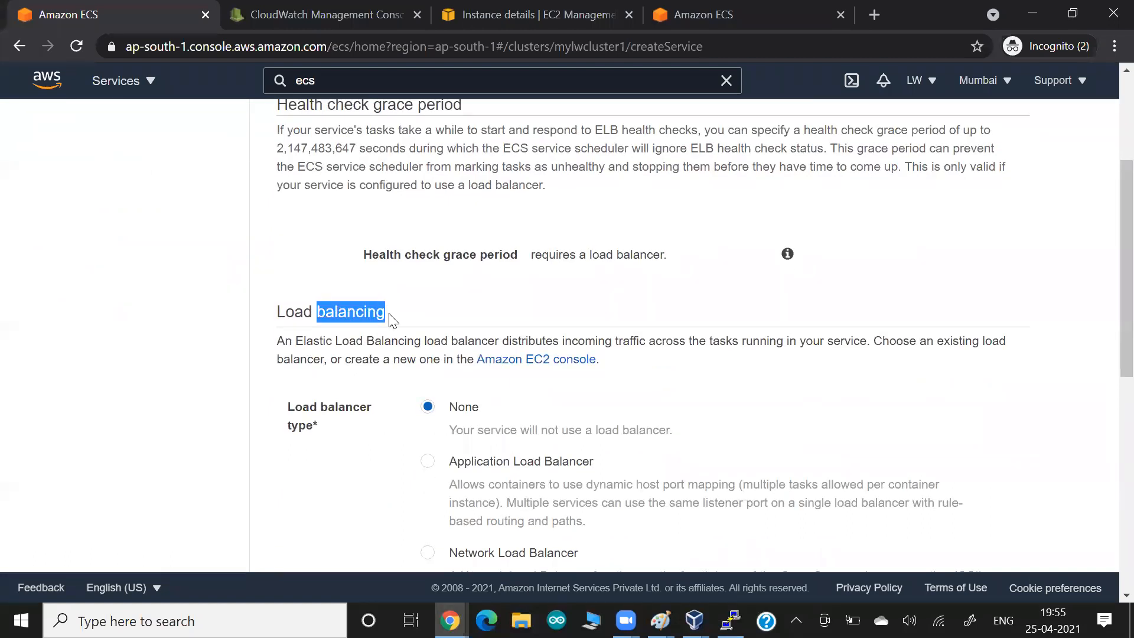
drag(307, 341, 372, 355)
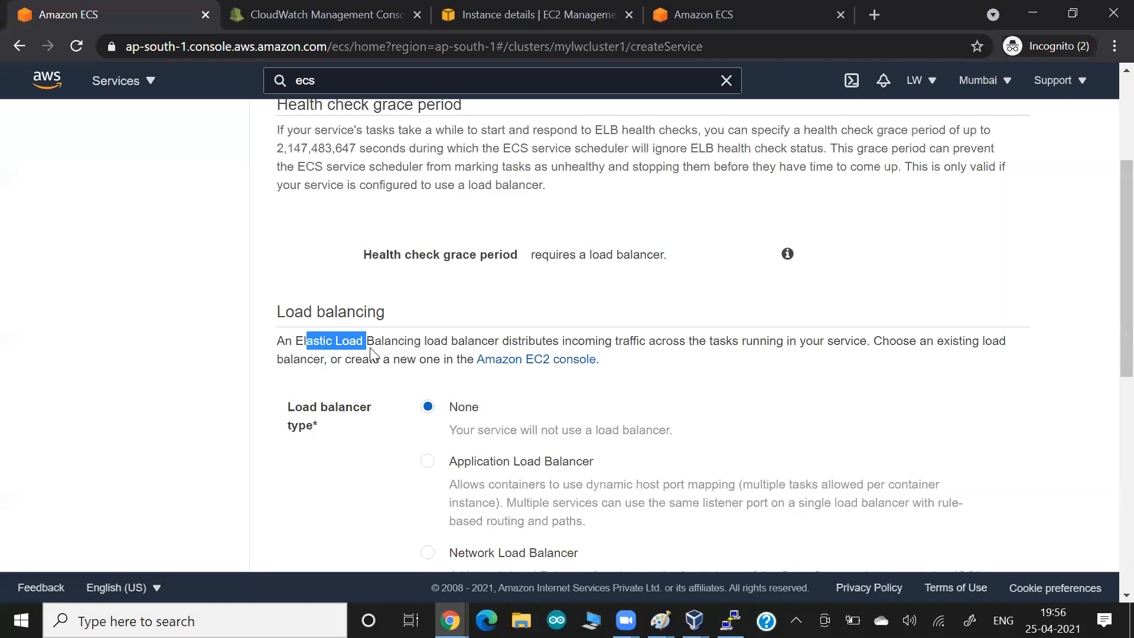
scroll(371, 353, down, 3)
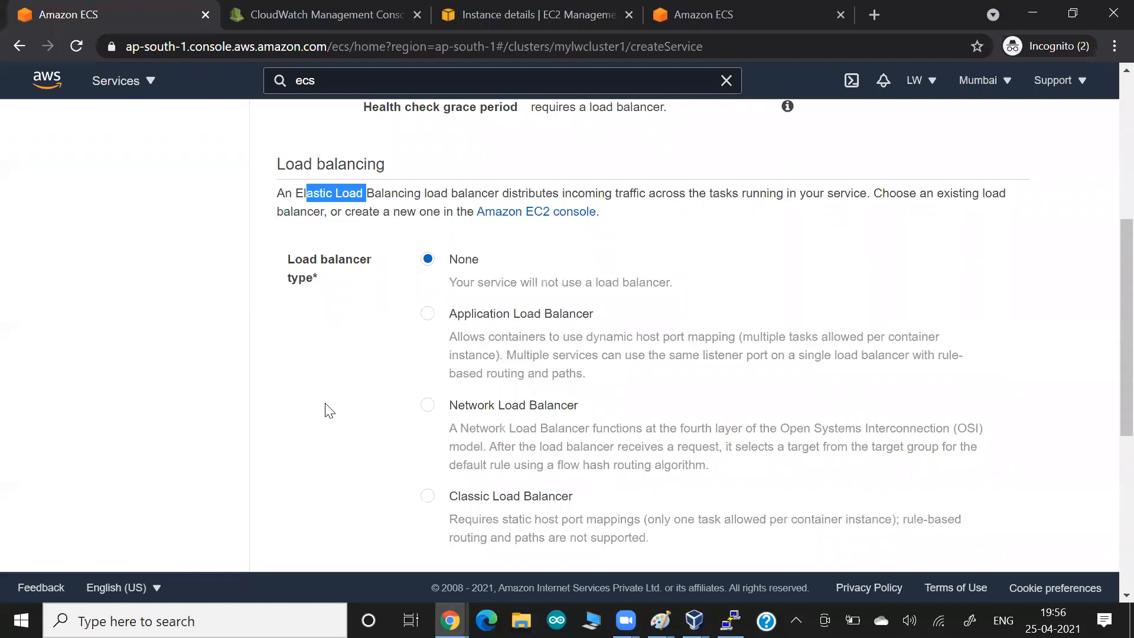
scroll(329, 411, up, 3)
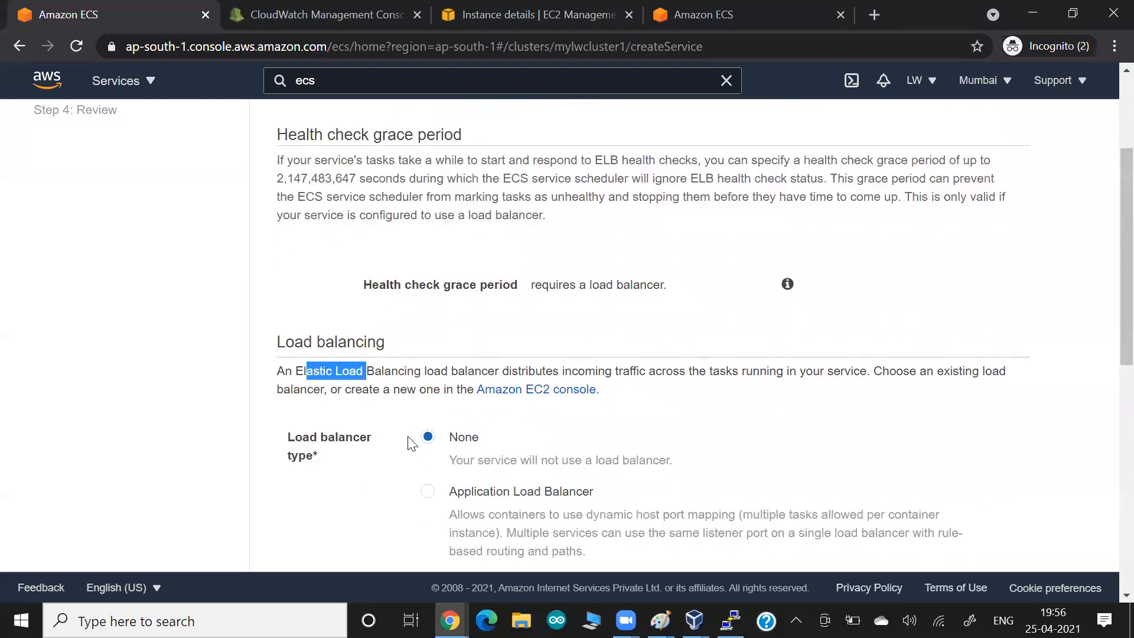
scroll(357, 437, down, 5)
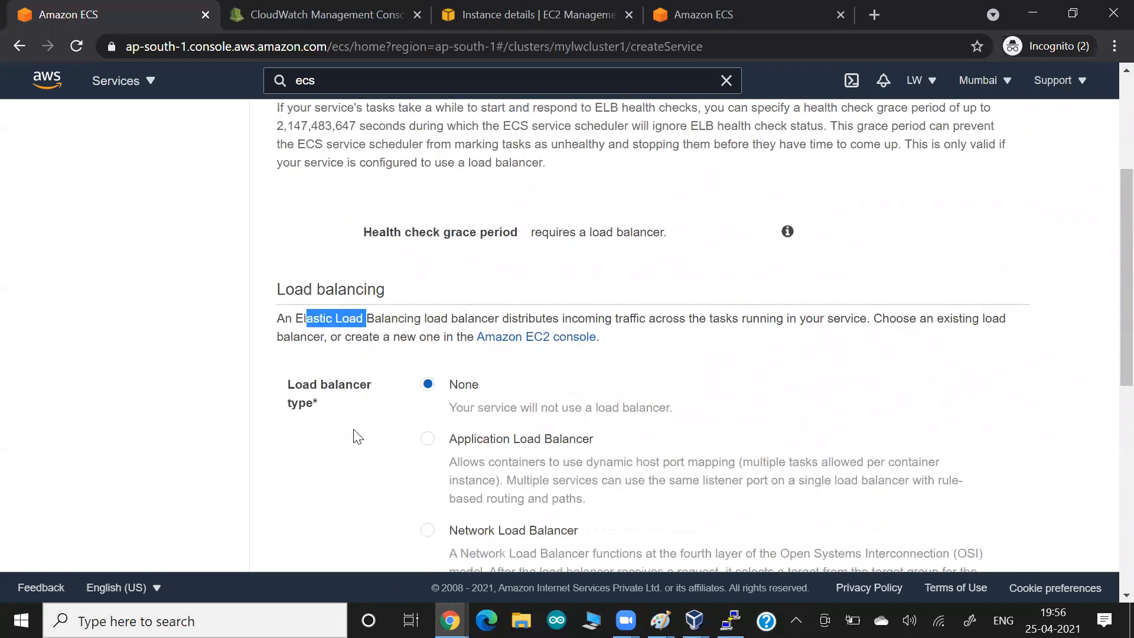
scroll(358, 437, down, 3)
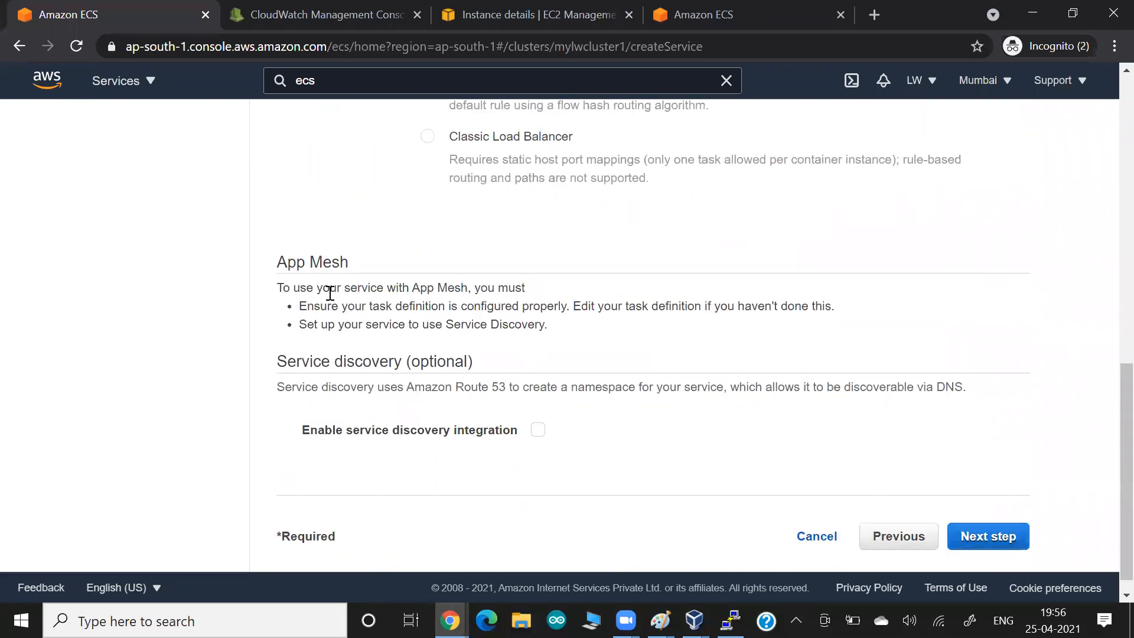
scroll(358, 344, down, 1)
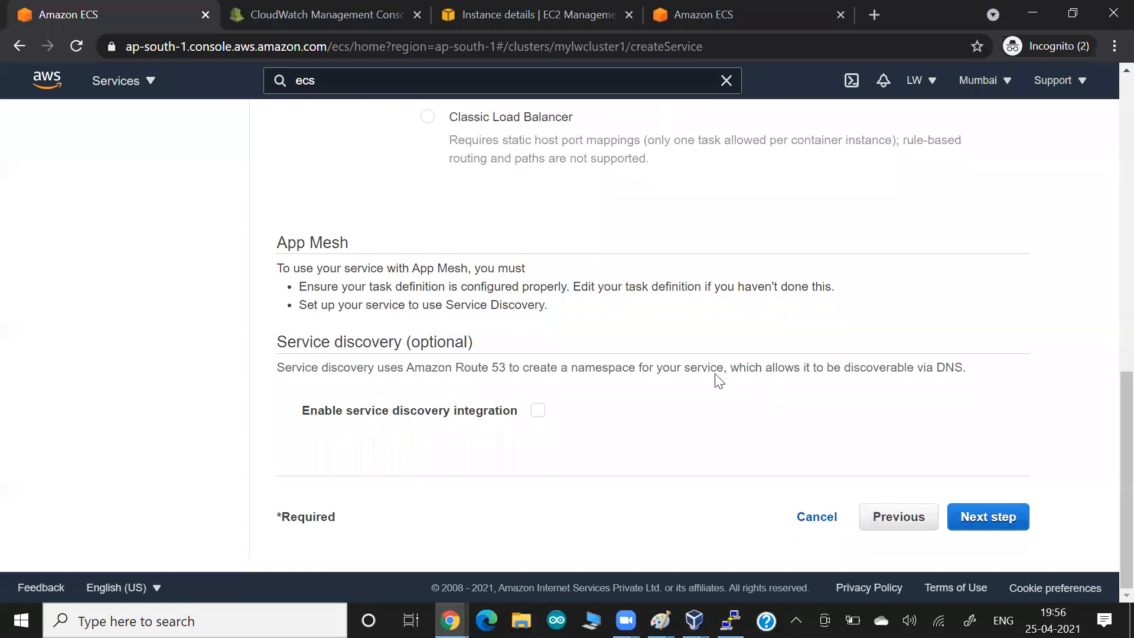
click(998, 518)
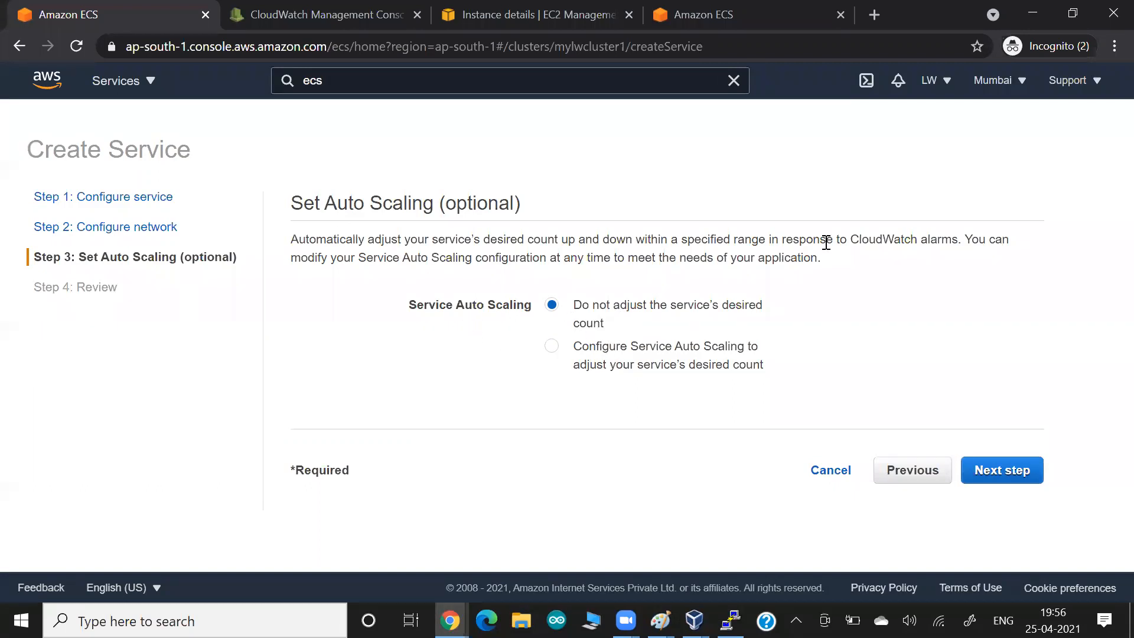
- Skip auto scaling, review and create mysvc1, then view its page showing desired count 1
drag(827, 241, 969, 256)
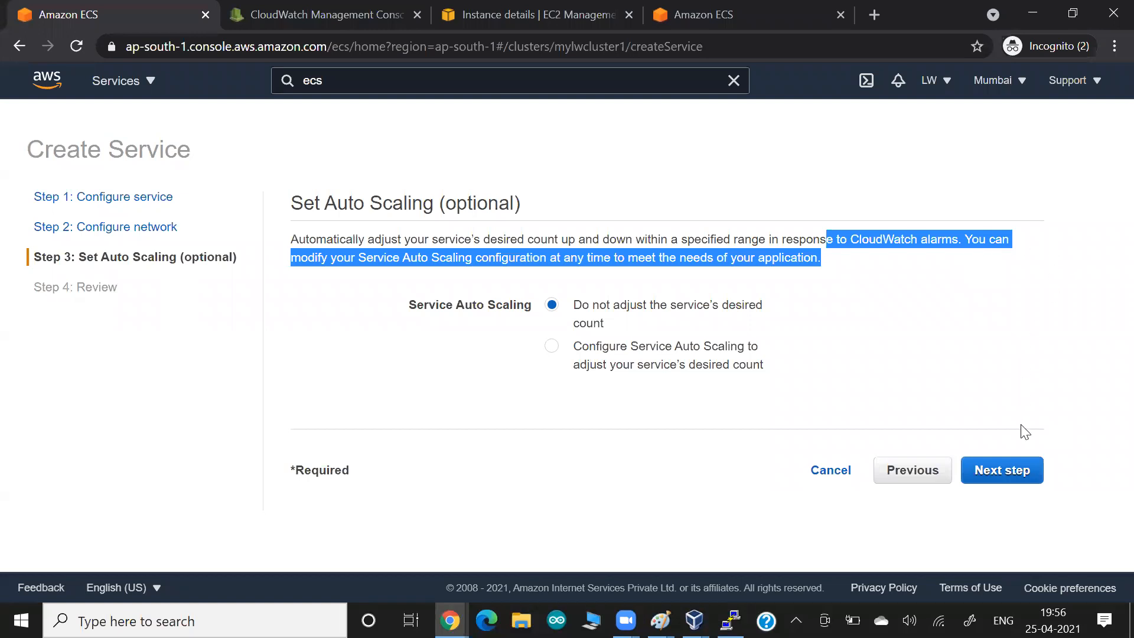
click(1011, 469)
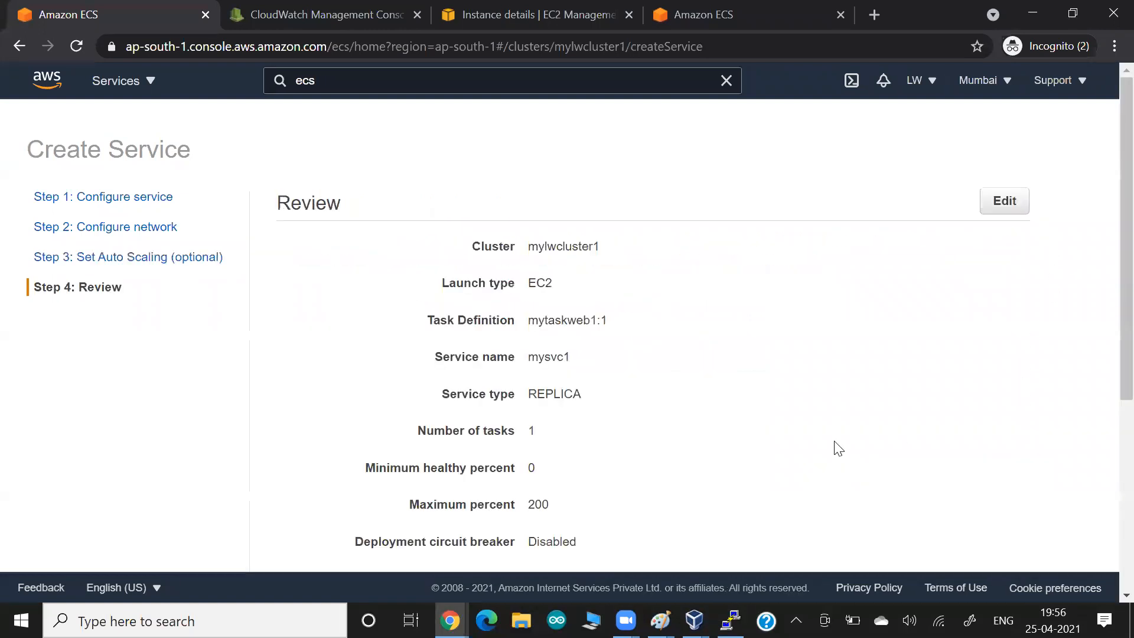
scroll(827, 447, down, 5)
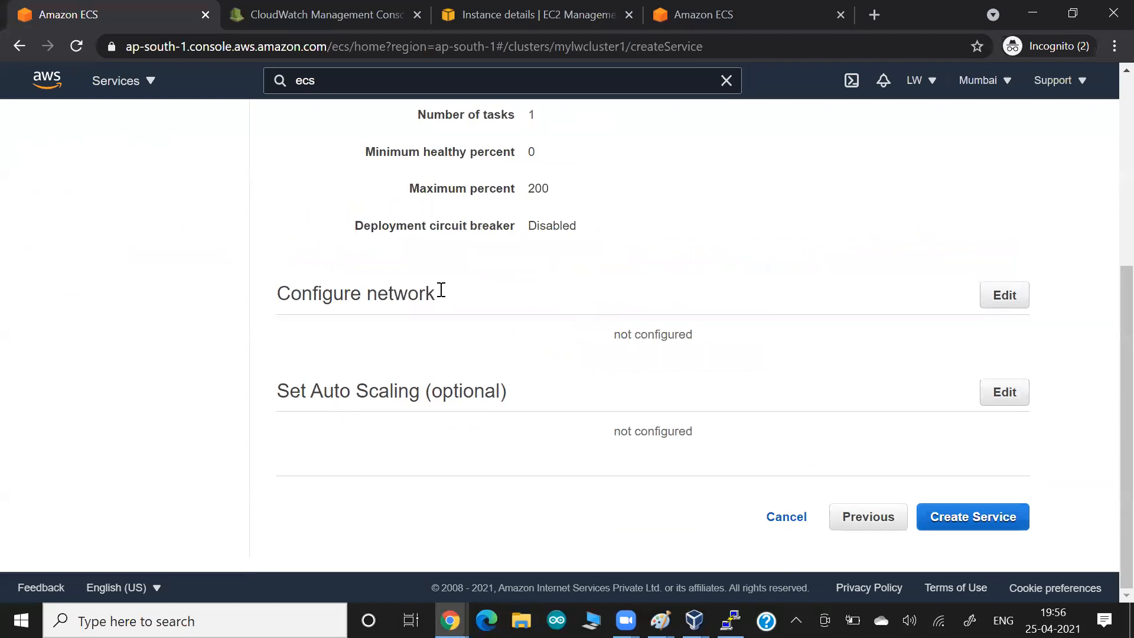
click(983, 519)
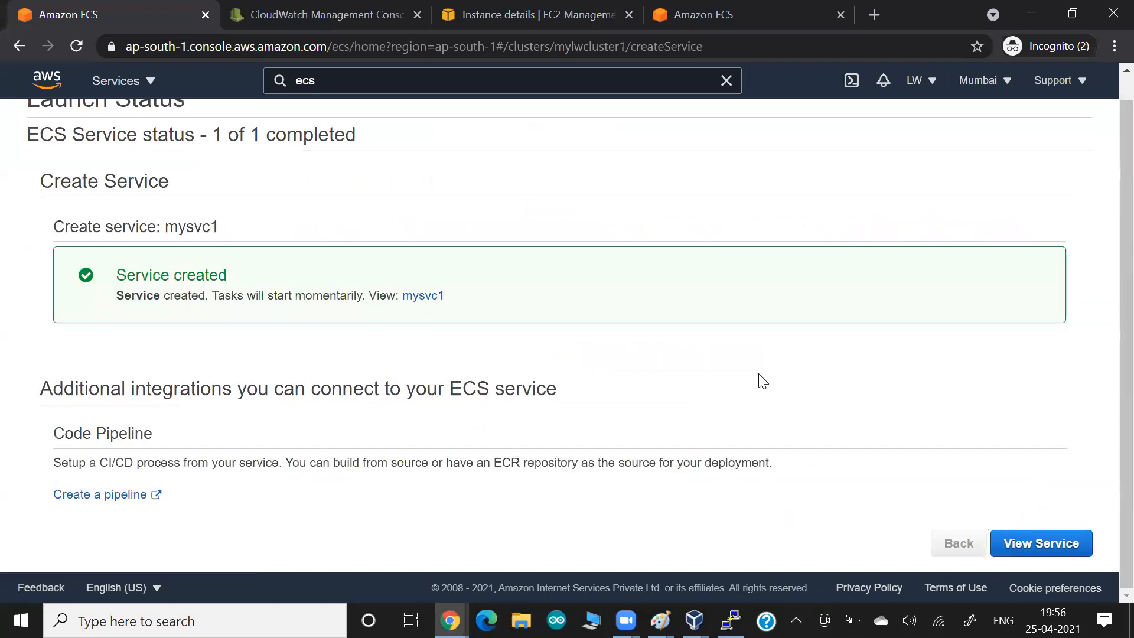
click(1045, 548)
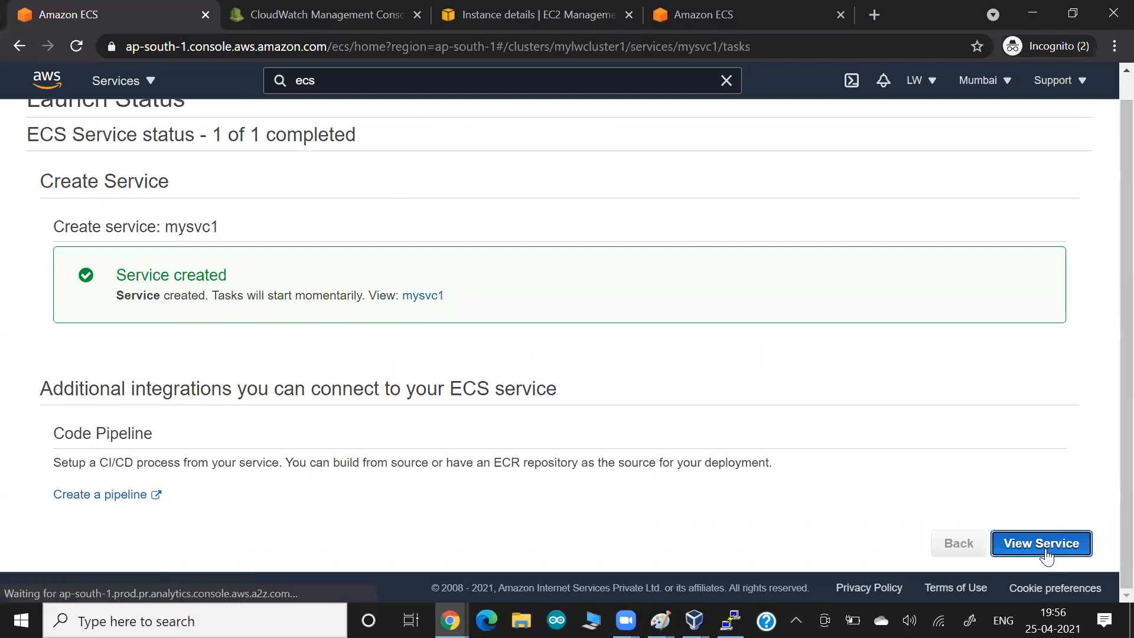
scroll(645, 368, down, 1)
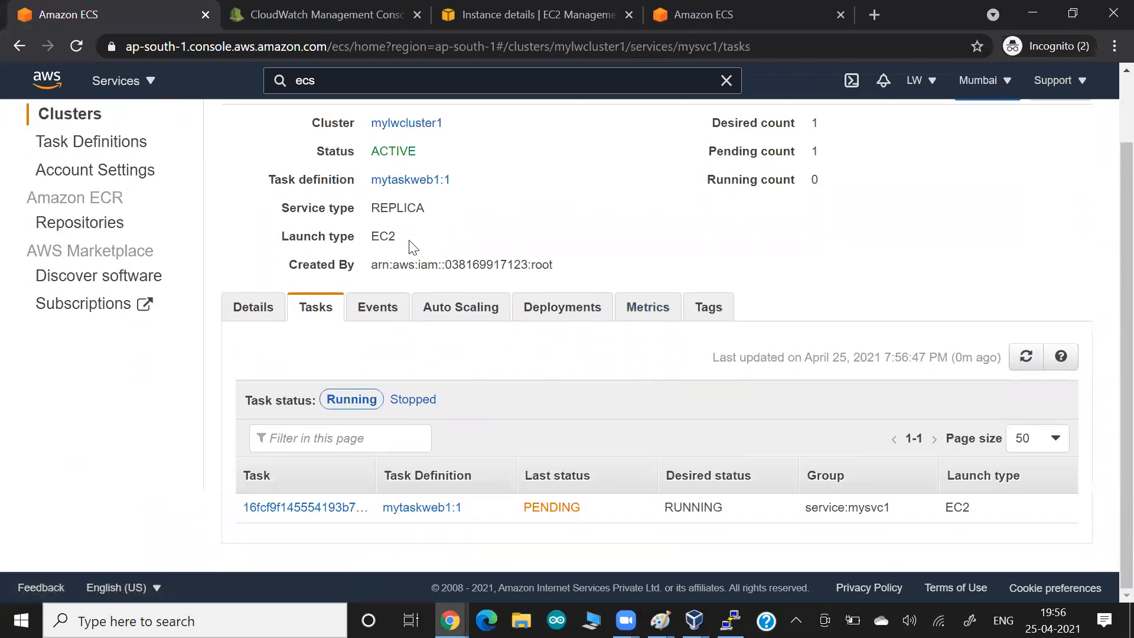
scroll(331, 266, up, 1)
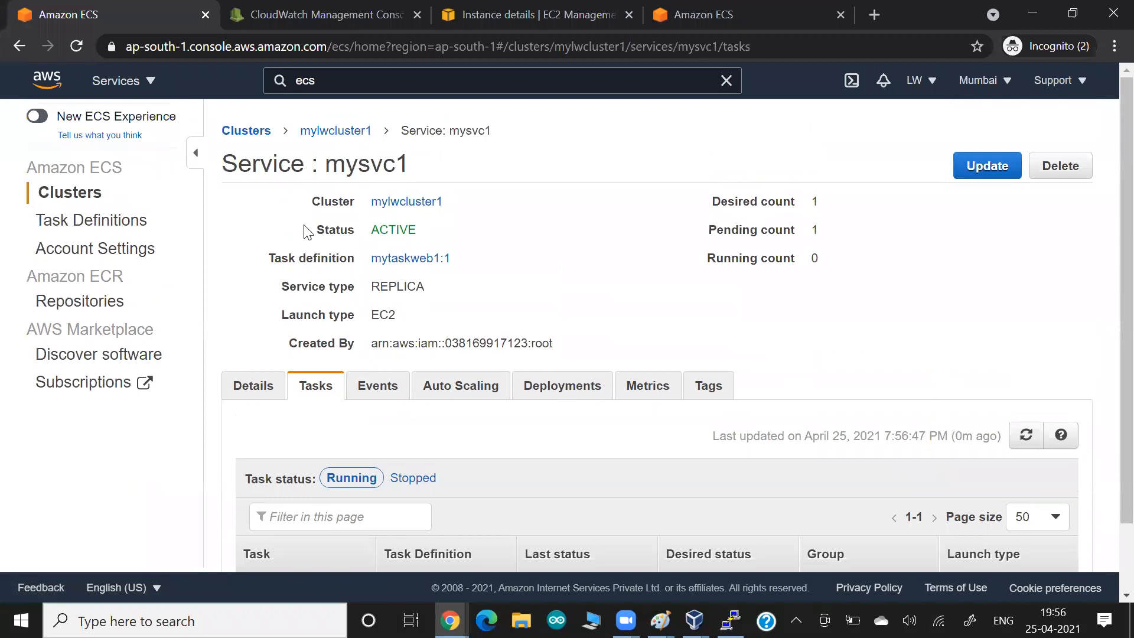
- Open mylwcluster1's Tasks list, confirm 1 RUNNING EC2 task, and widen the Container instance column
click(319, 130)
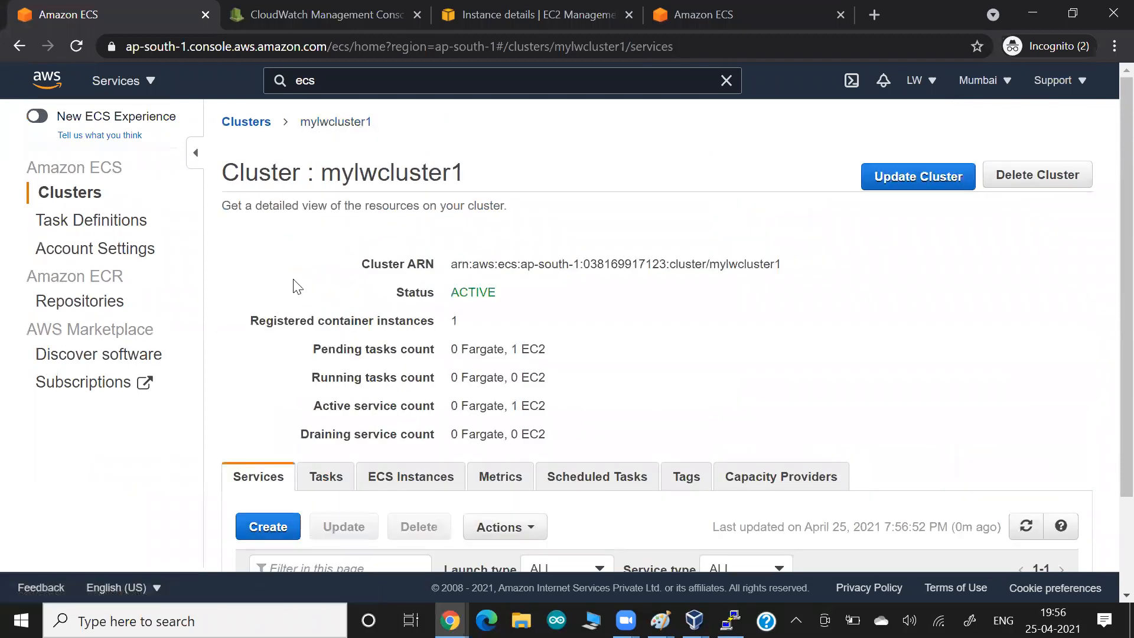
scroll(294, 286, down, 2)
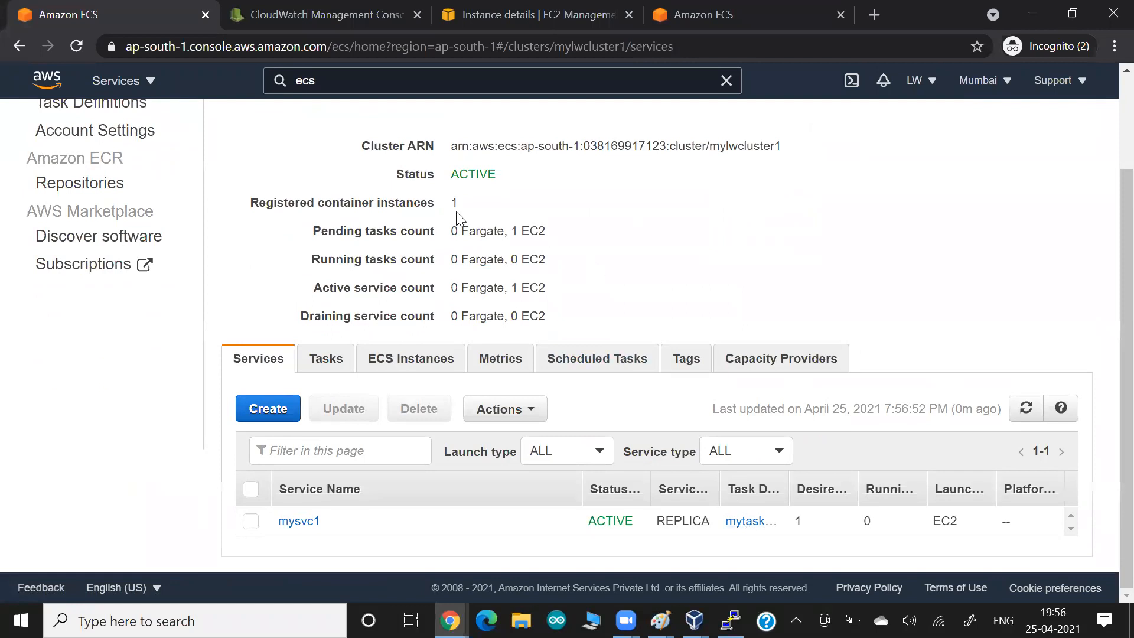
click(330, 374)
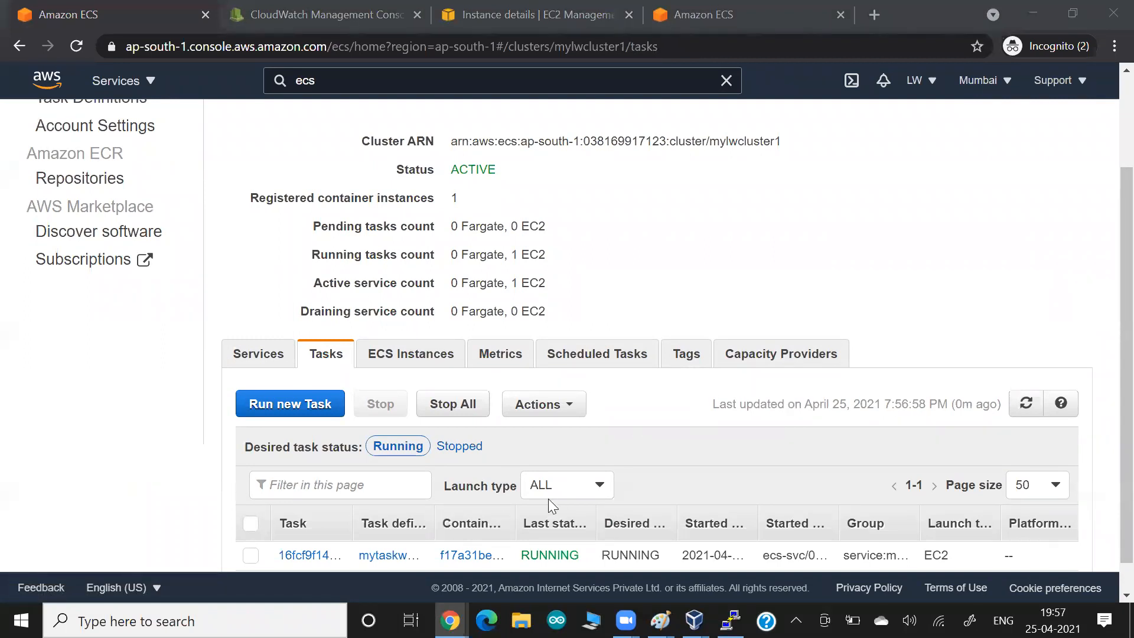
drag(515, 525, 560, 524)
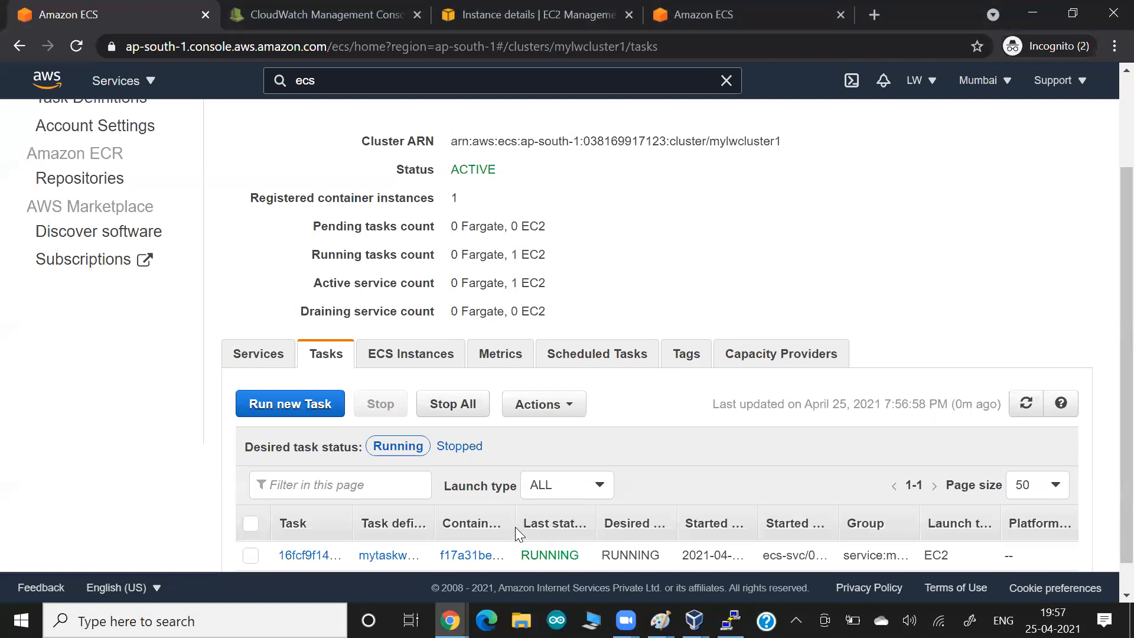
scroll(597, 355, up, 2)
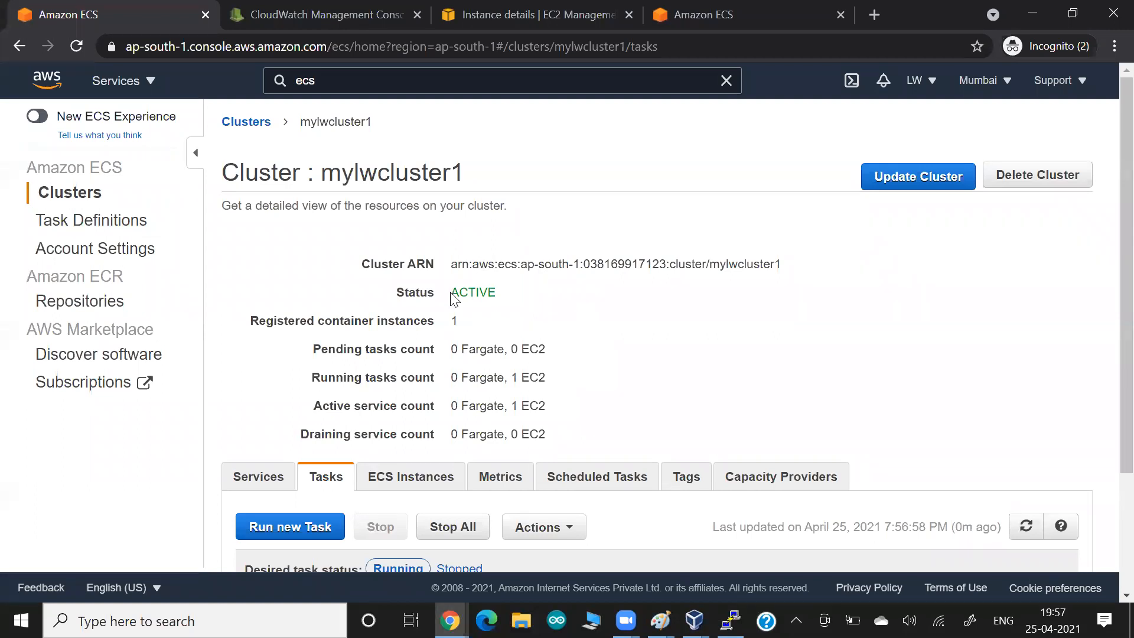
drag(369, 378, 408, 379)
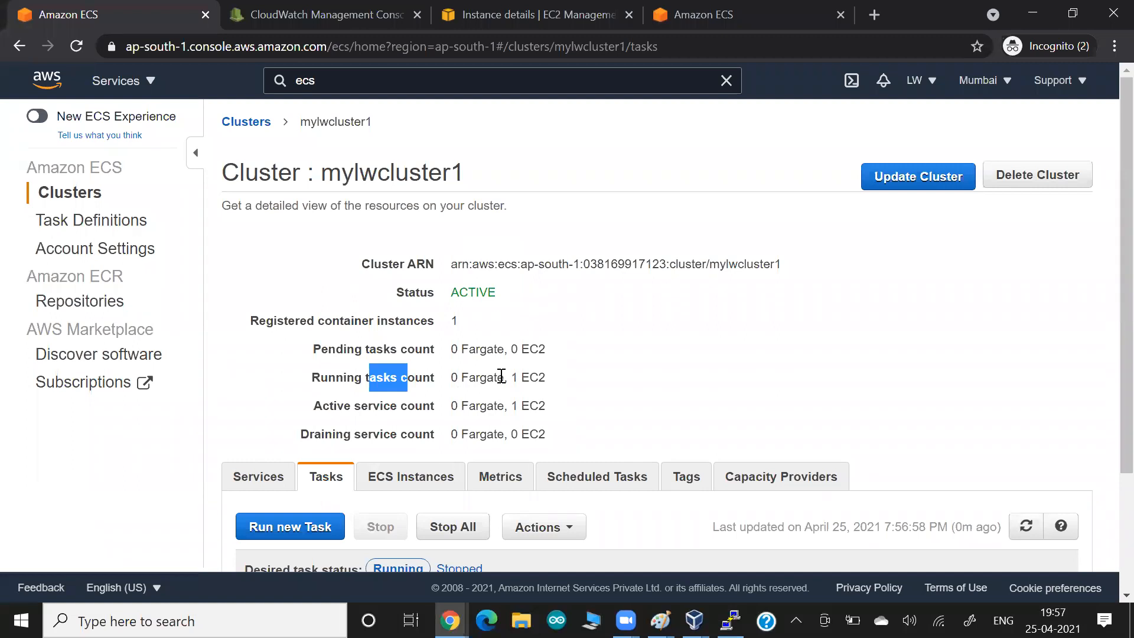
drag(504, 378, 582, 378)
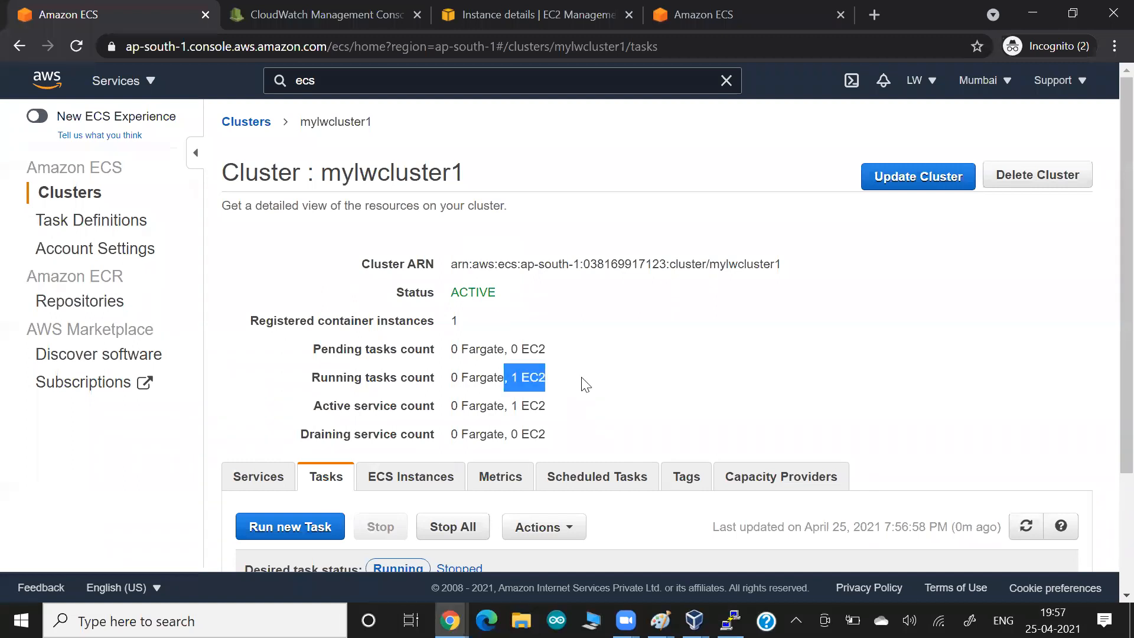
scroll(582, 378, down, 3)
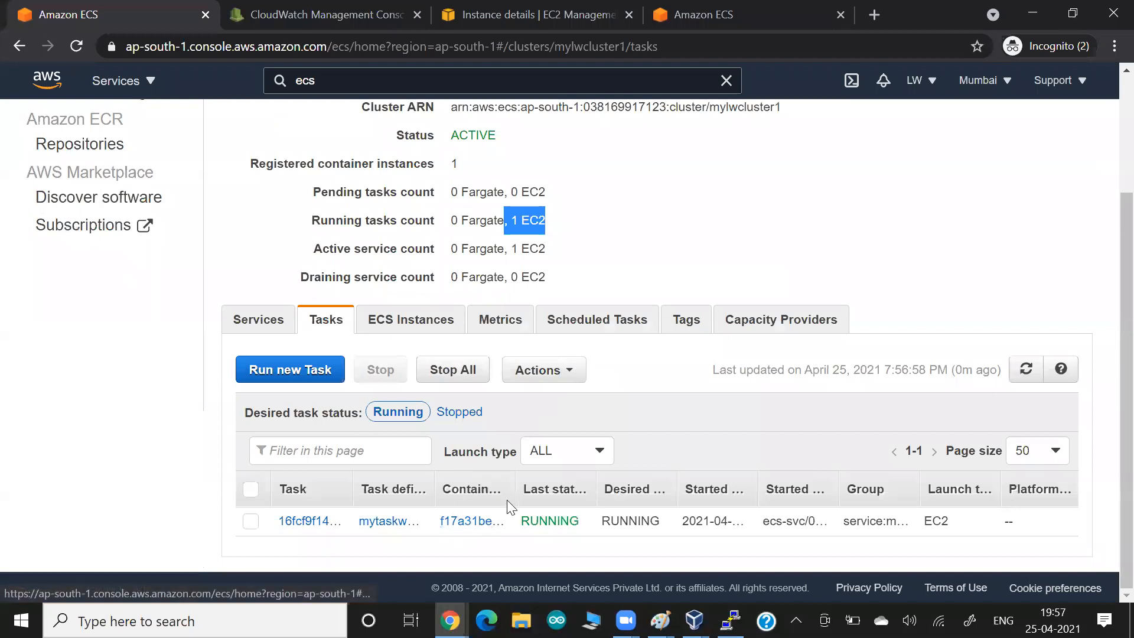
drag(513, 492, 625, 495)
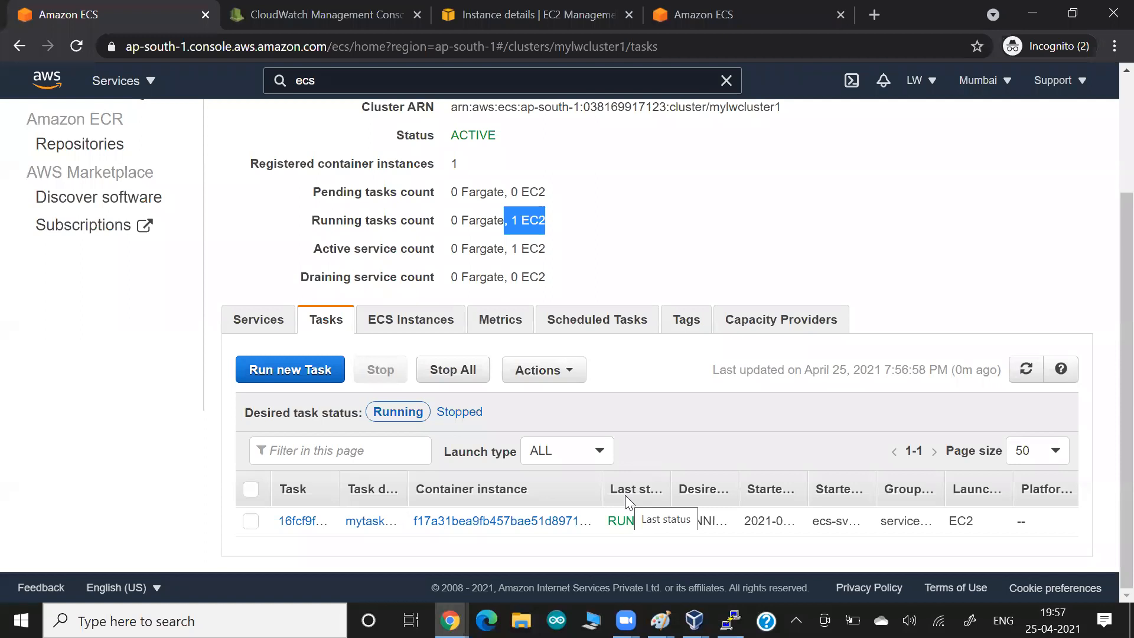
- Rerun docker ps in PuTTY to confirm vimal13/apache-webserver-php publishes port 8081->80
key(alt+Tab)
key(alt+Tab)
key(alt+Tab)
key(alt+Tab)
key(alt+Tab)
key(alt+Tab)
key(Return)
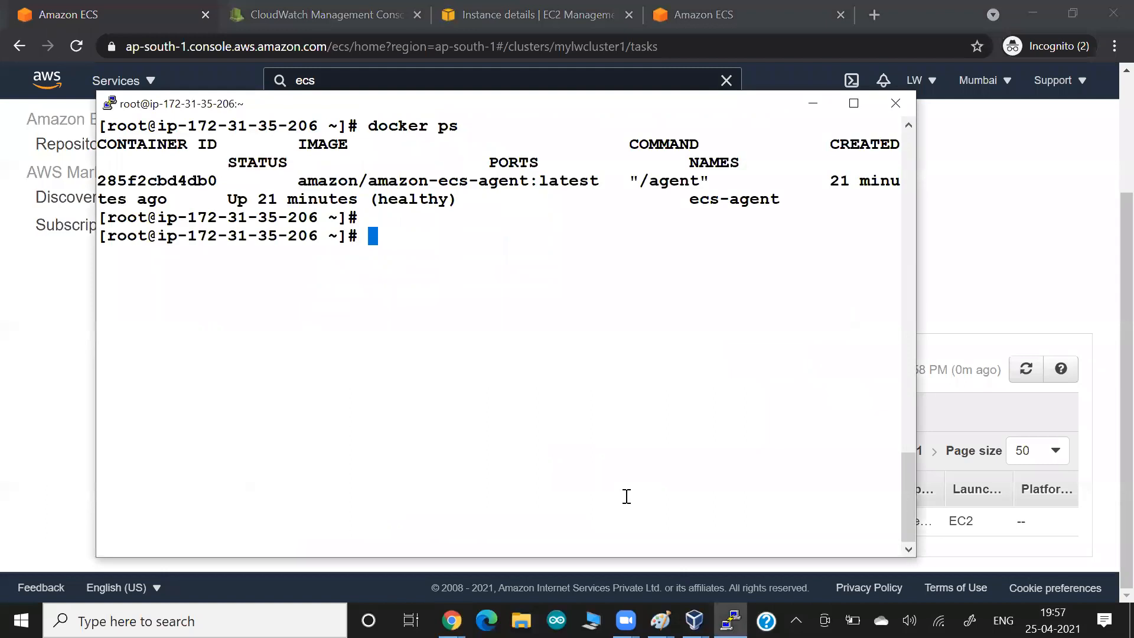
key(Up)
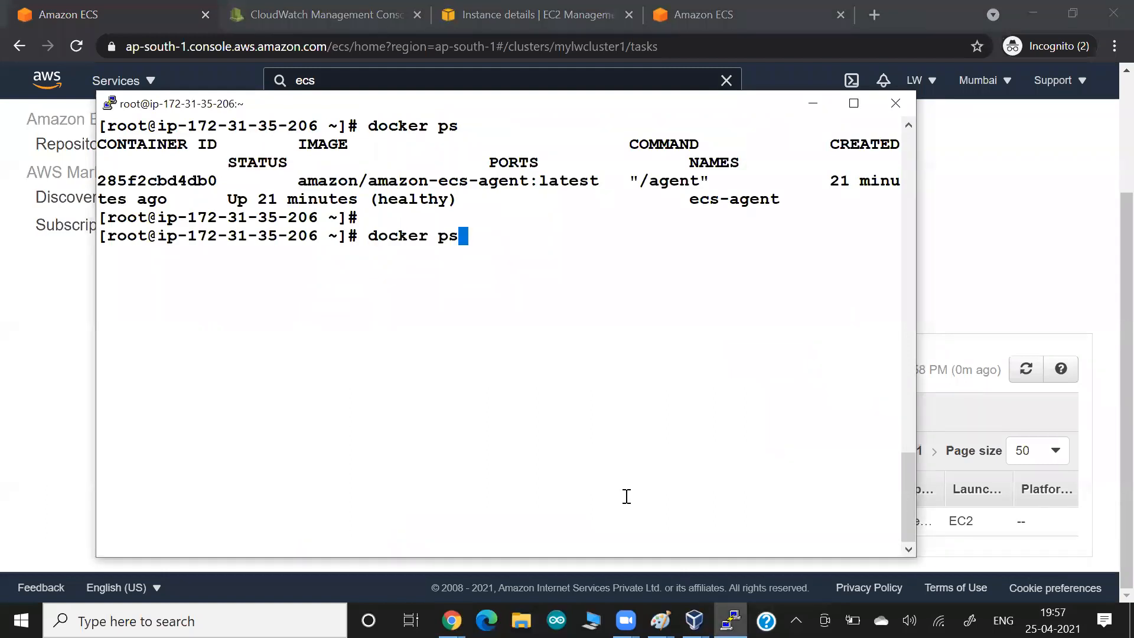
key(Return)
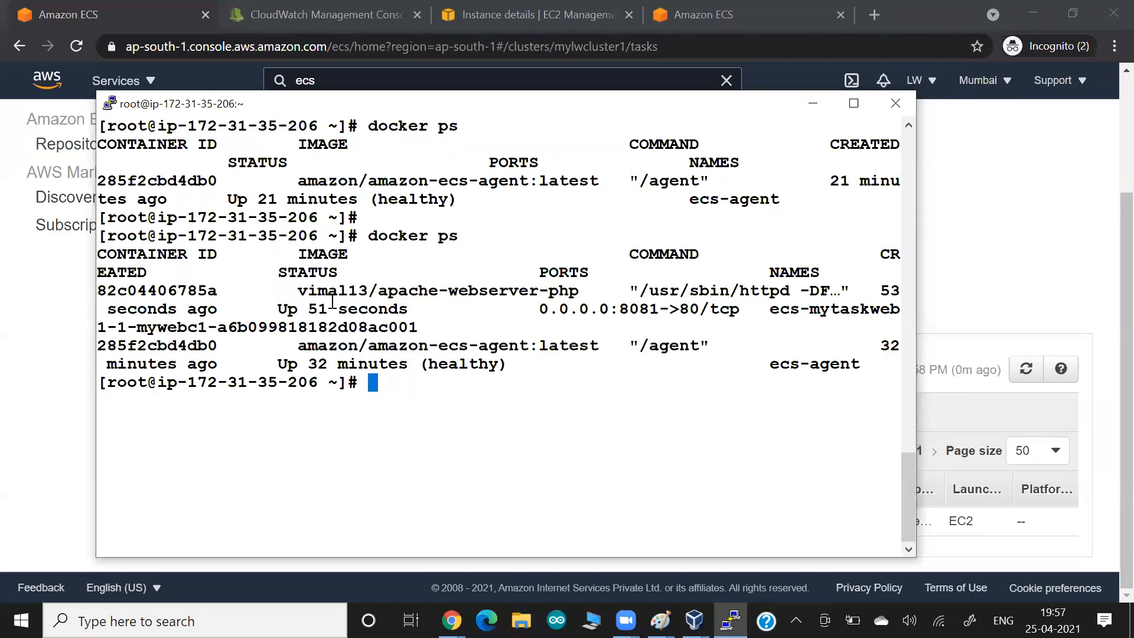
drag(299, 292, 573, 290)
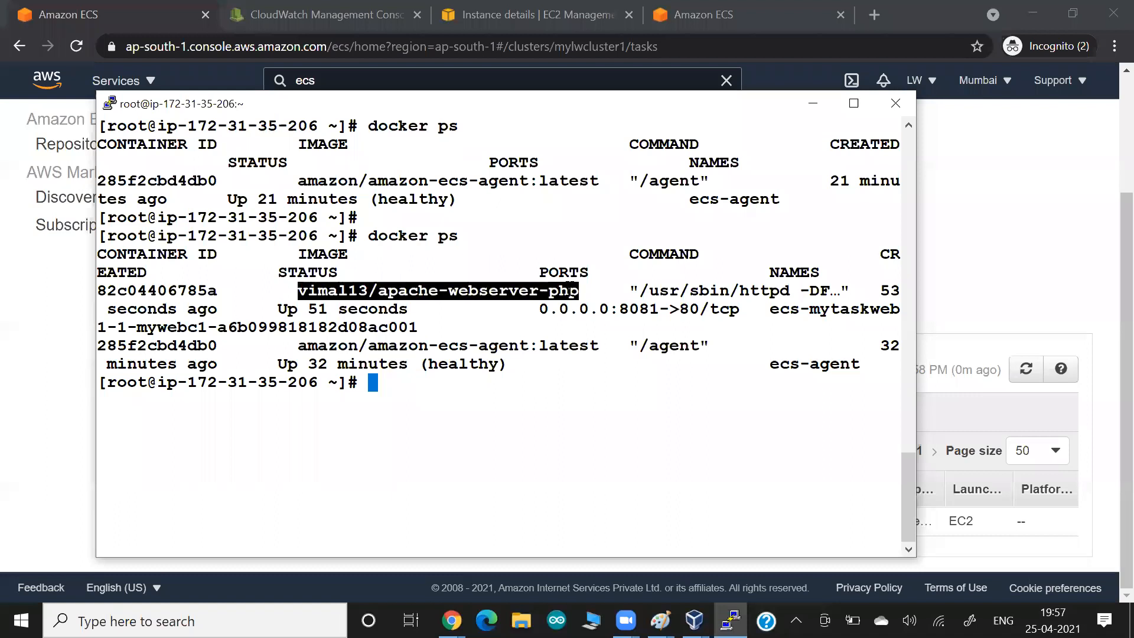
drag(600, 309, 711, 307)
key(ctrl+c)
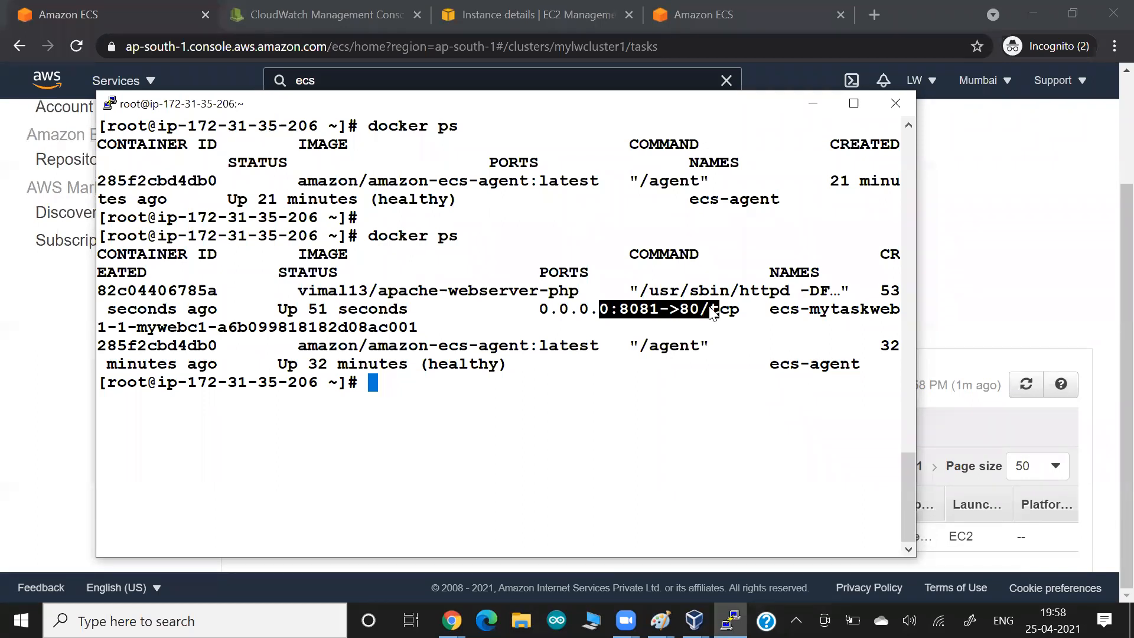
key(alt+Tab)
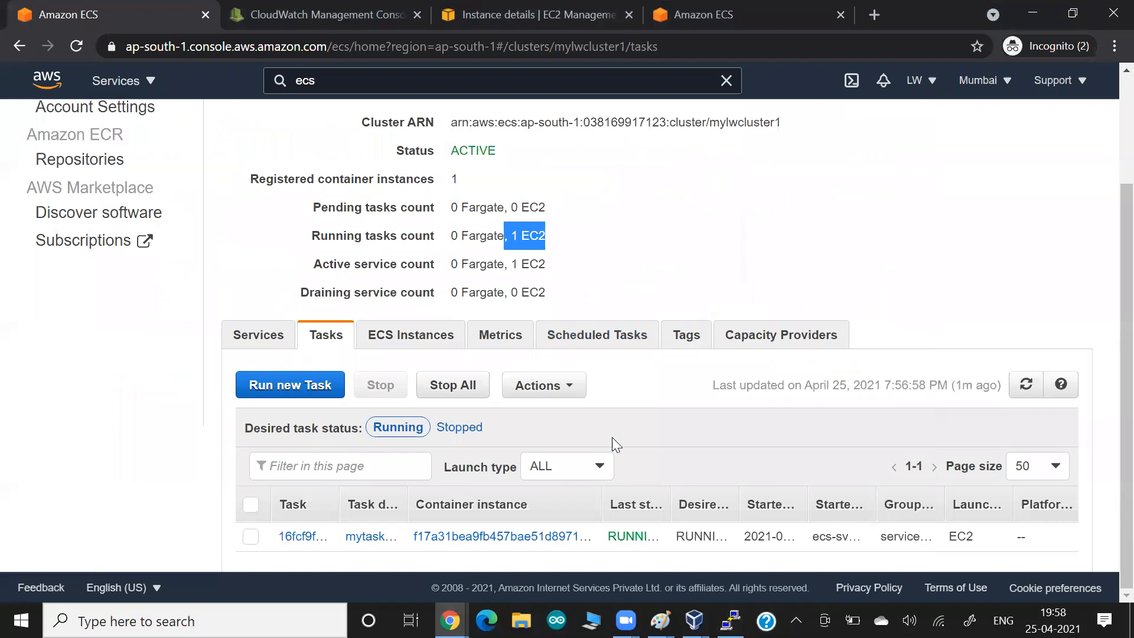
- Open the task's container instance and its EC2 instance to find public IP 65.2.152.89
click(498, 538)
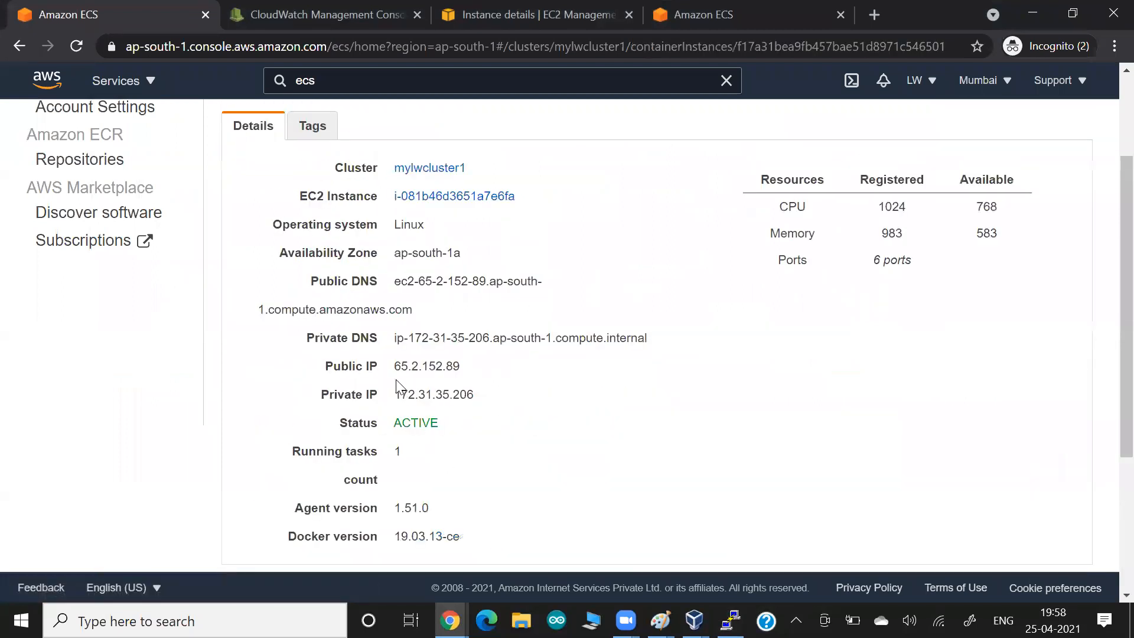
drag(393, 364, 467, 368)
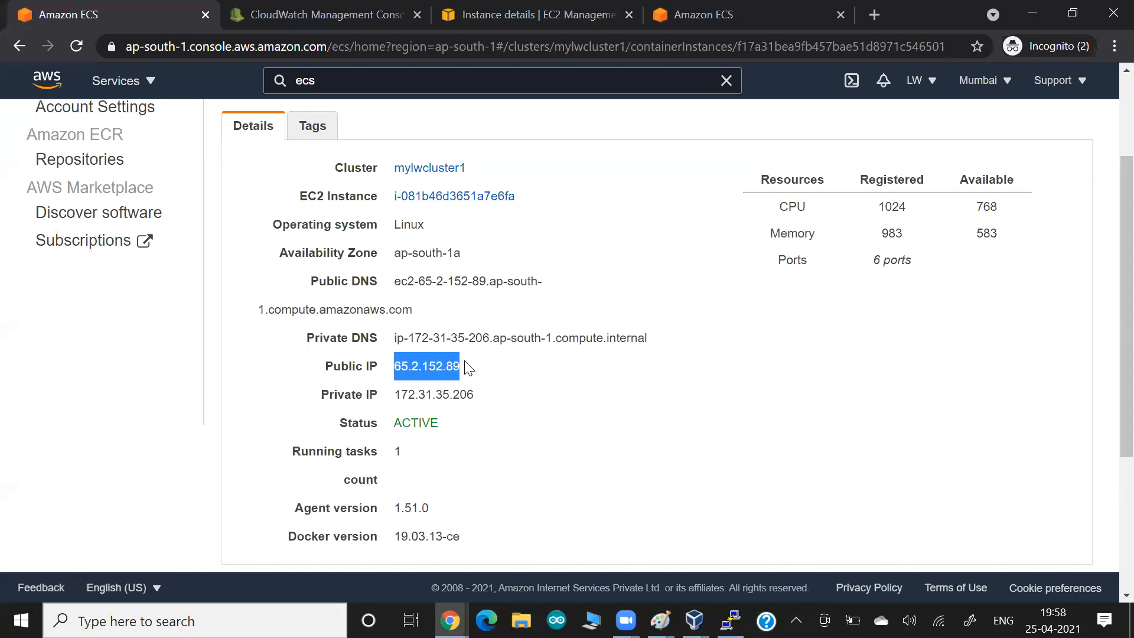
right_click(459, 204)
click(475, 213)
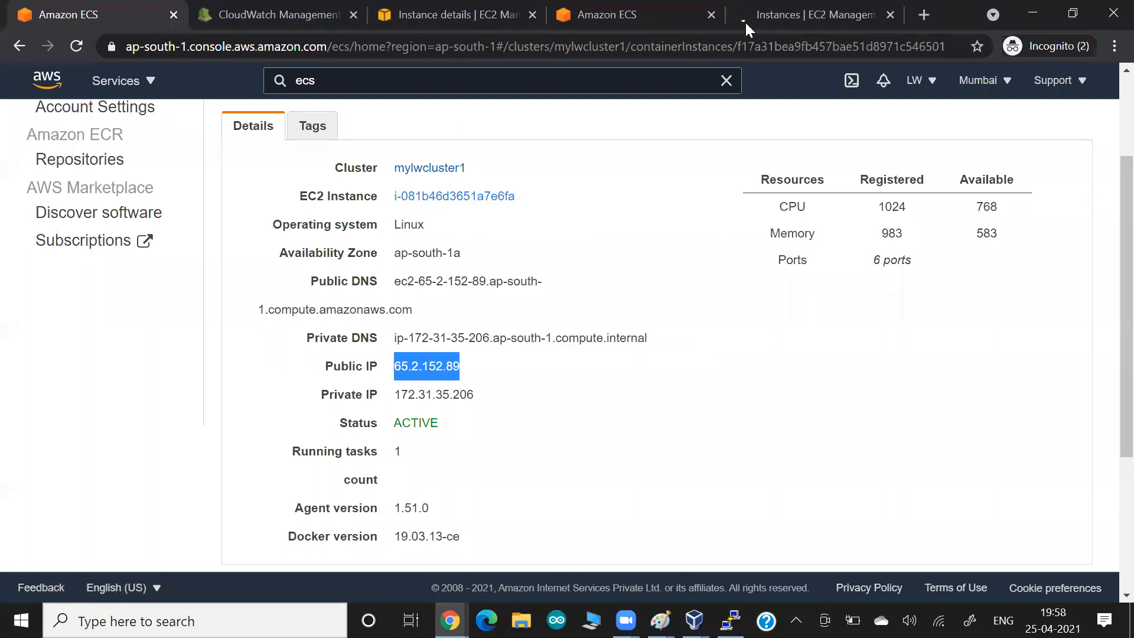
click(791, 12)
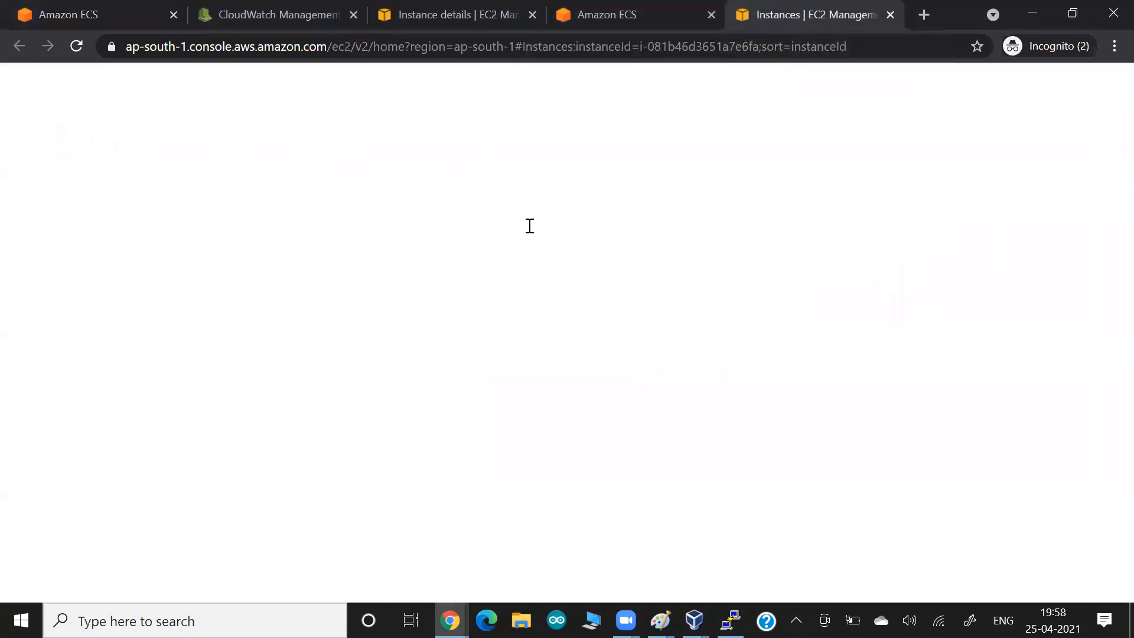
click(564, 340)
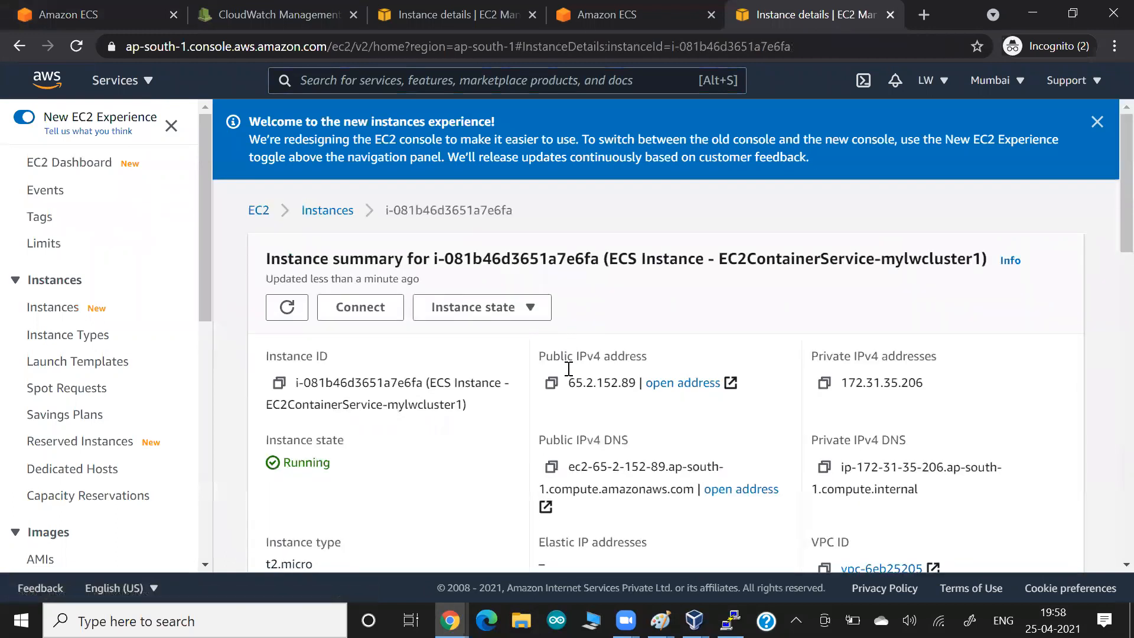
drag(568, 382, 635, 388)
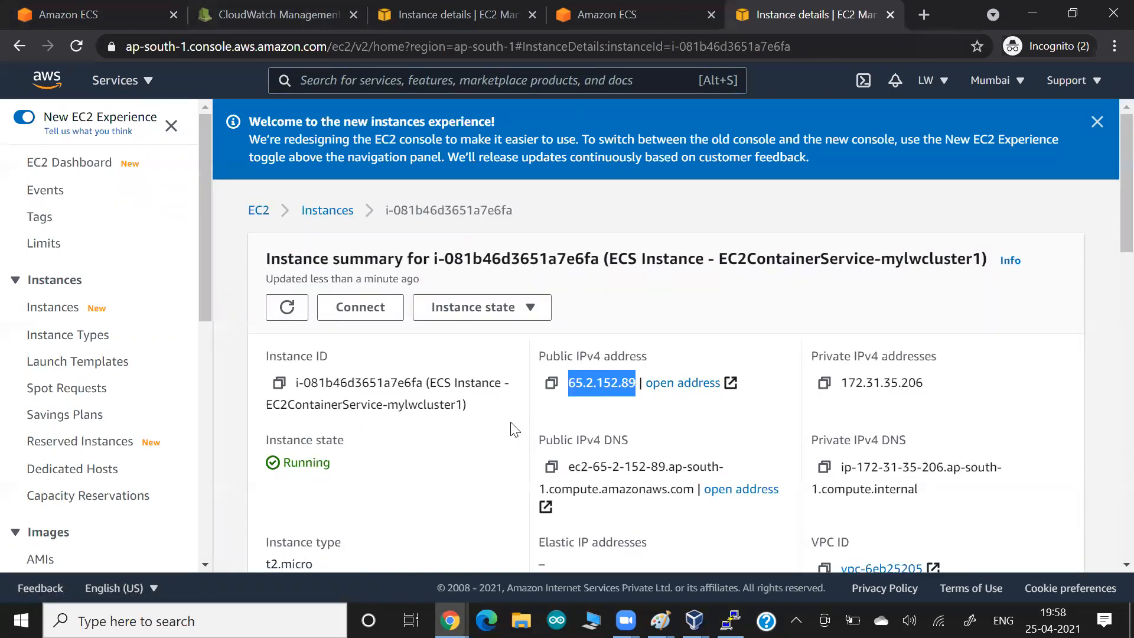
- Recheck the container instance's public IP, then return to mylwcluster1's Tasks list
click(635, 13)
click(56, 12)
click(285, 390)
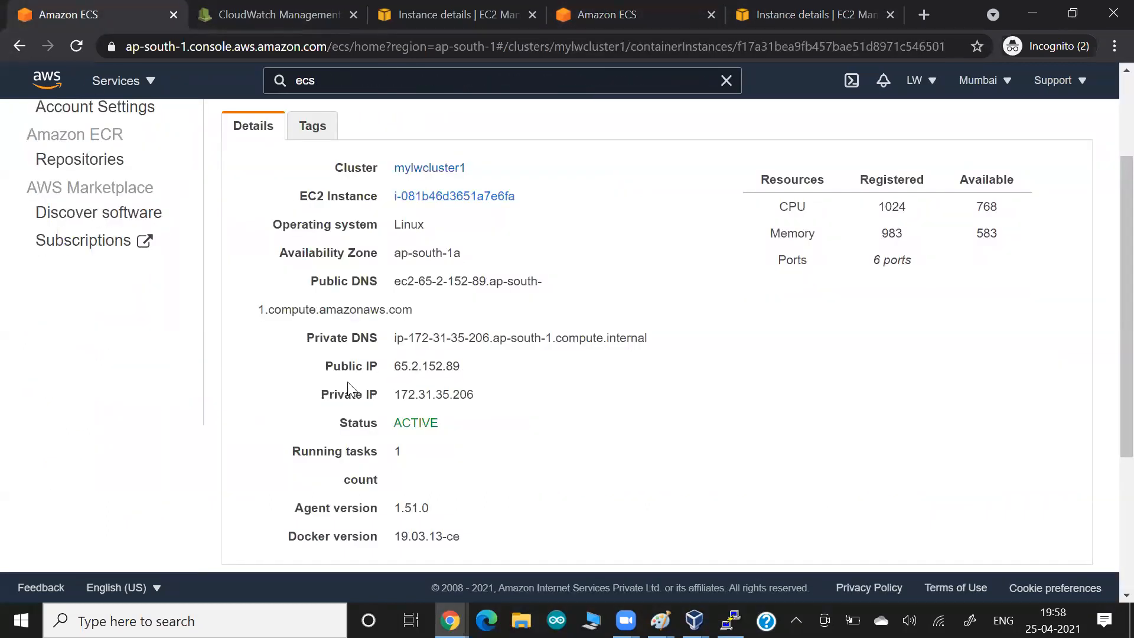
drag(395, 366, 444, 367)
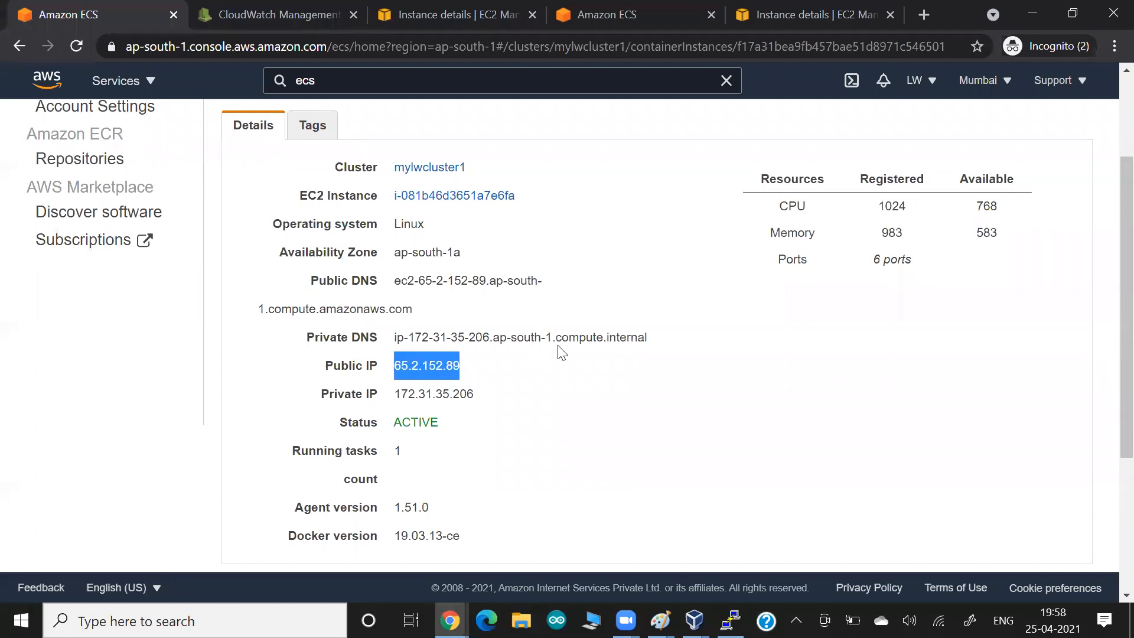
scroll(561, 352, down, 4)
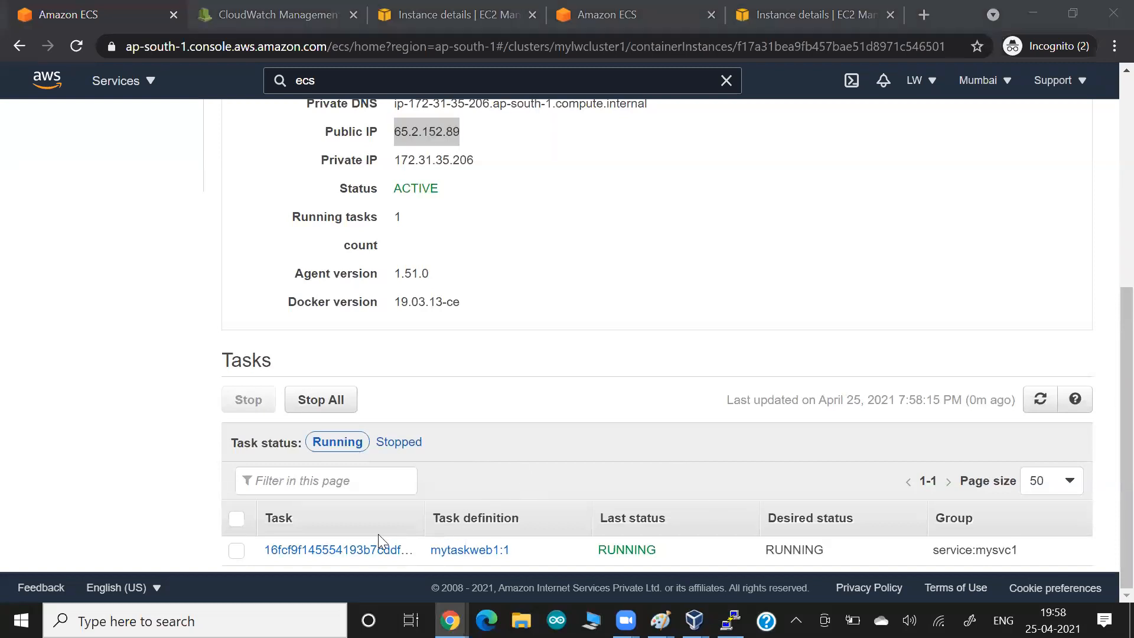
click(549, 396)
scroll(551, 394, up, 6)
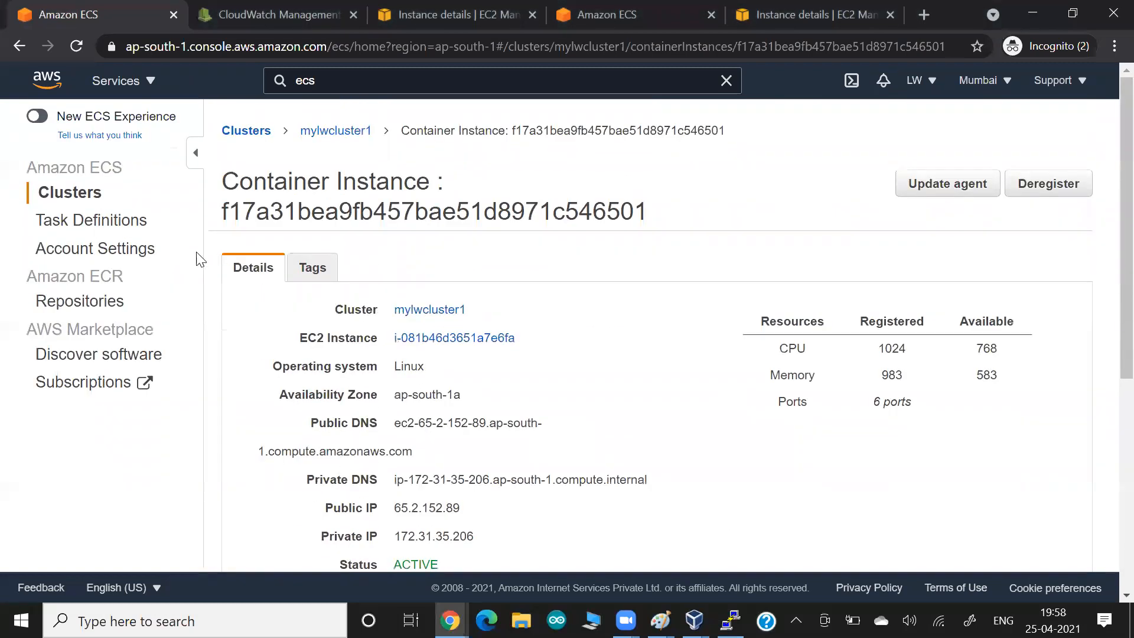
click(336, 131)
scroll(437, 238, down, 3)
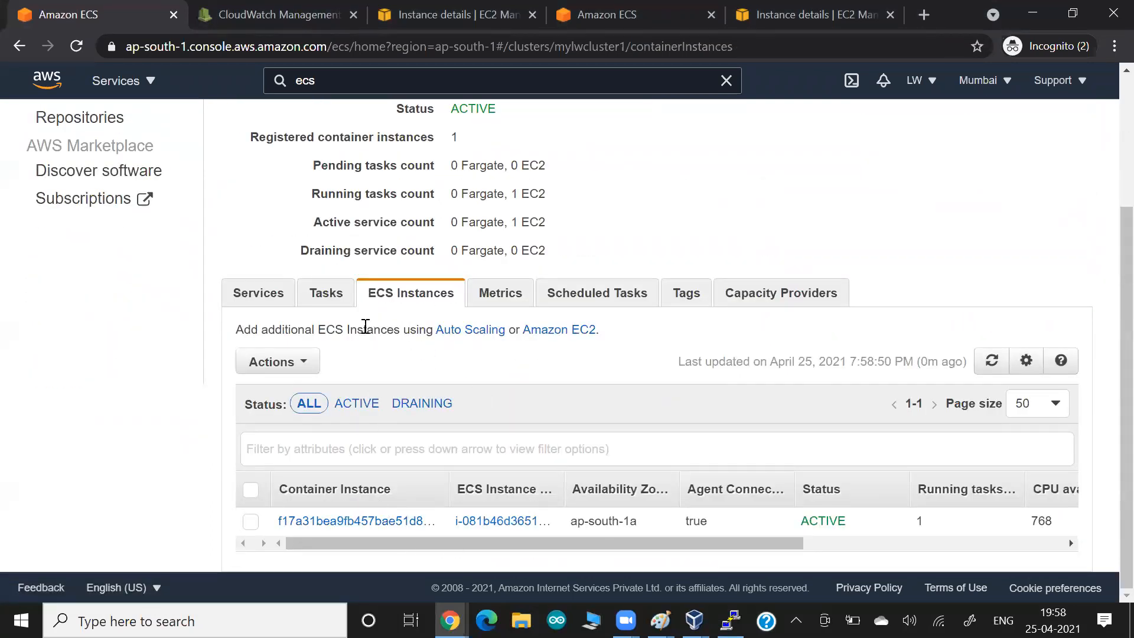
click(326, 293)
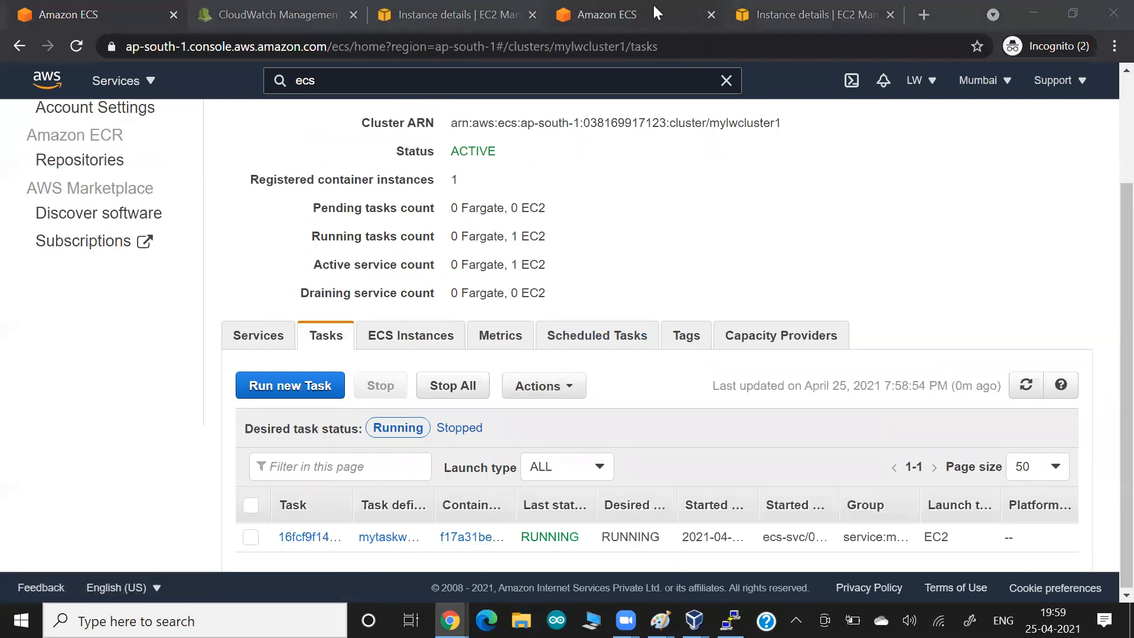
- Copy the instance's public IPv4 and load 65.2.152.89:8081 in a new browser tab
click(925, 15)
key(ctrl+v)
key(BackSpace)
key(BackSpace)
key(BackSpace)
key(BackSpace)
key(BackSpace)
key(BackSpace)
key(BackSpace)
key(BackSpace)
key(BackSpace)
key(BackSpace)
key(BackSpace)
key(BackSpace)
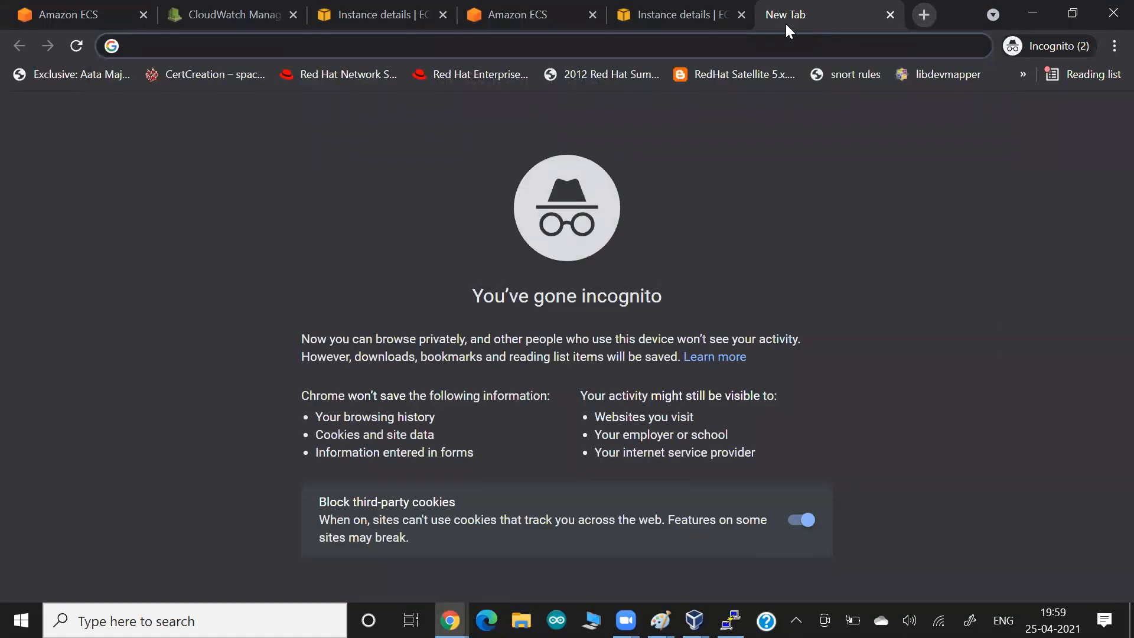
click(704, 11)
click(544, 383)
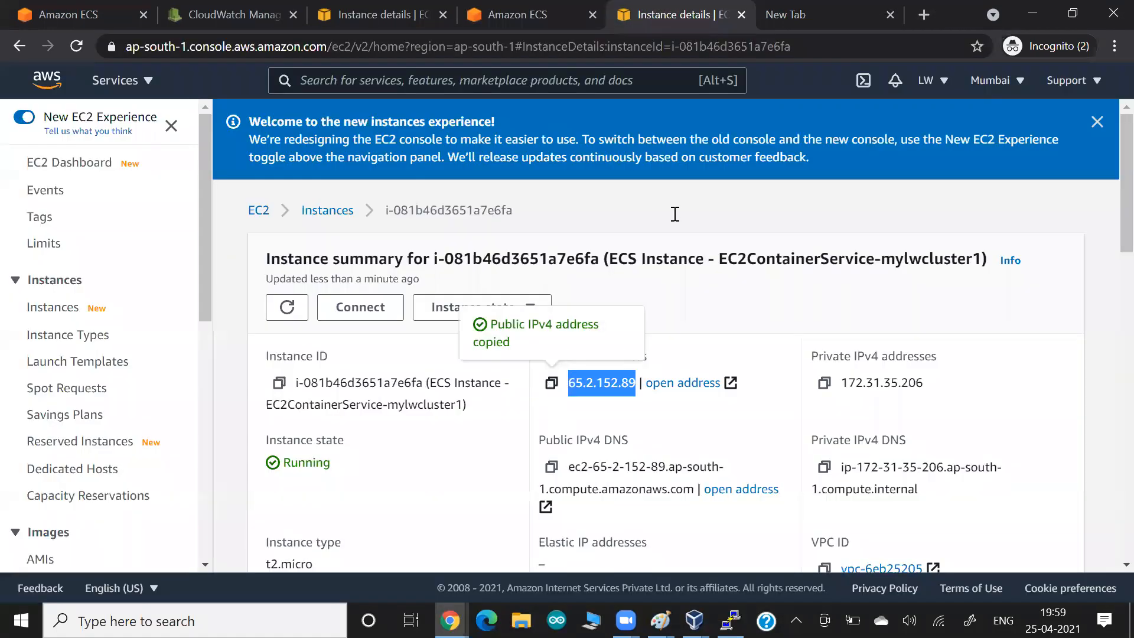
click(834, 17)
key(ctrl+v)
text(:)
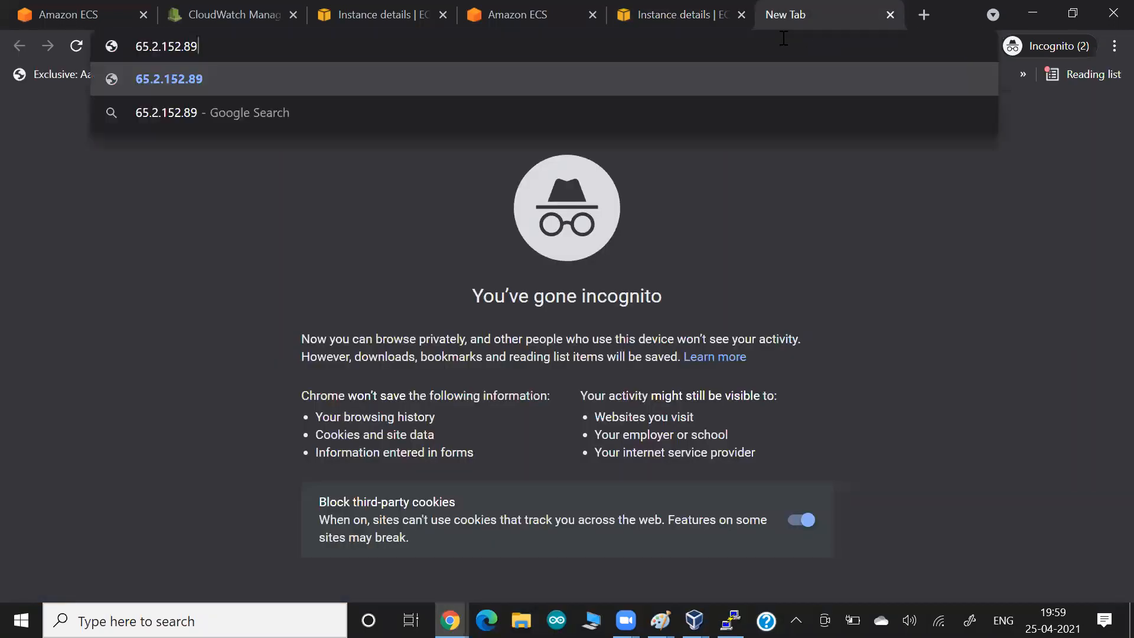
text(8081)
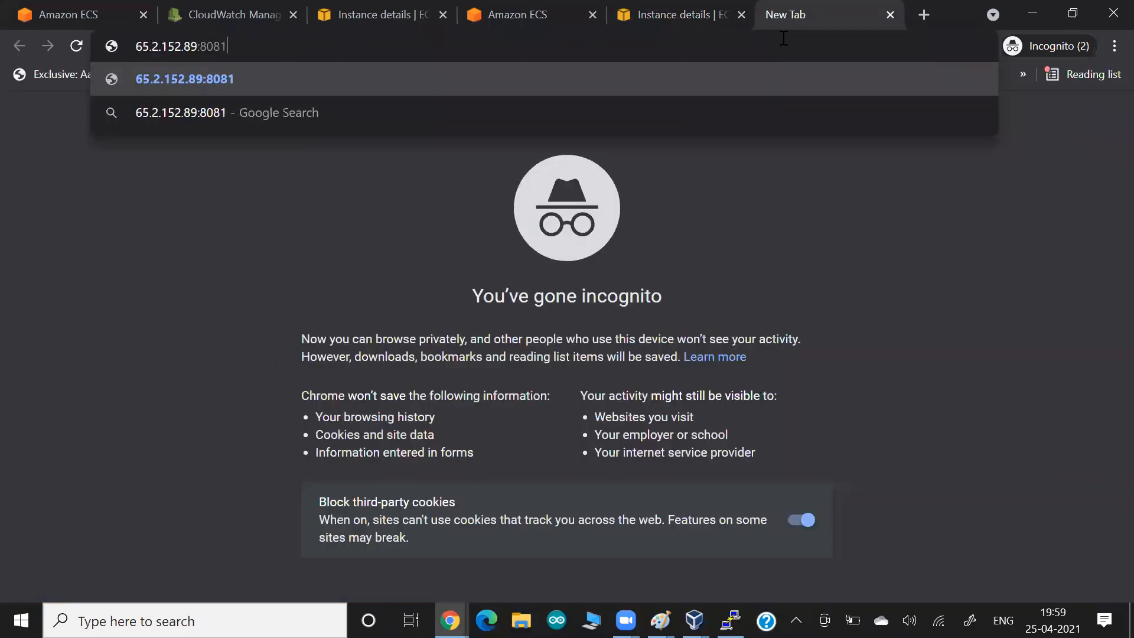
key(Return)
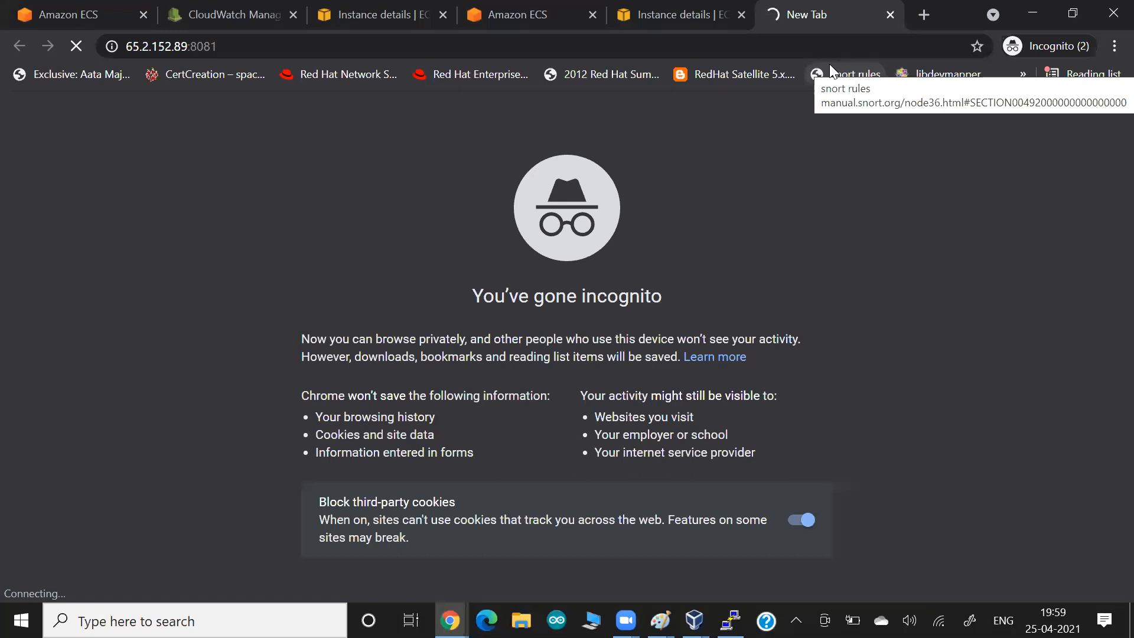
click(637, 17)
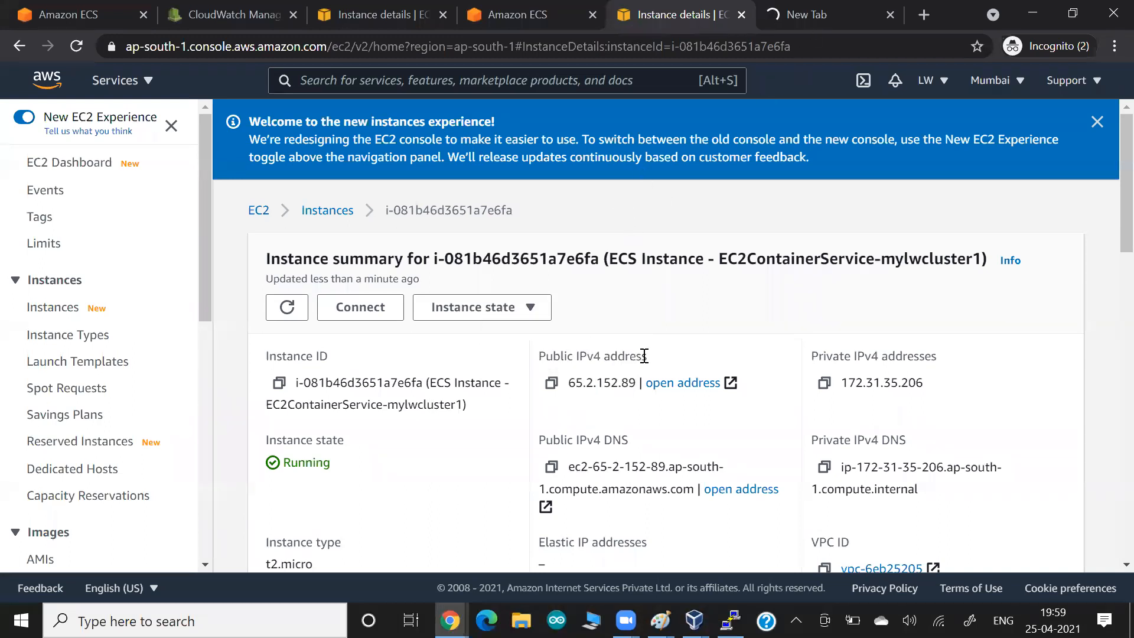
- Open the instance's security group from the Security tab and review its SSH inbound rule
scroll(571, 354, down, 7)
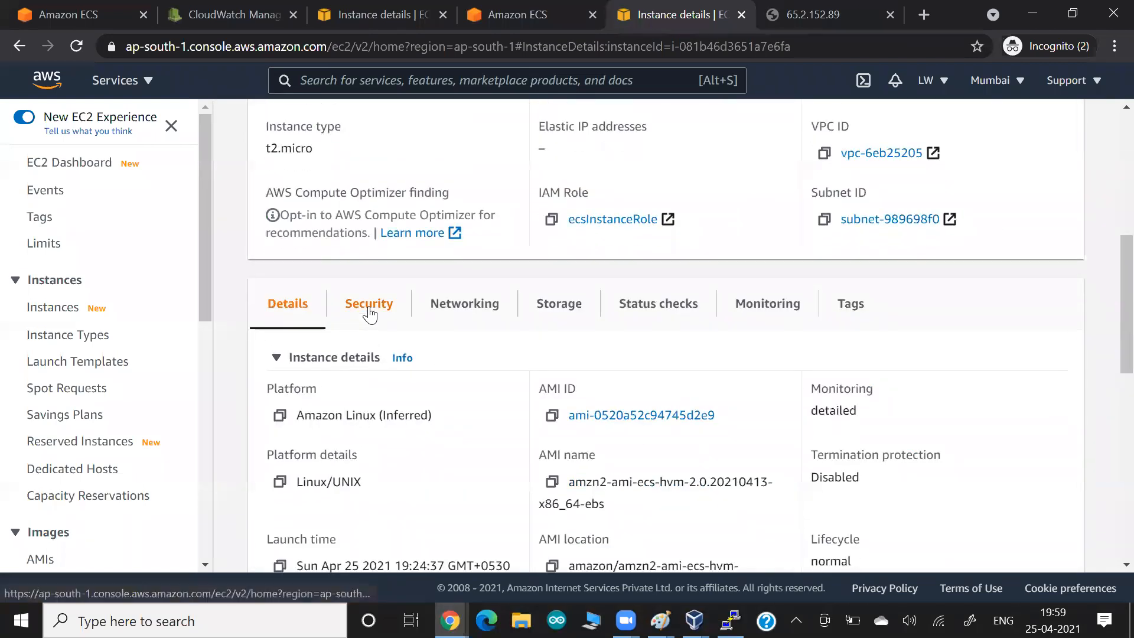
click(367, 305)
click(309, 519)
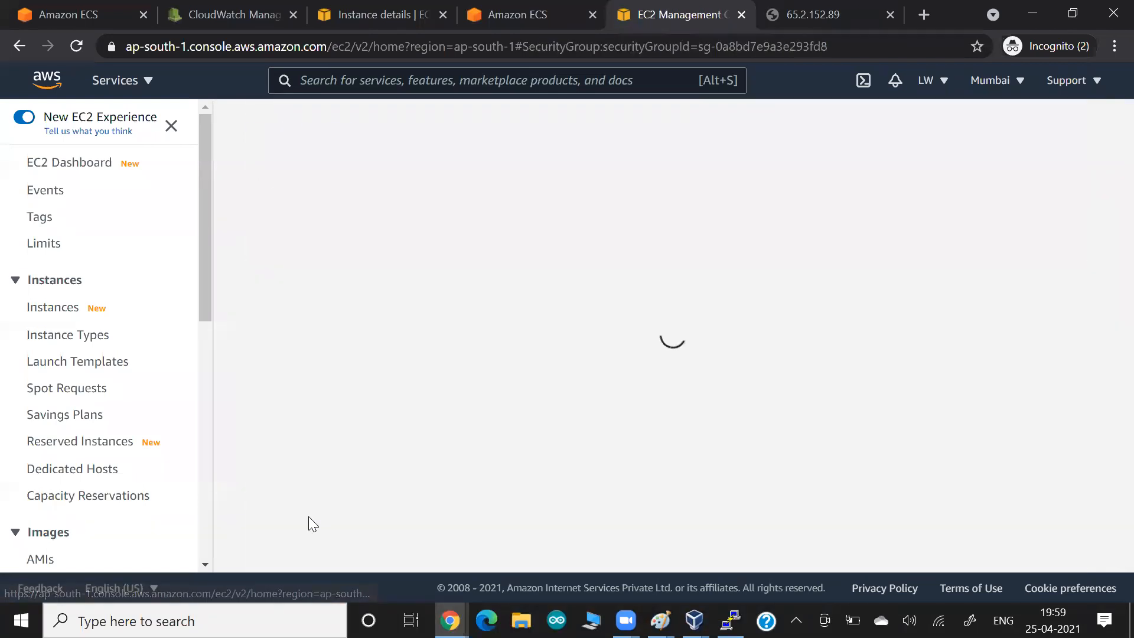
scroll(452, 427, down, 3)
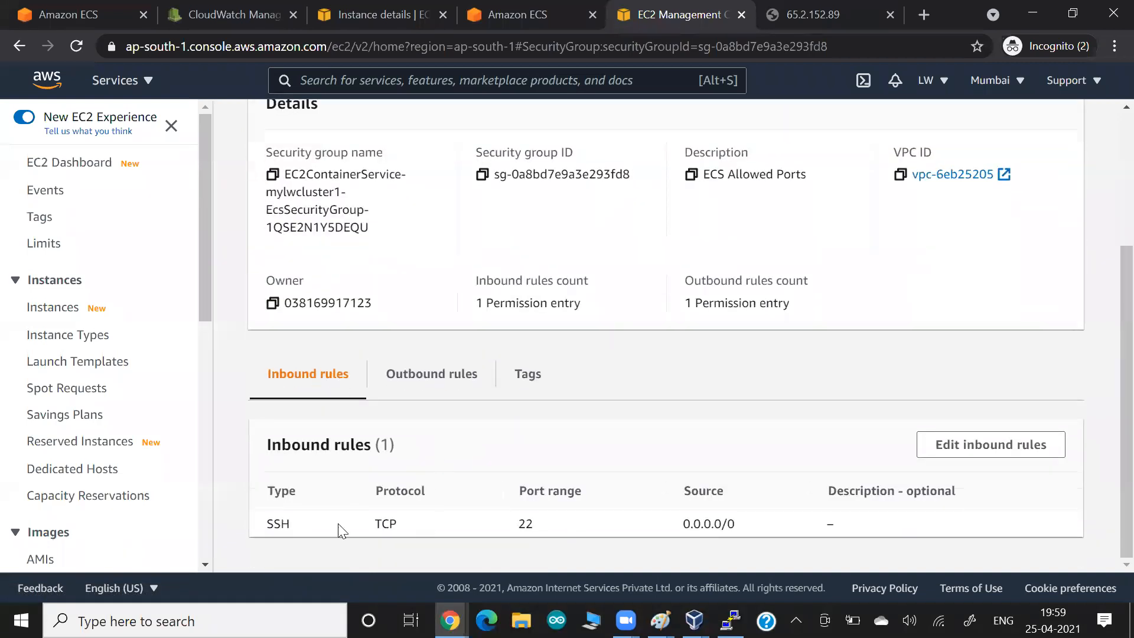
drag(273, 524, 381, 524)
- Change the inbound rule type from SSH to All traffic from 0.0.0.0/0 and save
click(962, 445)
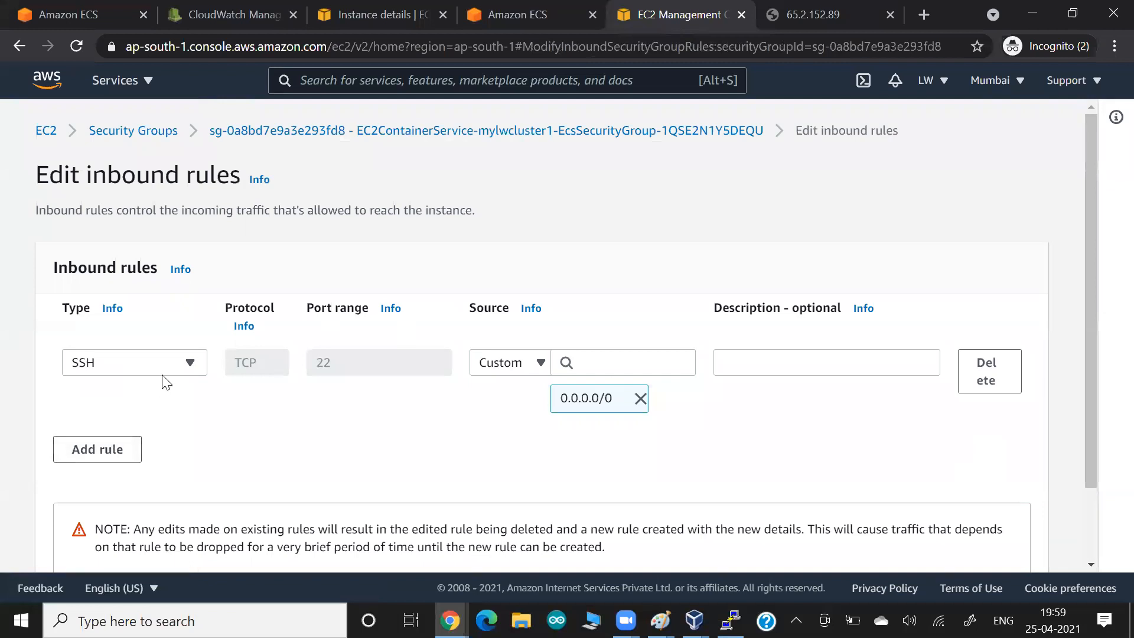
click(176, 364)
scroll(165, 287, down, 5)
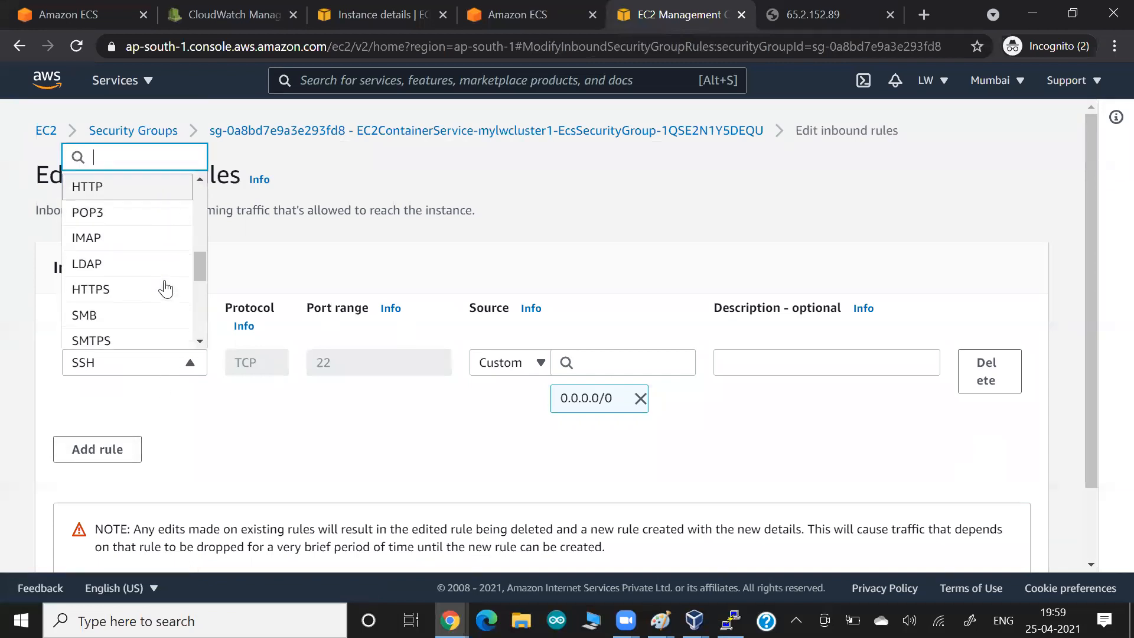
scroll(112, 322, down, 5)
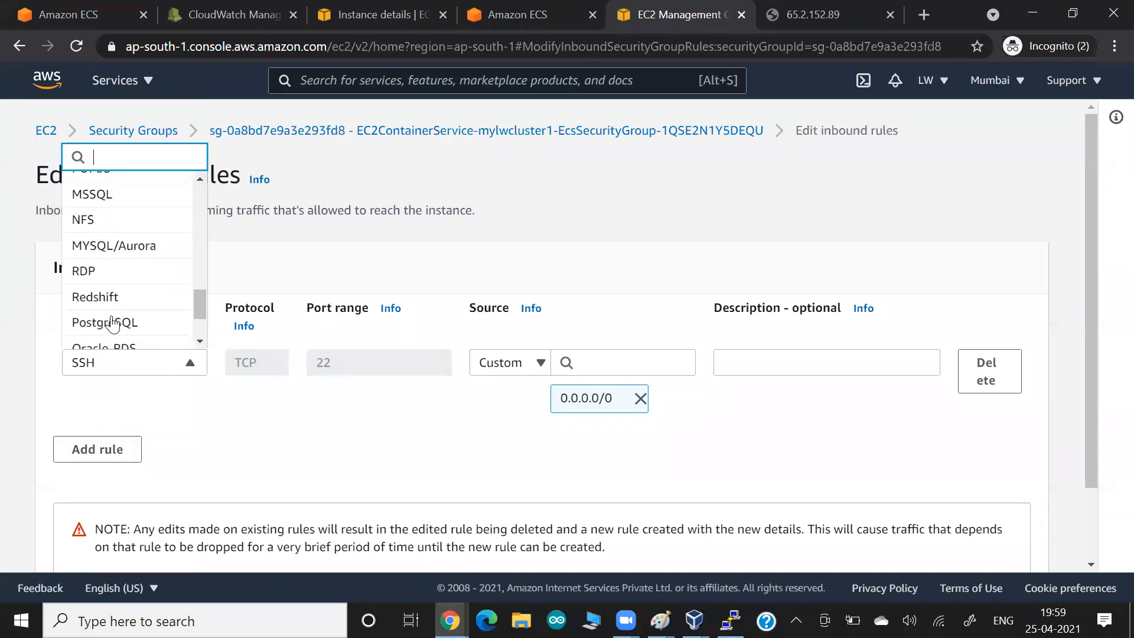
scroll(113, 322, up, 3)
scroll(112, 322, up, 5)
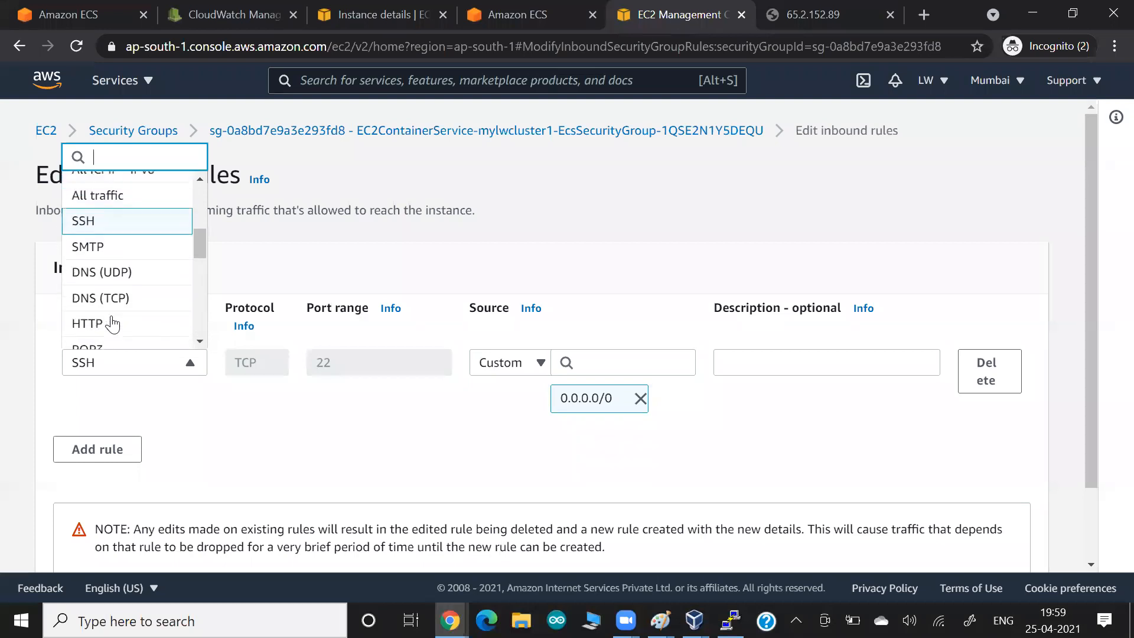
click(98, 258)
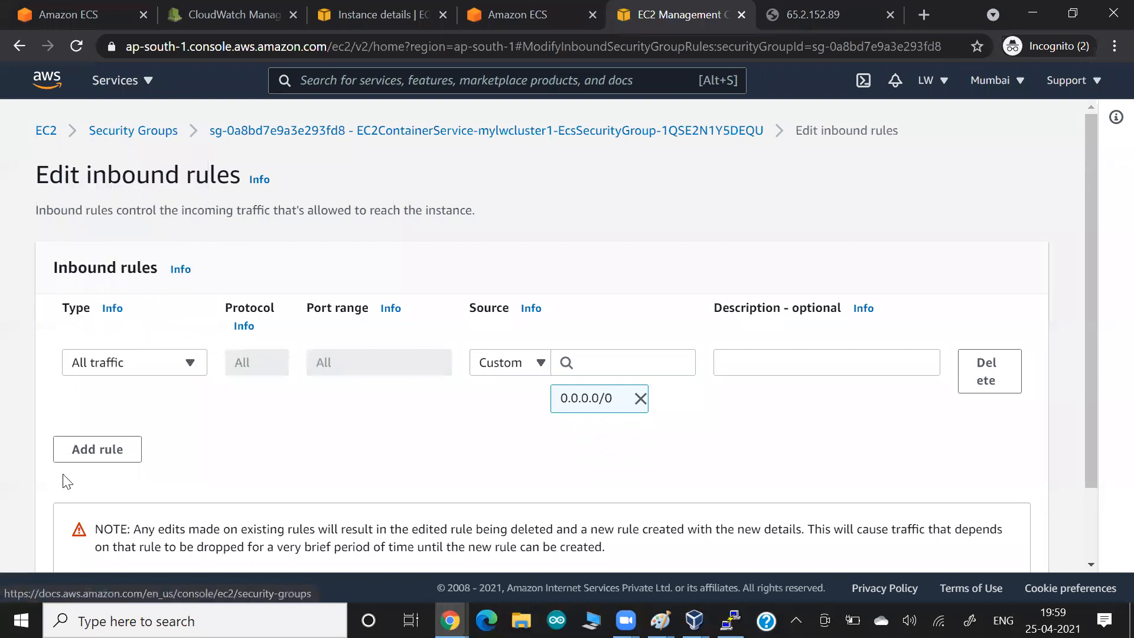
scroll(729, 537, down, 3)
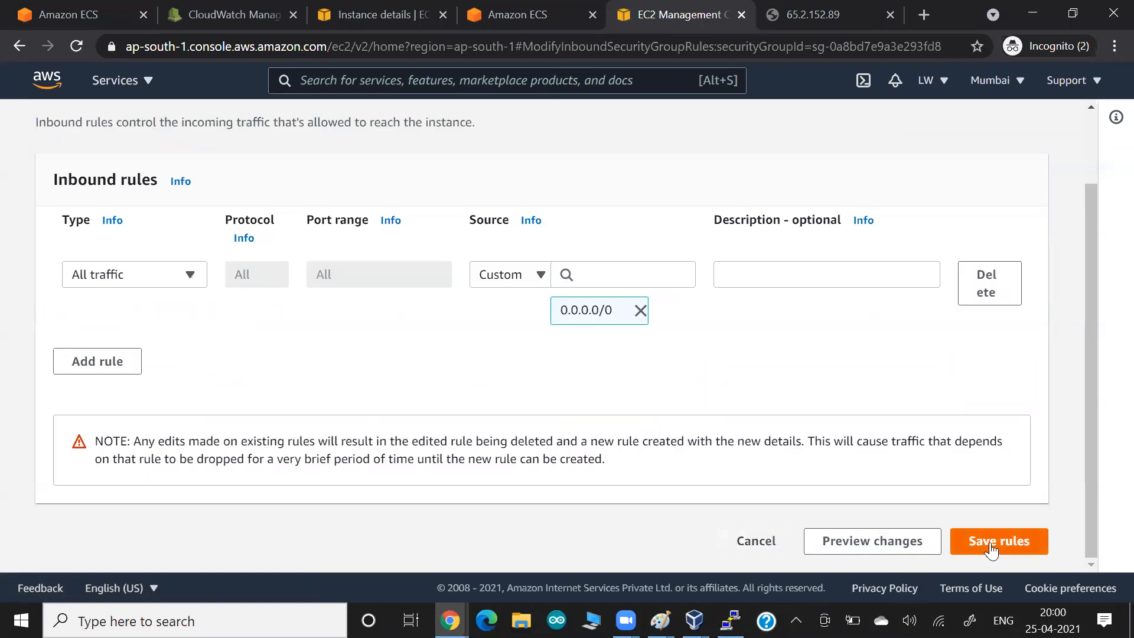
click(997, 540)
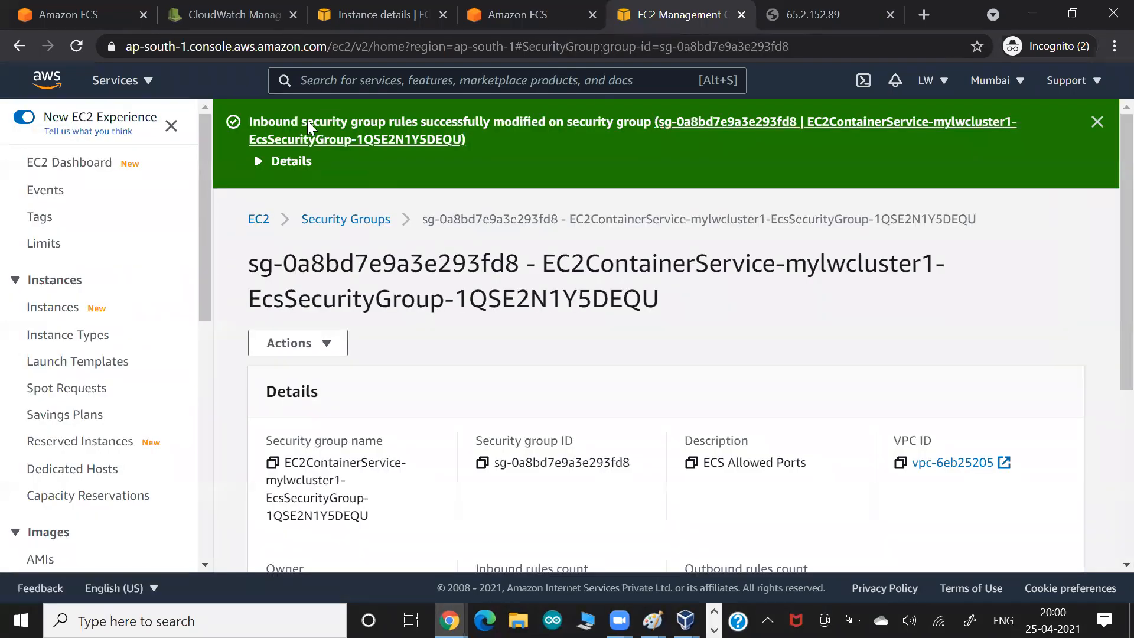
key(ctrl+Tab)
- Check that 65.2.152.89:8081 shows the web-server welcome page with the container's network details
click(298, 50)
click(298, 50)
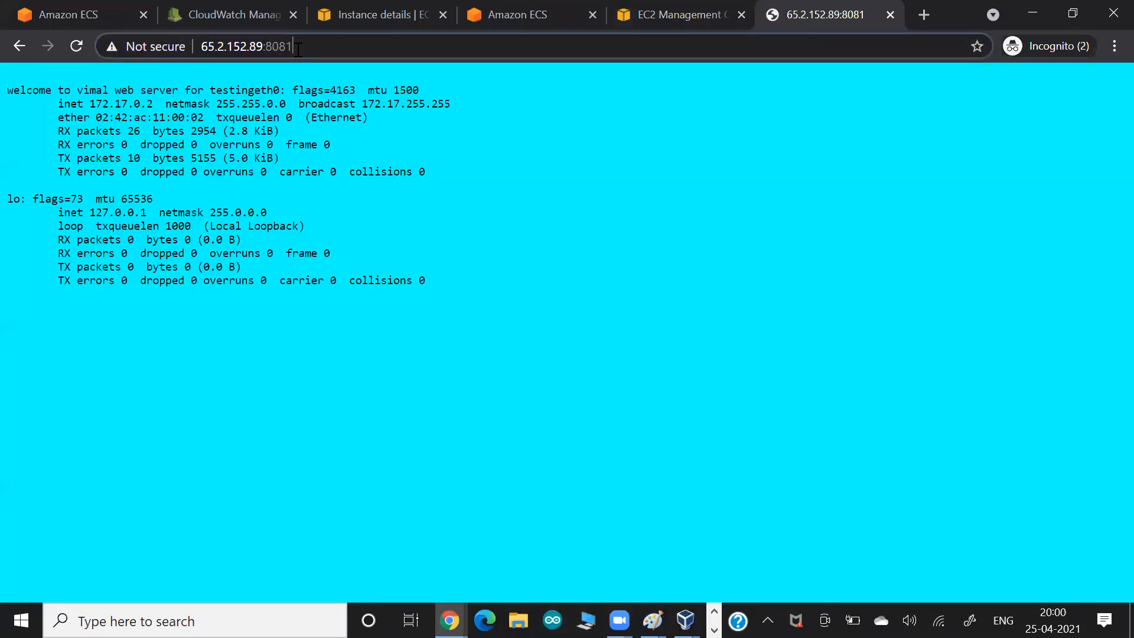
drag(224, 47, 313, 47)
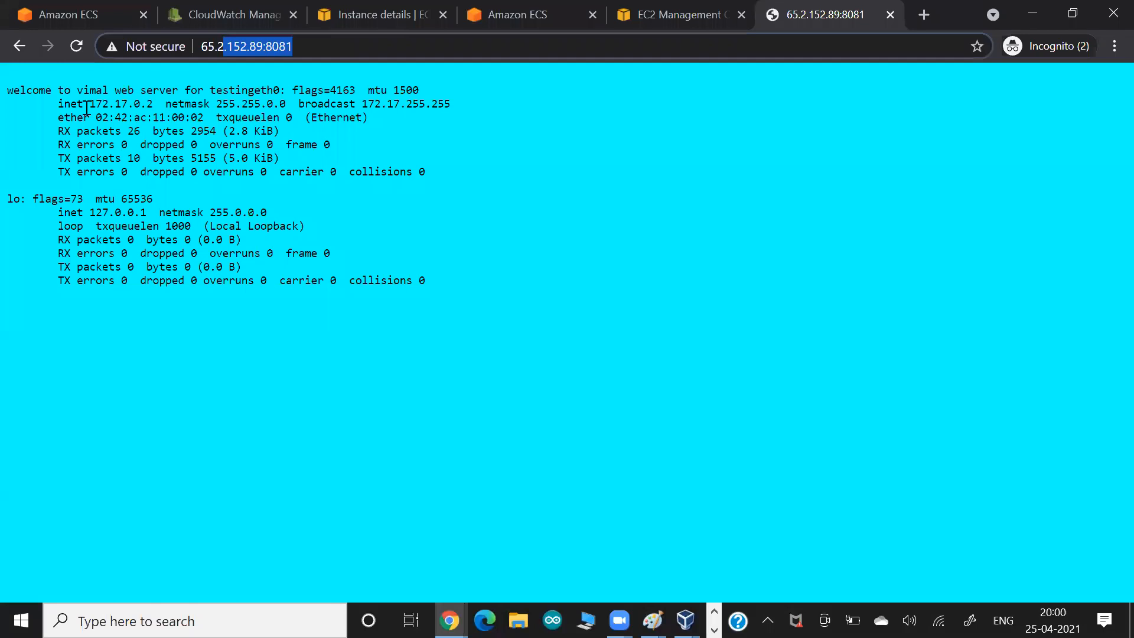
drag(57, 100, 252, 117)
click(252, 116)
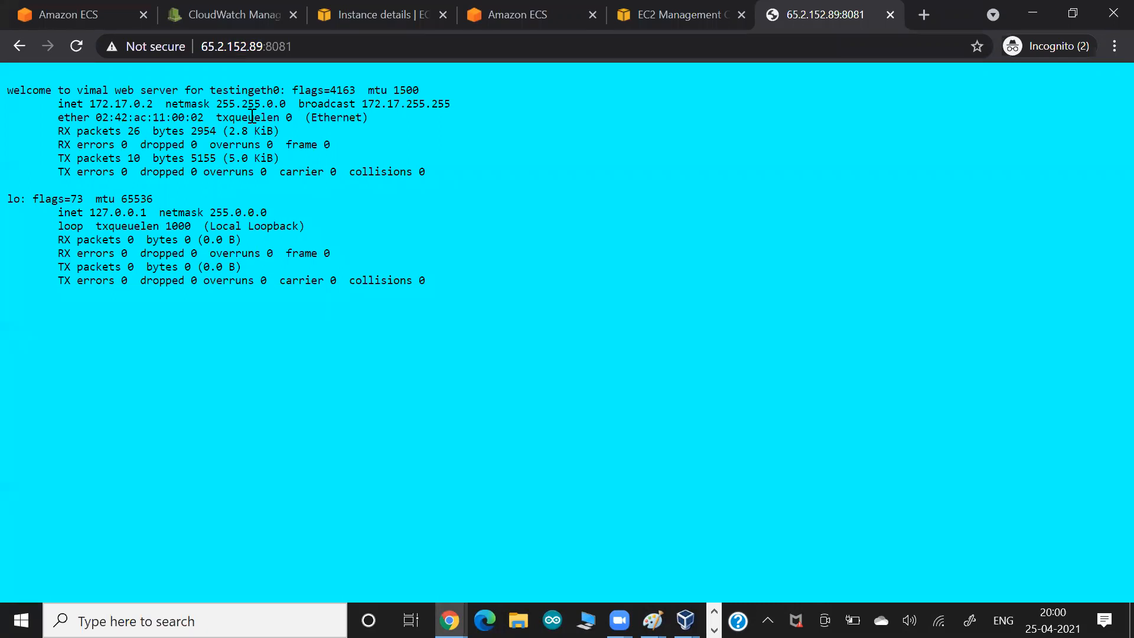
key(alt+Tab)
key(Down)
key(Right)
key(Right)
key(Right)
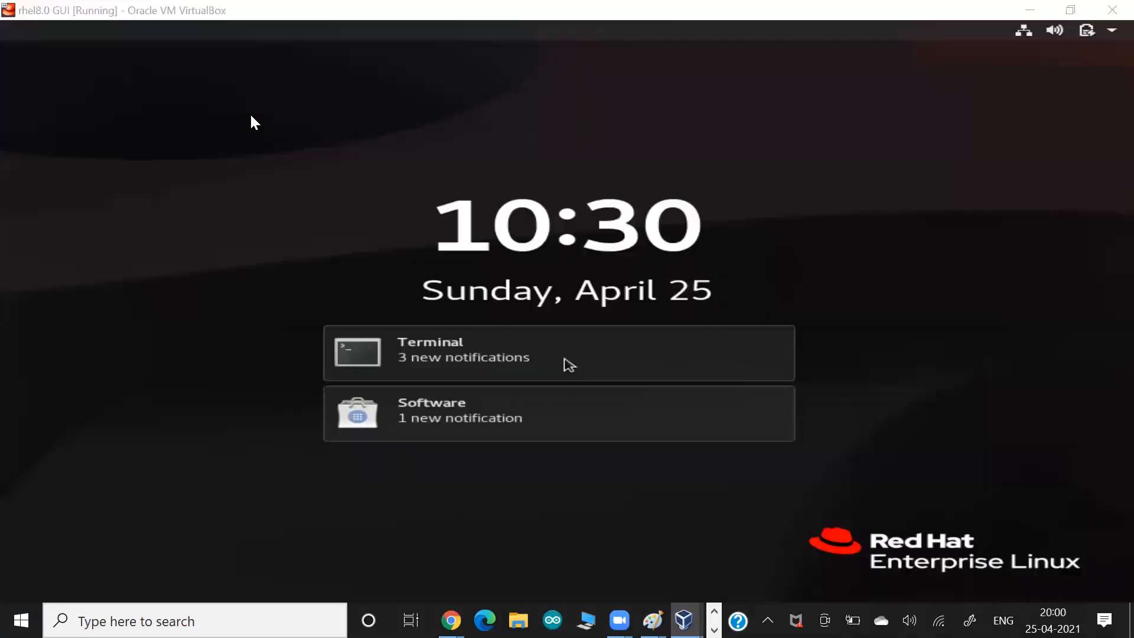
key(alt+Tab)
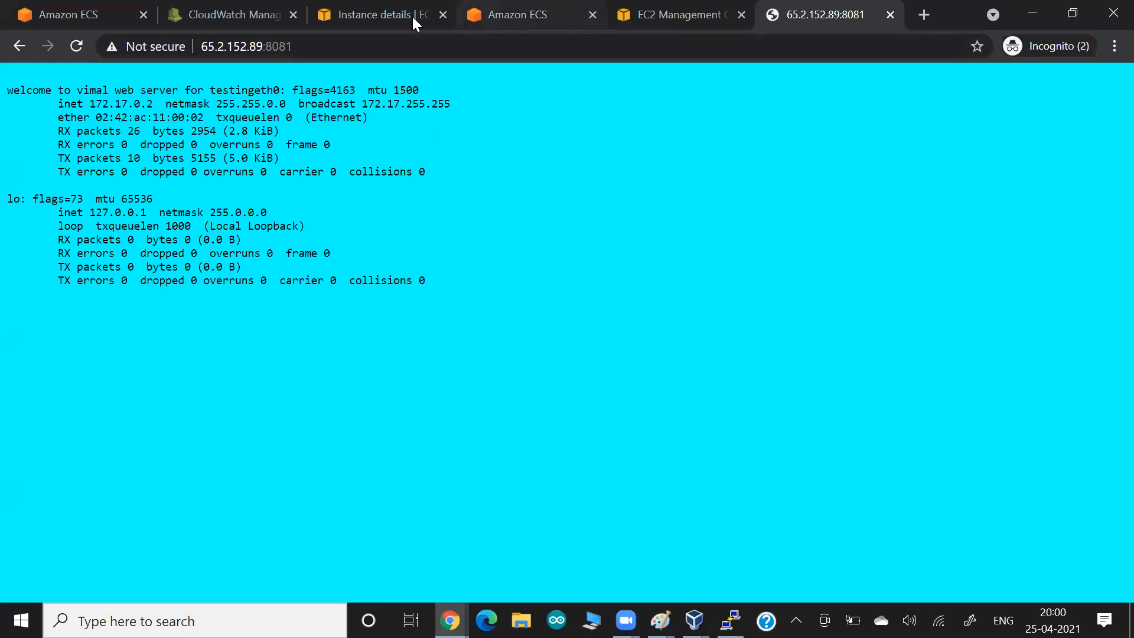
- From the ECS Clusters list, open mylwcluster1 to see mysvc1 with 1 desired, 1 running task
click(505, 19)
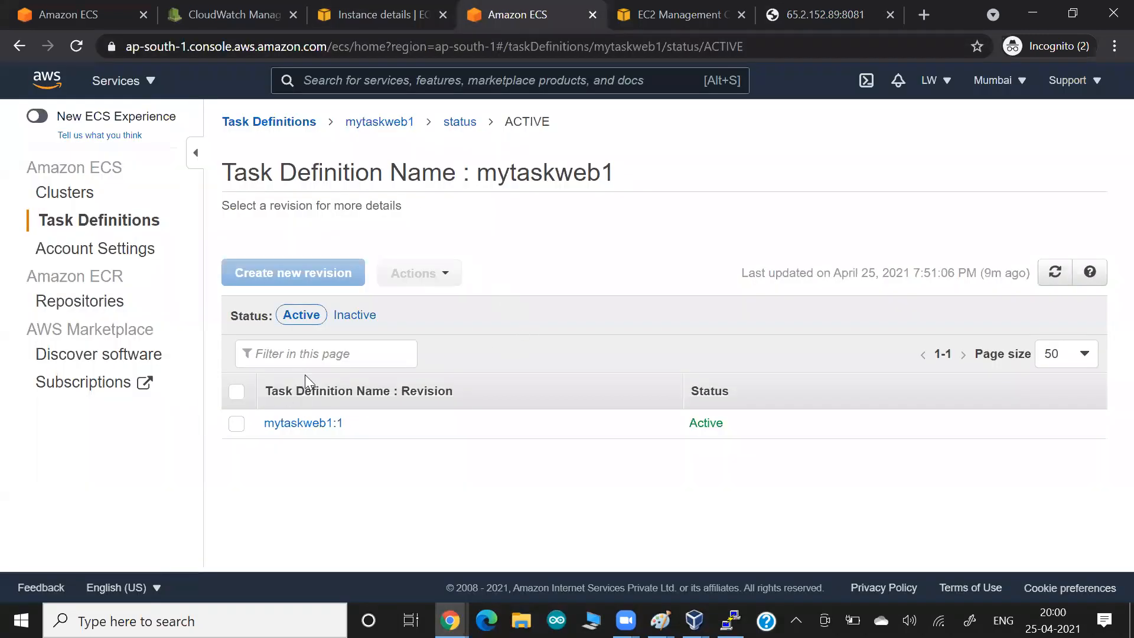
click(67, 200)
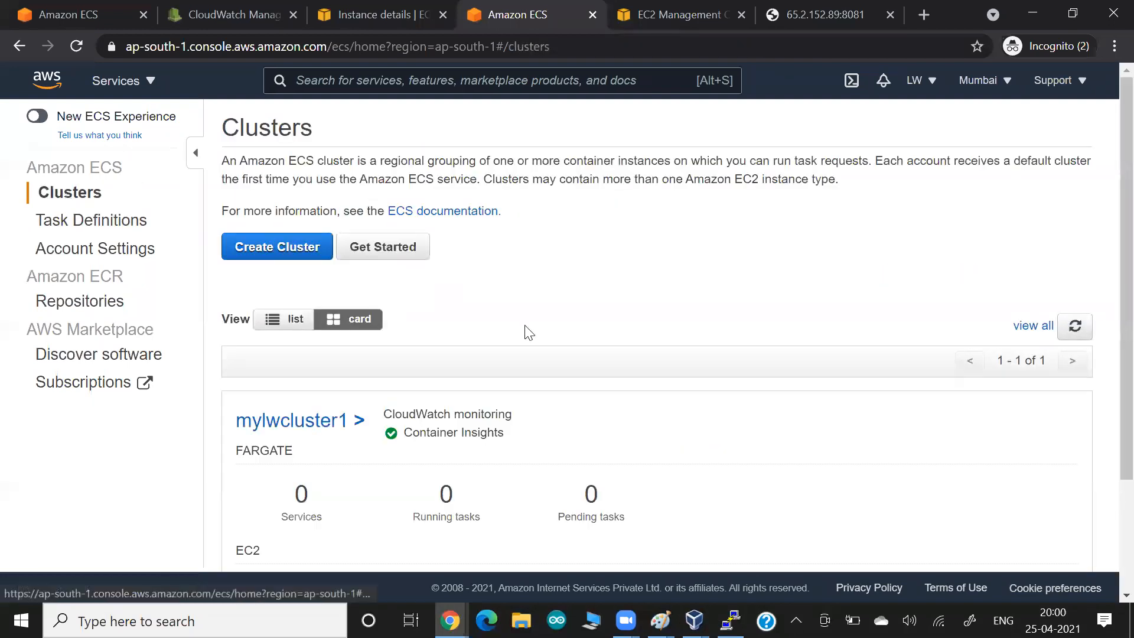
scroll(529, 333, down, 2)
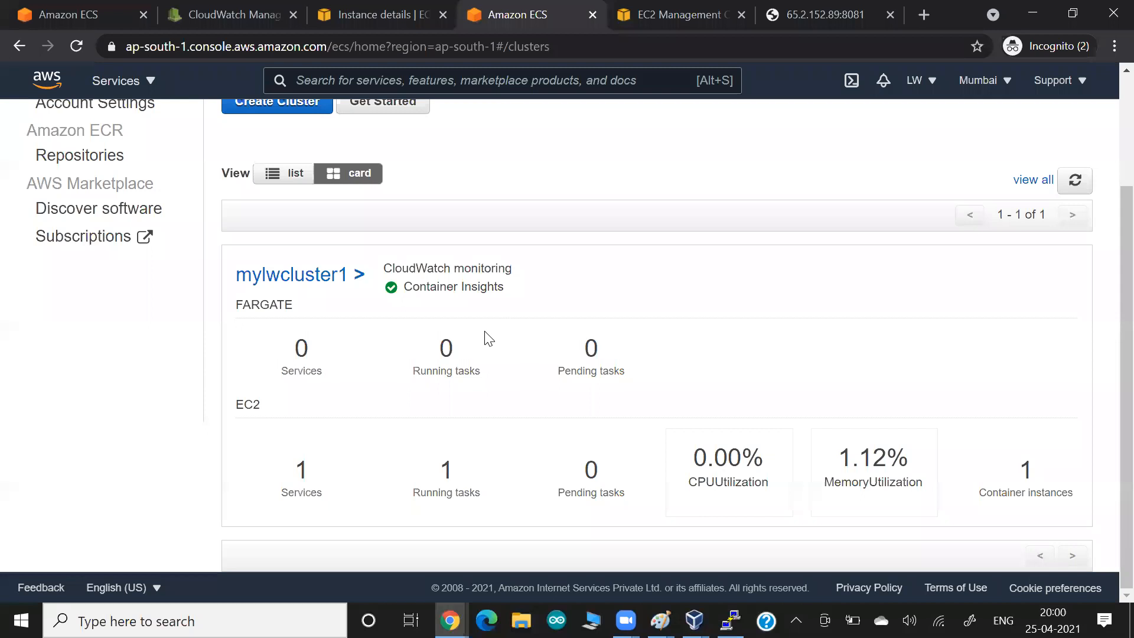
drag(401, 263, 514, 269)
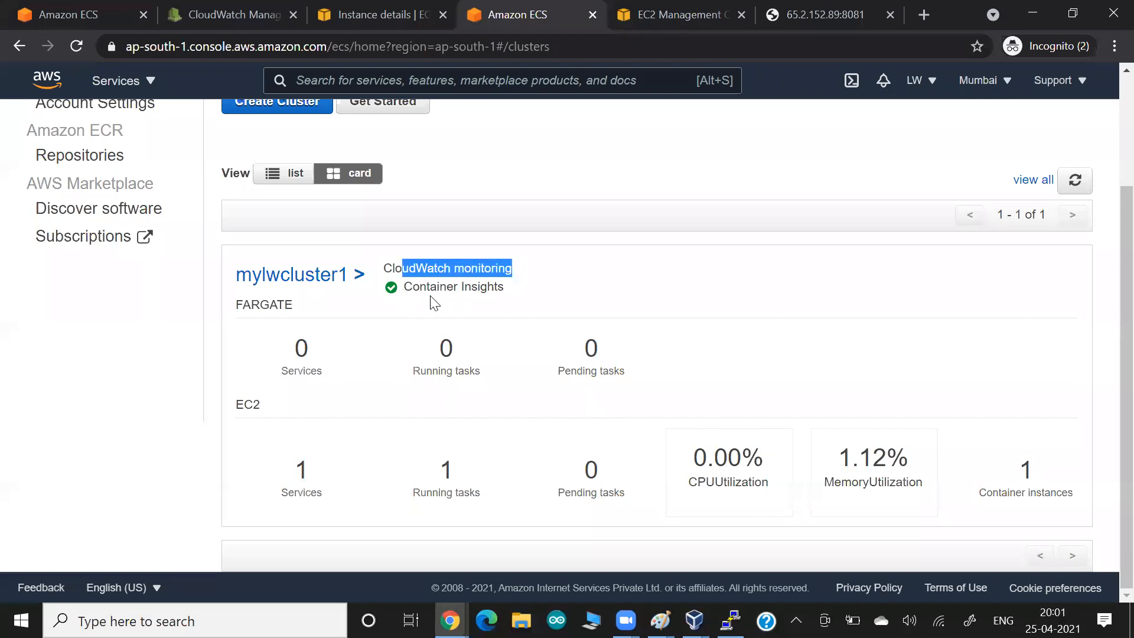
drag(430, 287, 534, 292)
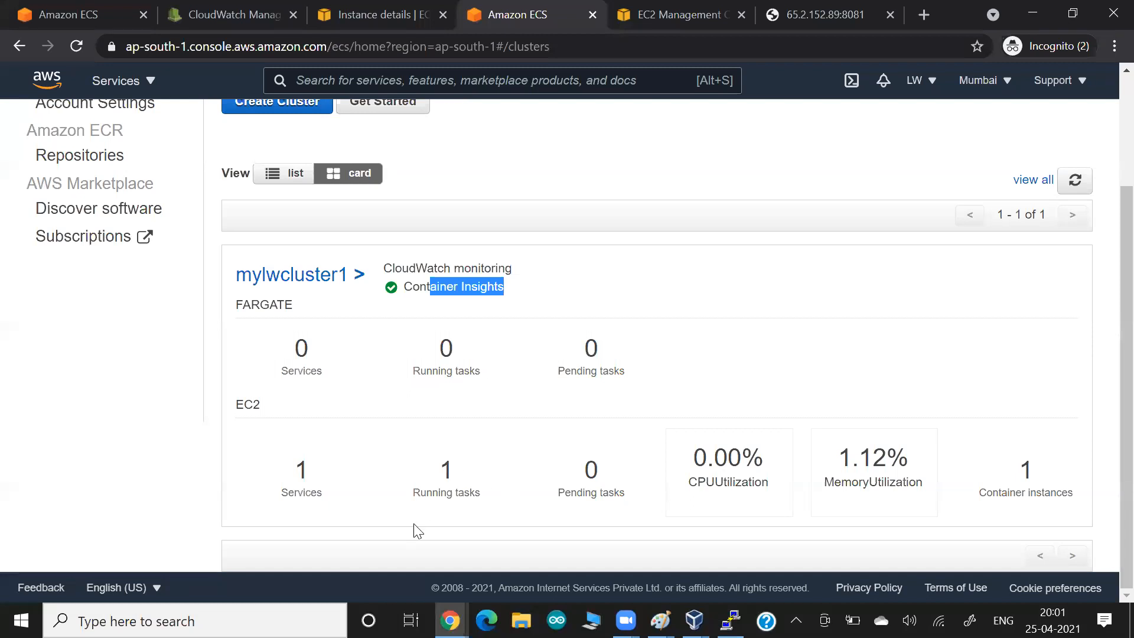
click(309, 286)
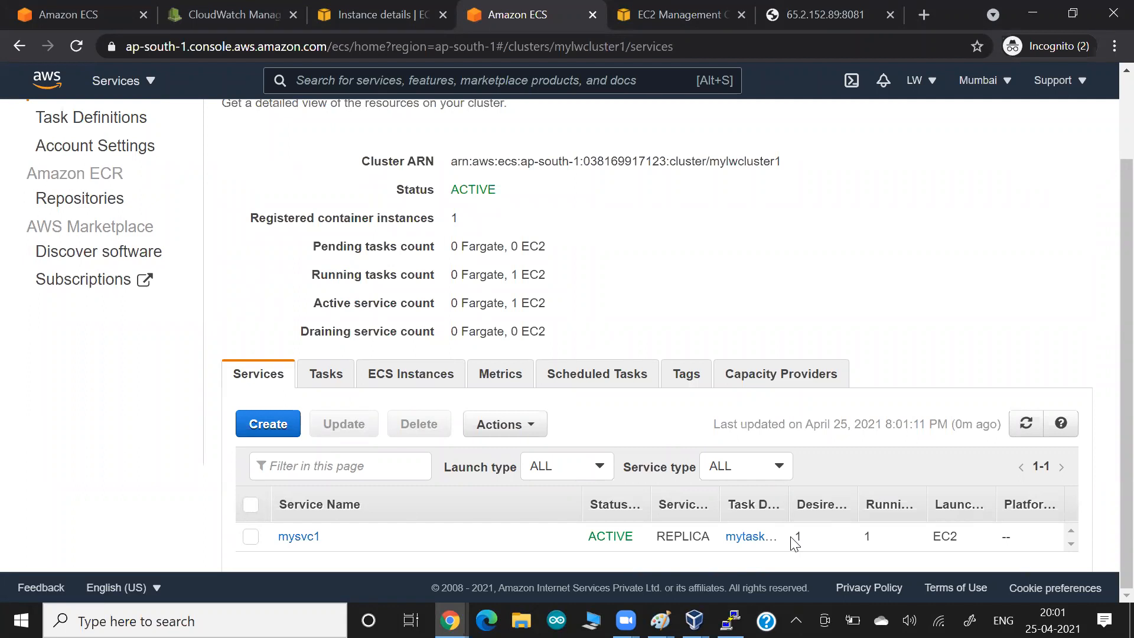
- Open service mysvc1 for updating and change its Number of tasks to 2
click(297, 537)
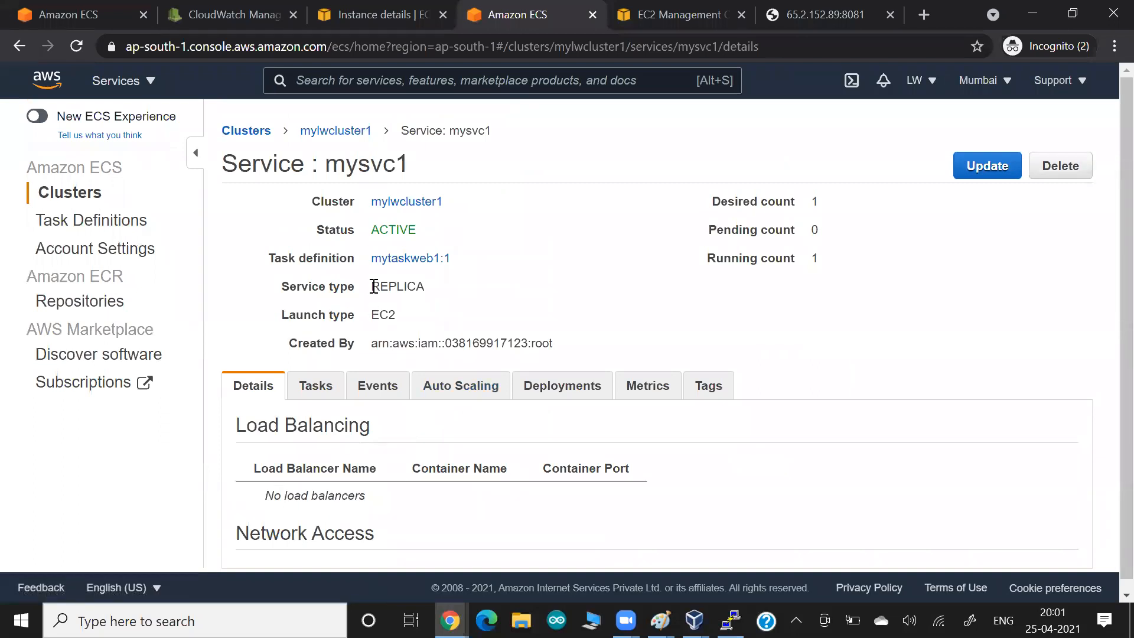
drag(390, 287, 371, 286)
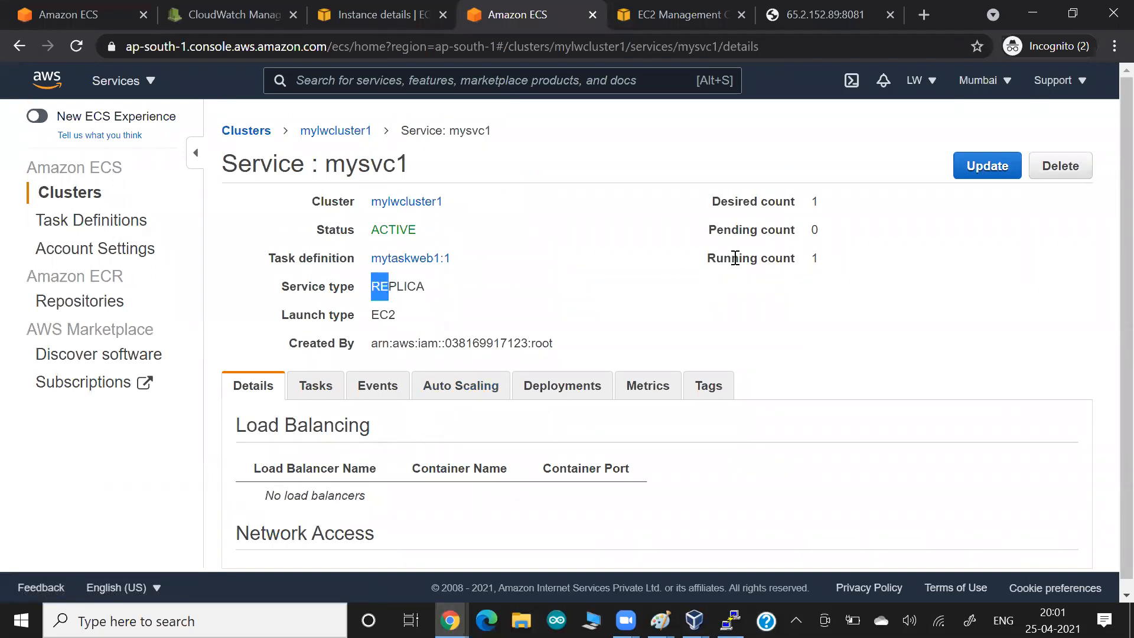
click(761, 203)
click(984, 174)
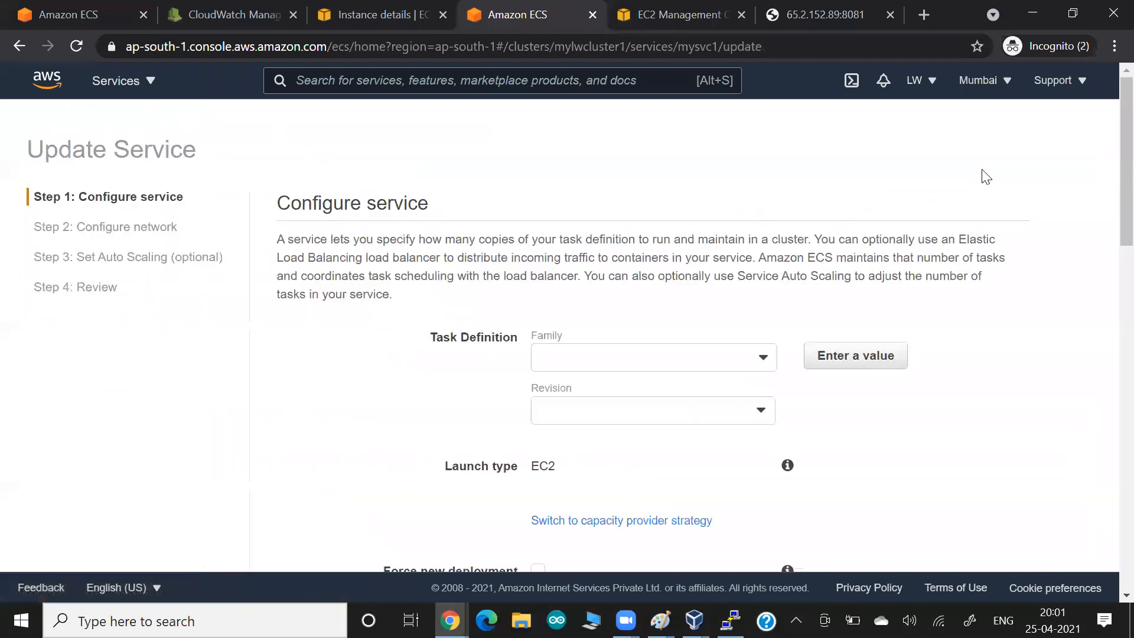
scroll(489, 315, down, 8)
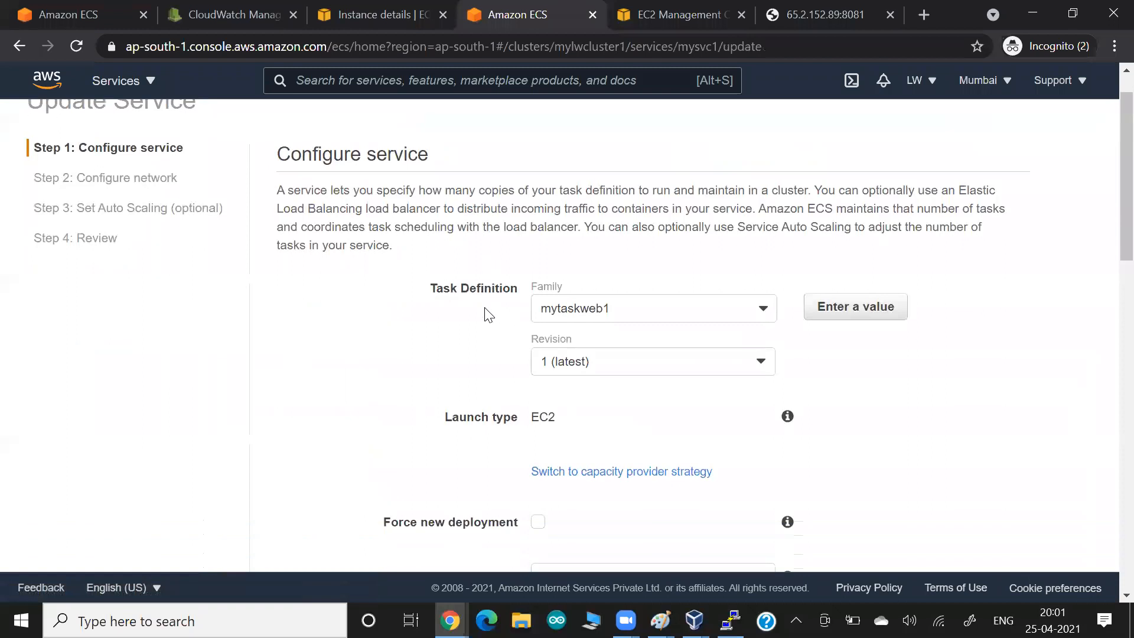
double_click(548, 348)
text(2)
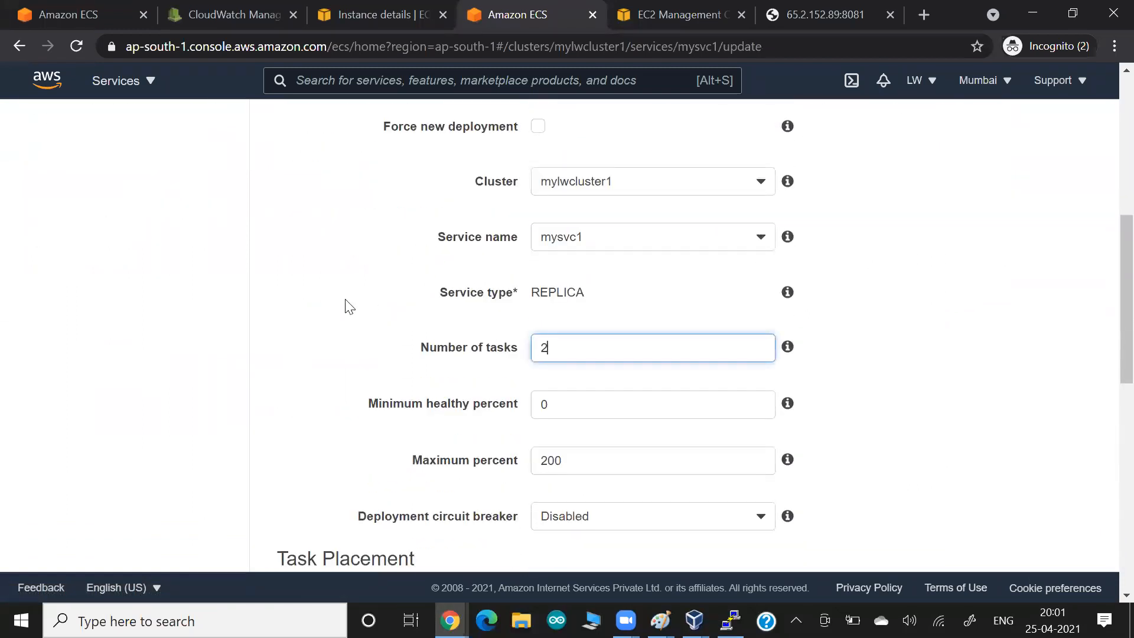
click(315, 311)
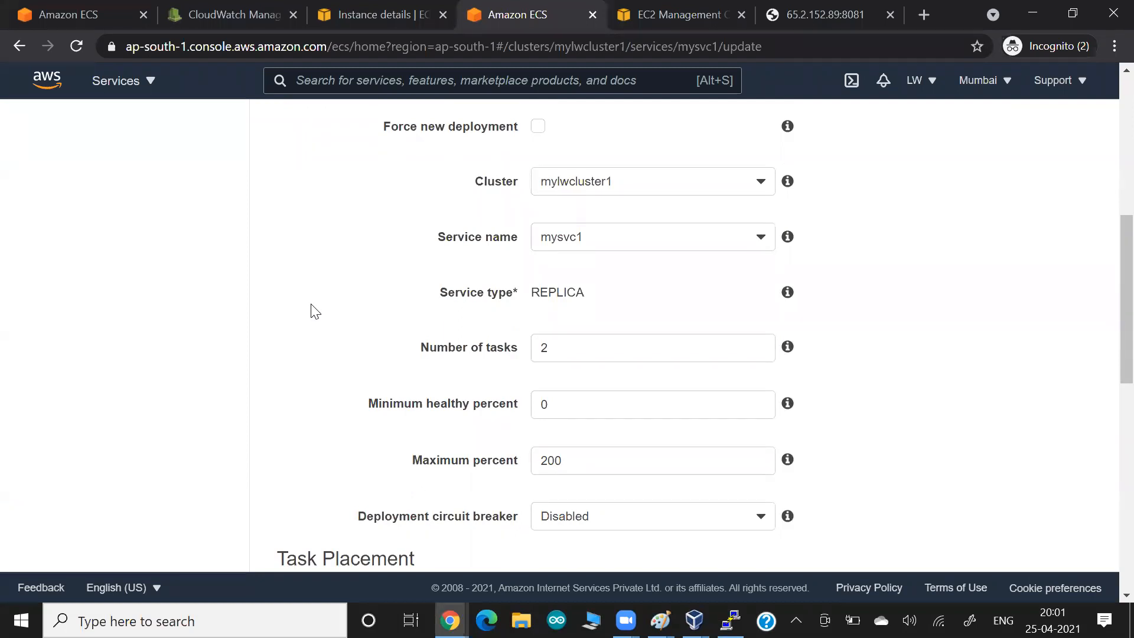
- Step through the network, auto scaling and review pages and apply the service update
scroll(315, 311, down, 11)
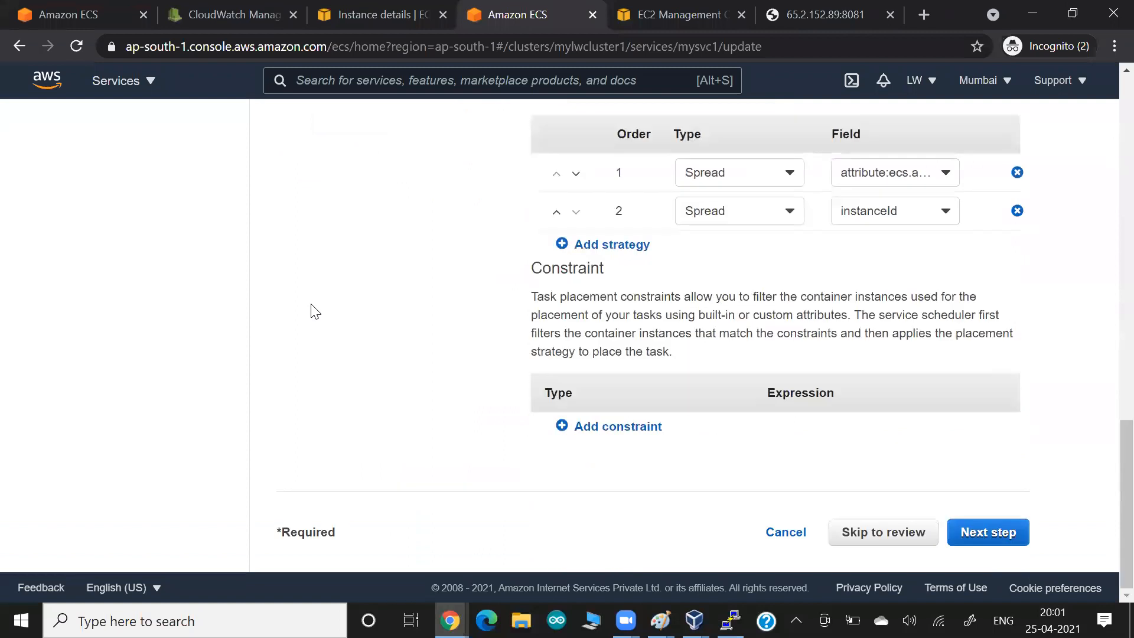
click(1009, 539)
click(1022, 370)
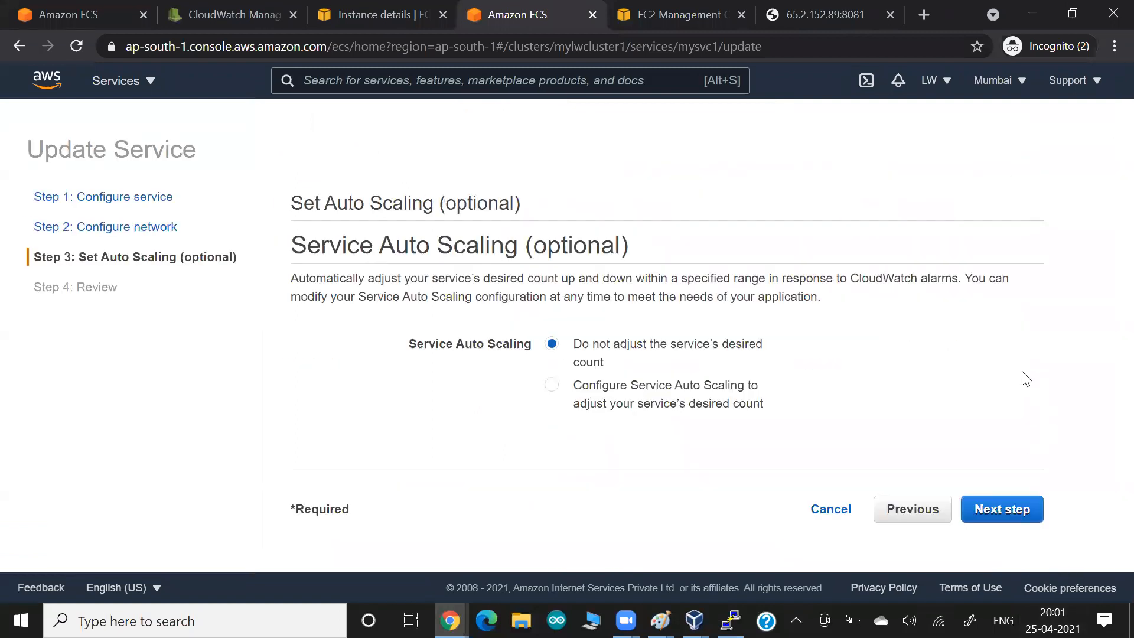
click(1004, 508)
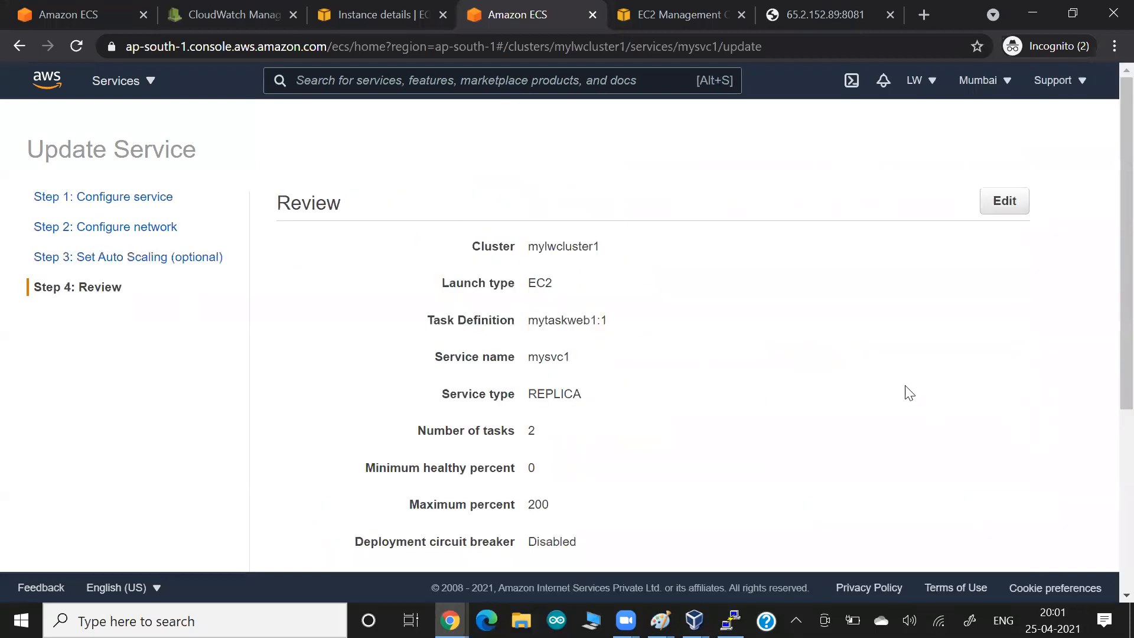
scroll(909, 402, down, 5)
click(972, 534)
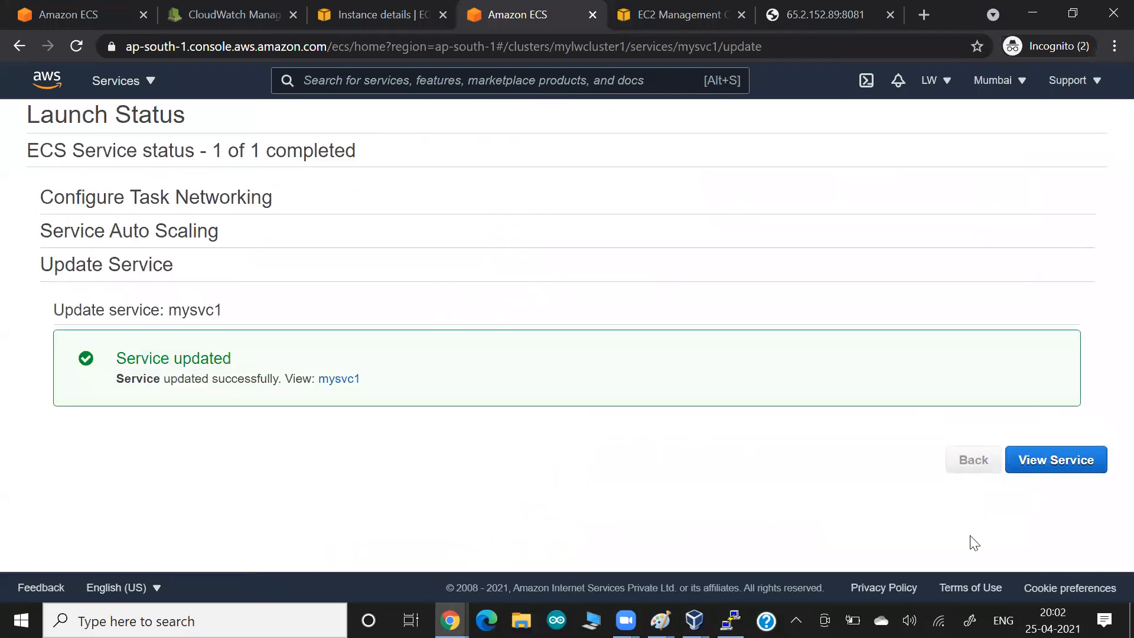
- Review mysvc1's deployment details, then return to mylwcluster1 showing 2 desired but 1 running task
click(1031, 470)
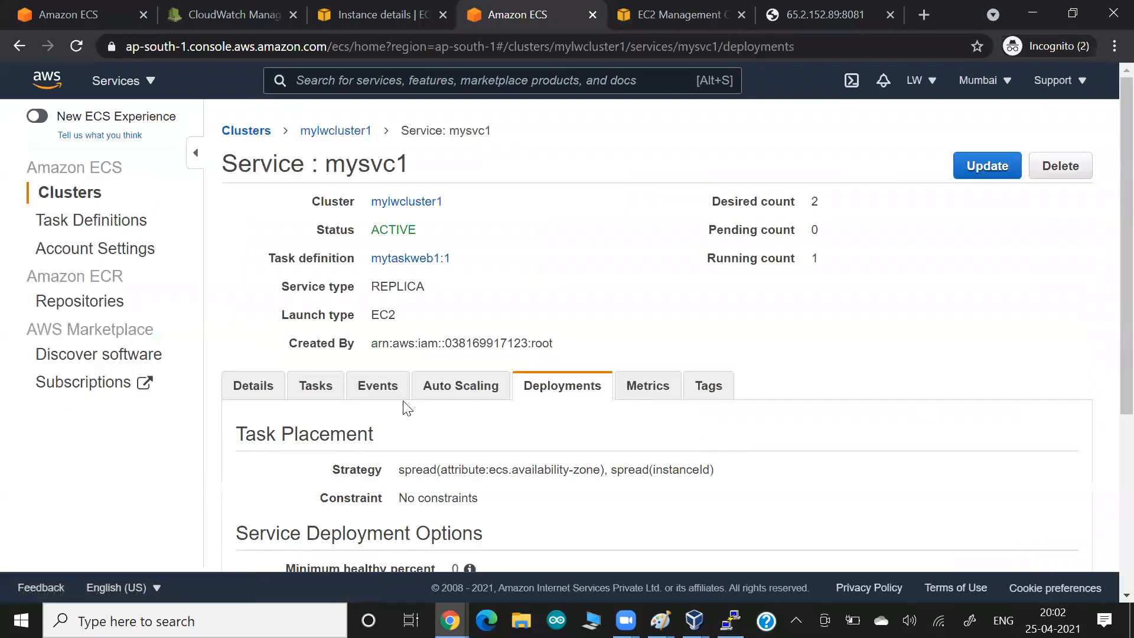
scroll(312, 427, down, 1)
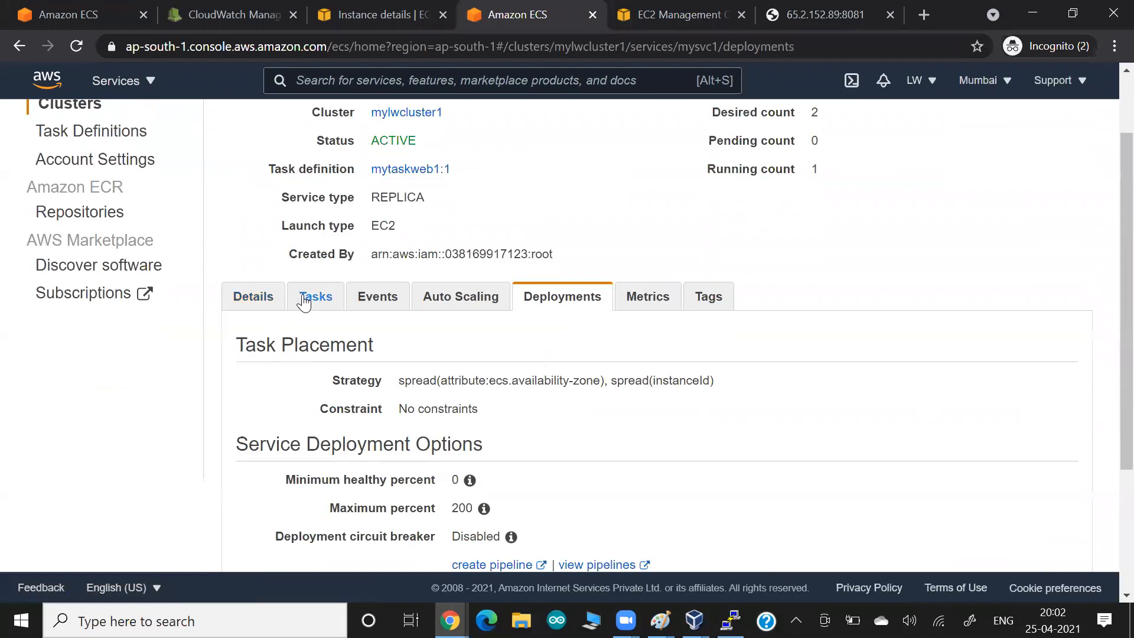
click(249, 301)
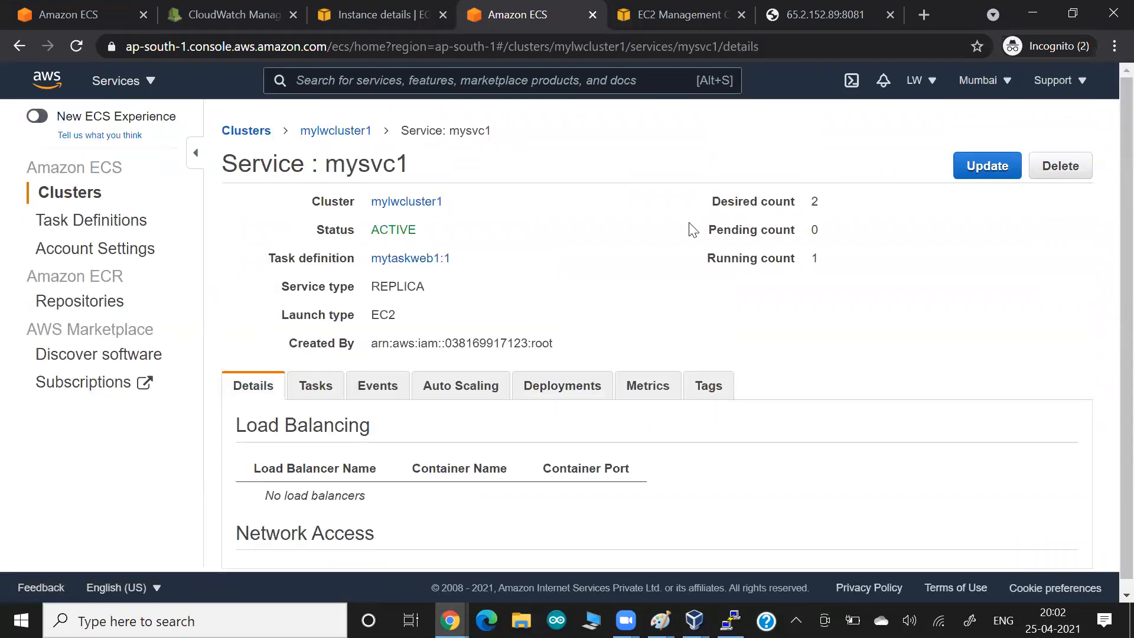
click(346, 134)
scroll(307, 266, down, 1)
scroll(308, 265, down, 1)
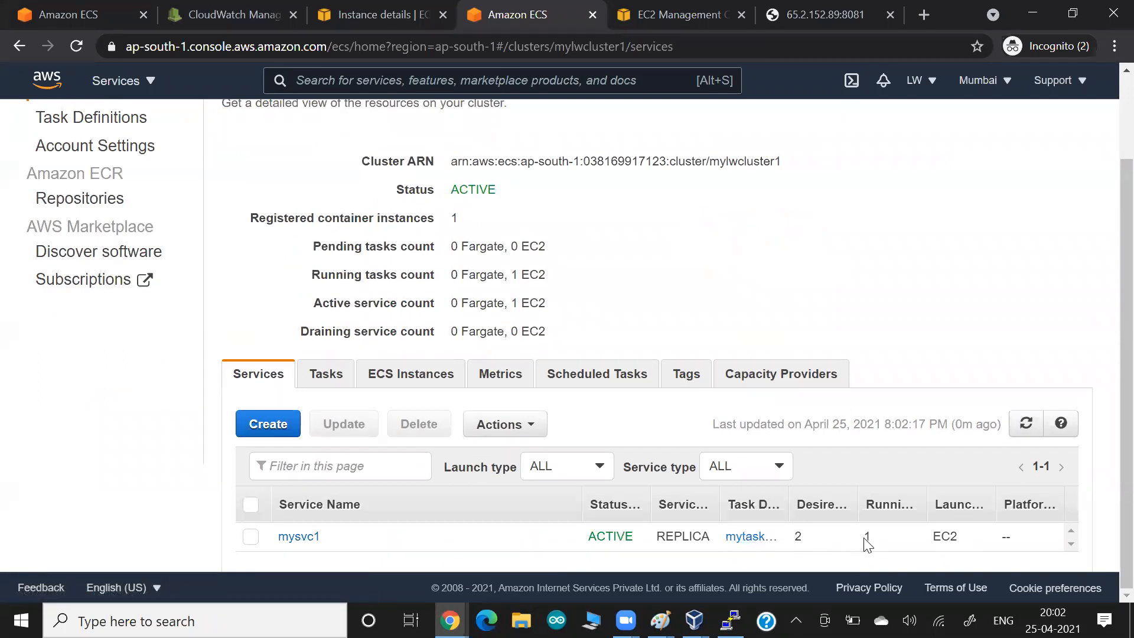
- Rerun docker ps in PuTTY, still showing one apache-webserver-php container on port 8081
key(alt+Tab)
key(alt+Tab)
key(alt+Tab)
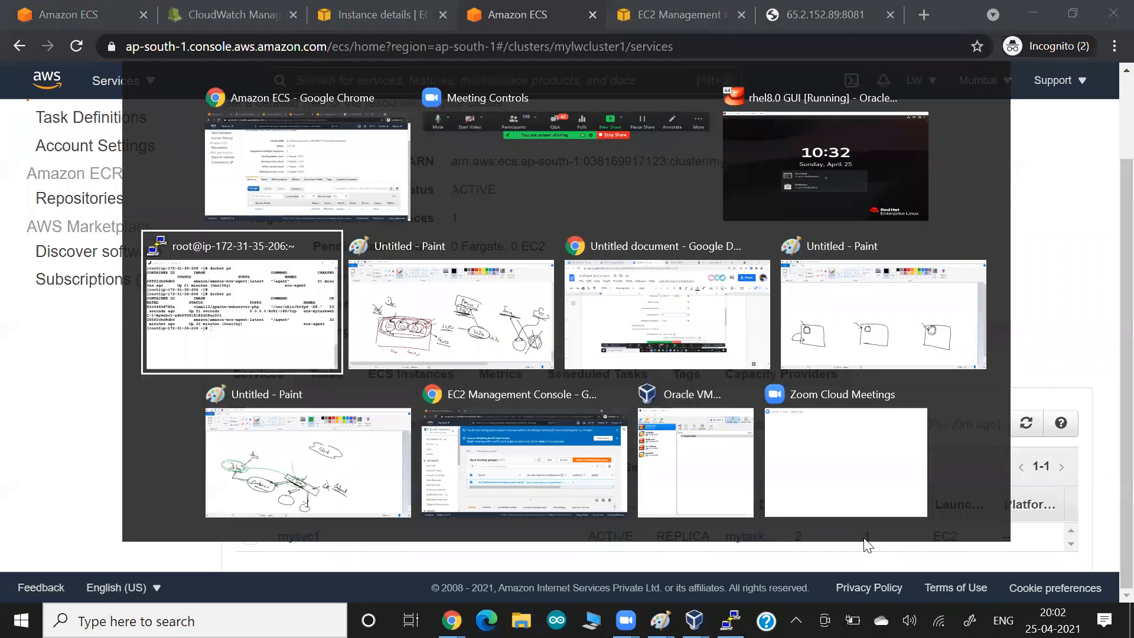
key(Up)
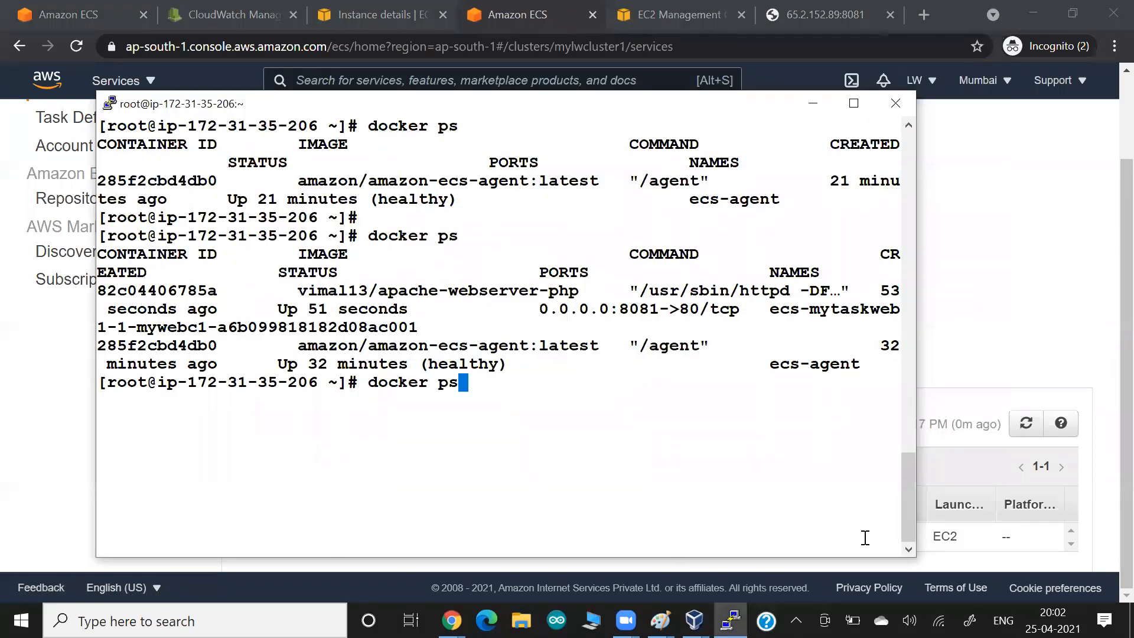
key(Return)
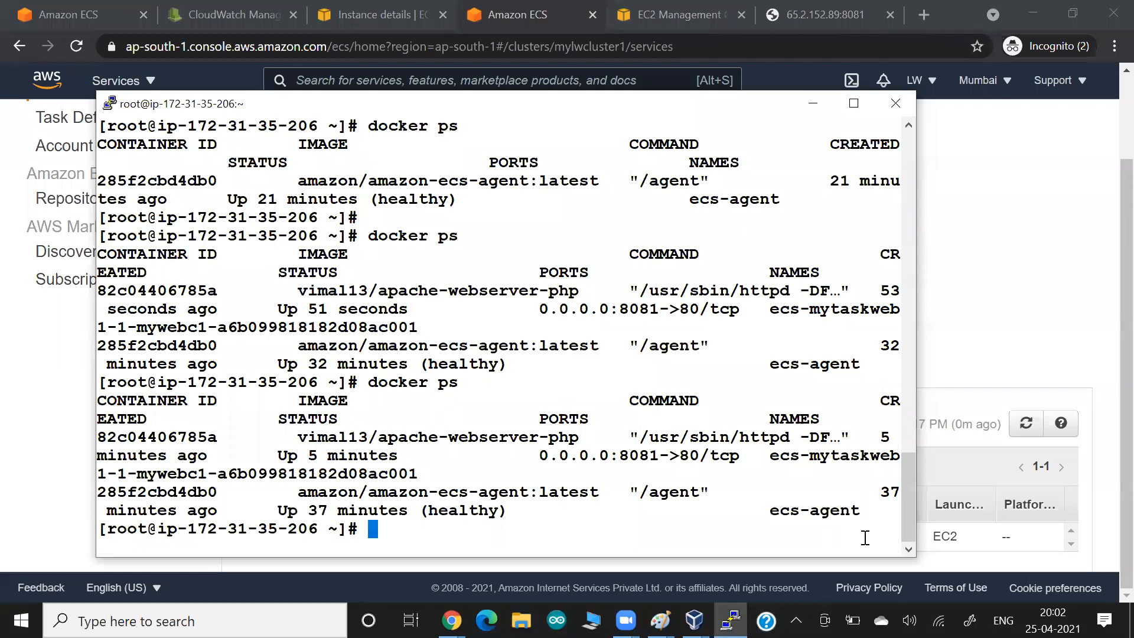
- Unlock the RHEL 8 VirtualBox VM with its password and recall docker ps in its terminal
key(alt+Tab)
key(alt+Tab)
key(alt+Tab)
key(Return)
text(••••••)
key(Return)
key(ctrl+l)
key(Return)
key(Return)
key(Return)
key(Up)
key(Up)
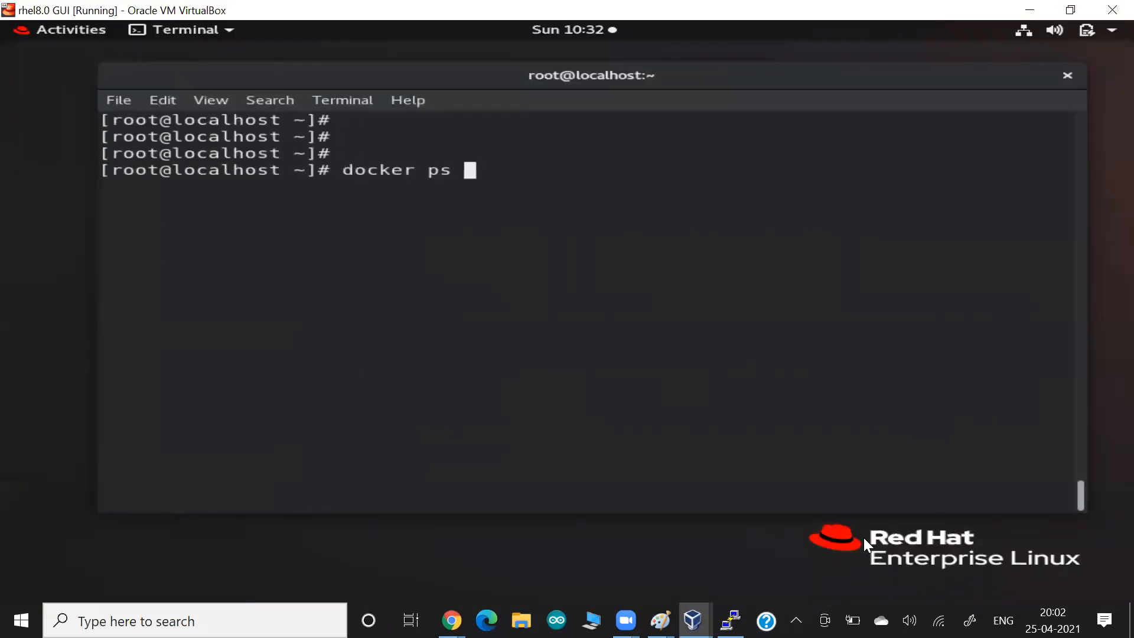
- Rerun the earlier docker run command with the container renamed to z9 on port 8082
key(Left)
key(Left)
key(Left)
key(Left)
key(Left)
key(Left)
key(Left)
key(Left)
key(Left)
key(Left)
key(Left)
key(Left)
key(Left)
key(Left)
key(Left)
key(Left)
key(Left)
key(Left)
key(Left)
key(Left)
key(Left)
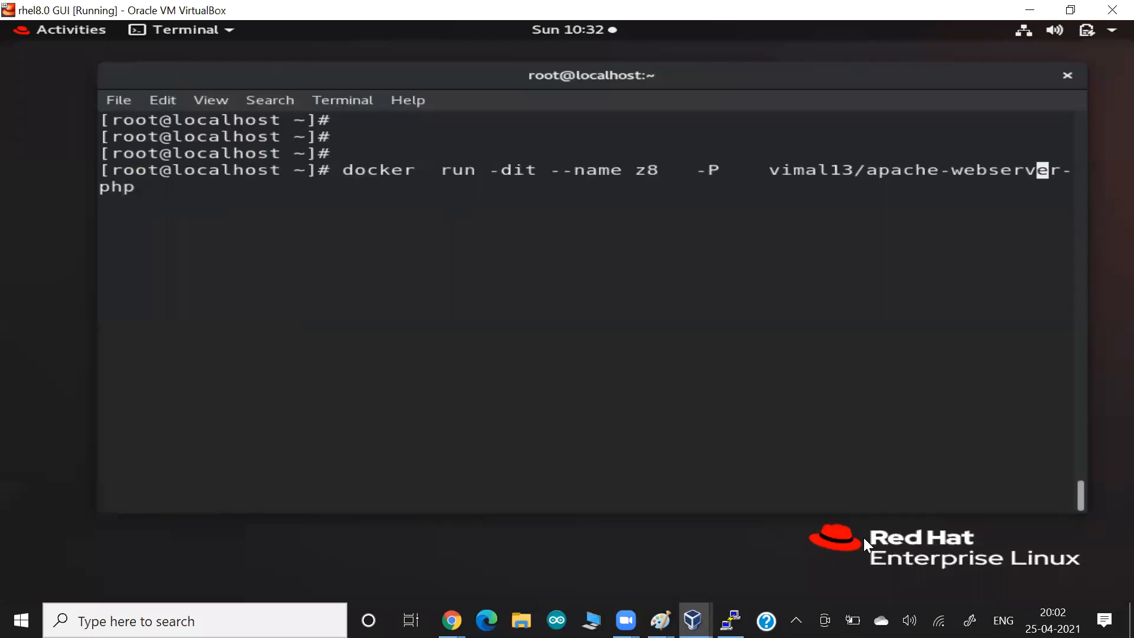
key(Up)
key(Up)
key(Up)
key(Left)
key(Left)
key(Left)
key(Left)
key(Left)
key(Left)
key(Left)
key(Left)
key(Left)
key(Left)
key(Left)
key(Left)
key(Left)
key(Left)
key(Left)
key(Left)
key(Left)
key(Left)
key(Left)
key(Left)
key(Left)
key(Left)
key(Left)
key(Left)
key(Left)
key(Left)
key(Left)
key(Left)
key(Left)
key(Left)
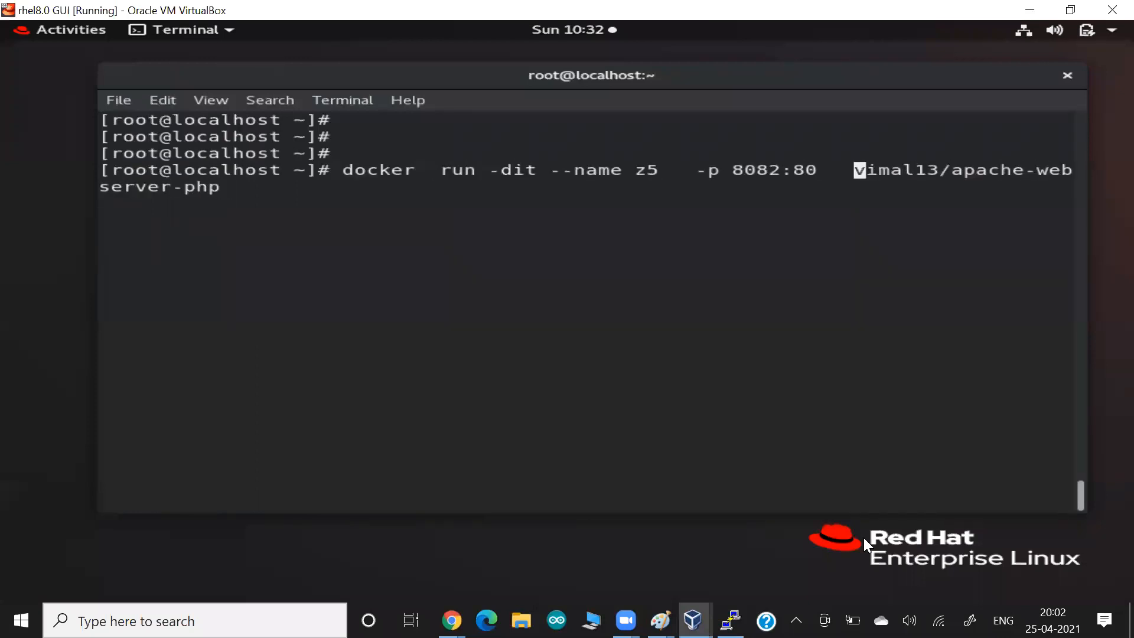
key(BackSpace)
text(9)
key(Return)
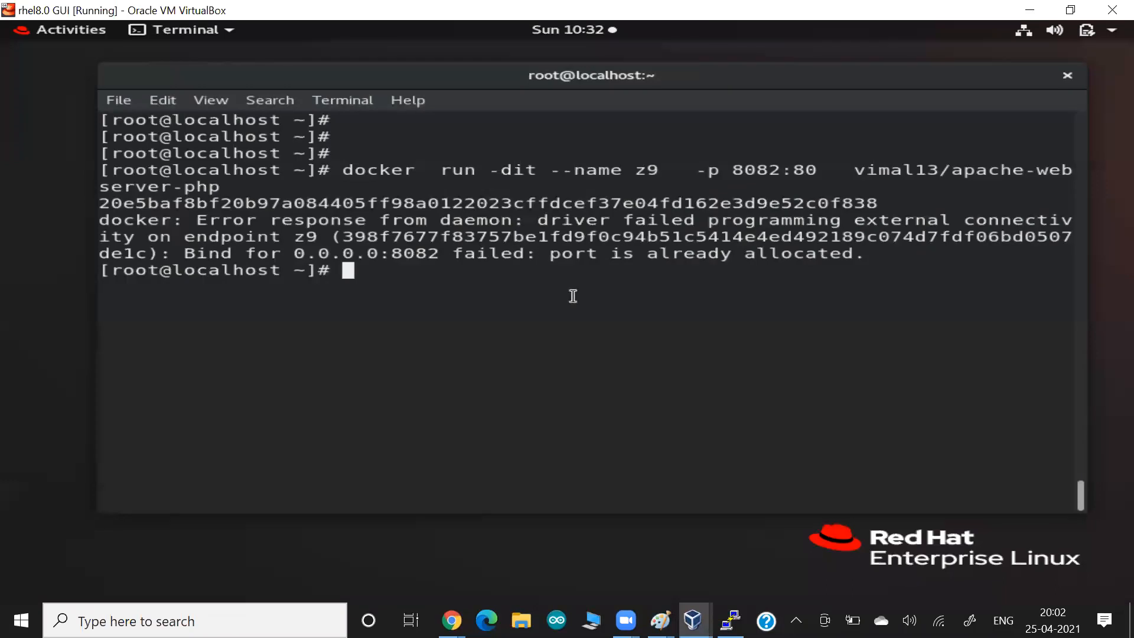
- Highlight the z9 name and host port 8082 in the port-already-allocated error, then return to Chrome
drag(620, 171, 666, 176)
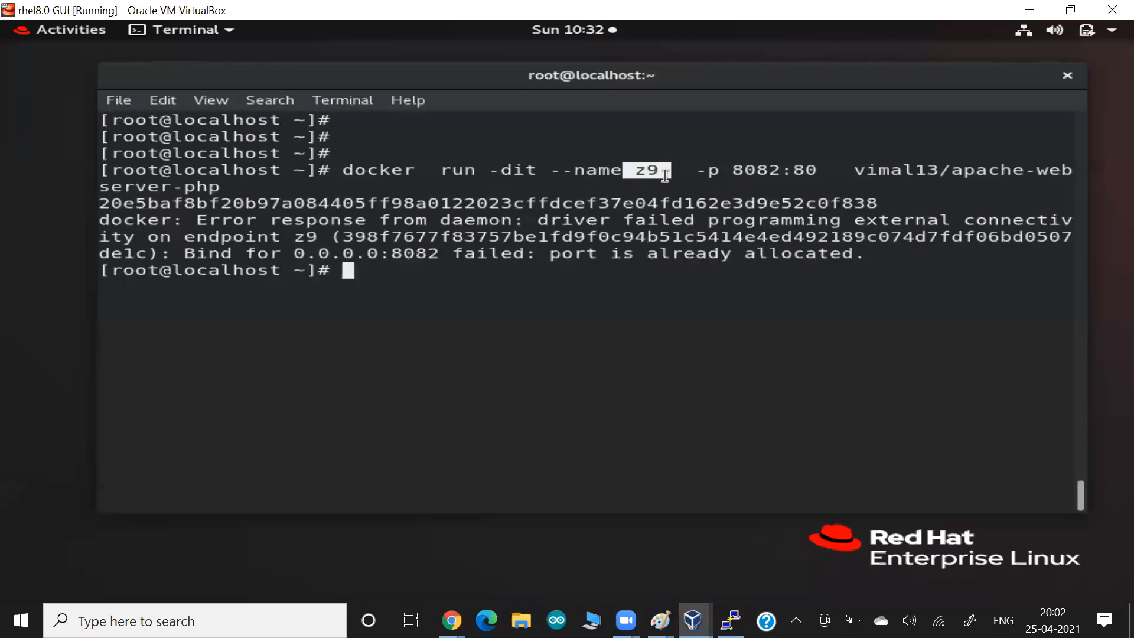
click(732, 170)
double_click(732, 169)
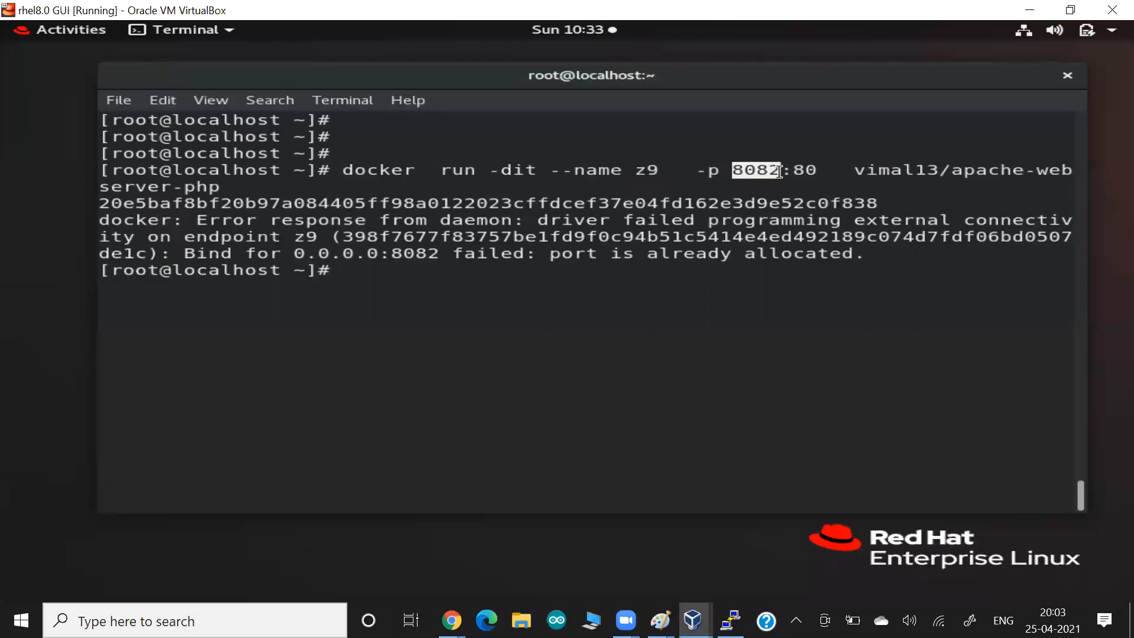
click(779, 171)
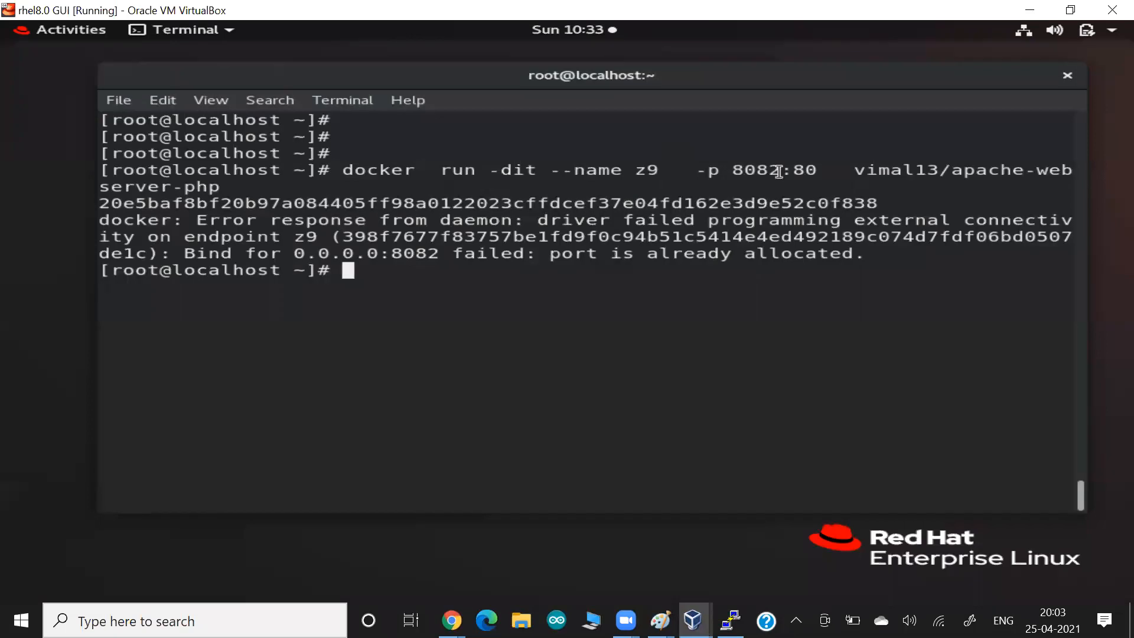
drag(716, 171, 775, 172)
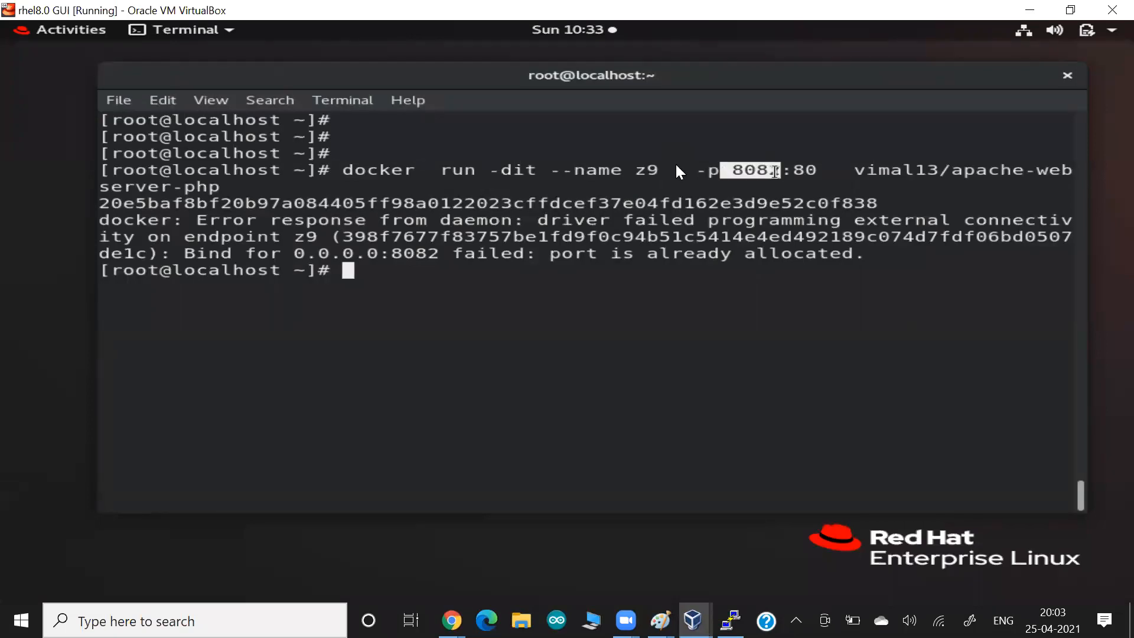
key(alt+Tab)
key(alt+Tab)
key(Tab)
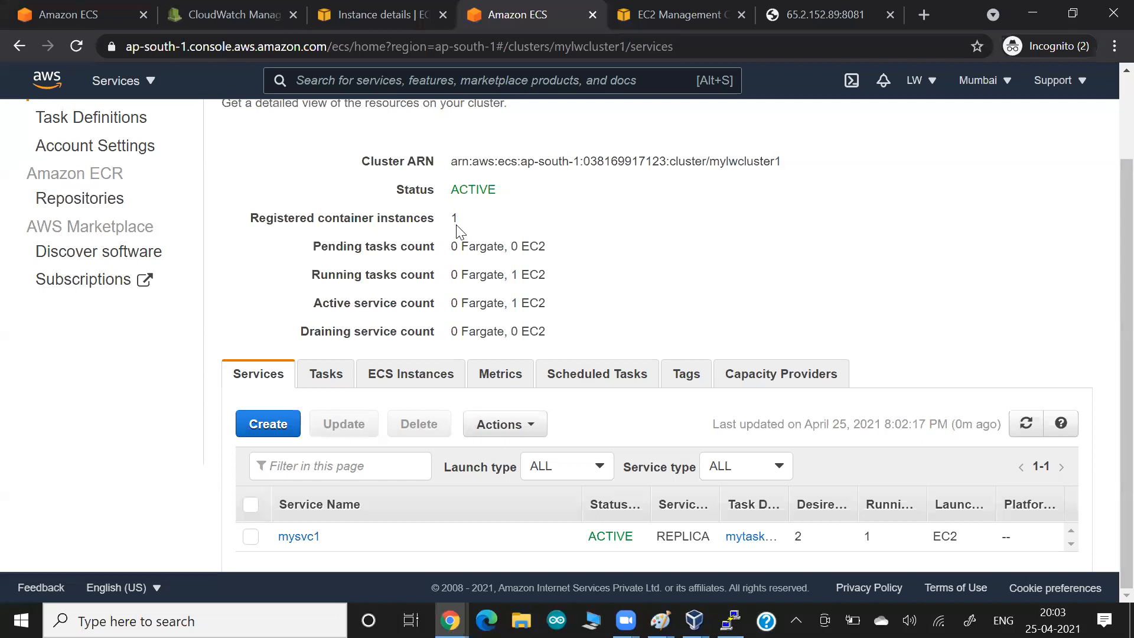
- Check the single registered container instance, then mark mysvc1's desired count of 2 under Services
drag(449, 220, 465, 222)
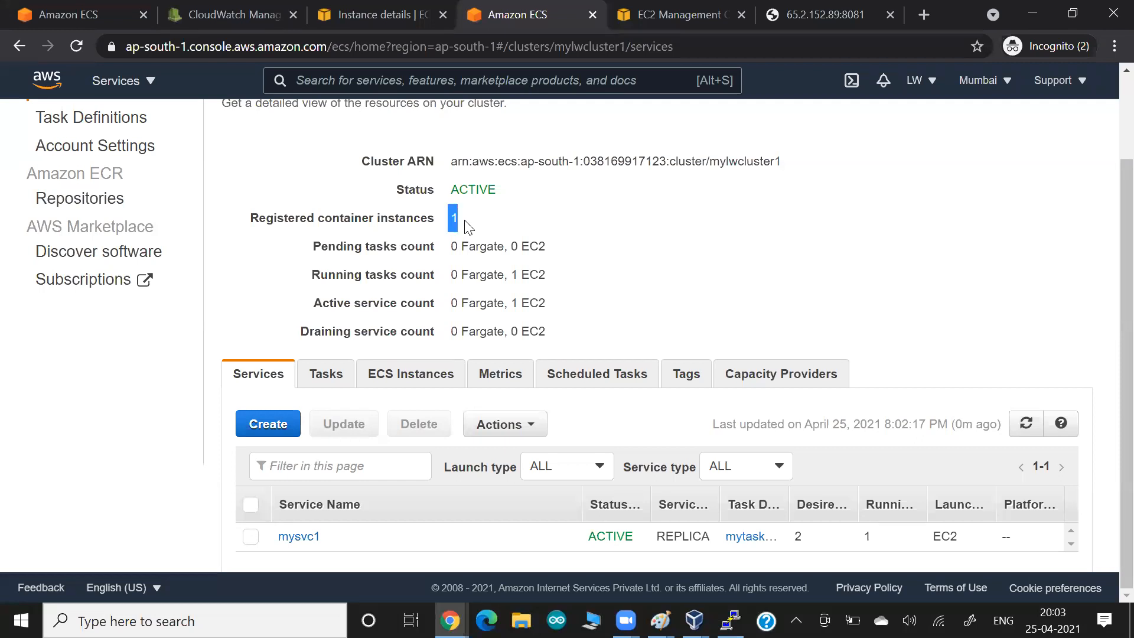
click(405, 381)
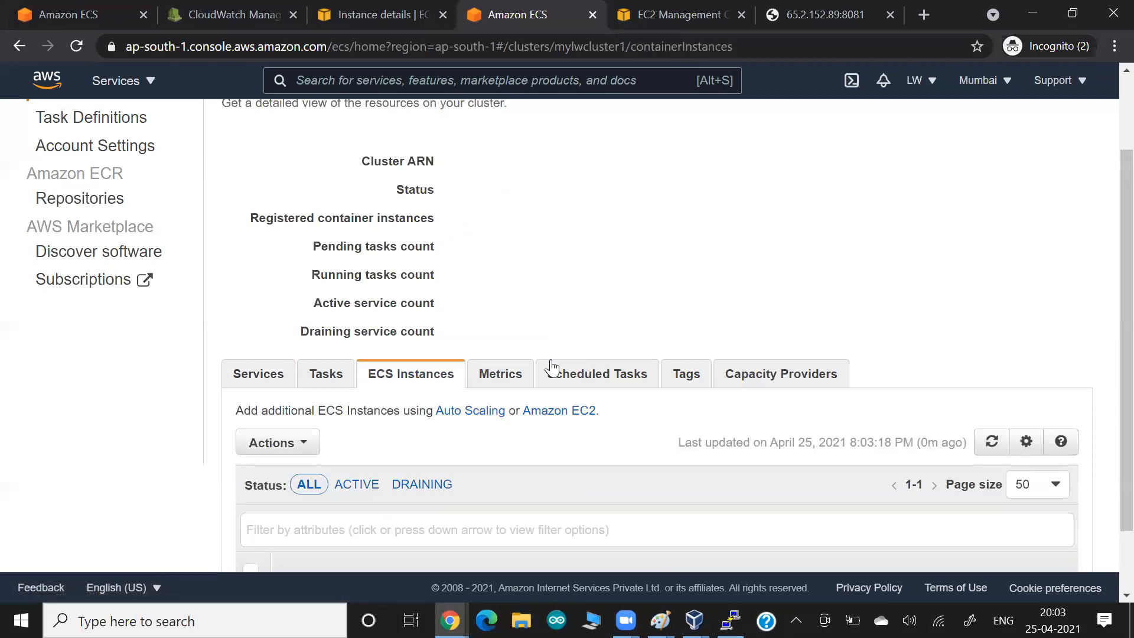
scroll(552, 370, down, 2)
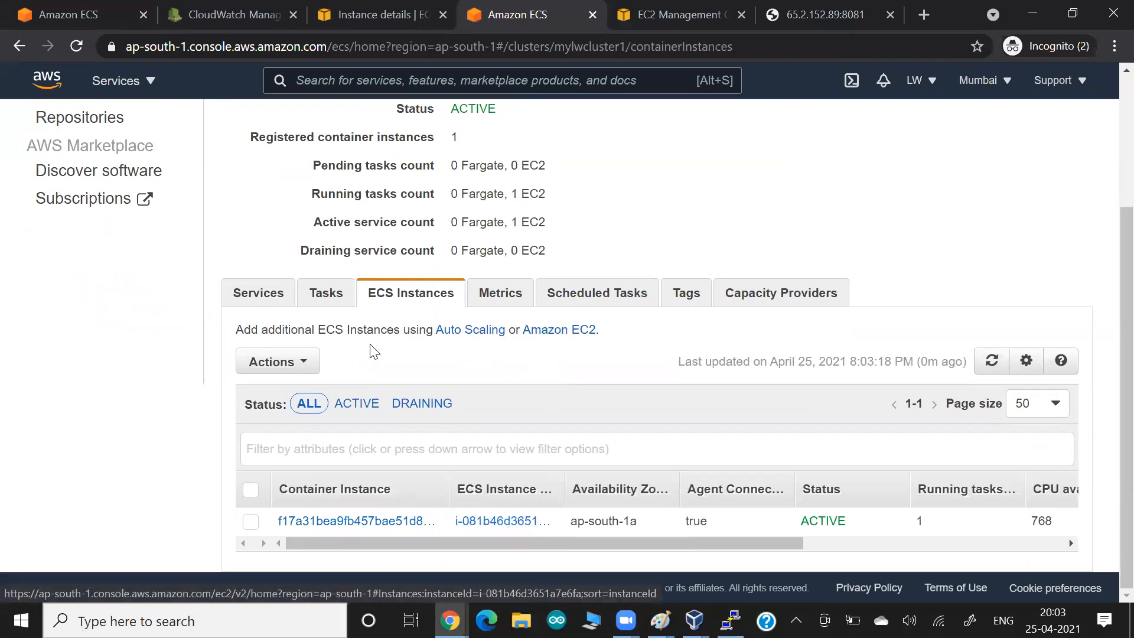
click(276, 300)
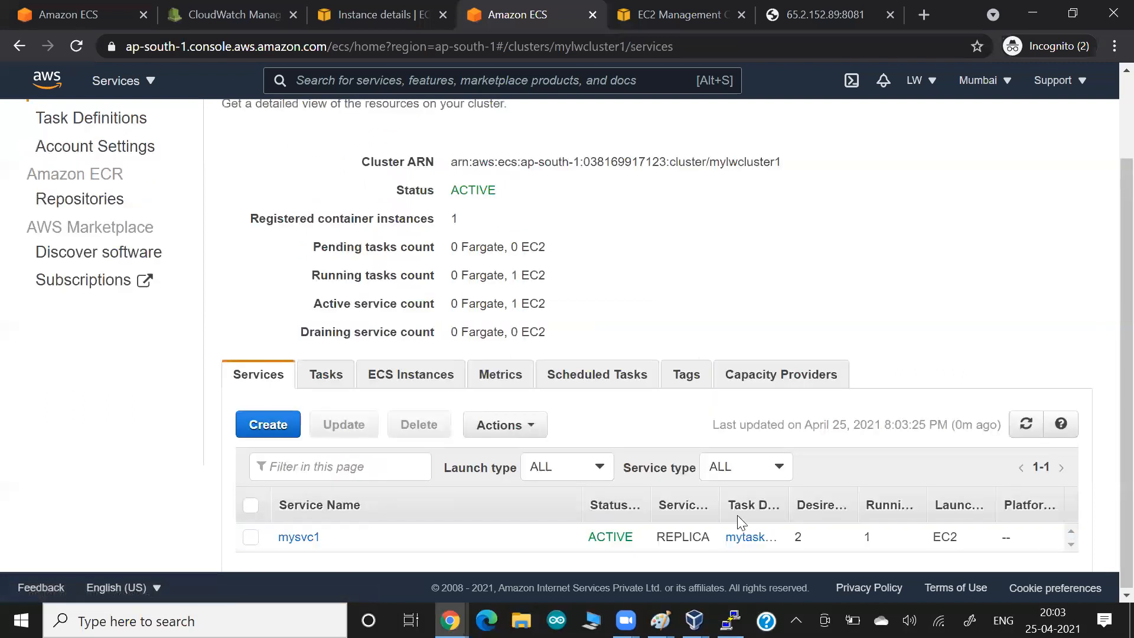
double_click(820, 542)
- Clear the PuTTY screen and rerun docker ps to list the running containers
key(alt+Tab)
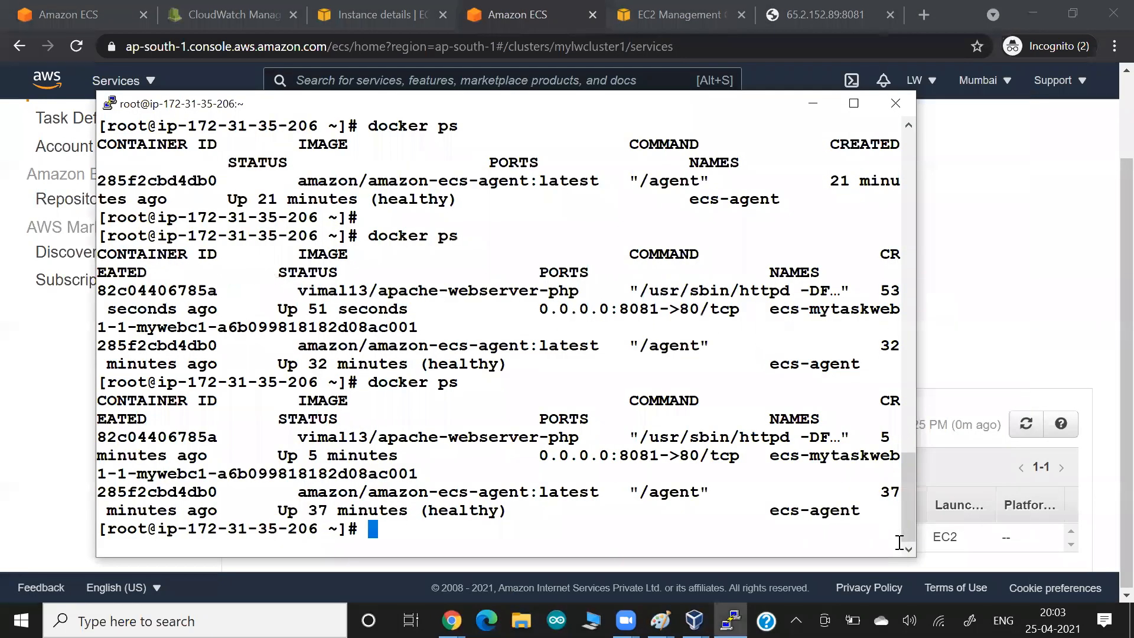
key(ctrl+l)
key(Up)
key(Return)
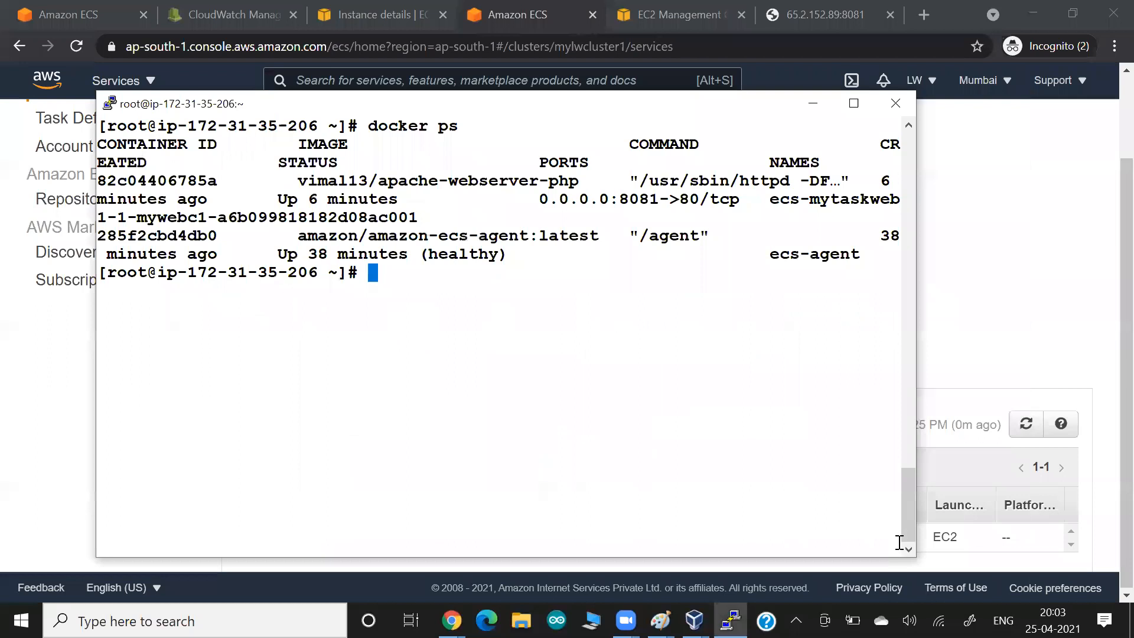
- Review the cluster's container instances in the ECS console
key(alt+Tab)
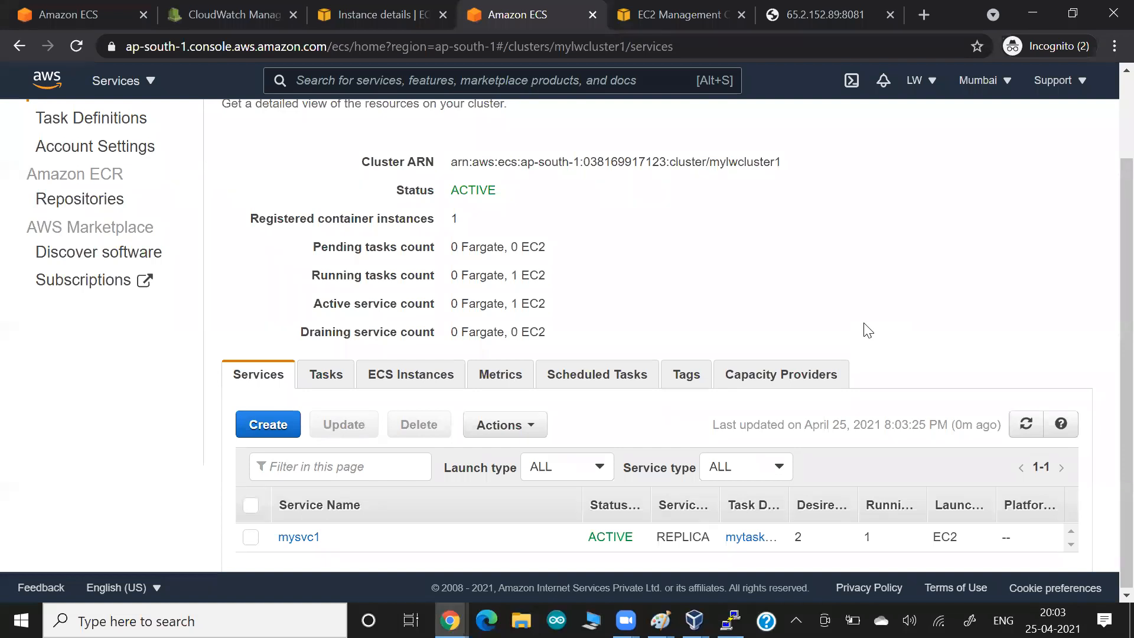
click(396, 384)
scroll(527, 407, down, 2)
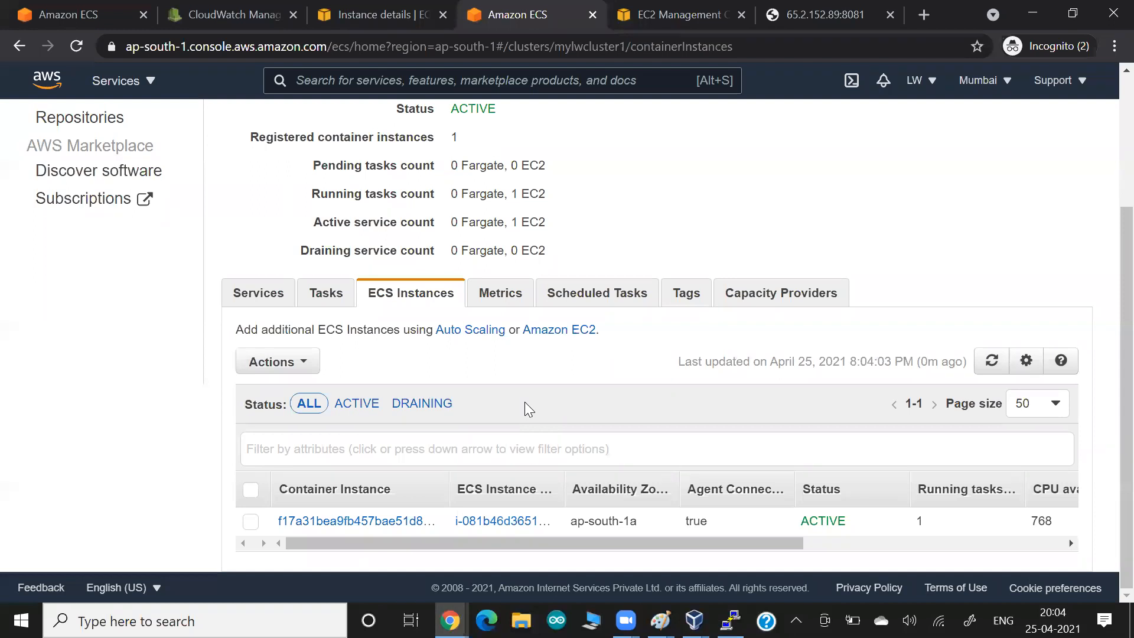
key(alt+Tab)
key(alt+Tab)
key(alt+Tab)
key(alt+Tab)
key(alt+Tab)
key(alt+Tab)
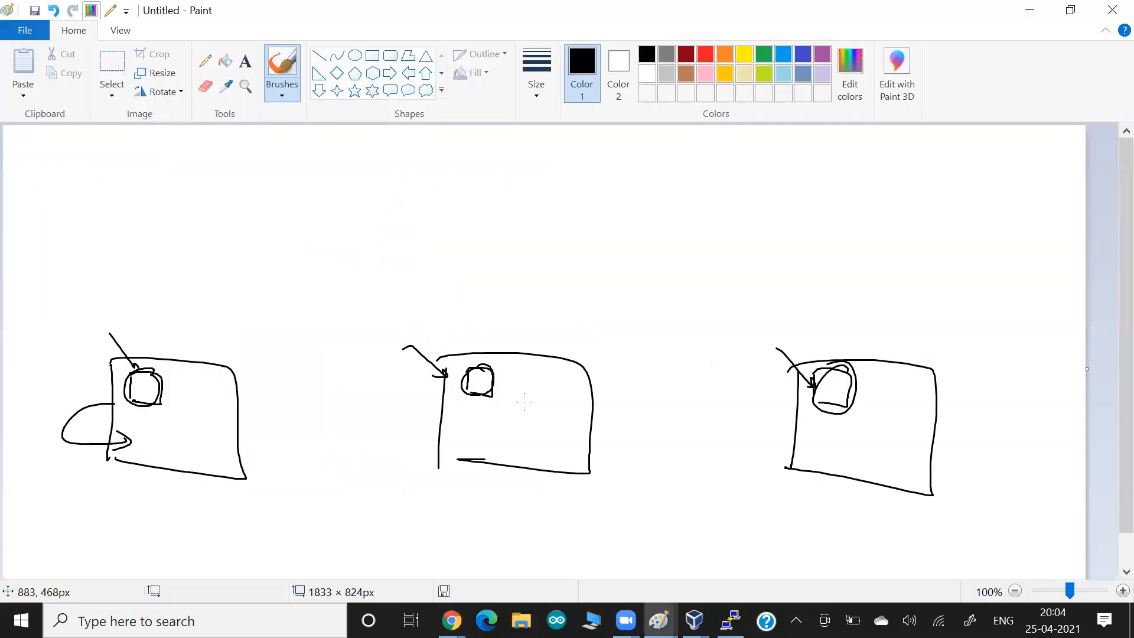
- Write 1 above the left box and 2 above the middle box in the Paint diagram
drag(179, 329, 176, 347)
drag(515, 332, 531, 353)
key(alt+Tab)
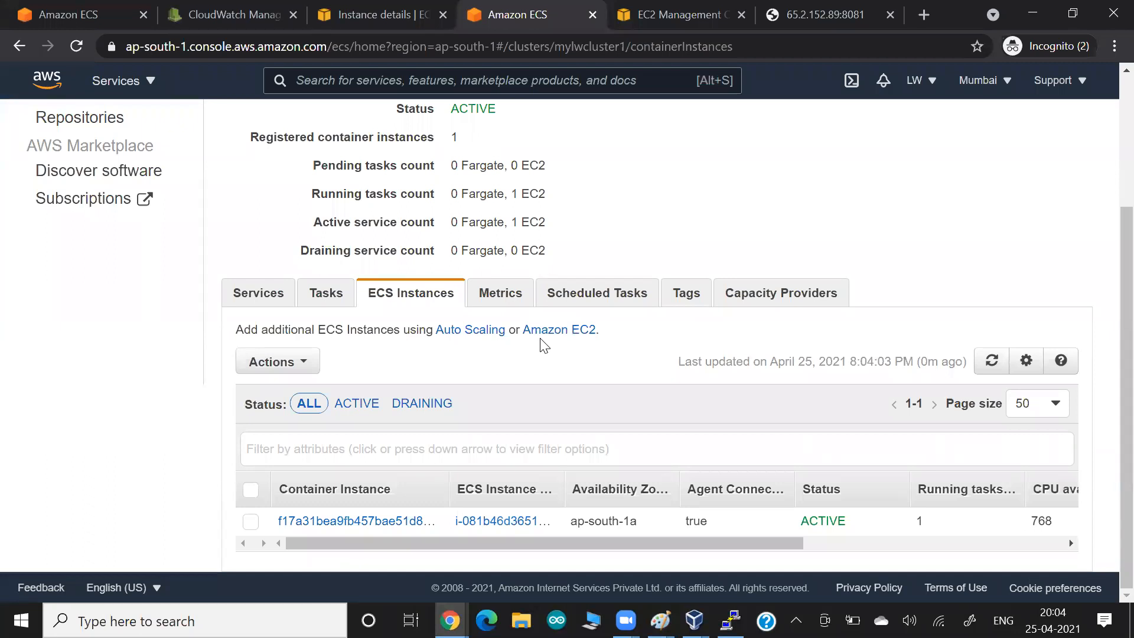
- Select the only container instance, inspect its Actions list, then go to the EC2 console tab
click(251, 522)
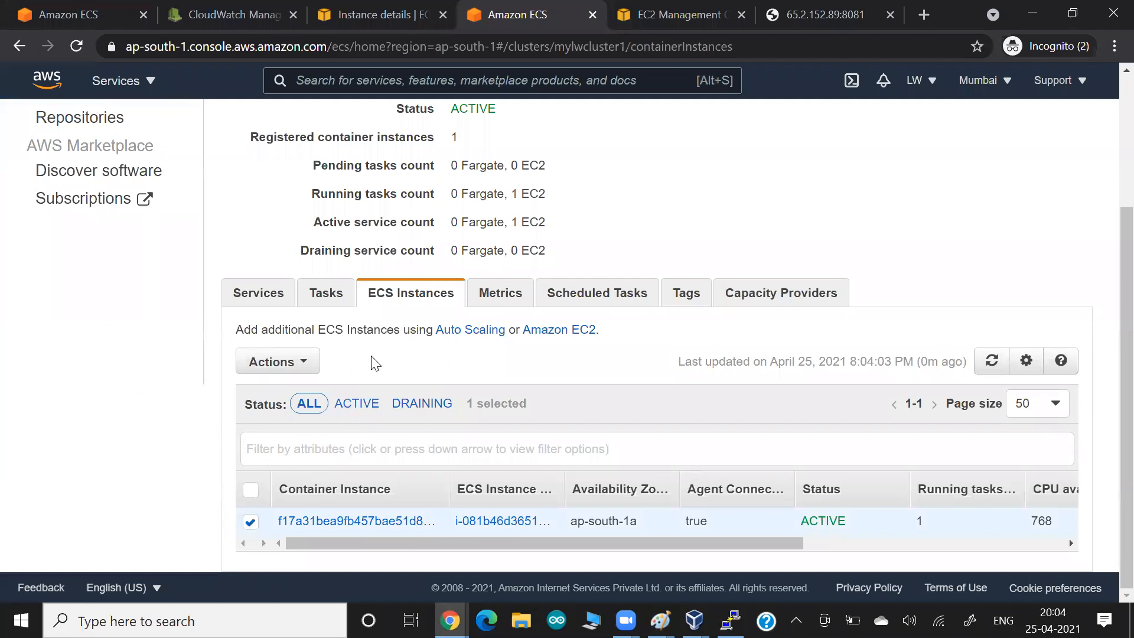
click(310, 365)
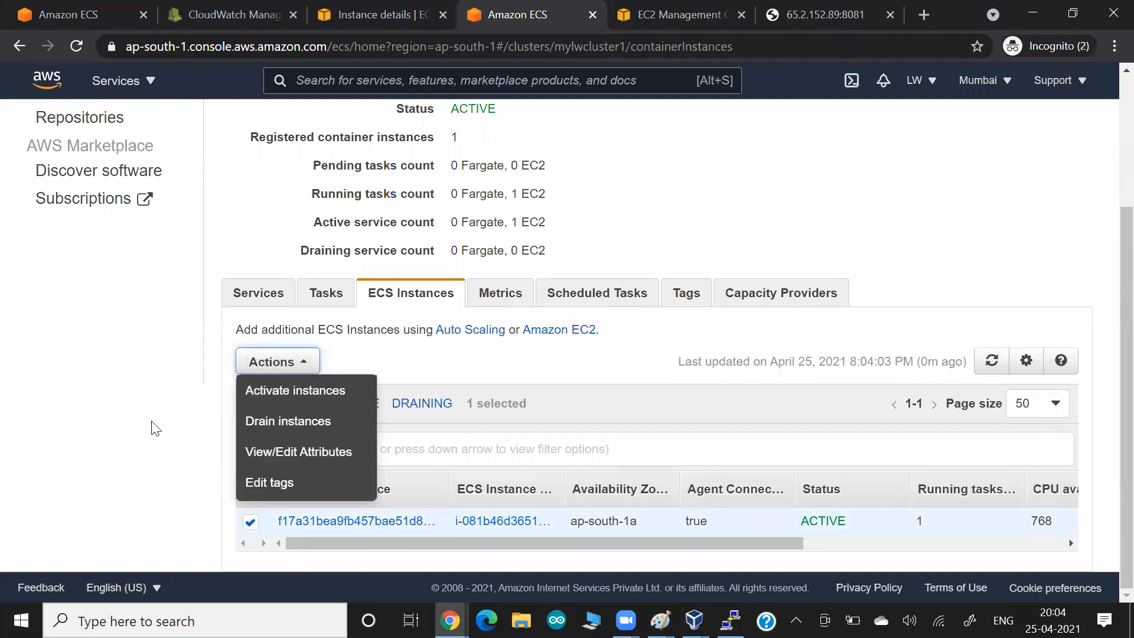
click(124, 446)
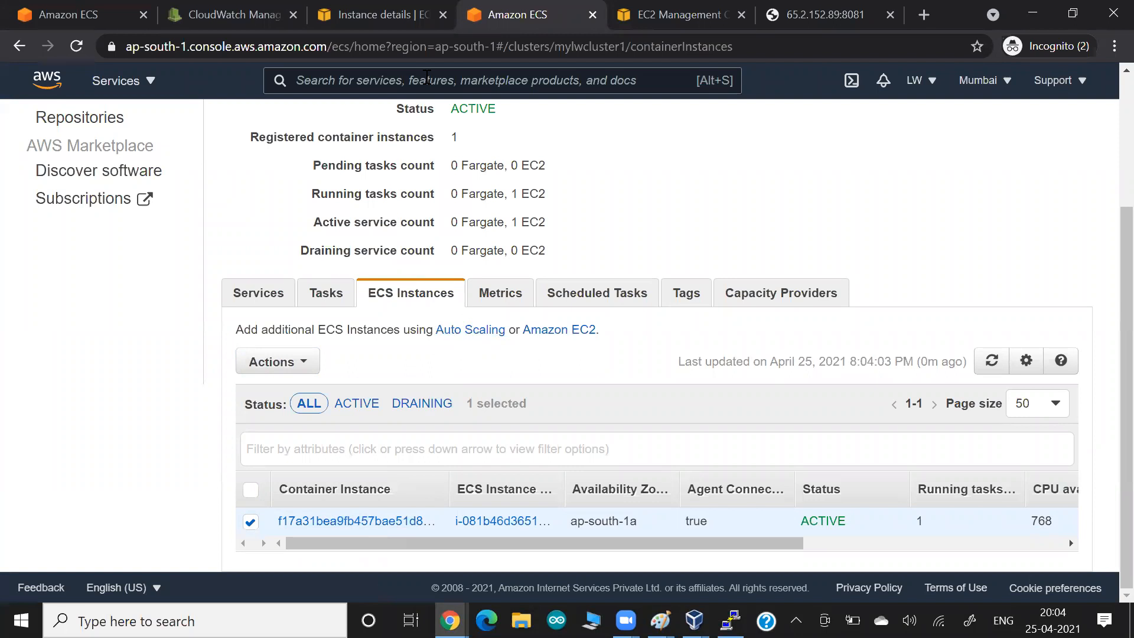
click(630, 13)
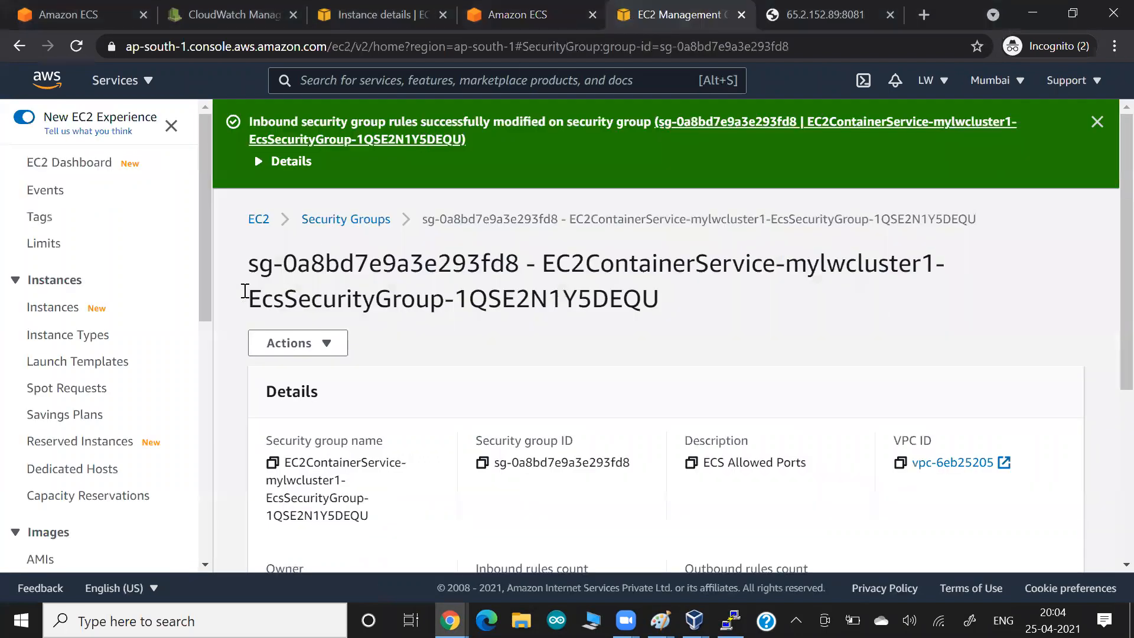
- Open the mylwcluster1 Auto Scaling group and start editing its group size
scroll(63, 352, down, 8)
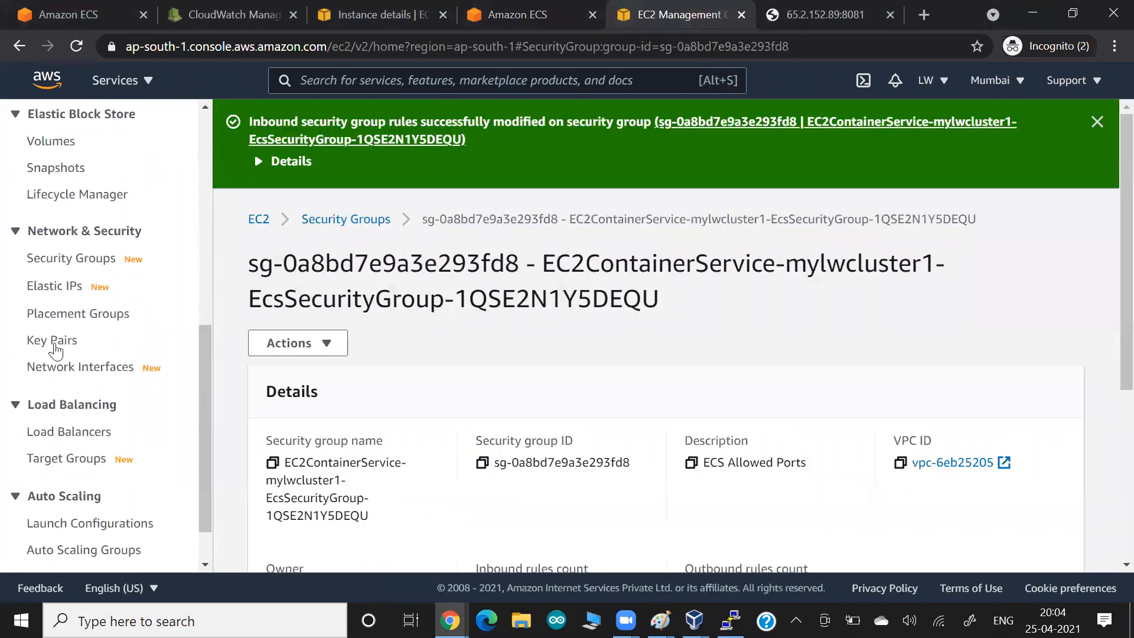
scroll(63, 350, down, 1)
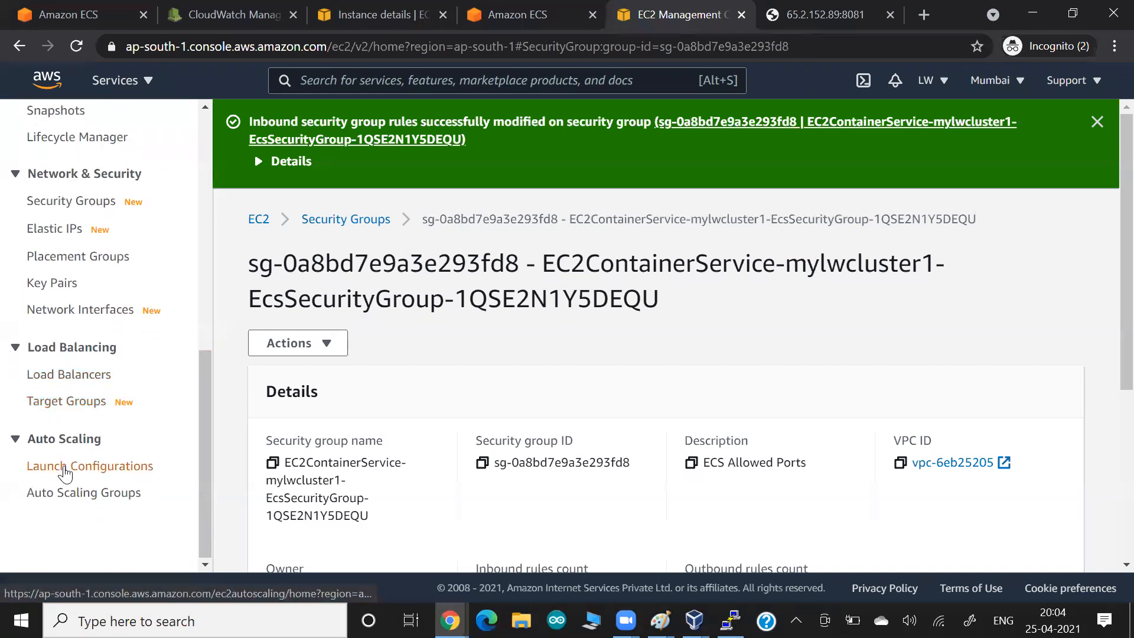
click(72, 493)
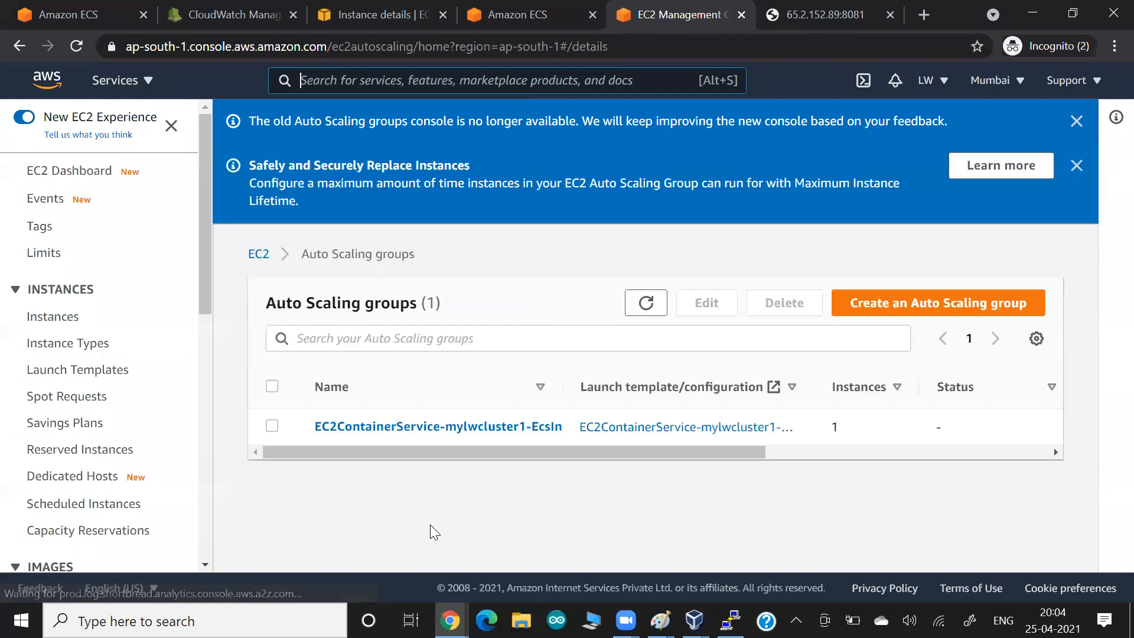
click(352, 426)
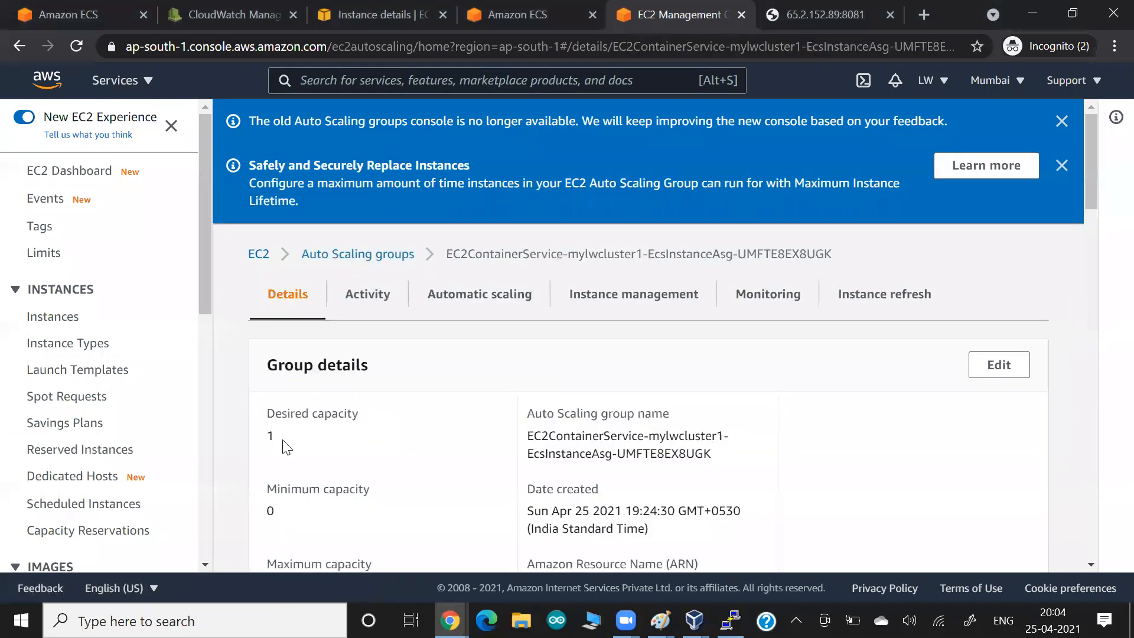
click(994, 366)
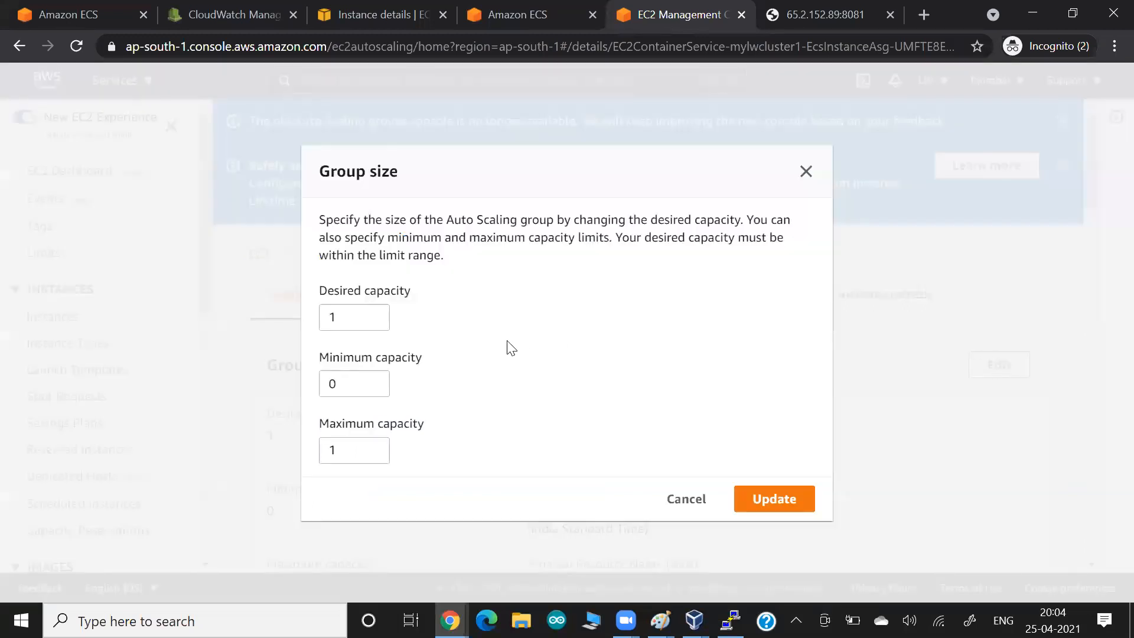
- Set desired capacity 2 and maximum capacity 2, and apply the update
drag(351, 321, 307, 329)
text(0)
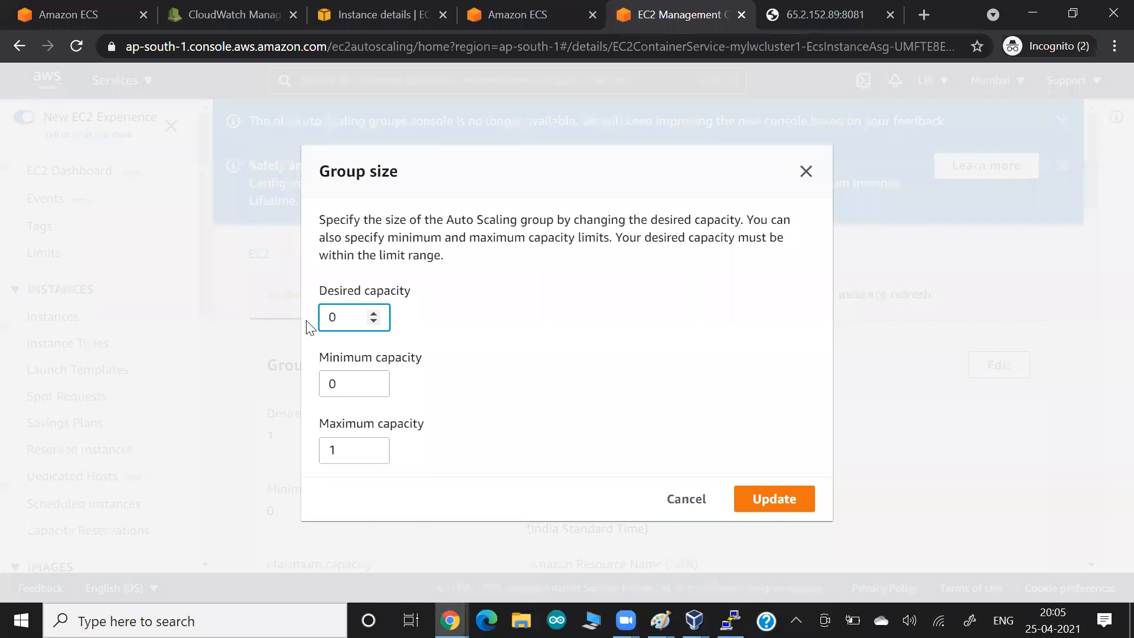
key(BackSpace)
text(2)
key(Tab)
key(Tab)
text(2)
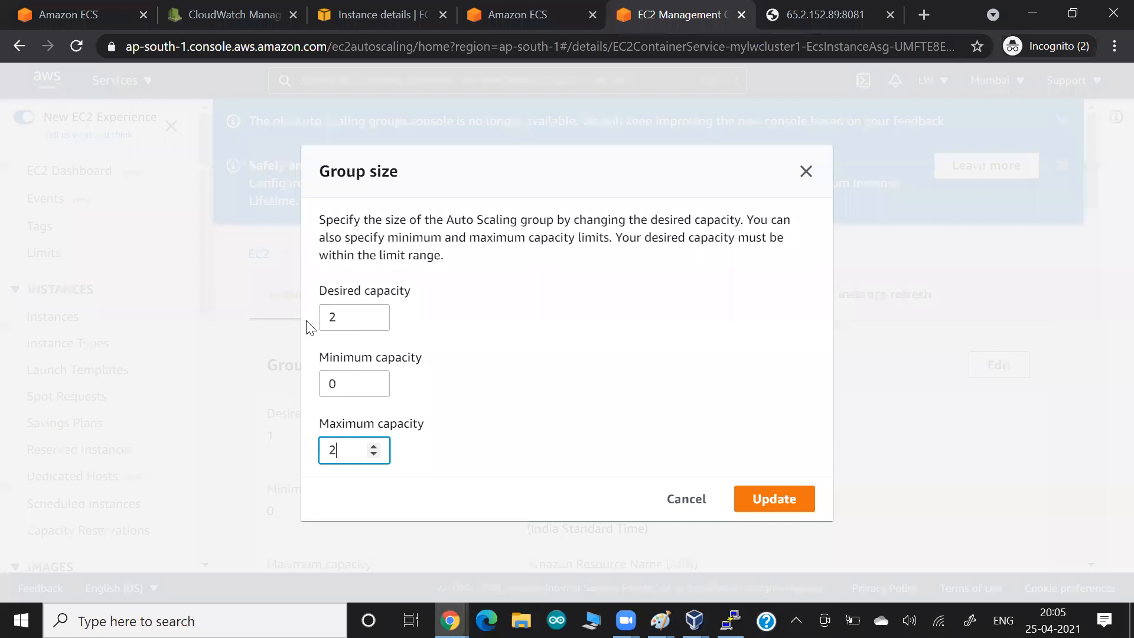
click(766, 496)
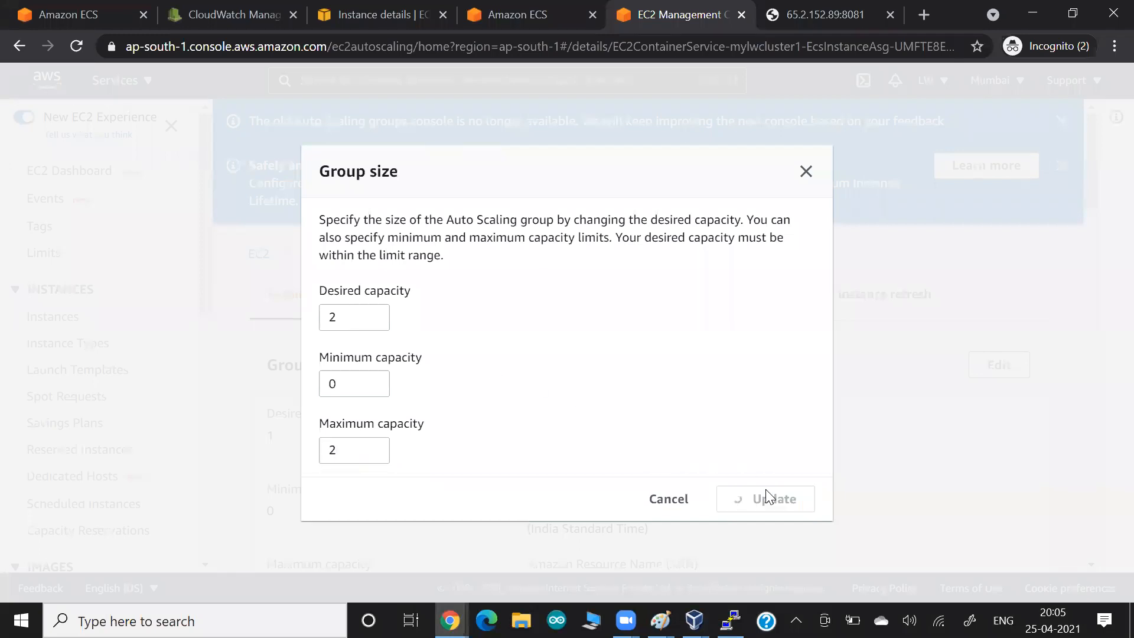
key(alt+Tab)
key(alt+Tab)
key(alt+Tab)
key(alt+Tab)
key(alt+Tab)
key(alt+Tab)
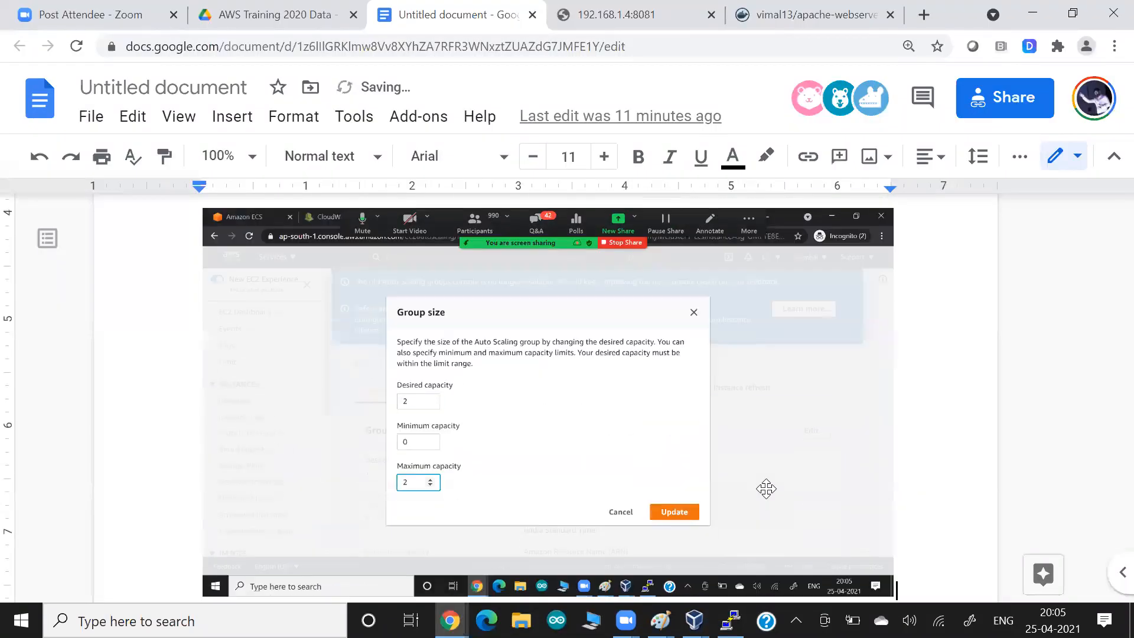
key(alt+Tab)
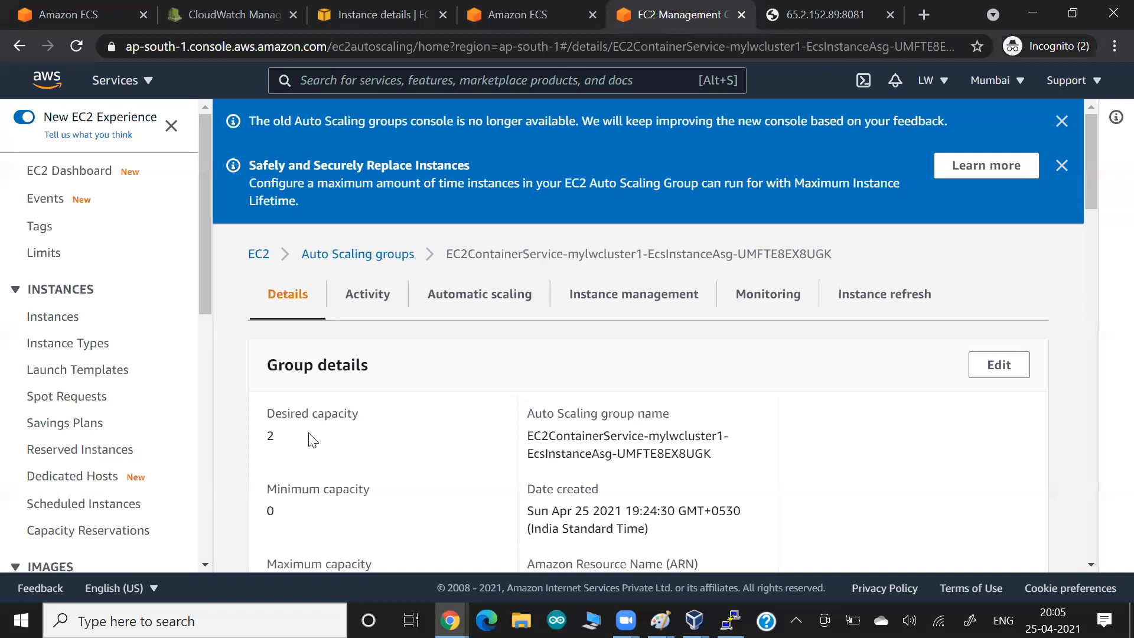
- Open the EC2 Instances list and sort by Instance state so running instances come first
scroll(313, 440, down, 1)
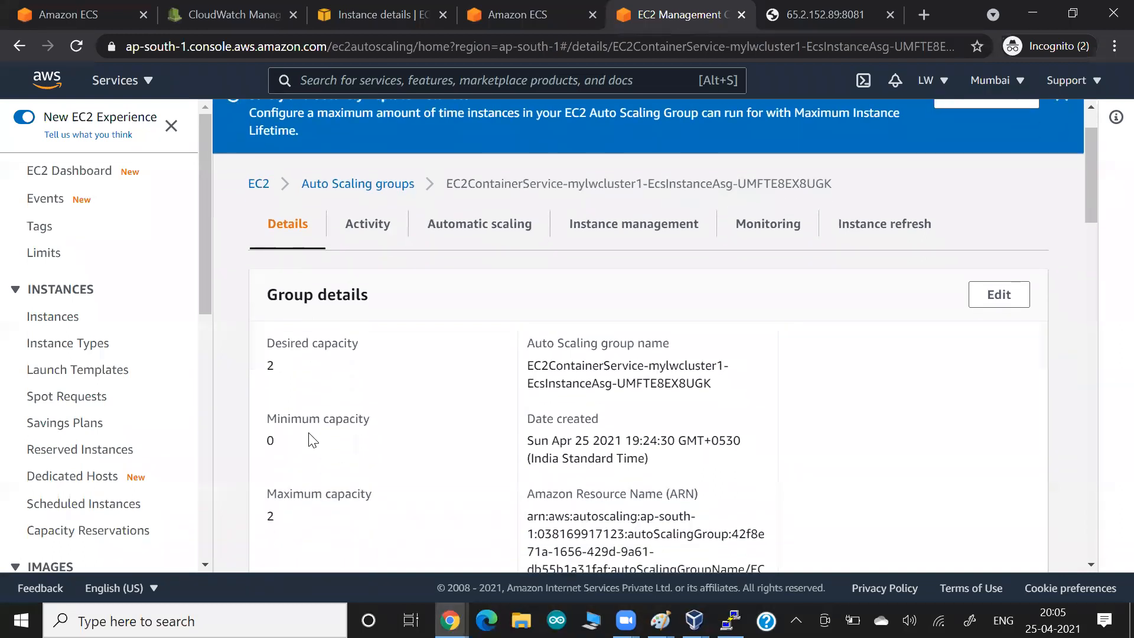
scroll(313, 440, down, 5)
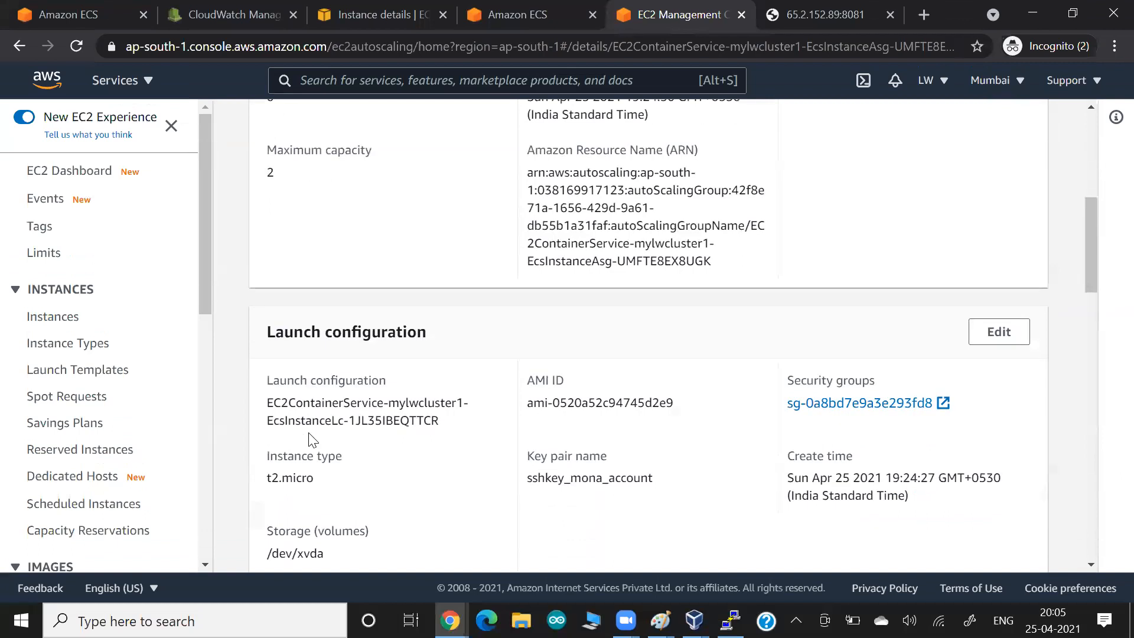
scroll(312, 440, down, 2)
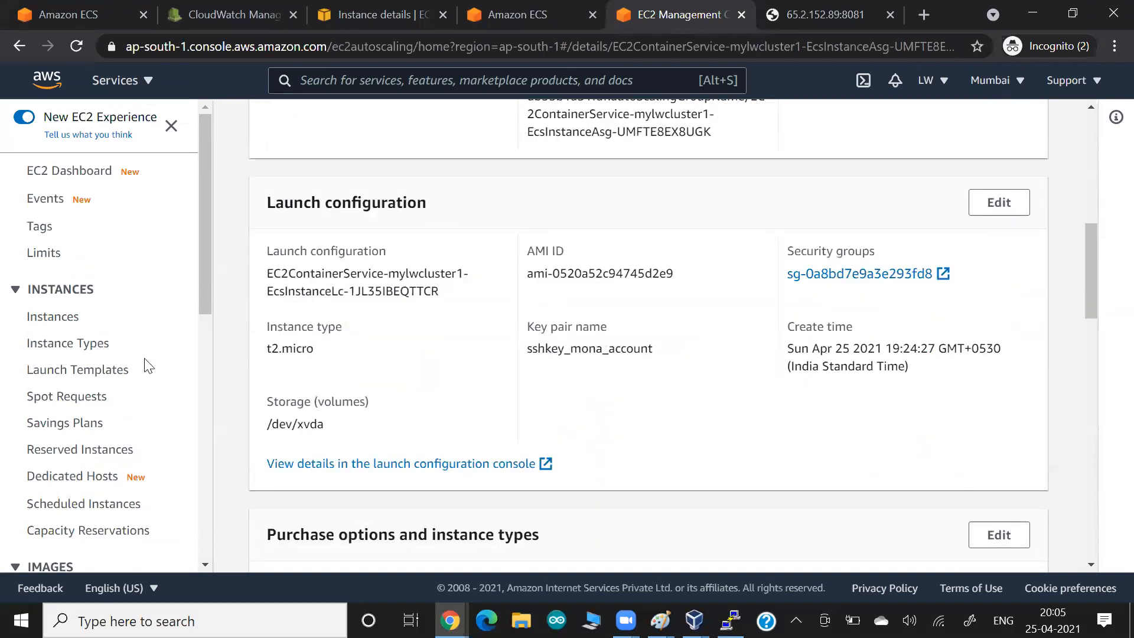
click(58, 312)
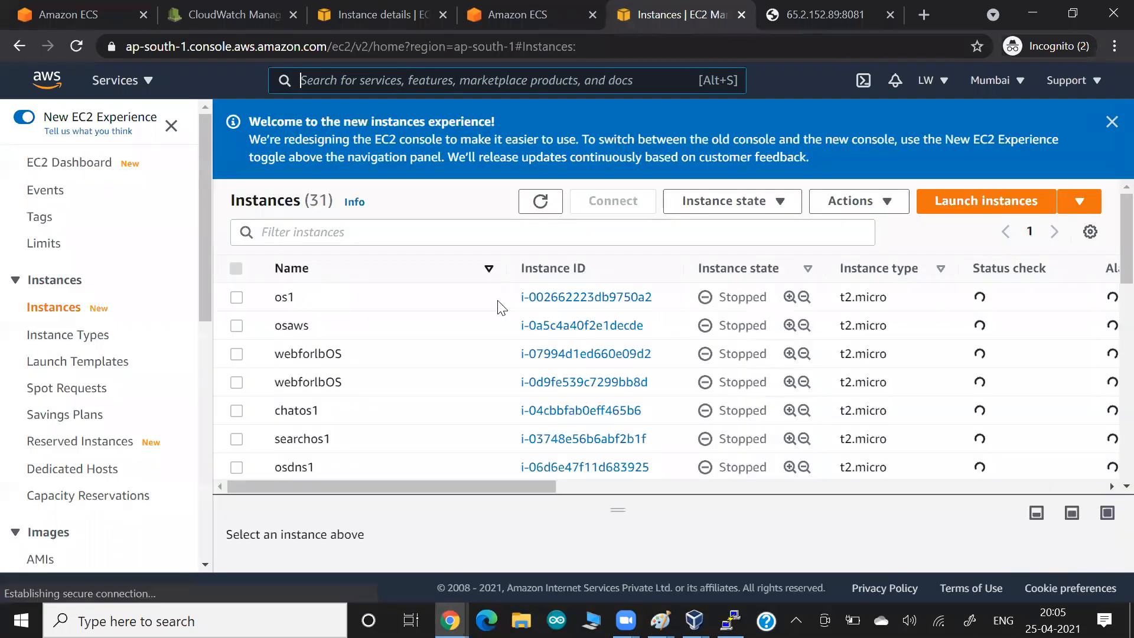
click(735, 270)
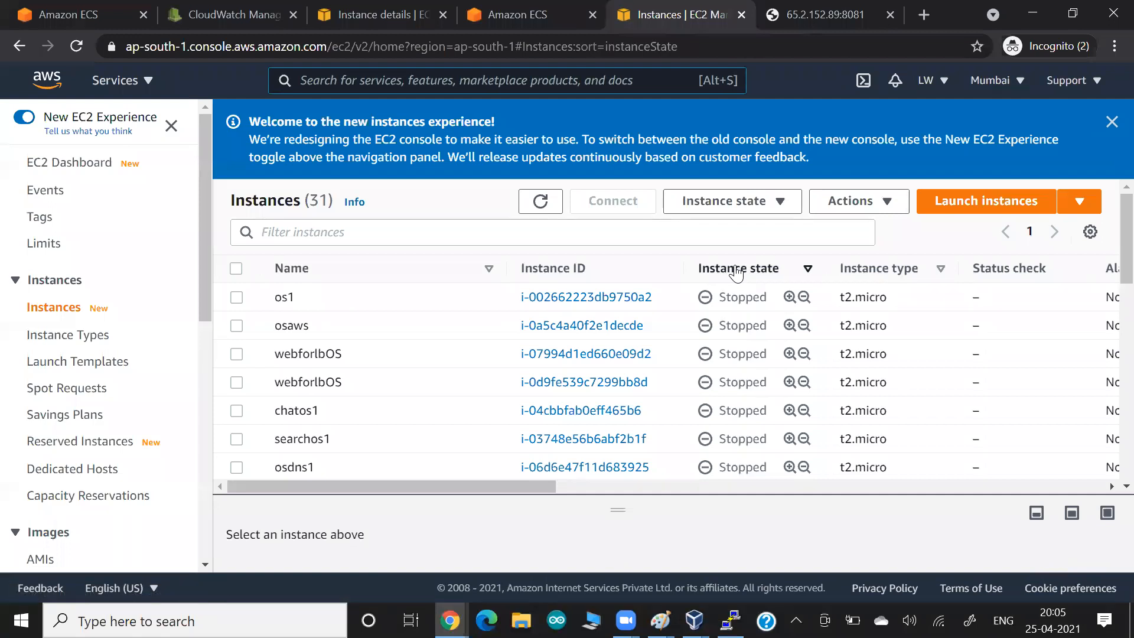
click(737, 269)
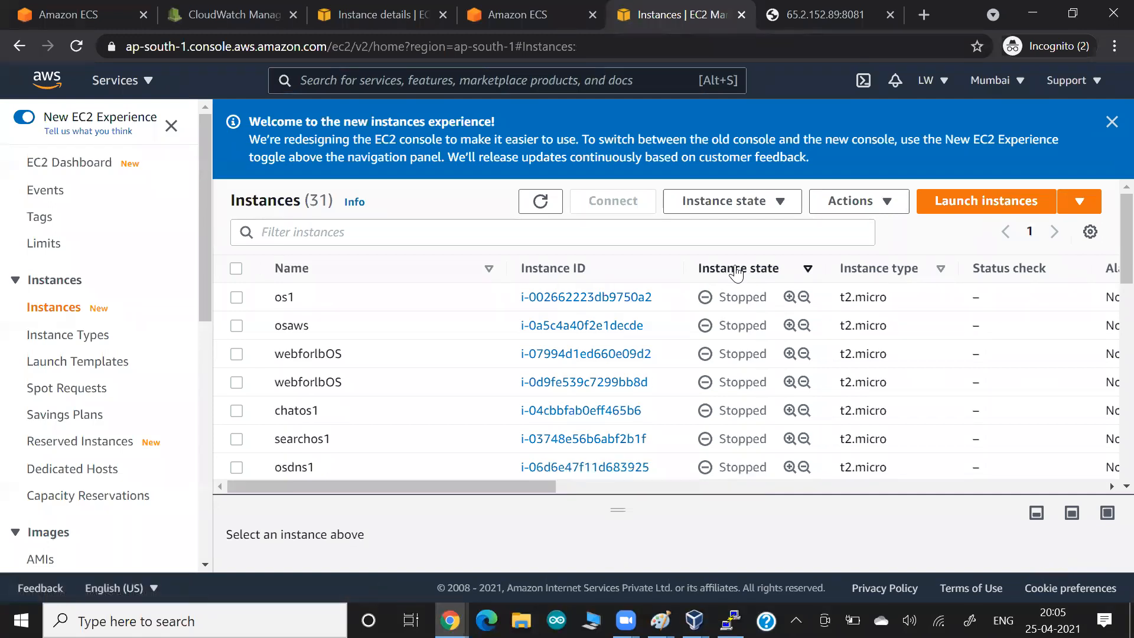
click(737, 271)
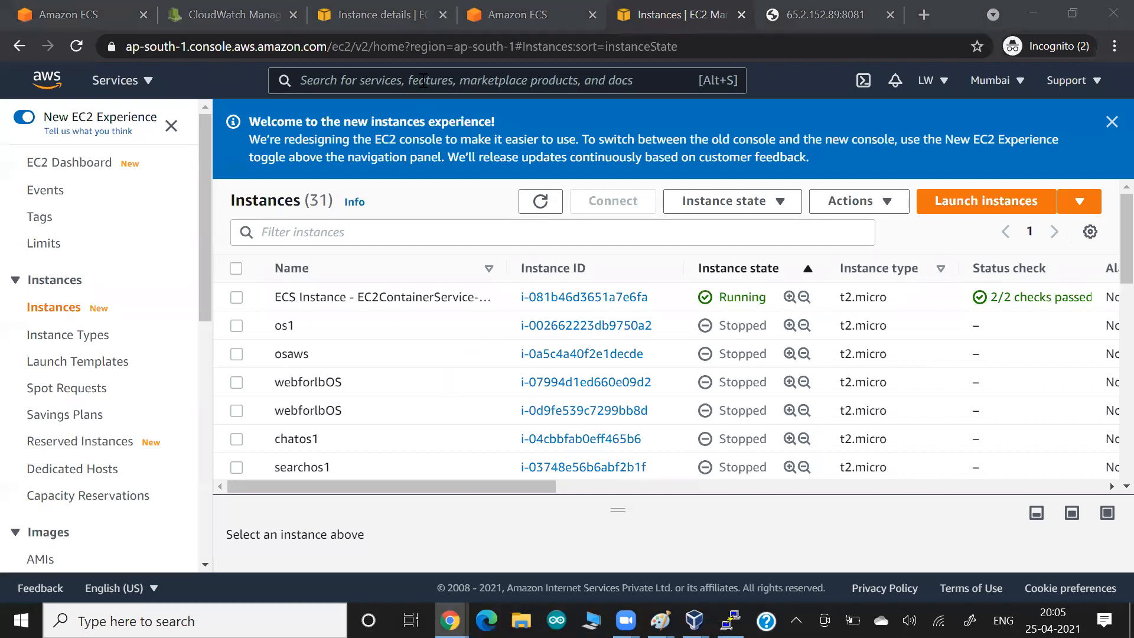
- Refresh the ECS cluster's tasks, then review its container instances, tasks and services
click(112, 18)
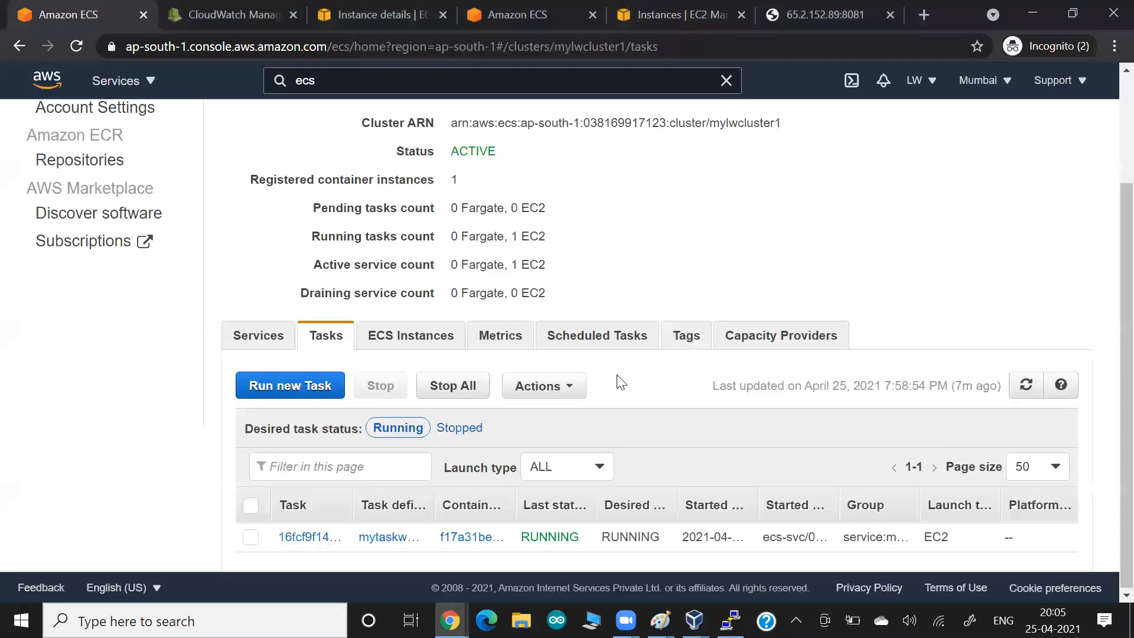
click(1028, 390)
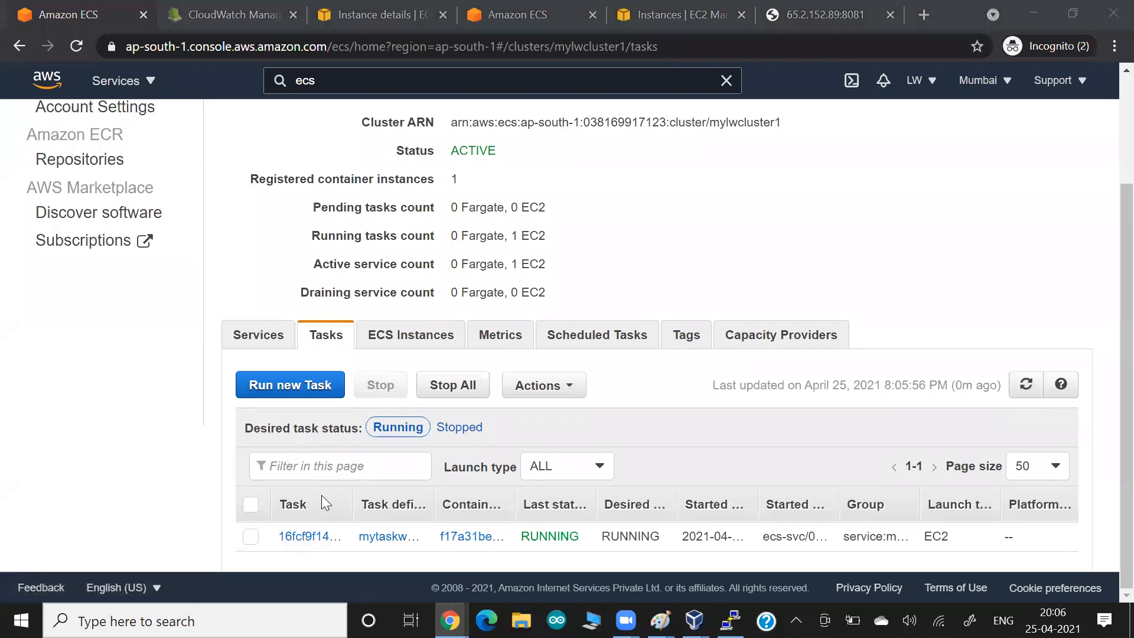
click(405, 338)
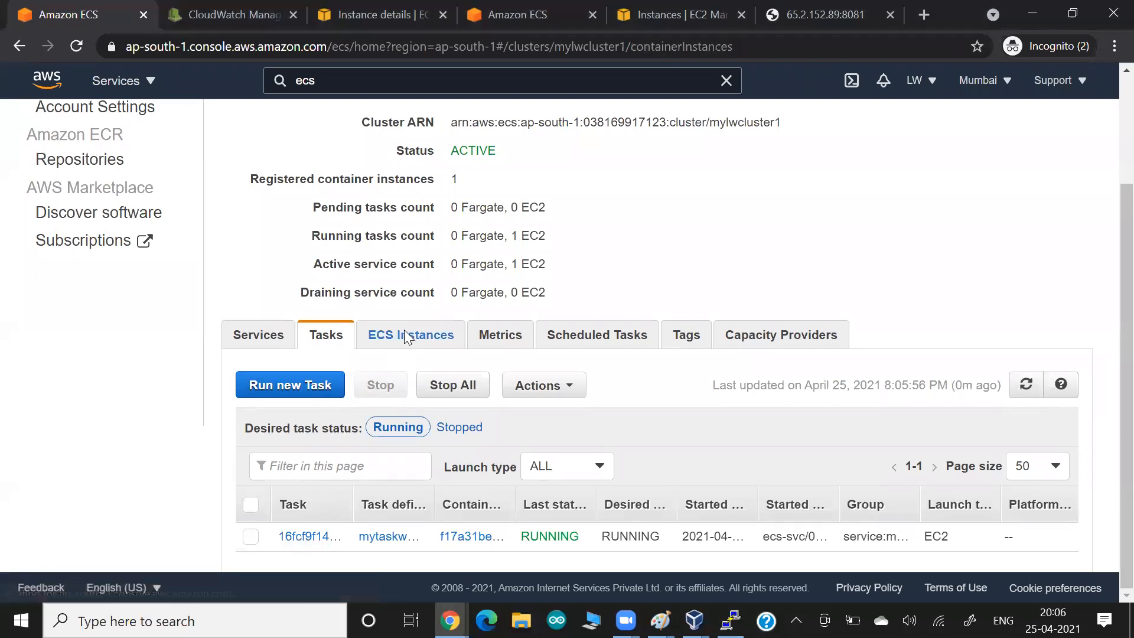
scroll(492, 394, down, 1)
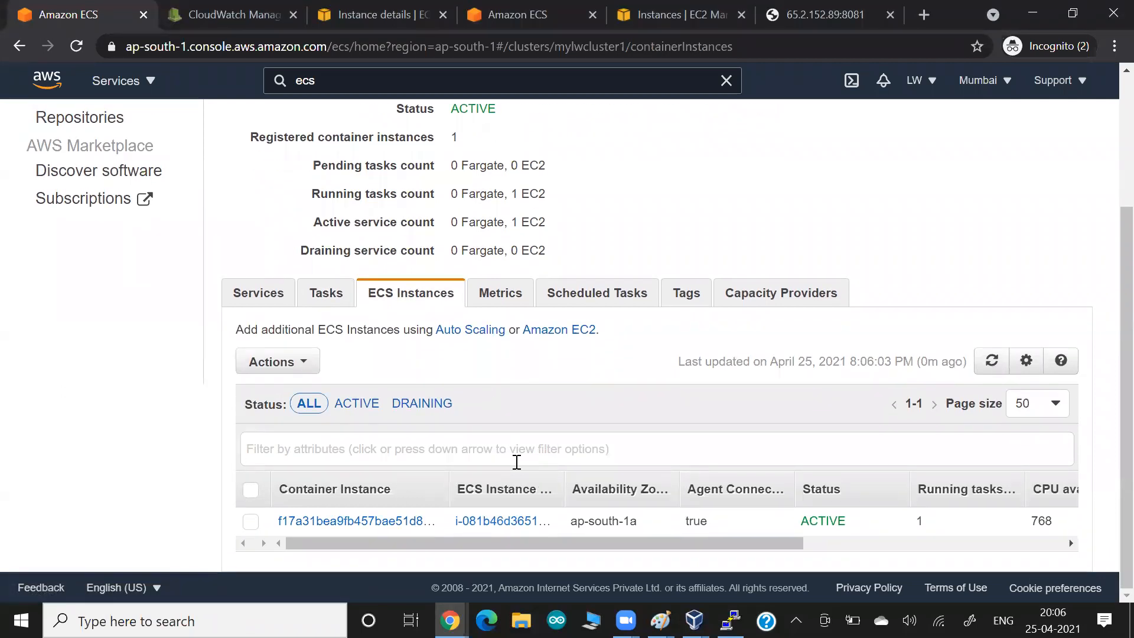
click(319, 304)
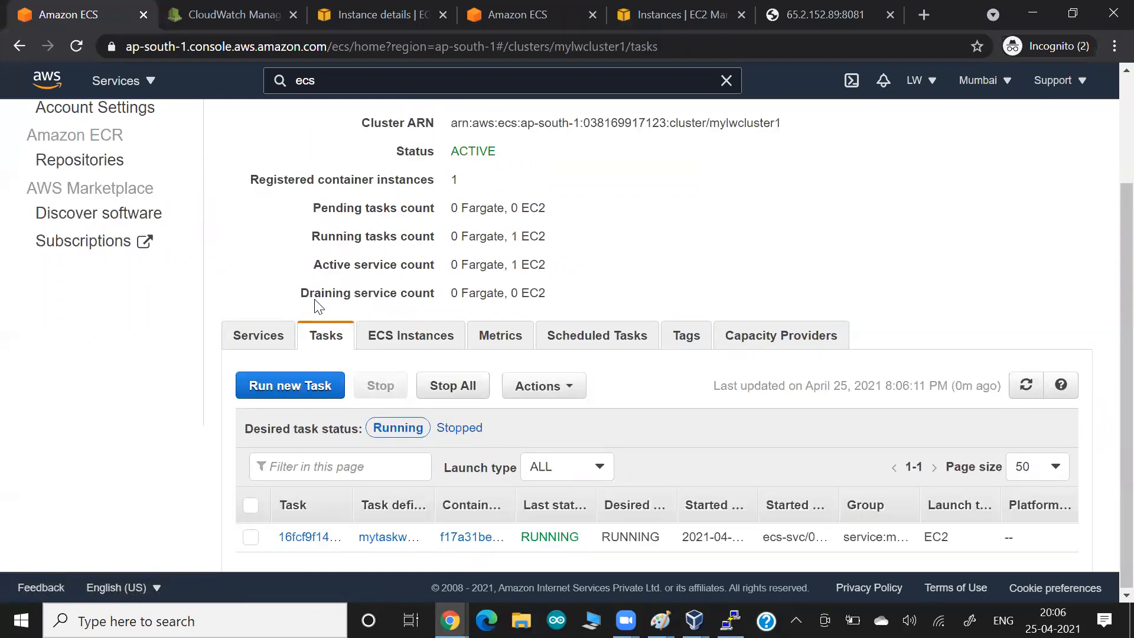
click(255, 334)
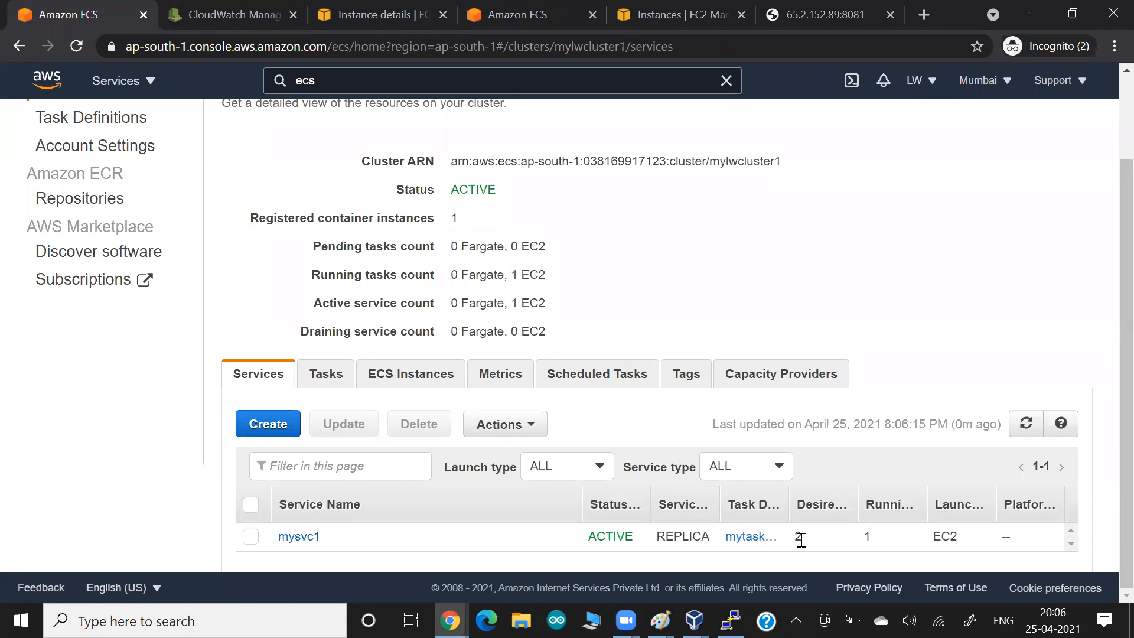
key(alt+Tab)
key(alt+Tab)
key(alt+Tab)
key(alt+Tab)
key(alt+Tab)
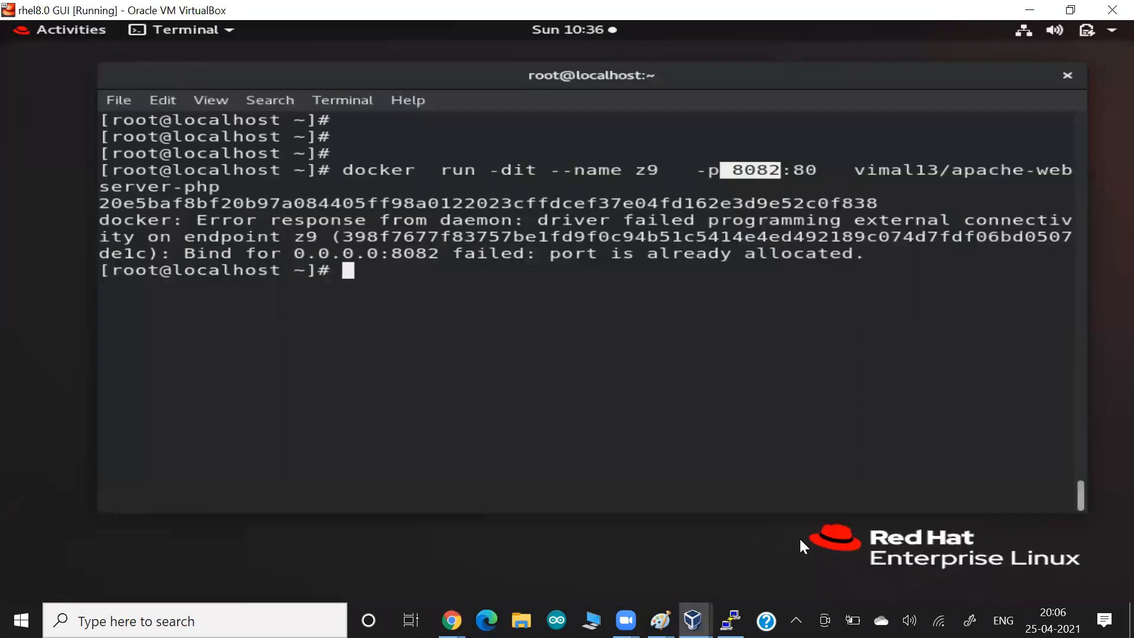
key(Return)
key(Return)
key(Up)
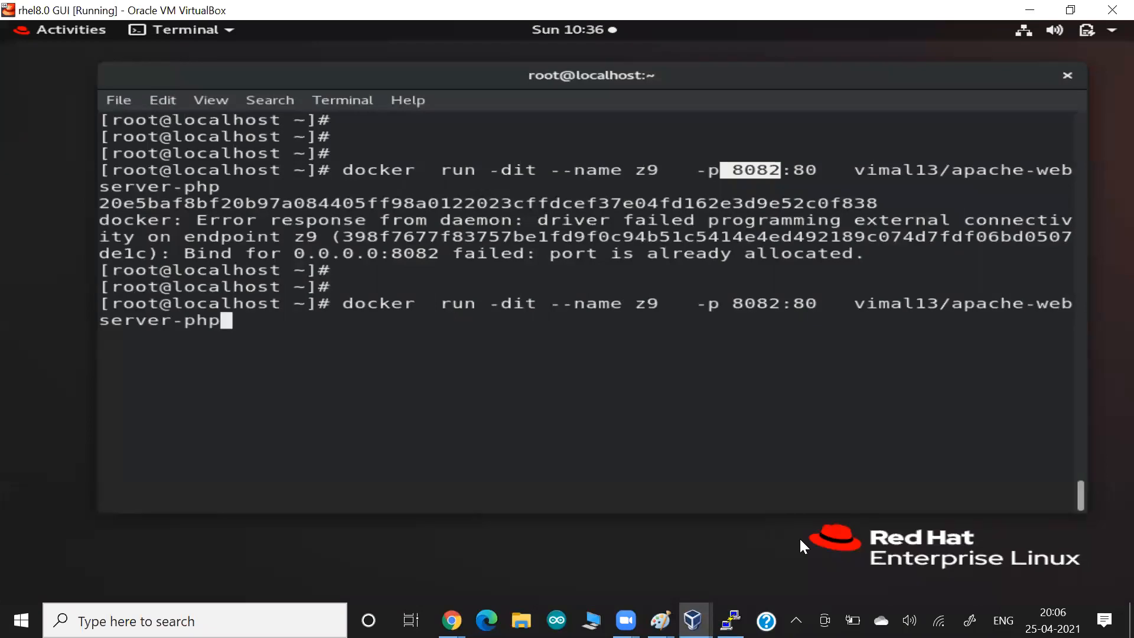
key(Up)
key(Up)
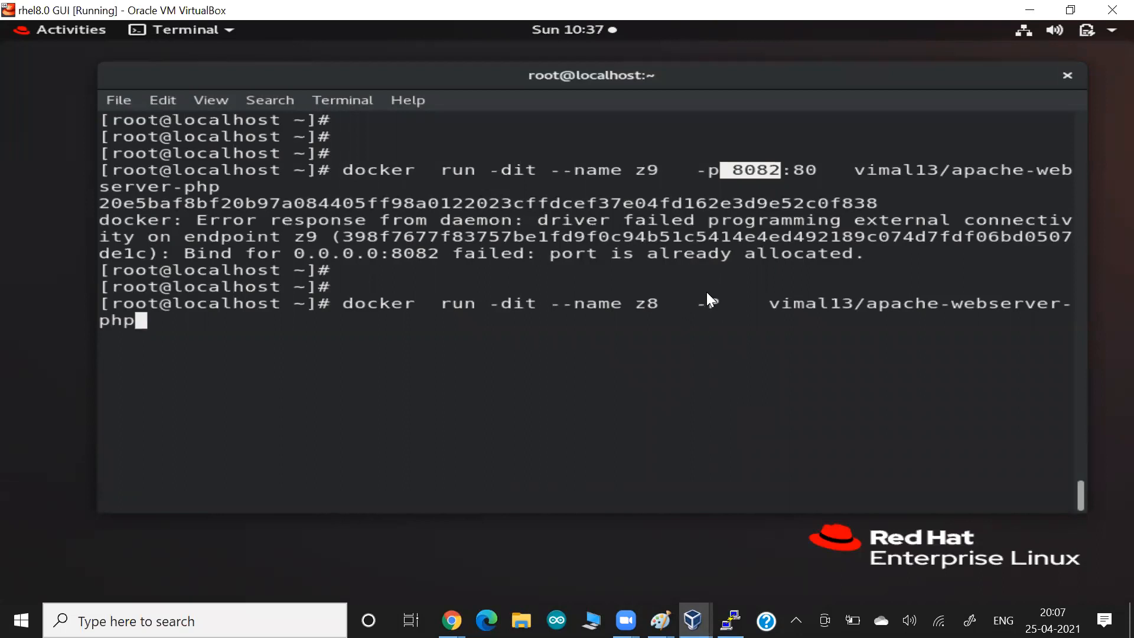
key(alt+Tab)
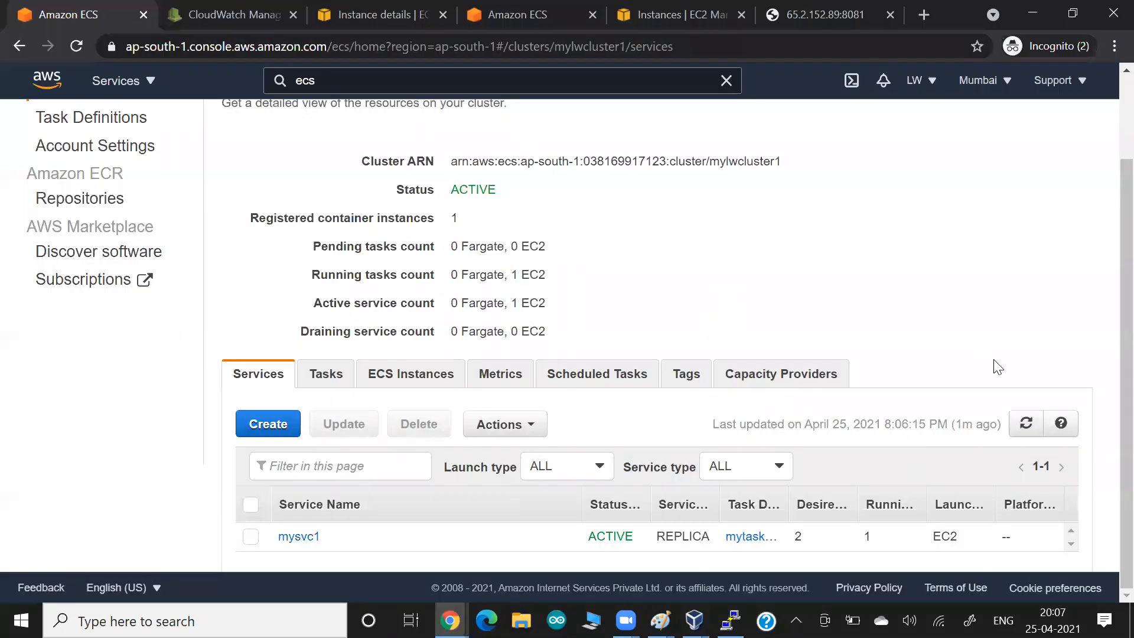
- Refresh the services list and confirm 2 container instances and mysvc1's 2 running tasks
click(1025, 424)
click(438, 379)
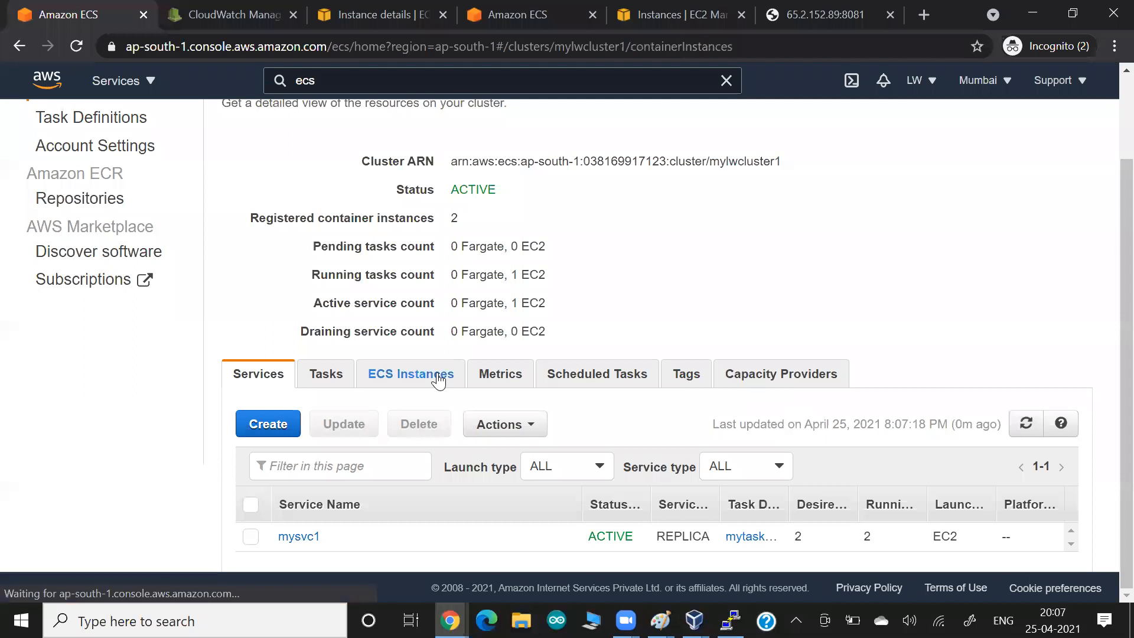
scroll(622, 443, down, 2)
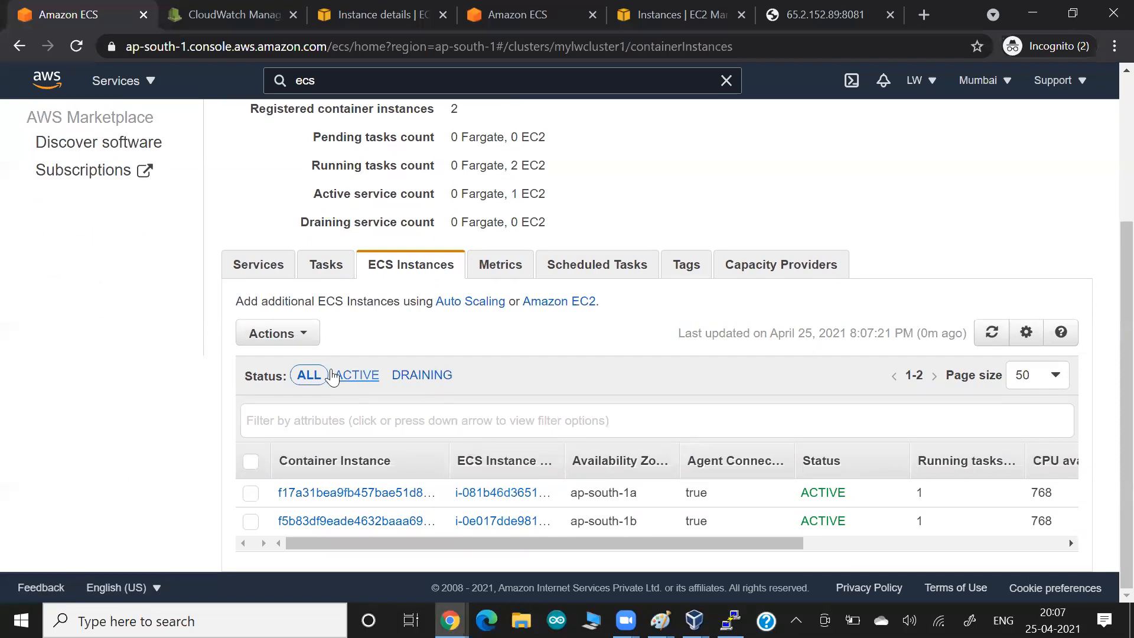
click(248, 265)
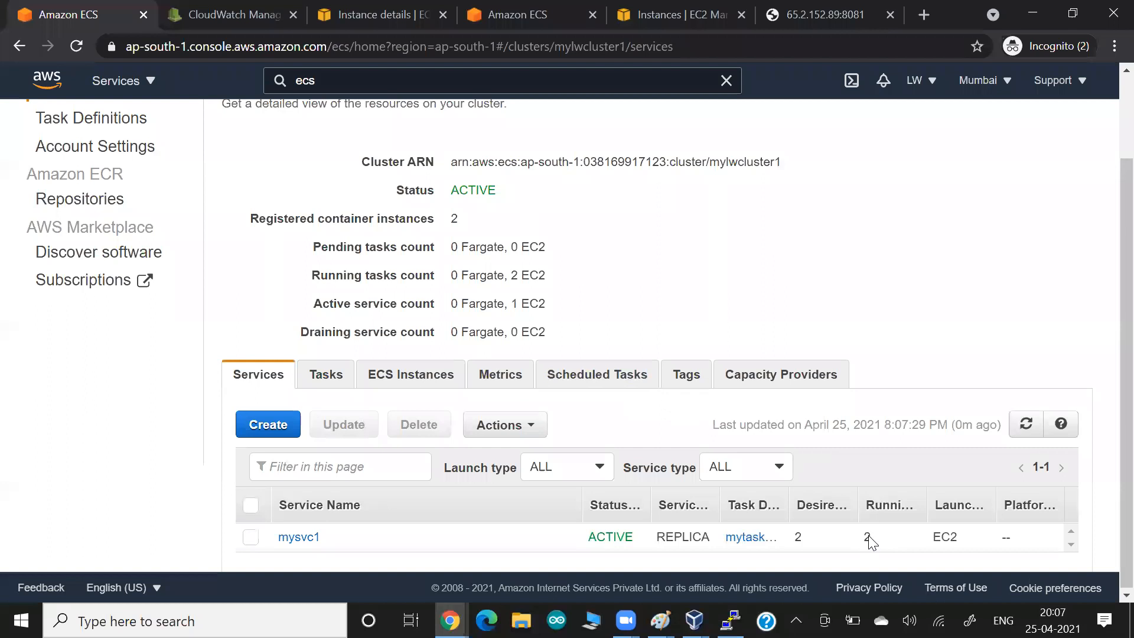
click(326, 382)
- Open the second container instance and copy its public IP 65.2.122.86
scroll(328, 383, down, 1)
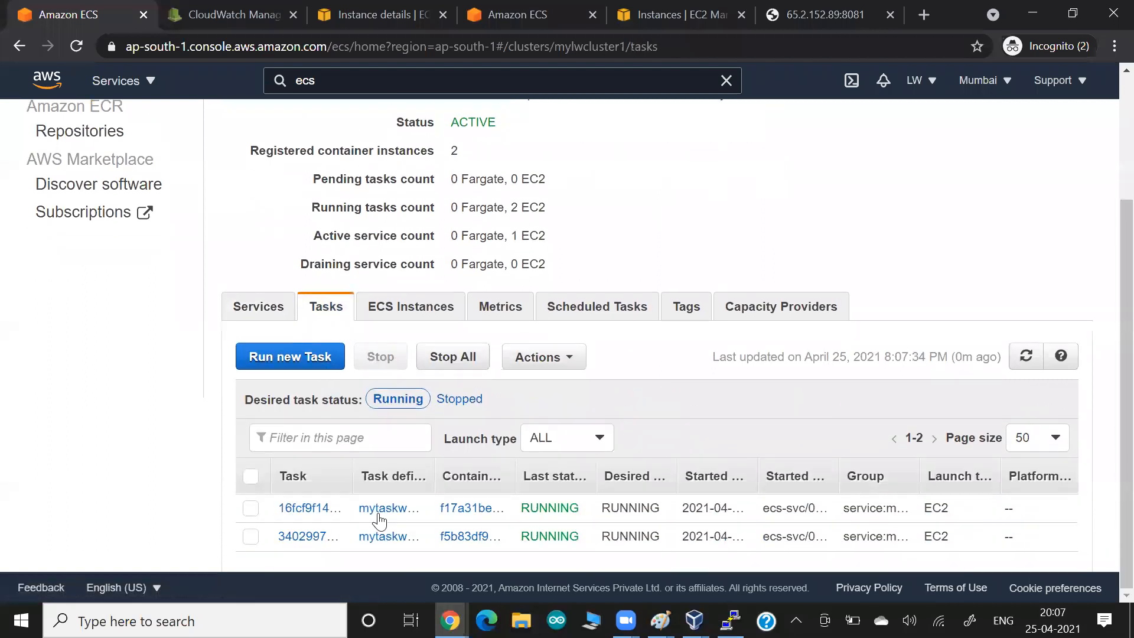
click(464, 537)
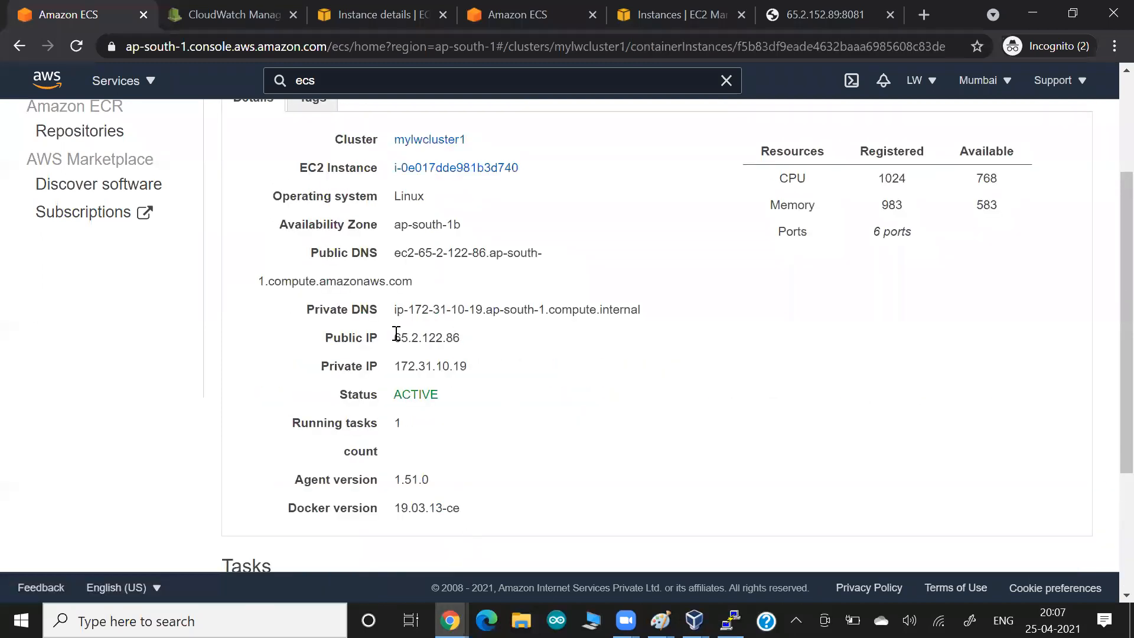
double_click(412, 337)
key(ctrl+c)
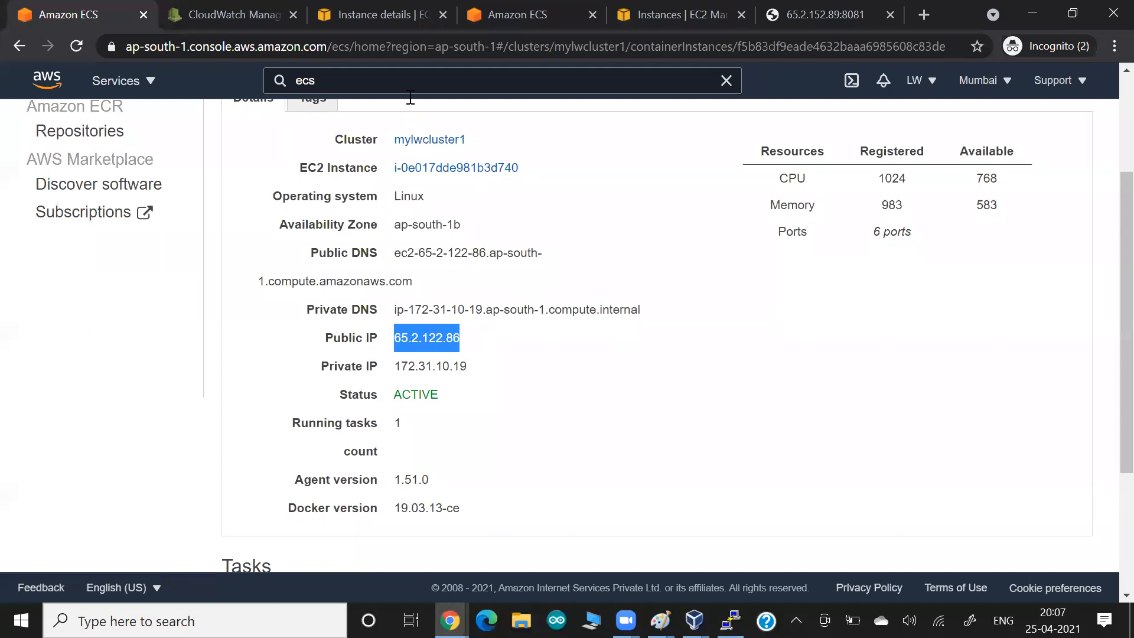
- Load 65.2.122.86:8081 in a new tab and highlight the container's inet address and port
click(923, 13)
key(ctrl+v)
text(:80)
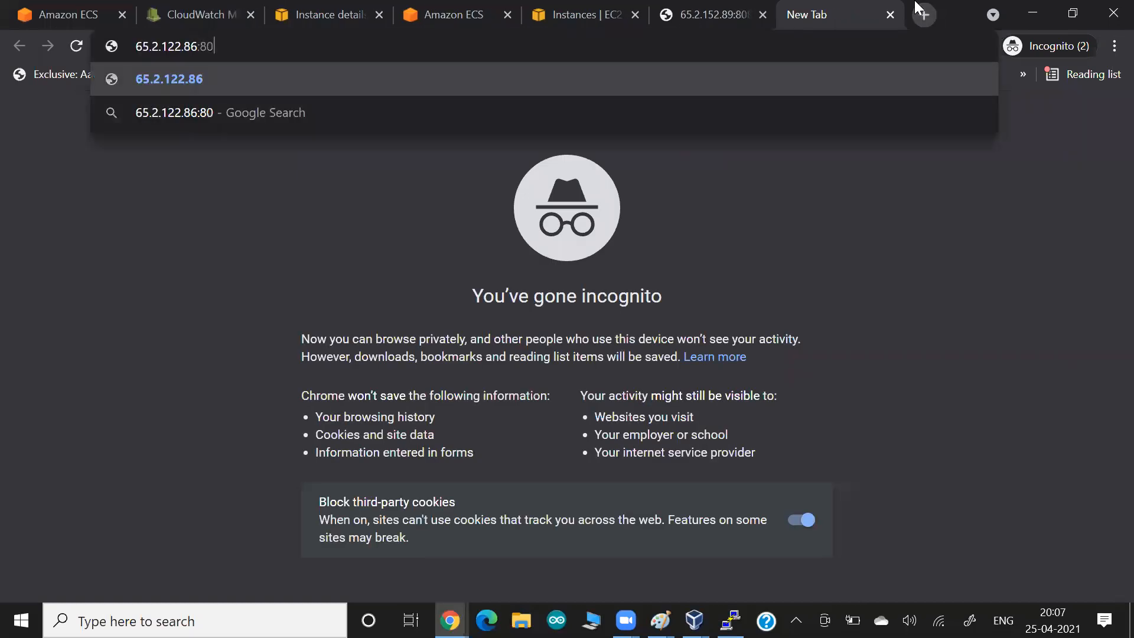
text(81)
key(Return)
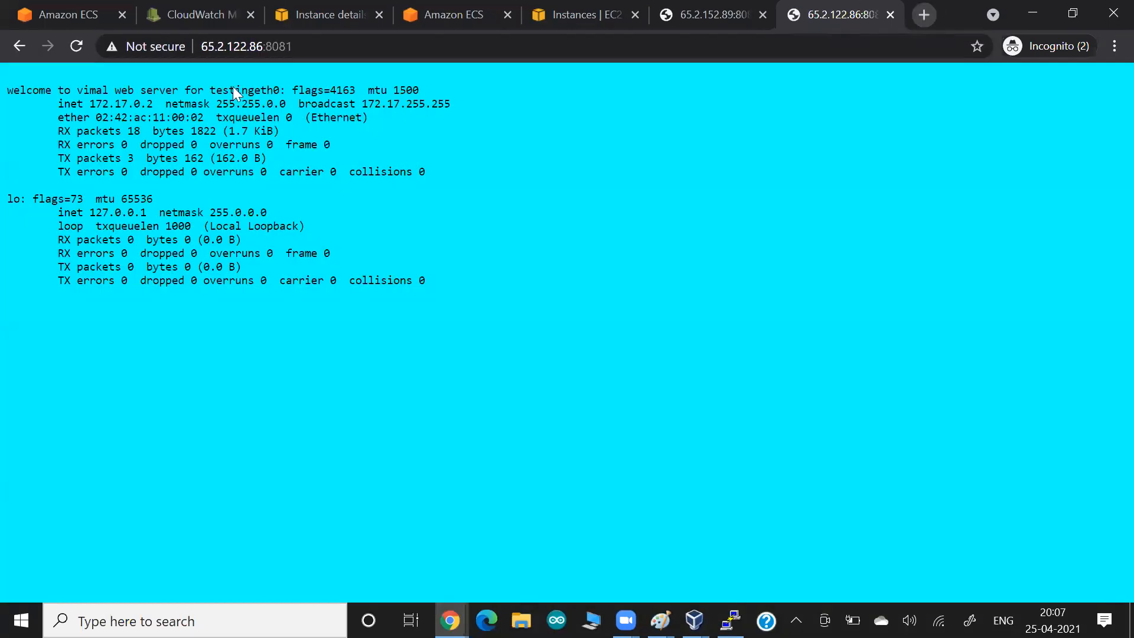
drag(135, 110, 211, 105)
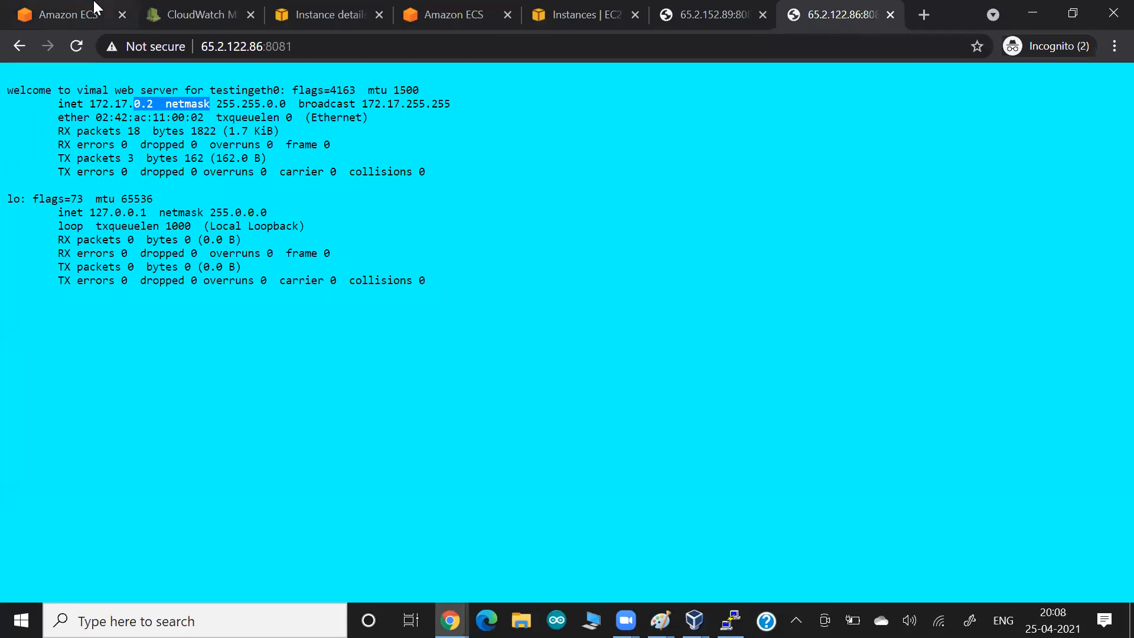
drag(255, 47, 365, 53)
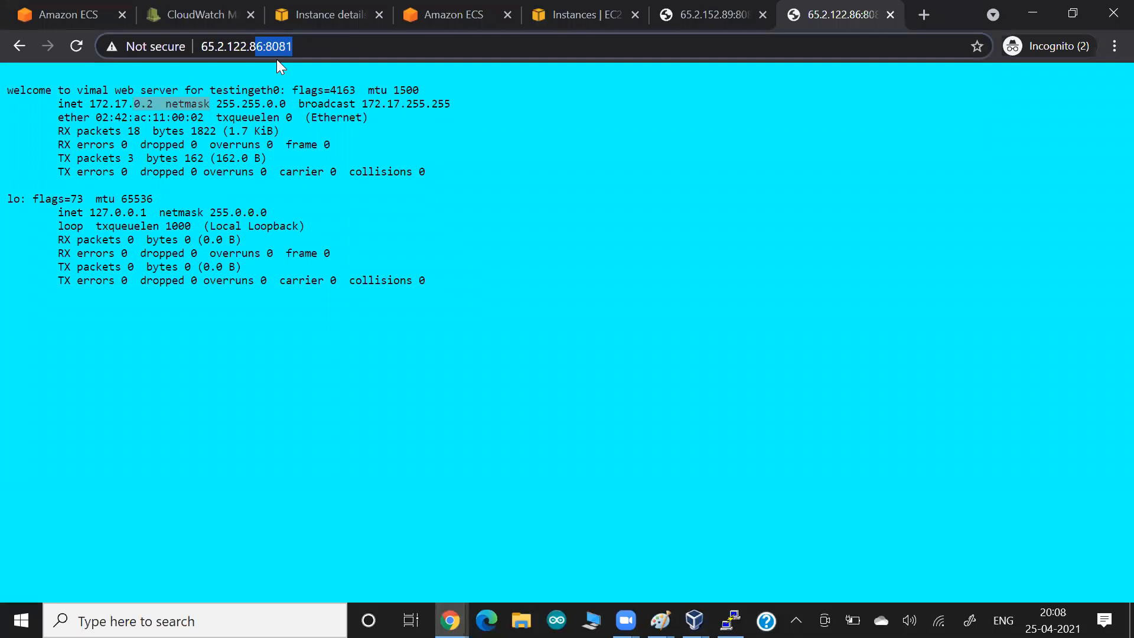
key(alt+Tab)
key(alt+Tab)
key(alt+Tab)
key(alt+Tab)
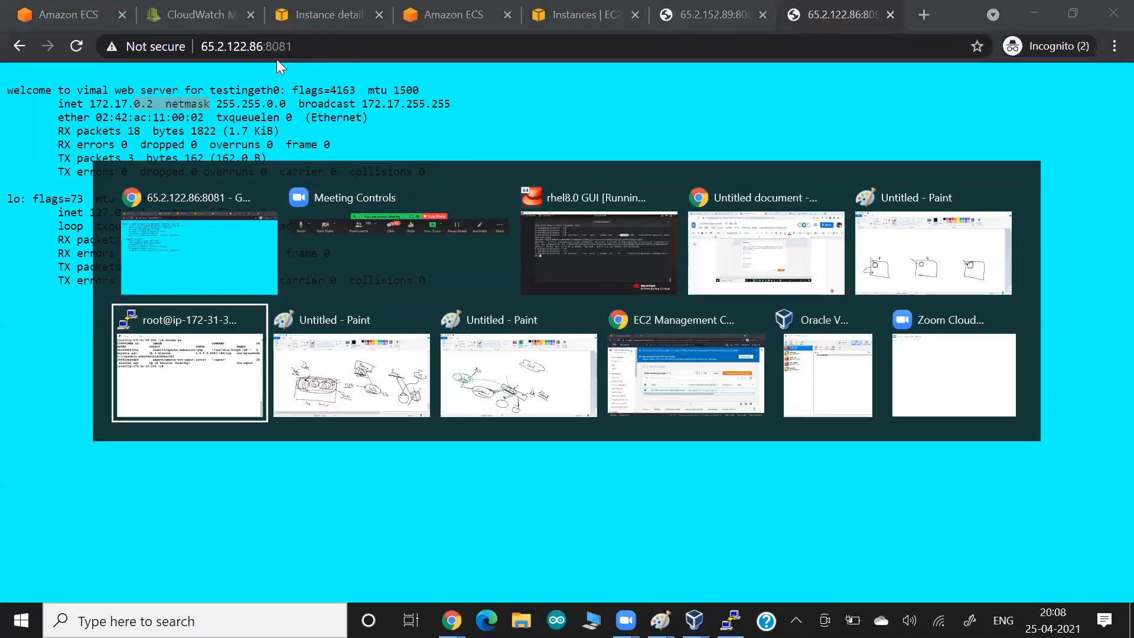
key(alt+Tab)
text(docker ps)
key(Return)
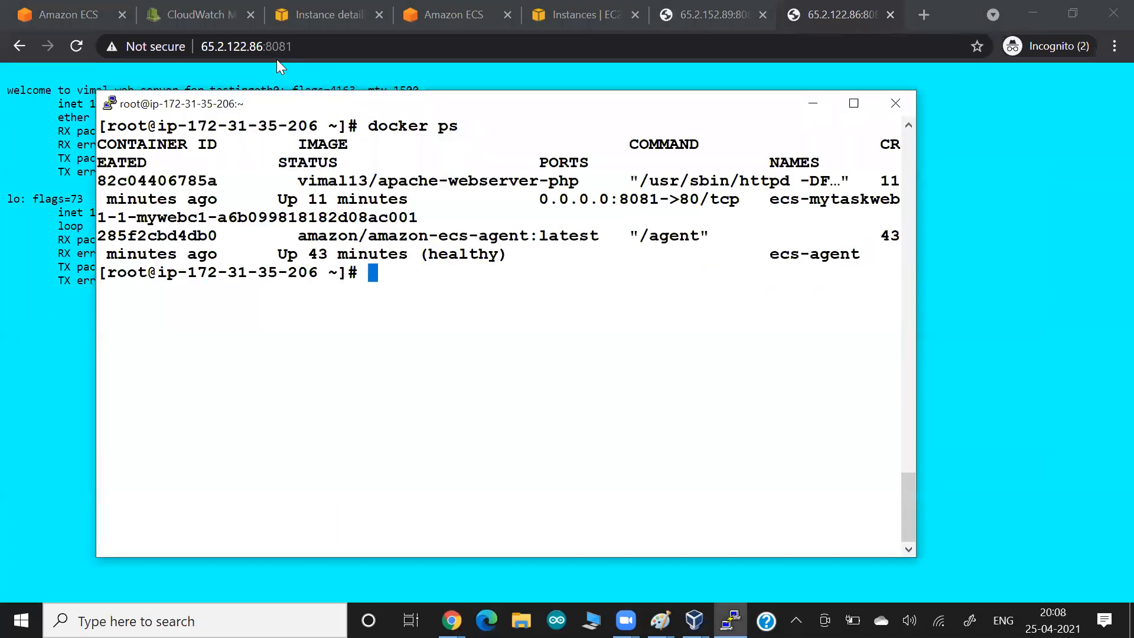
drag(569, 199, 669, 199)
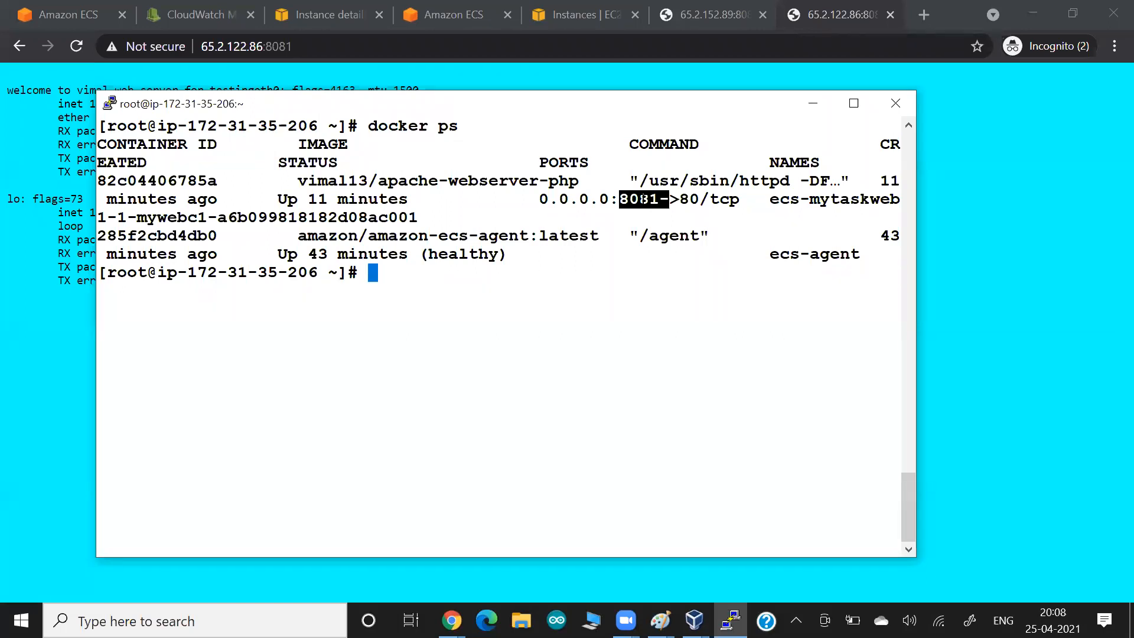
key(Up)
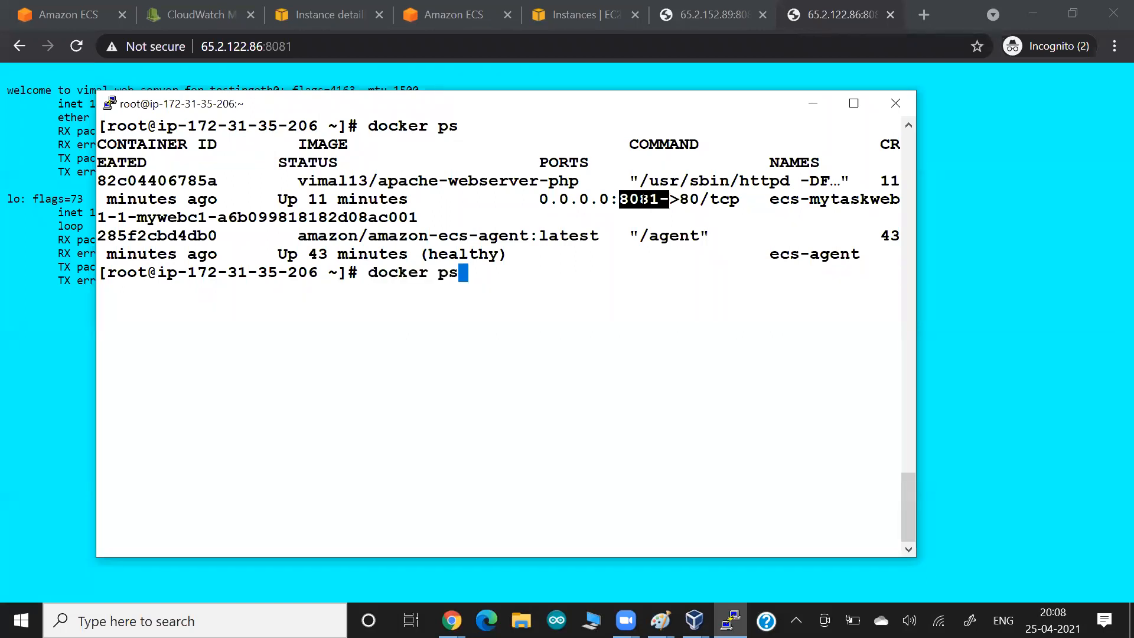
key(Return)
drag(612, 348, 658, 346)
double_click(677, 347)
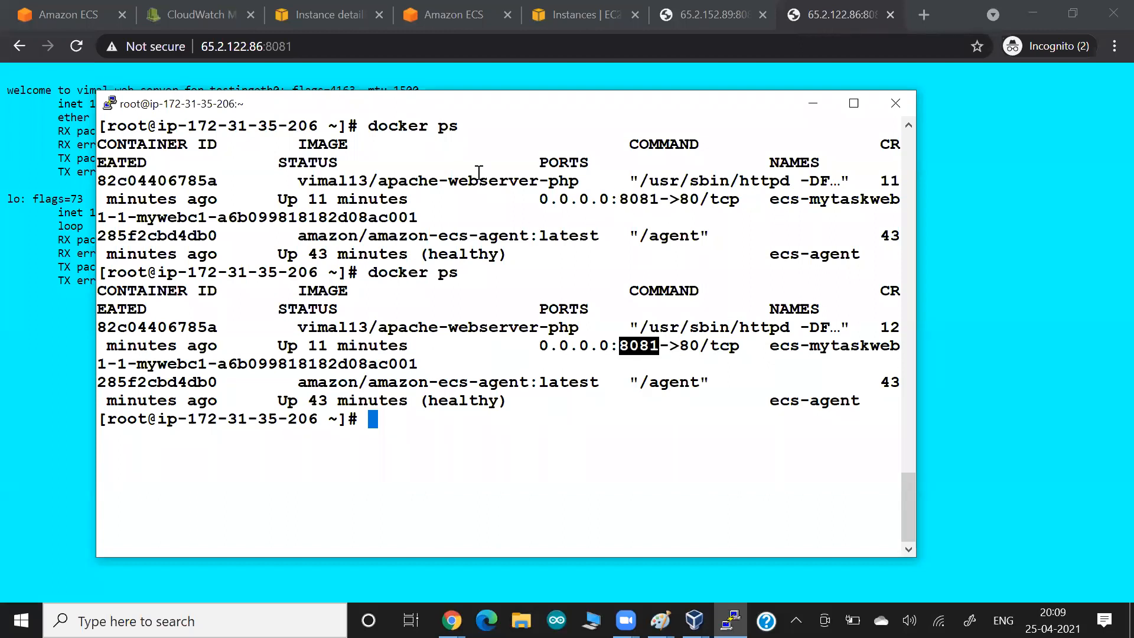
click(172, 70)
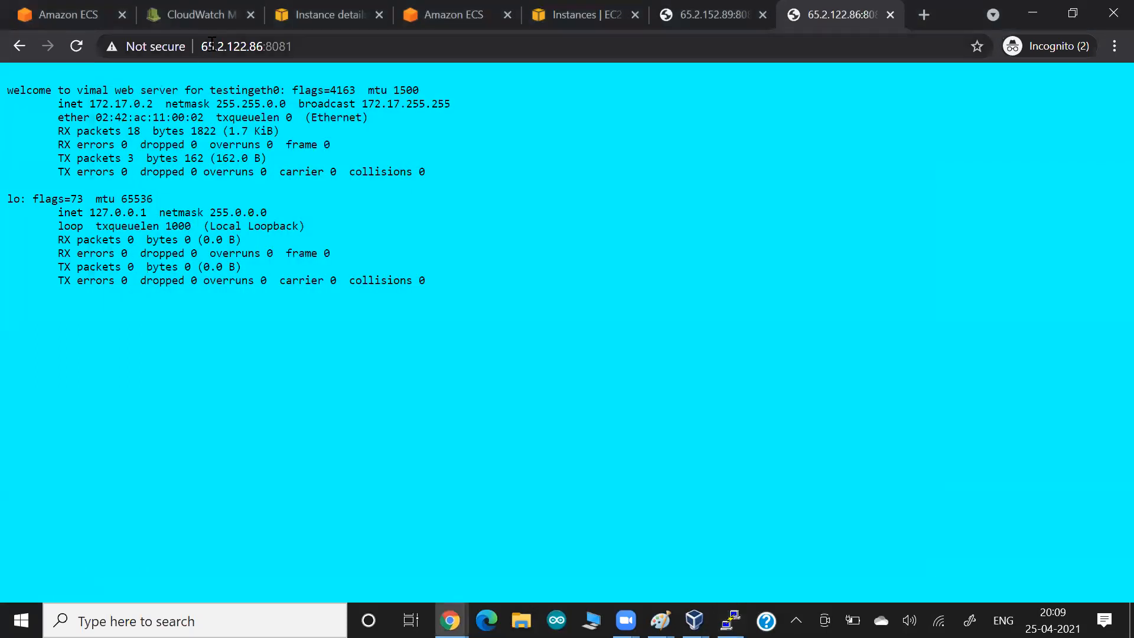
click(303, 47)
click(303, 123)
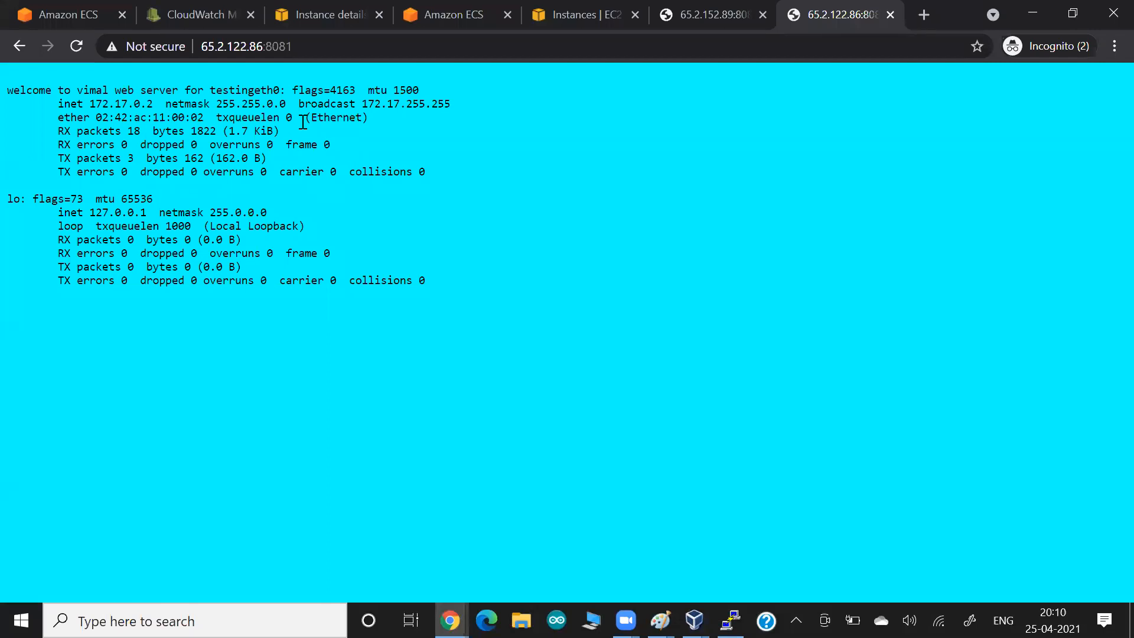
- Return to the ECS Clusters list and confirm mylwcluster1 has Container Insights enabled
click(80, 16)
scroll(277, 321, up, 4)
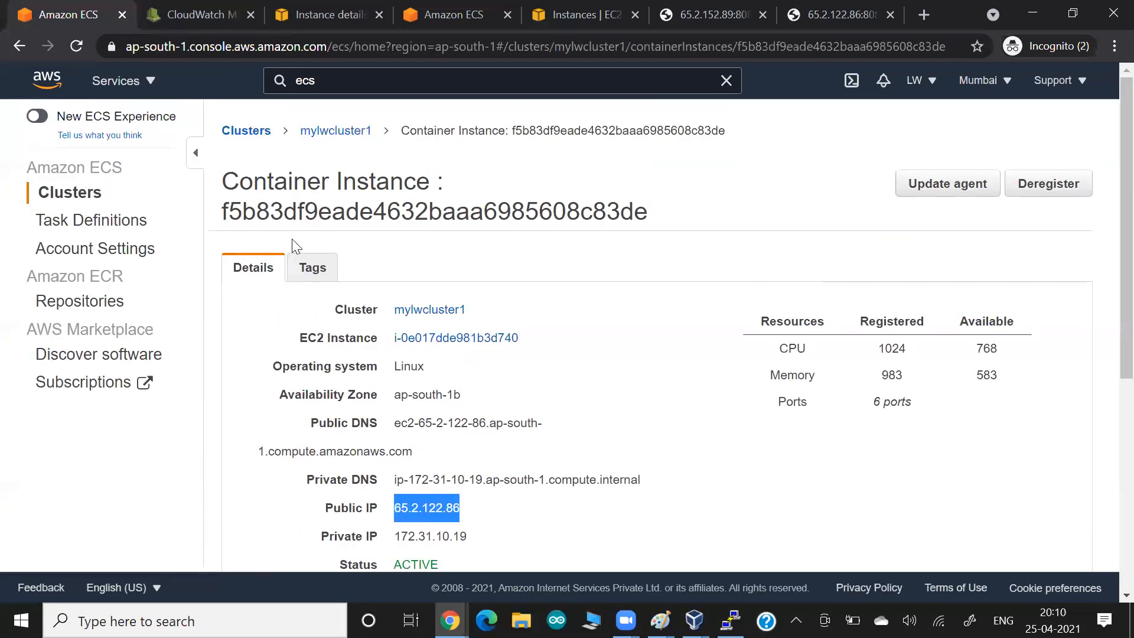
click(248, 145)
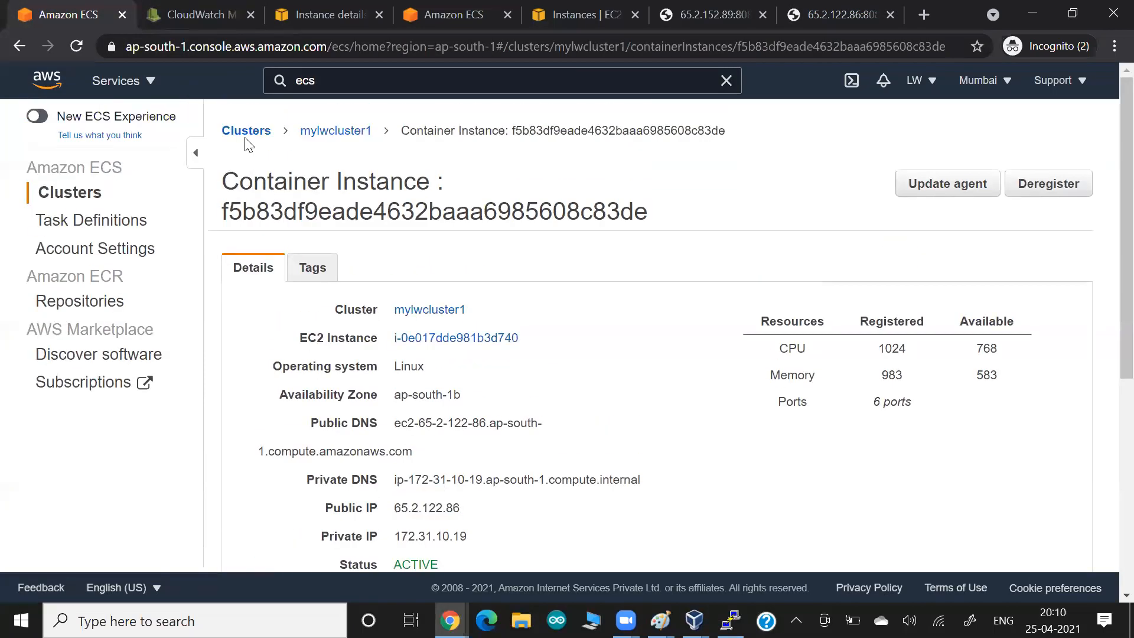
click(246, 135)
scroll(415, 417, down, 1)
scroll(416, 416, down, 2)
scroll(367, 352, up, 3)
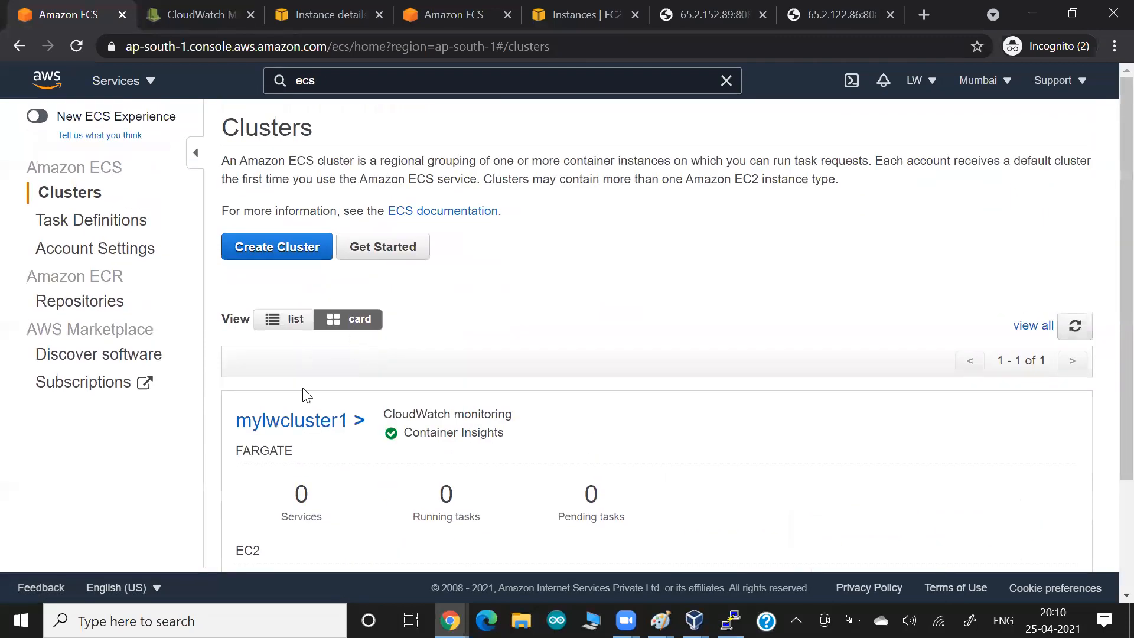
click(178, 13)
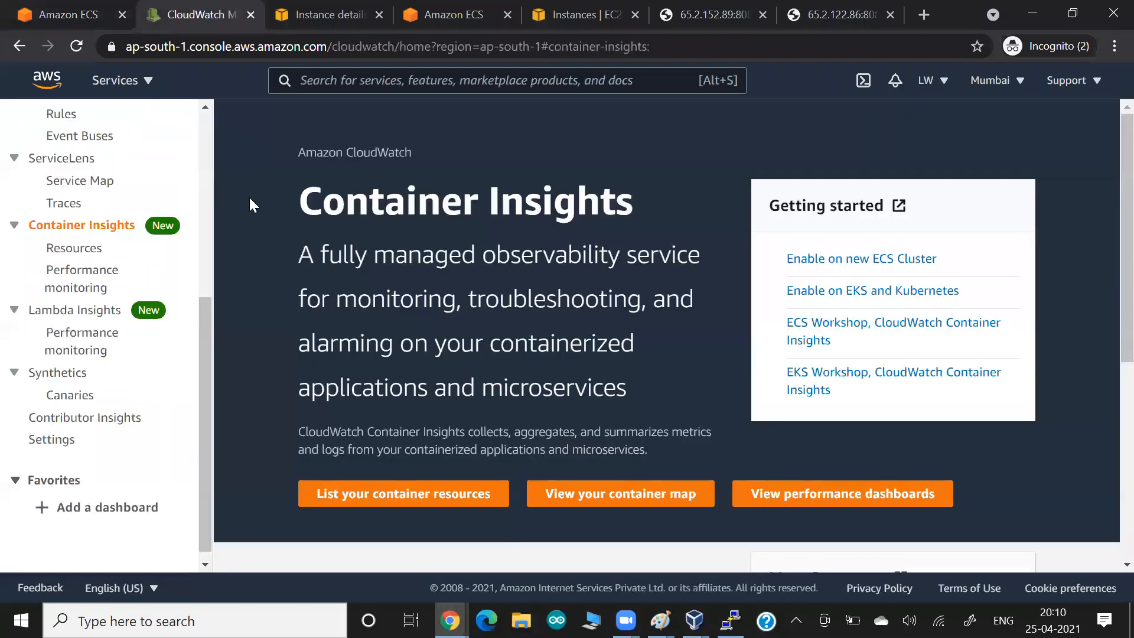
- View Container Insights performance metrics for ECS cluster myc2: 2 instances, 2 tasks, 1 service
click(73, 283)
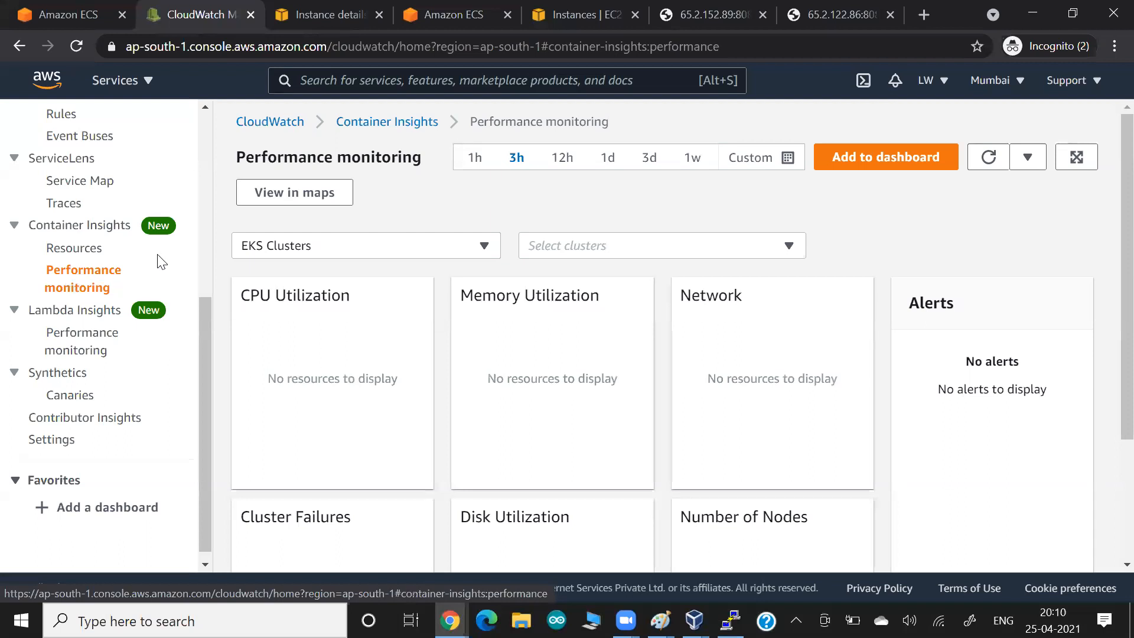
click(233, 245)
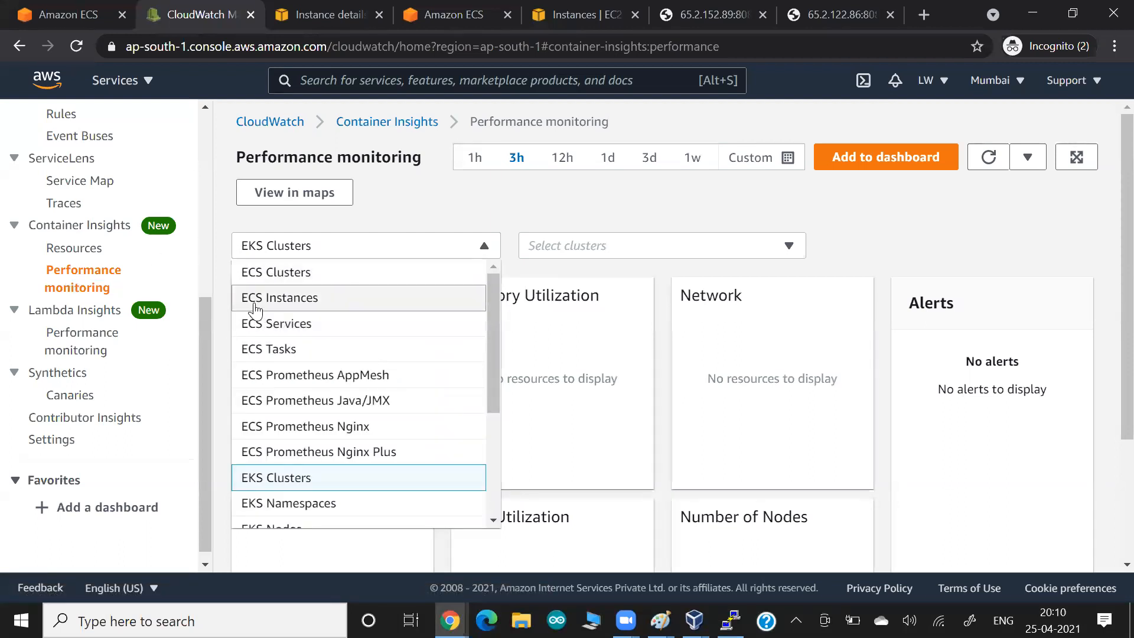
click(270, 273)
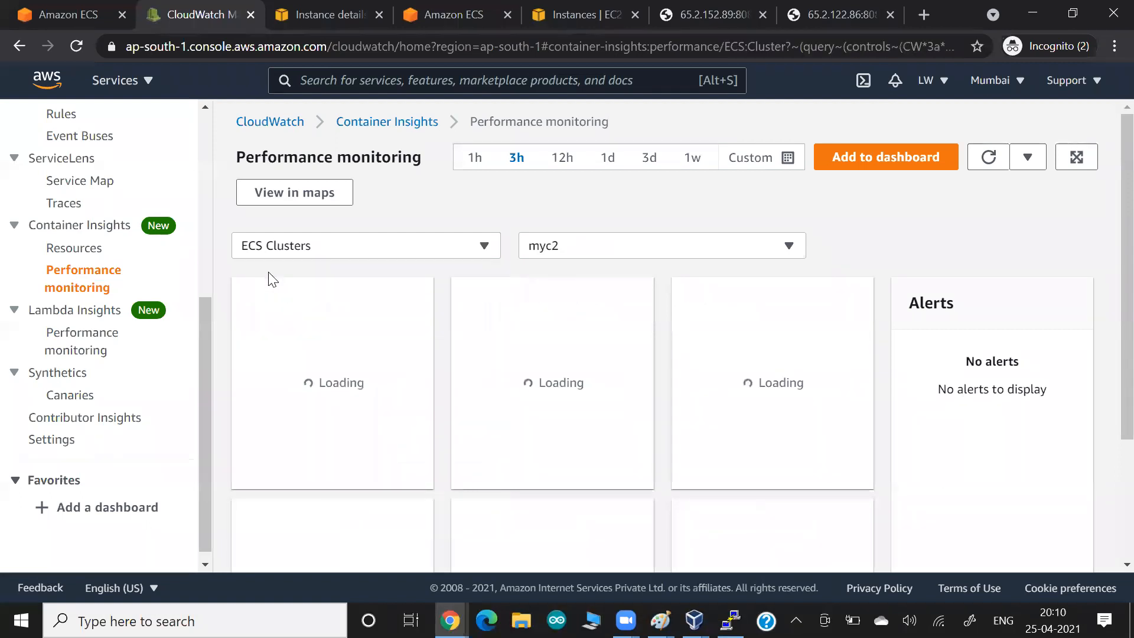
click(555, 251)
click(543, 273)
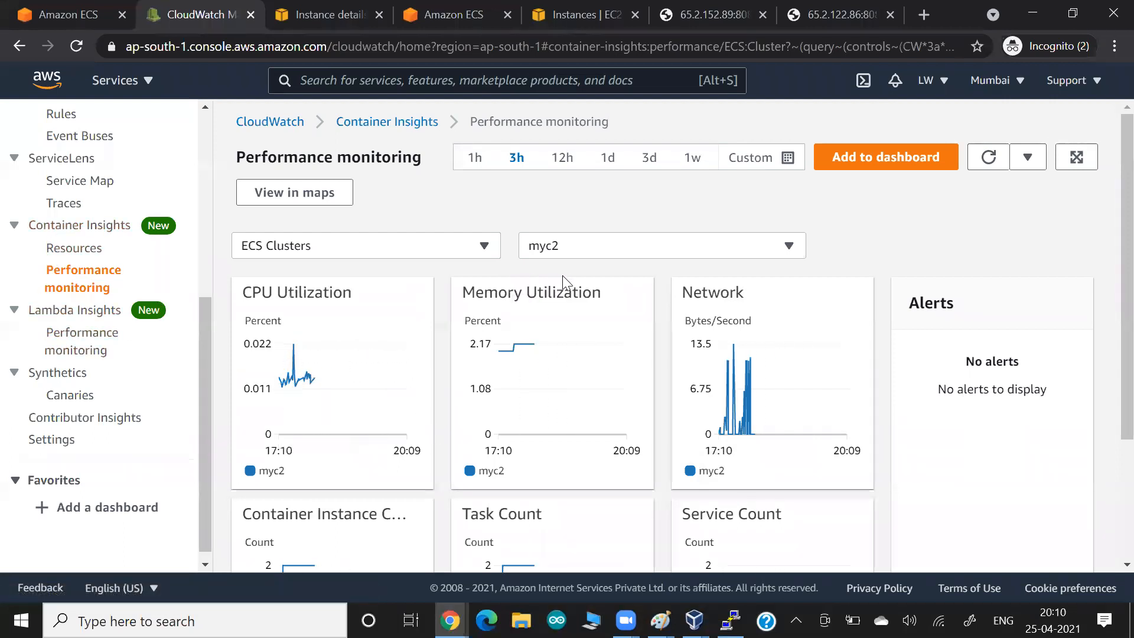
scroll(970, 445, down, 3)
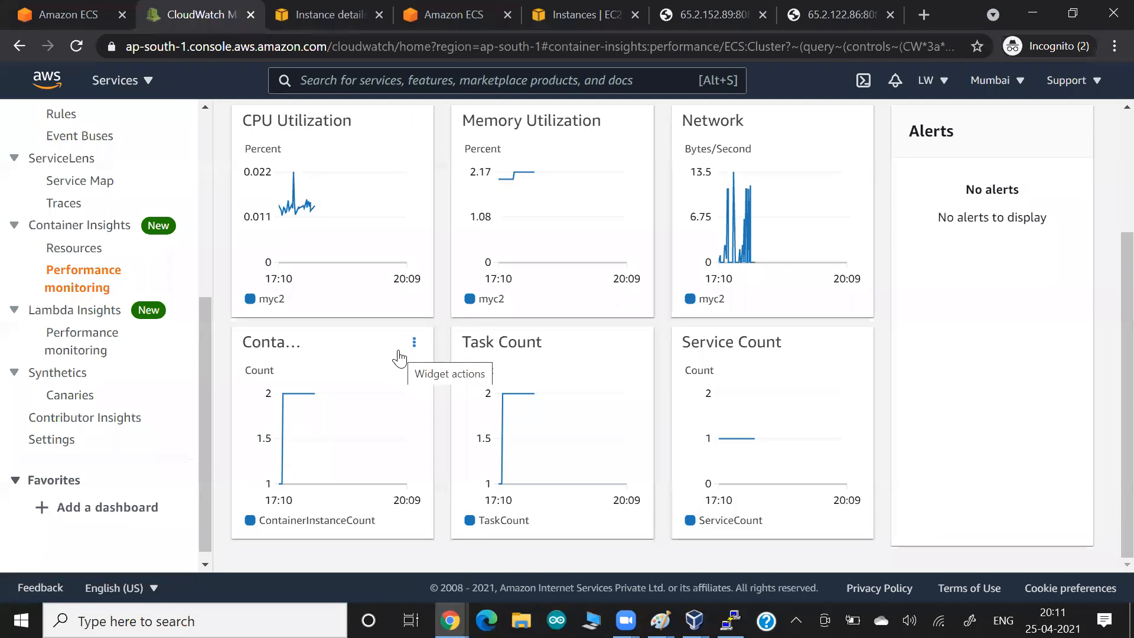
scroll(400, 358, up, 3)
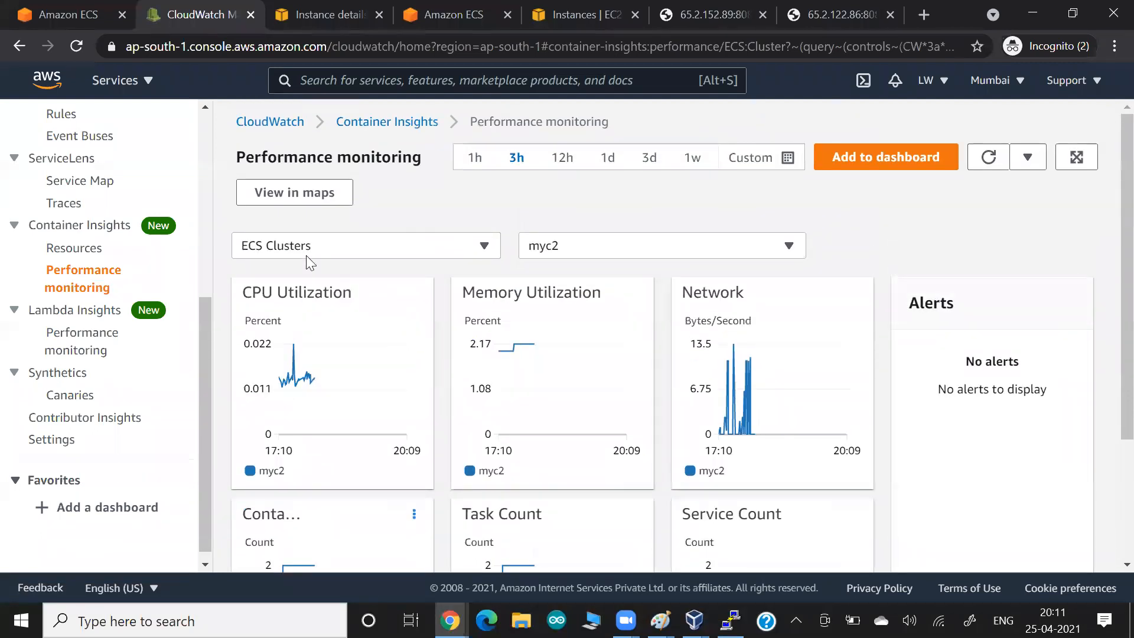
click(287, 247)
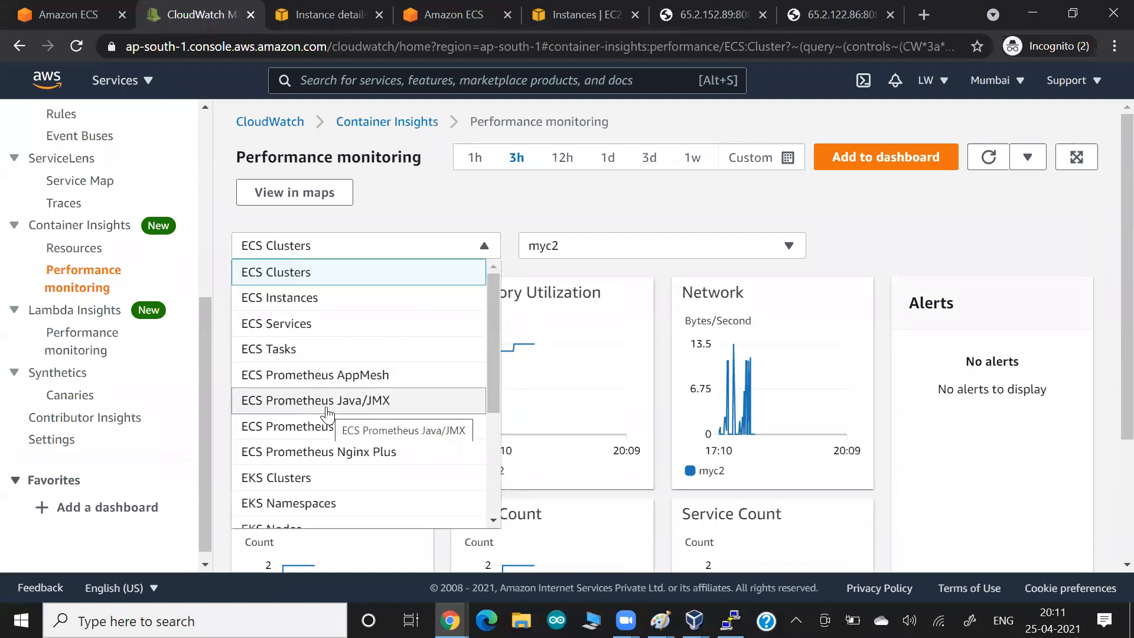
scroll(334, 381, down, 3)
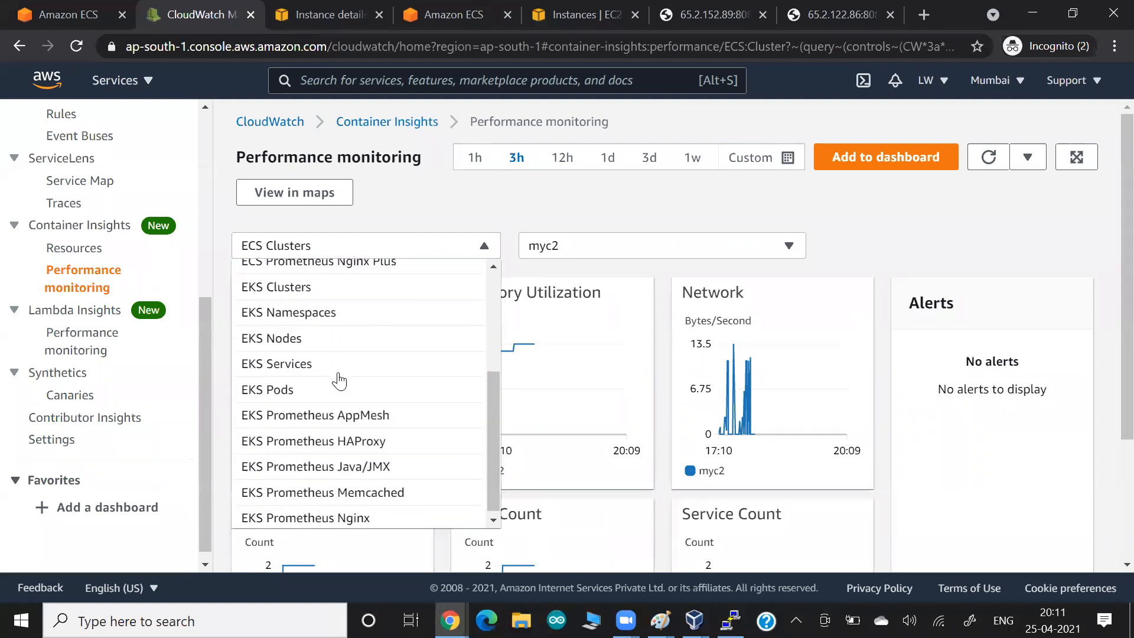
scroll(338, 381, up, 3)
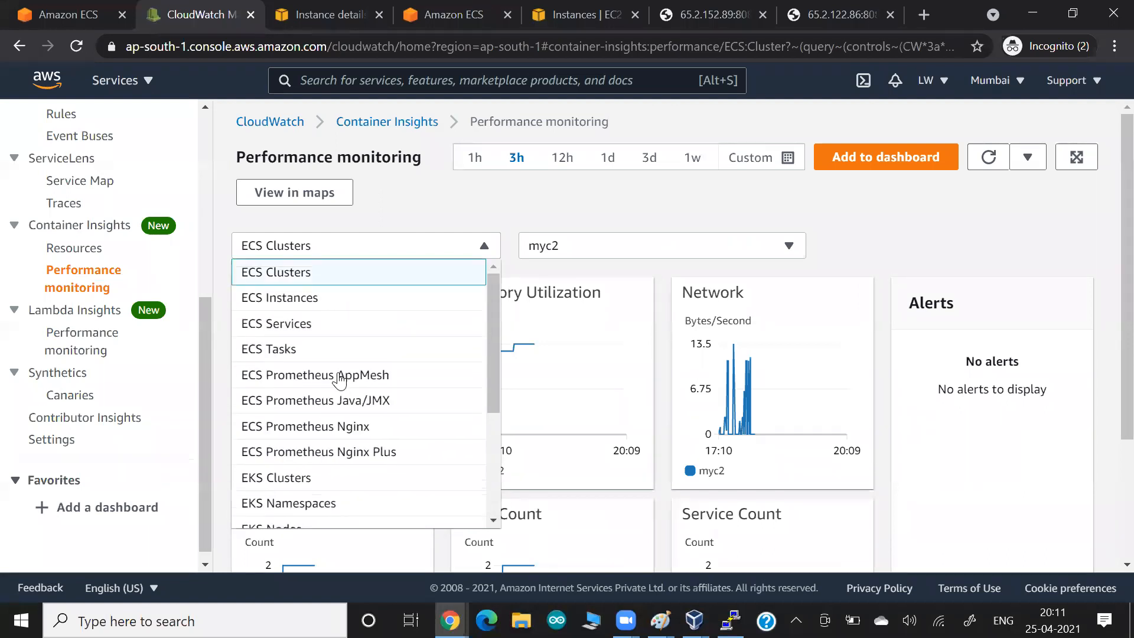
click(981, 238)
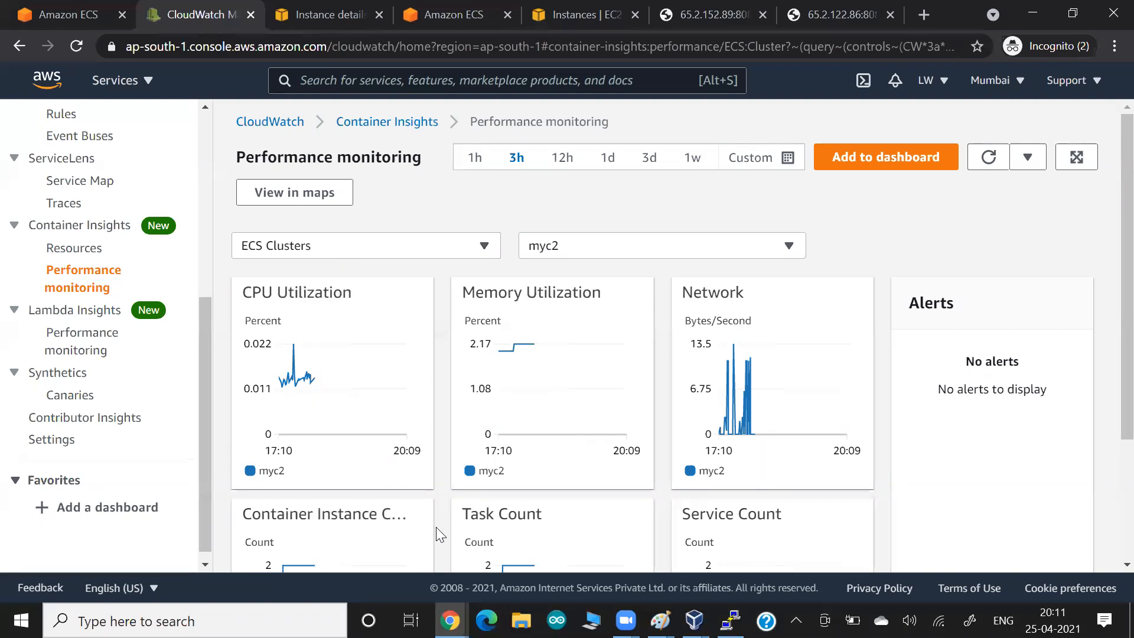
click(515, 102)
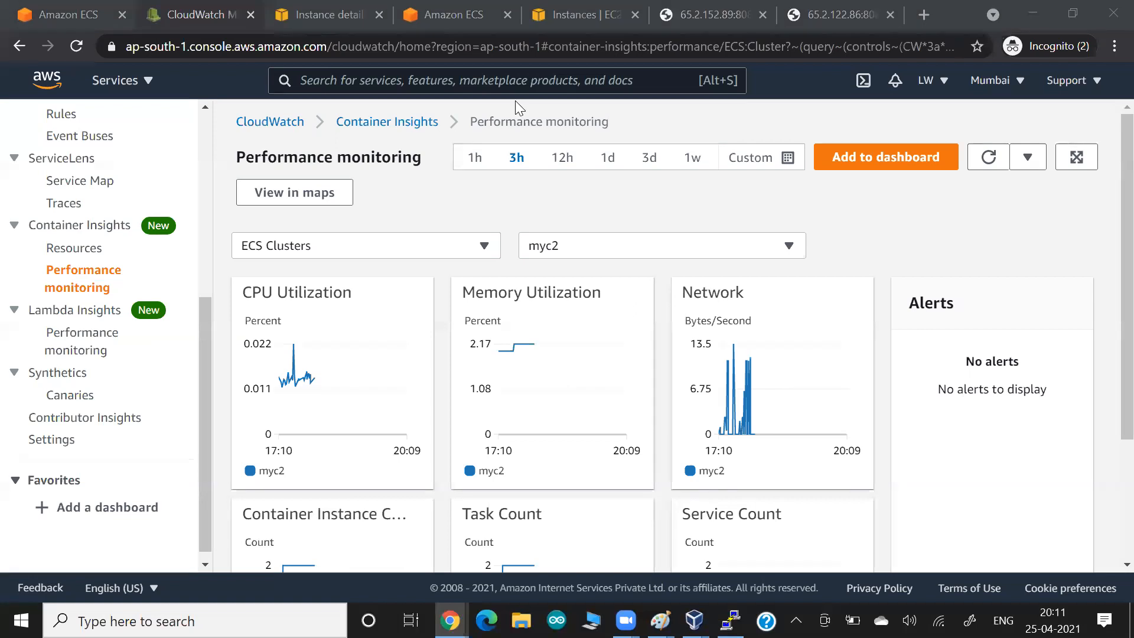